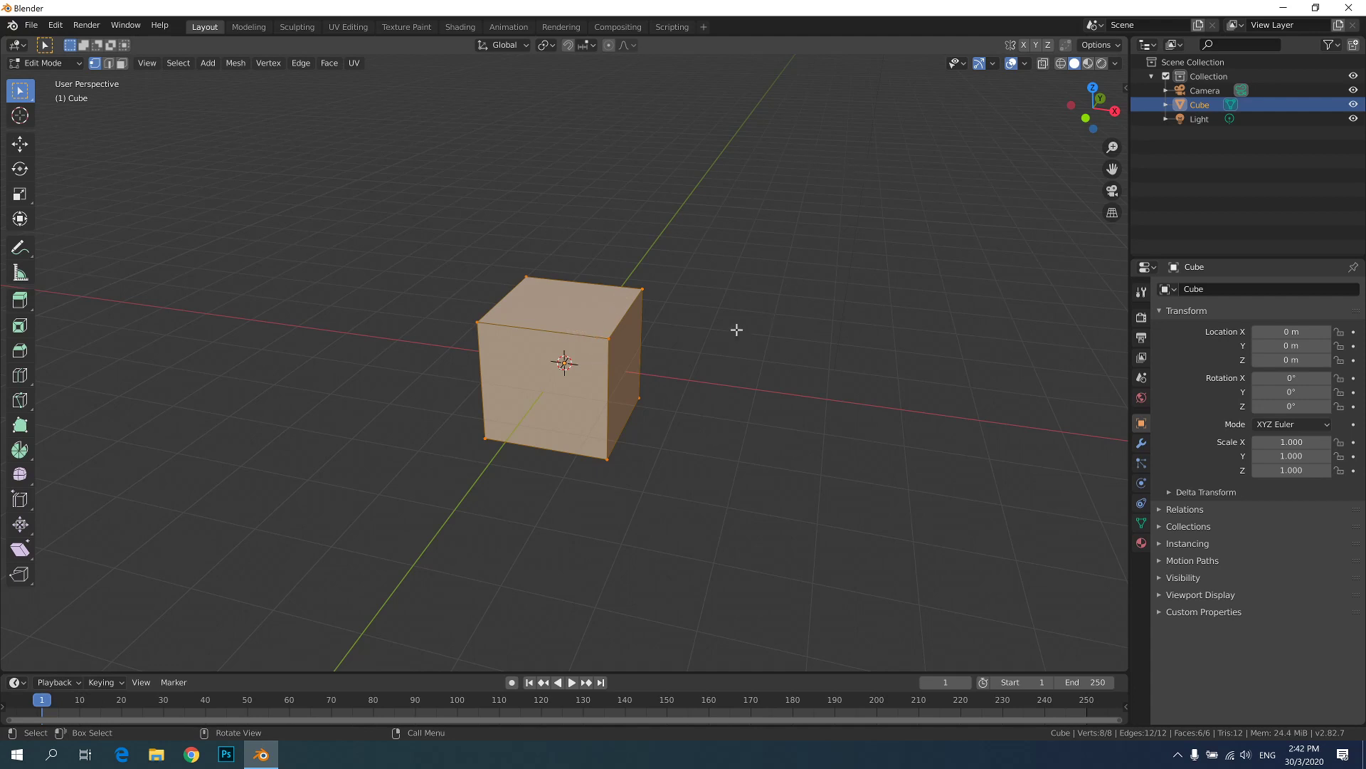
- In front view, add a vertical loop cut through the exact middle of the cube
left_click(1085, 118)
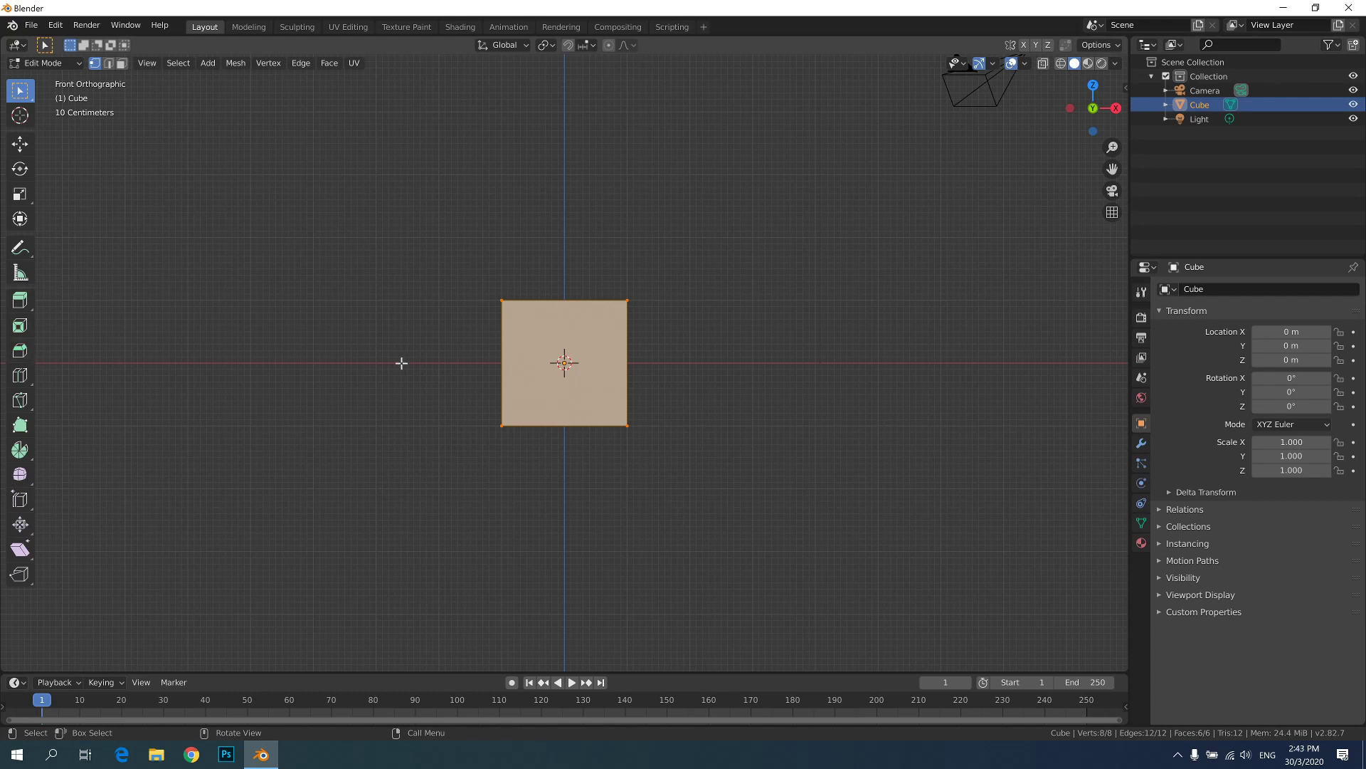
key("ctrl+r")
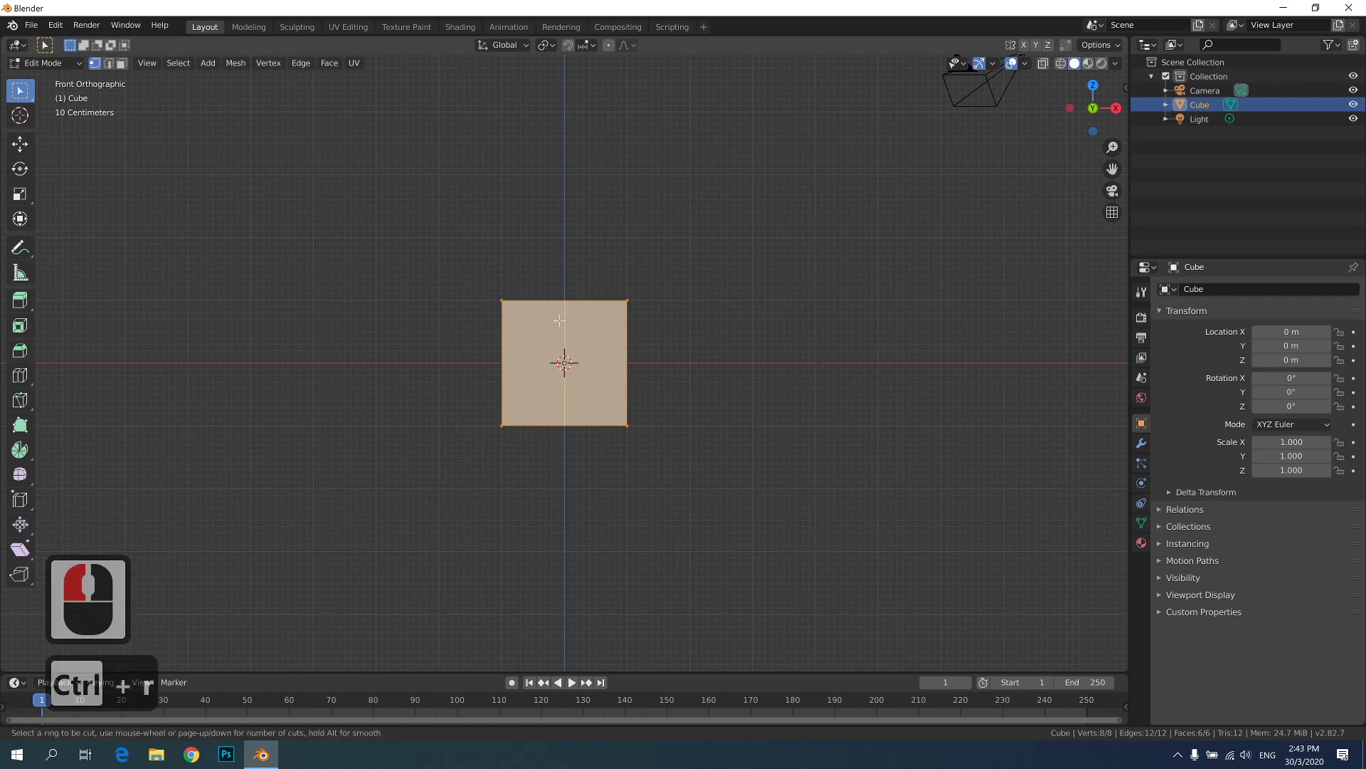
left_click(583, 312)
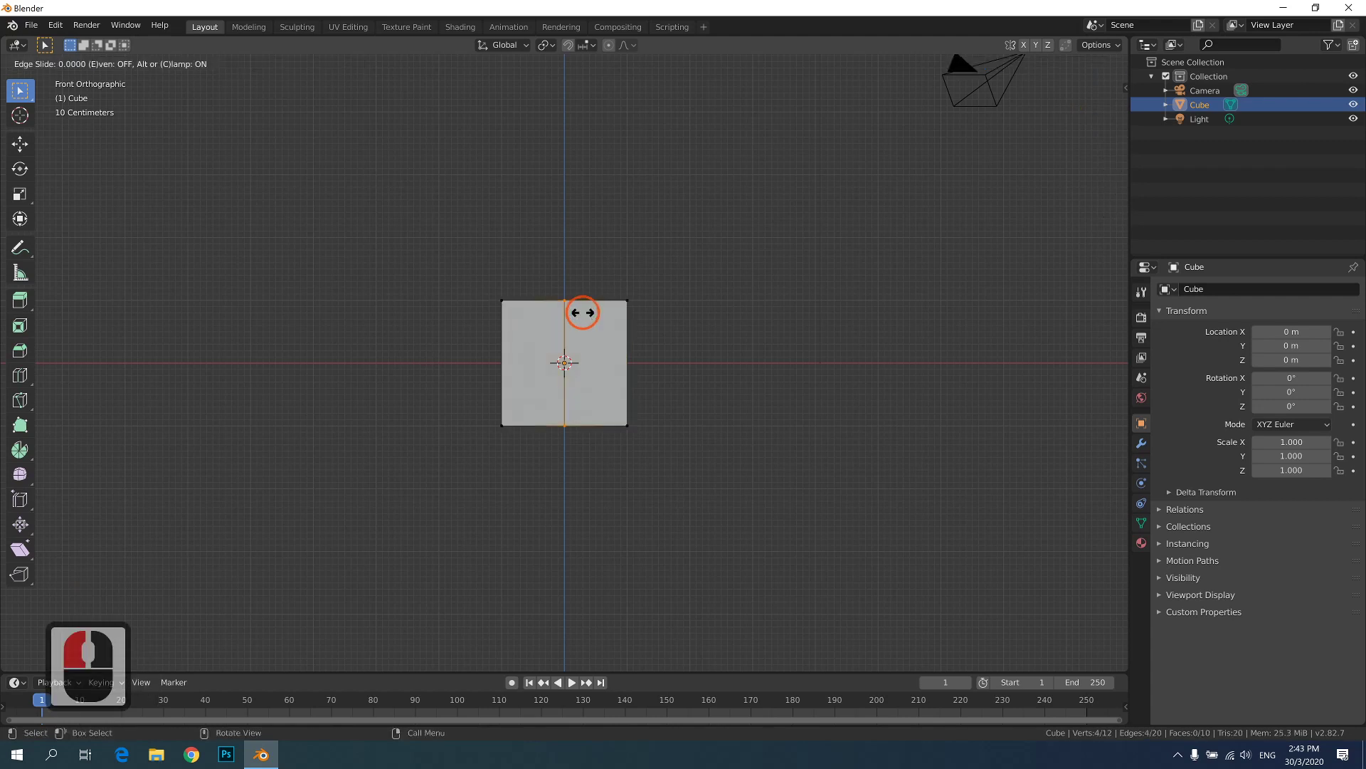
key("Return")
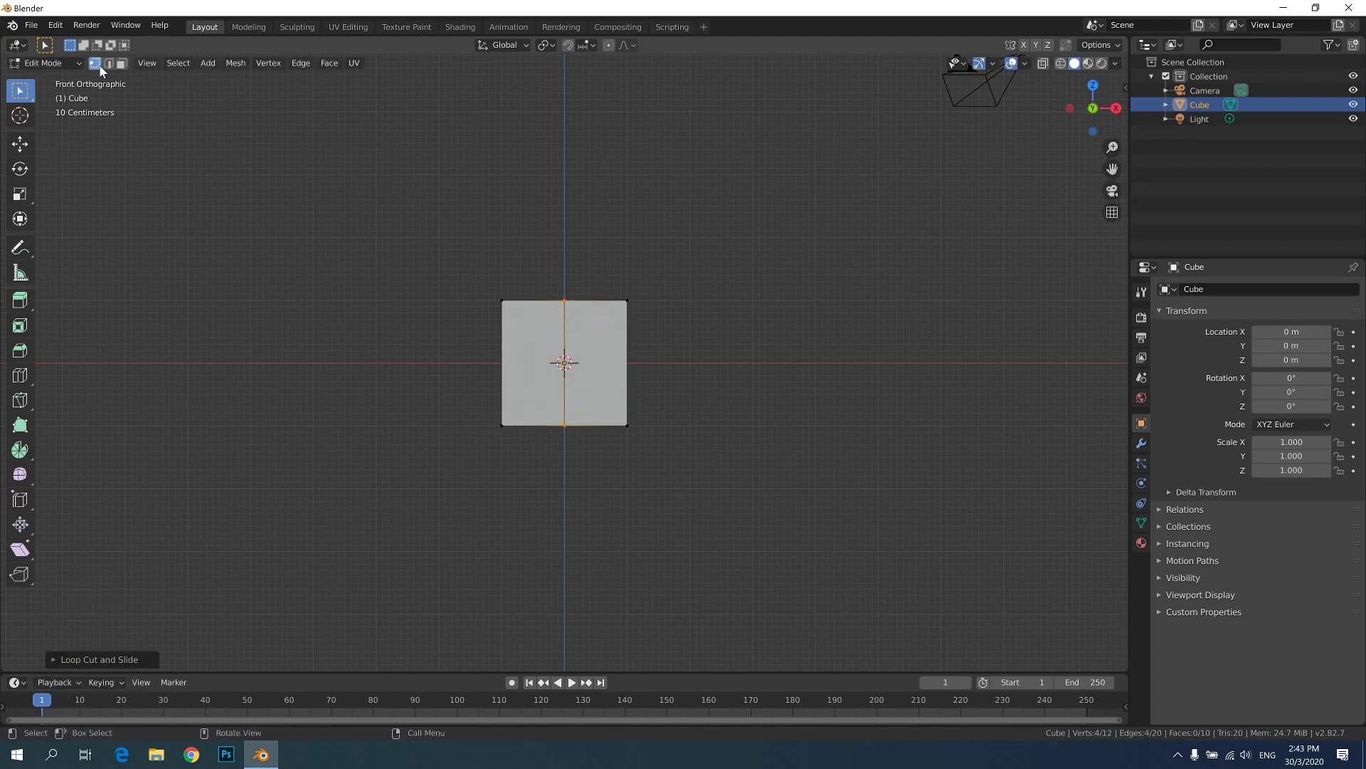
- Delete all front and back vertices on the cube's negative X side, keeping only the half on positive X
left_click_drag(444, 216, 540, 501)
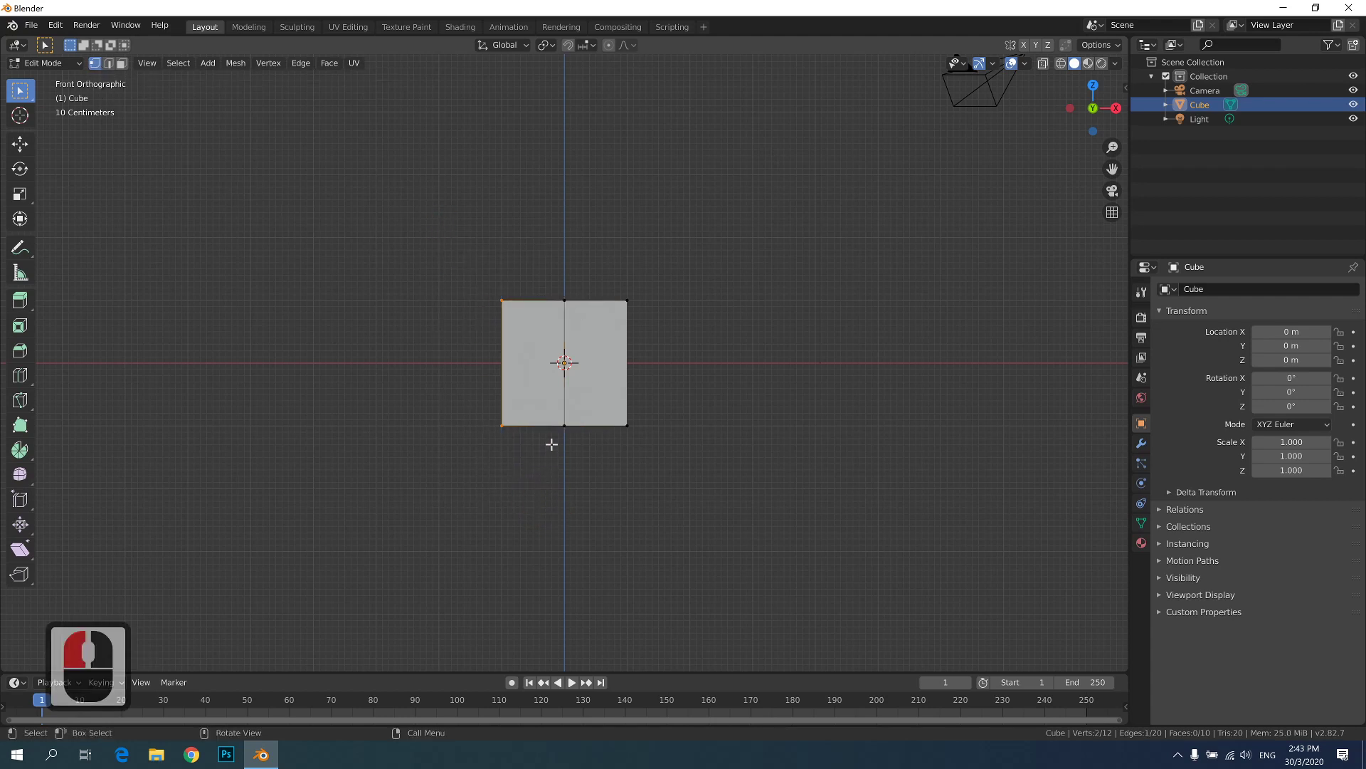
key("Delete")
left_click(558, 451)
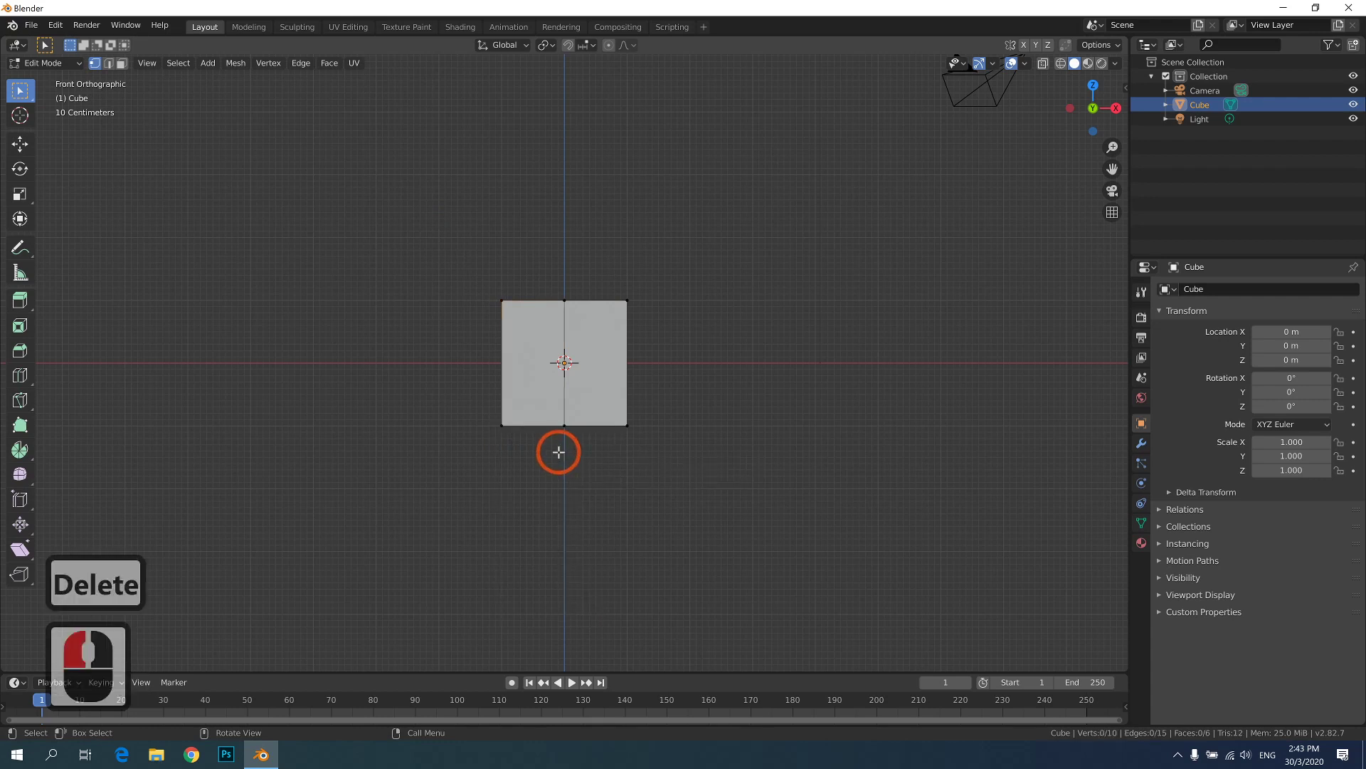
left_click_drag(404, 200, 548, 515)
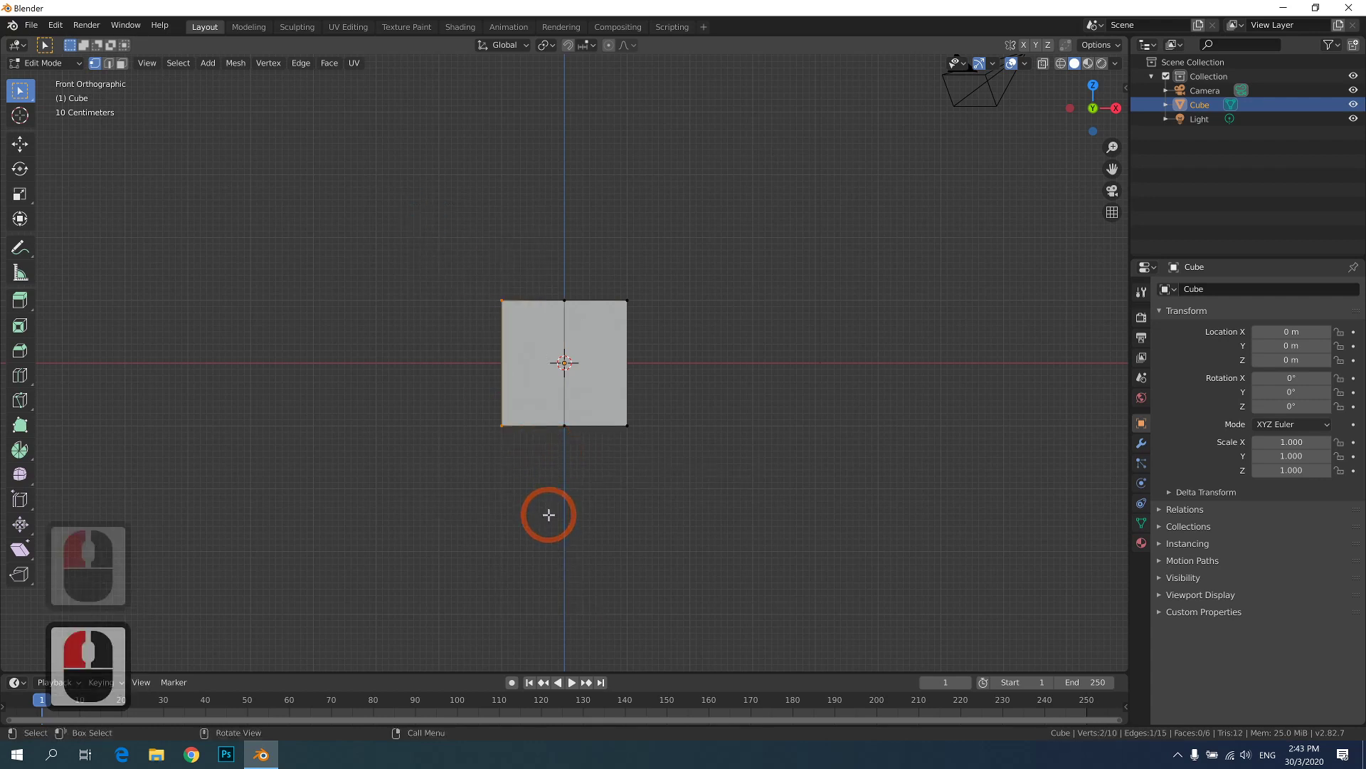
key("Delete")
key("Return")
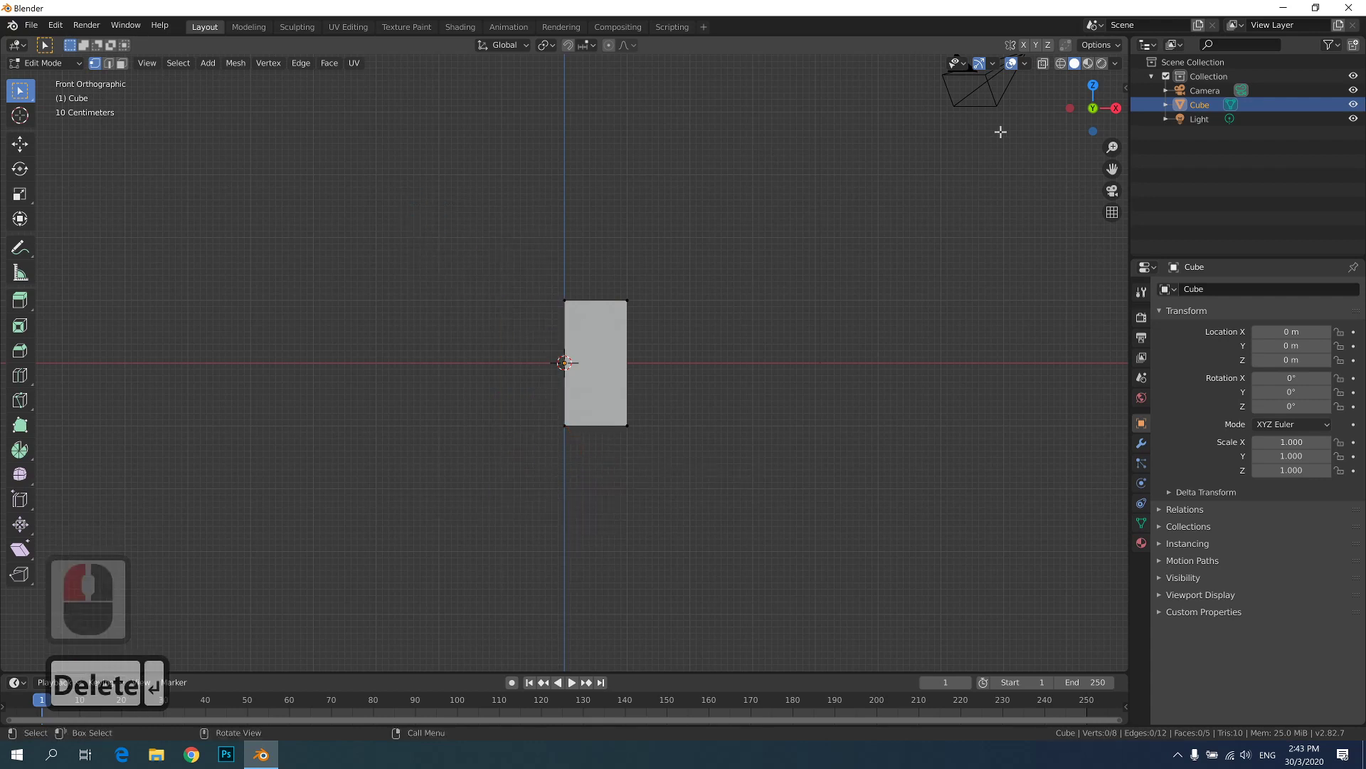
- Display the mesh as see-through wireframe and add a Mirror modifier on the X axis with Clipping enabled
left_click(1044, 63)
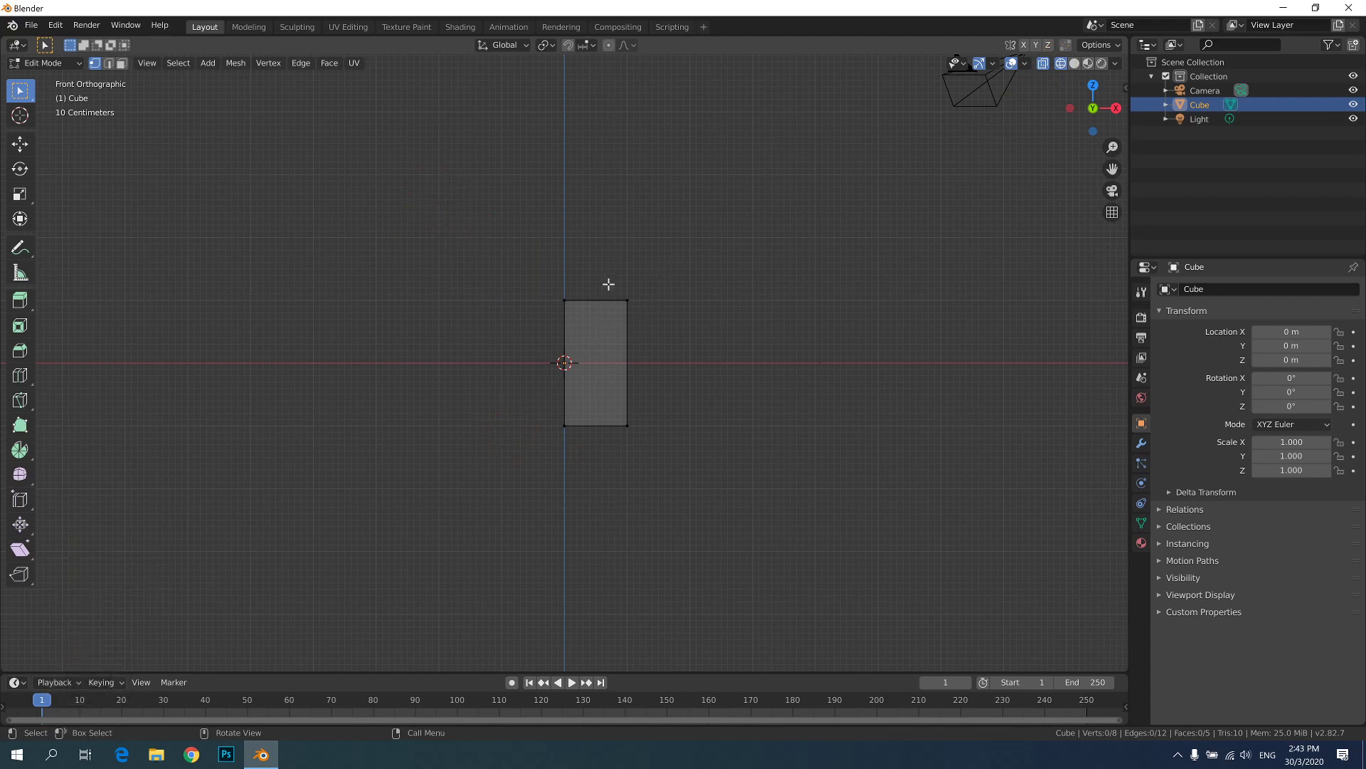
middle_click_drag(608, 284, 609, 321)
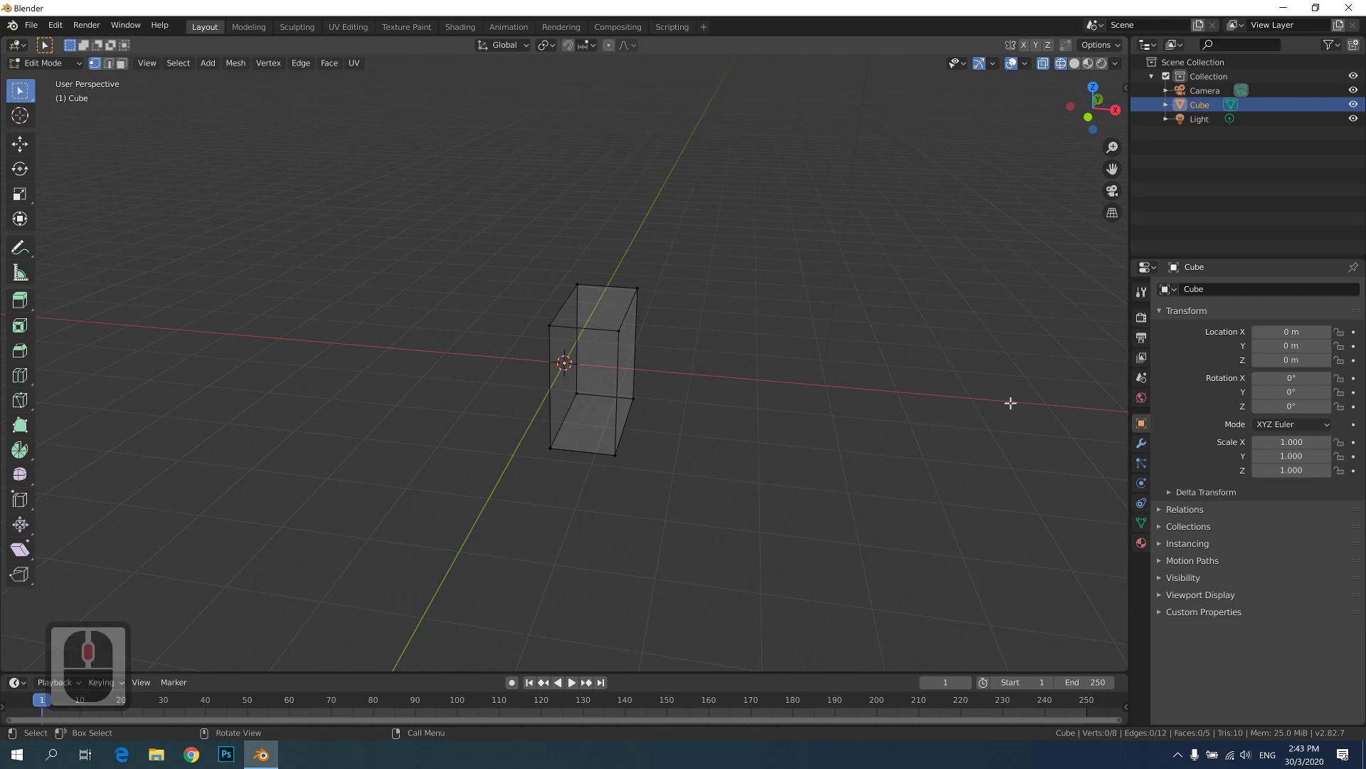
left_click(1143, 443)
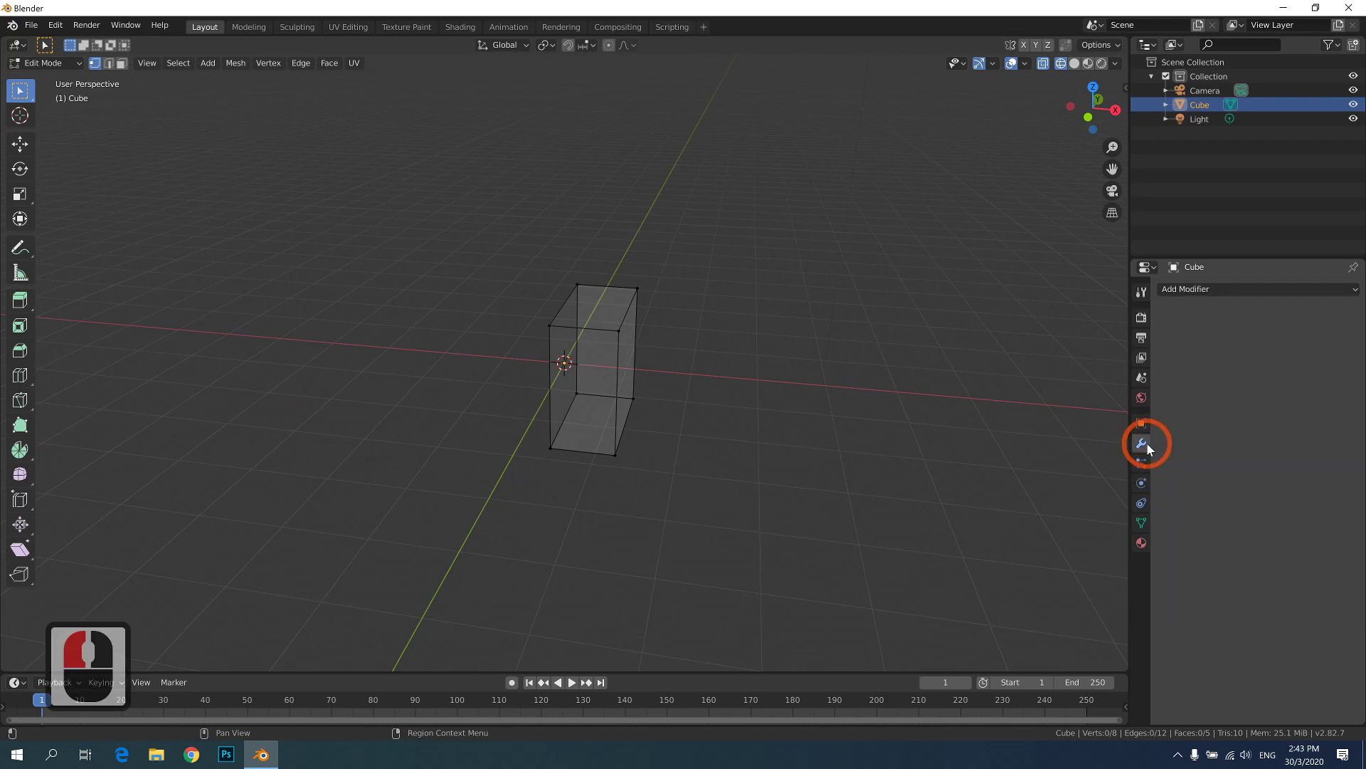
left_click(1210, 292)
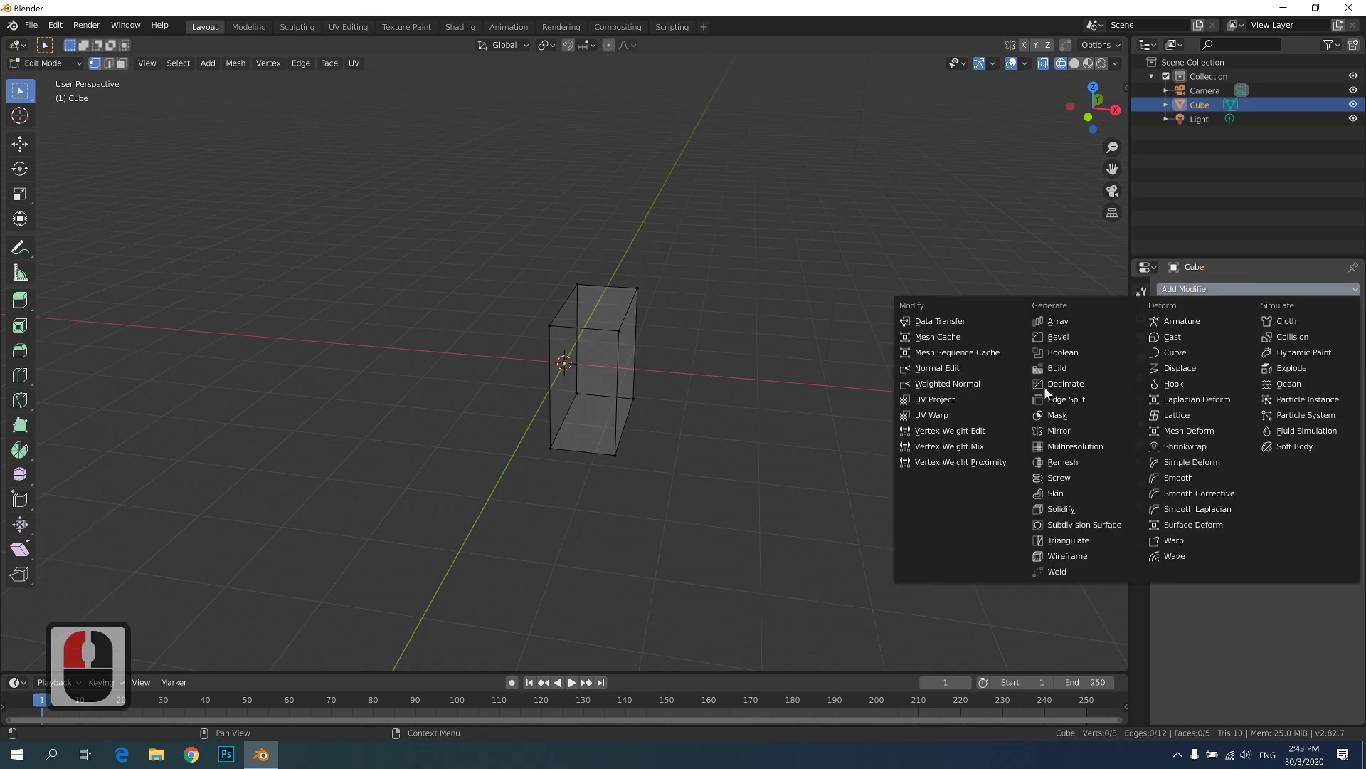
left_click(1066, 431)
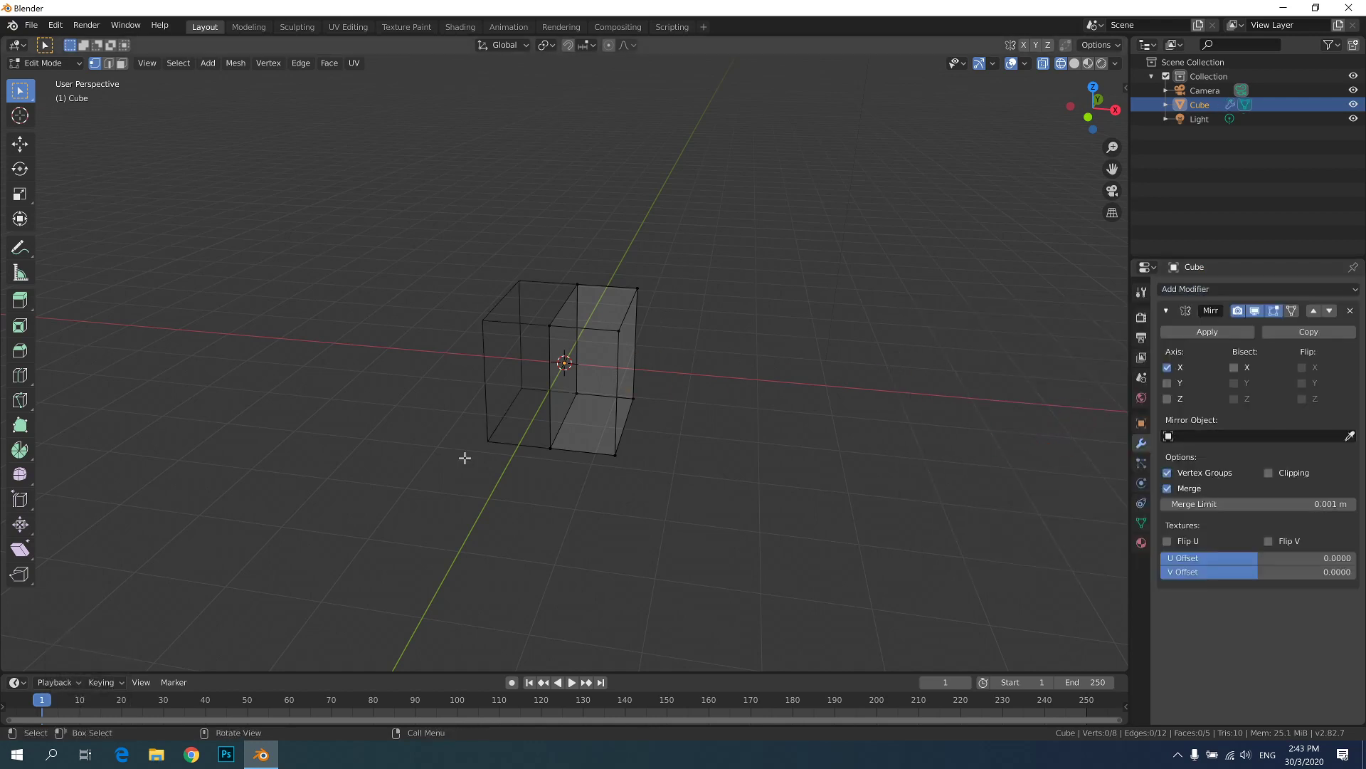
left_click(1289, 479)
- Try raising the half cube's top face along Z with the Move tool, and undo the move
middle_click_drag(1001, 476, 671, 384)
key("3")
left_click(598, 317)
left_click(598, 321)
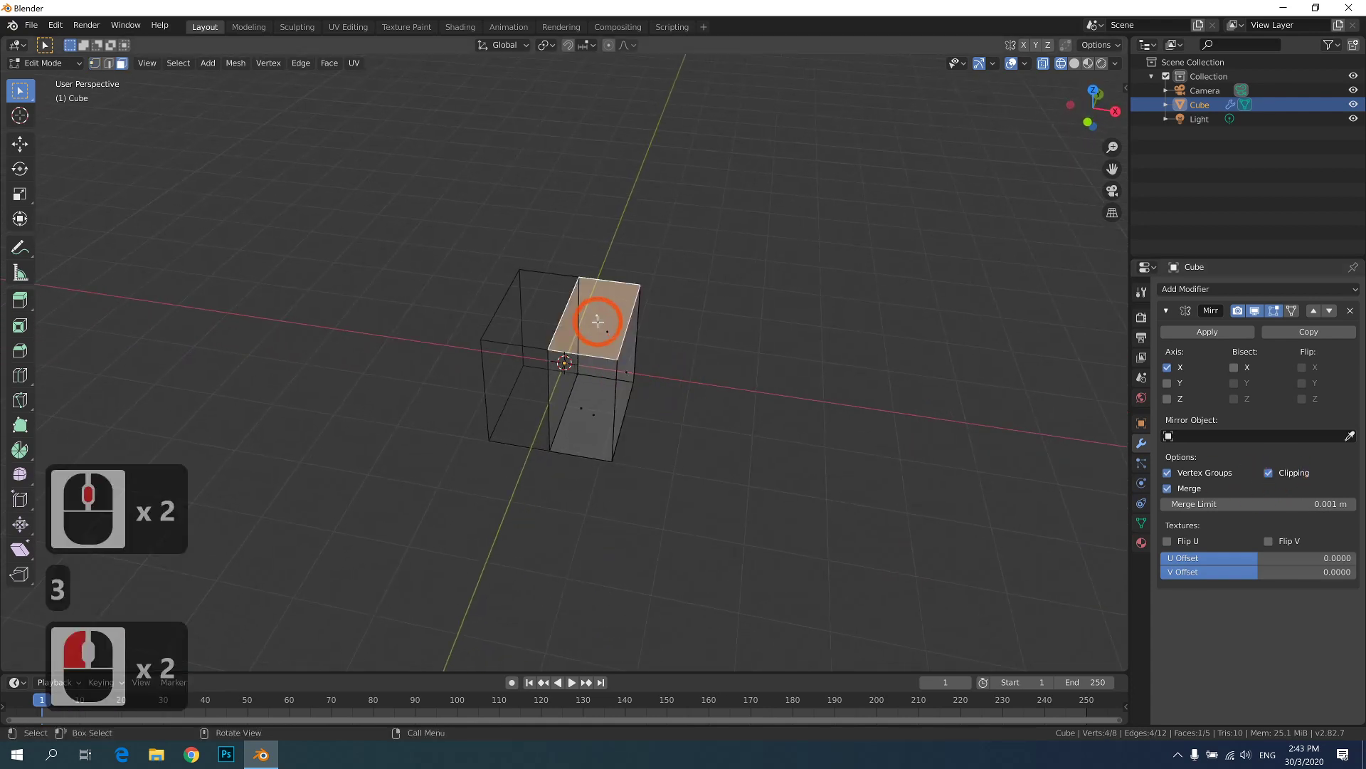
left_click(20, 143)
left_click(563, 265)
left_click_drag(593, 274, 612, 193)
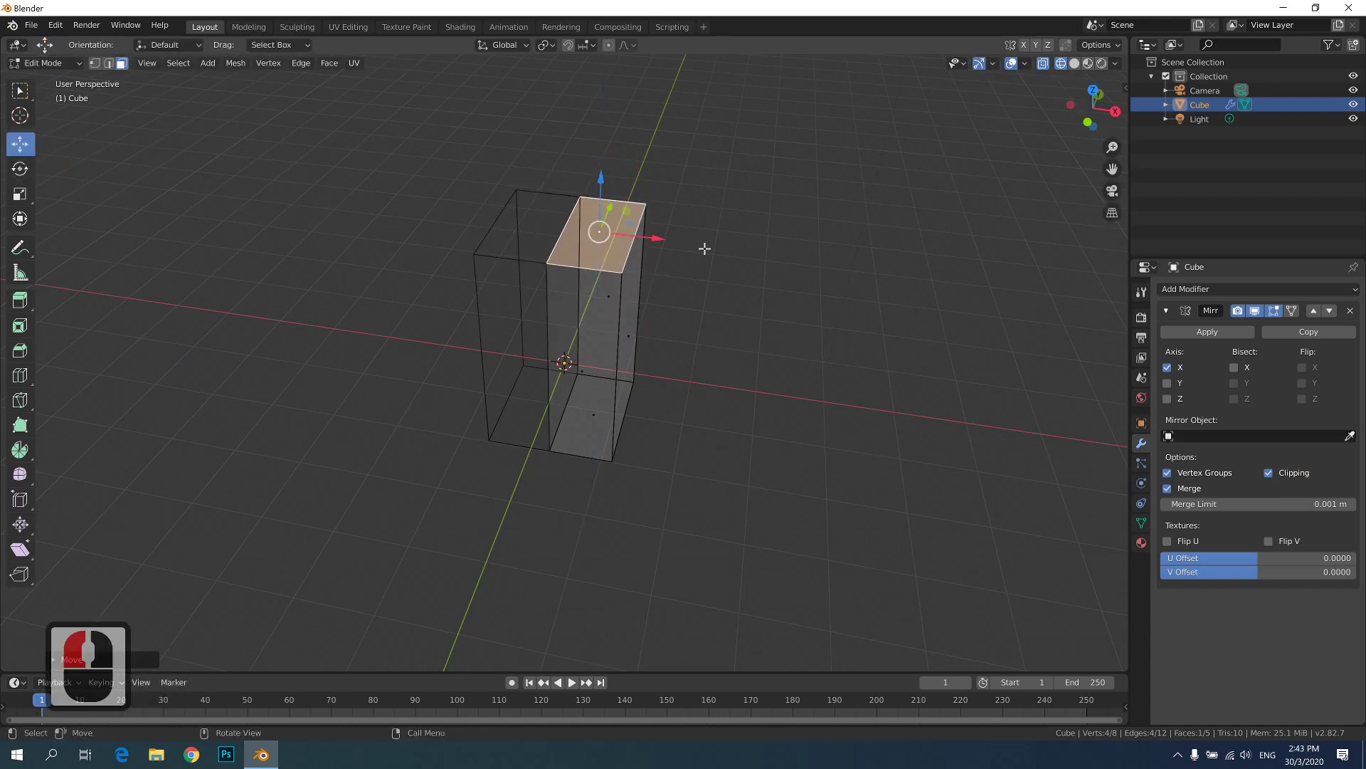
key("ctrl+z")
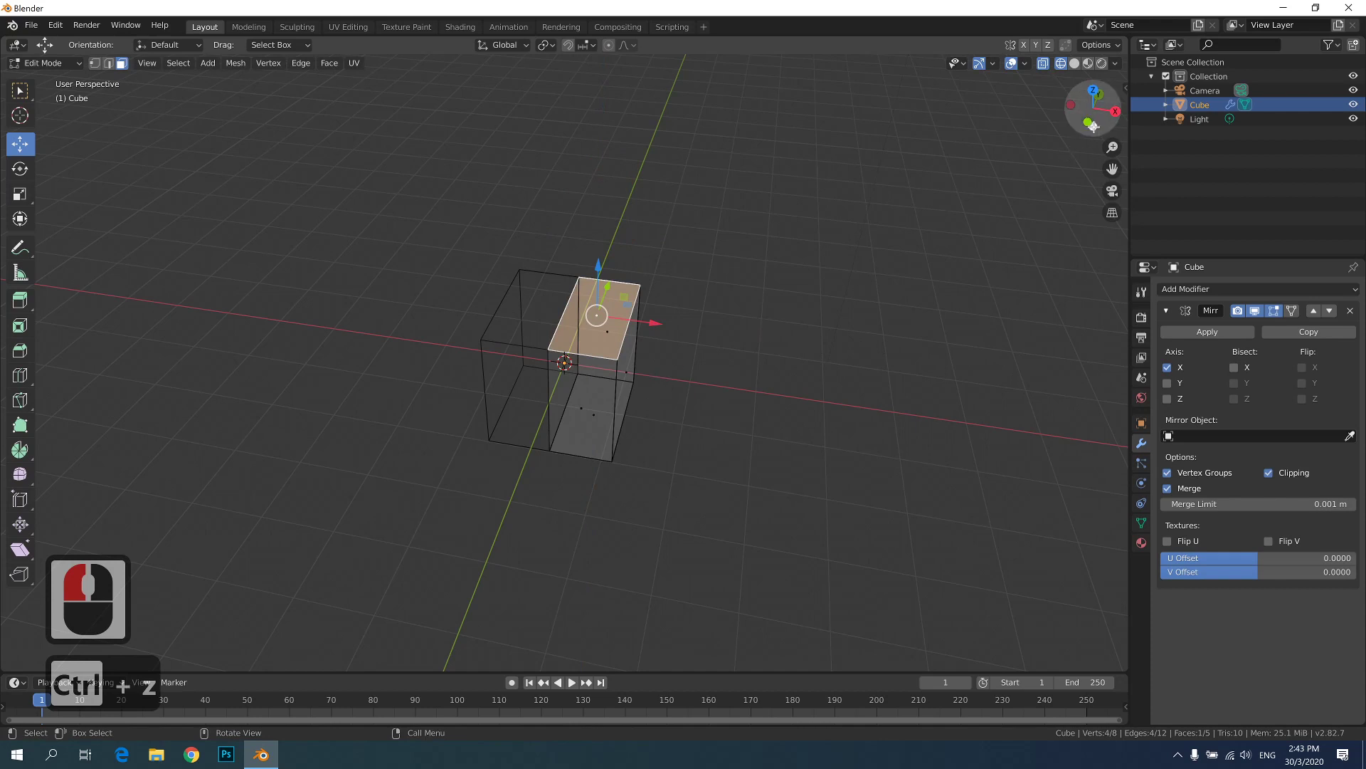
- In front view, select the whole mesh and move it straight up along Z, well above the origin
left_click(1056, 153)
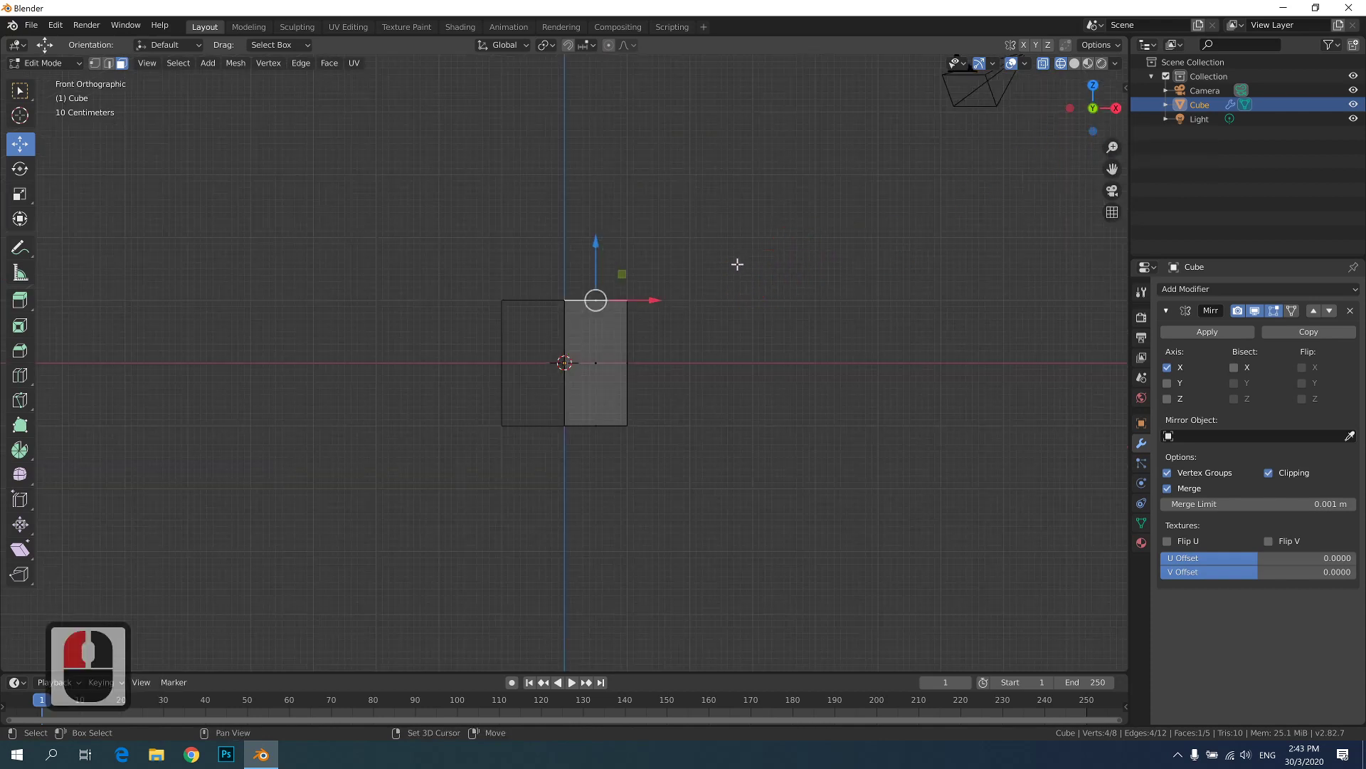
middle_click_drag(735, 265, 742, 453, "shift")
key("a")
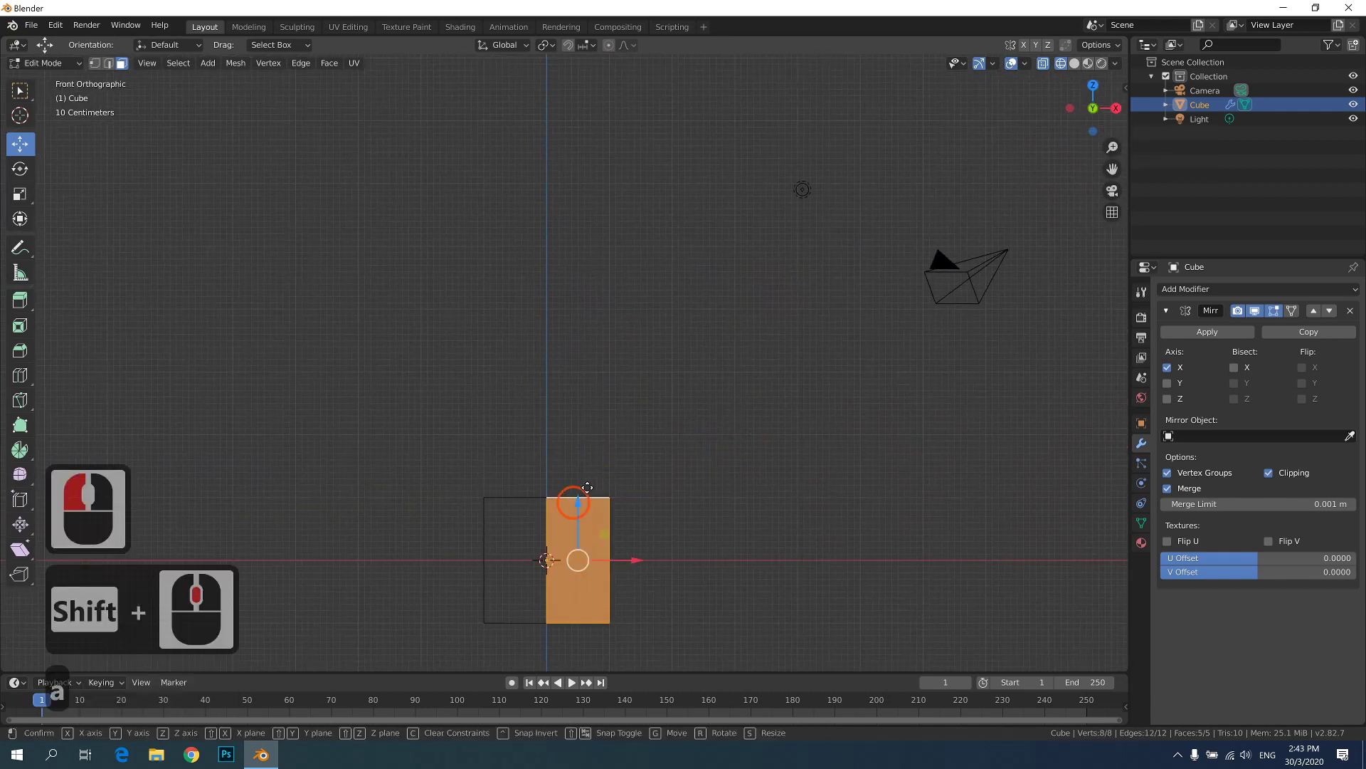
left_click_drag(577, 498, 623, 245)
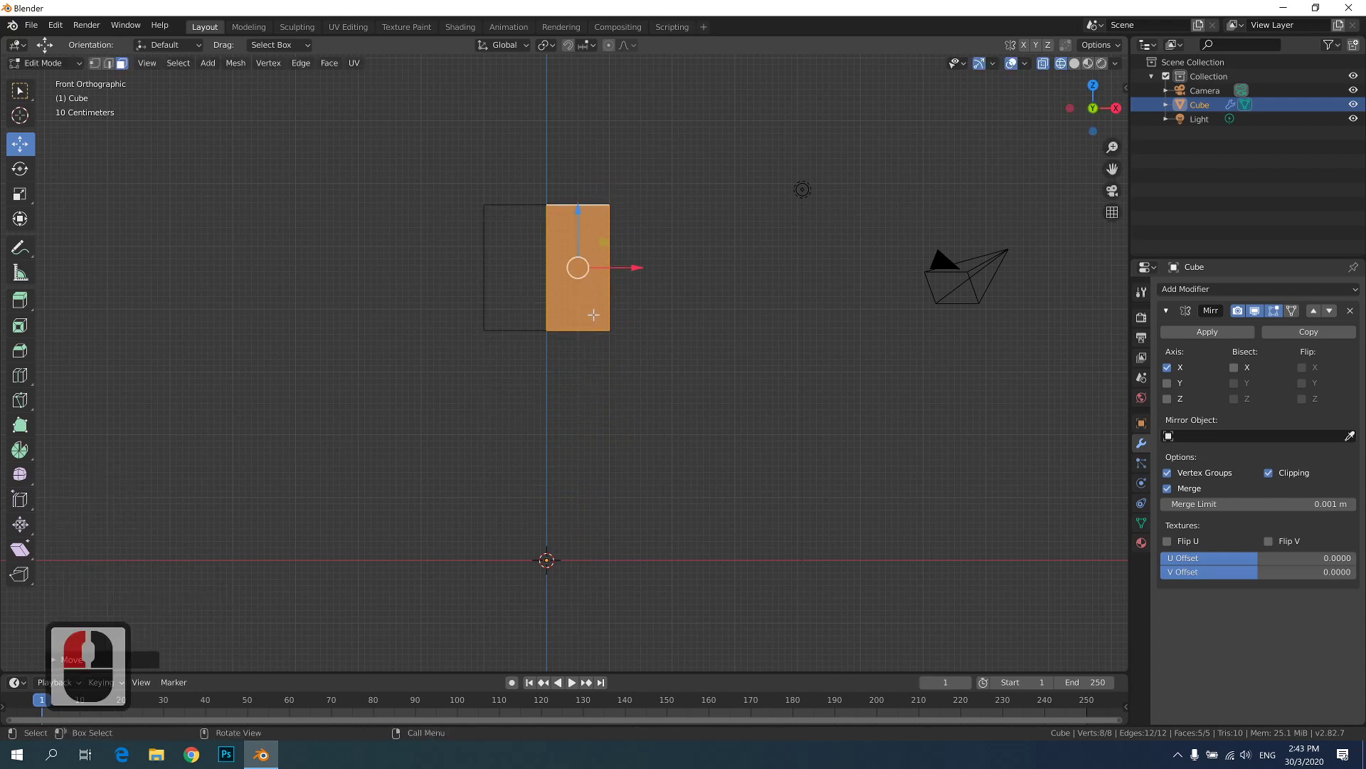
- Scale the whole mesh along Z to about twice its height
middle_click_drag(594, 315, 583, 384, "shift")
key("s")
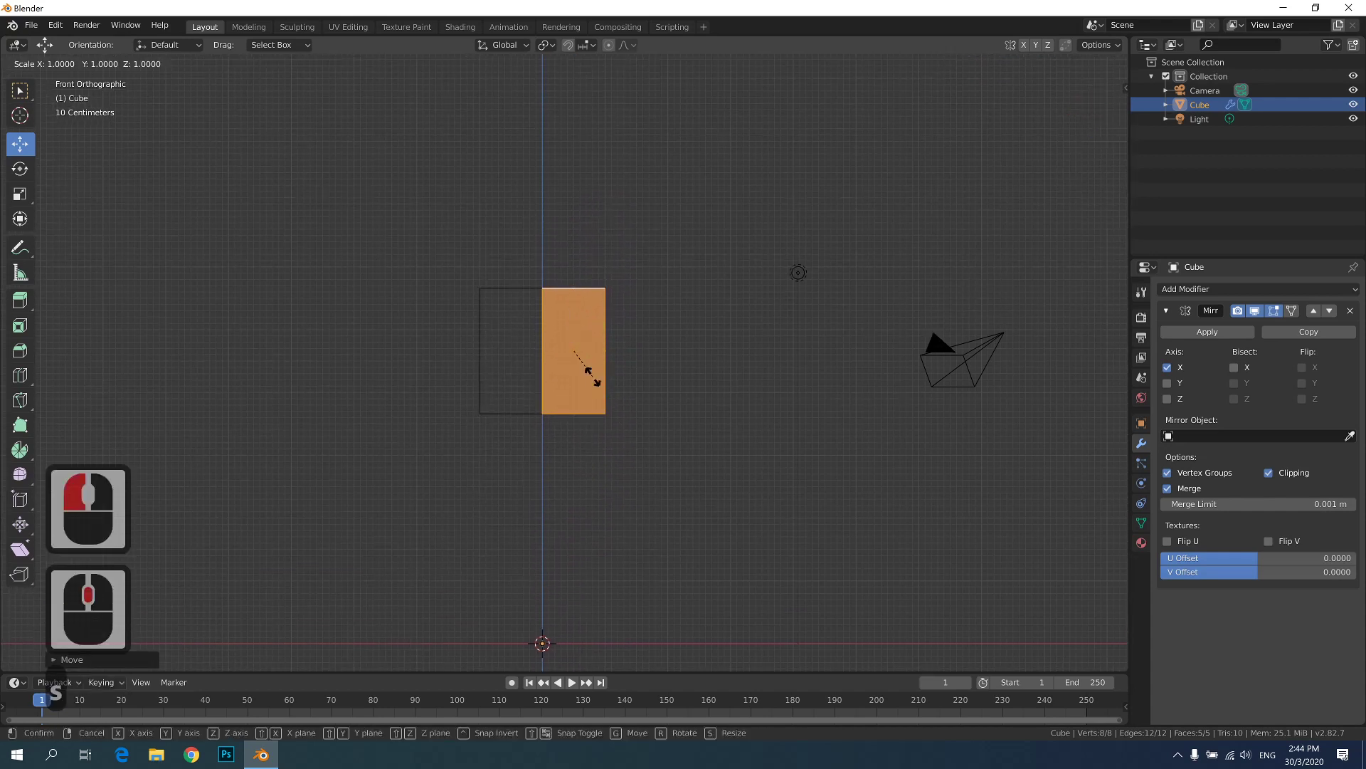
key("z")
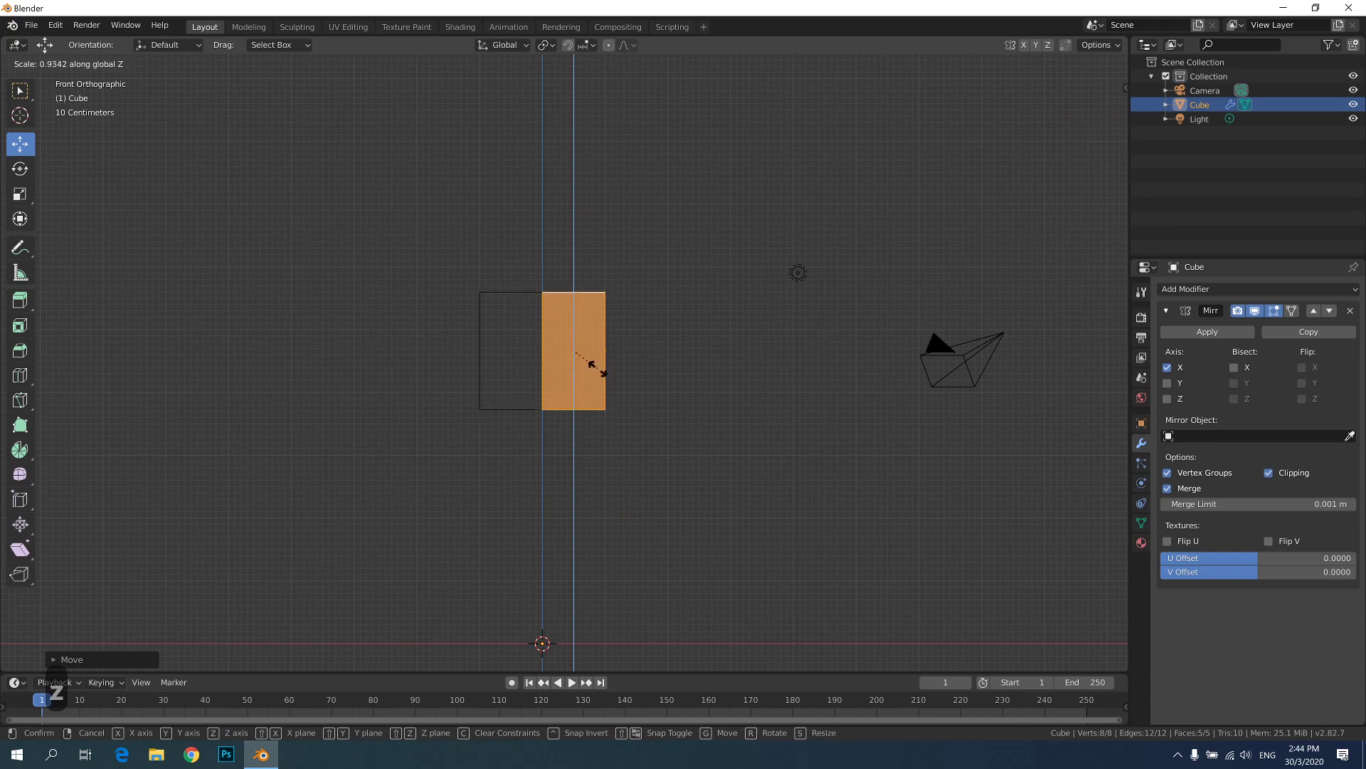
left_click(609, 408)
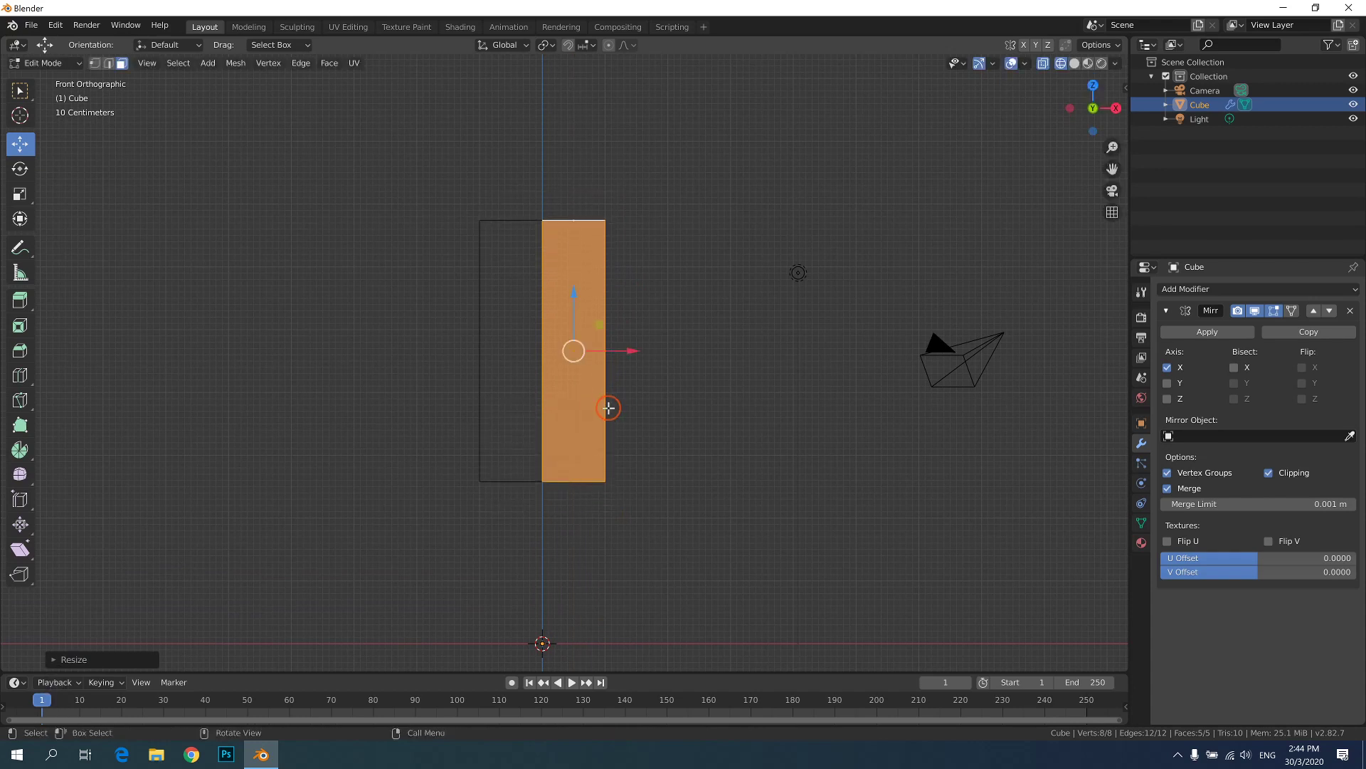
- Add three evenly spaced horizontal loop cuts with the Loop Cut tool, dividing the block's height into four equal segments
left_click(476, 268)
left_click(20, 375)
left_click(598, 382)
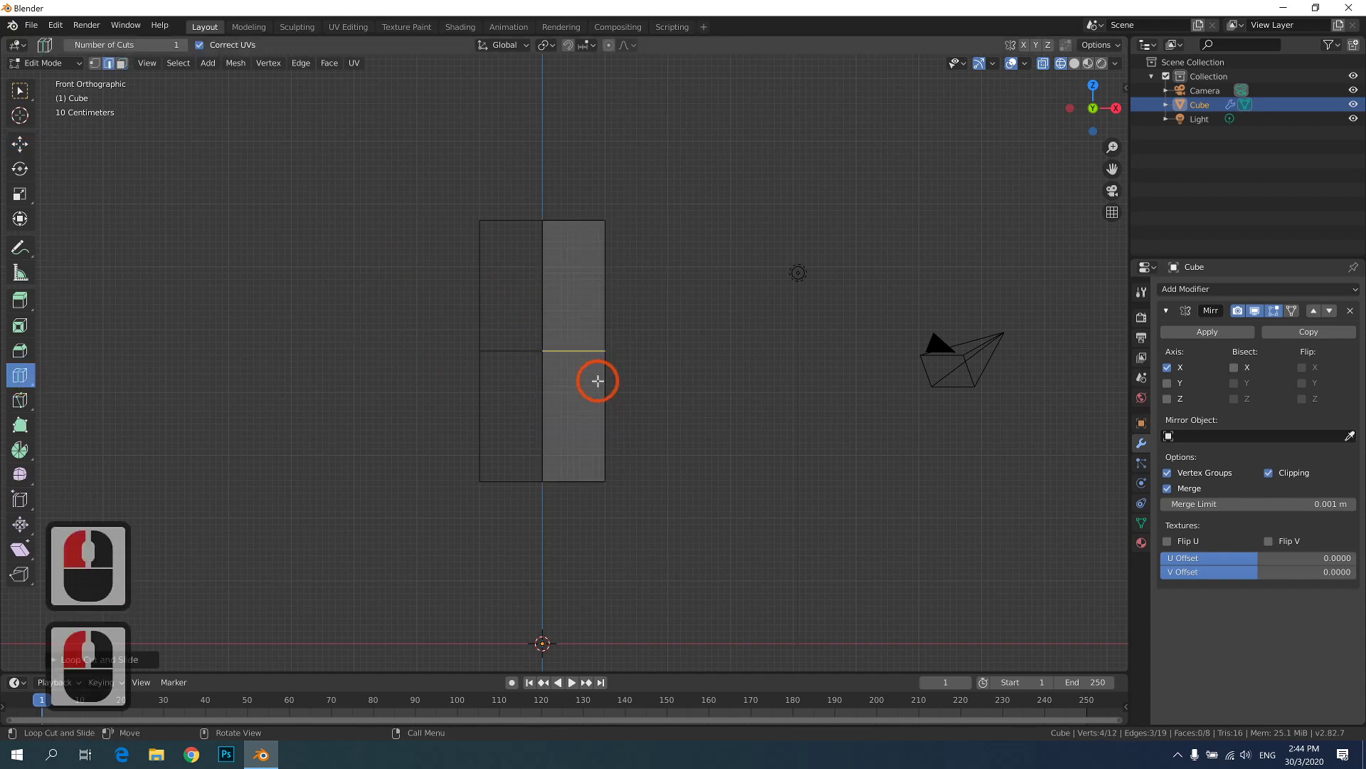
left_click(600, 305)
left_click(585, 420)
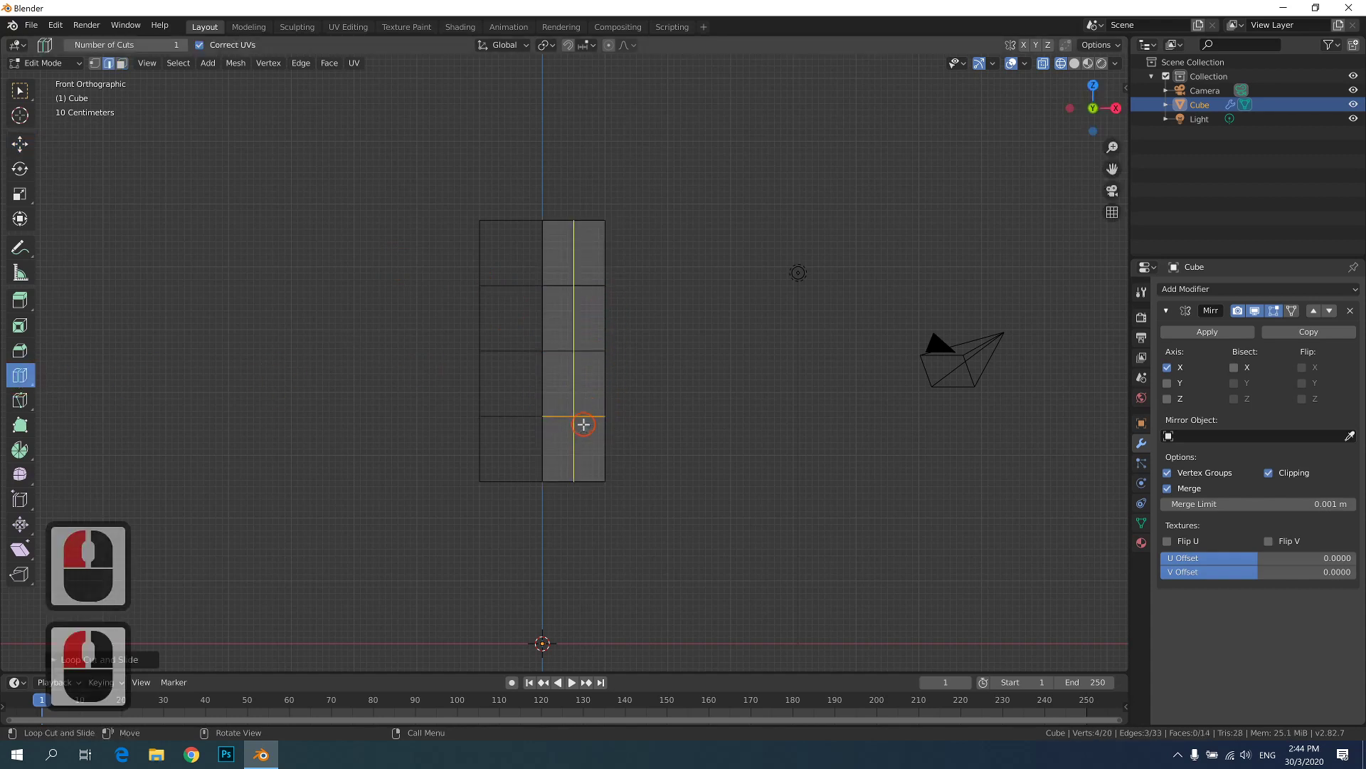
left_click(583, 424)
- Select the bottom outer corner vertices and move them inward along X close to the centre line, tapering the lowest segment
left_click(15, 95)
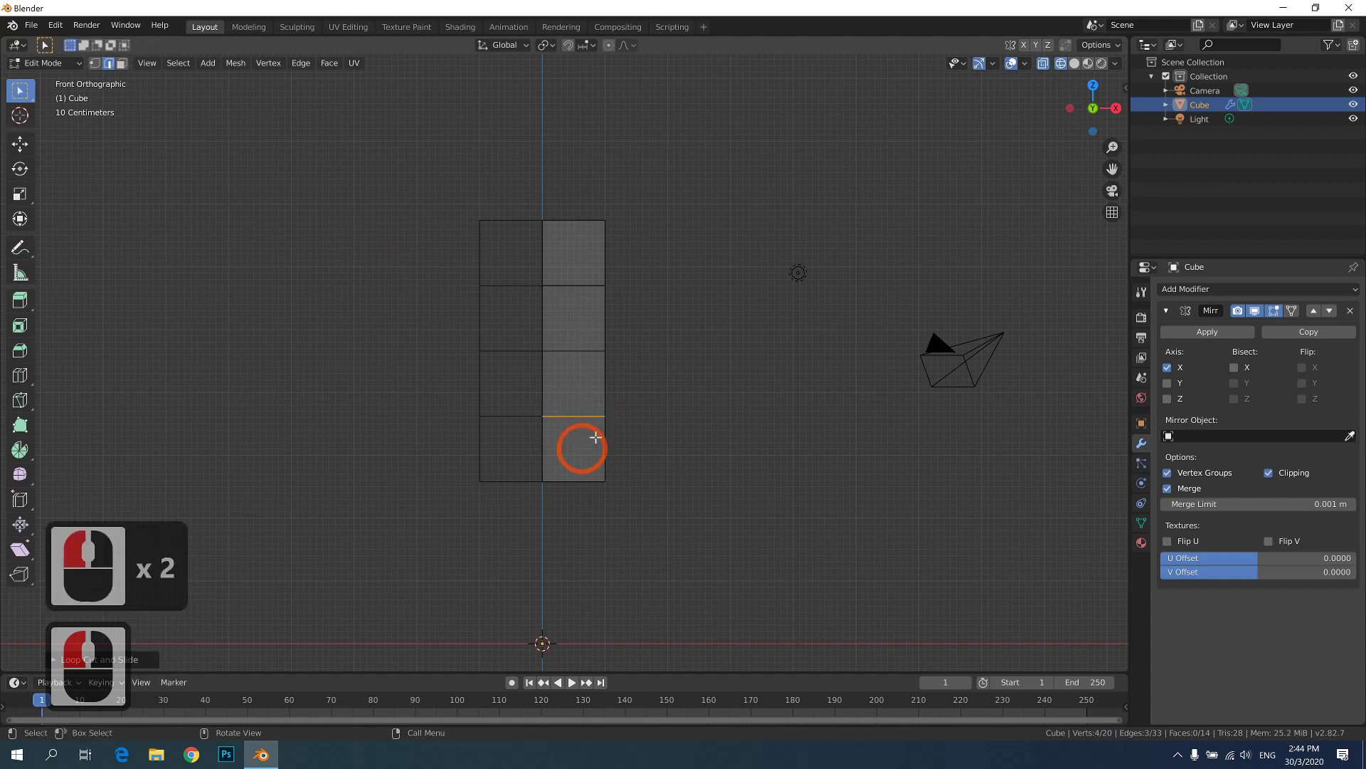
left_click(19, 94)
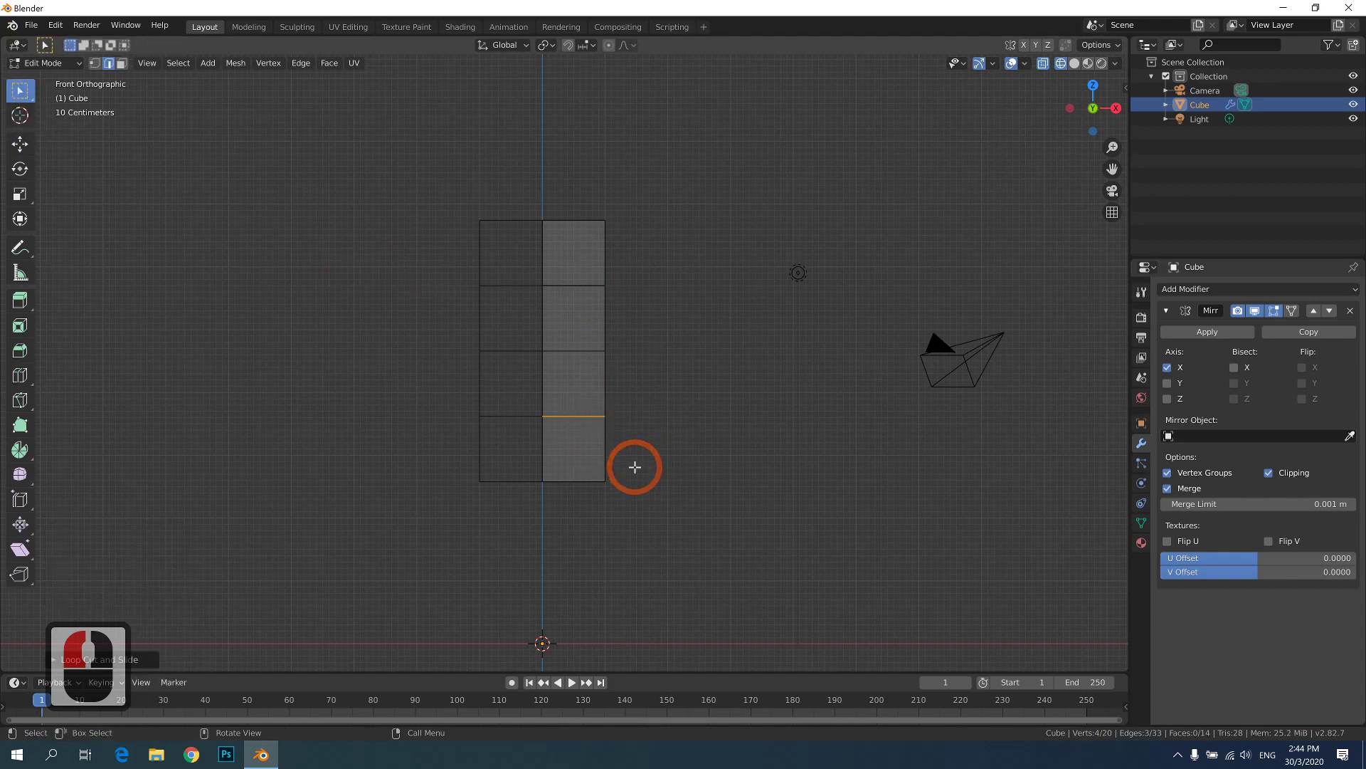
left_click(94, 62)
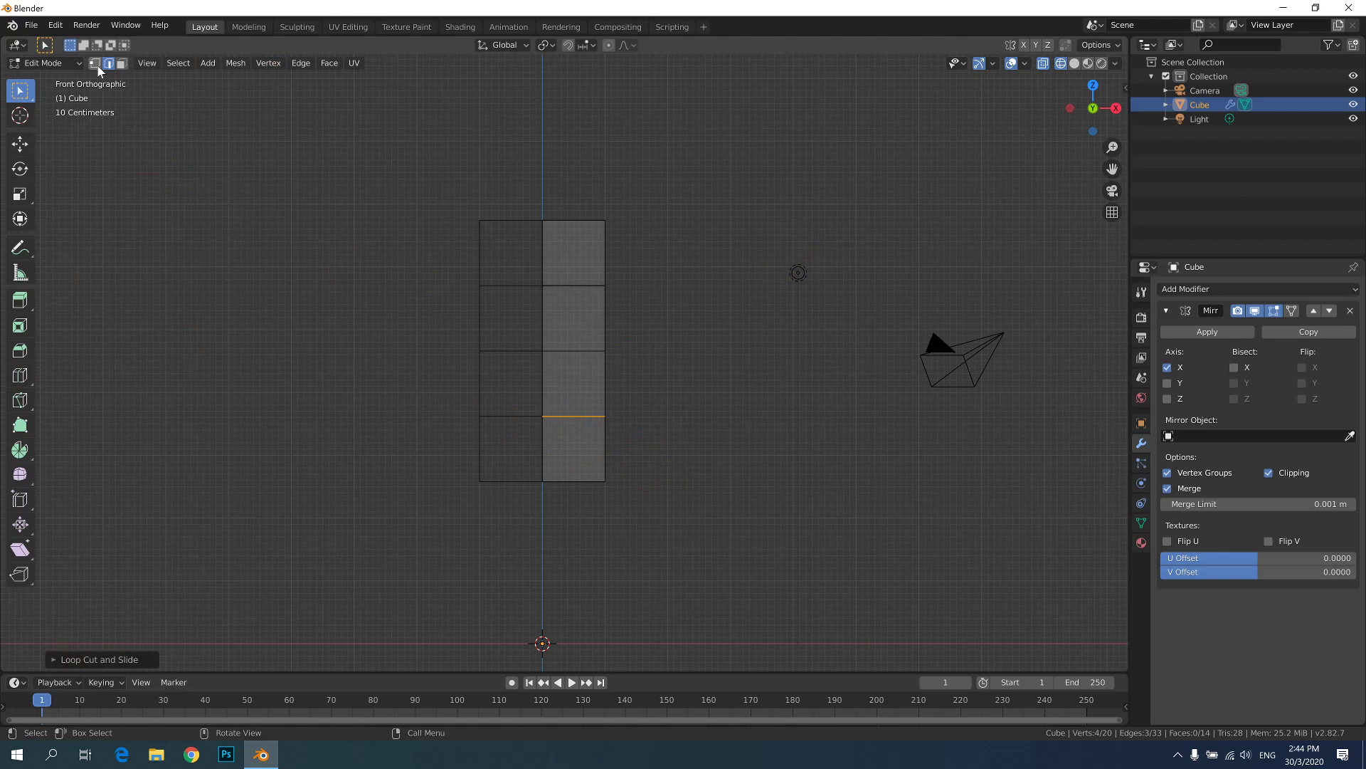
scroll(604, 427, "up", 1)
left_click(723, 492)
left_click_drag(649, 457, 583, 546)
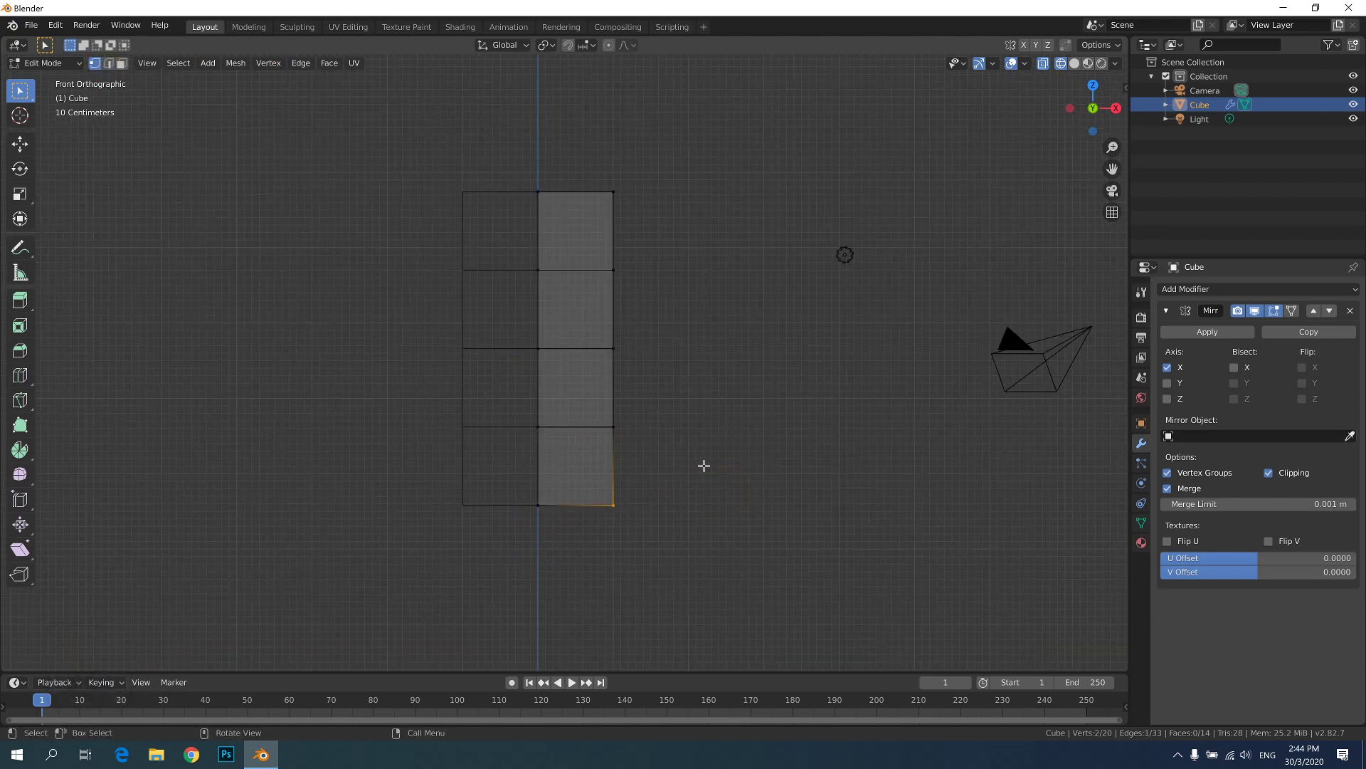
left_click(19, 144)
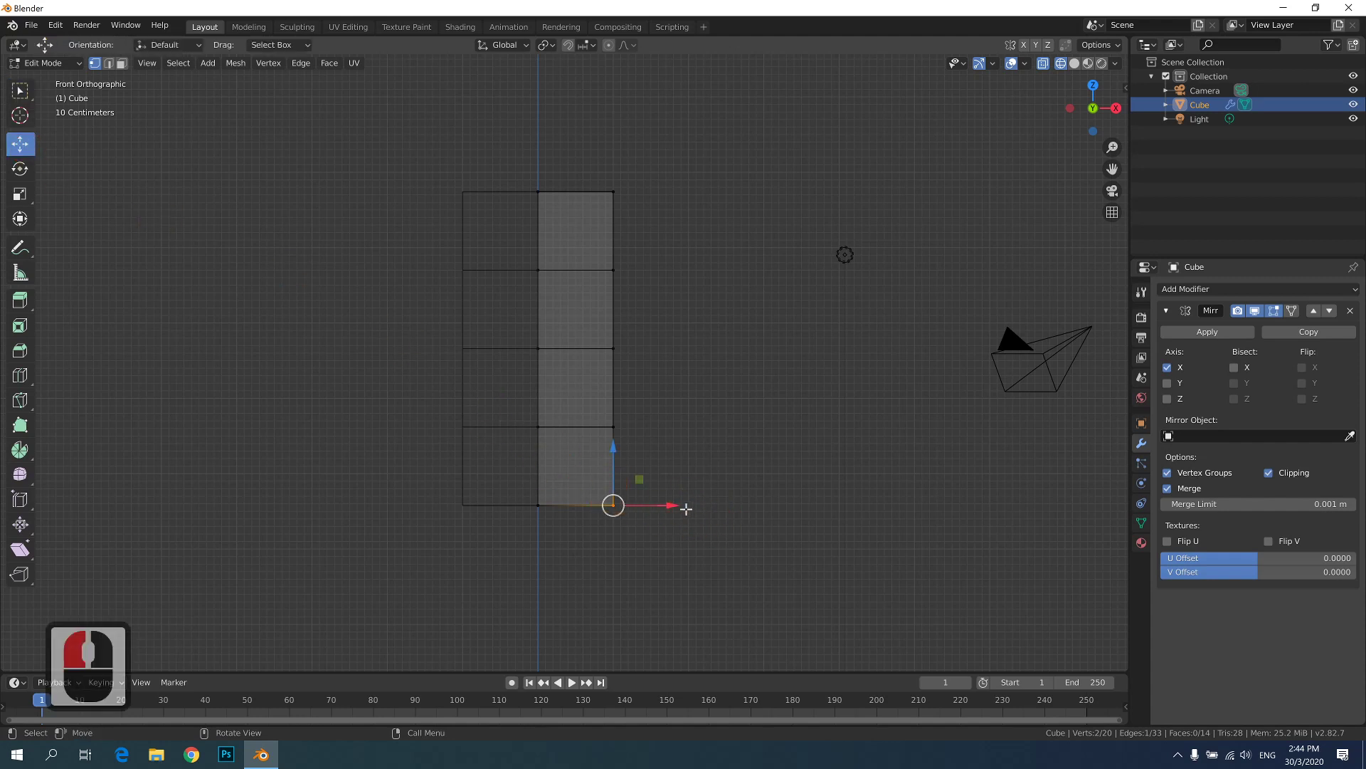
left_click_drag(675, 507, 619, 504)
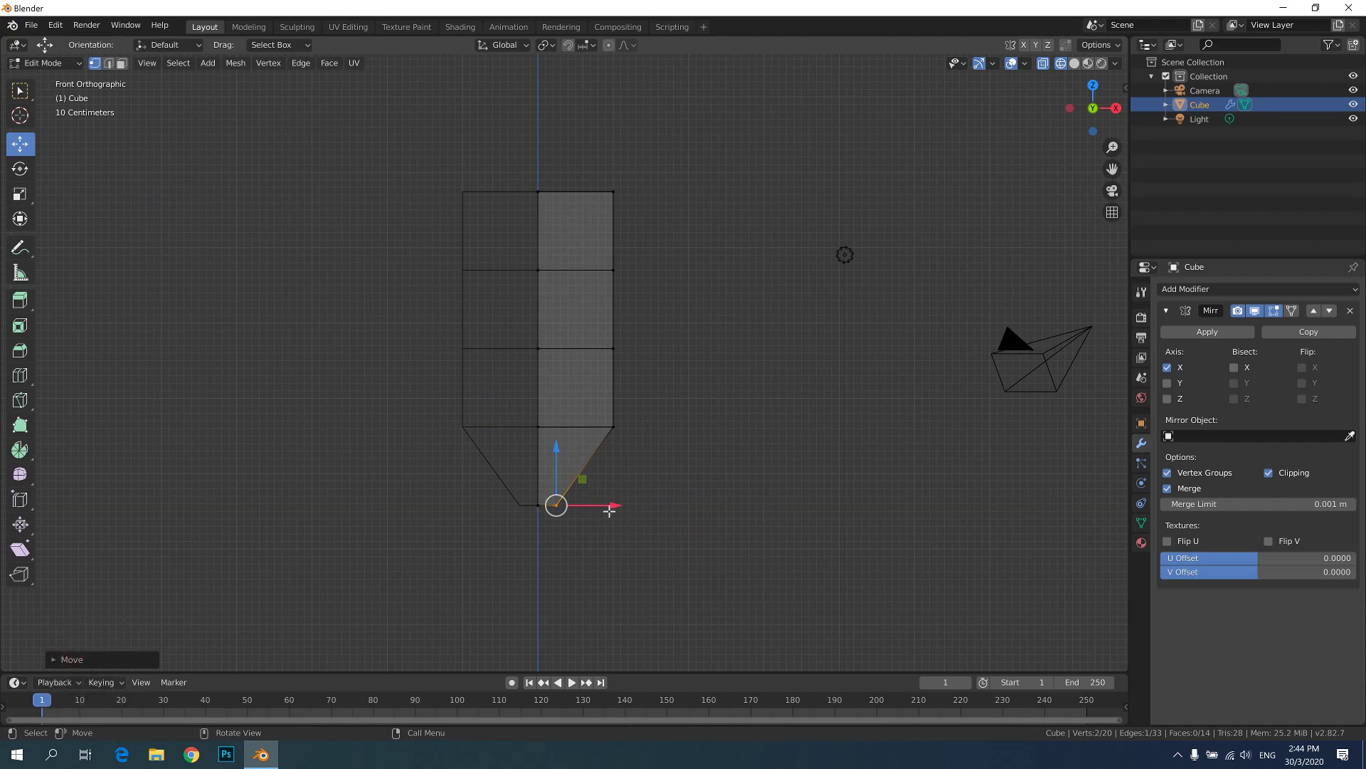
left_click_drag(609, 511, 602, 506)
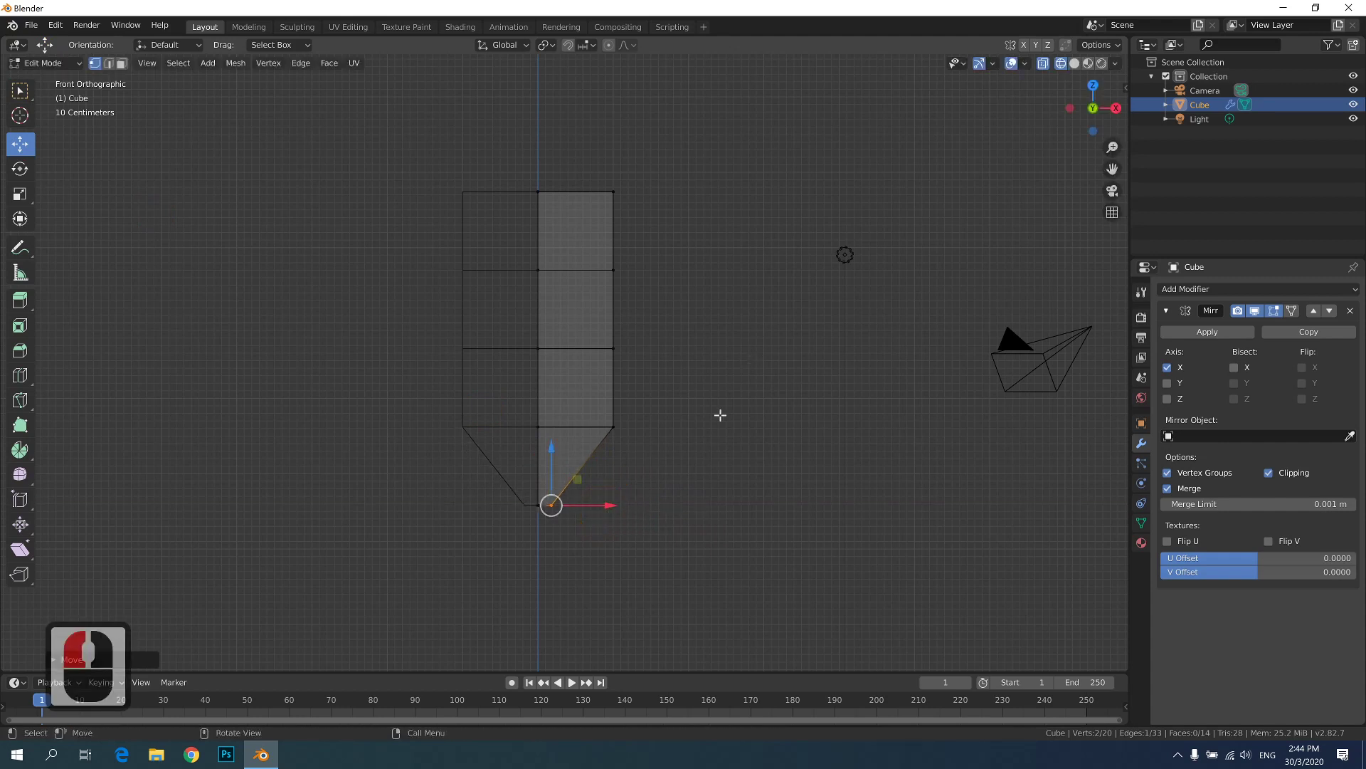
- Select the whole mesh and scale it down along Y to make the block thinner from front to back
middle_click_drag(720, 415, 625, 451)
key("a")
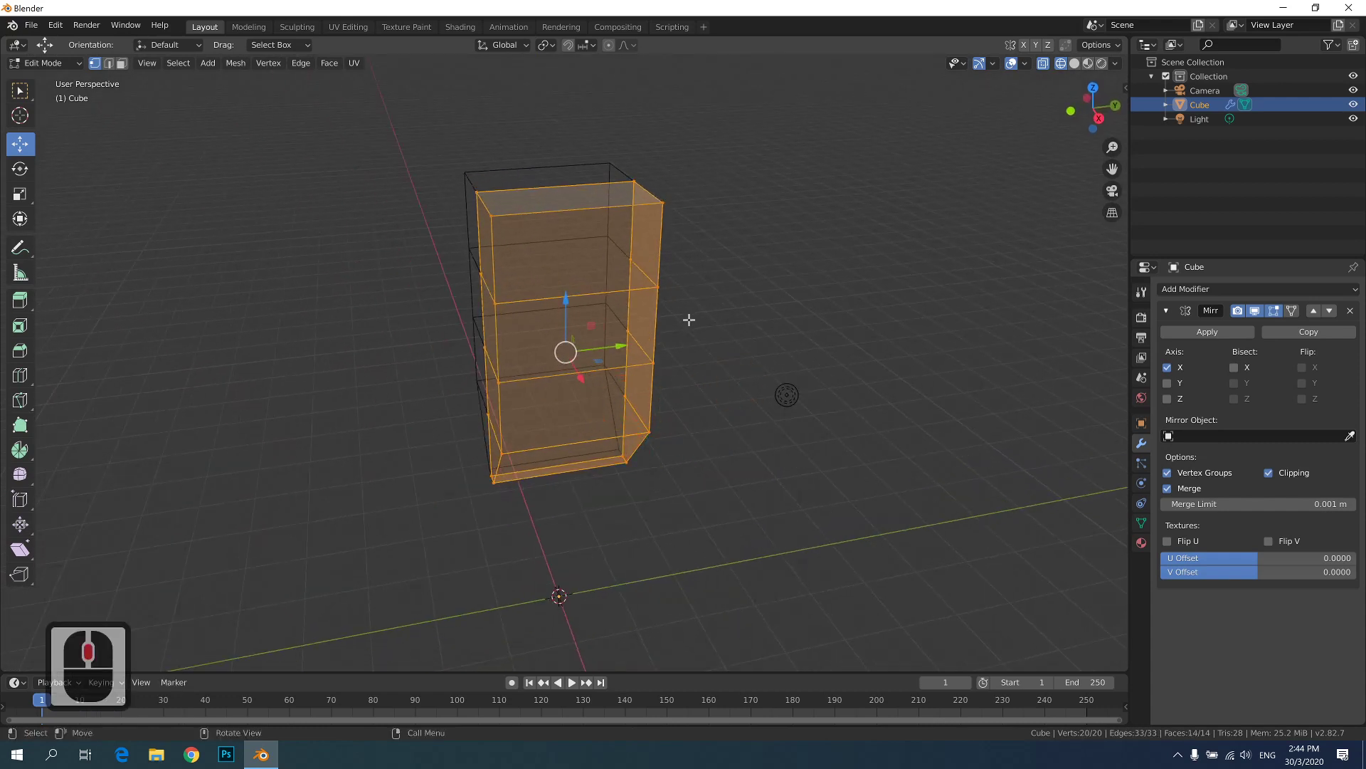
key("s")
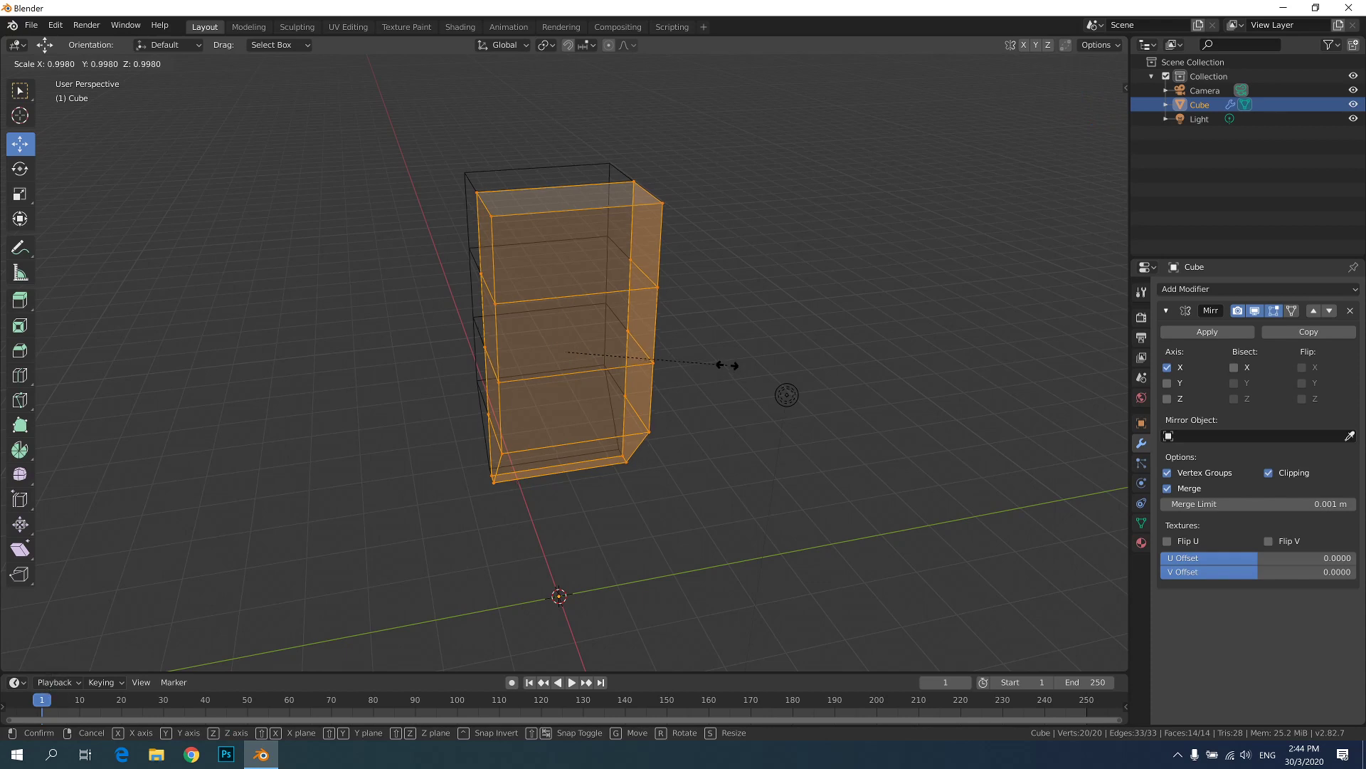
key("y")
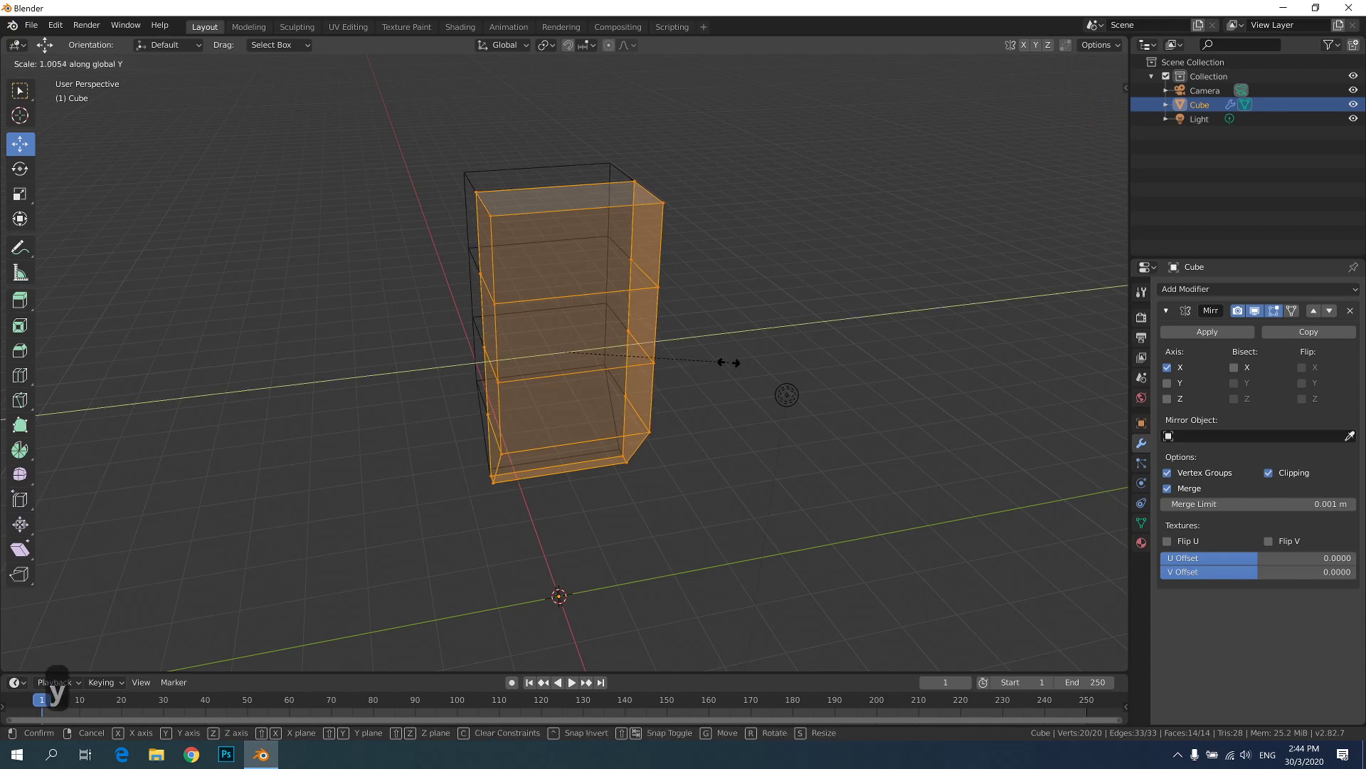
left_click(613, 363)
middle_click_drag(614, 362, 572, 388)
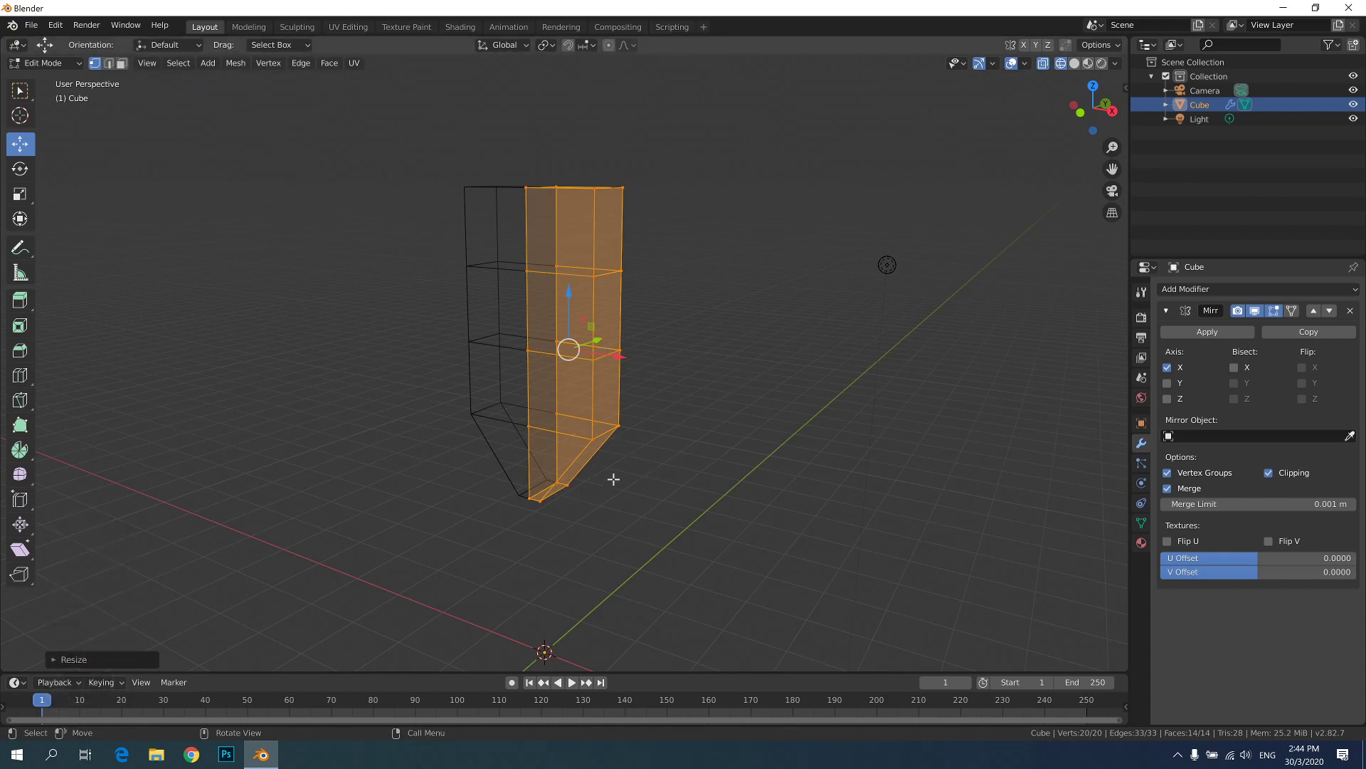
- In front view, extrude the slanted lower face about 0.26 m and shift it about 0.14 m inward and 0.17 m down
key("3")
middle_click_drag(627, 475, 659, 497)
left_click(572, 468)
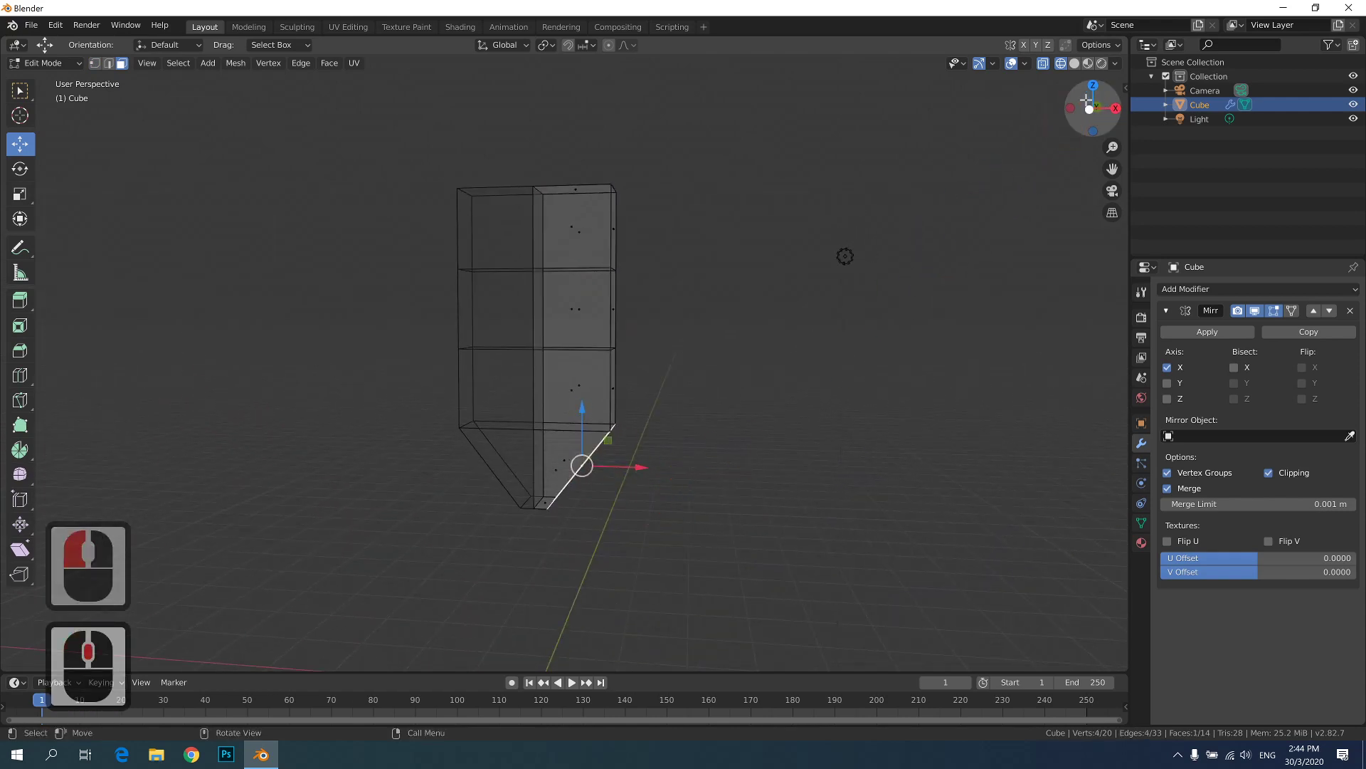
left_click(1089, 109)
middle_click_drag(671, 486, 641, 323, "shift")
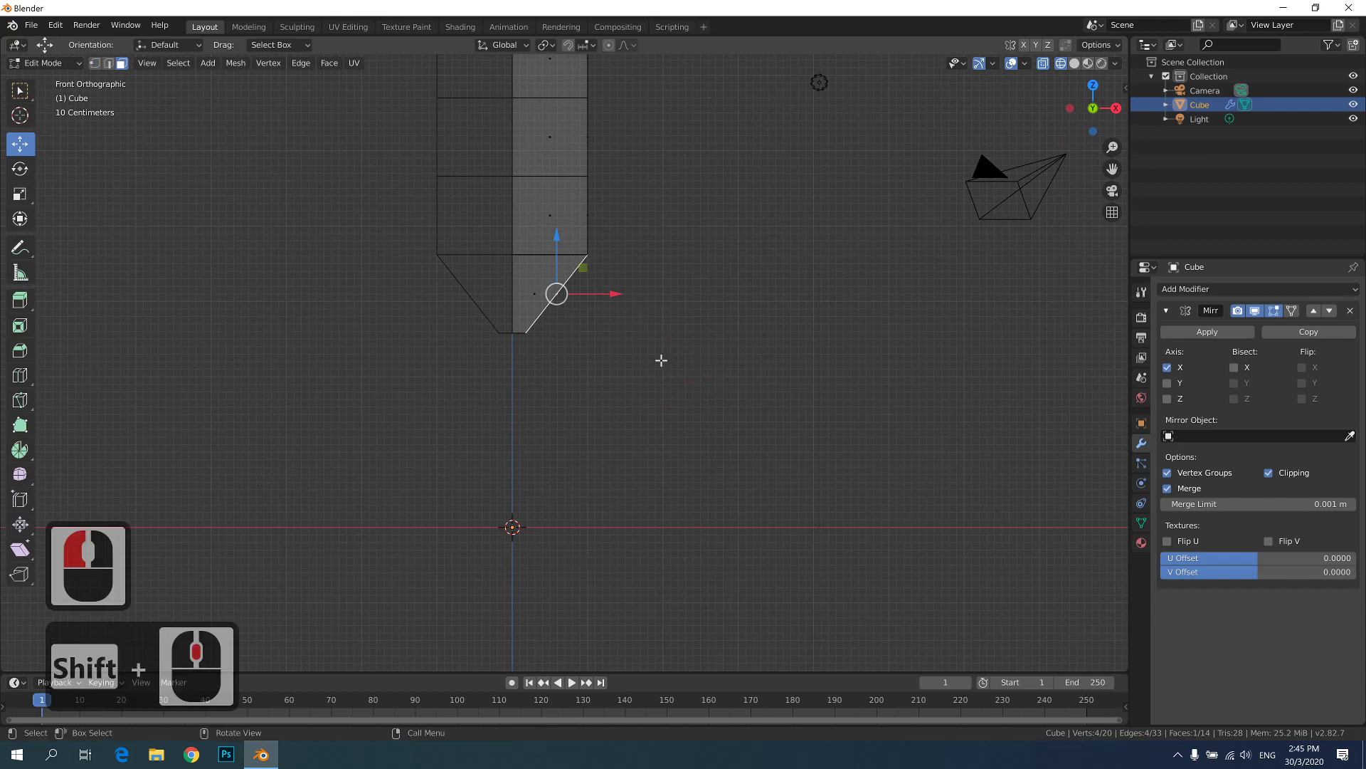
key("e")
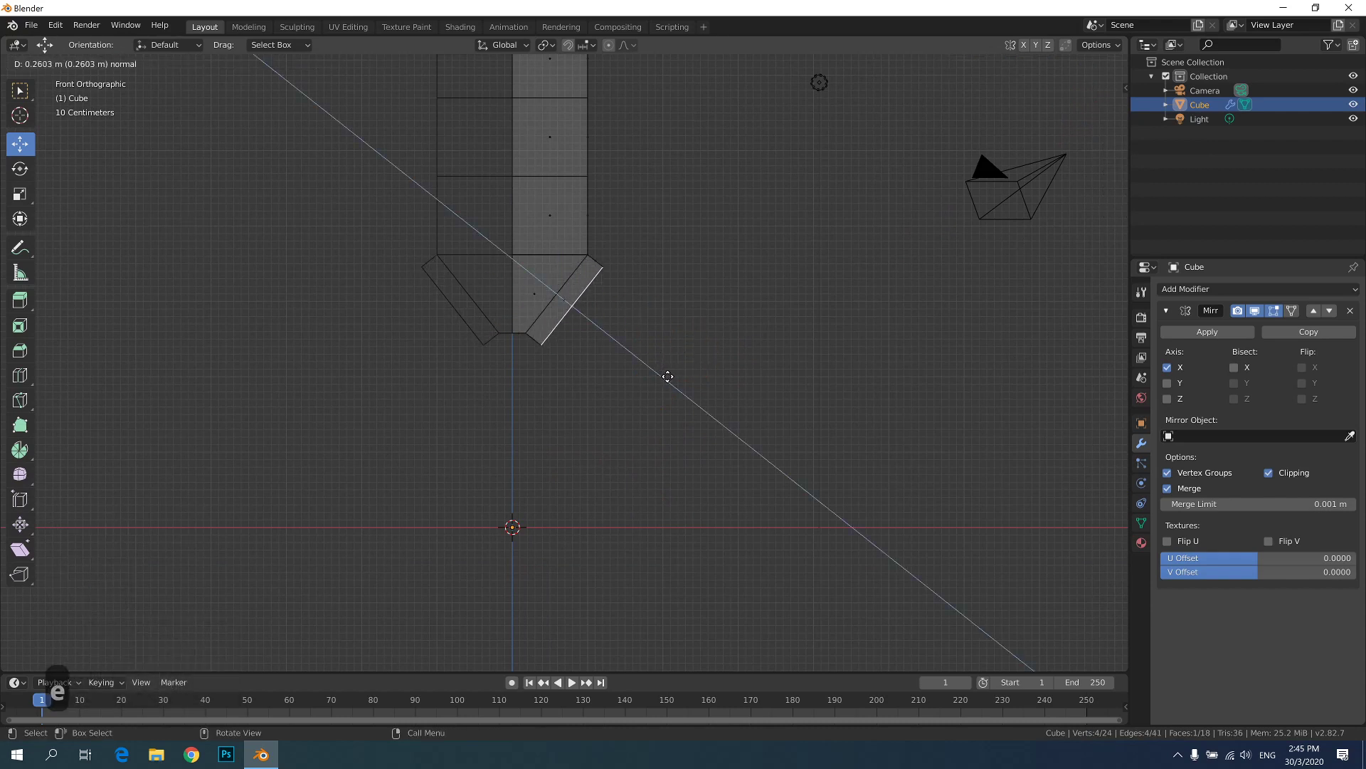
left_click(667, 377)
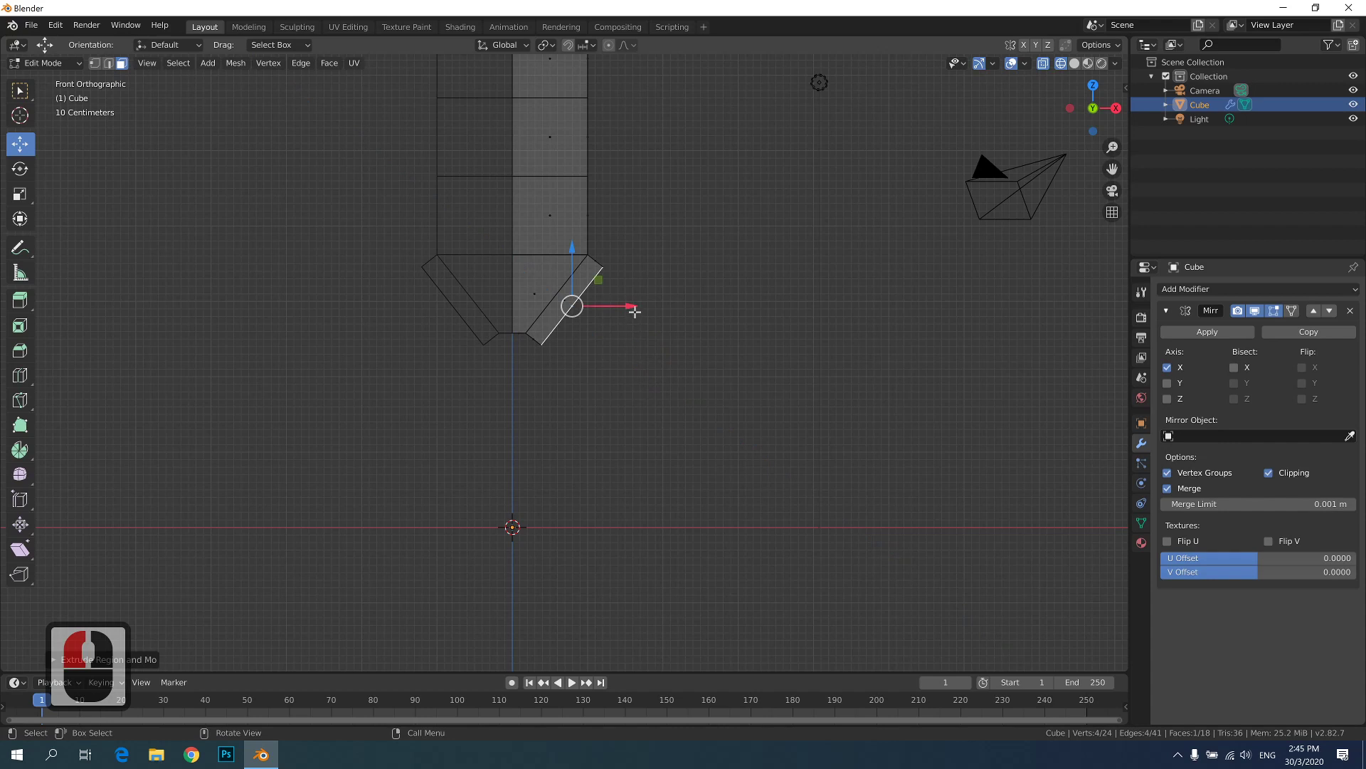
key("g")
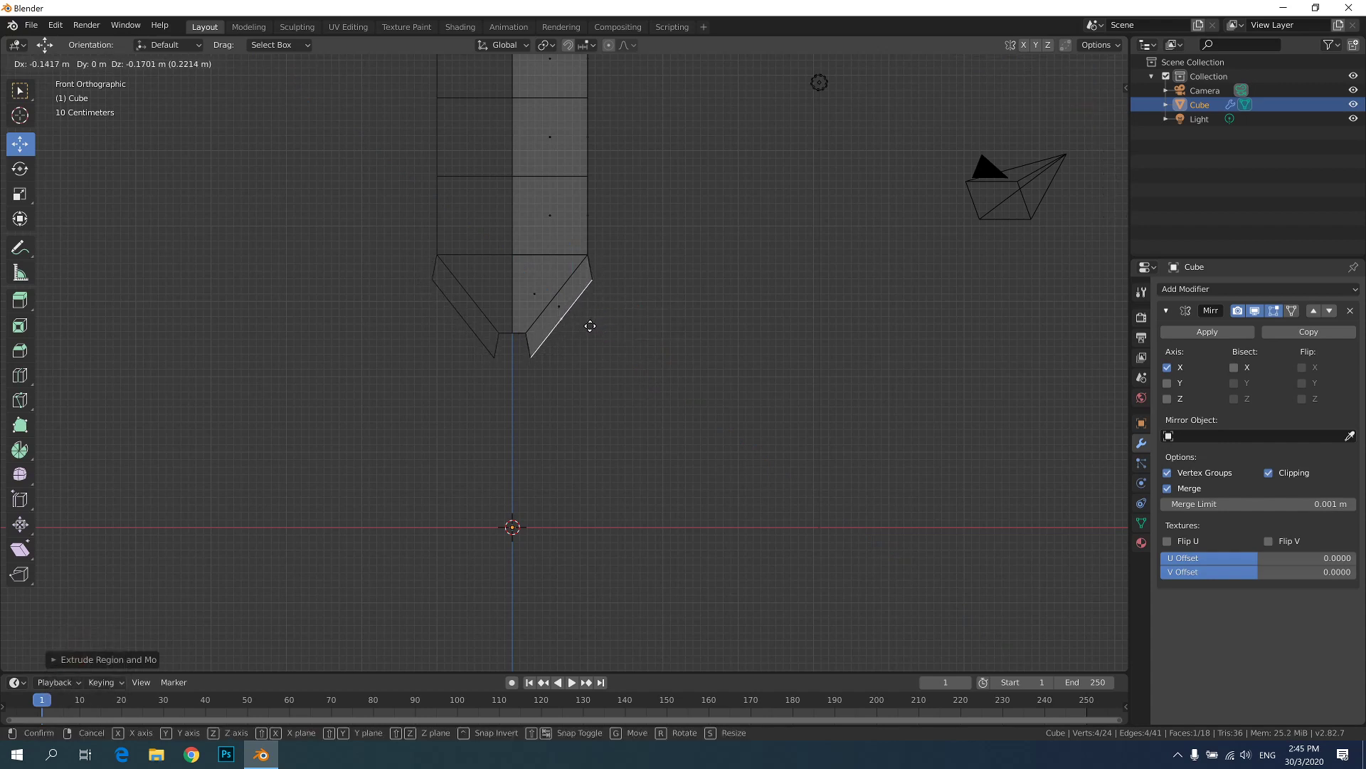
left_click(590, 326)
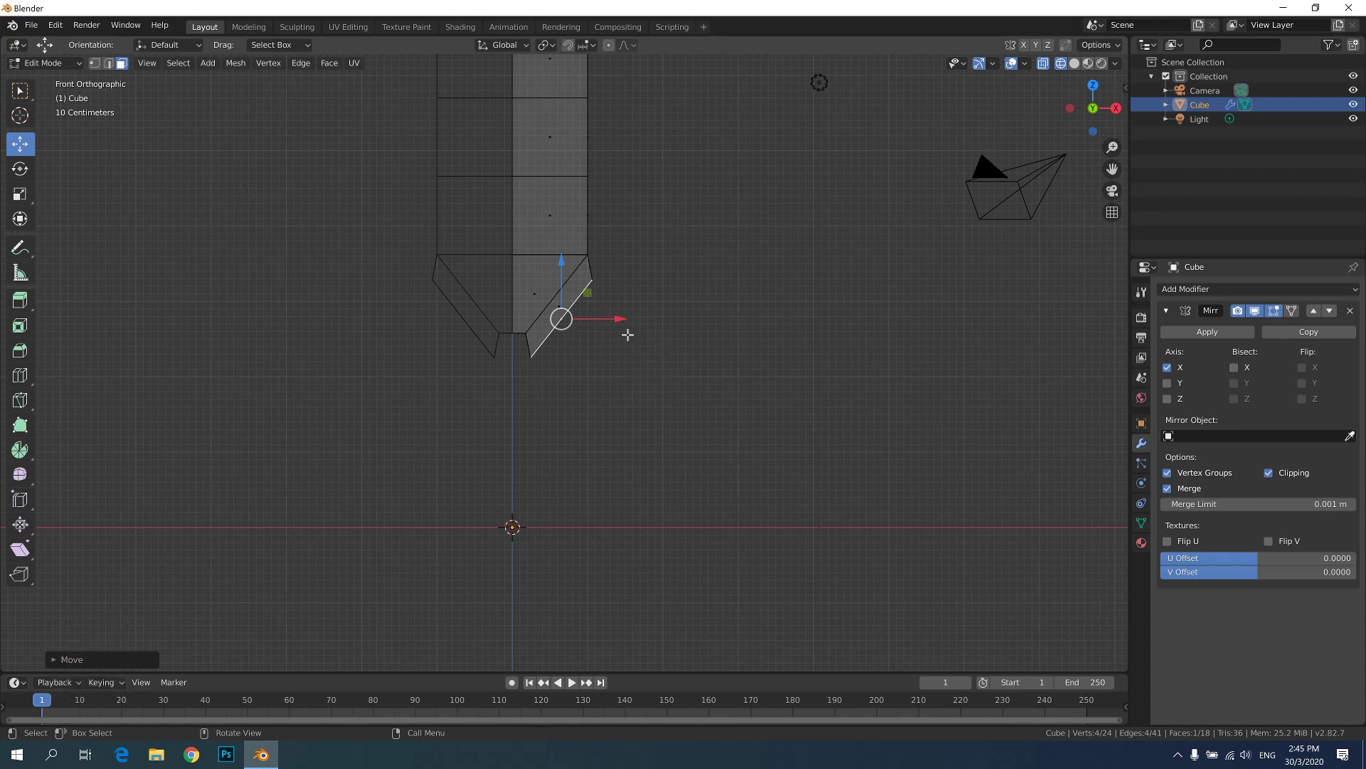
- Extrude the slanted face again by about 0.86 m and move it about 0.59 m inward and 0.7 m down to form a leg
key("e")
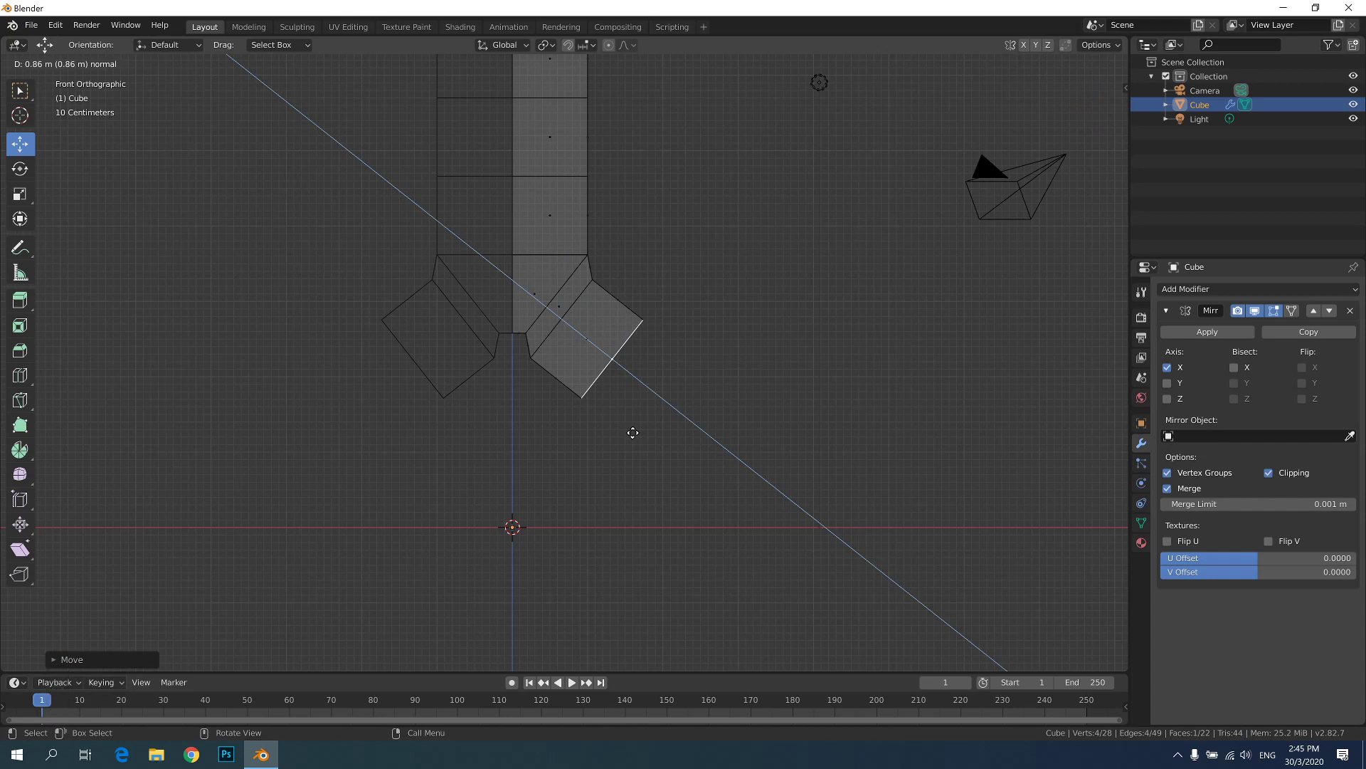
left_click(671, 448)
left_click(613, 357)
key("g")
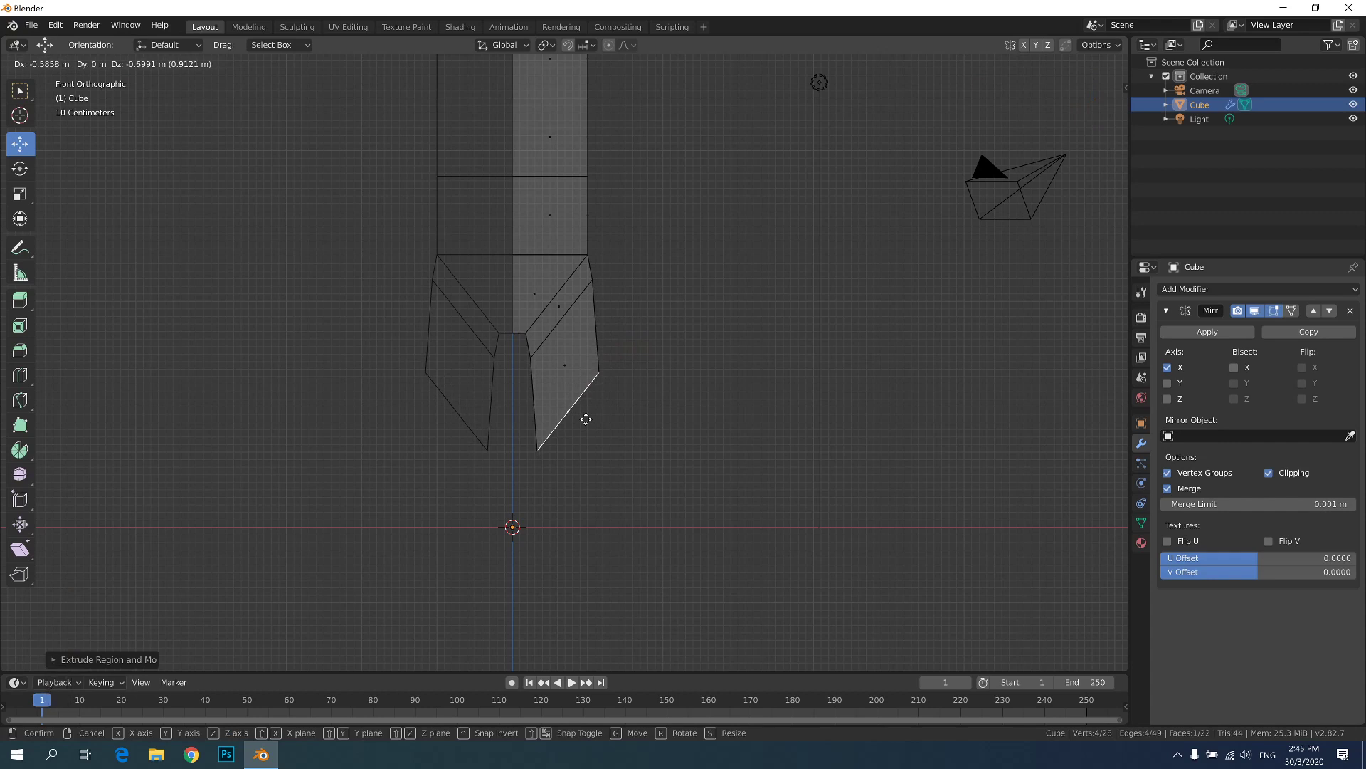
left_click(586, 419)
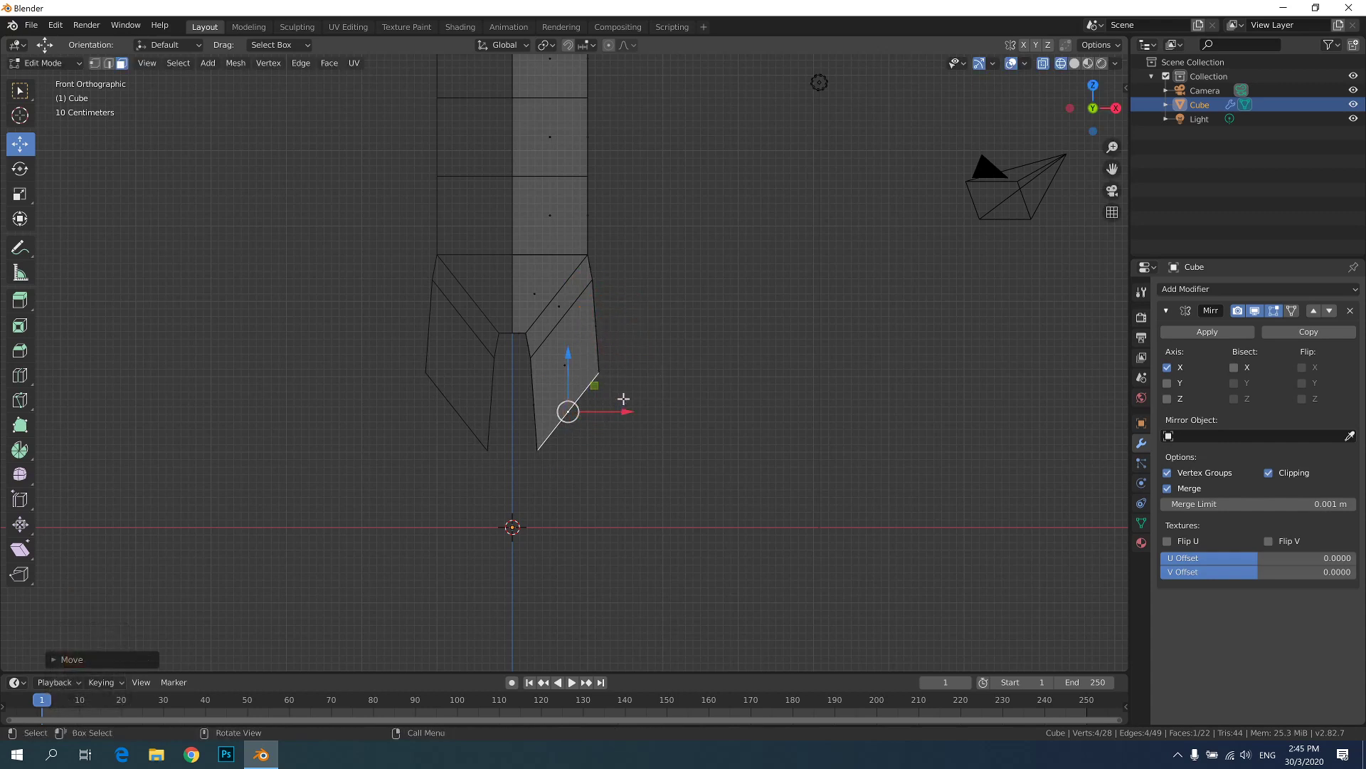
- Select the leg's lower outer vertices and move them down along Z to the height of the inner ones
left_click(94, 63)
left_click(638, 356)
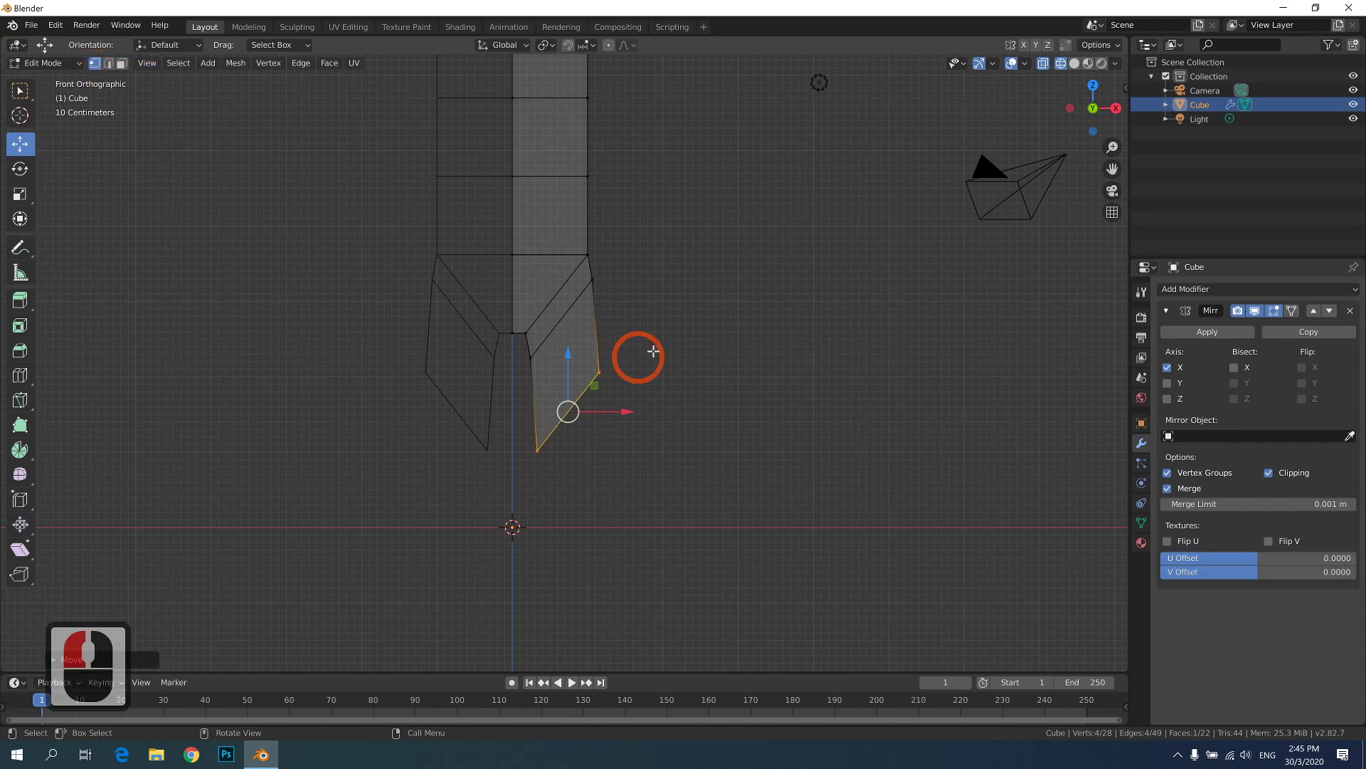
left_click_drag(654, 341, 564, 403)
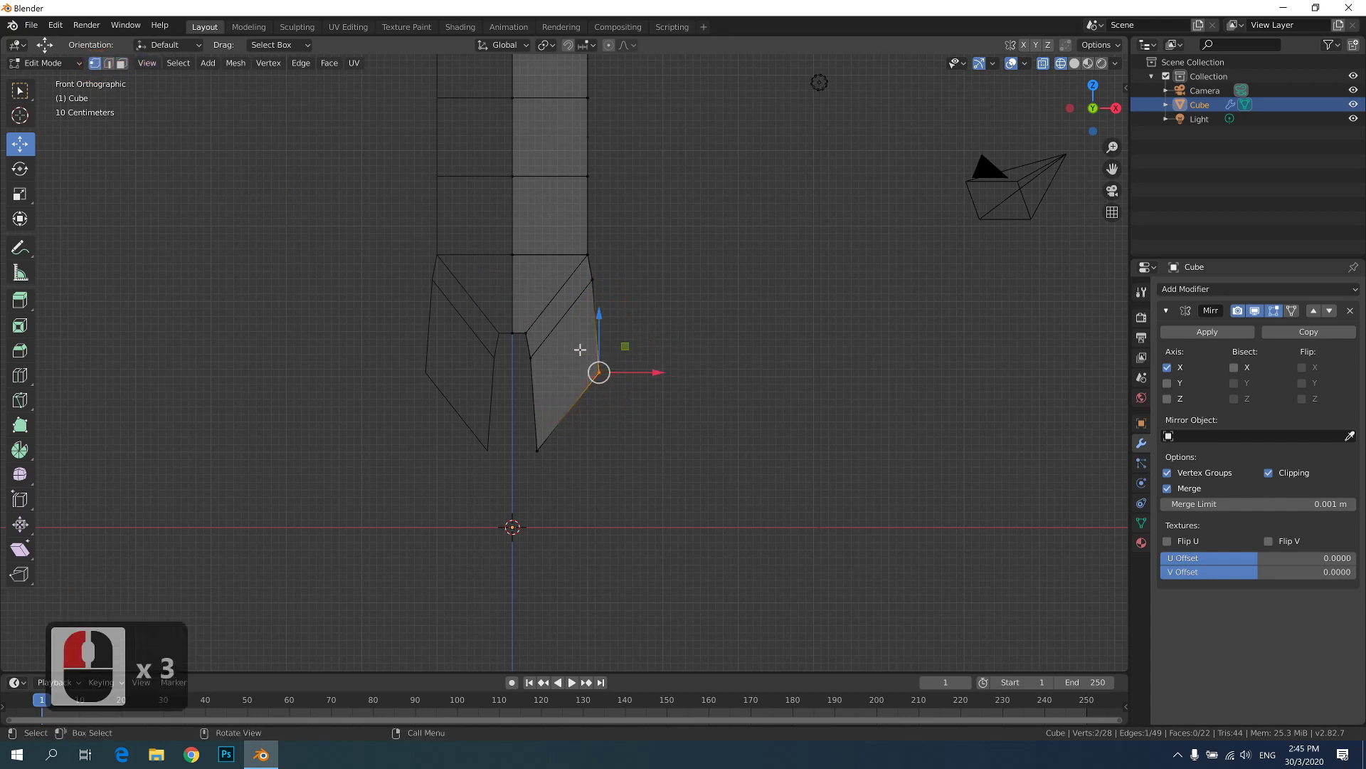
left_click_drag(598, 317, 591, 399)
- Select all vertices at the leg's lower end and flatten them by scaling to 0 along Z
left_click(684, 409)
left_click_drag(700, 401, 534, 482)
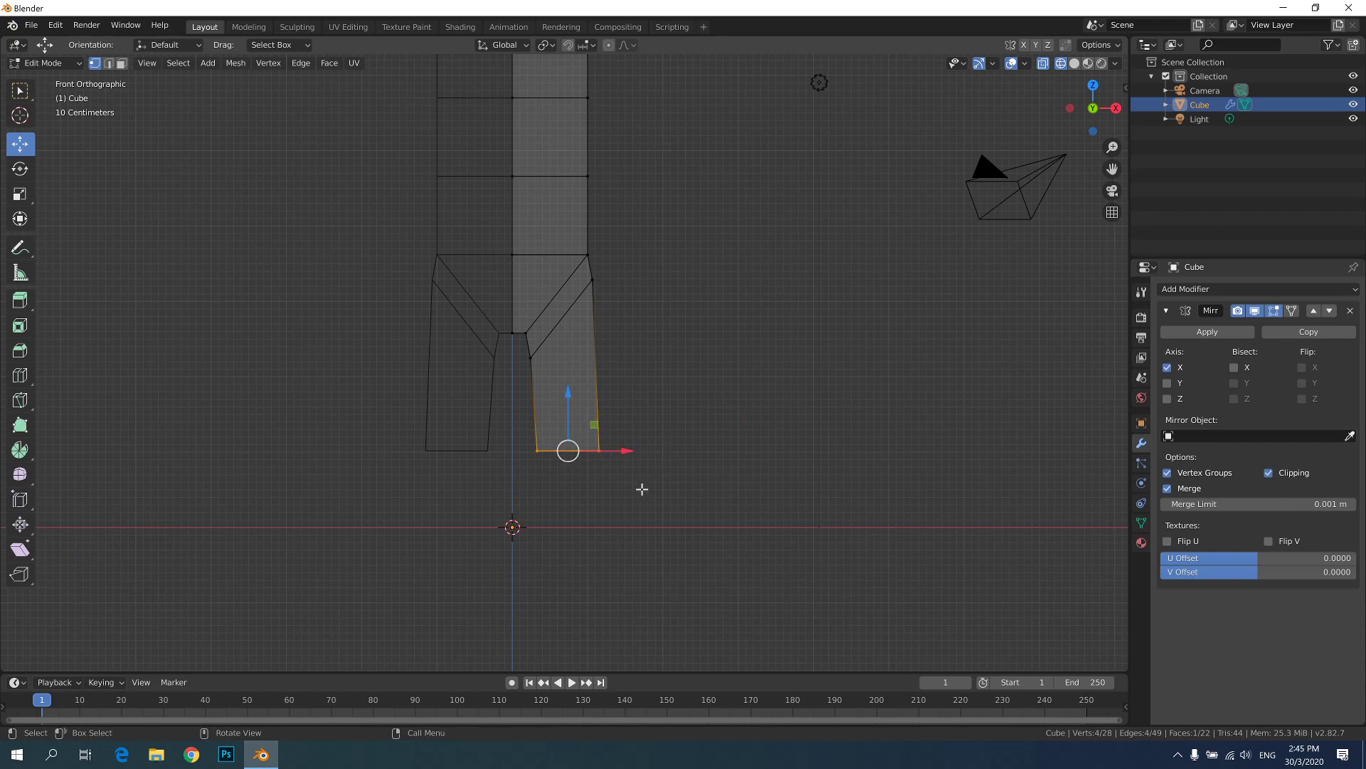
scroll(499, 439, "up", 3)
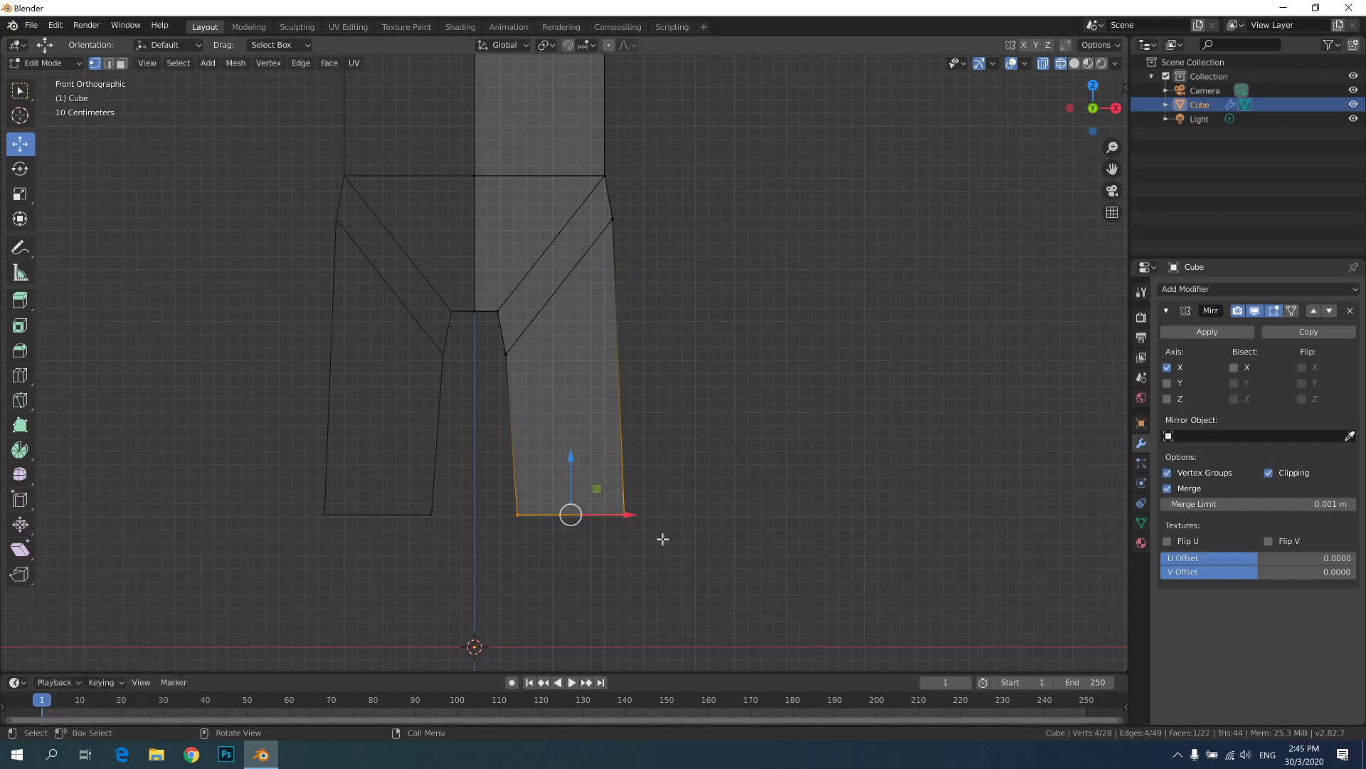
key("s")
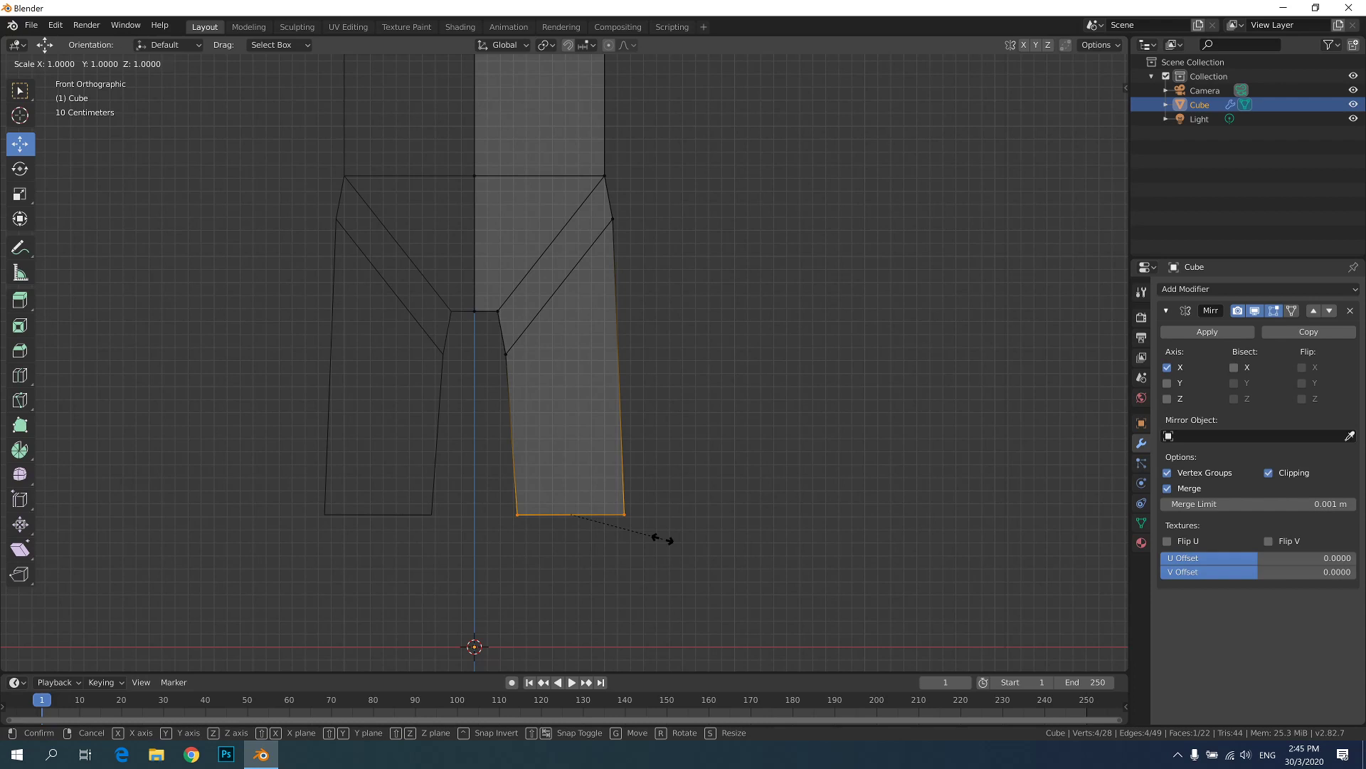
key("z")
key("0")
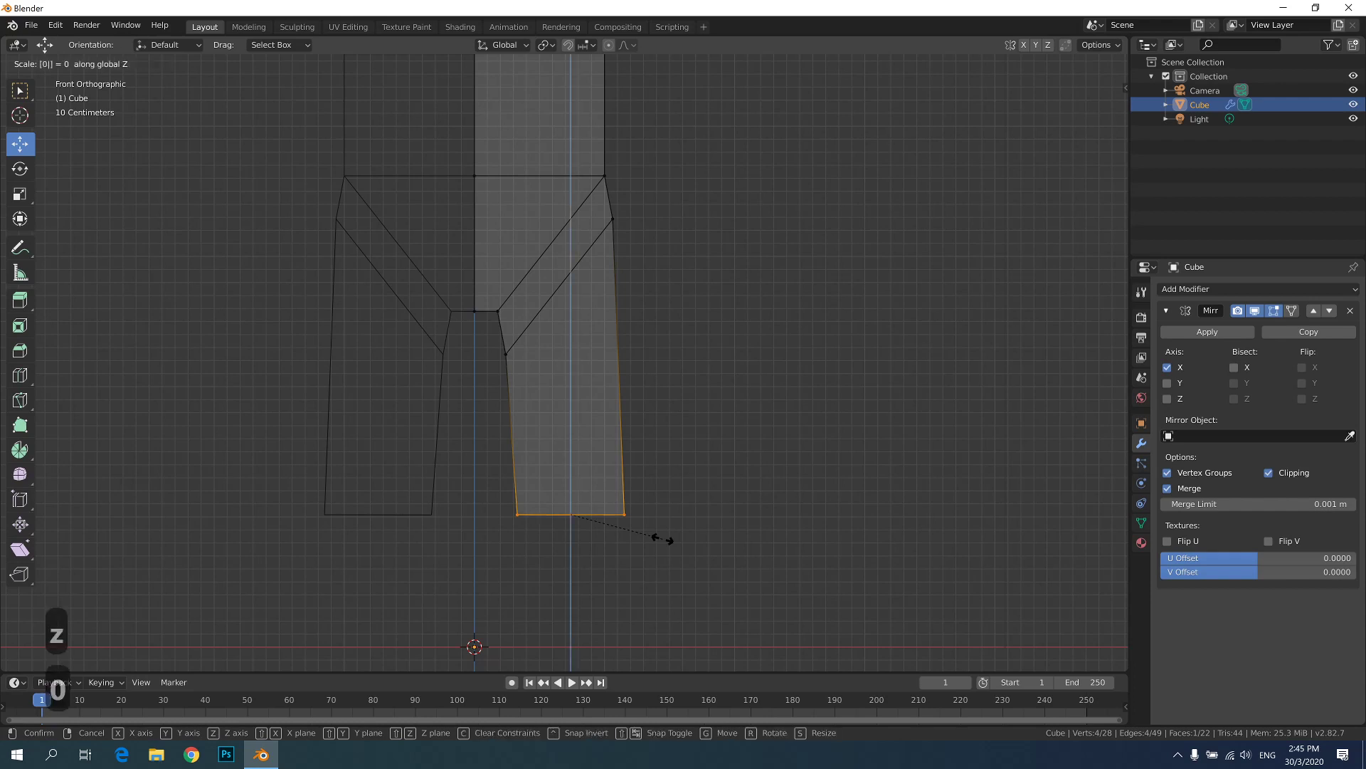
left_click(673, 538)
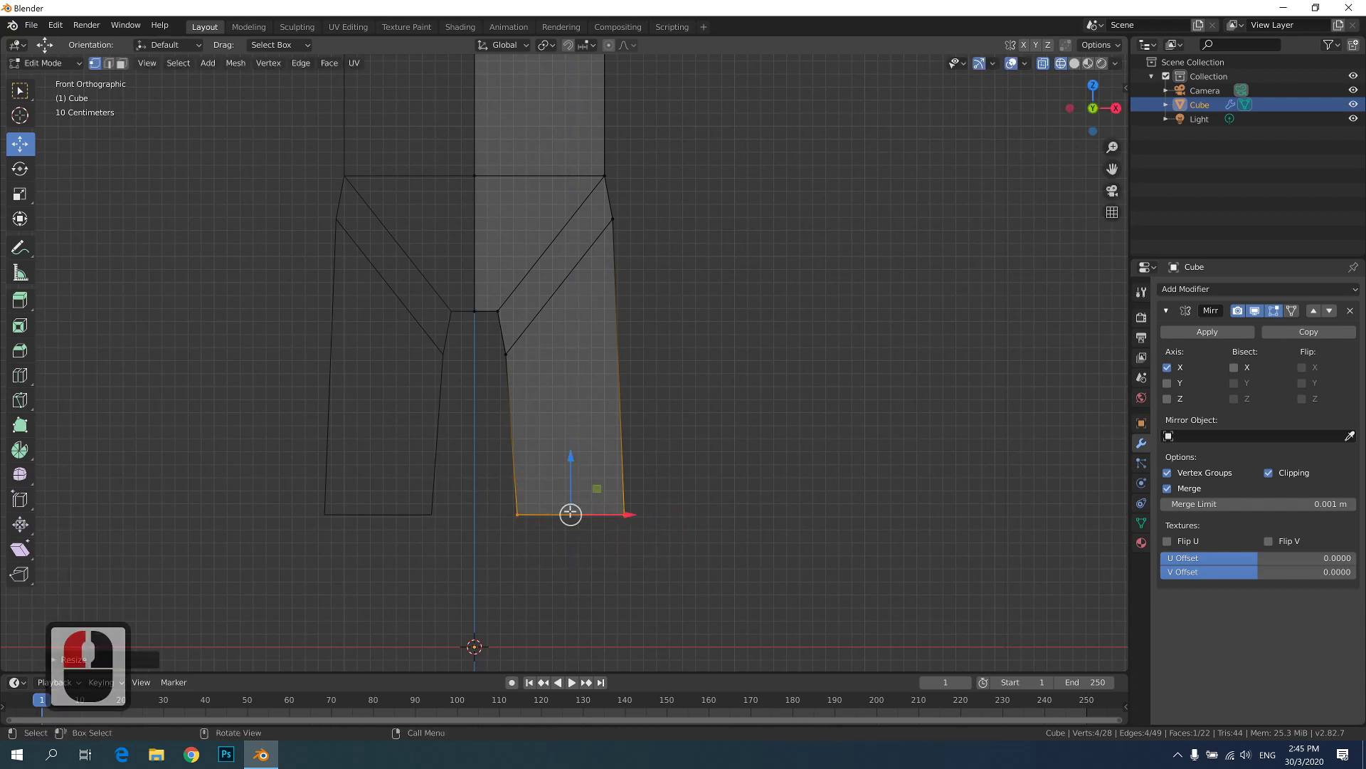
- Scale the leg's lower end along X to about 0.78 to narrow it
scroll(626, 525, "down", 3)
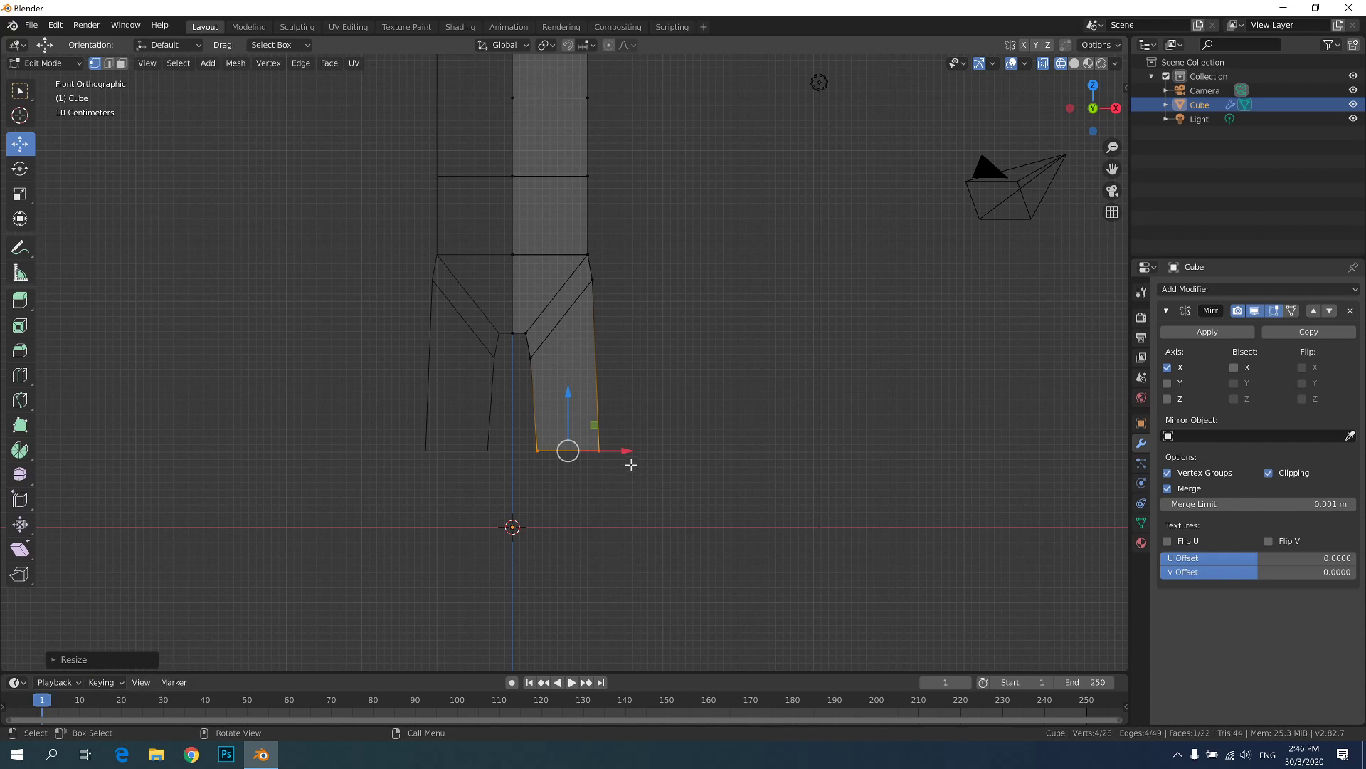
key("s")
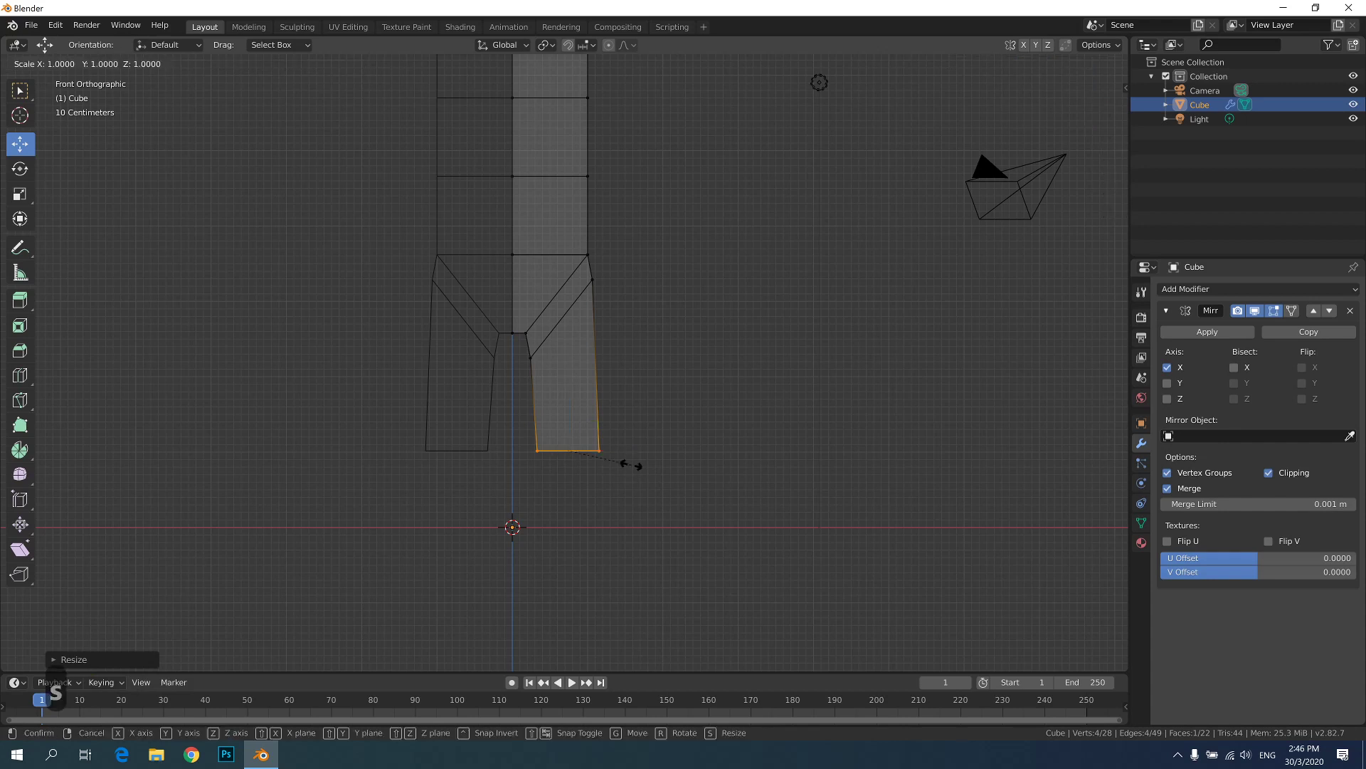
key("x")
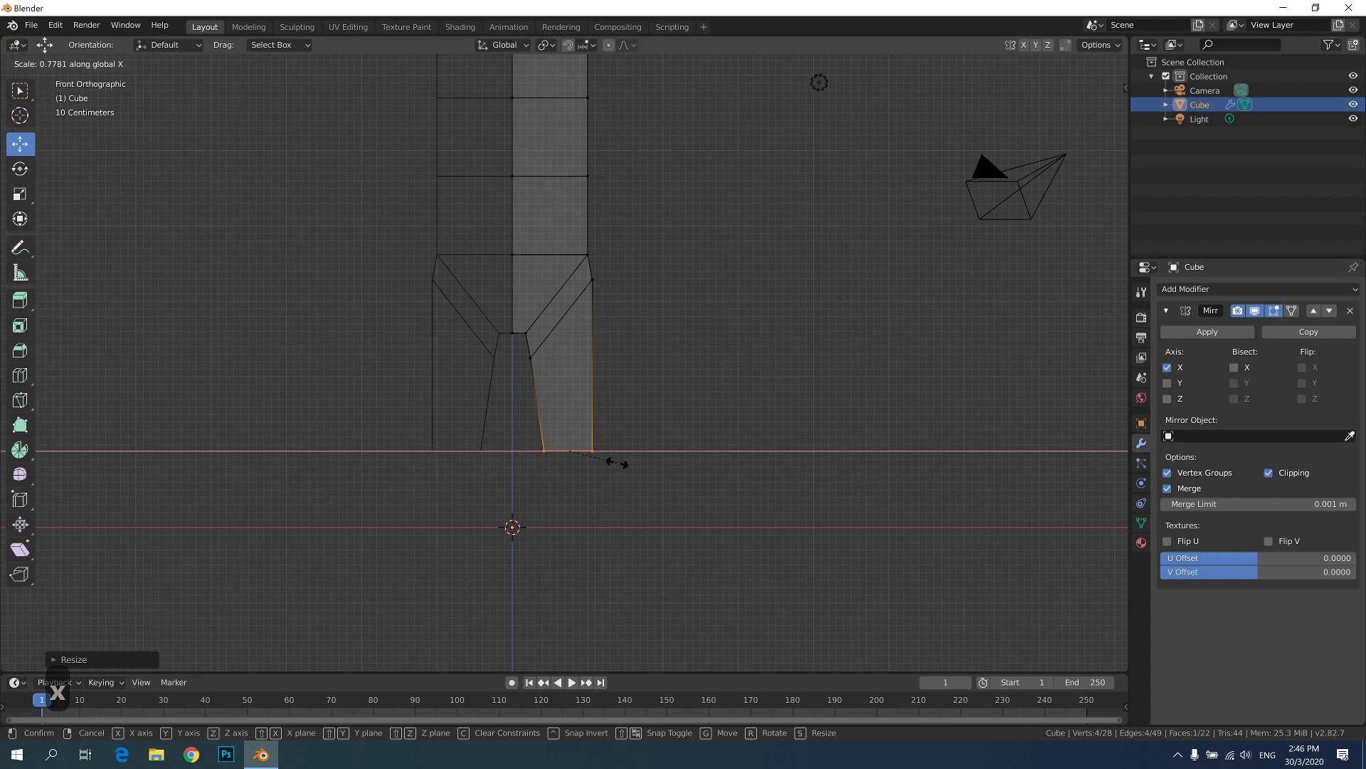
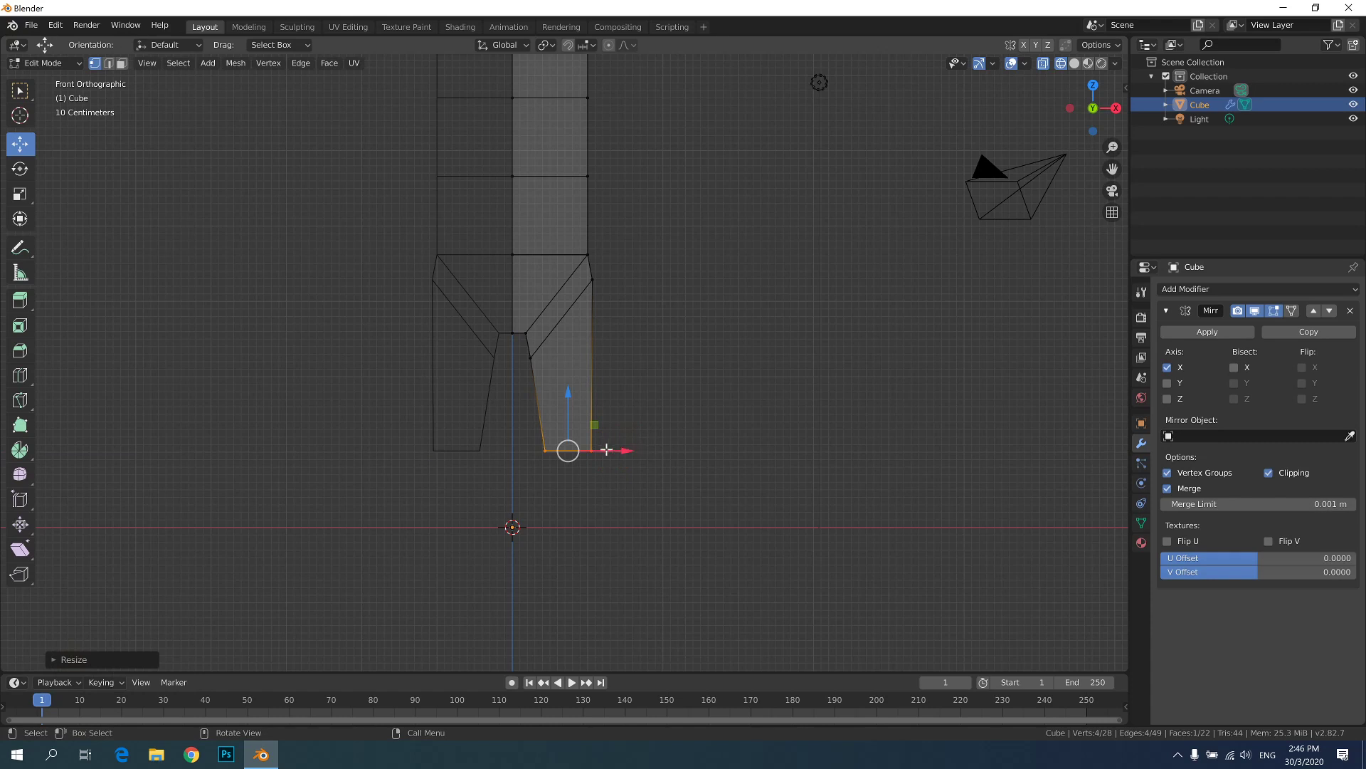
- Extrude the leg's lower end downward twice, about 0.07 m and then about 0.1 m, to form knee sections
scroll(606, 449, "up", 4)
key("e")
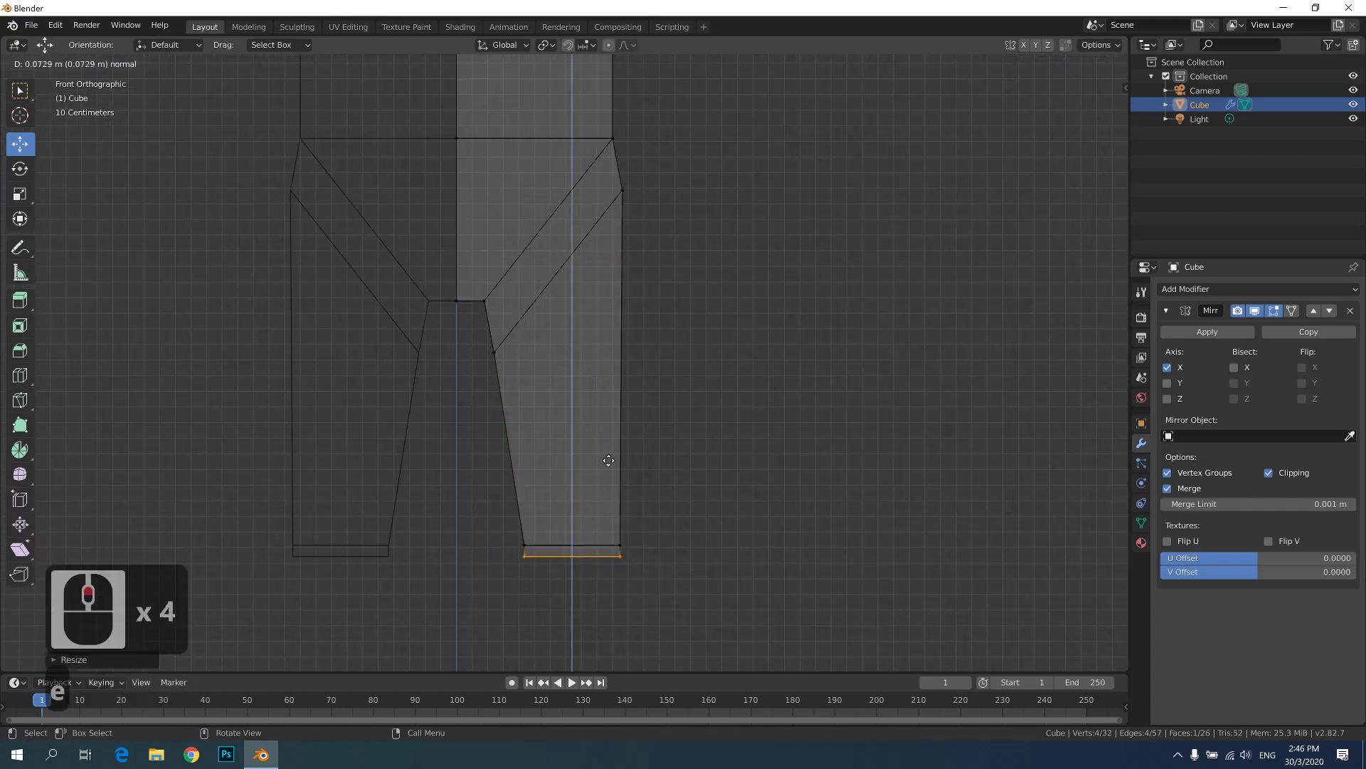
left_click(608, 460)
key("e")
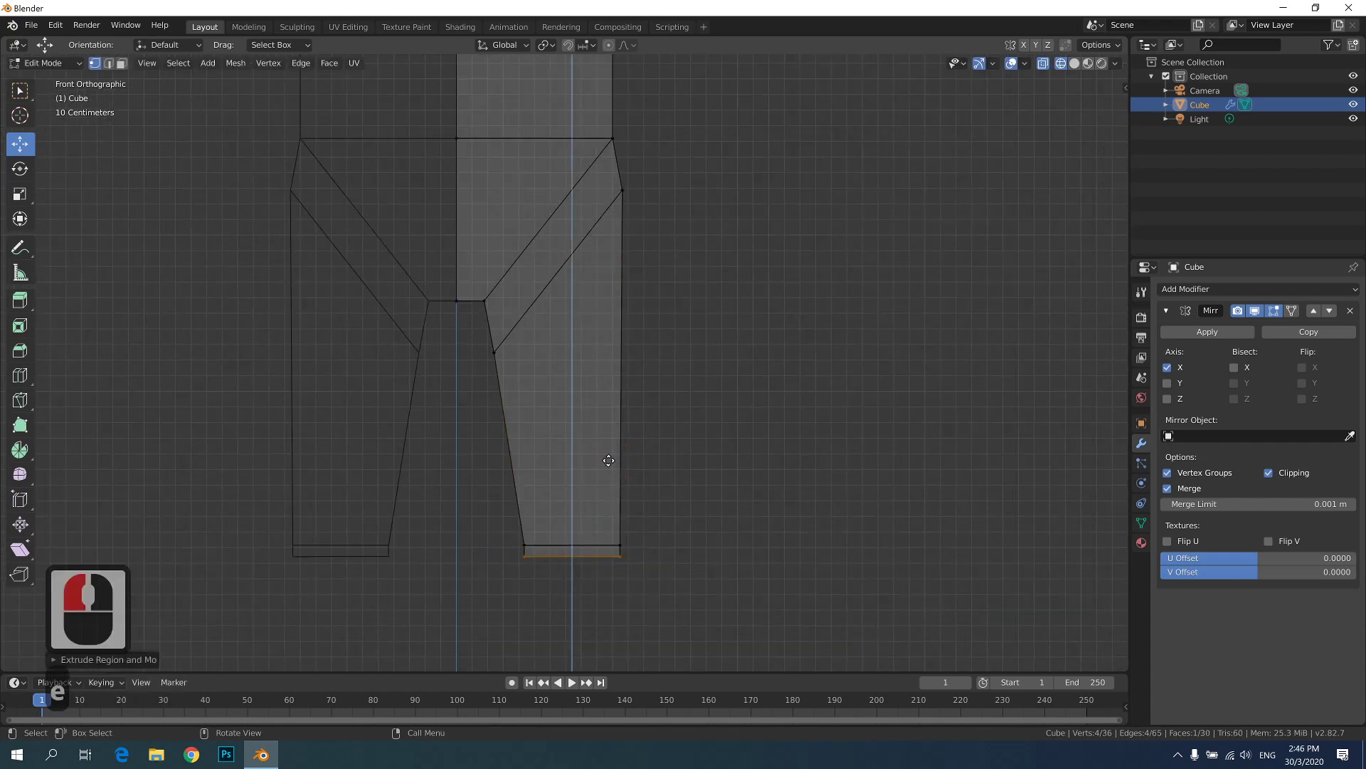
left_click(611, 477)
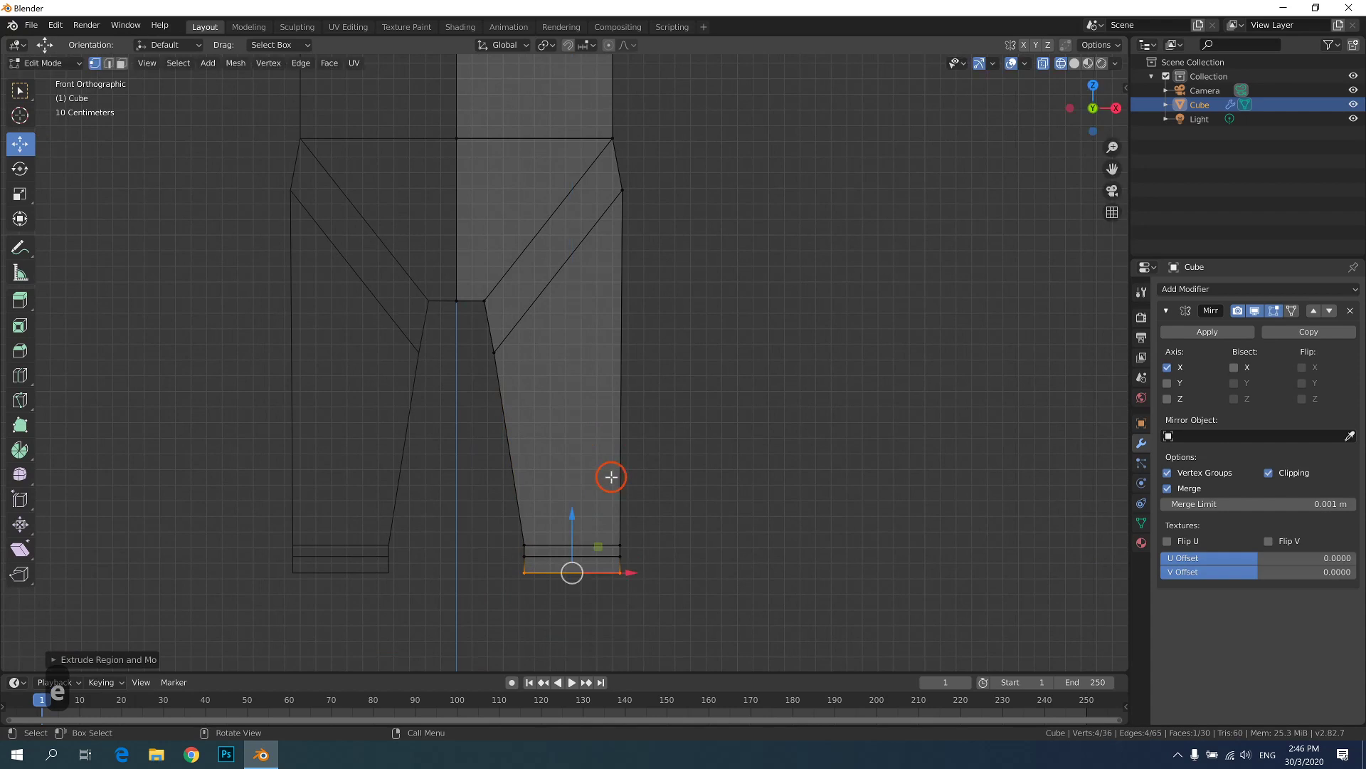
- Select the two lowest vertex rings of the knee and move them slightly down along Z
scroll(634, 470, "down", 1)
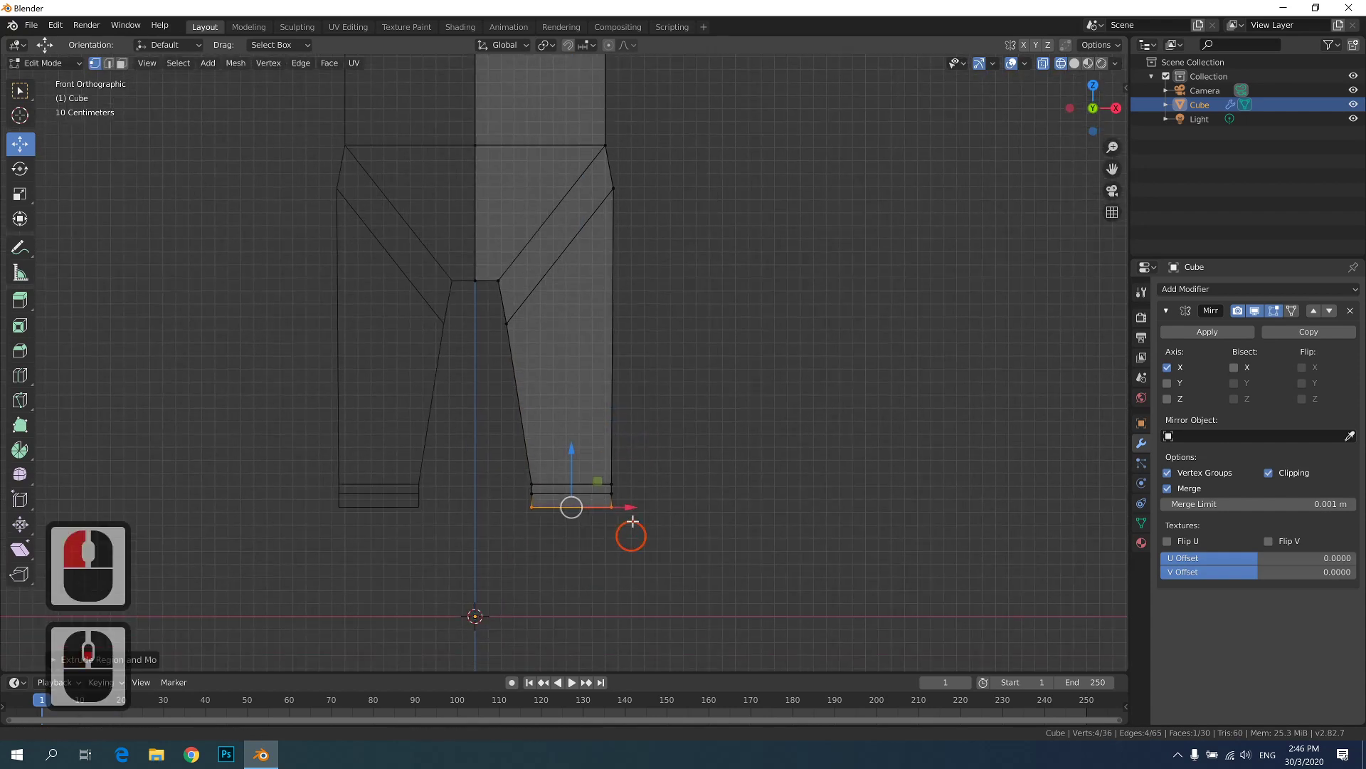
middle_click_drag(631, 555, 631, 491, "shift")
scroll(631, 491, "up", 4)
left_click_drag(705, 605, 455, 525)
left_click_drag(582, 494, 581, 500)
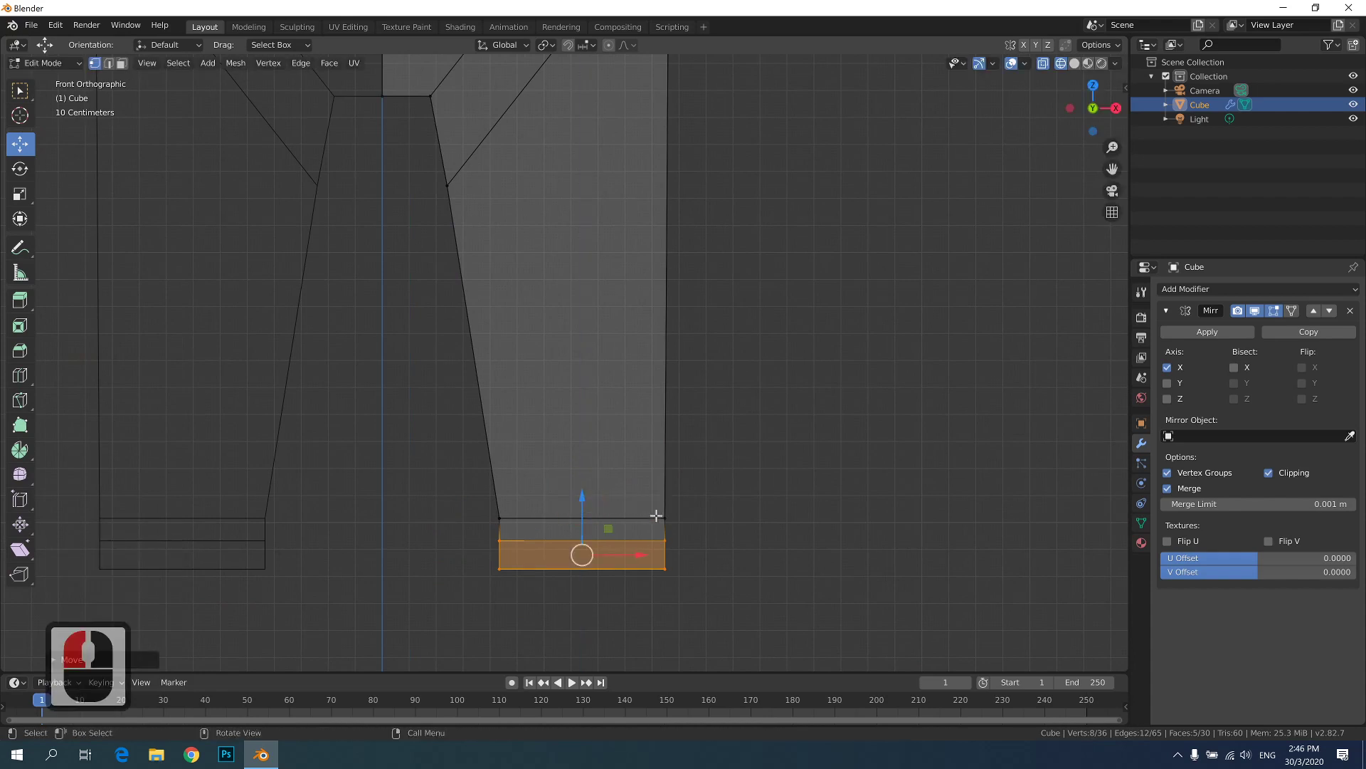
left_click(720, 541)
- Select the face at the knee's underside and extrude it straight down about 1.4 m to form the lower leg
middle_click_drag(720, 541, 775, 512)
key("3")
left_click(589, 489)
scroll(693, 570, "down", 4)
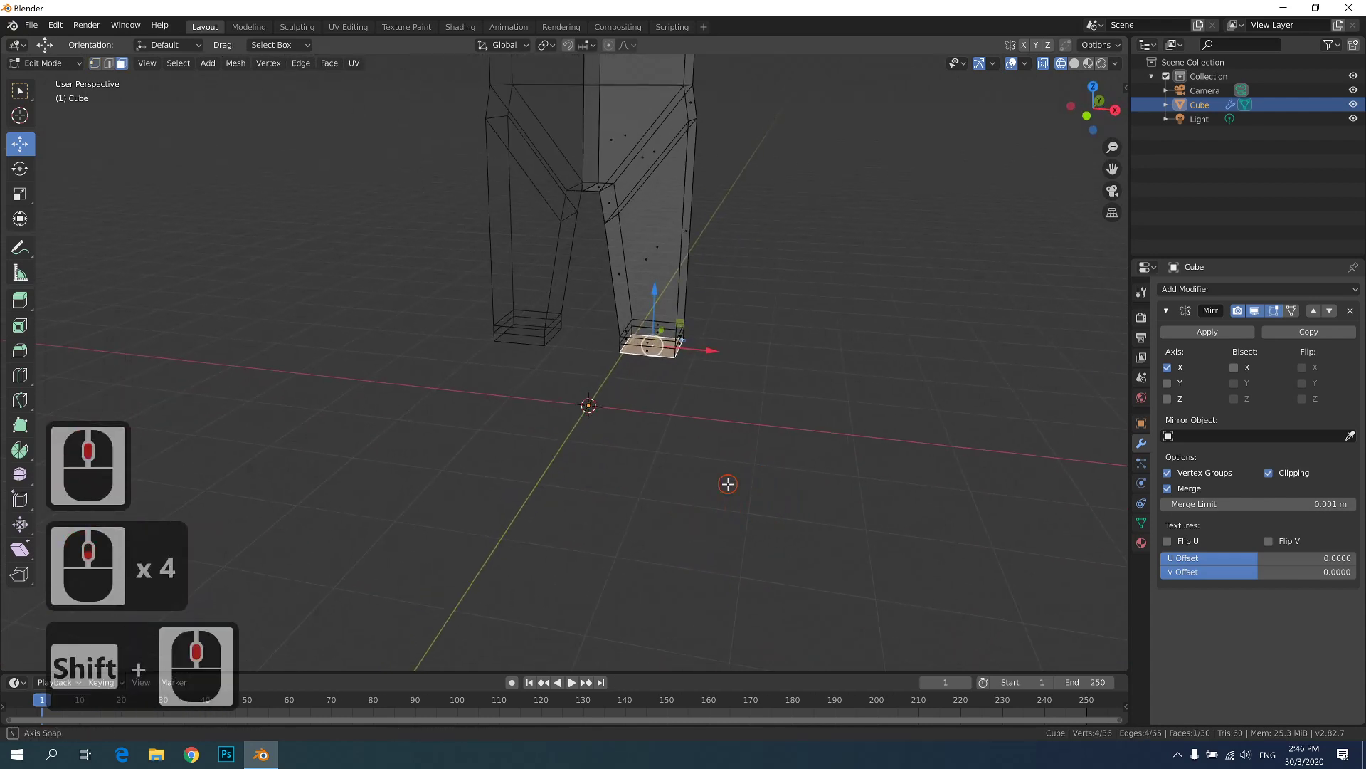
middle_click_drag(899, 360, 918, 334)
left_click(1088, 112)
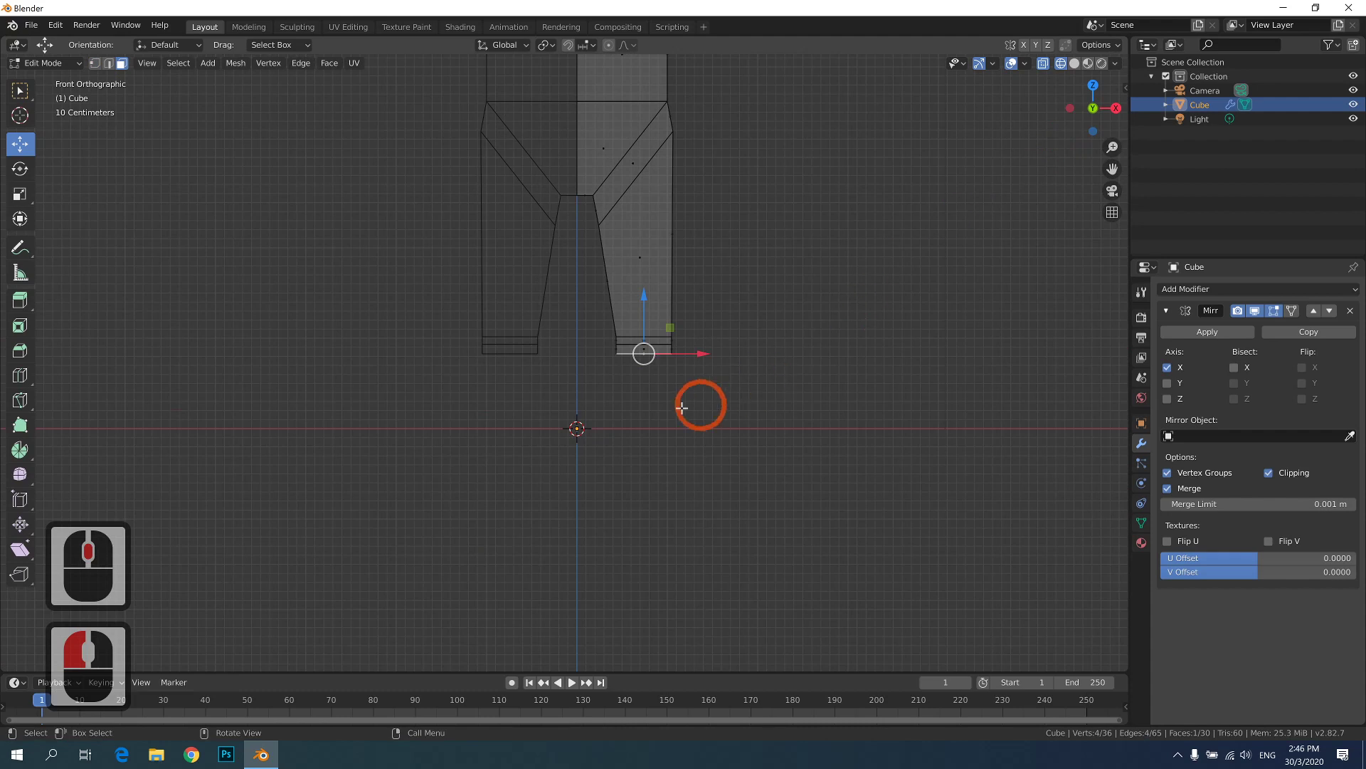
key("e")
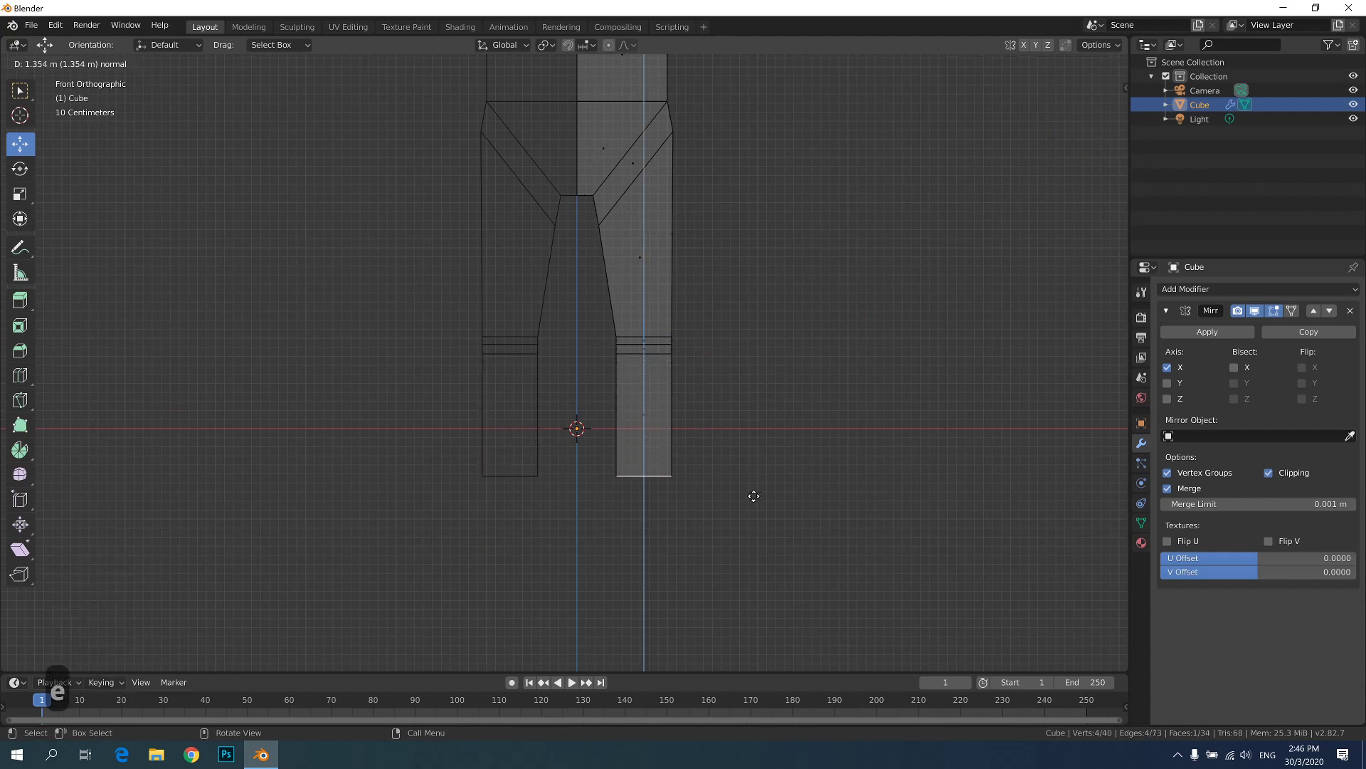
left_click(775, 503)
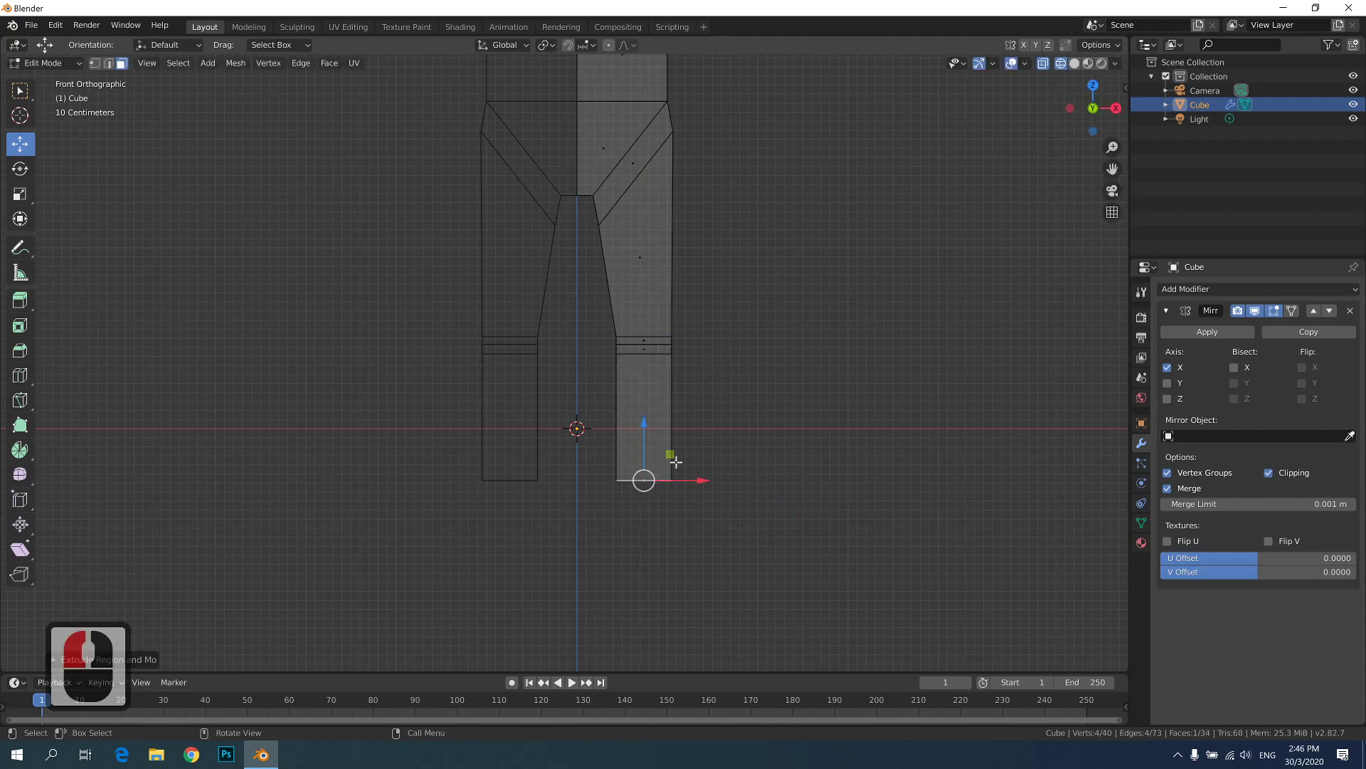
- Scale the lower leg's end face to about 0.7 to taper it toward the ankle
key("s")
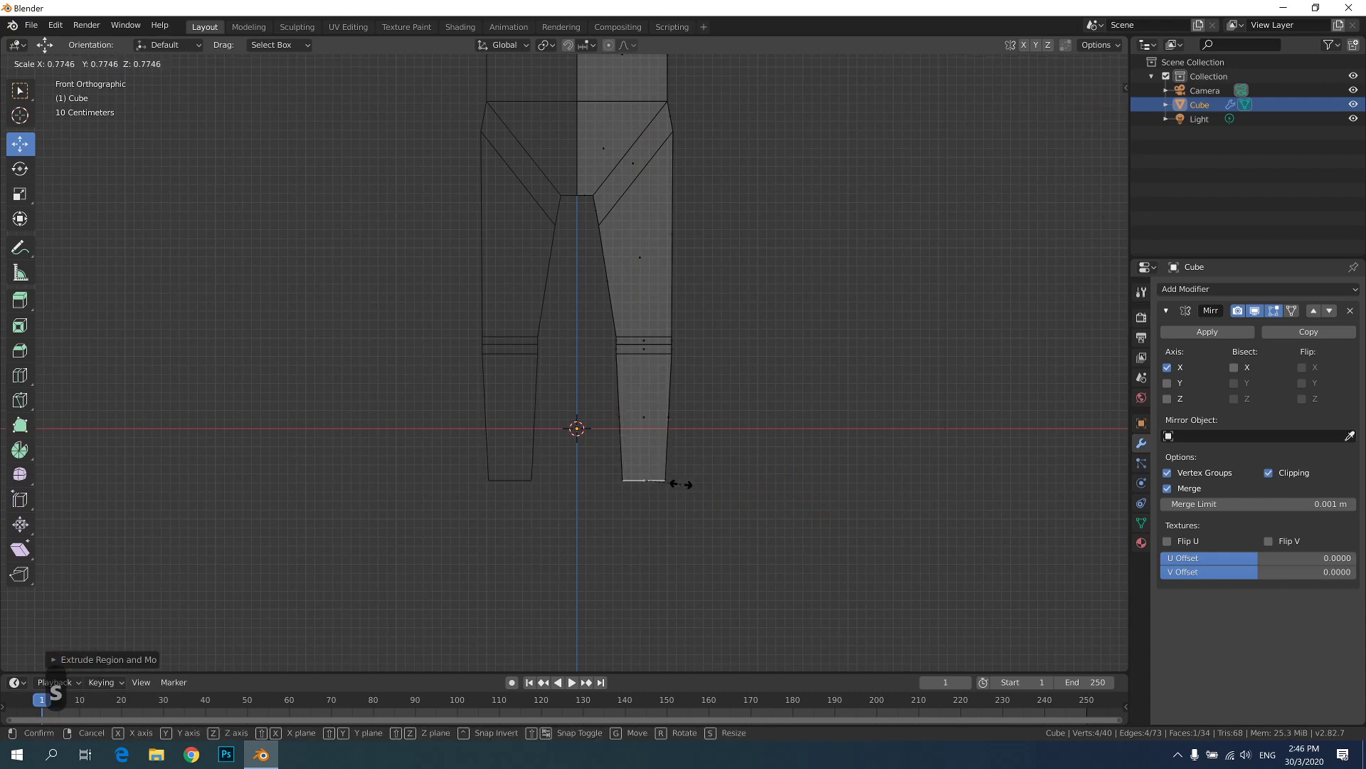
left_click(679, 483)
middle_click_drag(698, 437, 671, 372, "shift")
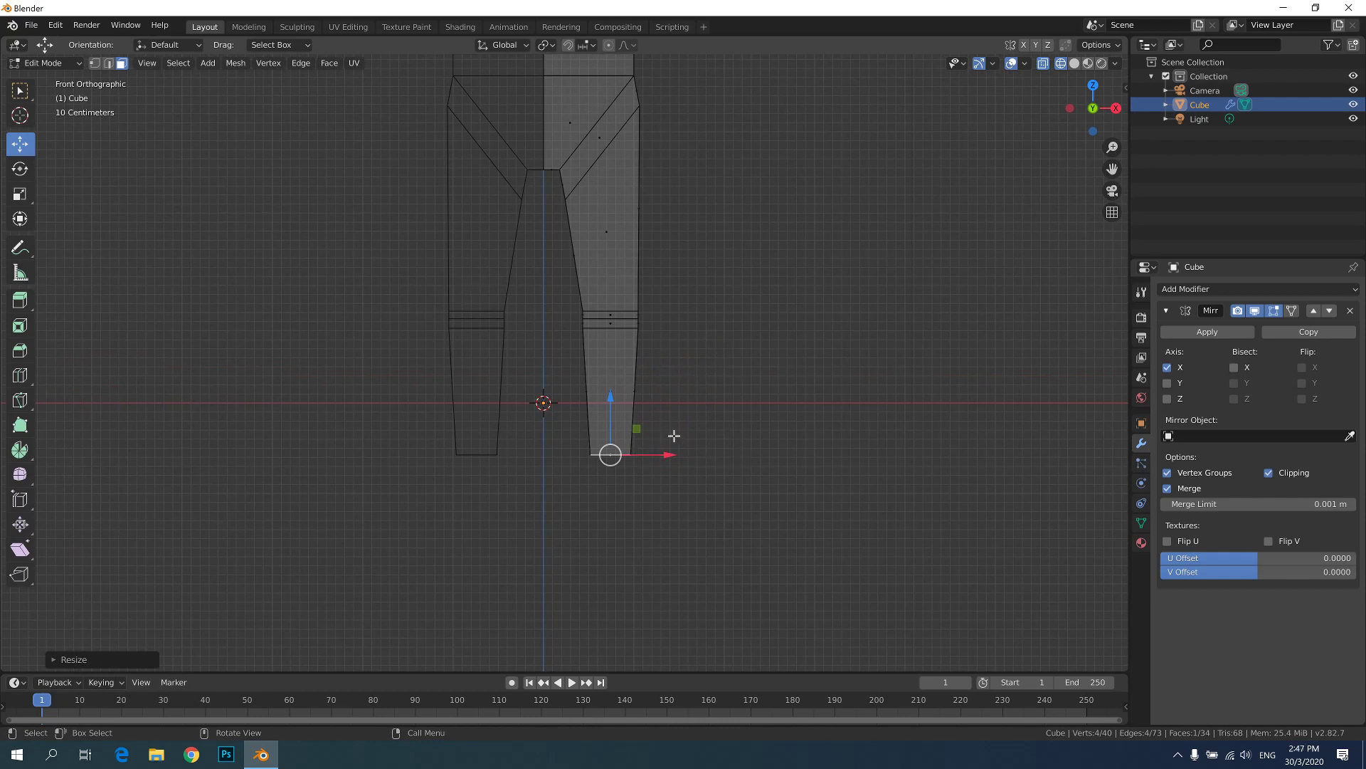
- Extrude the lower leg's end face down about 0.4 m in front view to form the ankle block
middle_click_drag(693, 436, 684, 434)
left_click(1088, 107)
left_click(640, 451)
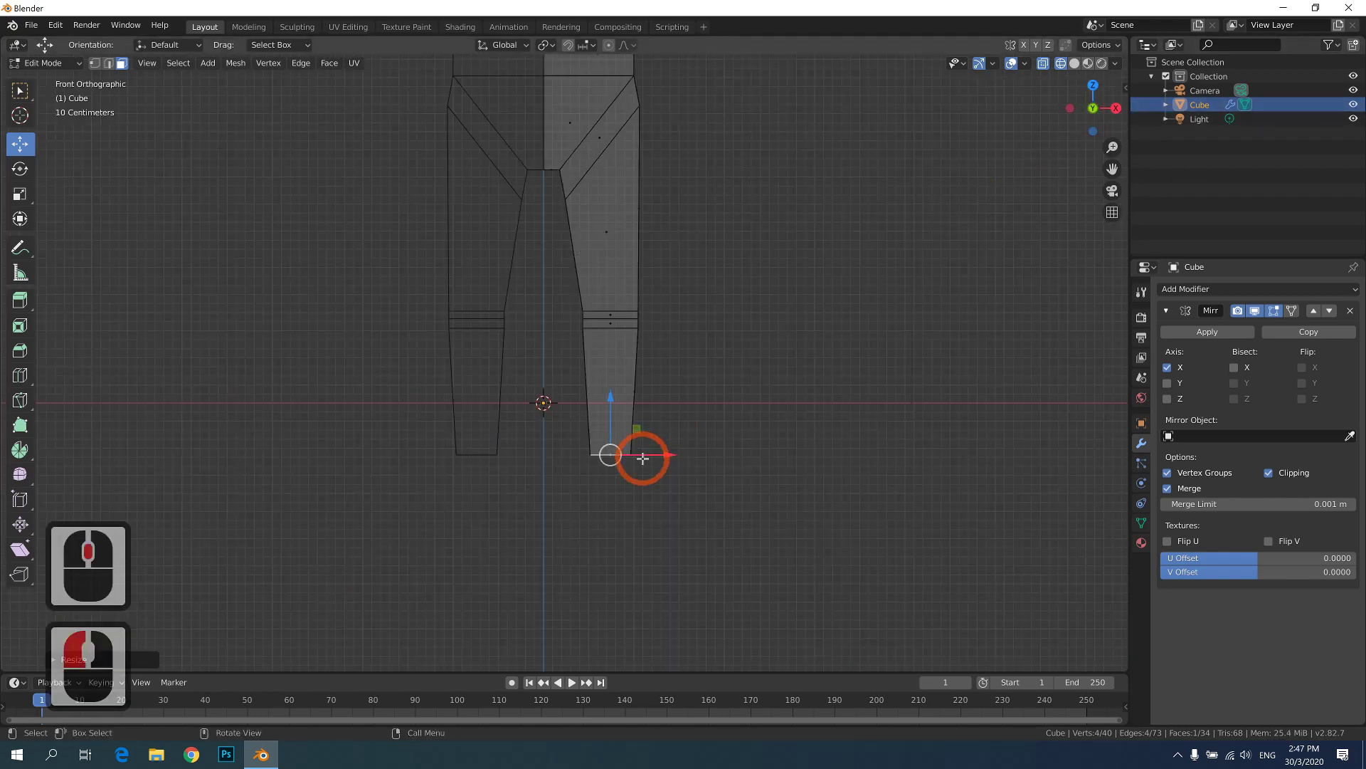
key("e")
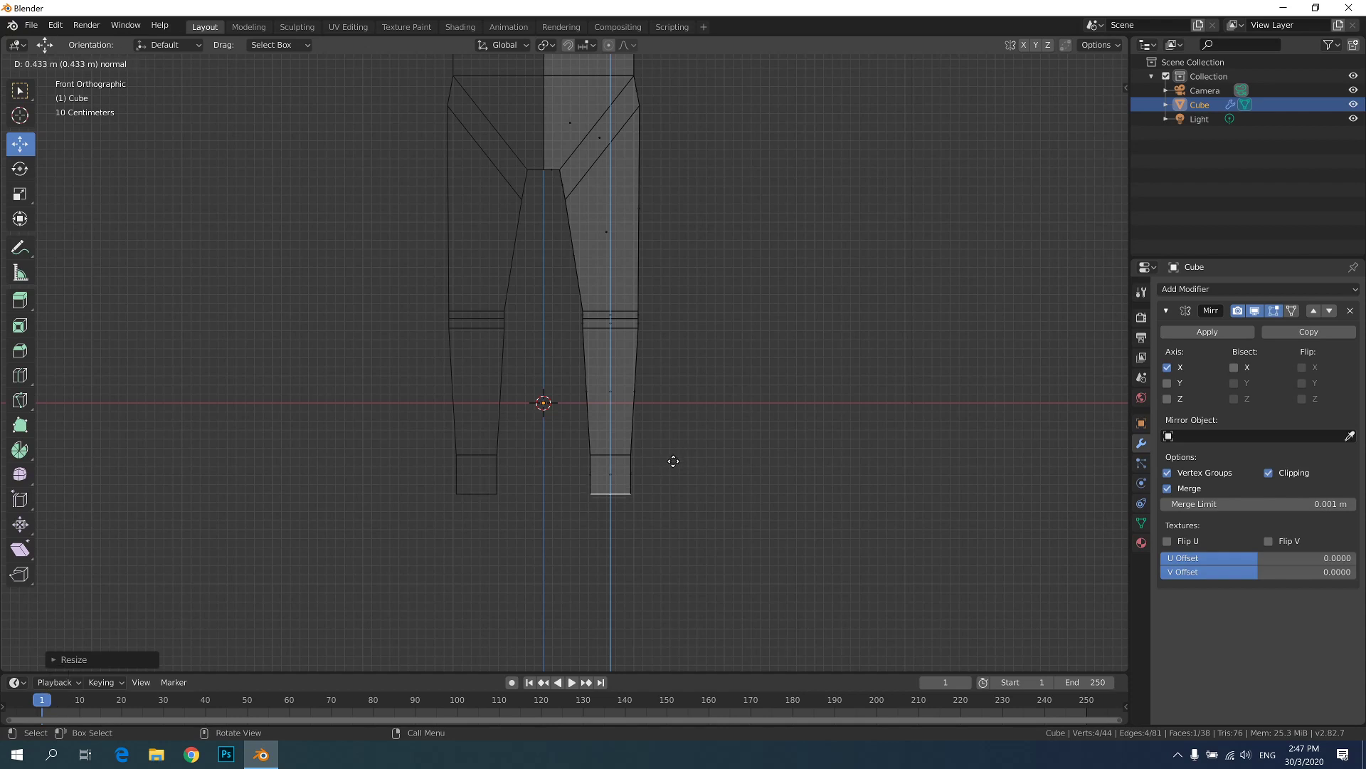
left_click(694, 451)
- Extrude the front face of the ankle block forward about 0.6 m to form the foot
middle_click_drag(695, 451, 557, 472)
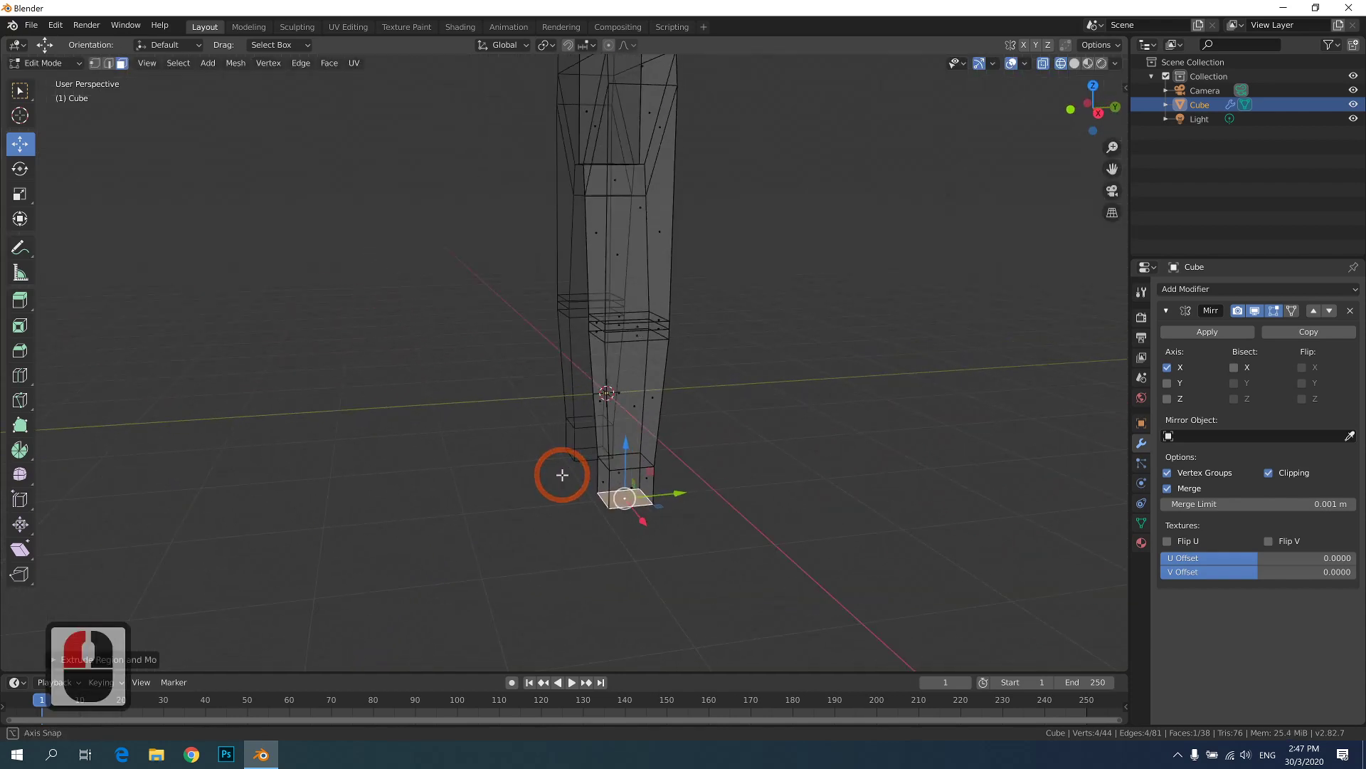
left_click(601, 479)
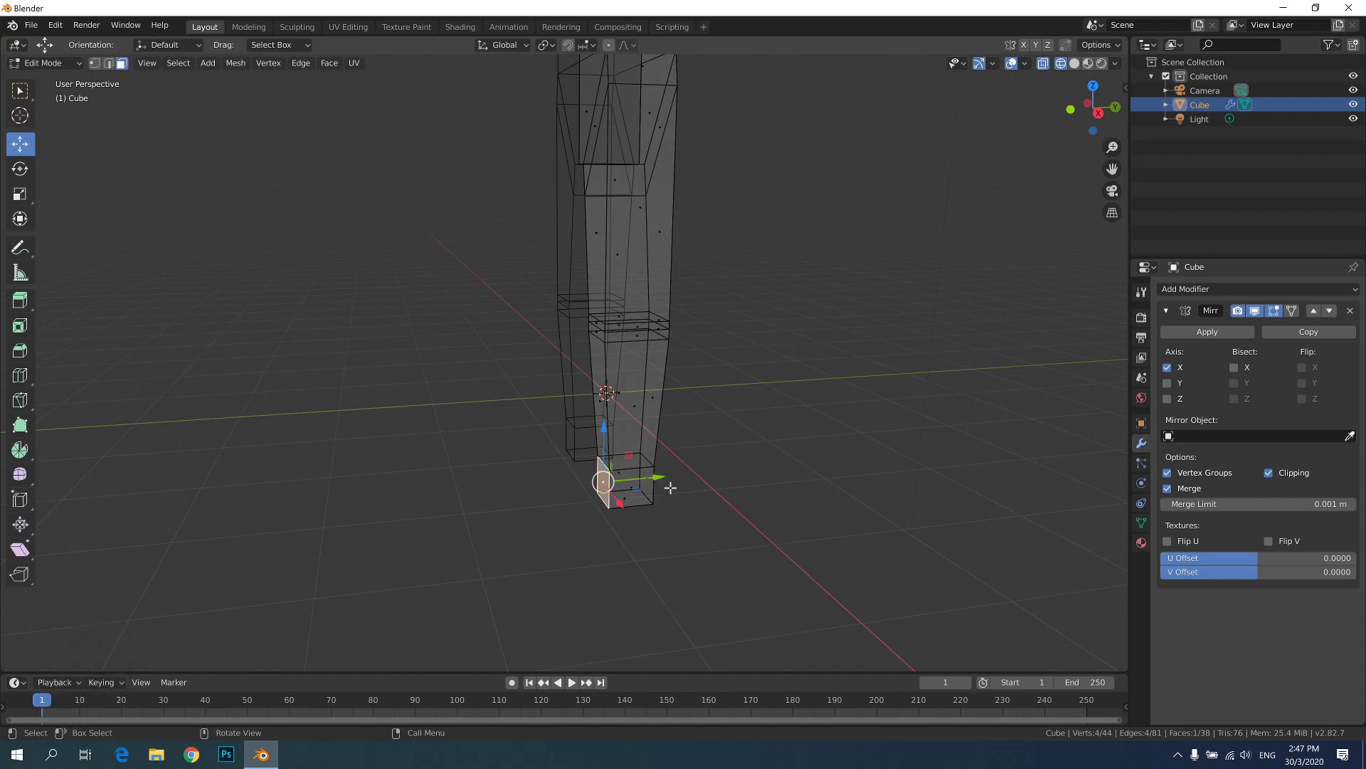
key("e")
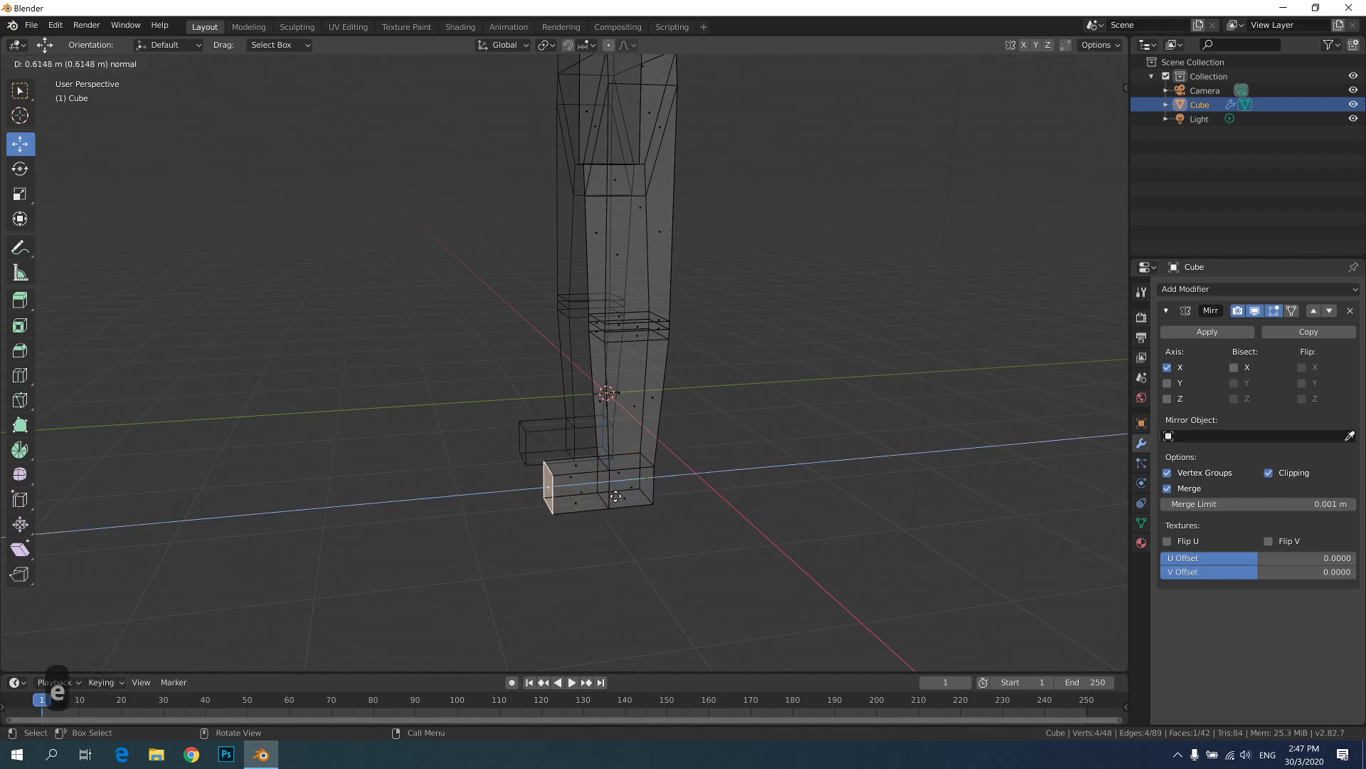
left_click(614, 493)
- Select the upper front edge of the foot and lower it along Z to slope the toes
left_click(109, 64)
left_click(557, 475)
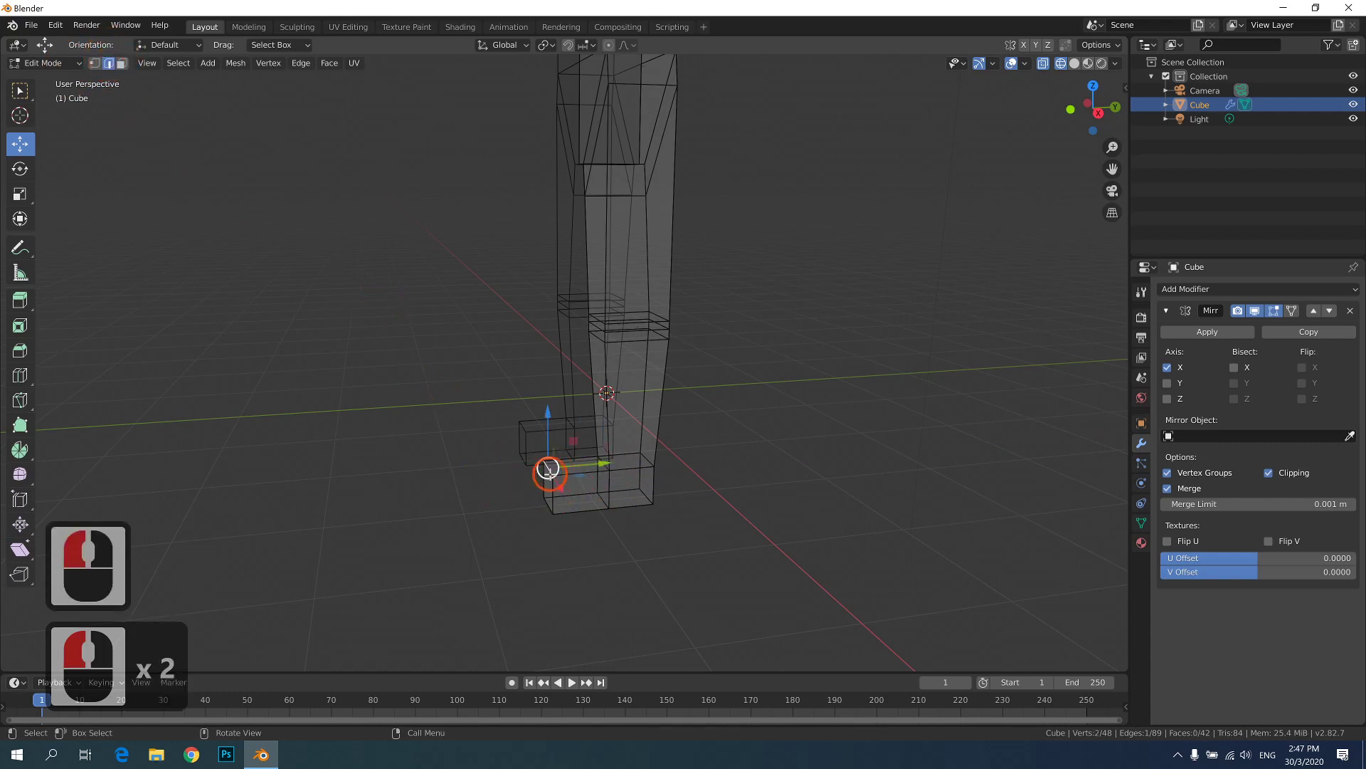
left_click_drag(548, 413, 553, 445)
- Examine the sloped foot and the legs' proportions from several angles and in front view
middle_click_drag(305, 497, 492, 454)
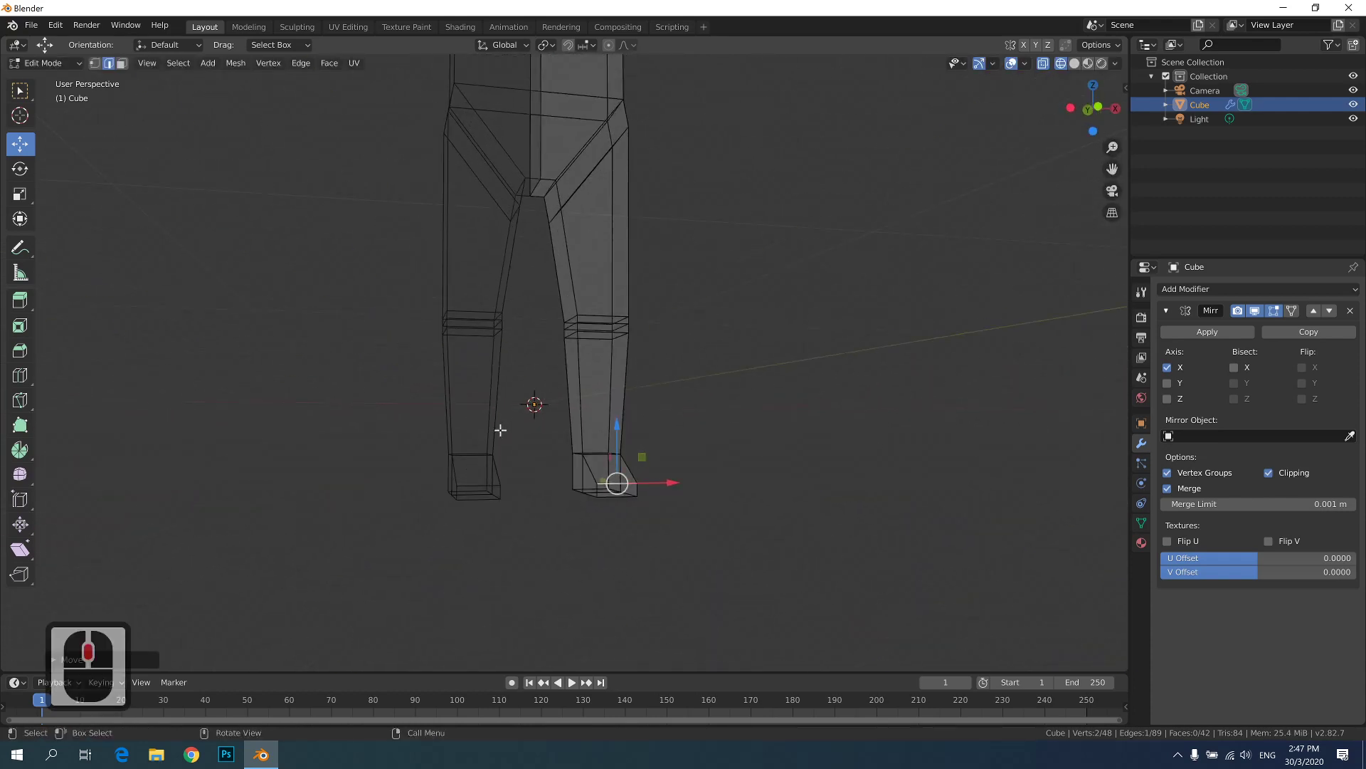
scroll(532, 385, "up", 2)
middle_click_drag(533, 385, 574, 354, "shift")
scroll(579, 354, "down", 3)
middle_click_drag(628, 317, 614, 400, "shift")
scroll(562, 340, "down", 1)
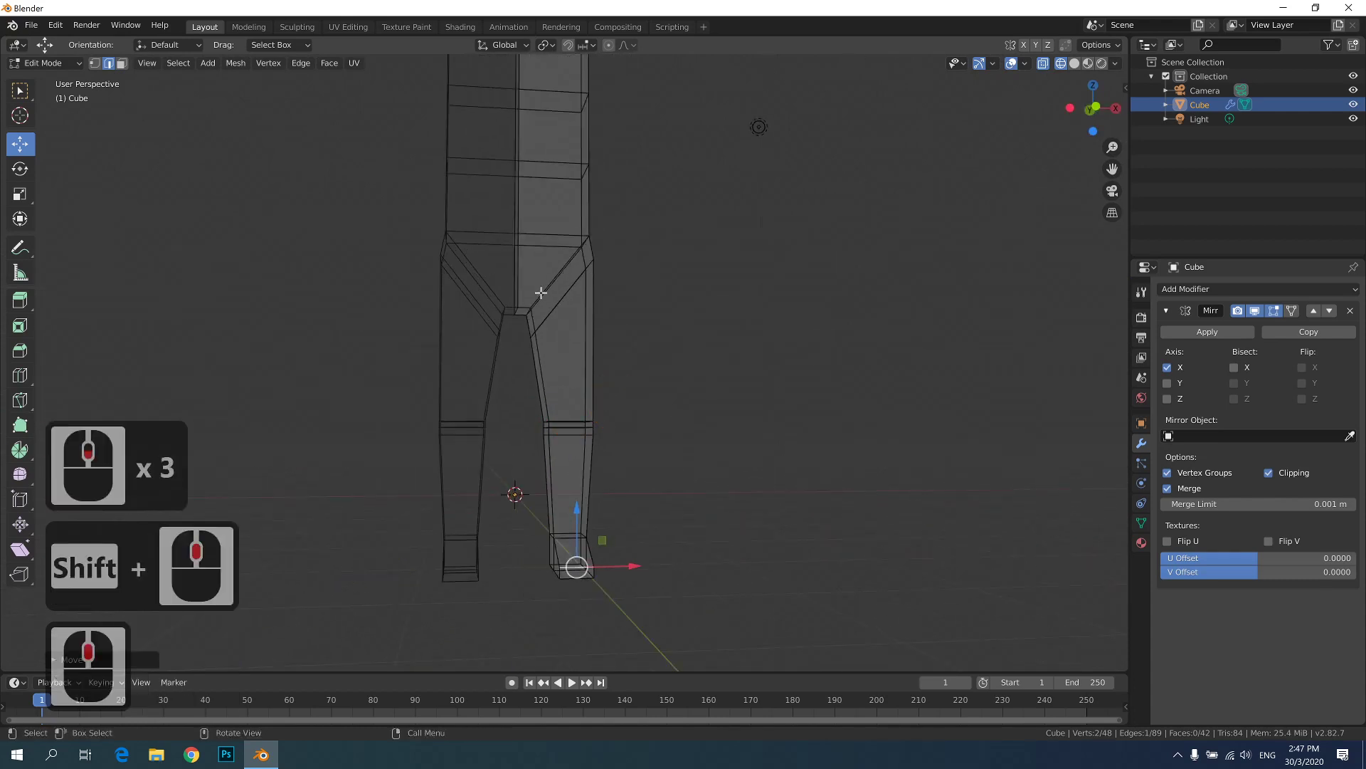
left_click(1090, 110)
middle_click_drag(776, 195, 682, 275, "shift")
middle_click_drag(709, 417, 705, 330, "shift")
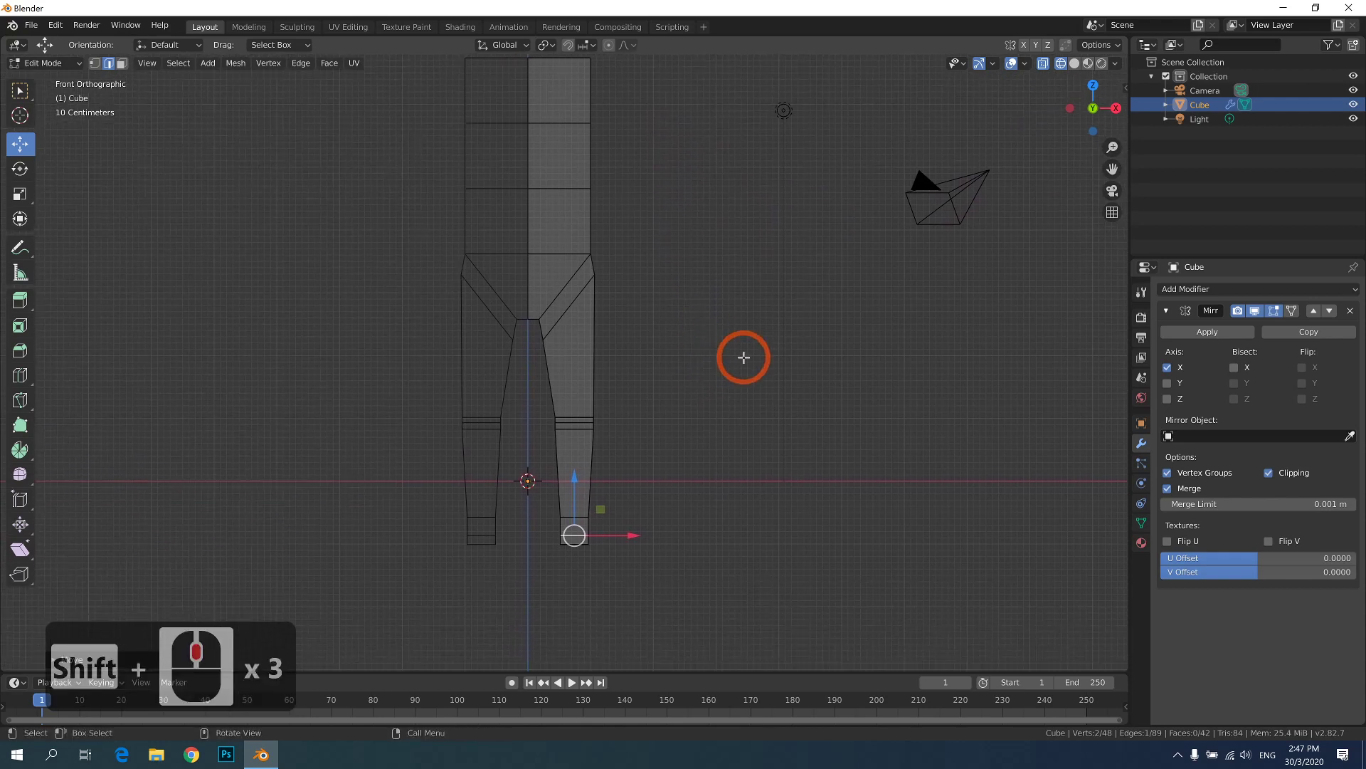
- Lengthen the leg by moving the vertices from the knee down about 0.4 m lower along Z and the ankle and foot vertices further down
left_click(94, 64)
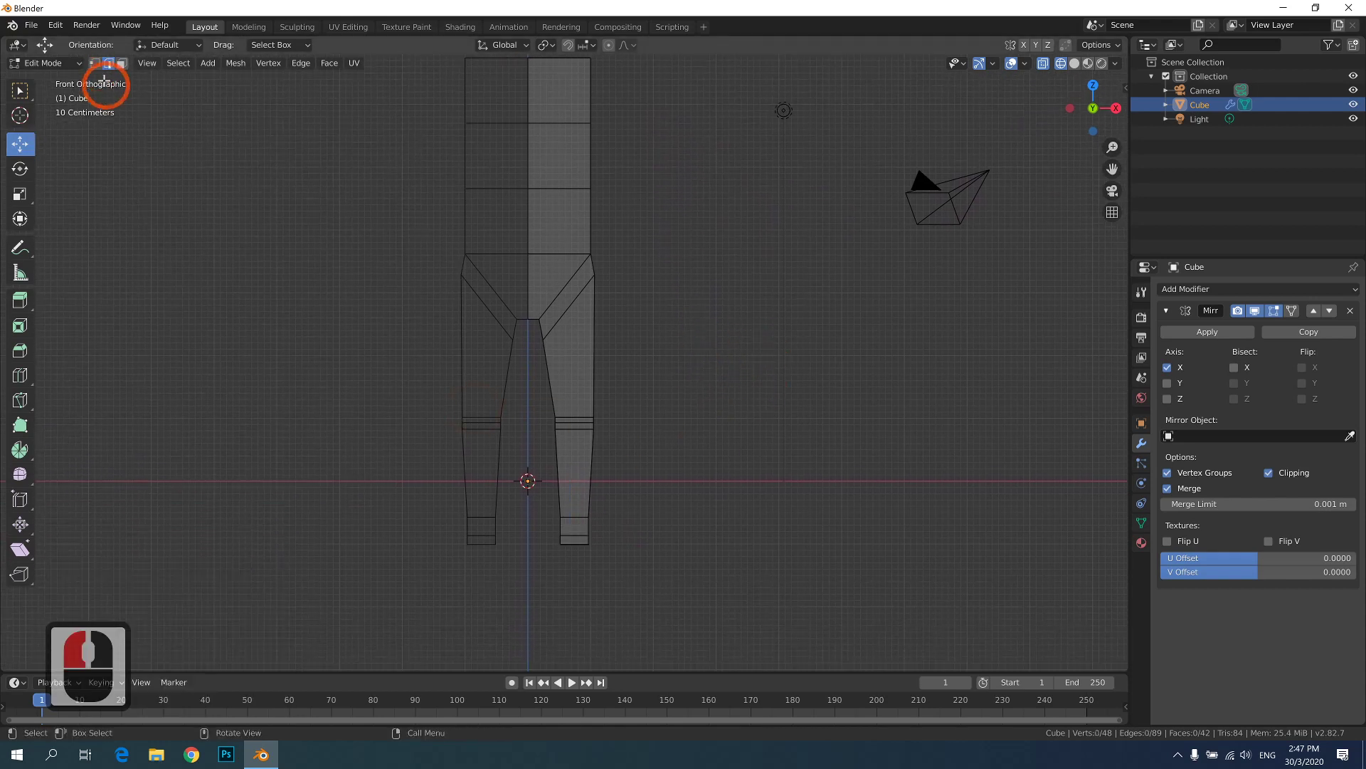
left_click(580, 442)
left_click_drag(578, 503, 531, 377)
left_click_drag(570, 427, 574, 459)
left_click_drag(640, 607, 574, 561)
left_click(714, 506)
- Look over the whole body, from torso to feet, from the front, side and back
middle_click_drag(714, 506, 634, 395)
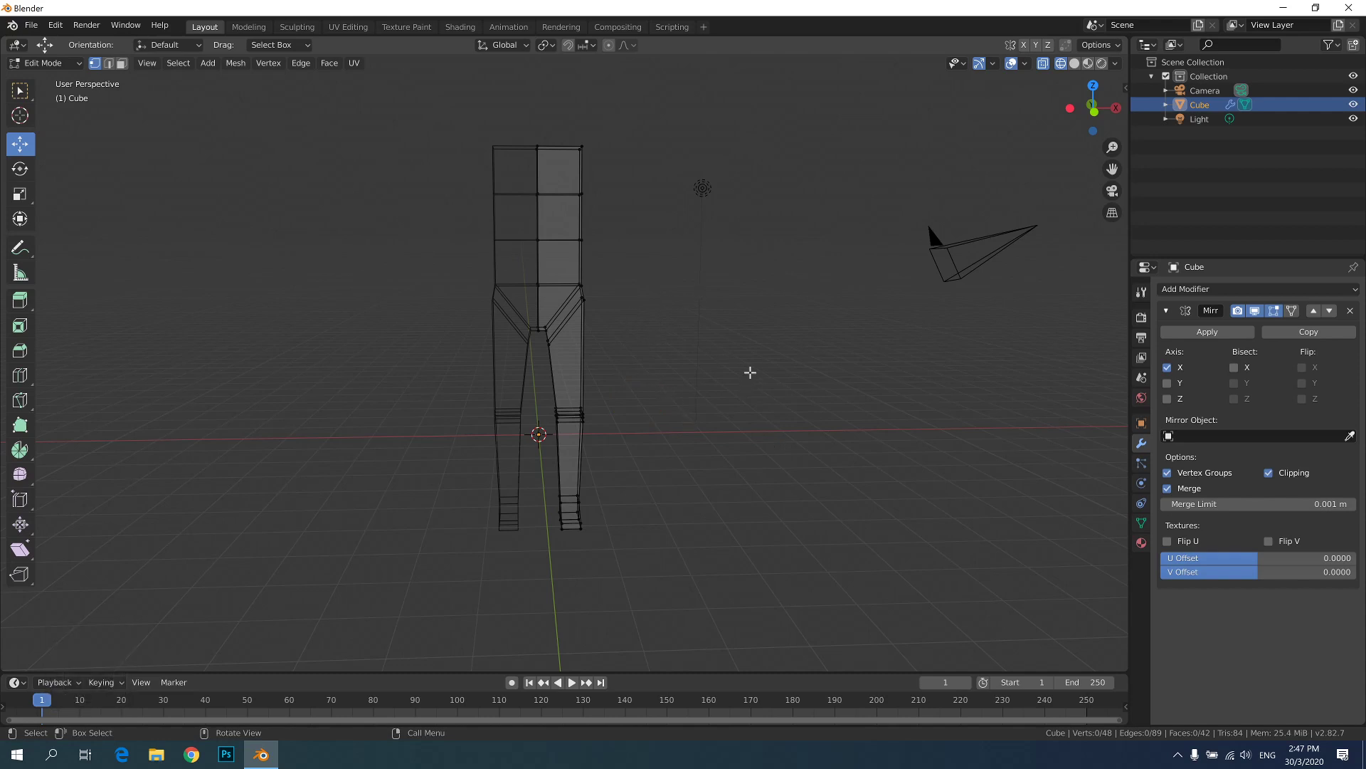
middle_click_drag(753, 371, 661, 376)
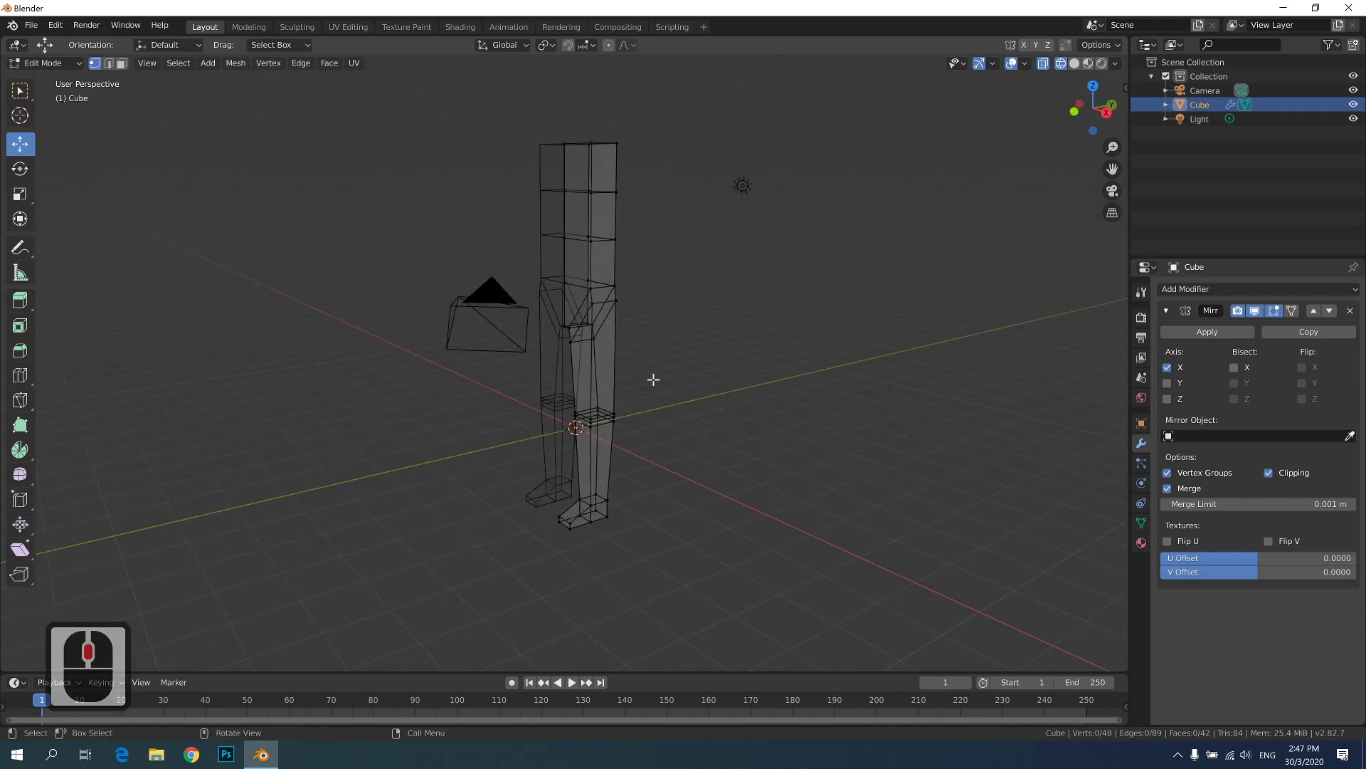
middle_click_drag(610, 290, 543, 343)
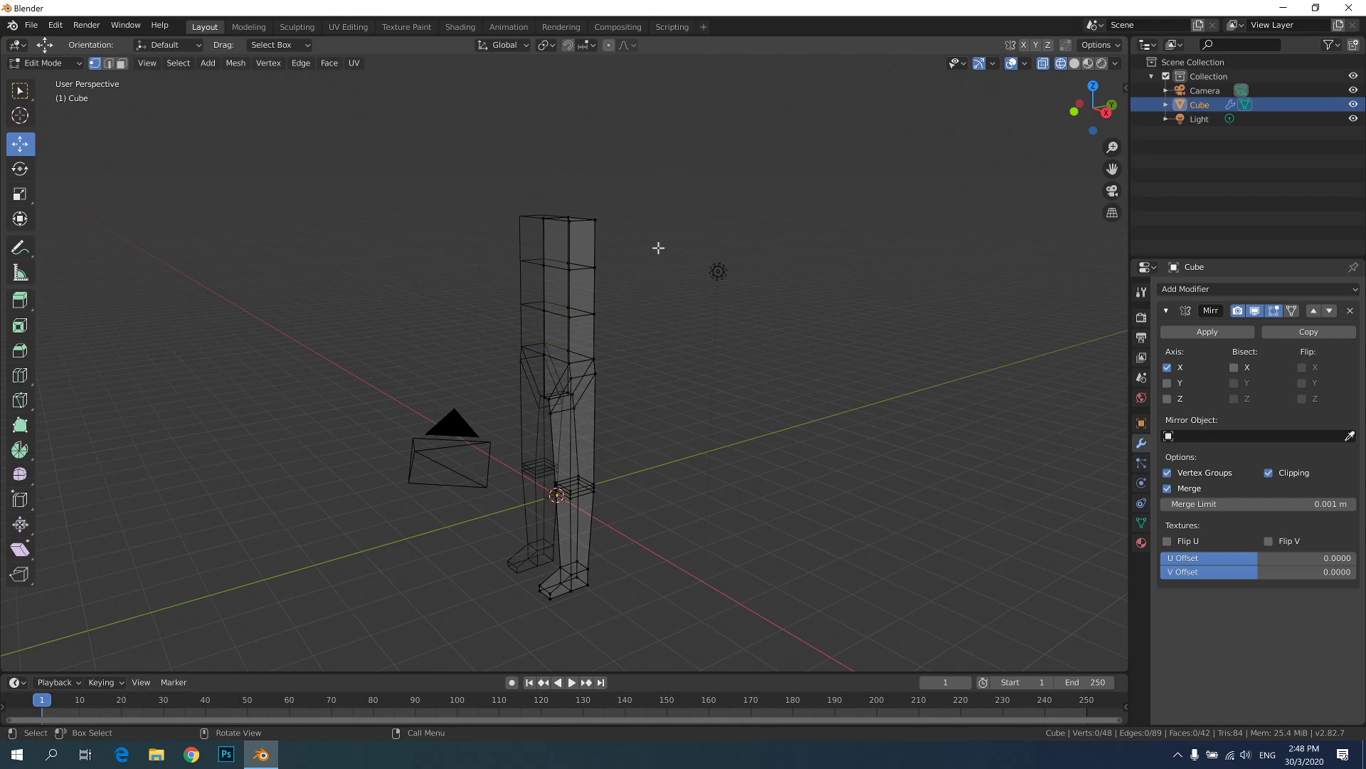
scroll(594, 292, "up", 2)
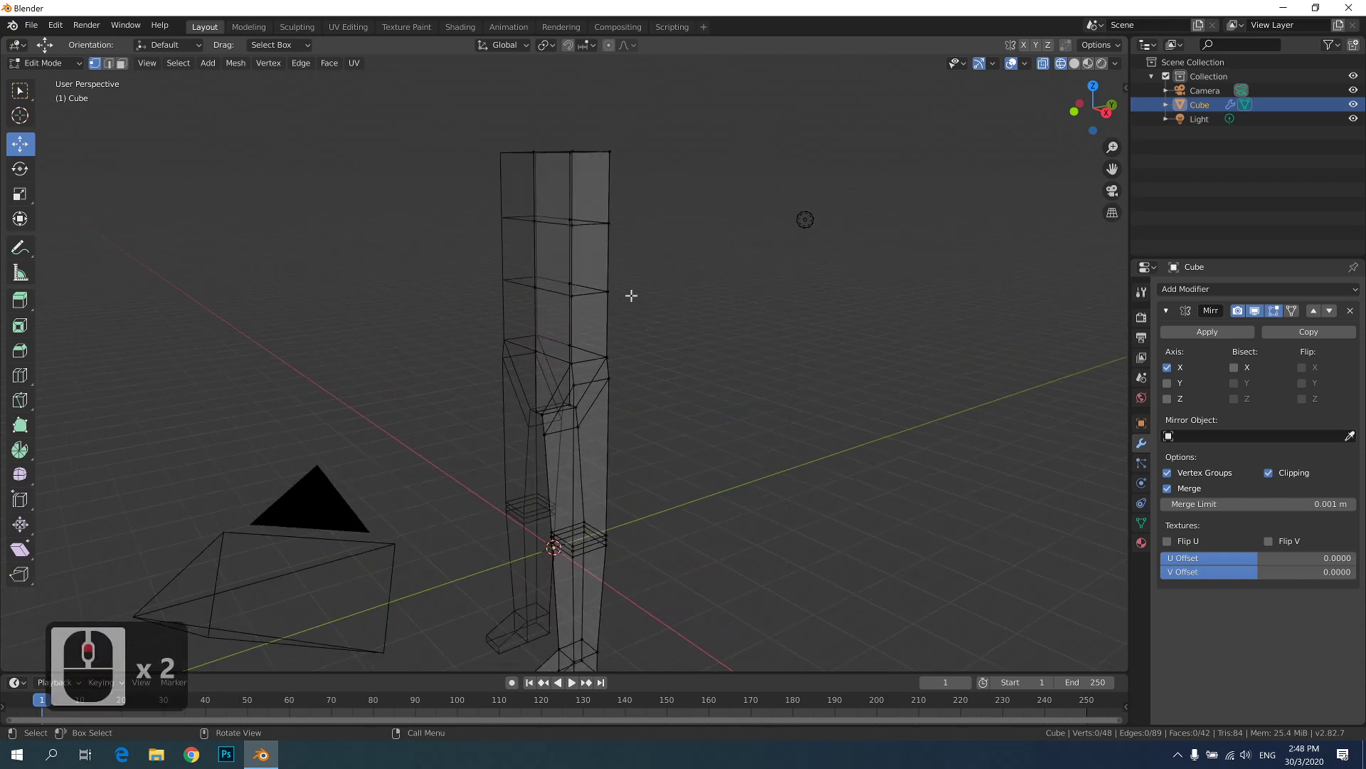
mouse_move(566, 296)
middle_mouse_down()
mouse_move(637, 284)
mouse_move(551, 309)
middle_mouse_up()
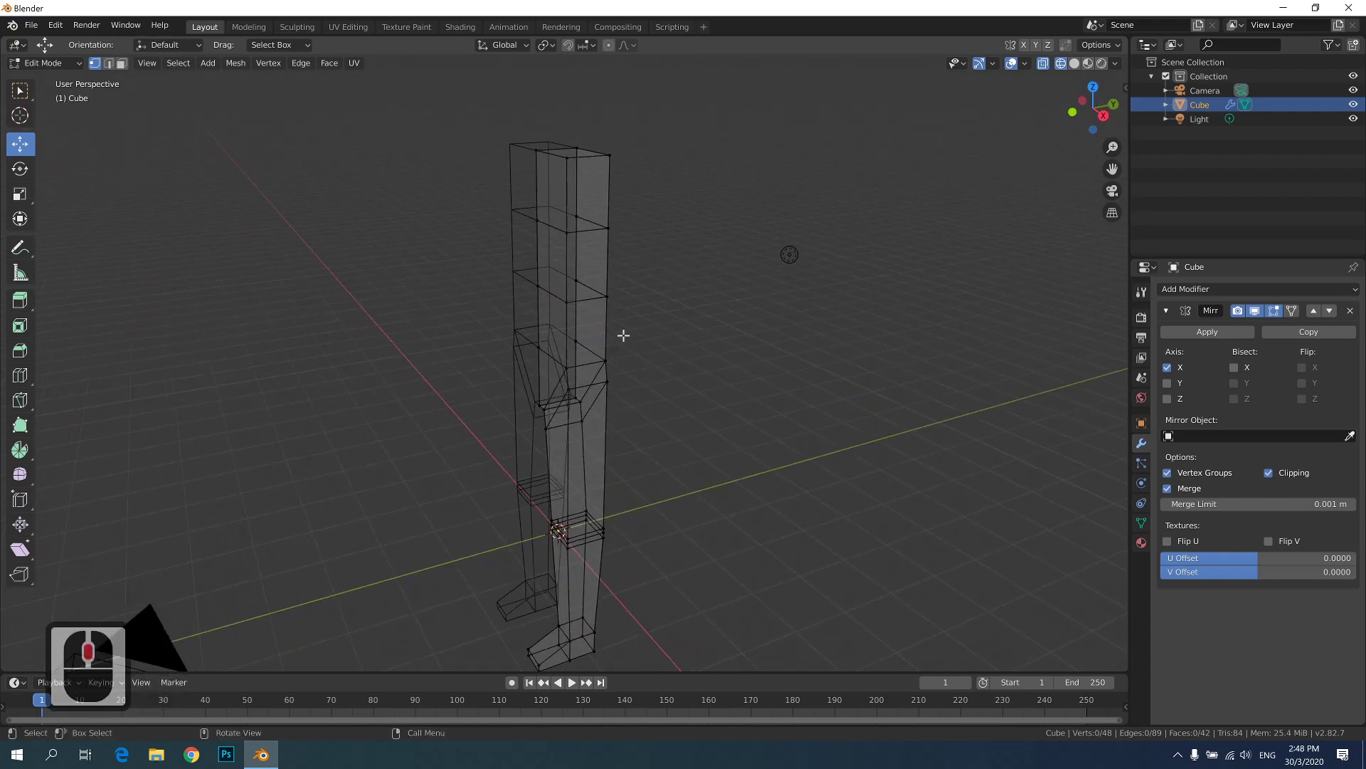
middle_click_drag(624, 335, 696, 311)
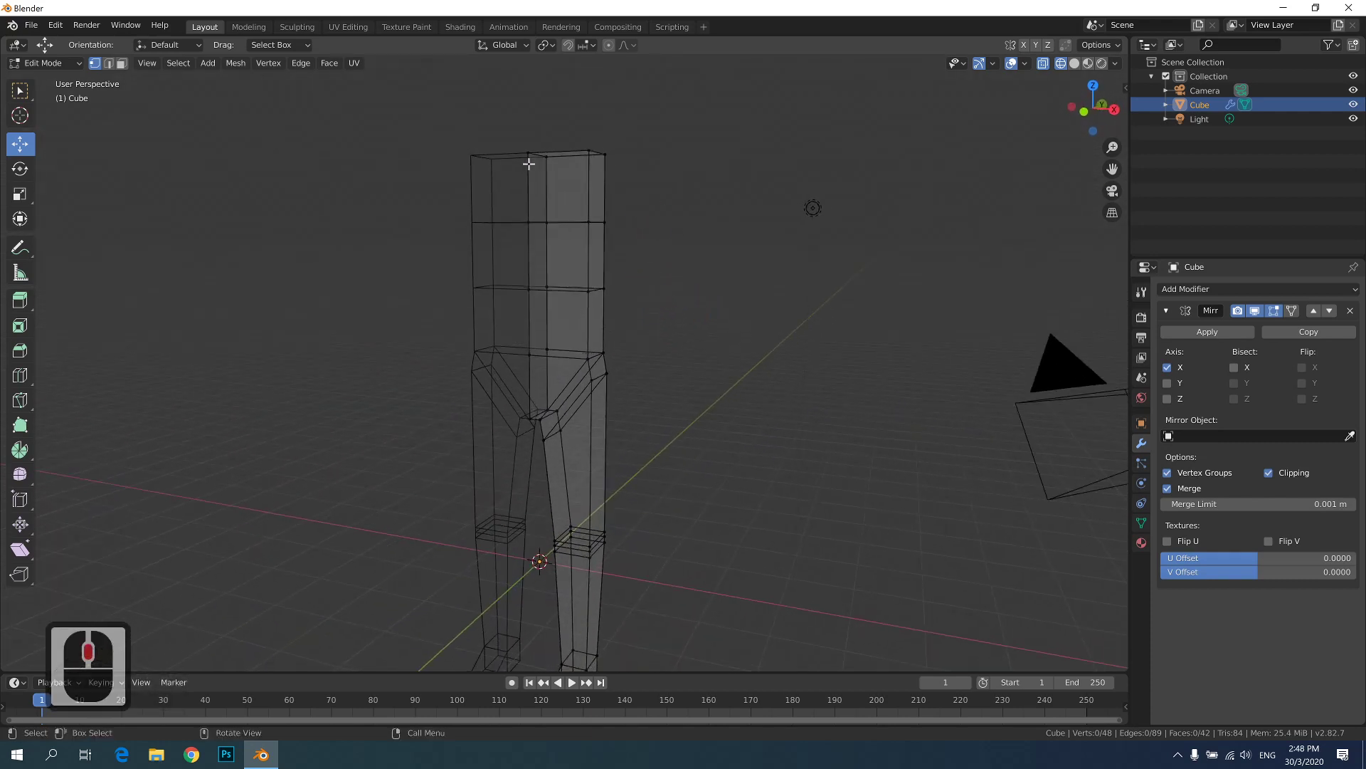
middle_click_drag(531, 162, 707, 177)
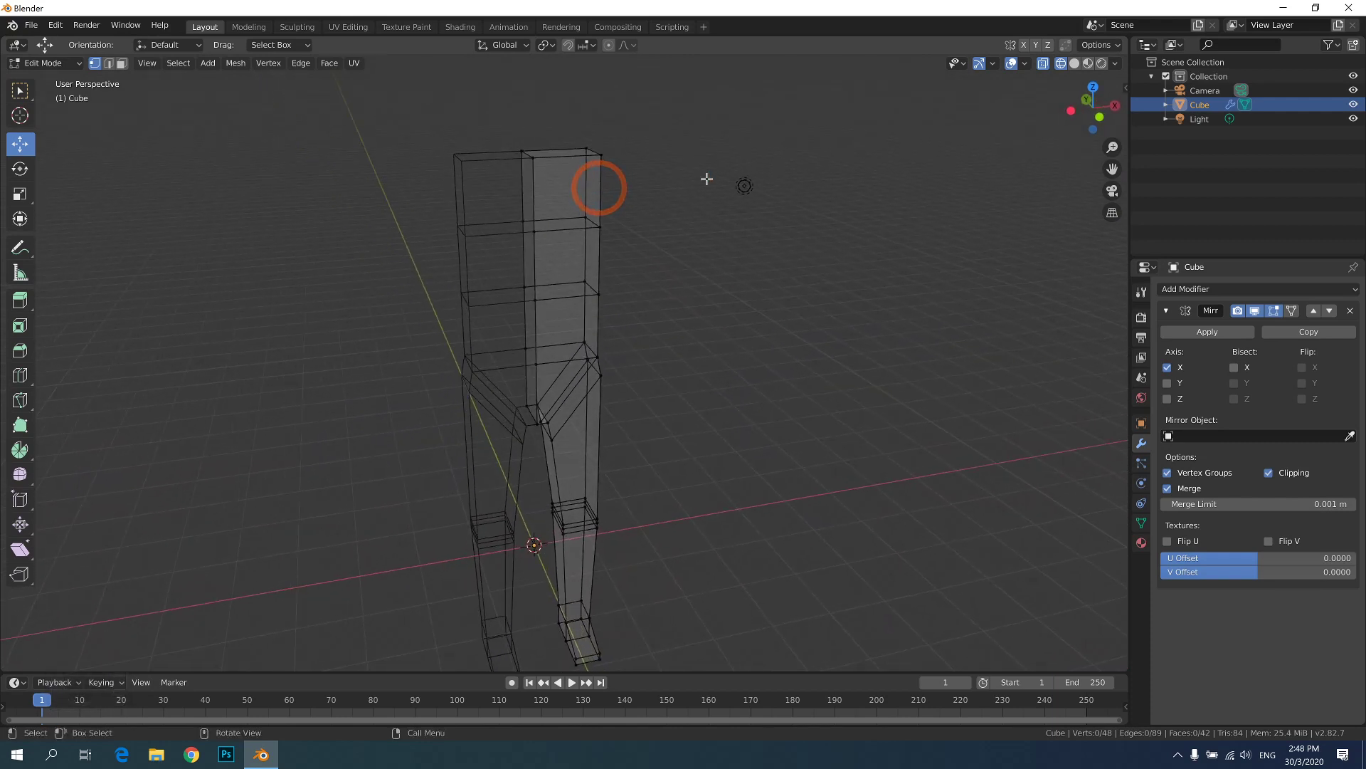
- Select the torso's top vertices in front view and move them down about 0.2 m along Z
left_click(1099, 117)
left_click_drag(432, 110, 656, 189)
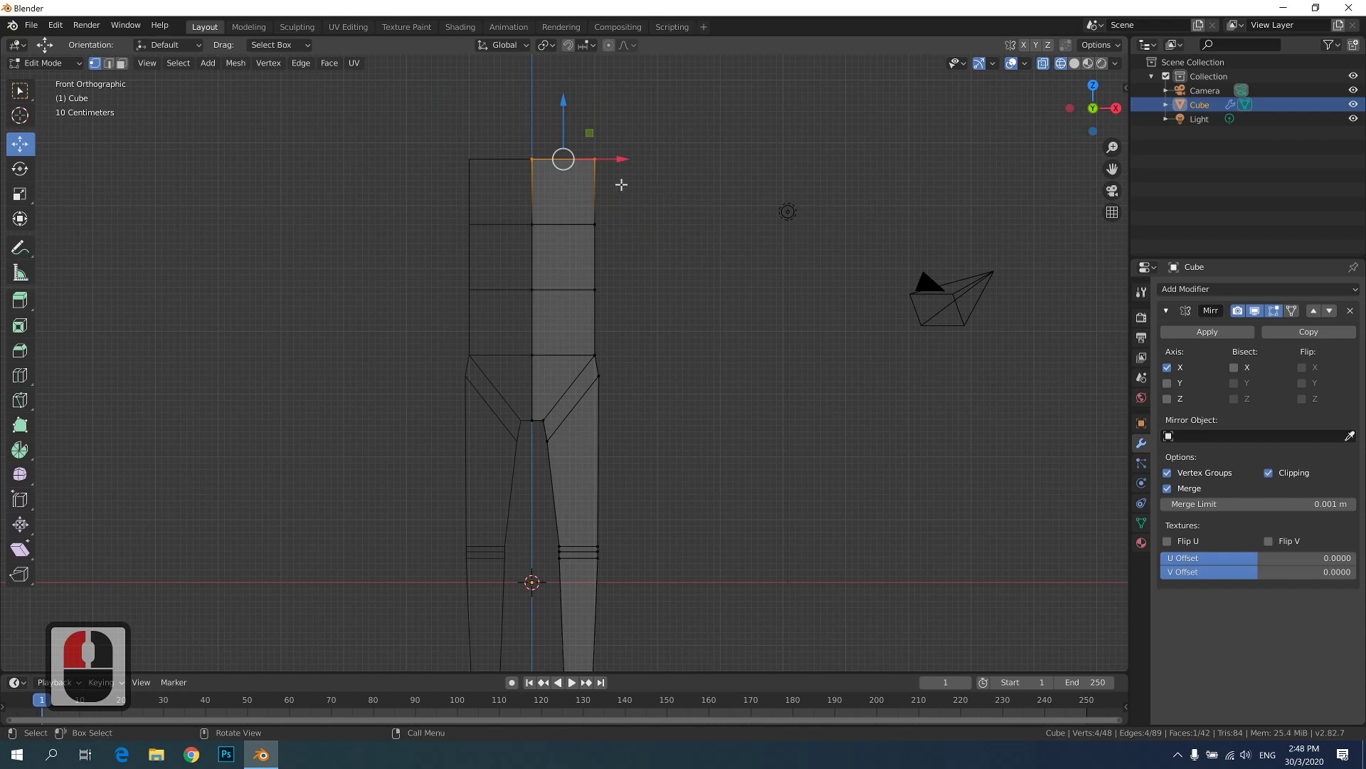
left_click_drag(563, 98, 562, 117)
left_click(656, 159)
- Select the outer side face of the torso's top segment and extrude it outward in two thin segments for the shoulder joint
middle_click_drag(656, 159, 559, 199)
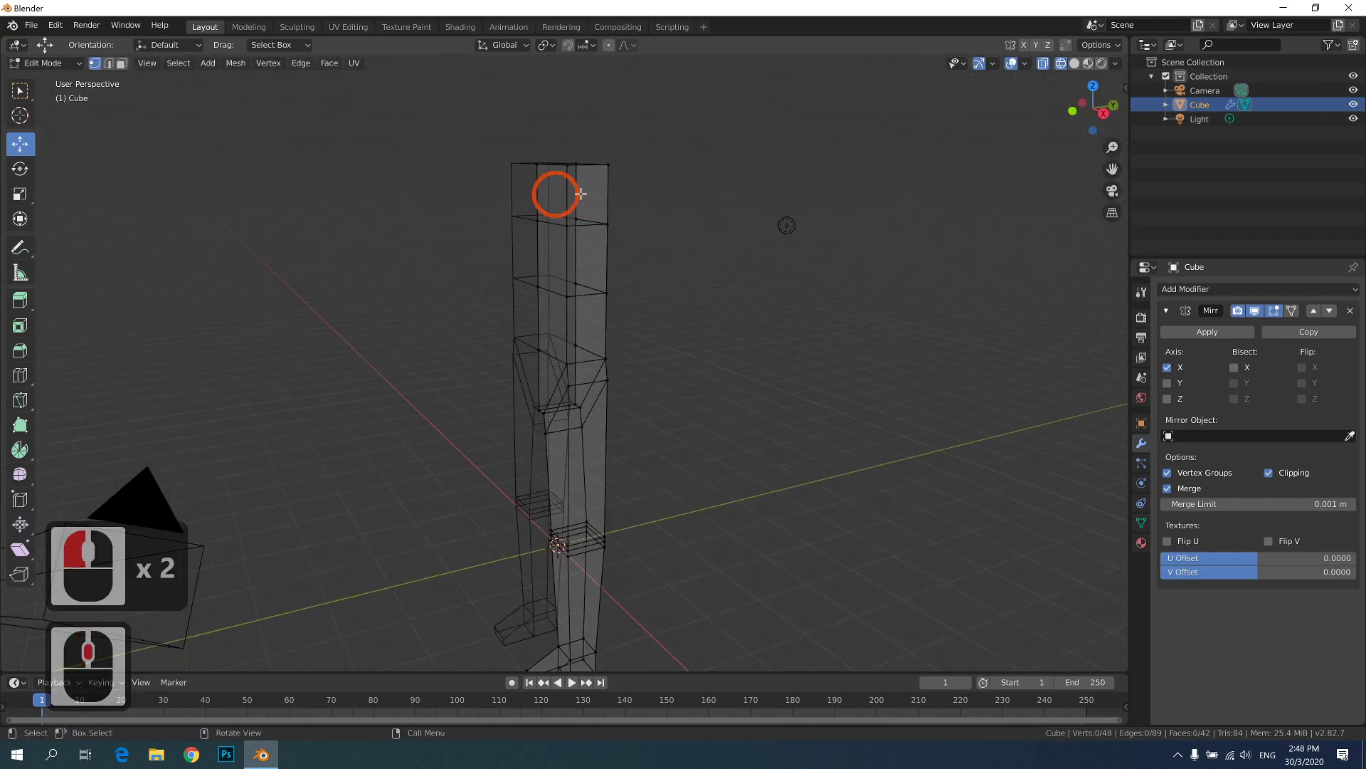
left_click(597, 202)
middle_click_drag(642, 211, 688, 264)
left_click(633, 227)
left_click(604, 235)
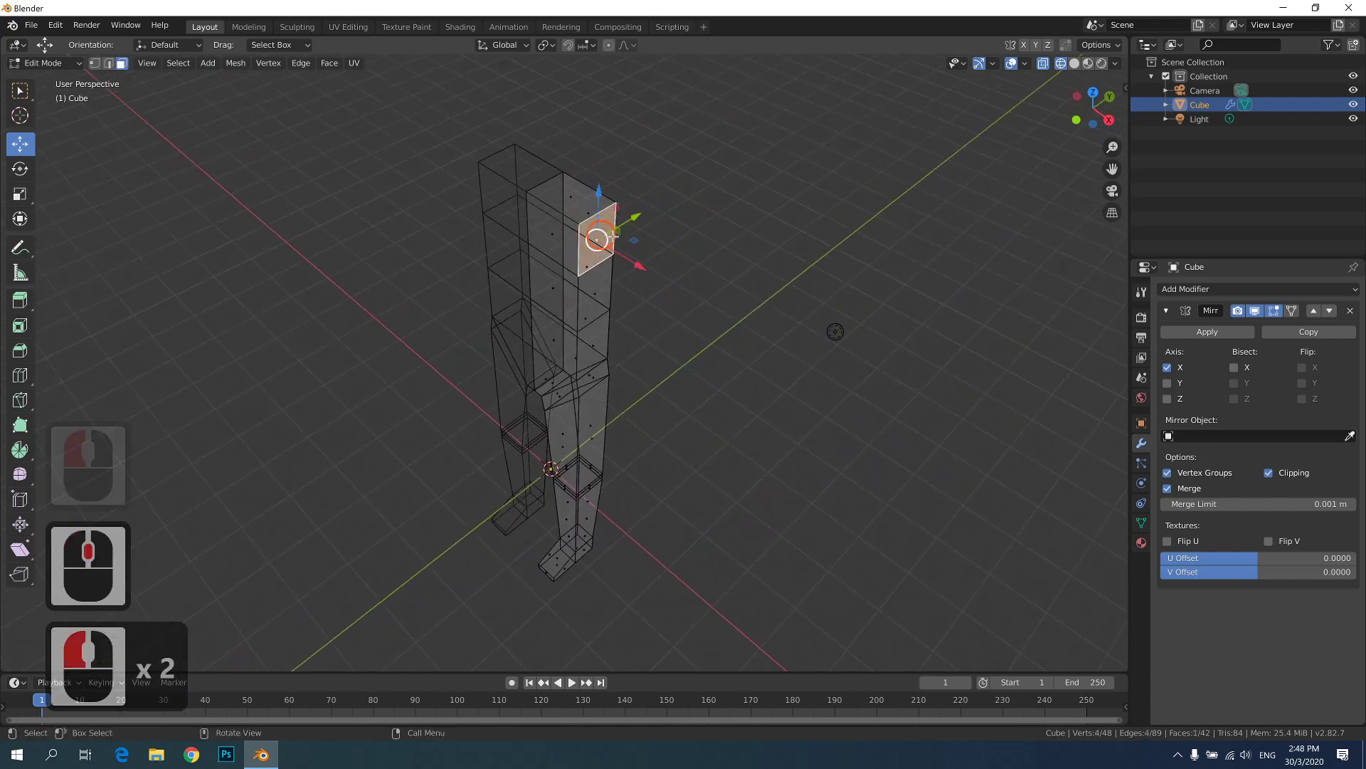
left_click(1074, 122)
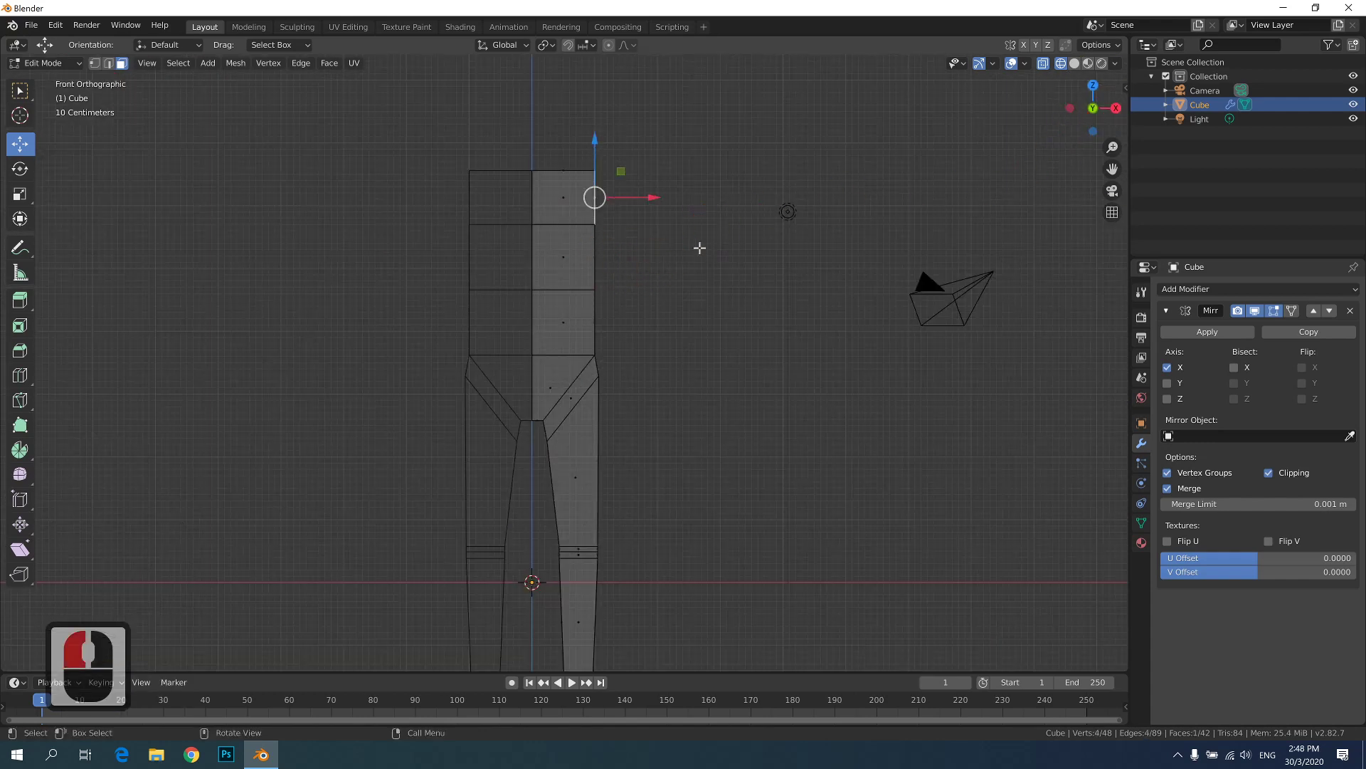
key("e")
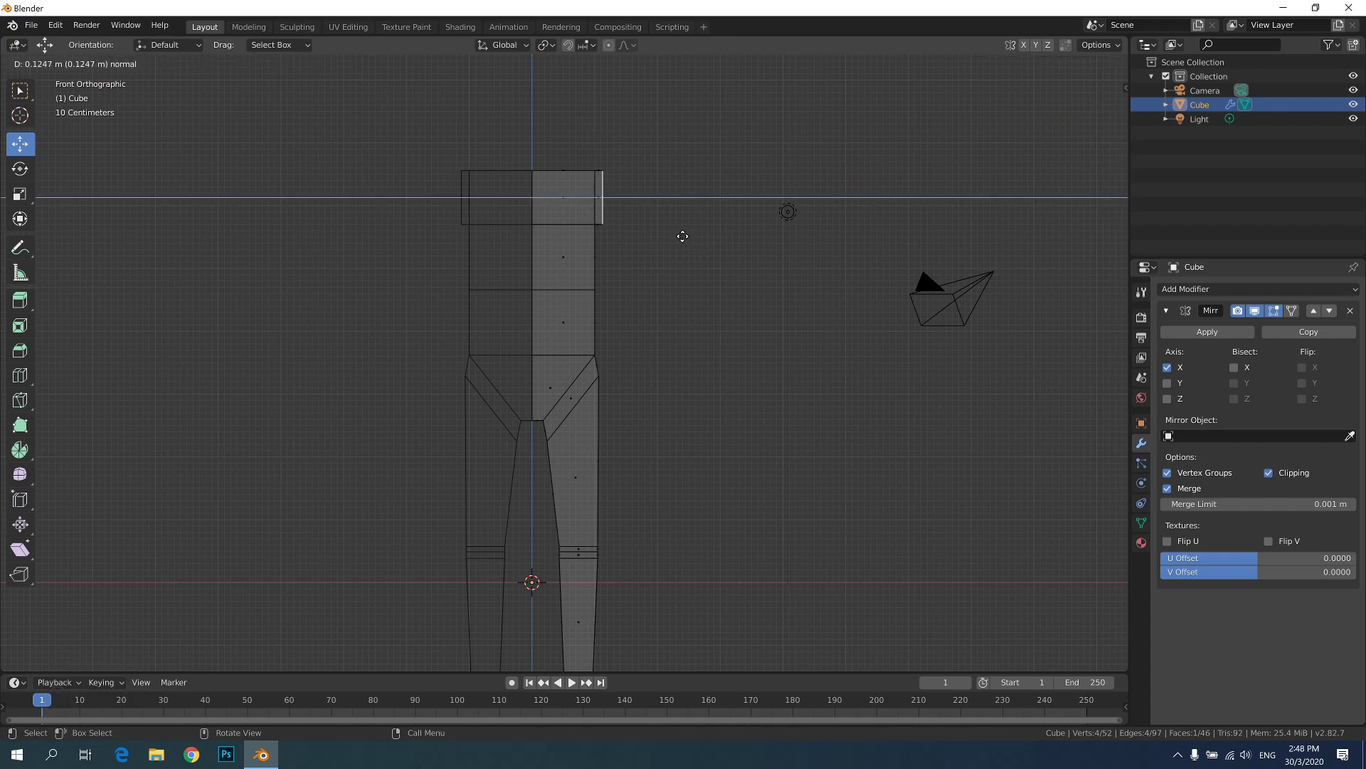
left_click(680, 236)
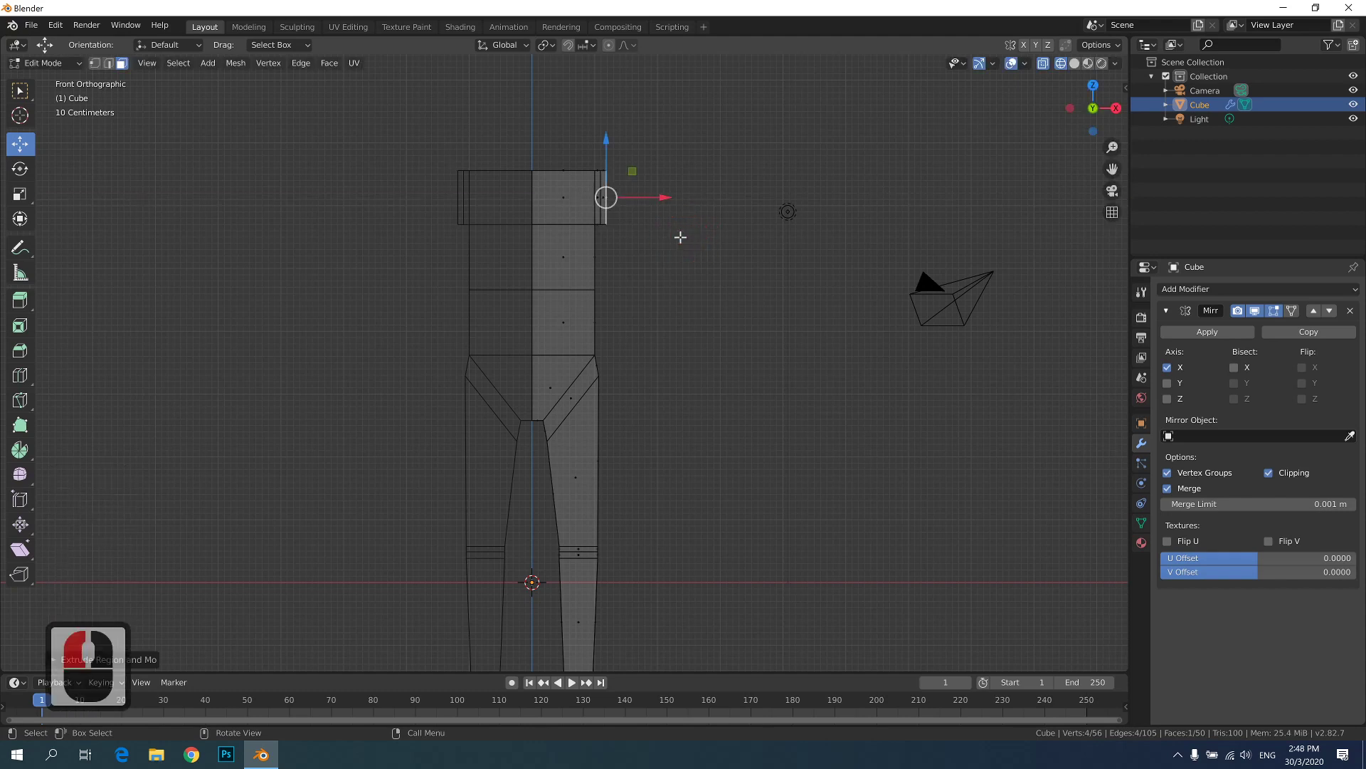
- Extrude the upper arm outward about 1.8 m from the shoulder and scale down its end face to taper it
key("e")
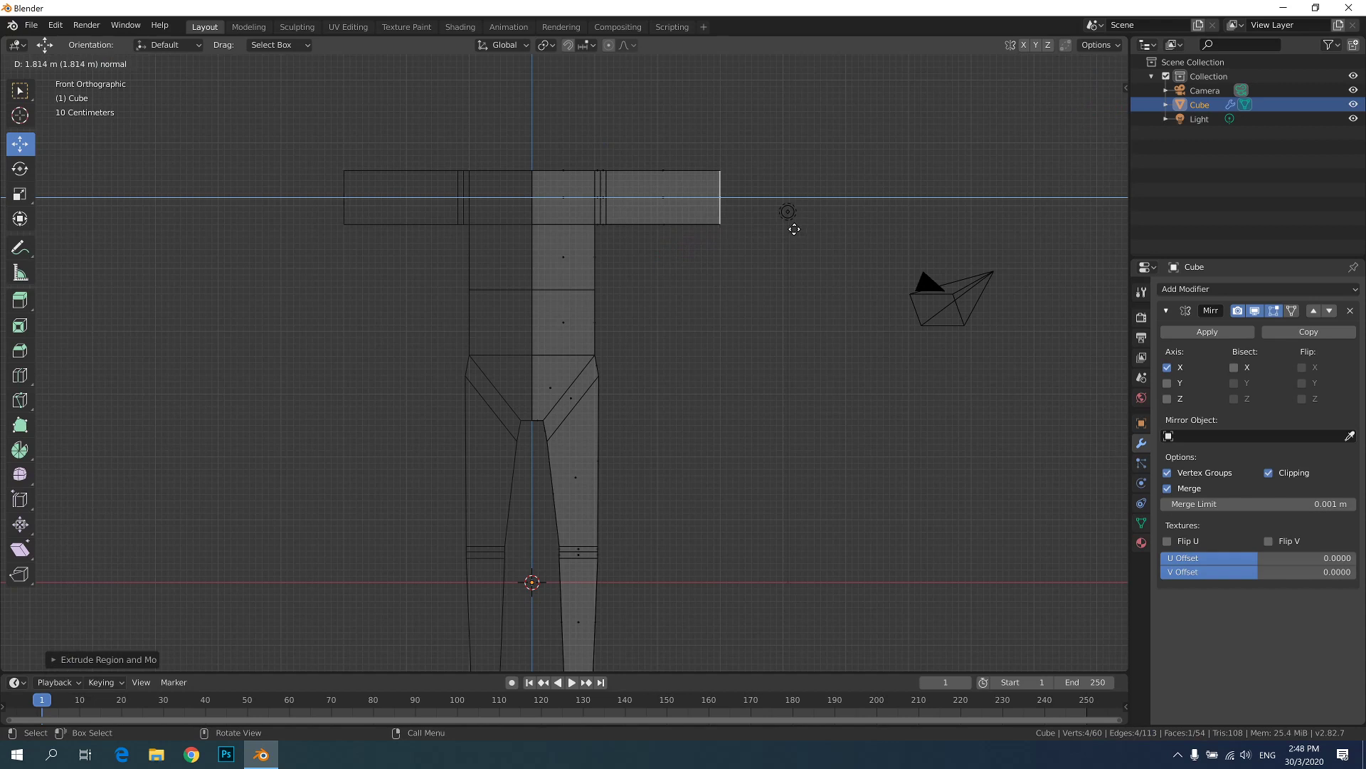
left_click(794, 229)
key("s")
left_click(779, 220)
key("s")
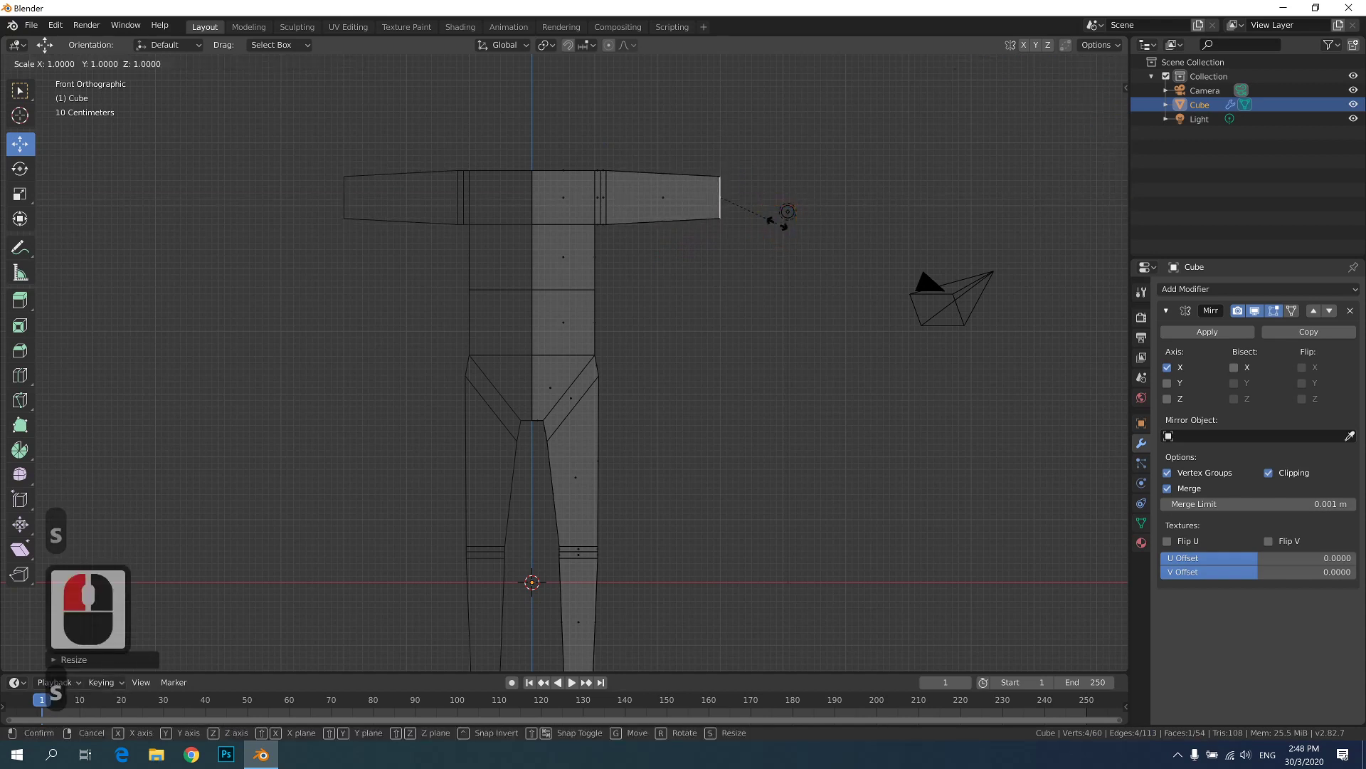
left_click(771, 221)
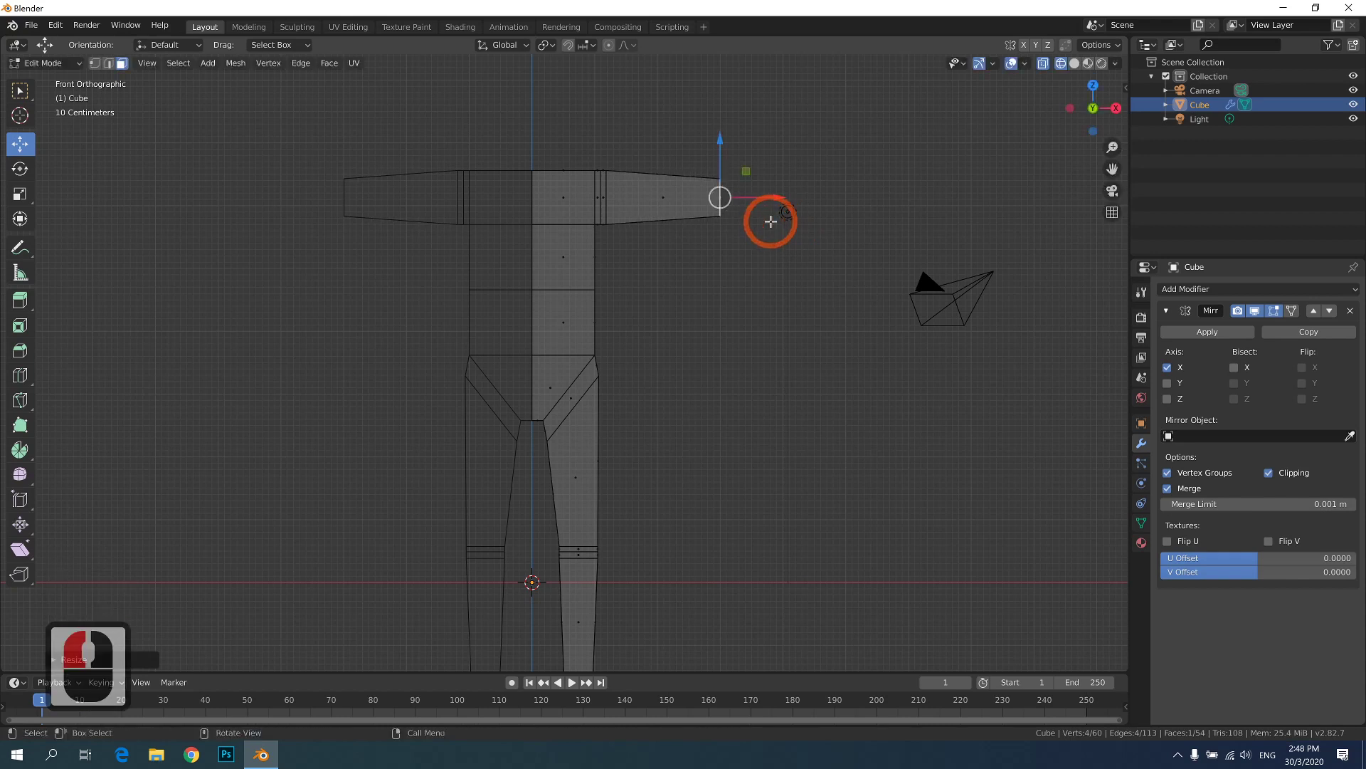
- Extrude the upper arm's end face outward in two thin segments of about 0.1 m each for the elbow
scroll(771, 221, "up", 4)
middle_click_drag(769, 220, 527, 466, "shift")
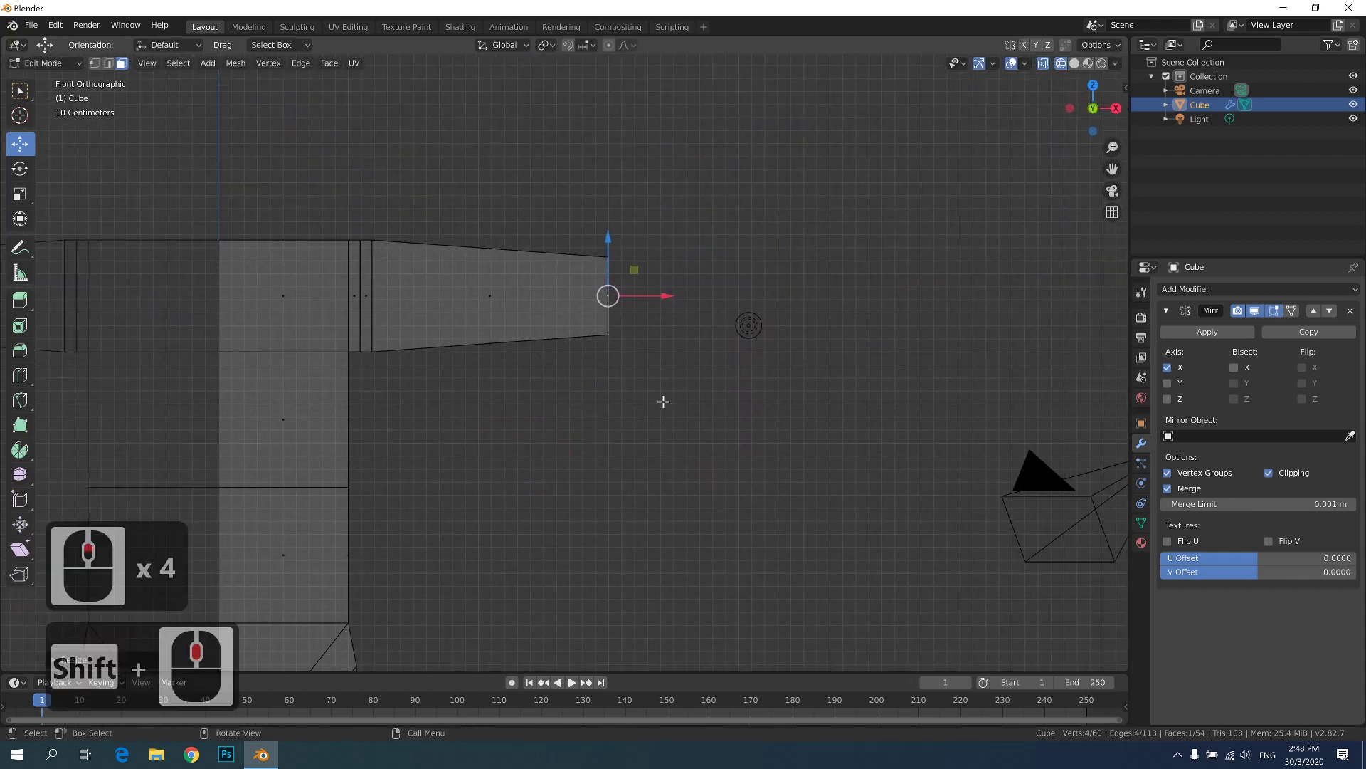
key("e")
left_click(712, 333)
key("e")
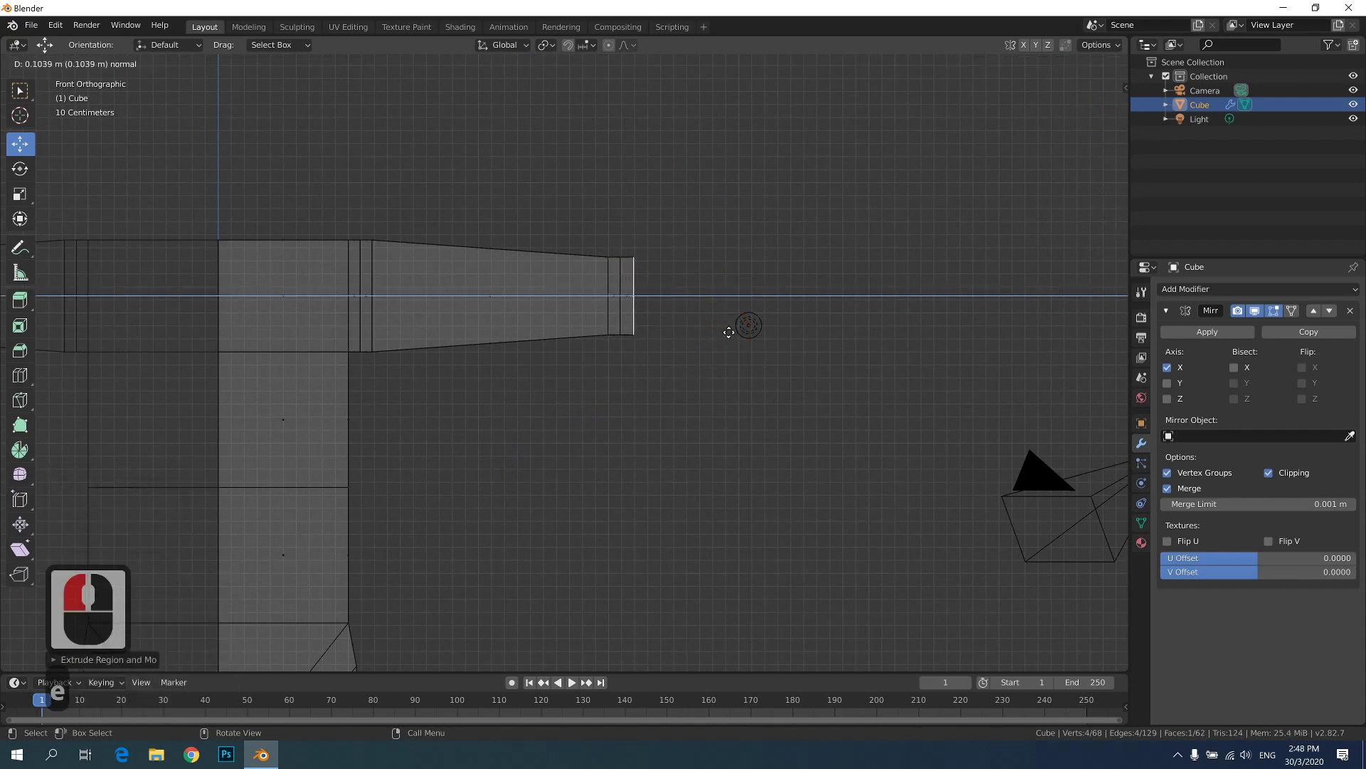
left_click(727, 332)
- Extrude the forearm outward from the elbow and scale its end face to about 0.59
key("e")
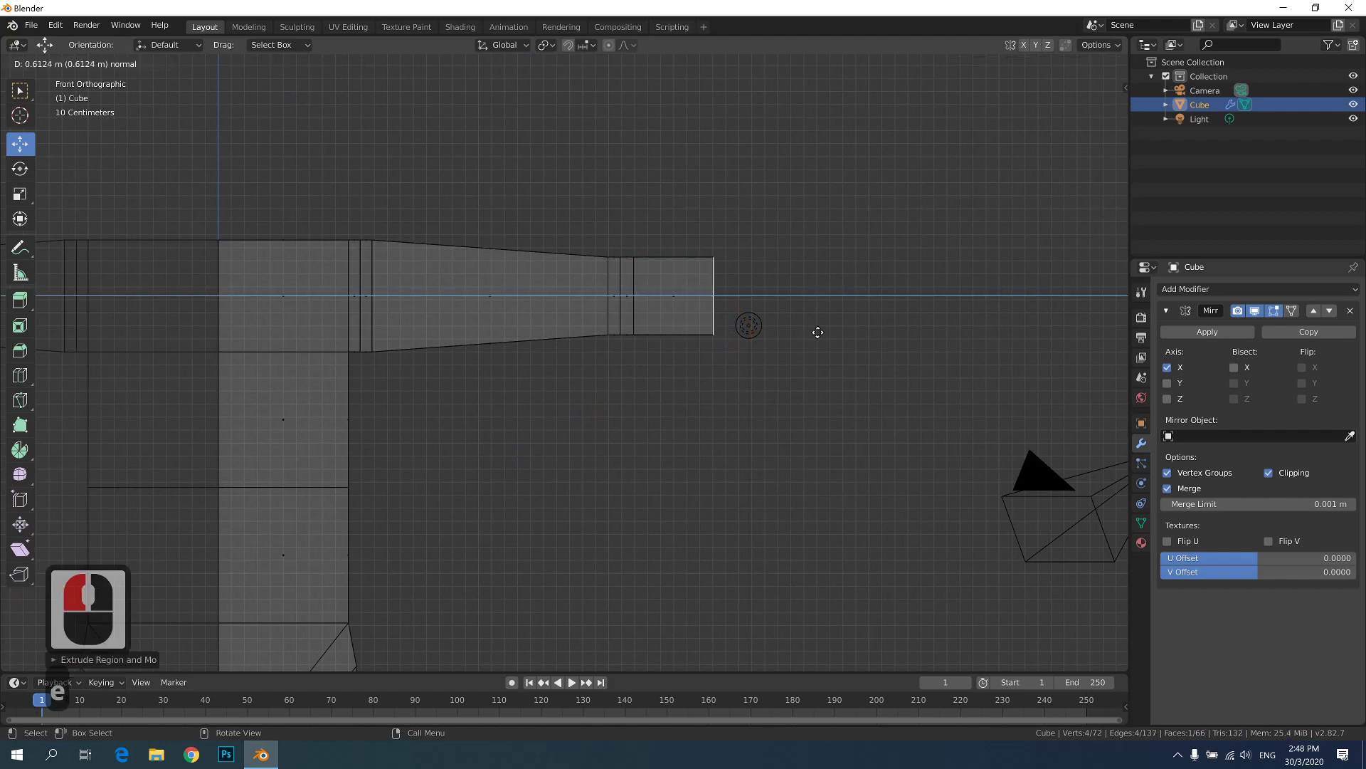
left_click(919, 316)
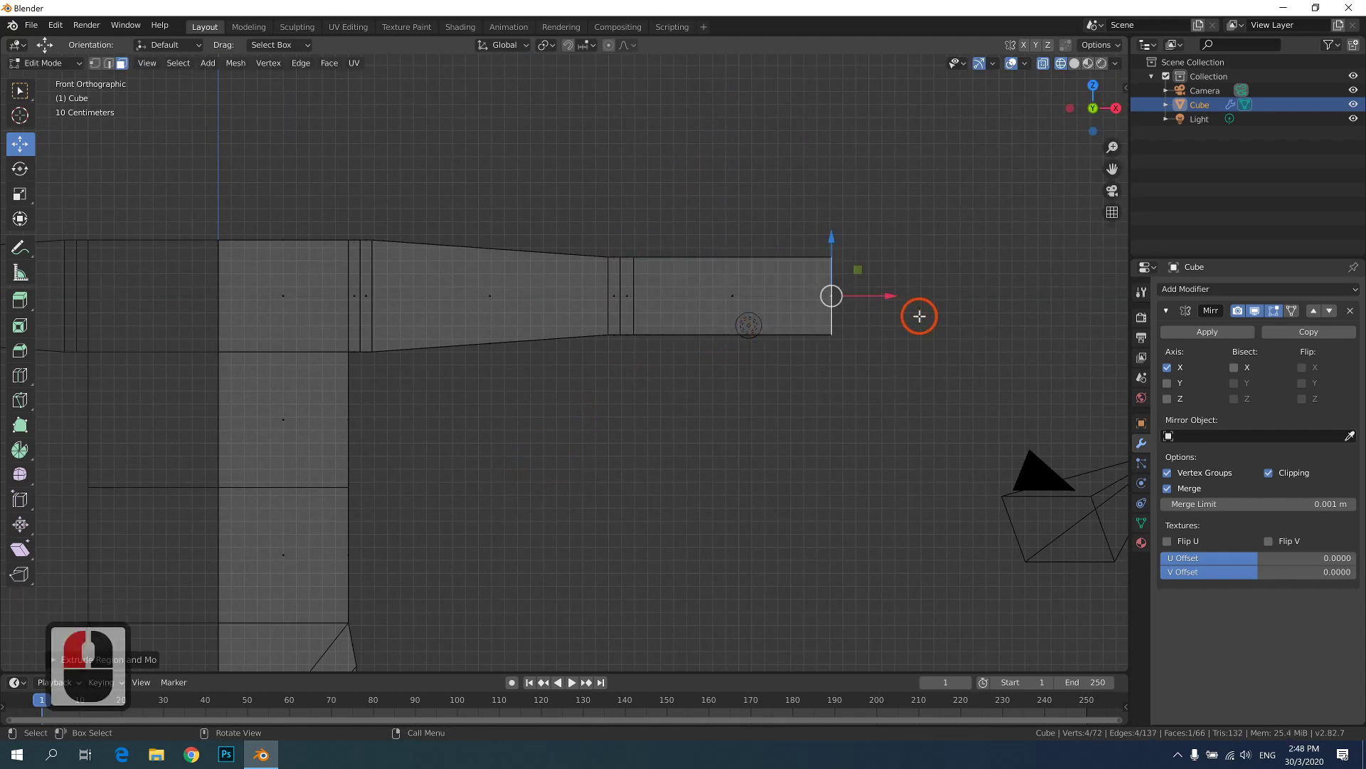
key("s")
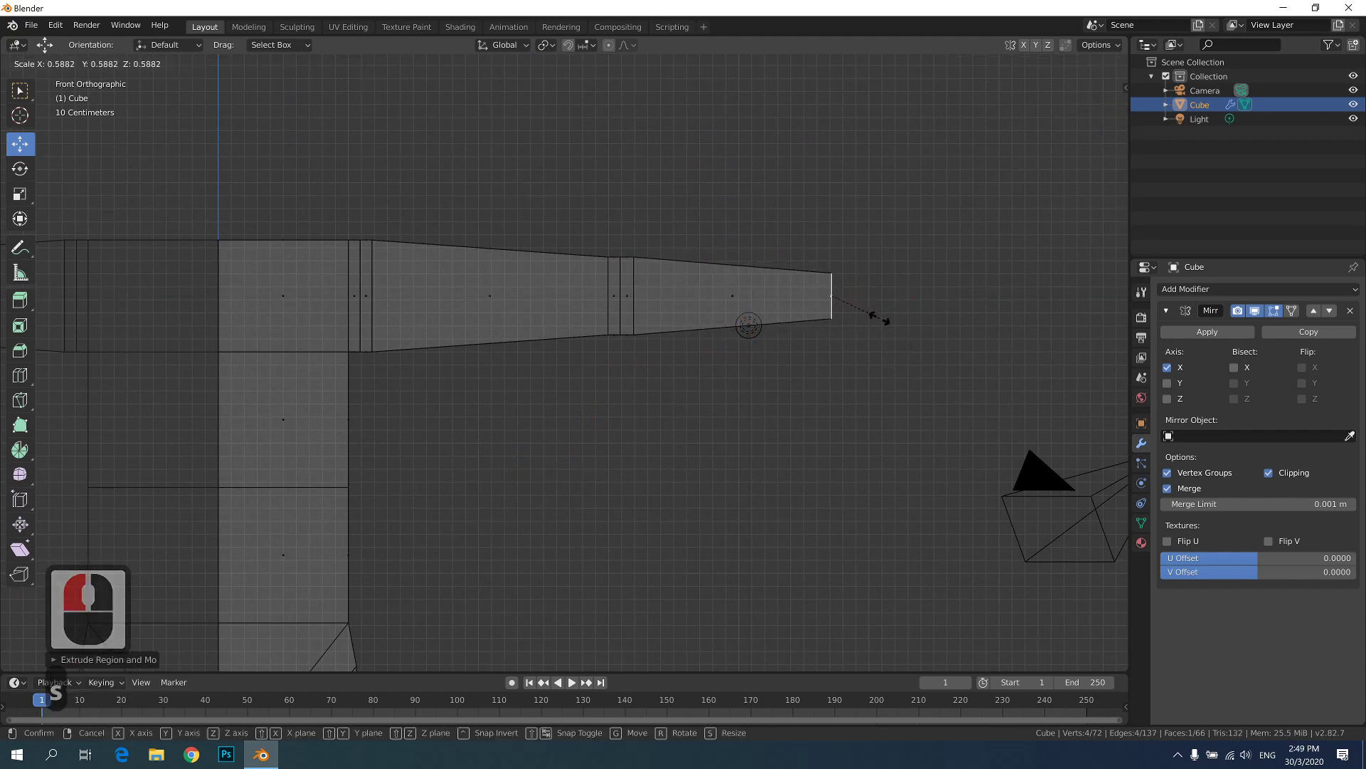
left_click(879, 322)
- Extrude the forearm's end face outward in two very thin segments for the wrist
middle_click_drag(897, 339, 772, 400, "shift")
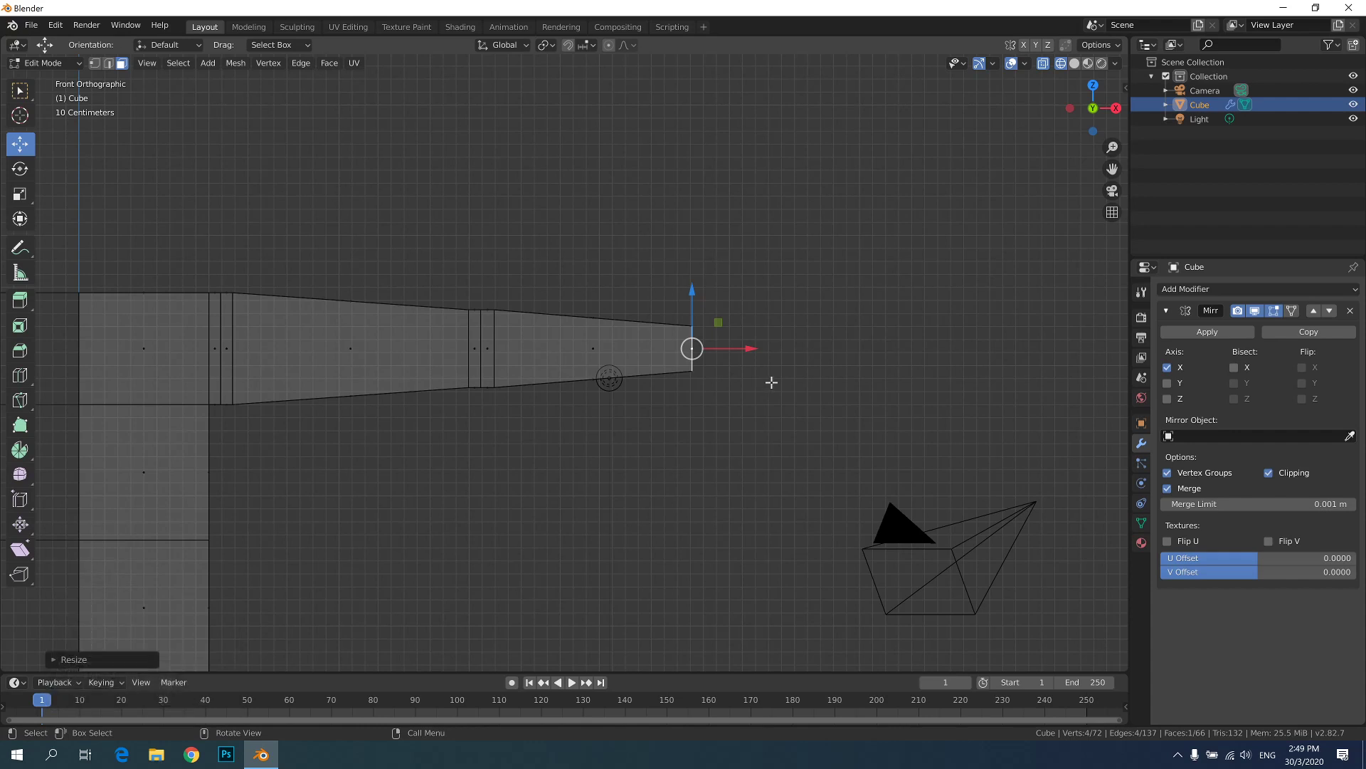
key("e")
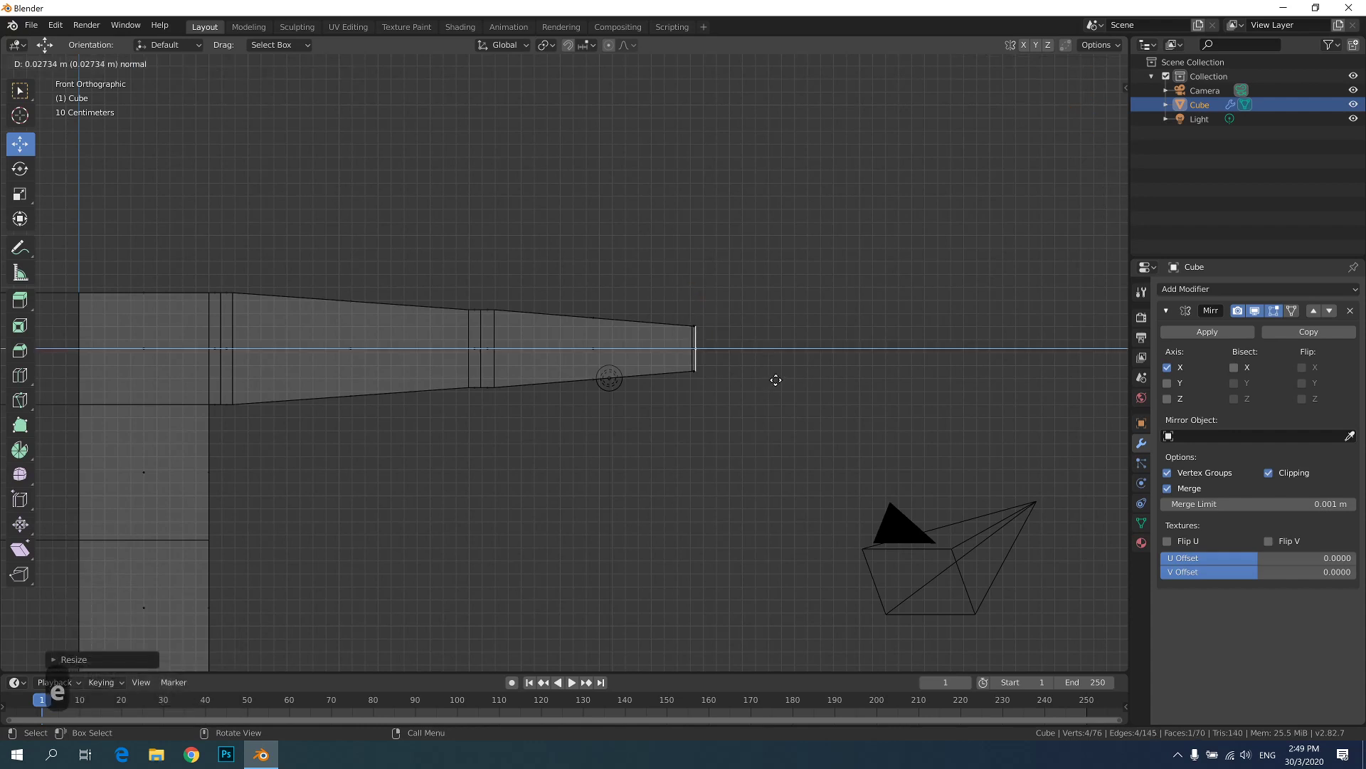
left_click(778, 376)
key("e")
left_click(786, 375)
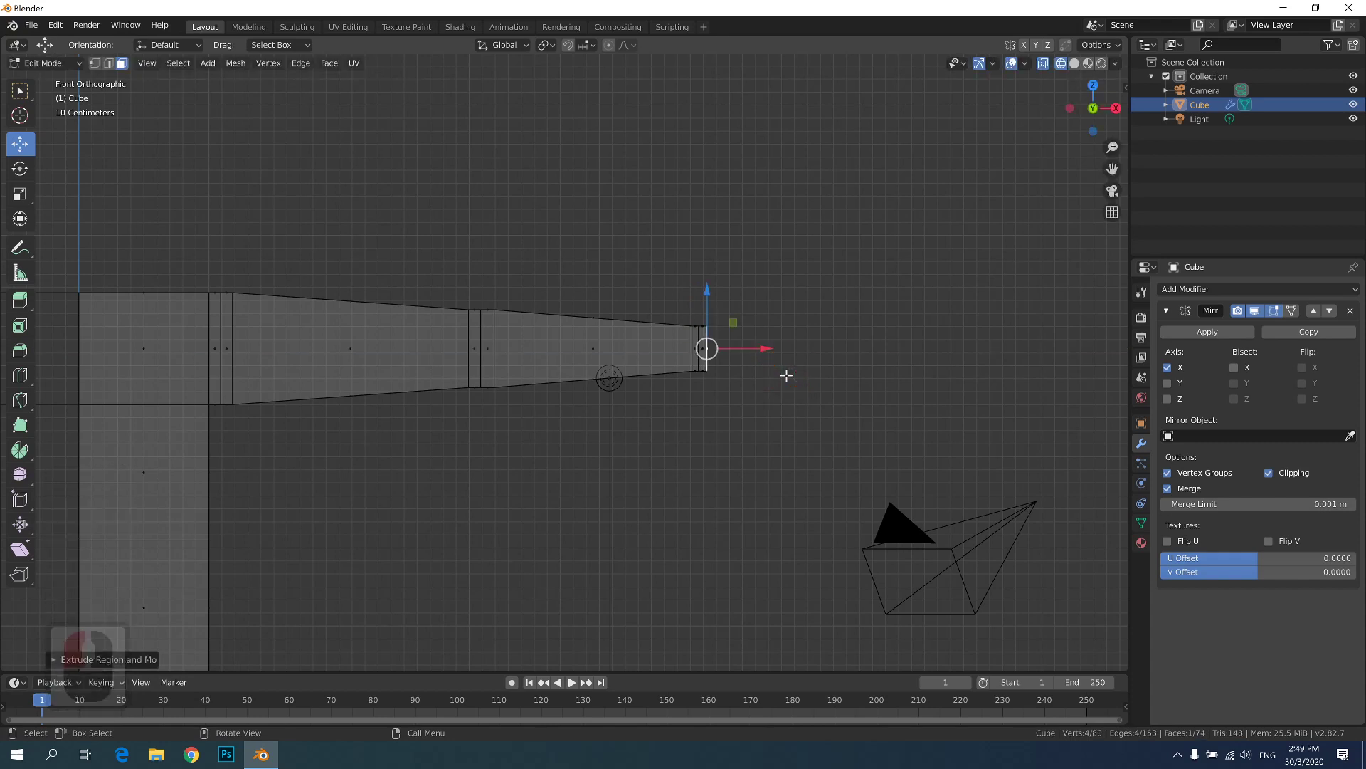
key("e")
left_click(788, 372)
key("s")
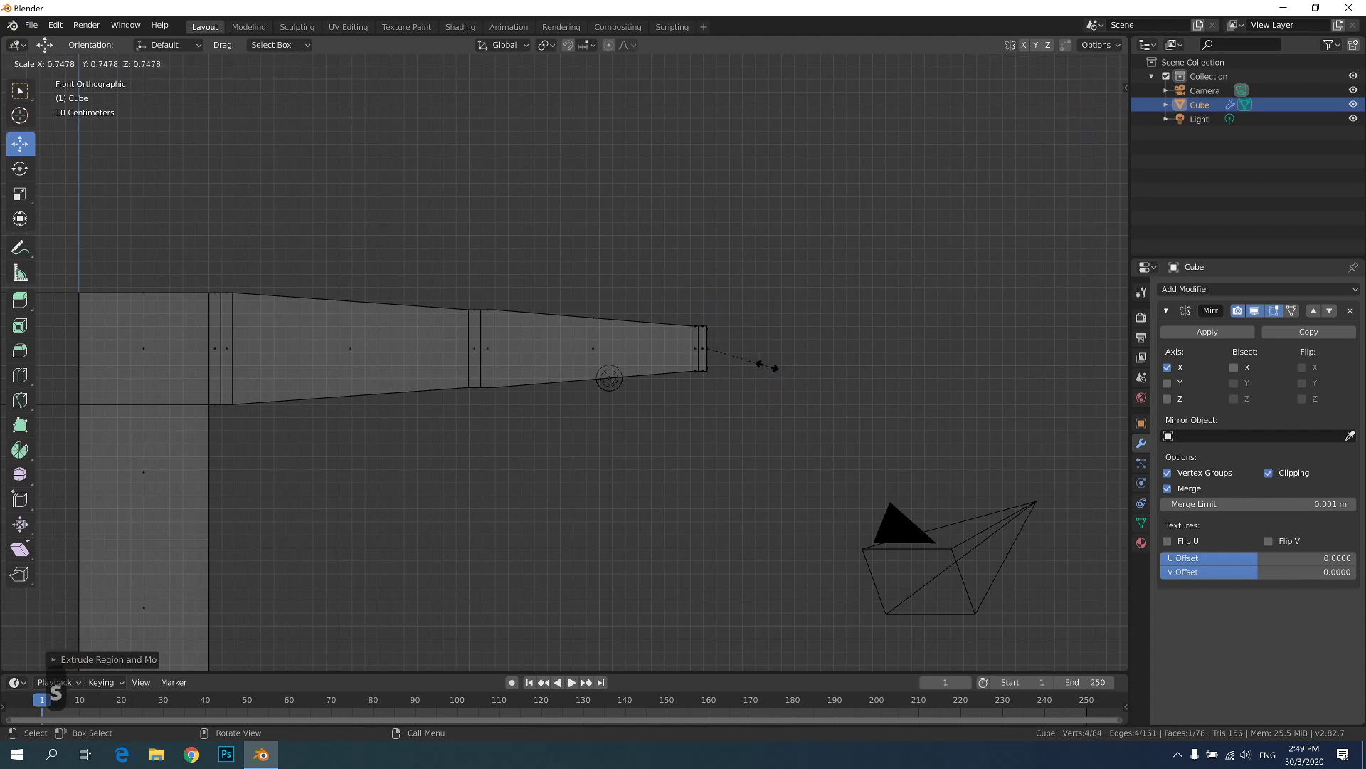
left_click(786, 367)
key("ctrl+z")
left_click_drag(774, 351, 789, 347)
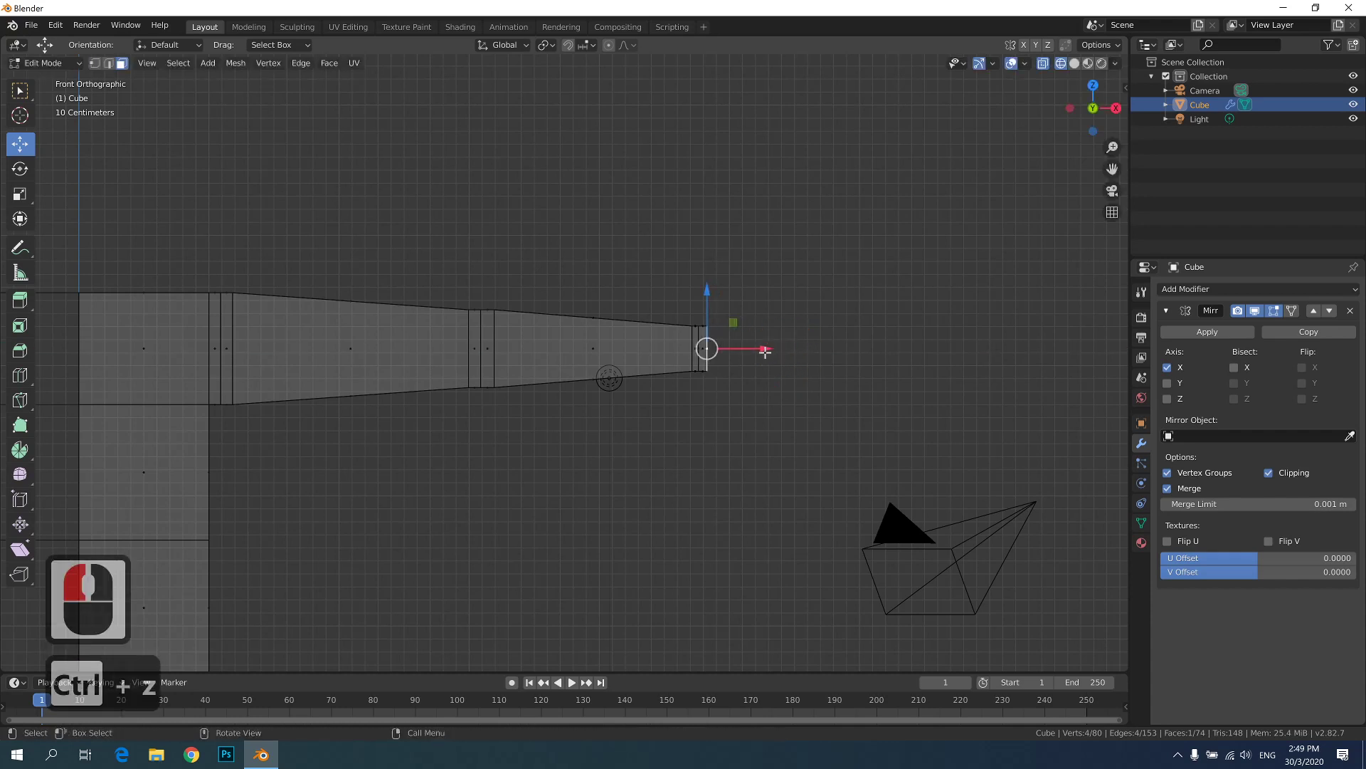
- Extrude another short segment from the wrist and scale its end face to about 0.48
key("e")
left_click(776, 351)
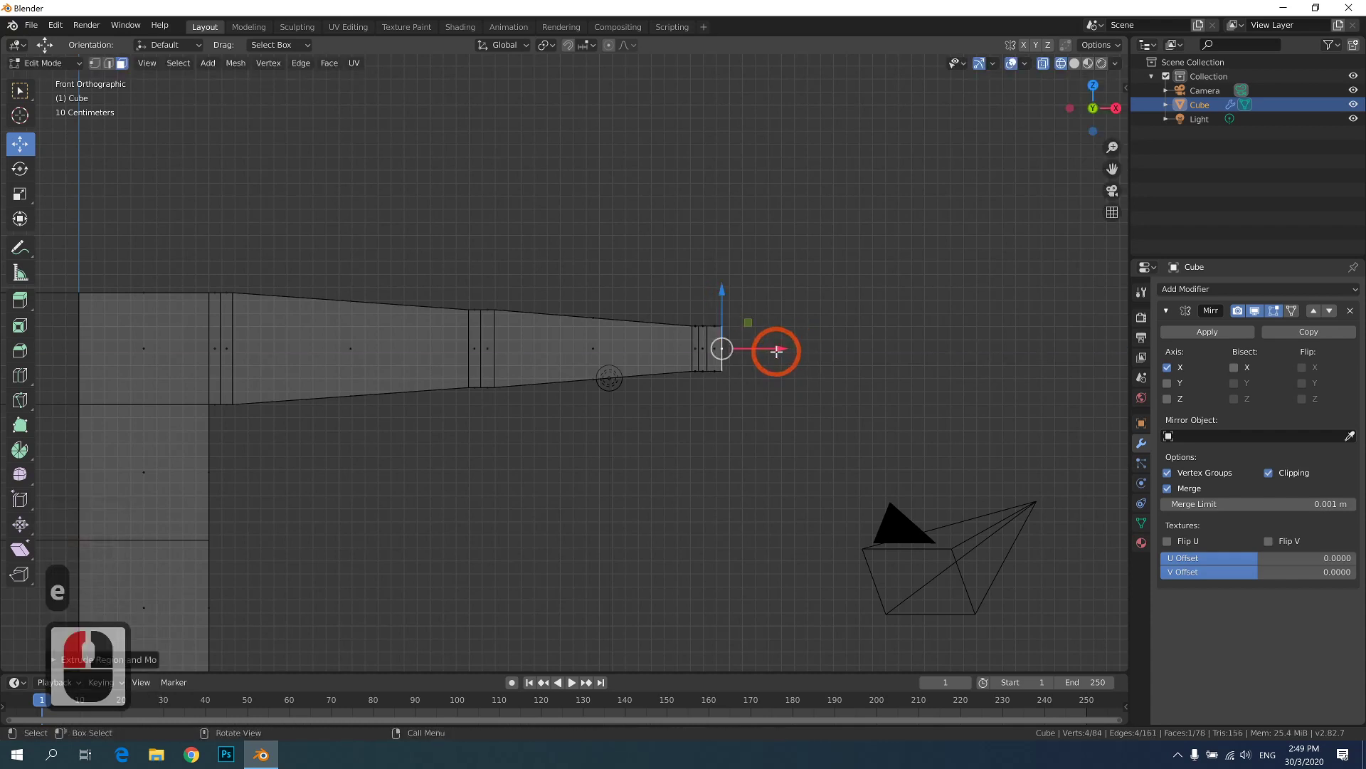
key("s")
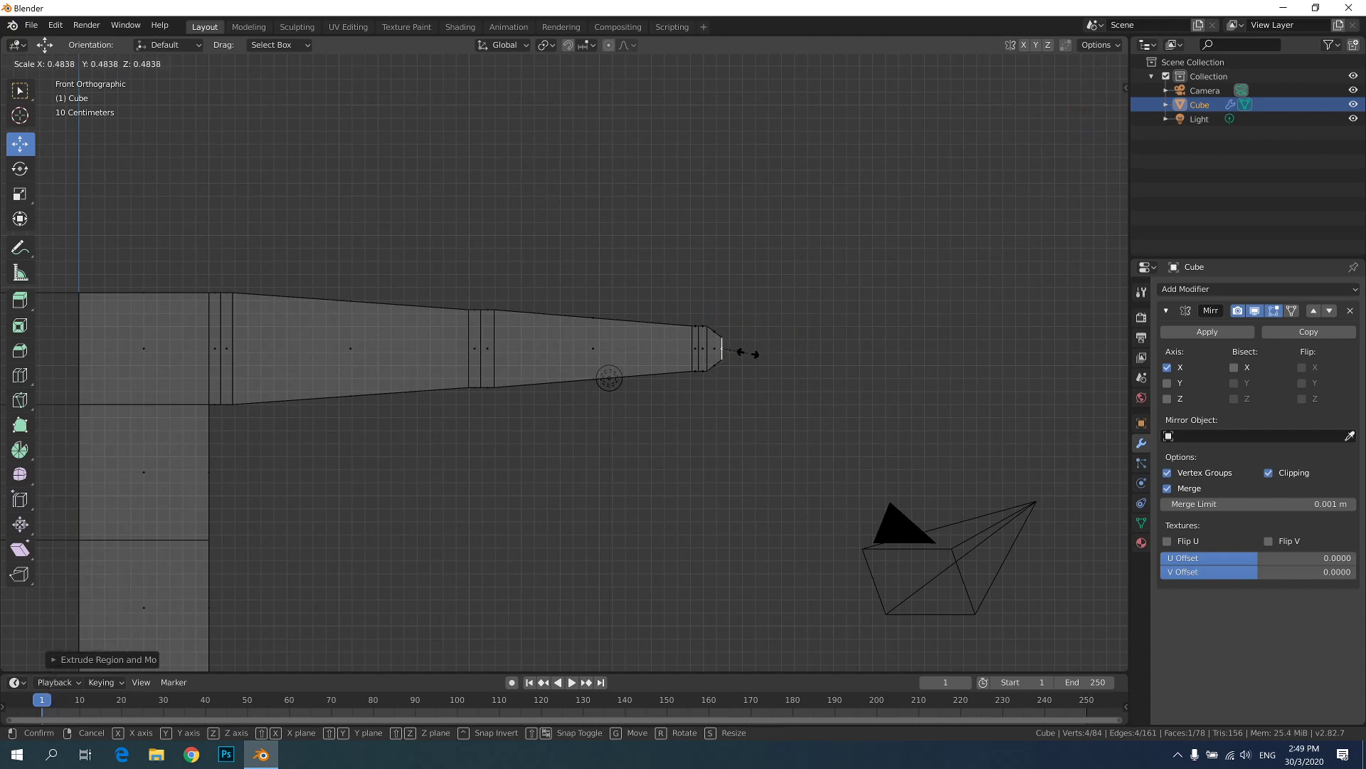
left_click(747, 350)
- Extrude the narrow end face about 0.74 m as the hand and add a loop cut across it near the wrist
key("e")
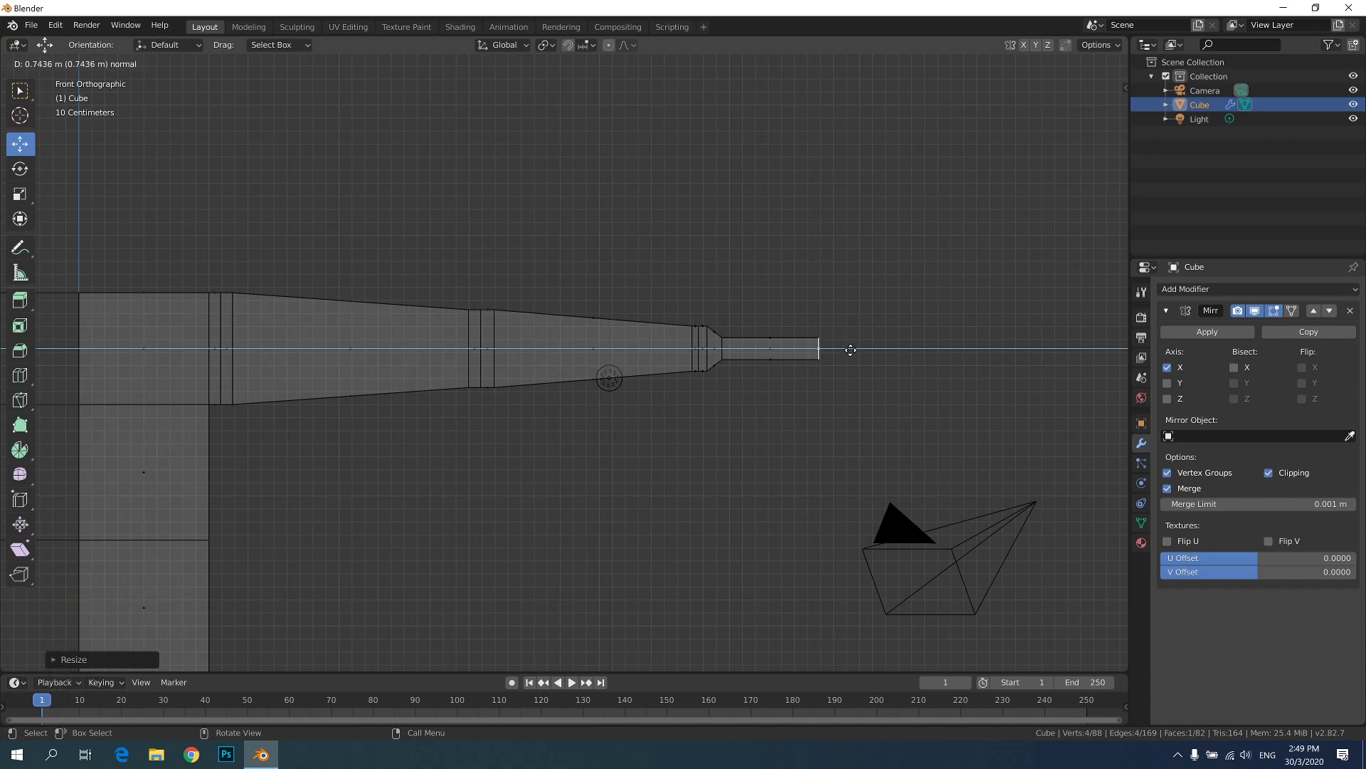
left_click(851, 349)
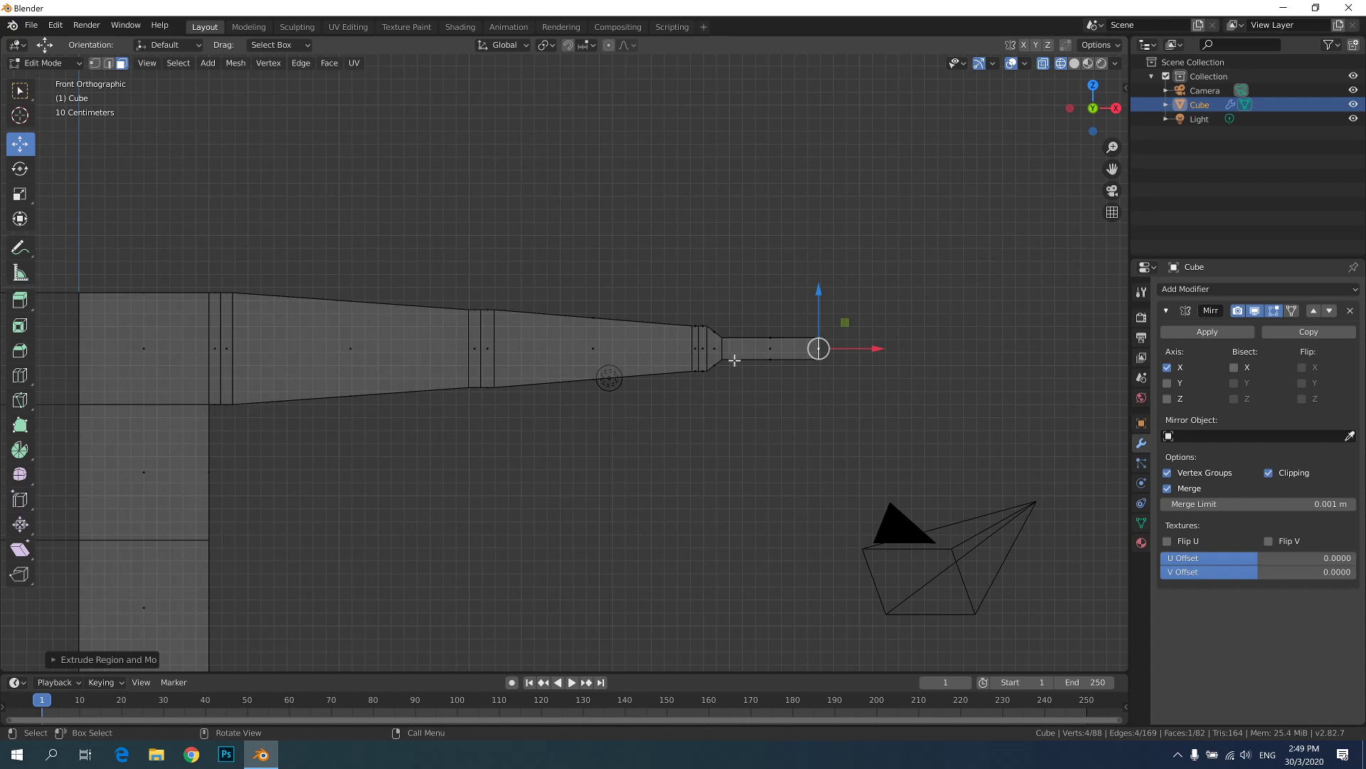
left_click(771, 358)
key("ctrl+r")
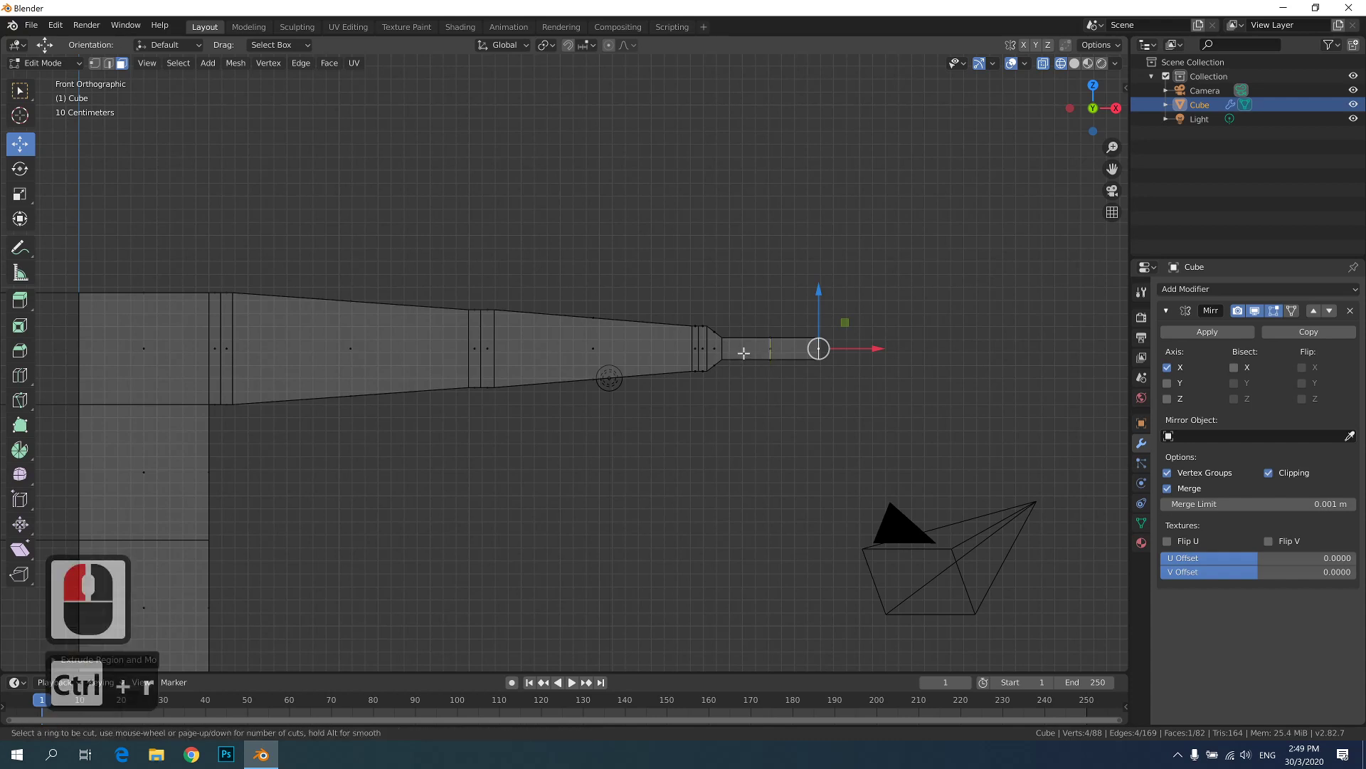
left_click(756, 349)
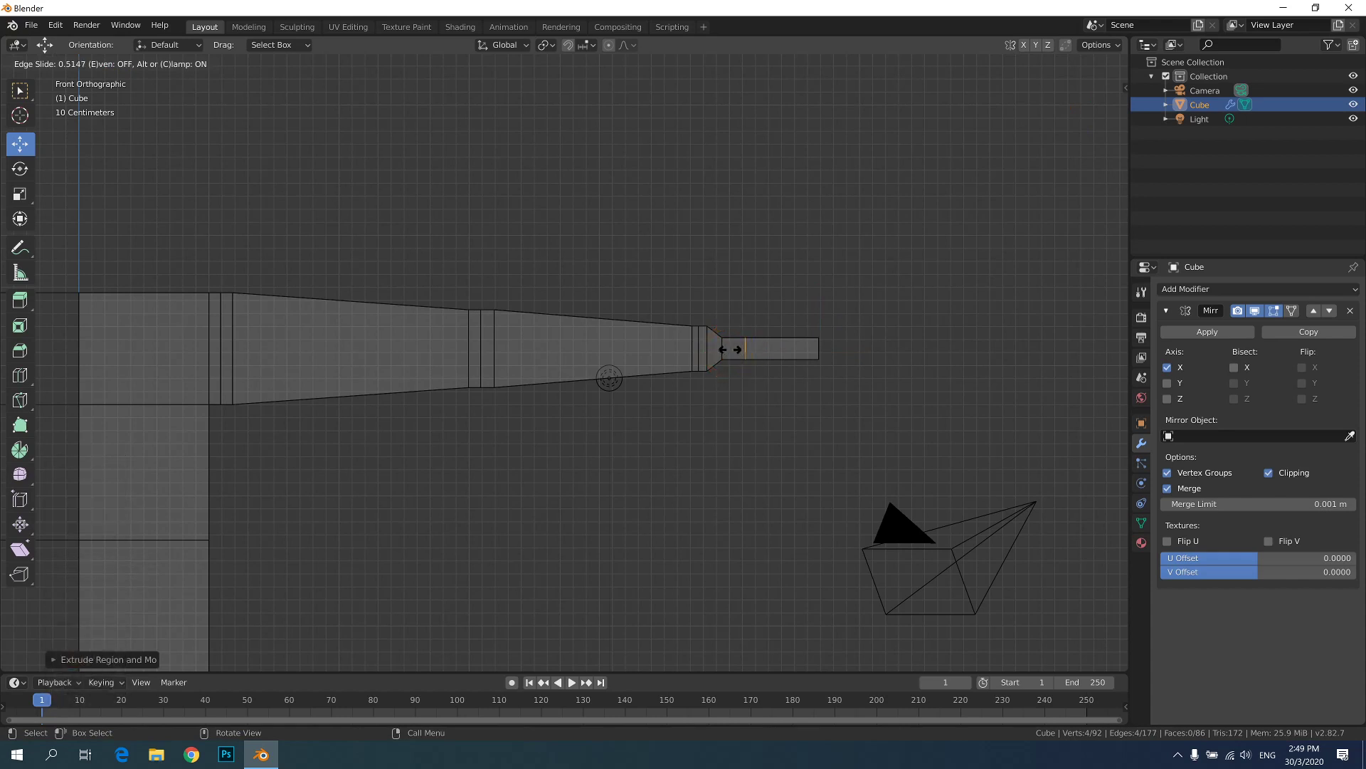
left_click(650, 256)
- Select the vertical side face of the hand's longer segment, beyond the loop cut
middle_click_drag(649, 269, 540, 322)
middle_click_drag(685, 375, 698, 412)
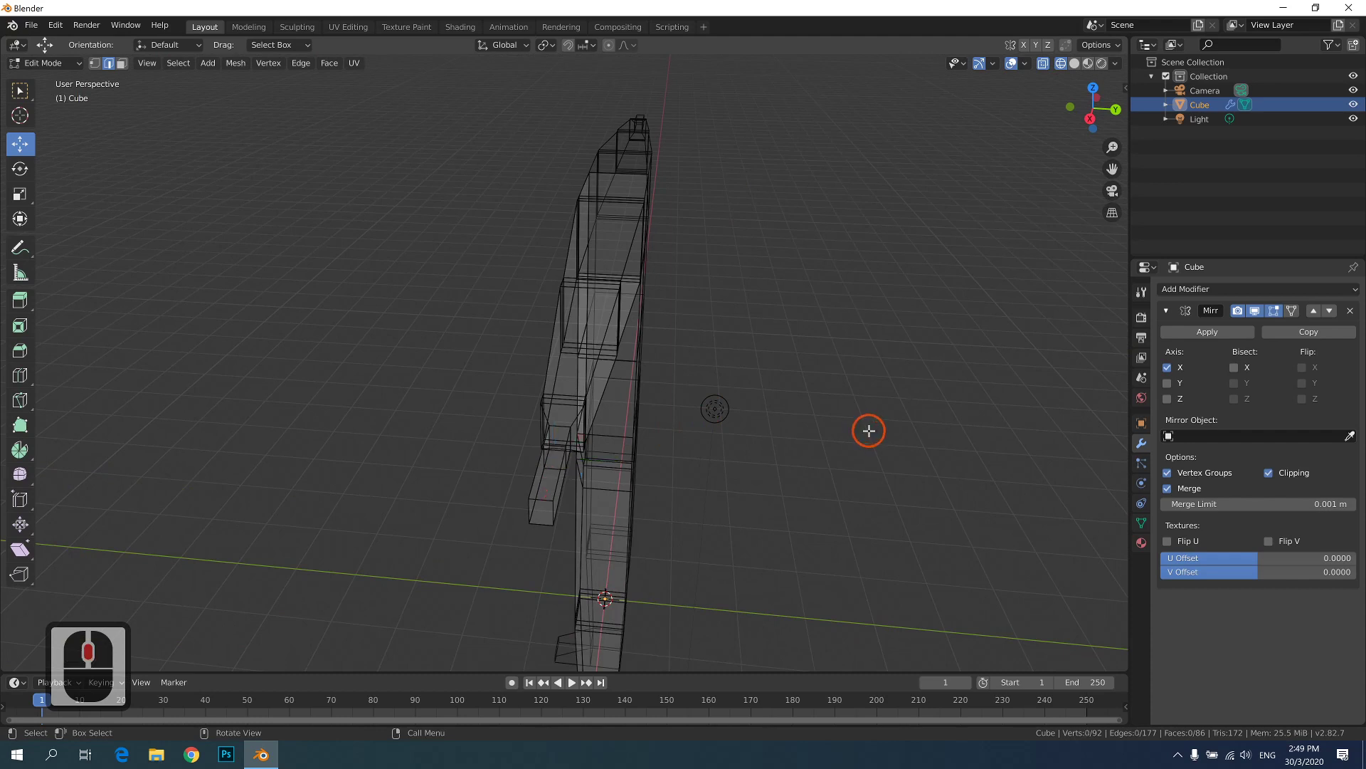
middle_click_drag(527, 491, 536, 497)
key("3")
left_click(457, 502)
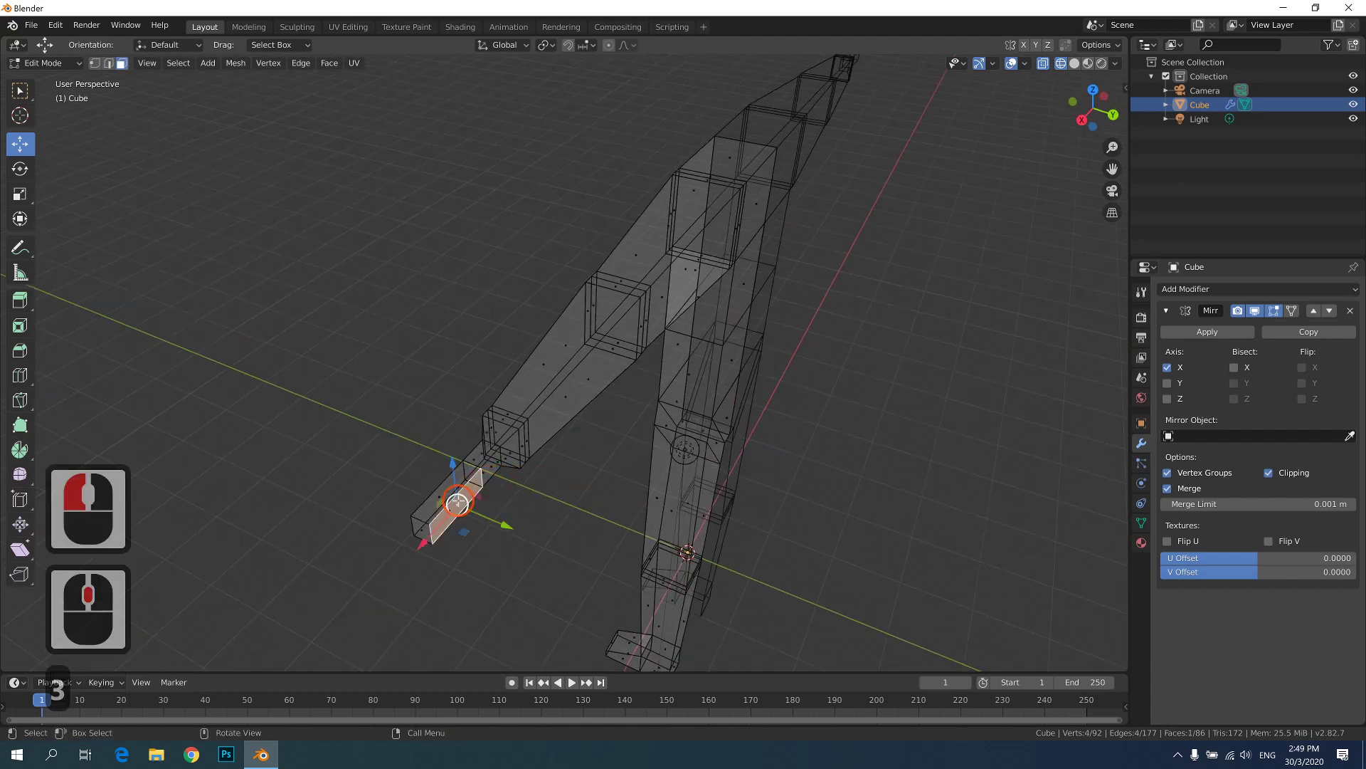
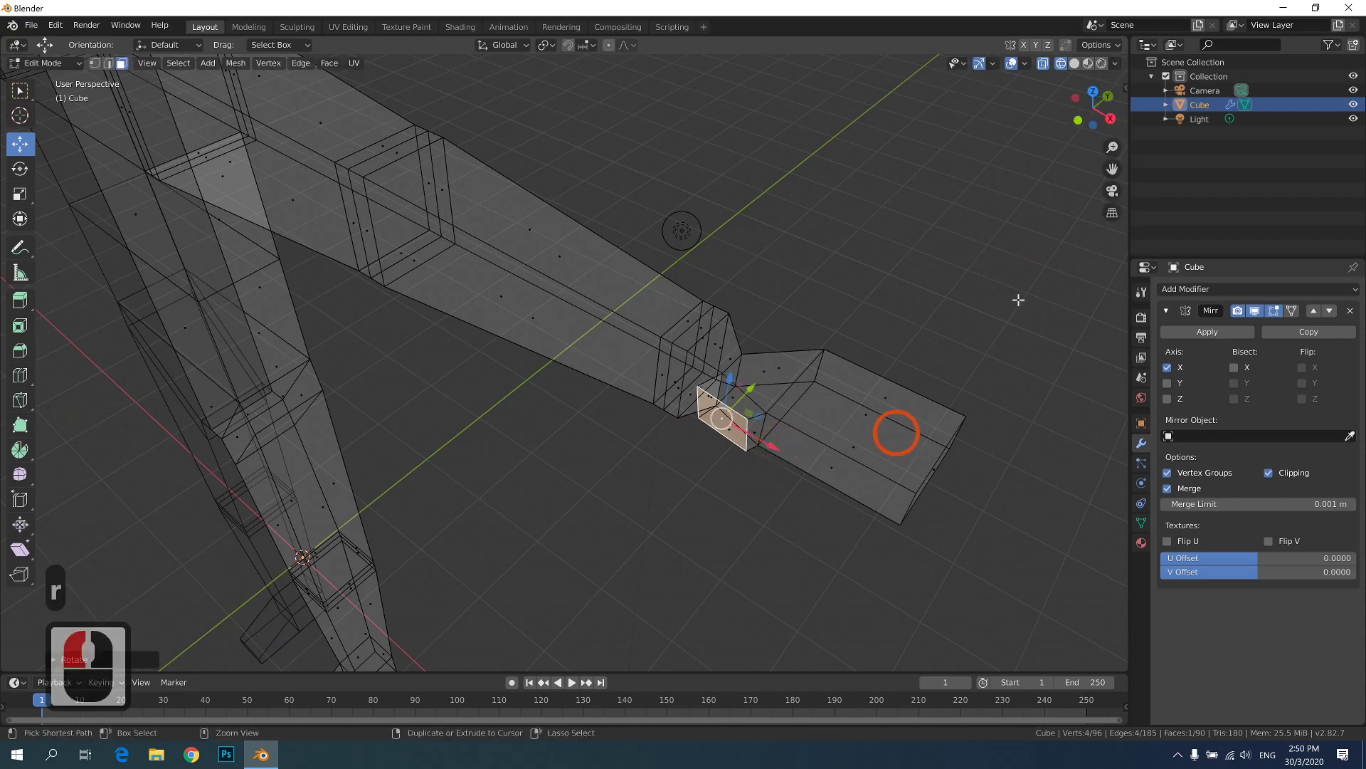
- Undo the last rotation, re-angle the thumb stub's end face counter-clockwise in top view and shift it slightly along X toward the fingertips
key("ctrl+z")
left_click(1094, 91)
scroll(823, 424, "up", 3)
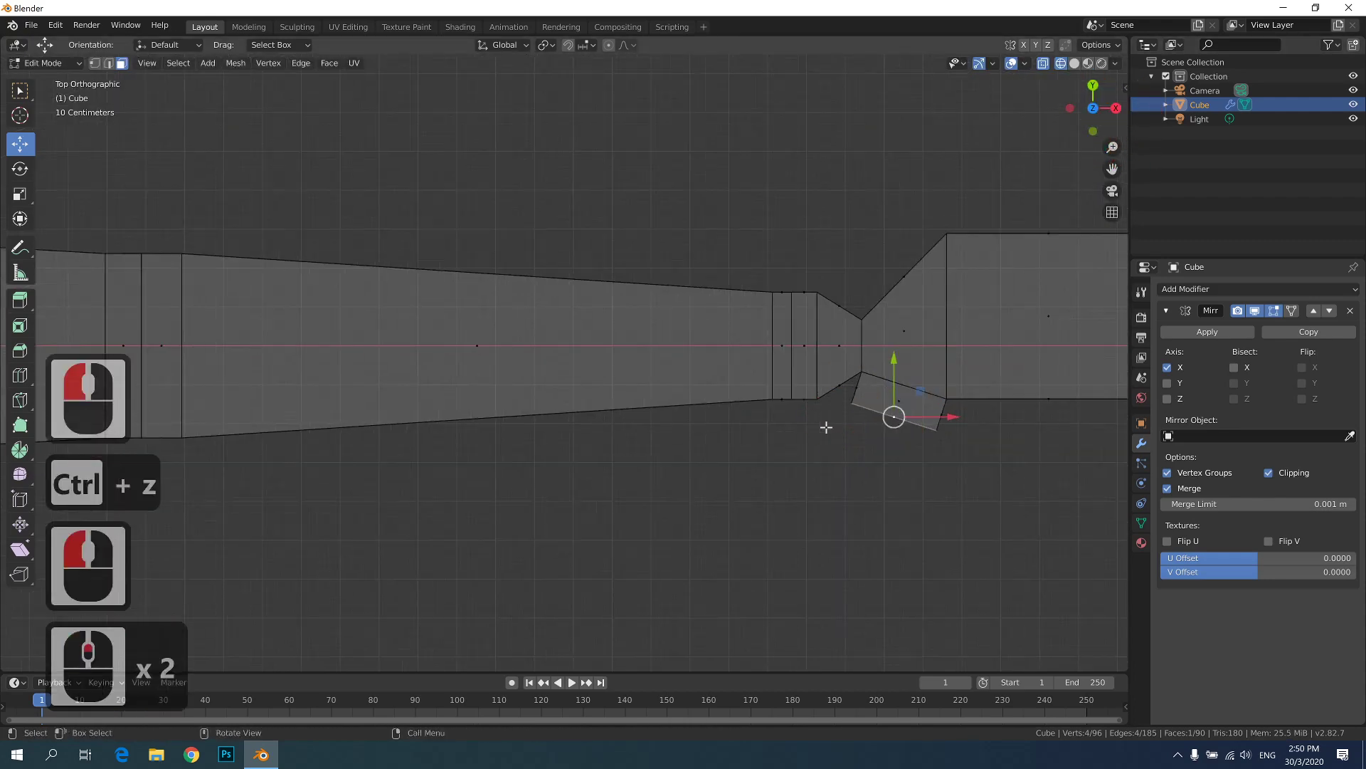
middle_click_drag(823, 424, 629, 400, "shift")
key("r")
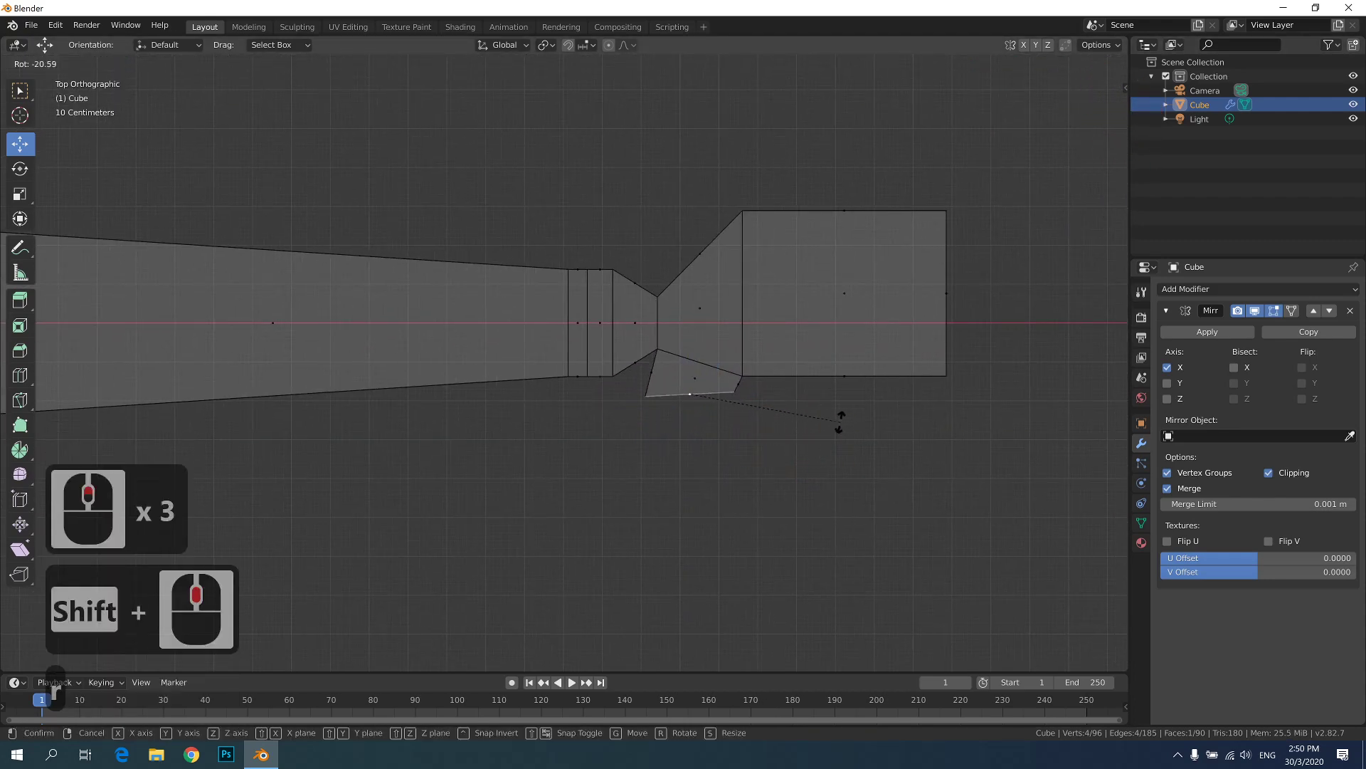
left_click(795, 420)
left_click_drag(750, 397, 782, 394)
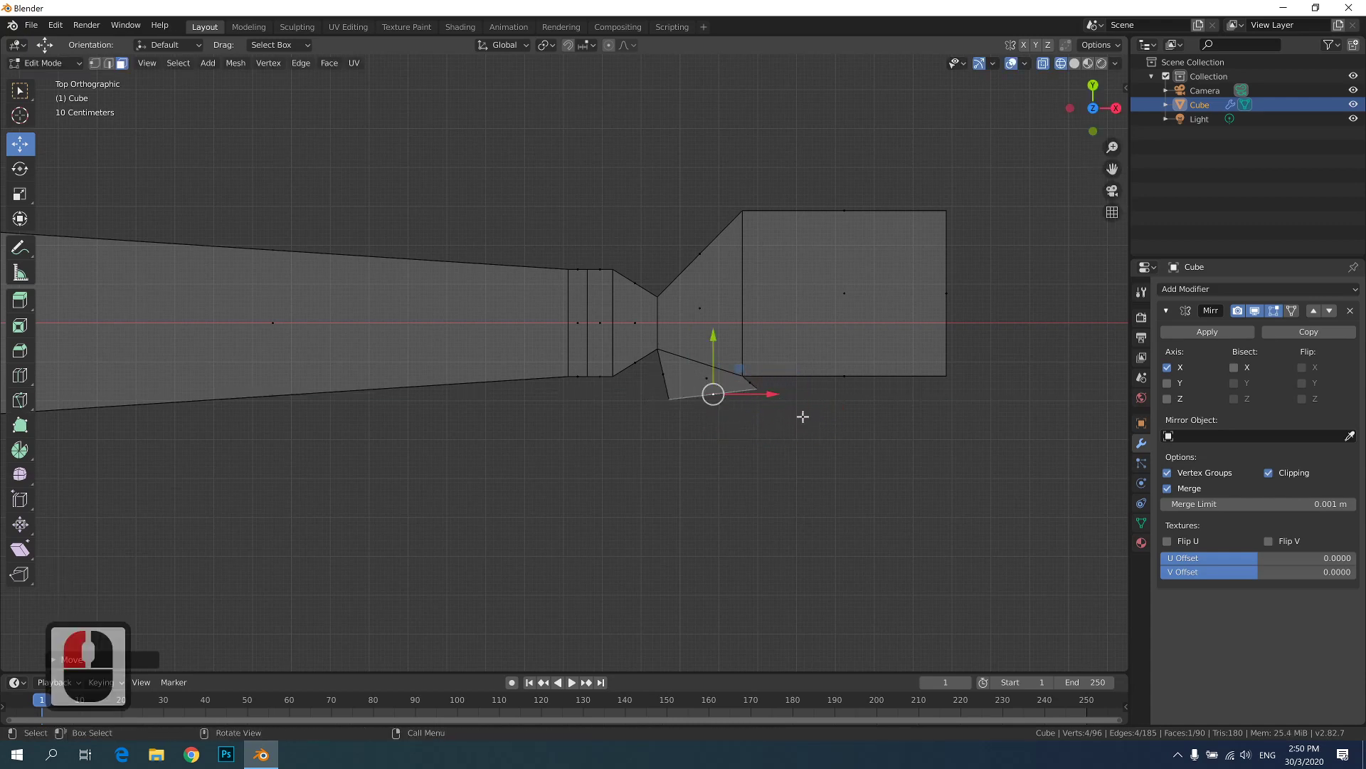
- Move the fingertip-side vertices of the thumb stub's end face slightly along X toward the wrist
scroll(789, 428, "up", 2)
middle_click_drag(869, 409, 716, 424, "shift")
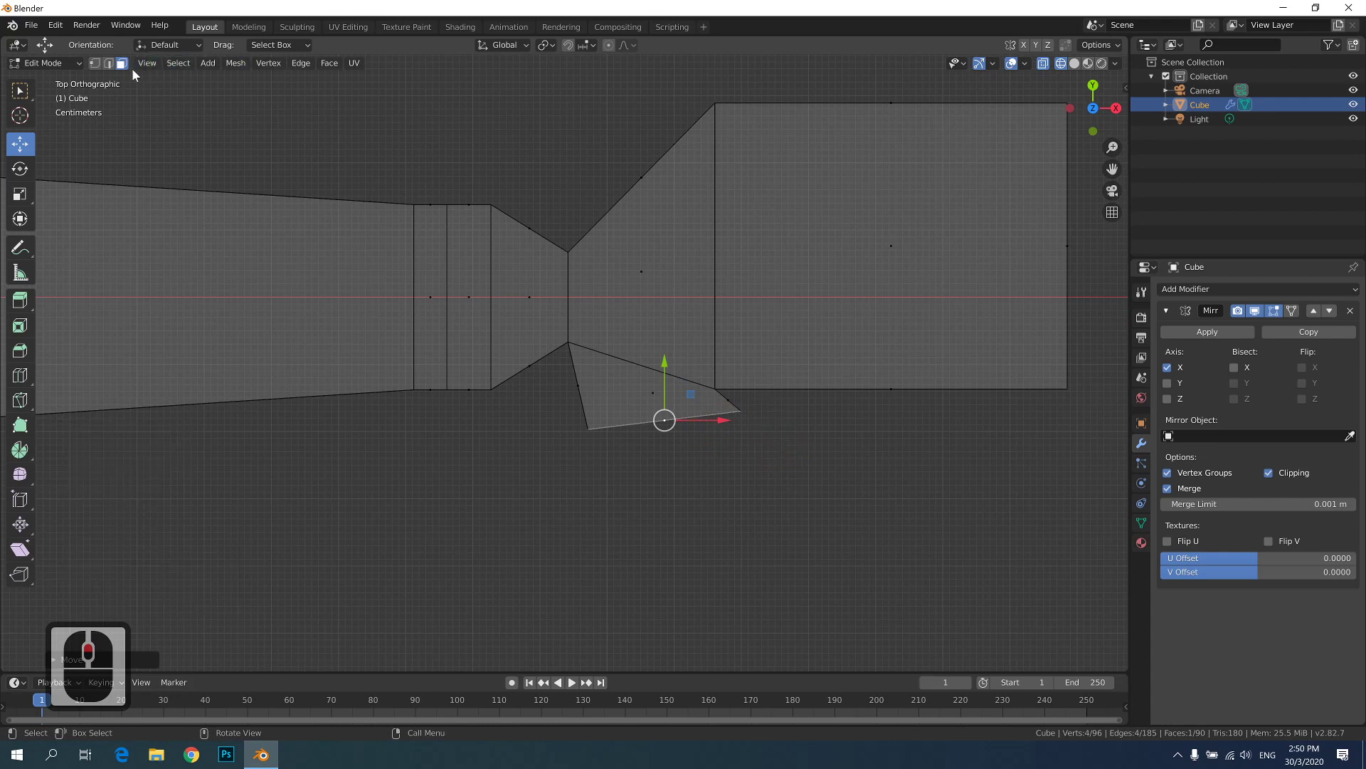
left_click(94, 64)
left_click(735, 425)
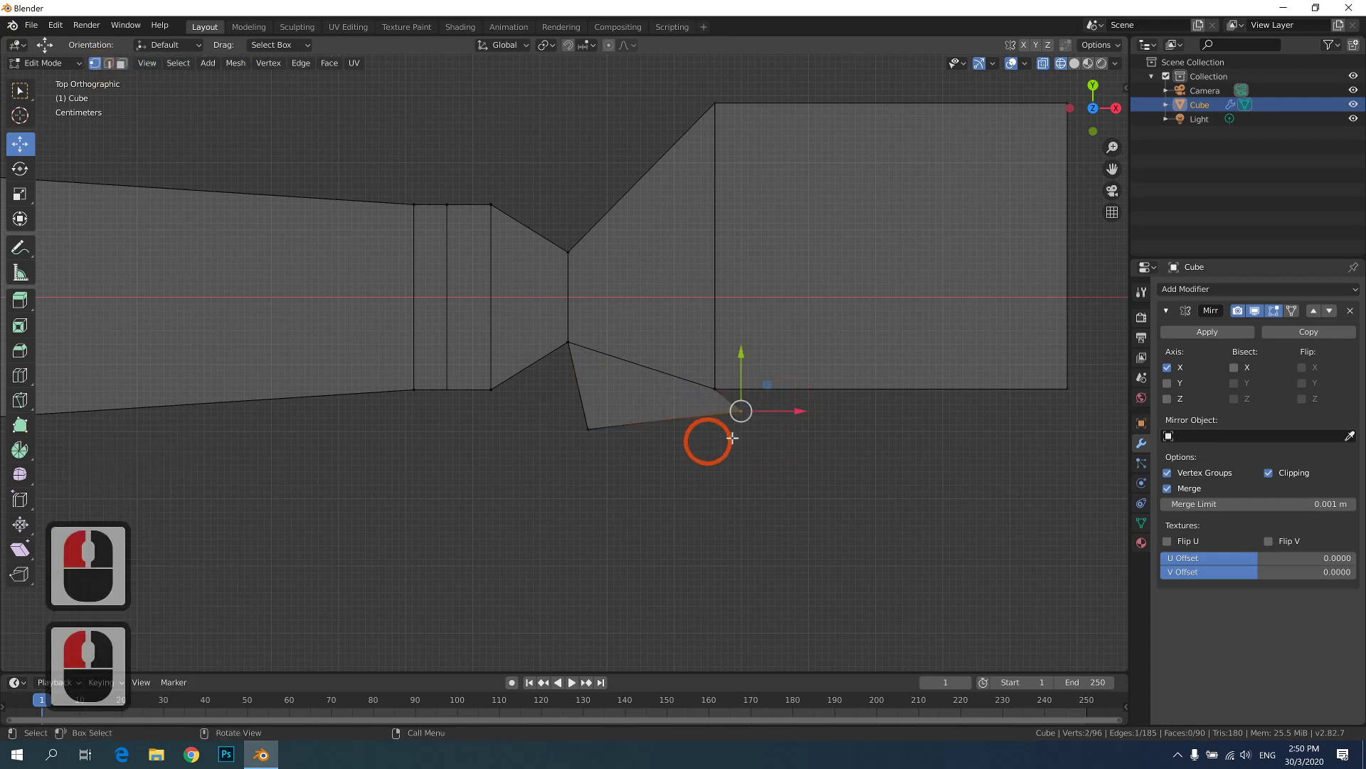
left_click_drag(795, 415, 769, 418)
- Check the thumb stub in Material Preview shading and return to wireframe
middle_click_drag(790, 458, 762, 427)
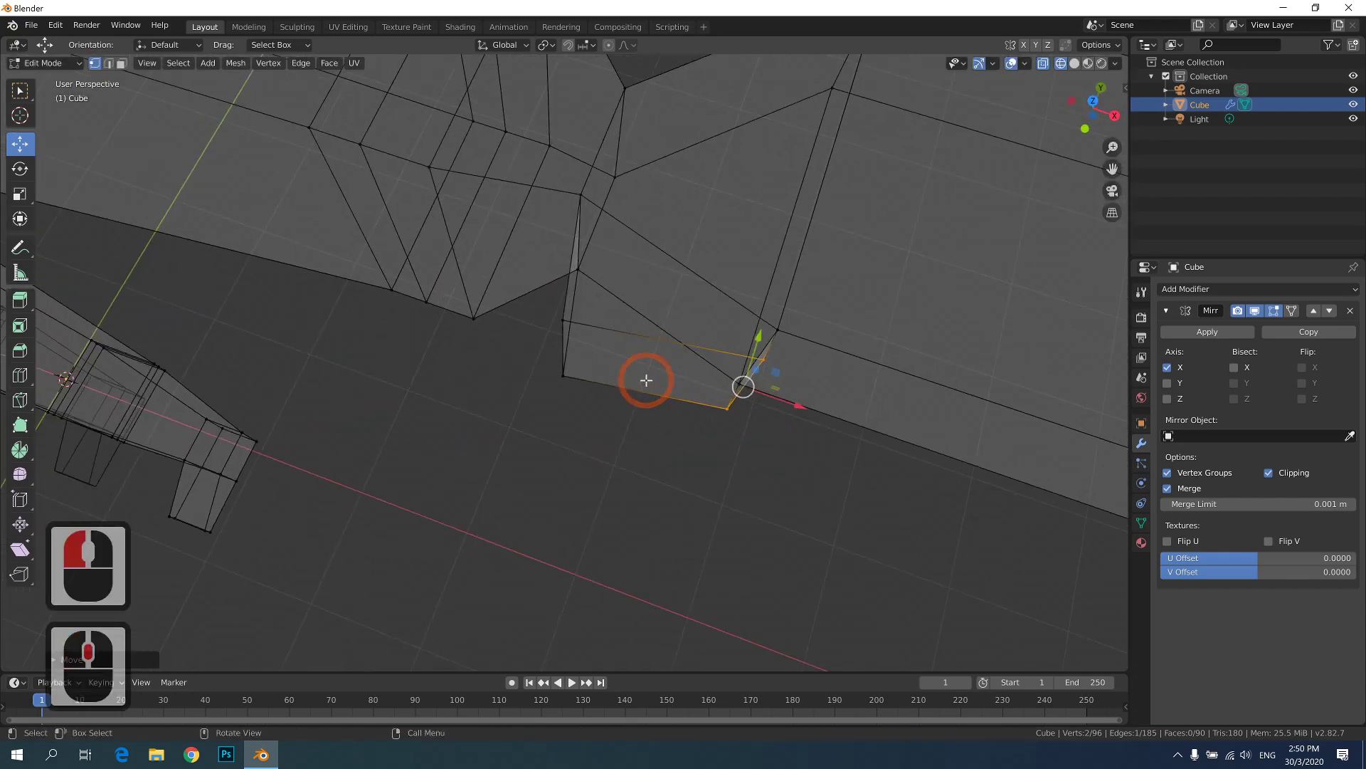
left_click(646, 380)
left_click(1061, 65)
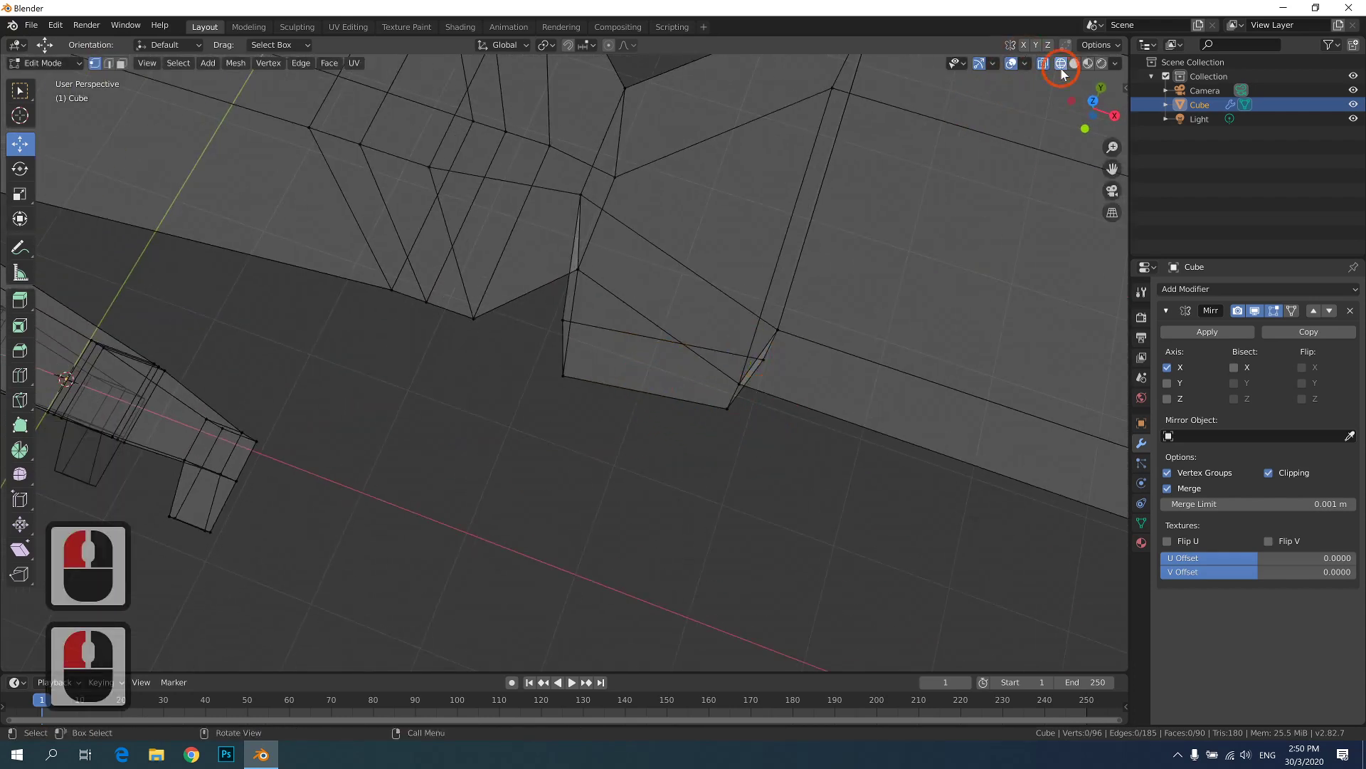
left_click(1086, 64)
left_click(954, 145)
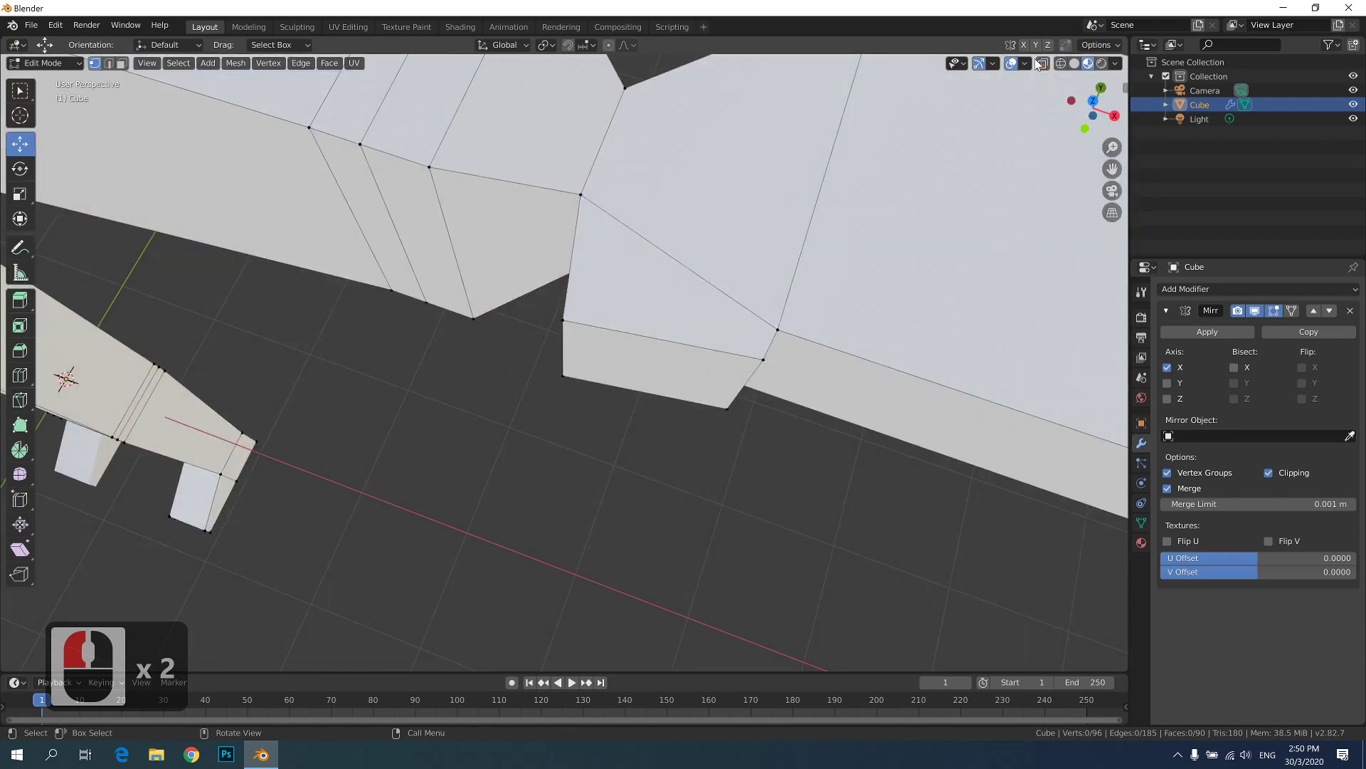
left_click(1061, 64)
left_click(798, 109)
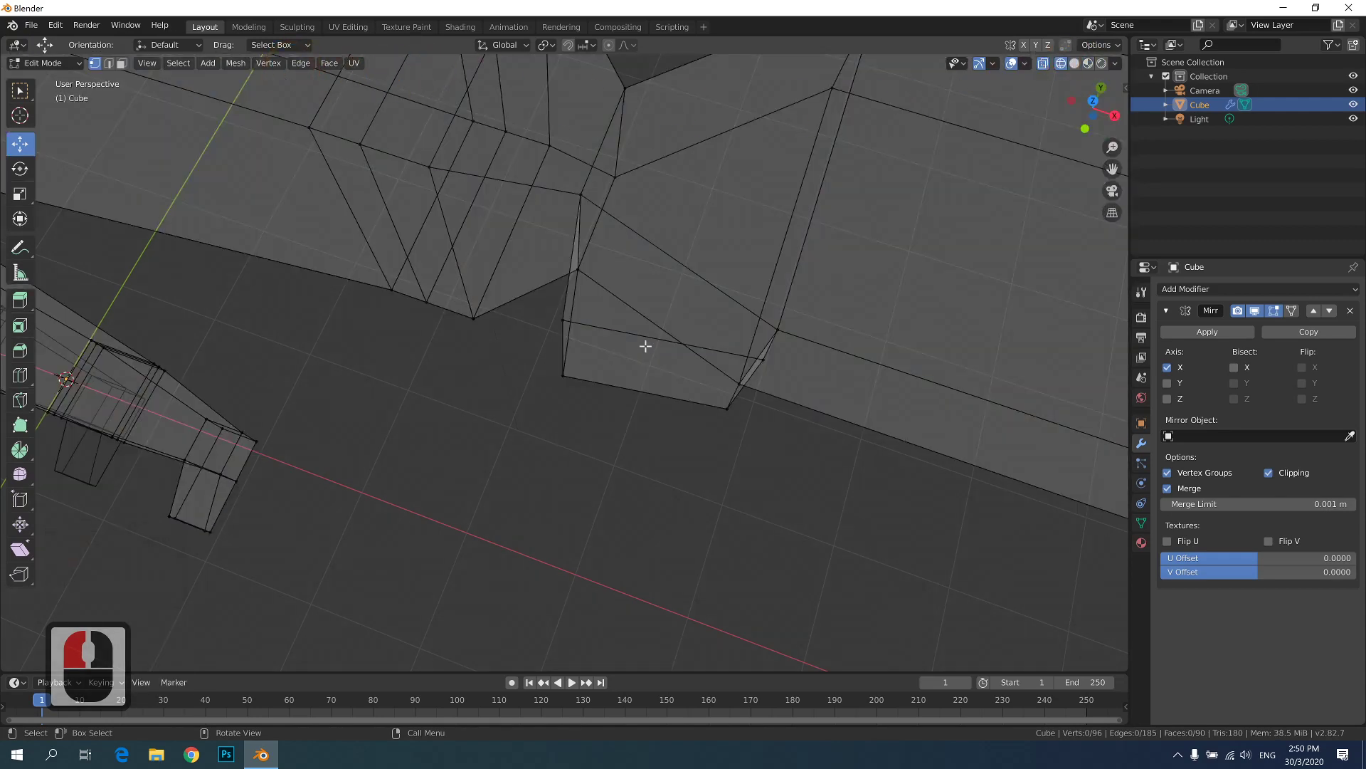
- Extrude the thumb stub's end face outward about 0.09 m
key("3")
left_click(701, 400)
scroll(694, 398, "down", 2)
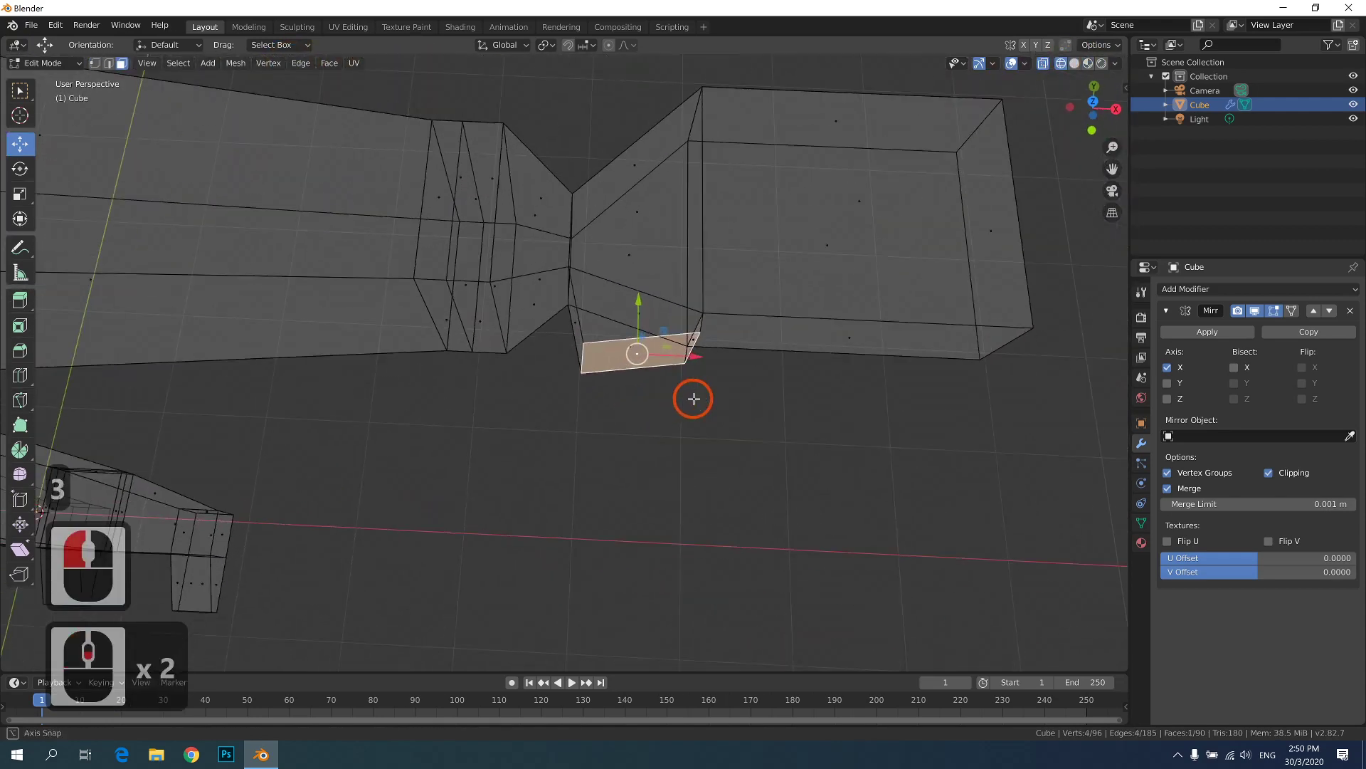
middle_click_drag(693, 399, 674, 364)
key("e")
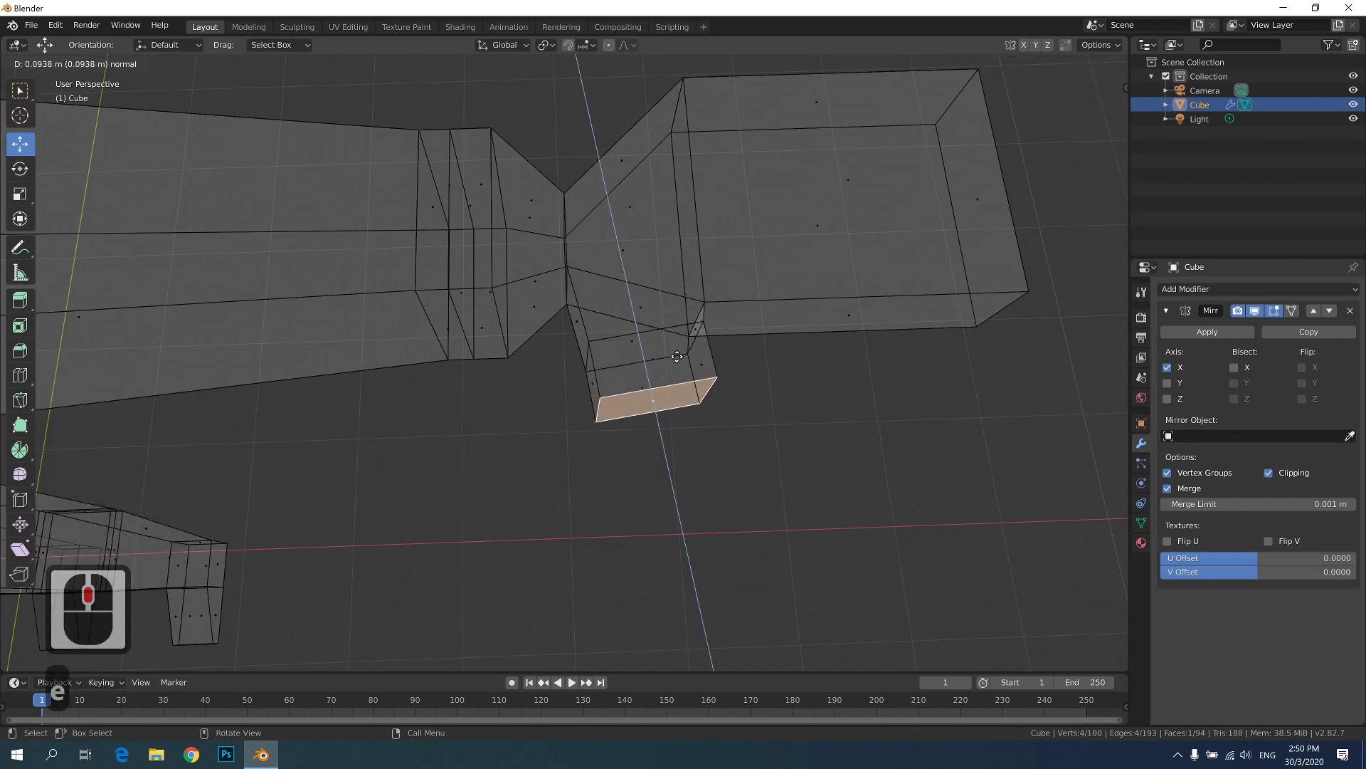
left_click(677, 356)
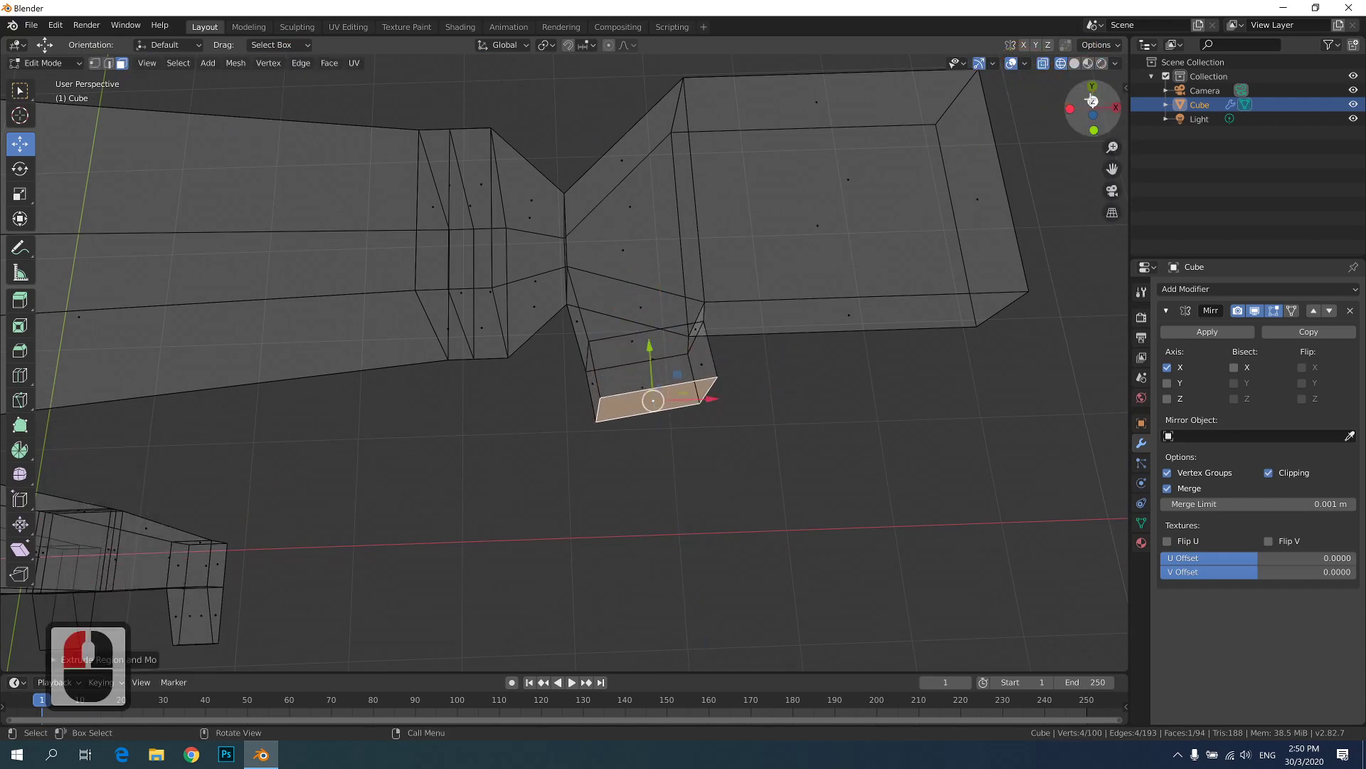
- Rotate the thumb's end face about 49° and offset it toward the fingertips, and extrude one more segment from it
left_click(1092, 101)
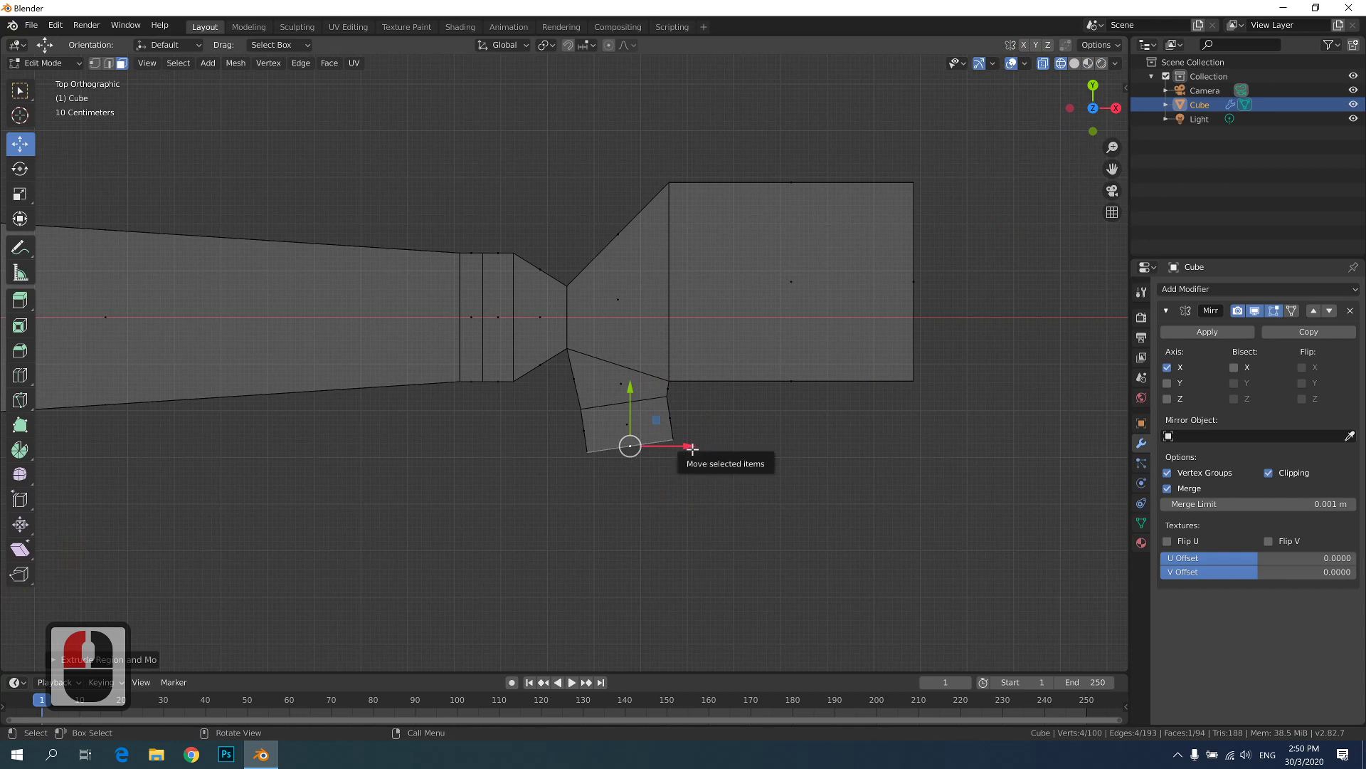
key("r")
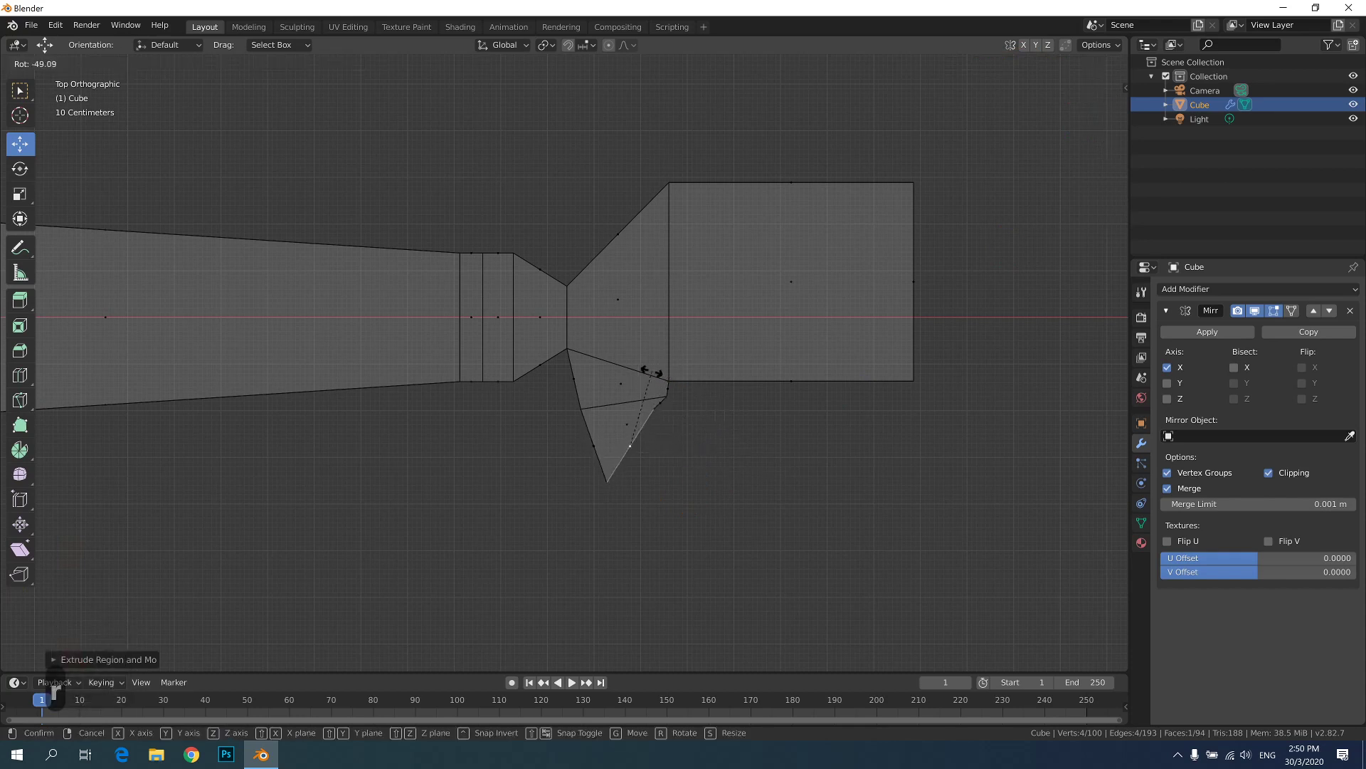
left_click(651, 371)
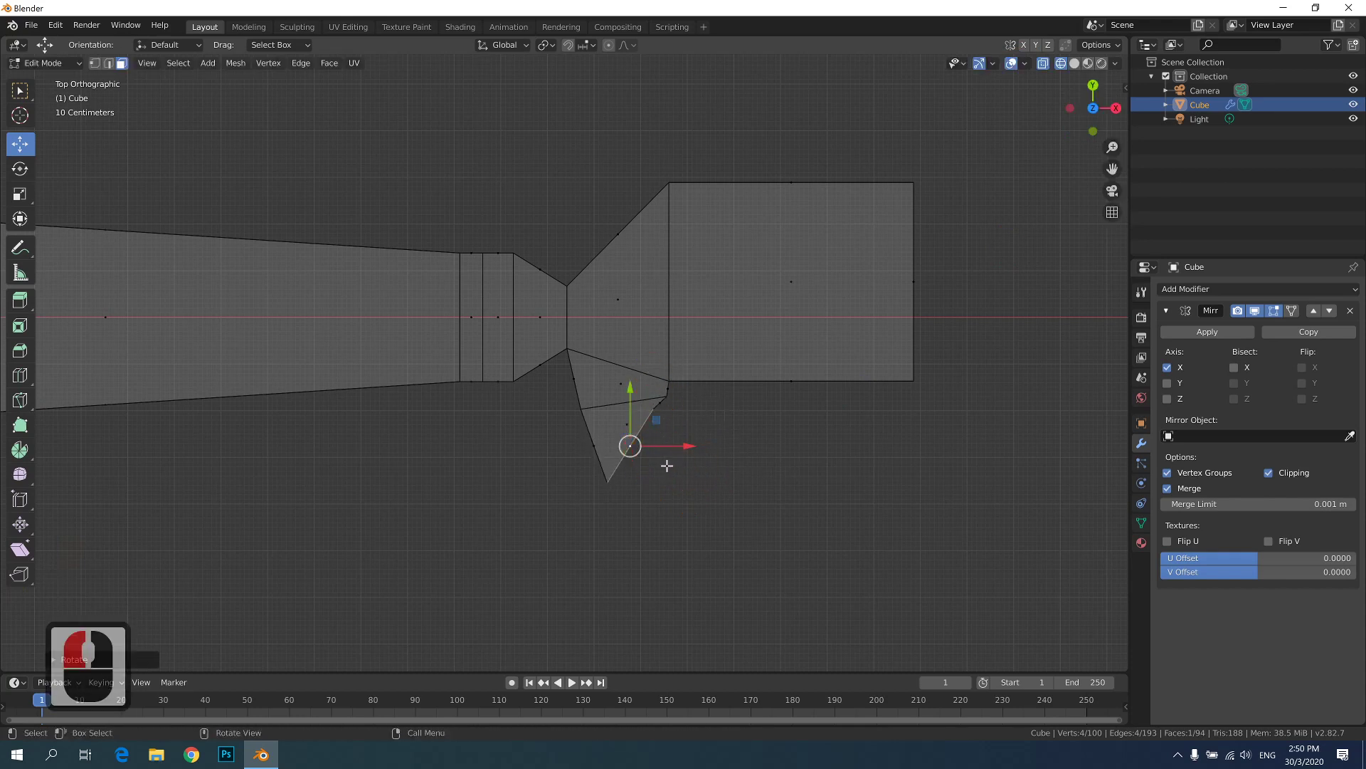
key("g")
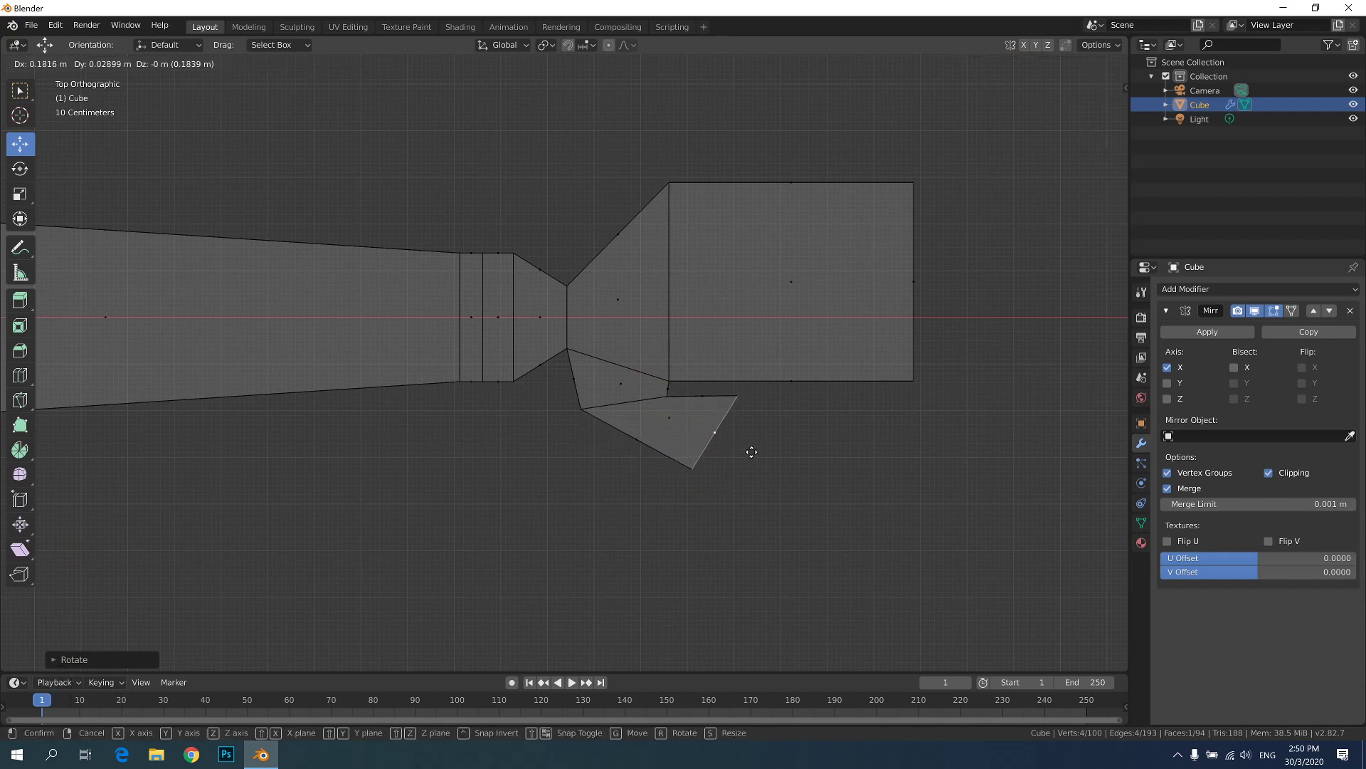
left_click(719, 456)
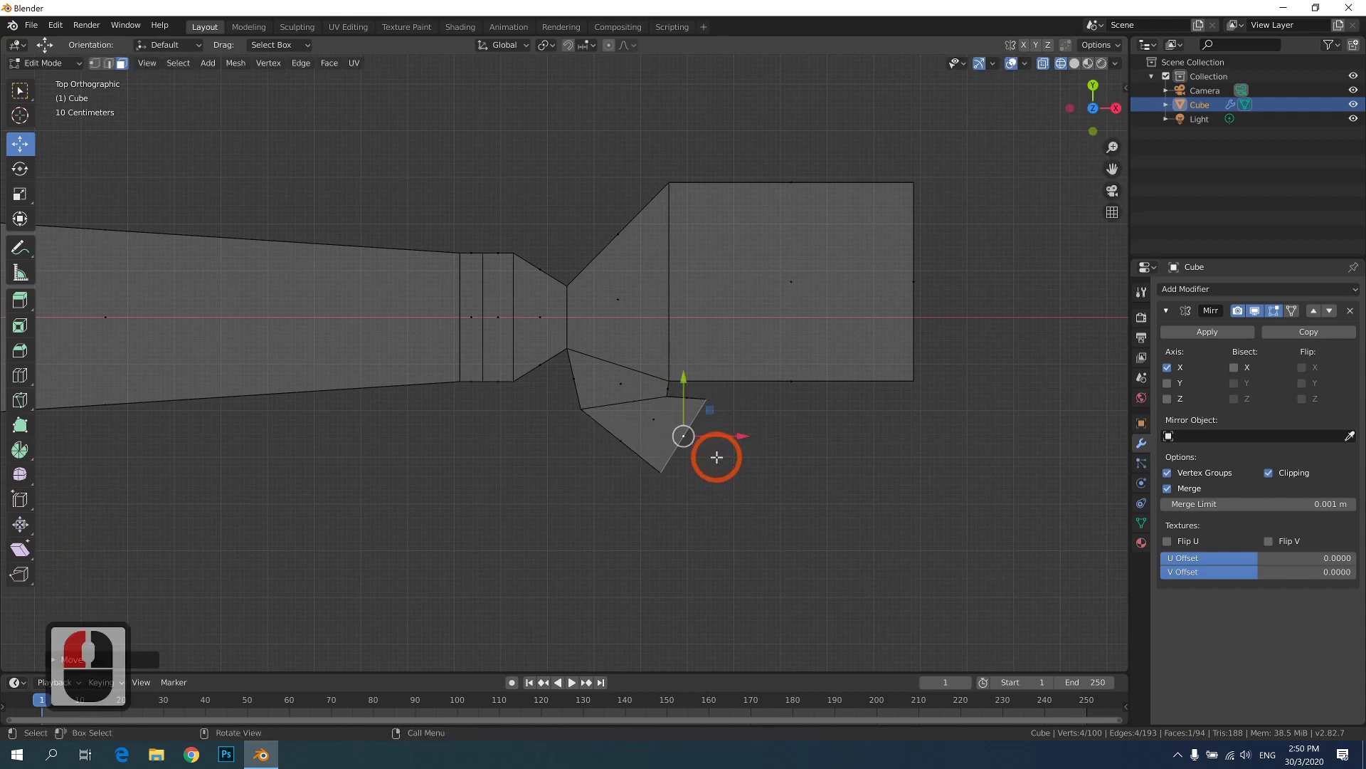
key("e")
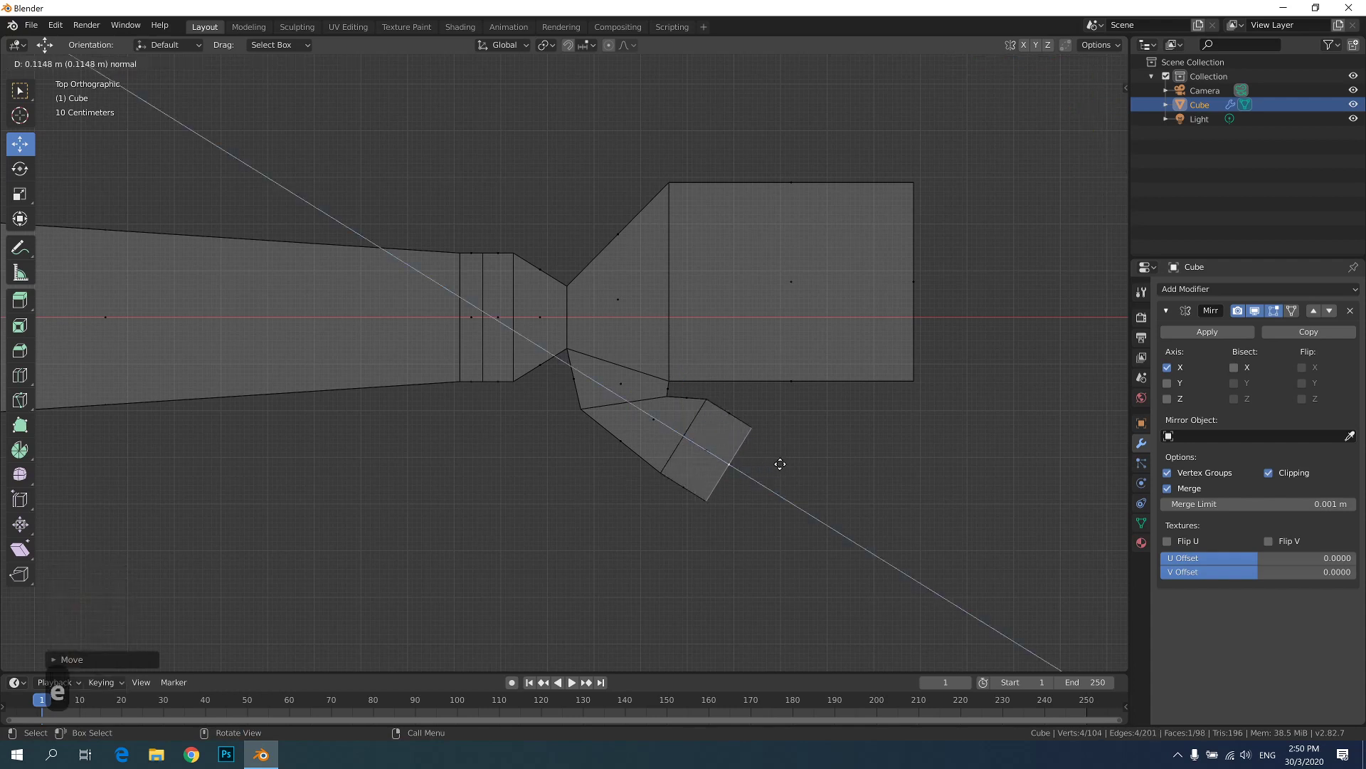
left_click(762, 459)
- Move the outer vertices of the thumb's base segment along X toward the fingertips
scroll(801, 470, "up", 1)
scroll(801, 472, "up", 1)
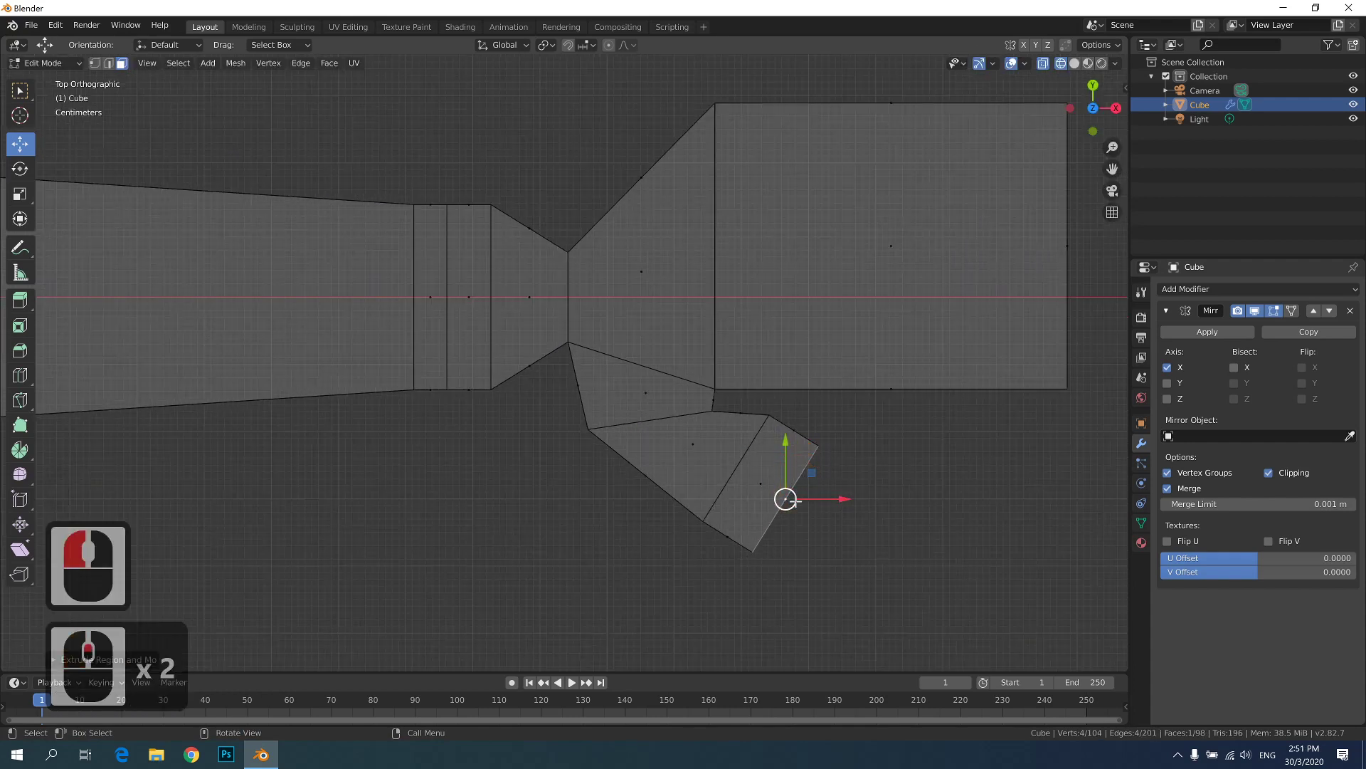
middle_click_drag(800, 498, 720, 456, "shift")
left_click(95, 63)
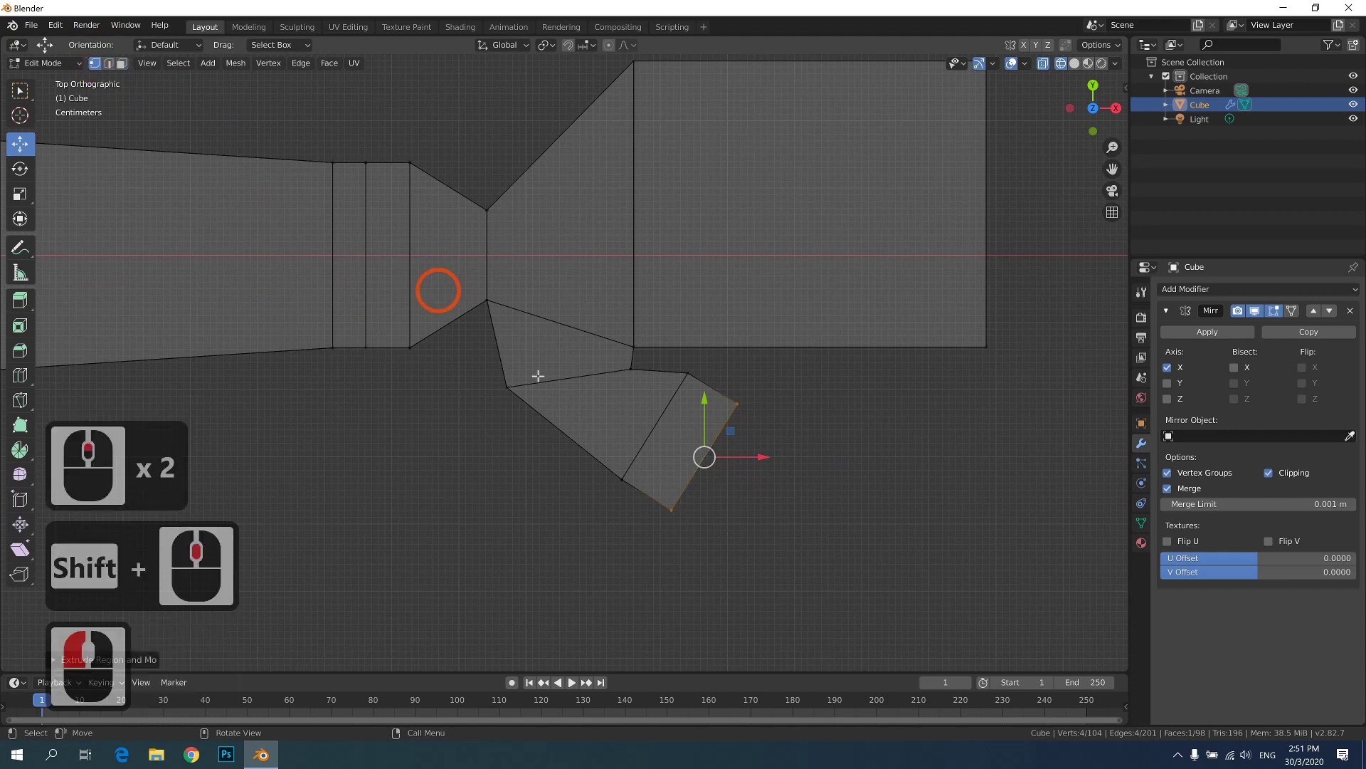
left_click(530, 392)
left_click_drag(565, 395, 604, 383)
- Reposition the outer vertices of the thumb's tip and middle joint toward the fingertips and closer to the palm
left_click_drag(671, 446, 597, 491)
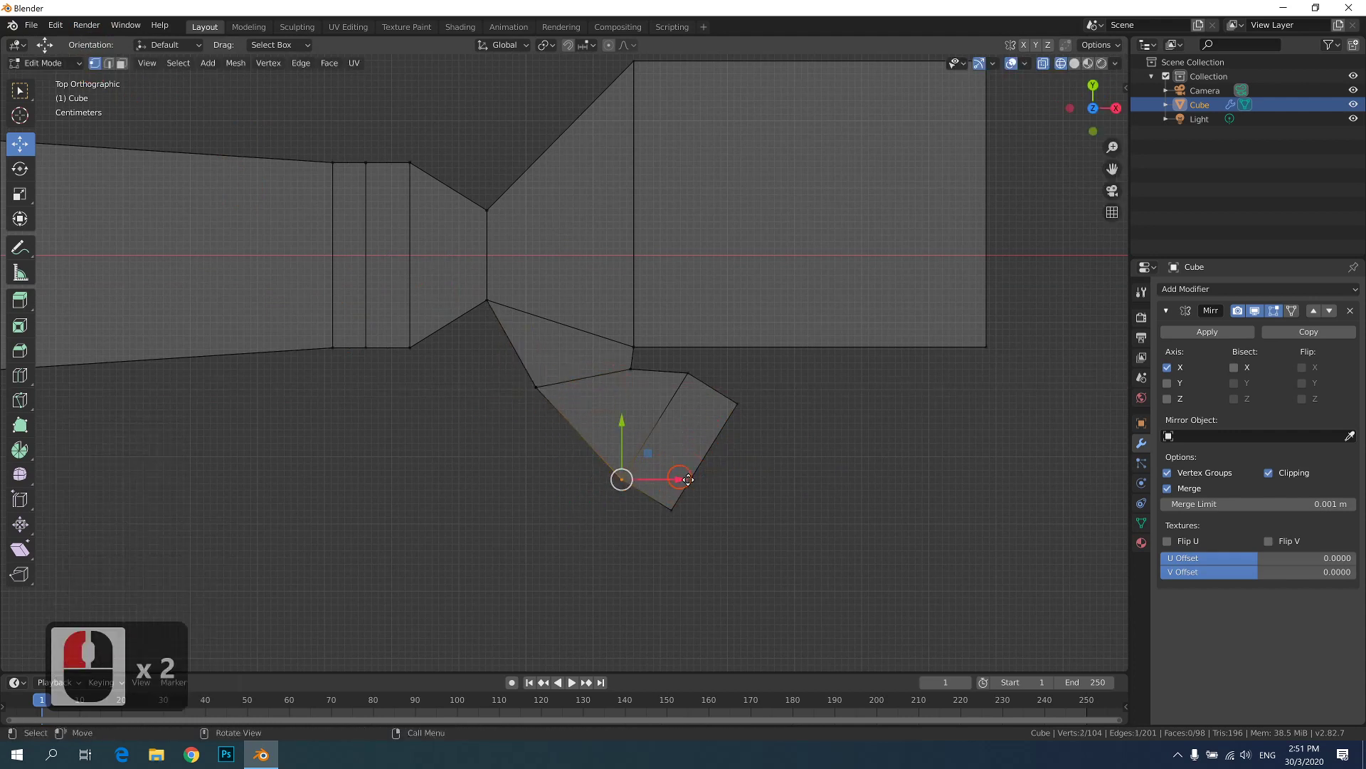
left_click_drag(688, 479, 837, 485)
left_click(631, 533)
left_click_drag(764, 447, 794, 406)
left_click(635, 484)
left_click_drag(636, 425, 676, 377)
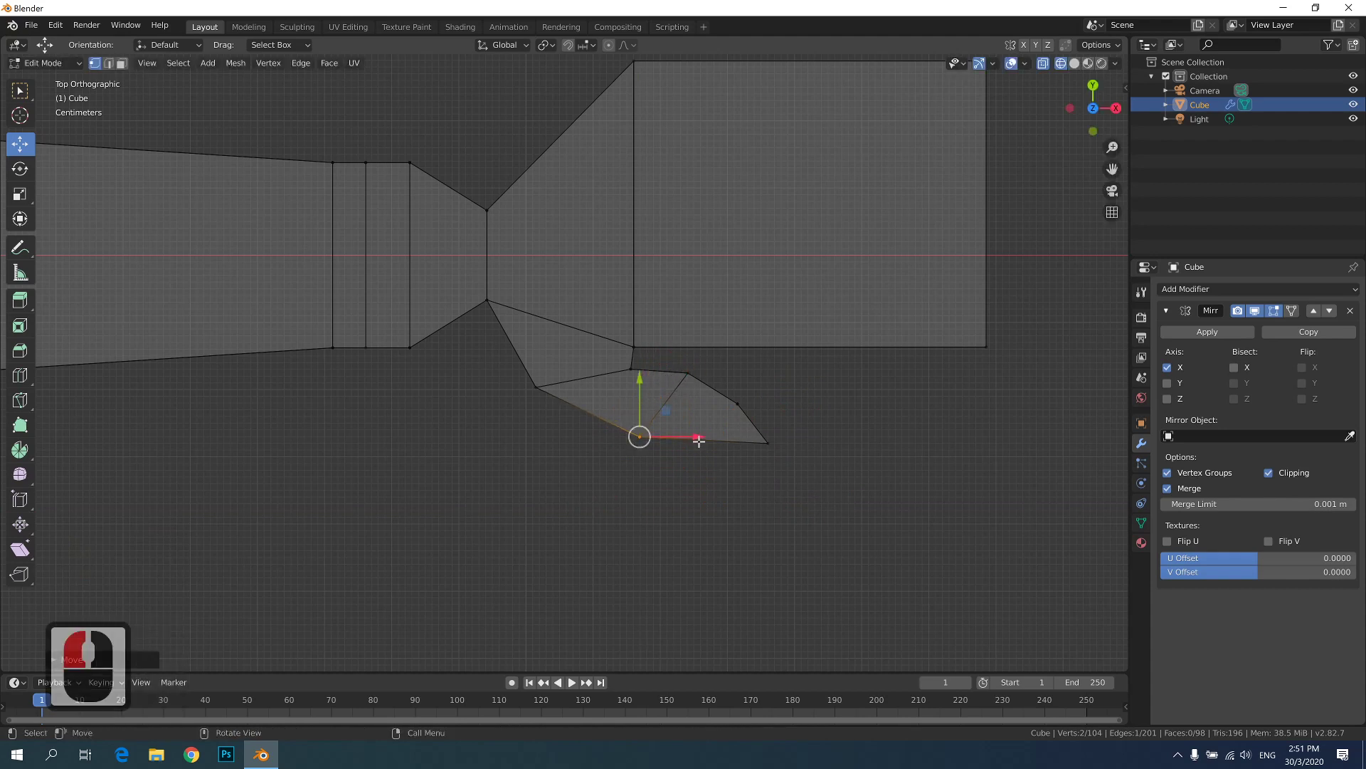
left_click_drag(698, 441, 726, 430)
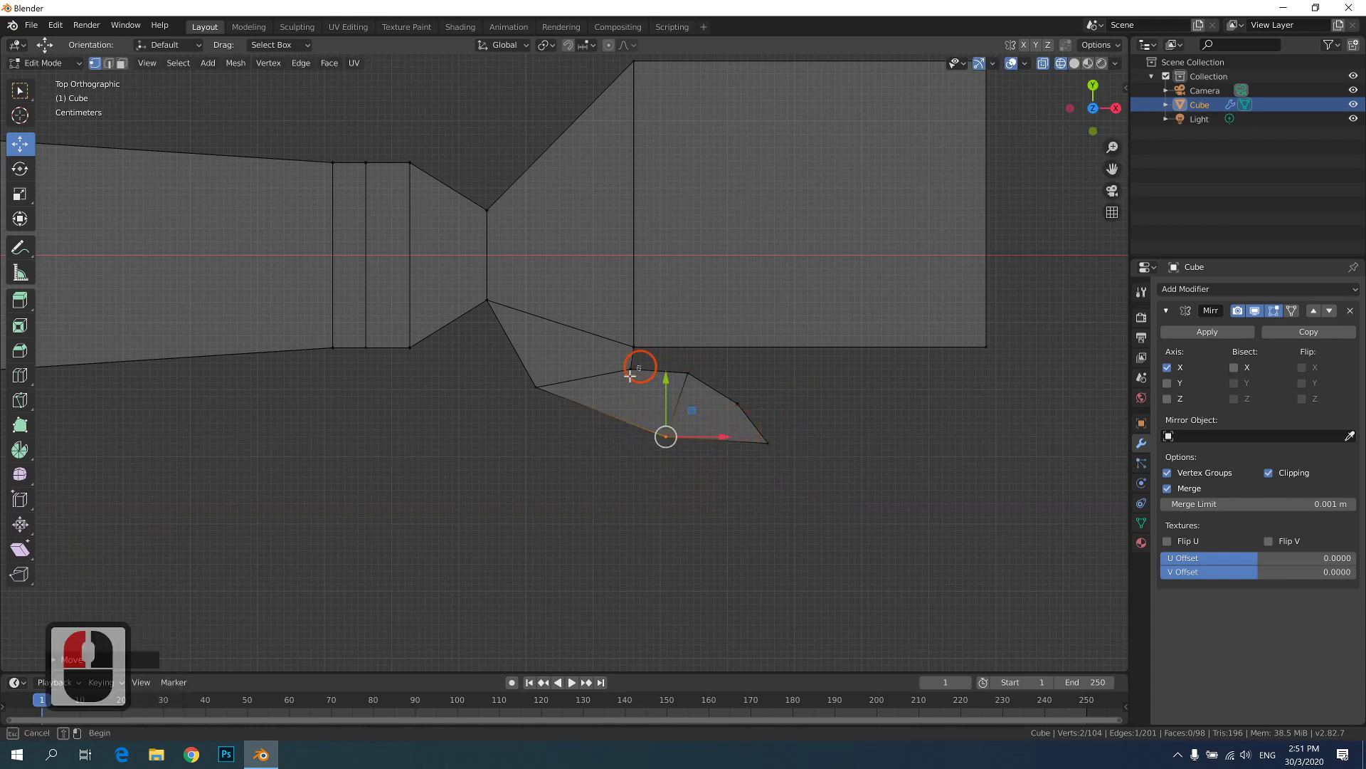
- Move the thumb's inner base vertices and its outer vertices slightly toward the fingertips to smooth its outline
left_click(632, 368)
left_click_drag(656, 372, 700, 368)
left_click(713, 420)
left_click_drag(794, 397, 622, 476)
left_click_drag(778, 430, 809, 419)
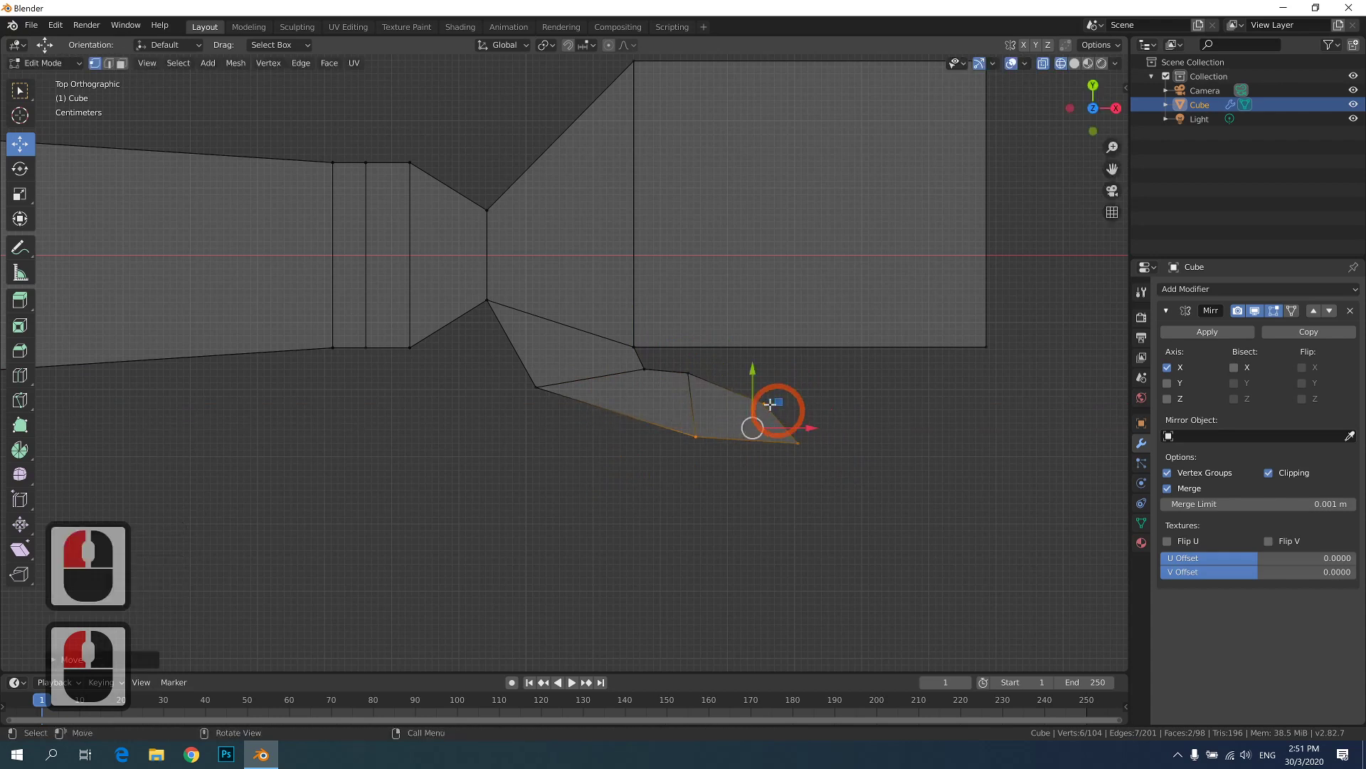
left_click_drag(754, 367, 755, 364)
left_click(836, 454)
- Taper the hand's side opposite the thumb by moving the fingertip corner vertices inward on X and Y and the knuckle vertices slightly inward
scroll(852, 527, "down", 2)
left_click(751, 495)
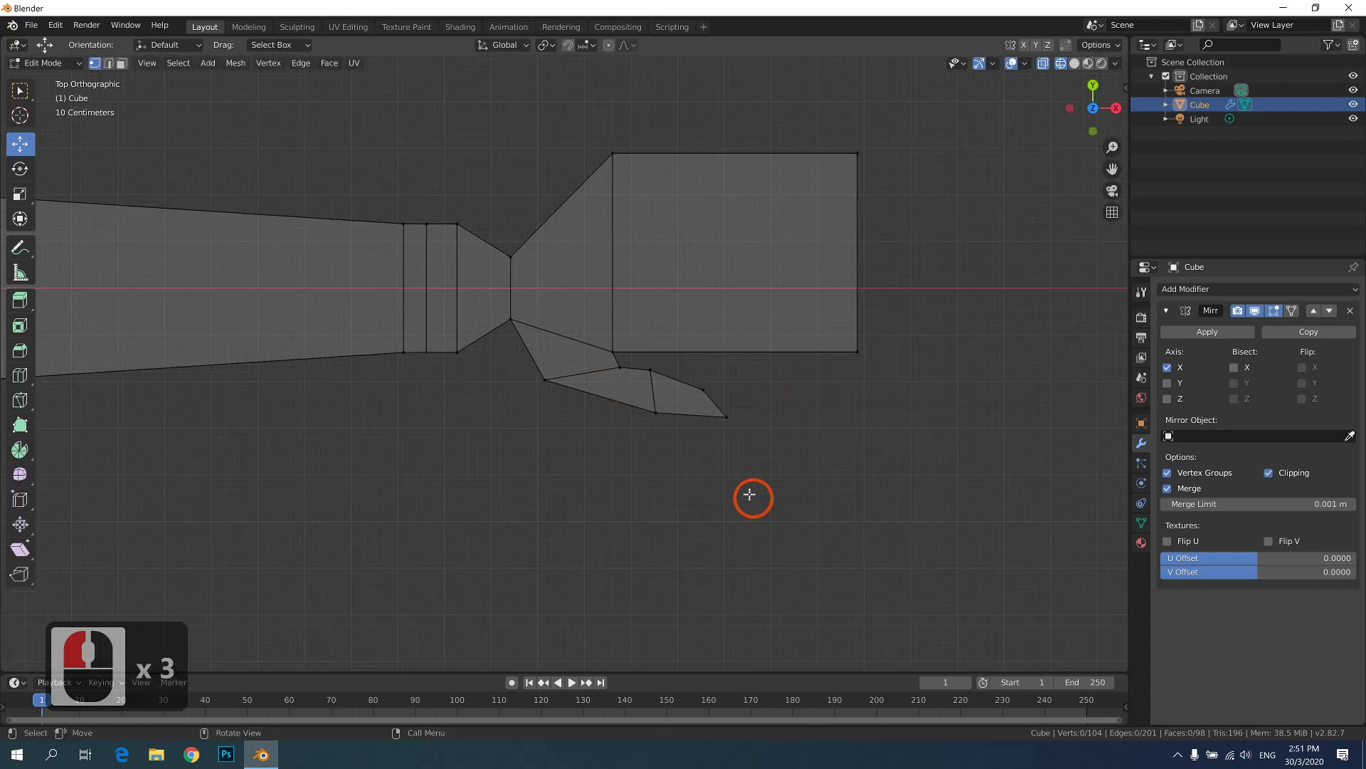
left_click_drag(844, 126, 884, 171)
left_click_drag(856, 99, 854, 132)
left_click_drag(899, 189, 861, 190)
left_click(587, 190)
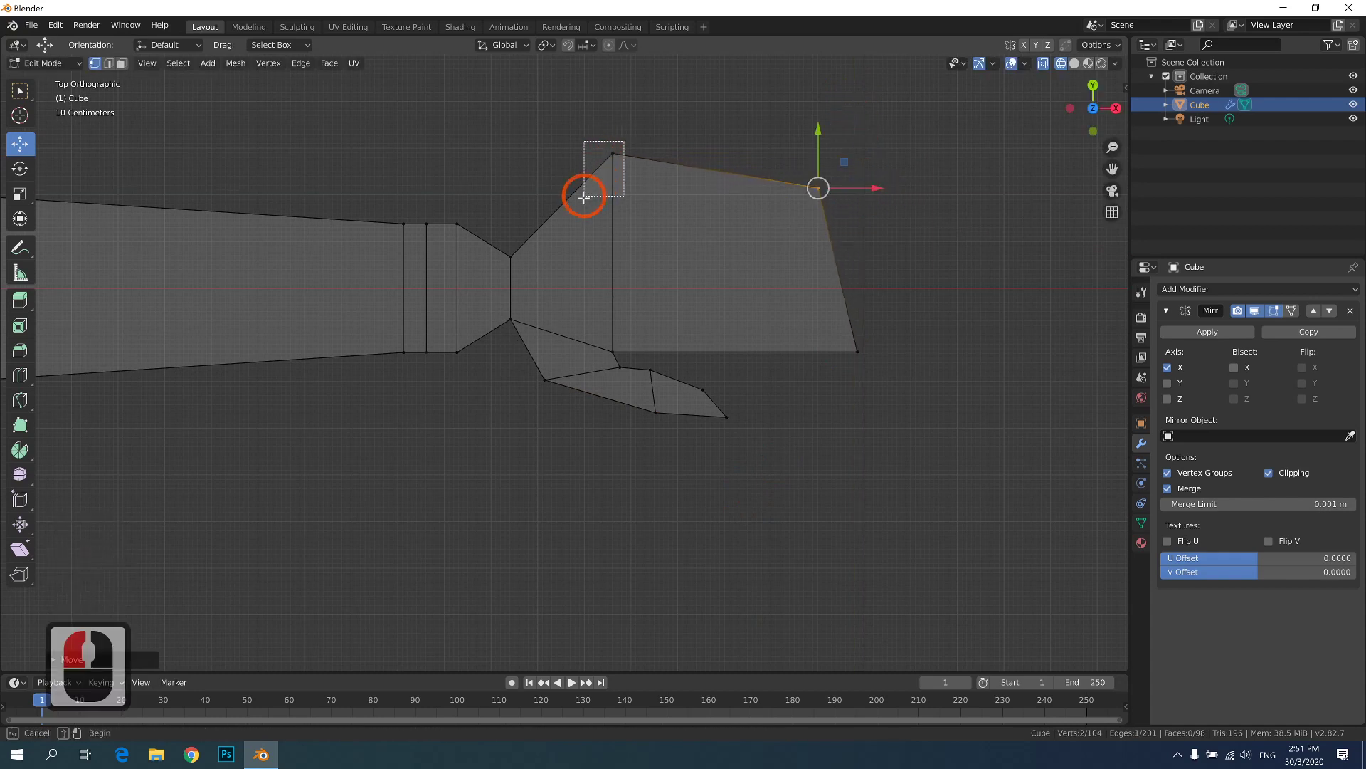
left_click_drag(619, 92, 625, 113)
- Examine the finished hand, arm and torso proportions from several angles
middle_click_drag(611, 210, 565, 282)
scroll(479, 329, "down", 5)
scroll(514, 243, "up", 2)
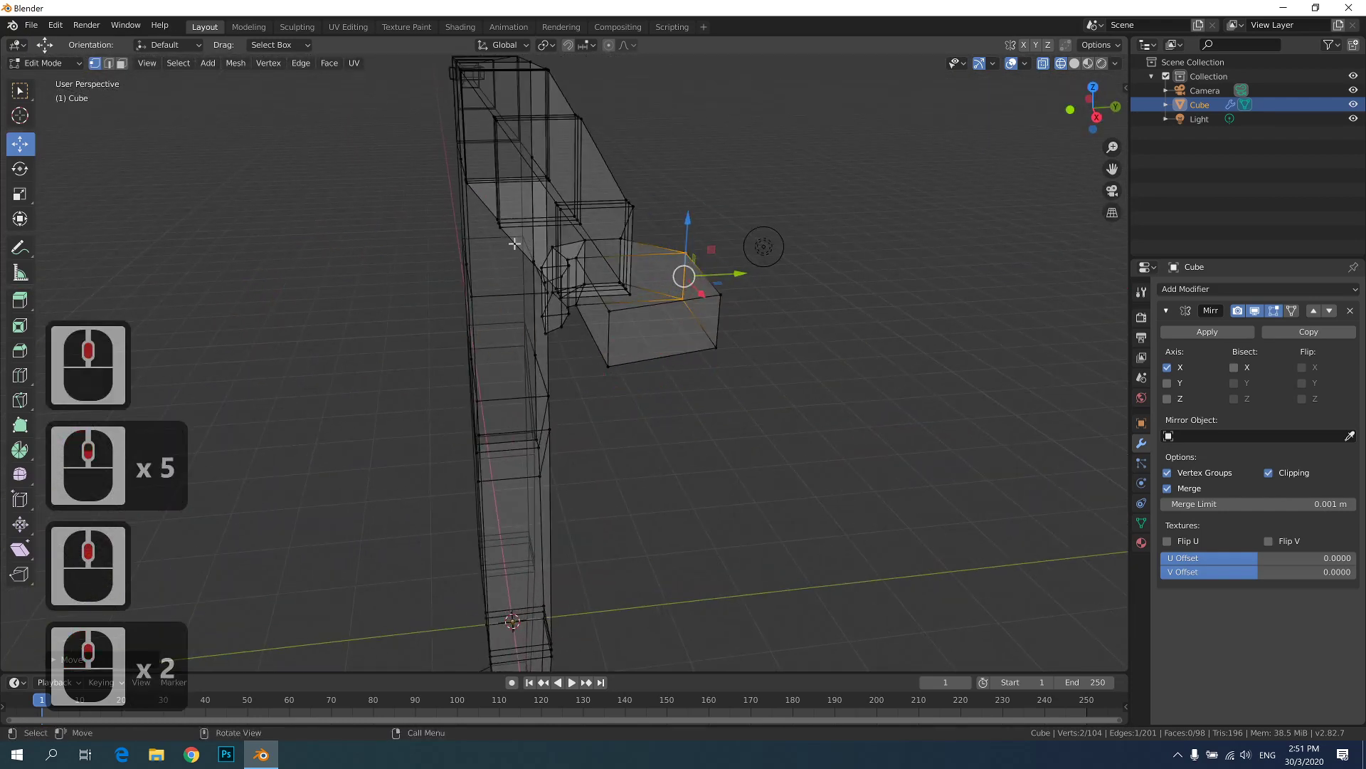
middle_click_drag(425, 238, 439, 274)
scroll(440, 274, "down", 4)
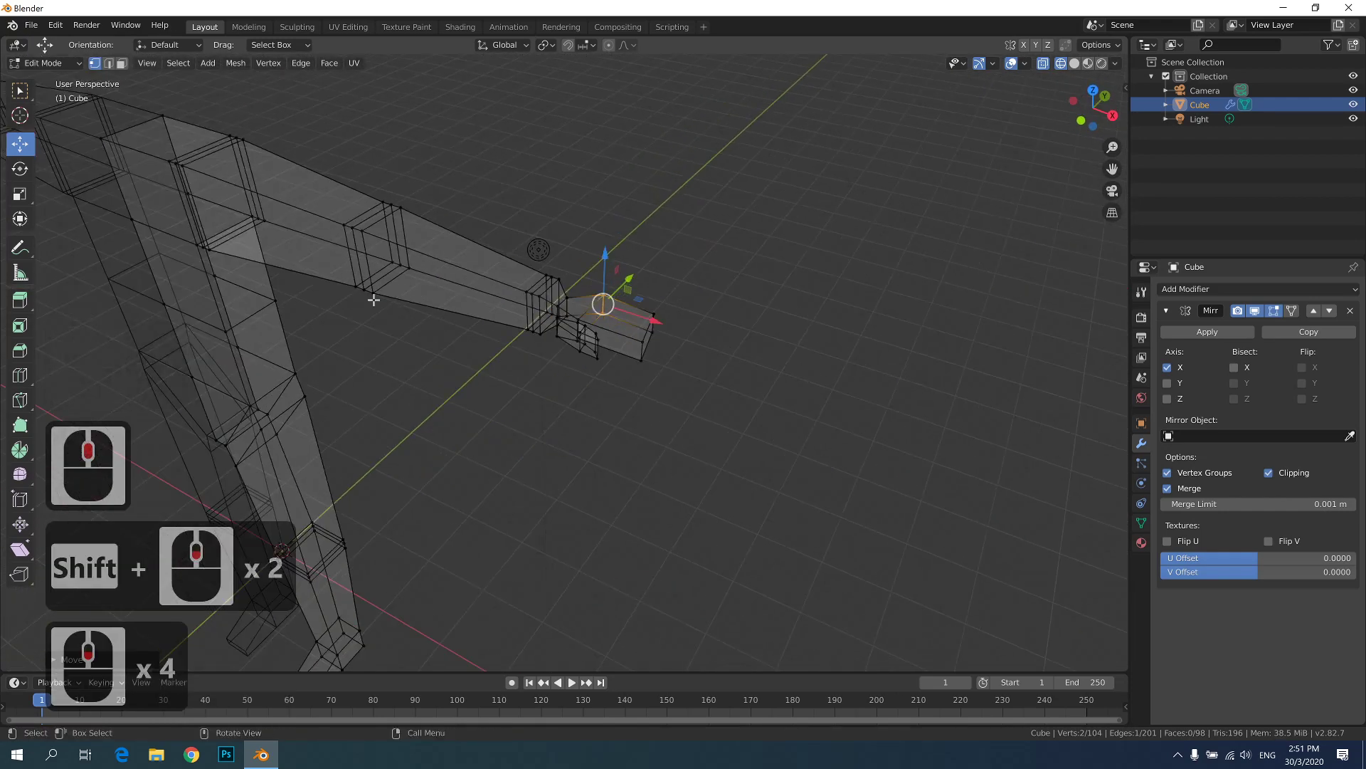
middle_click_drag(390, 338, 683, 445)
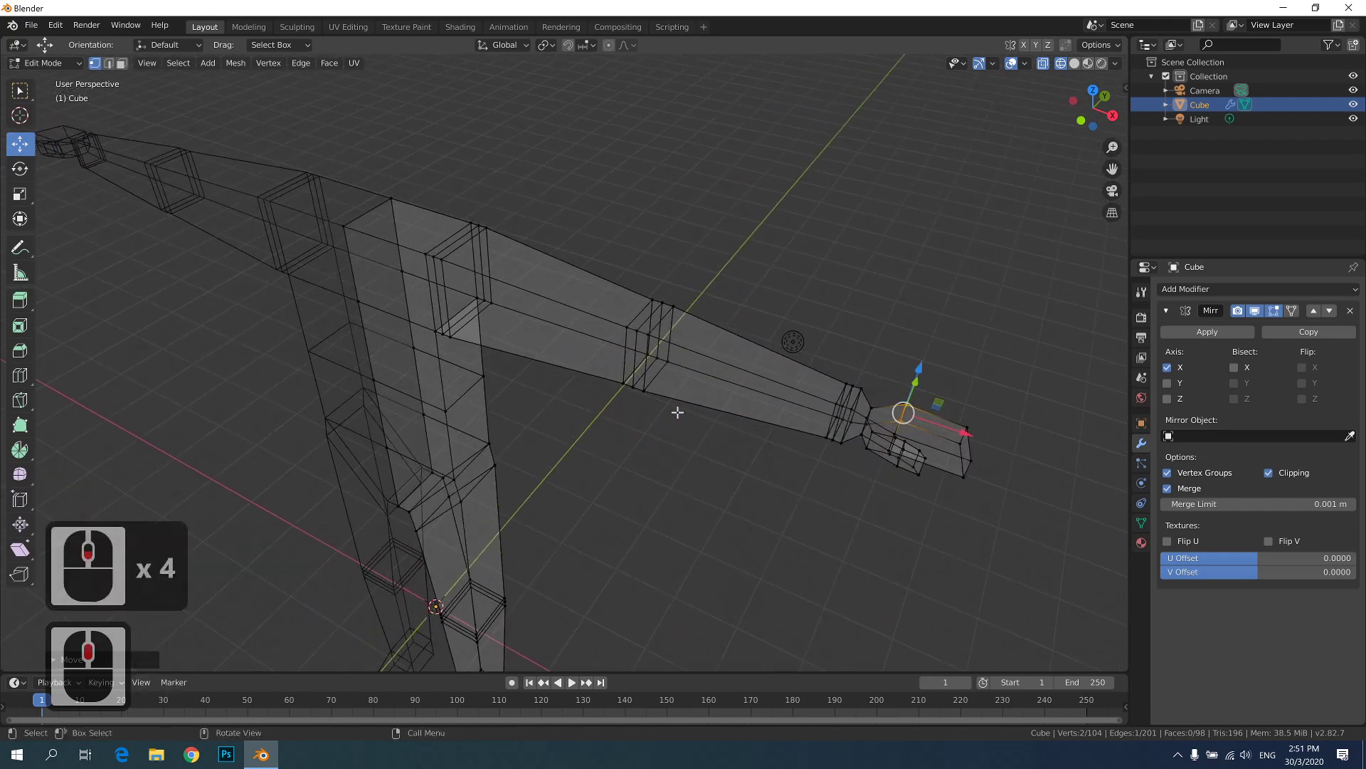
middle_click_drag(431, 414, 680, 299)
middle_click(600, 308, "shift")
middle_click_drag(829, 360, 790, 342)
scroll(790, 342, "down", 4)
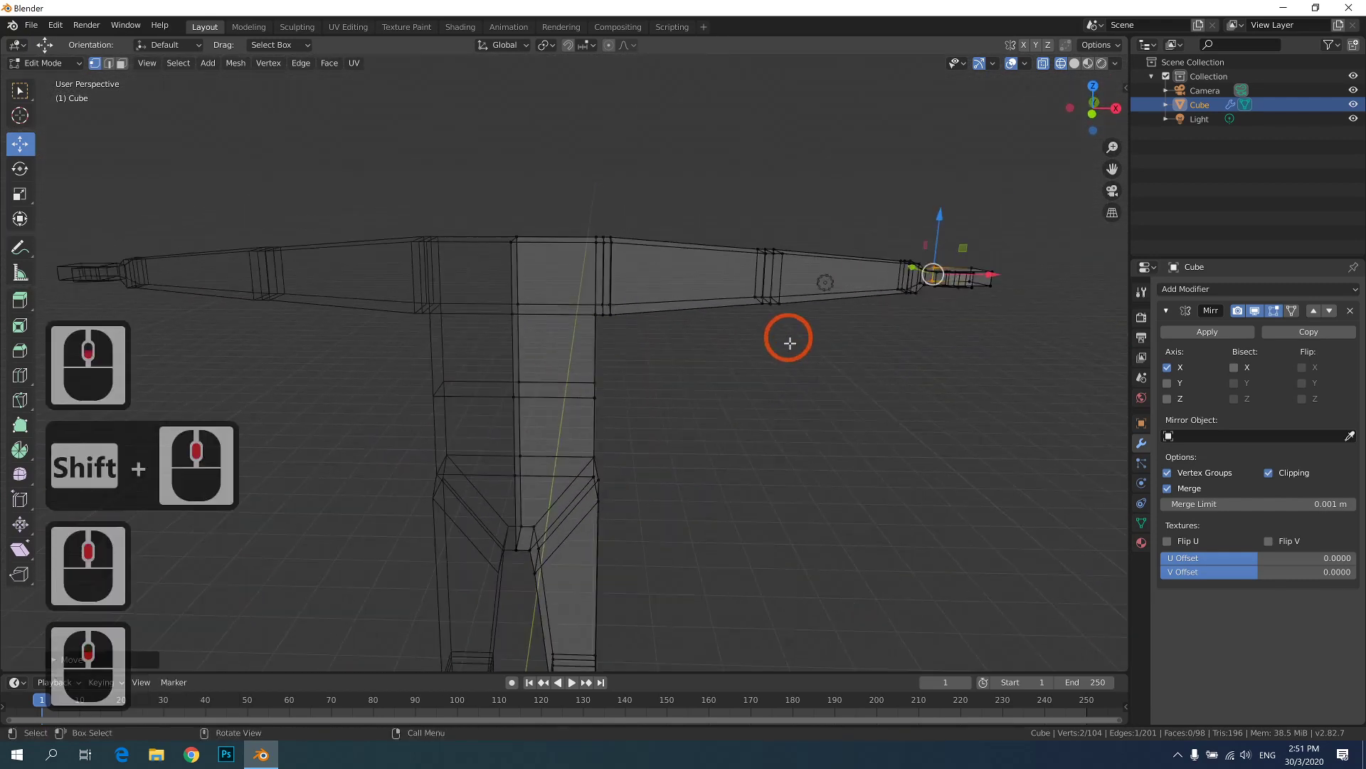
scroll(497, 342, "up", 7)
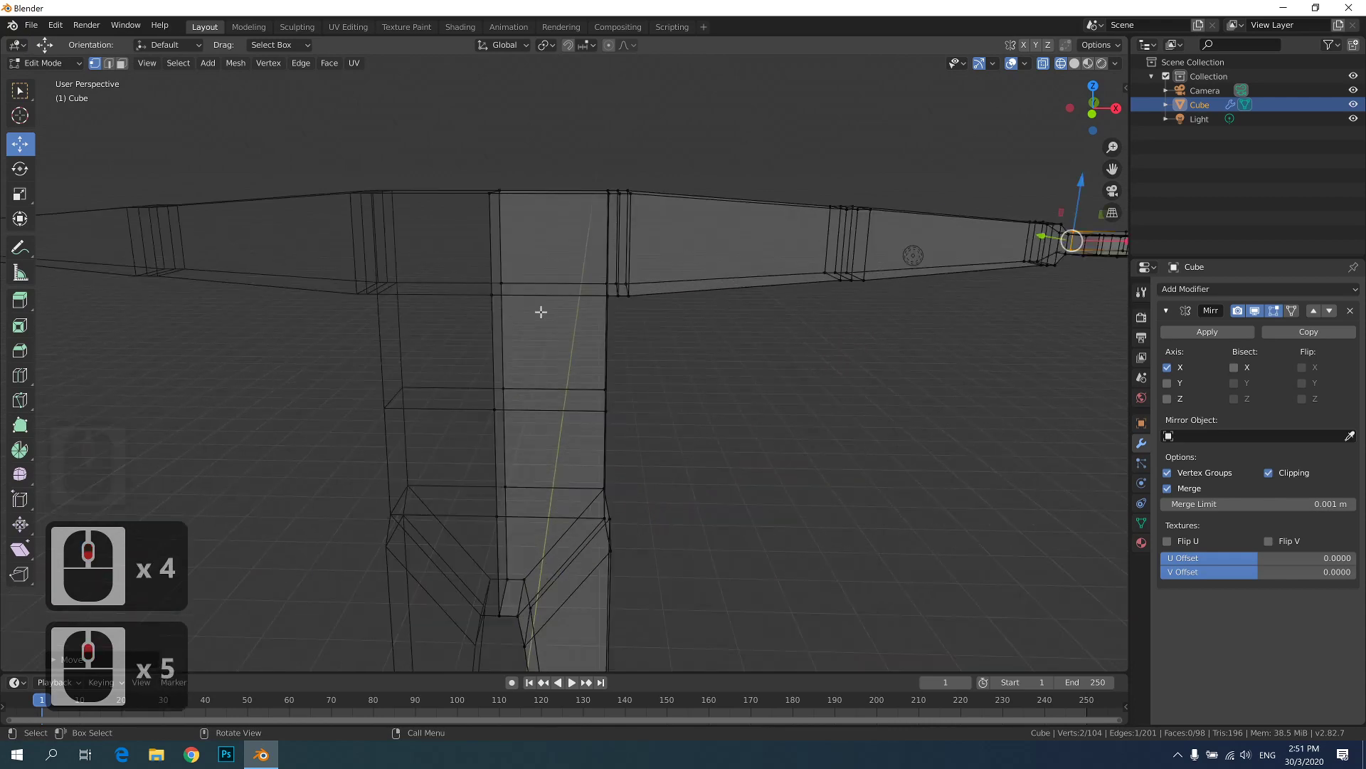
- Inset the torso's top face with Boundary off so the inset stays open along the mirror plane
middle_click_drag(508, 228, 610, 330, "shift")
middle_click_drag(565, 392, 603, 347)
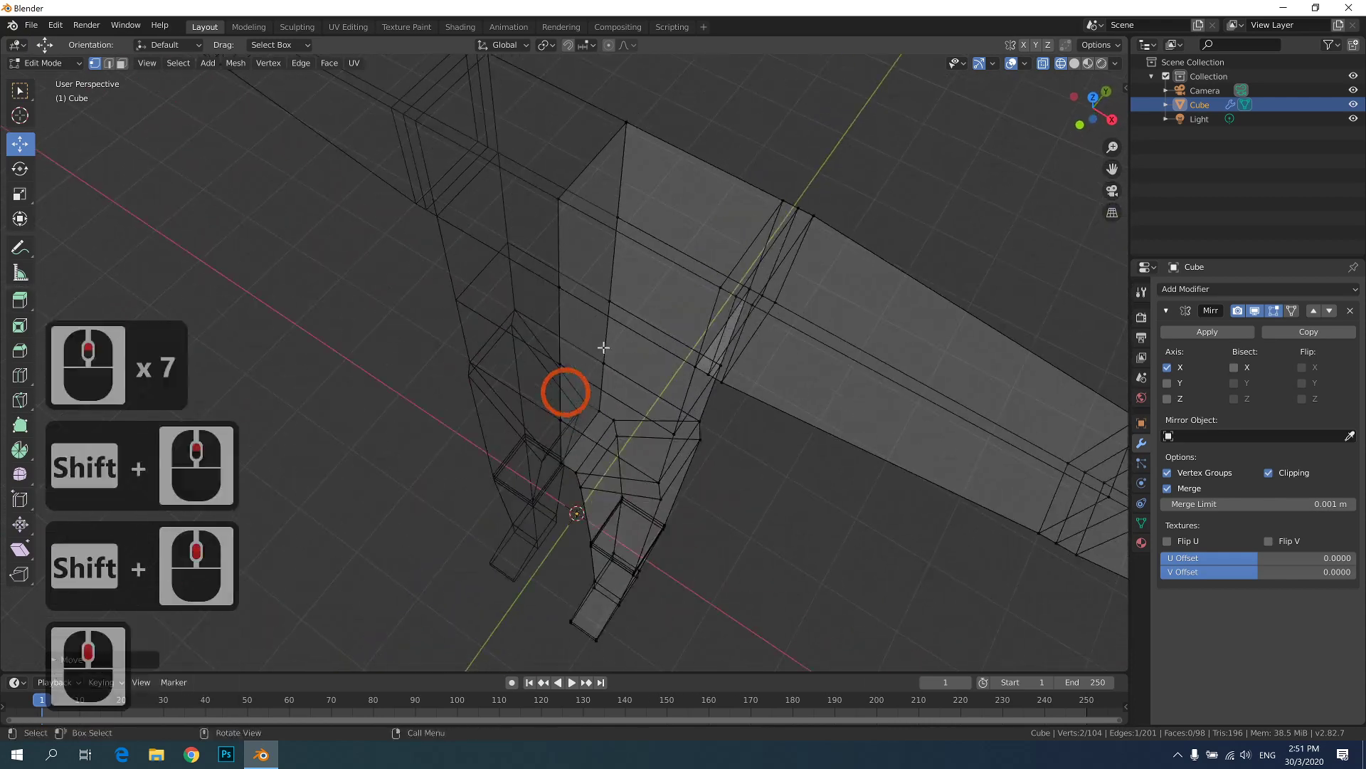
left_click(723, 206)
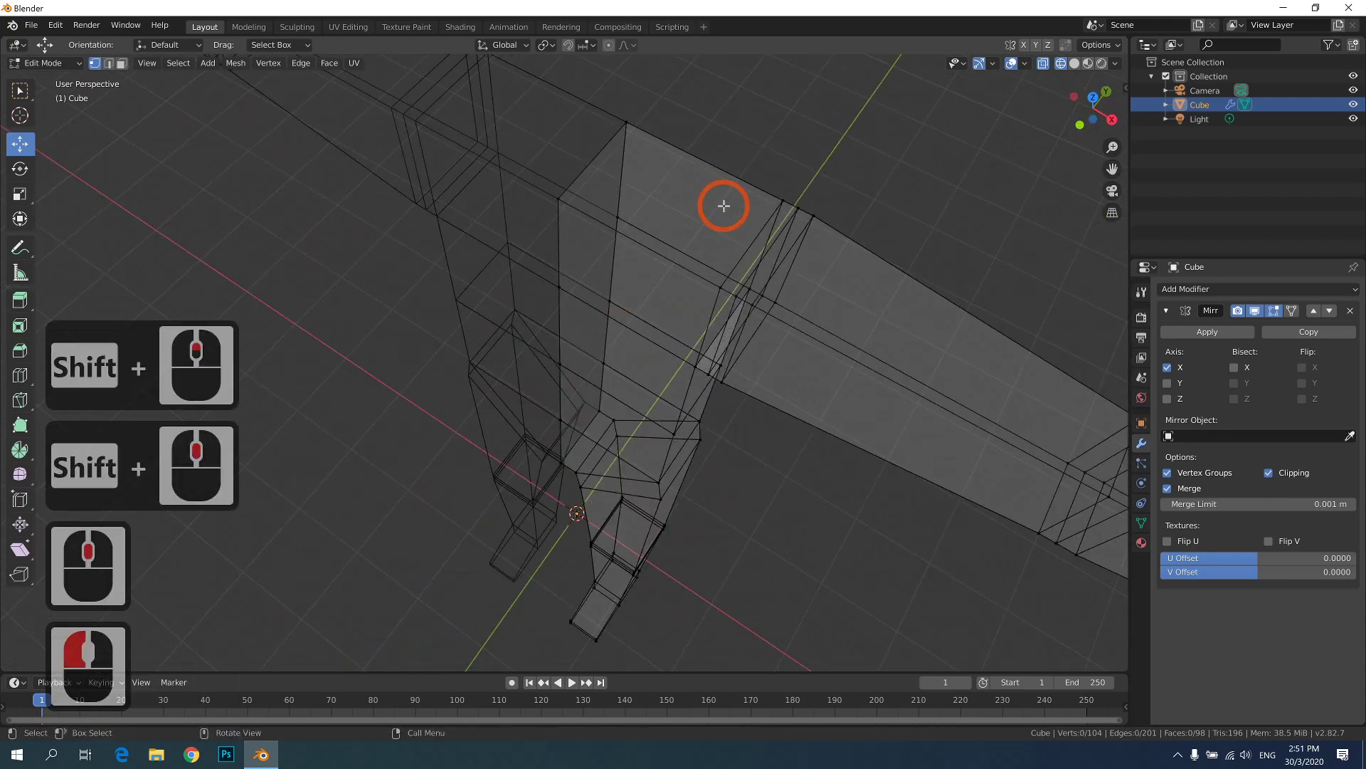
left_click(122, 62)
left_click(627, 181)
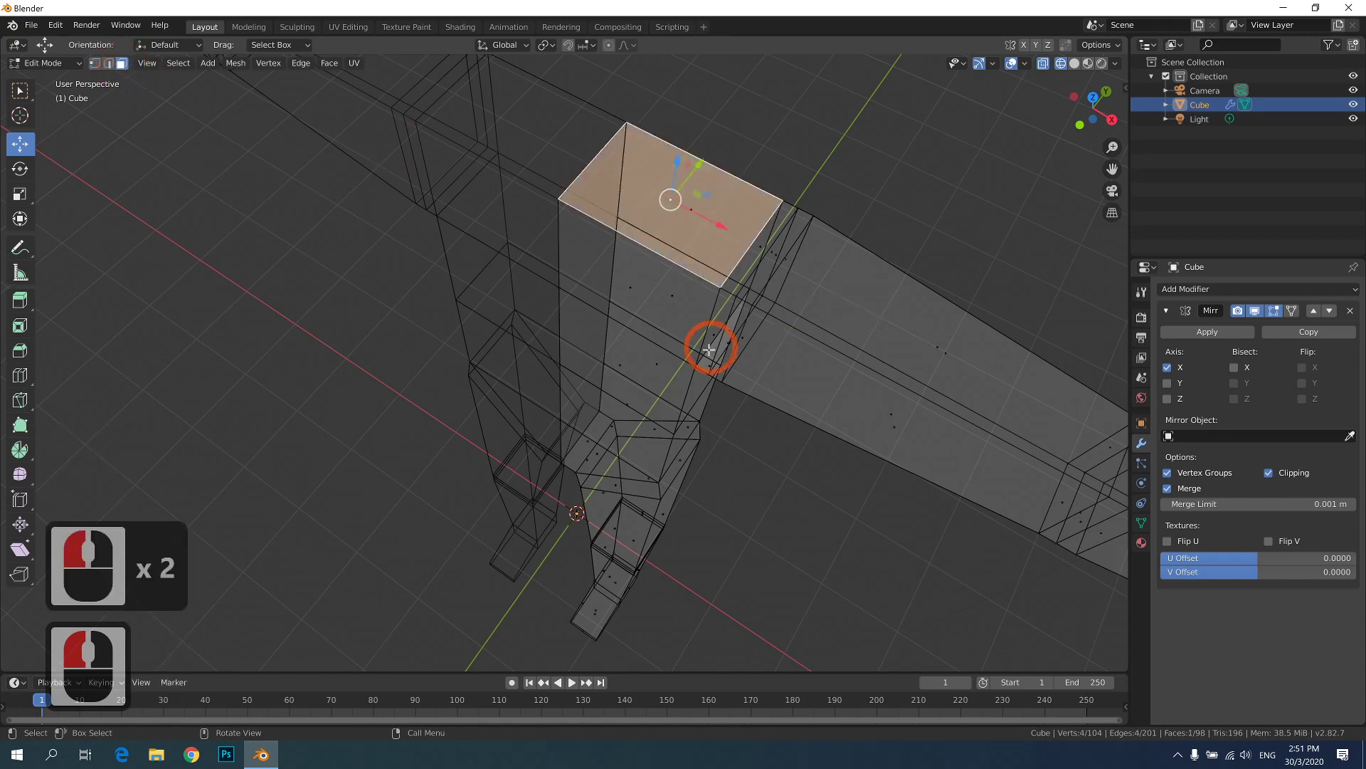
middle_click_drag(705, 353, 815, 254)
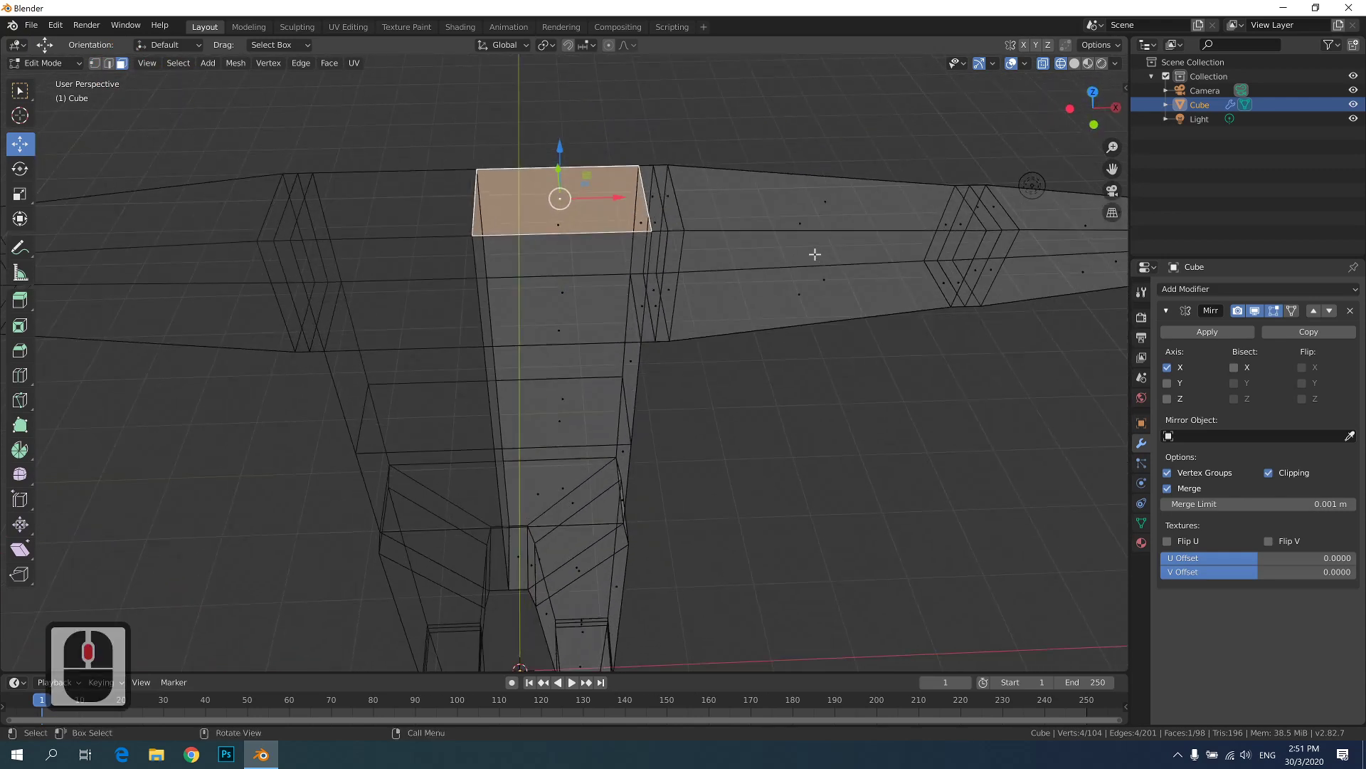
middle_click_drag(662, 197, 681, 320, "shift")
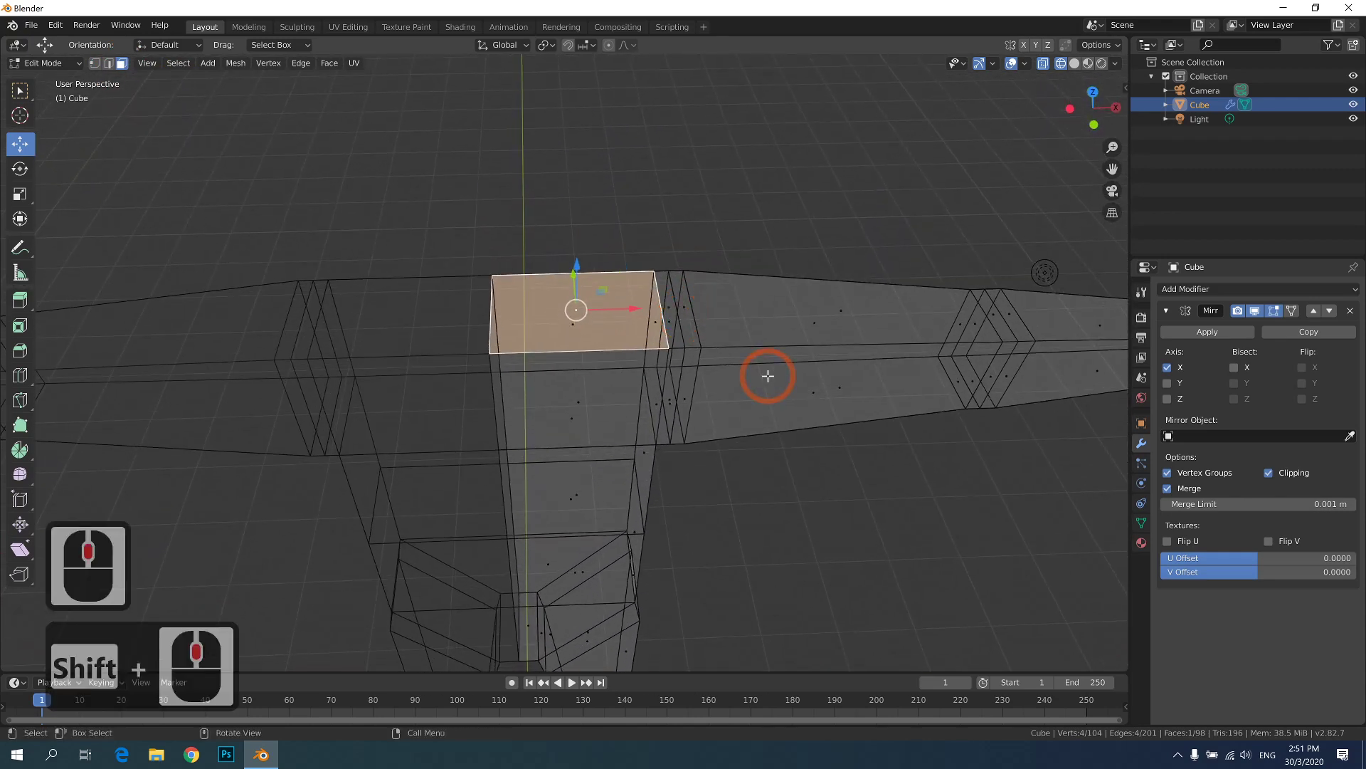
middle_click_drag(768, 372, 627, 343)
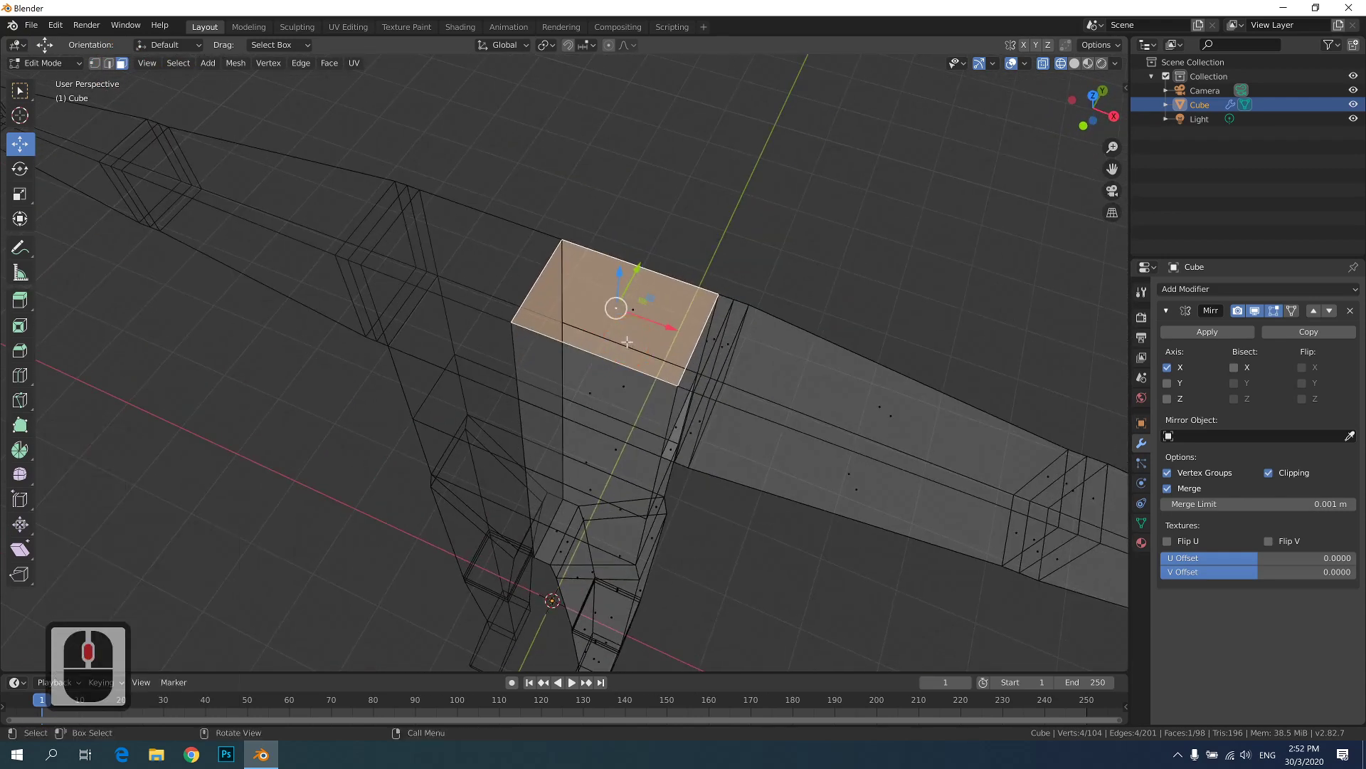
key("i")
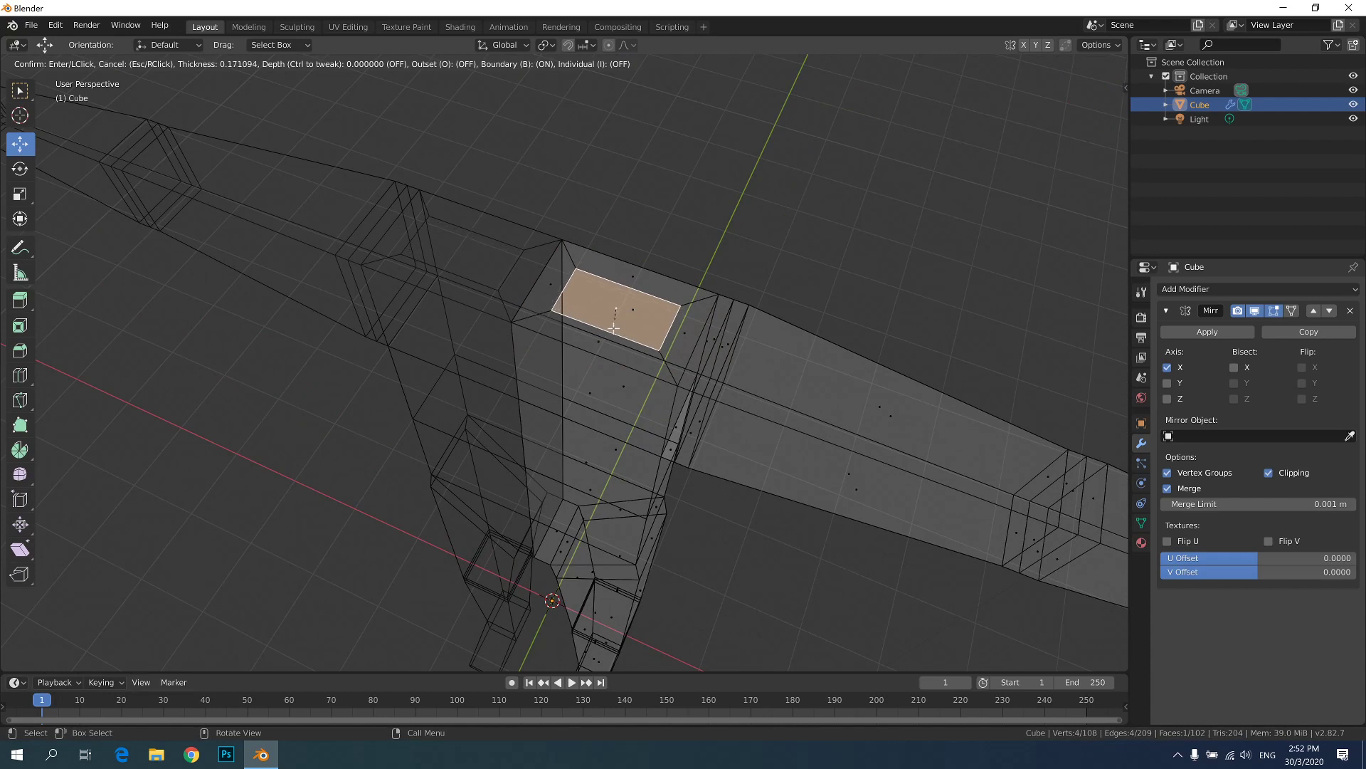
key("b")
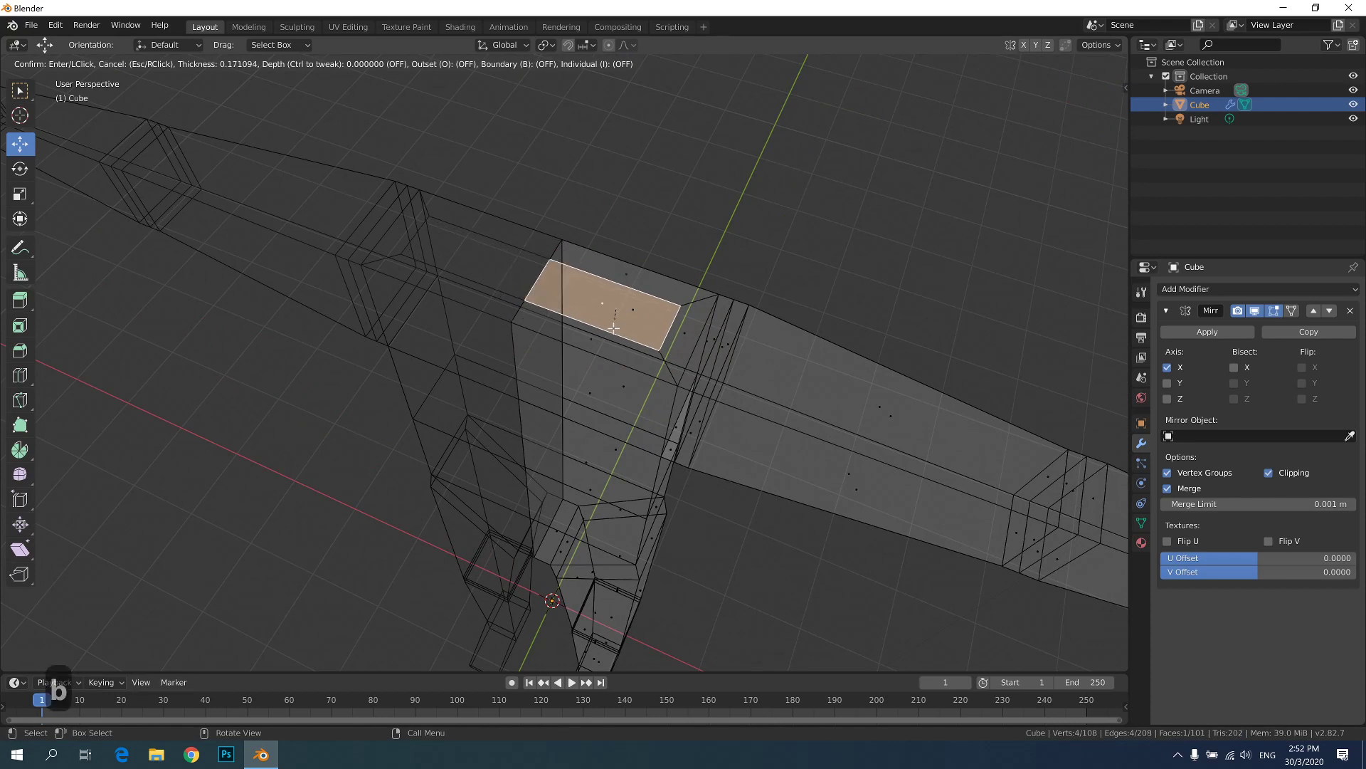
left_click(614, 331)
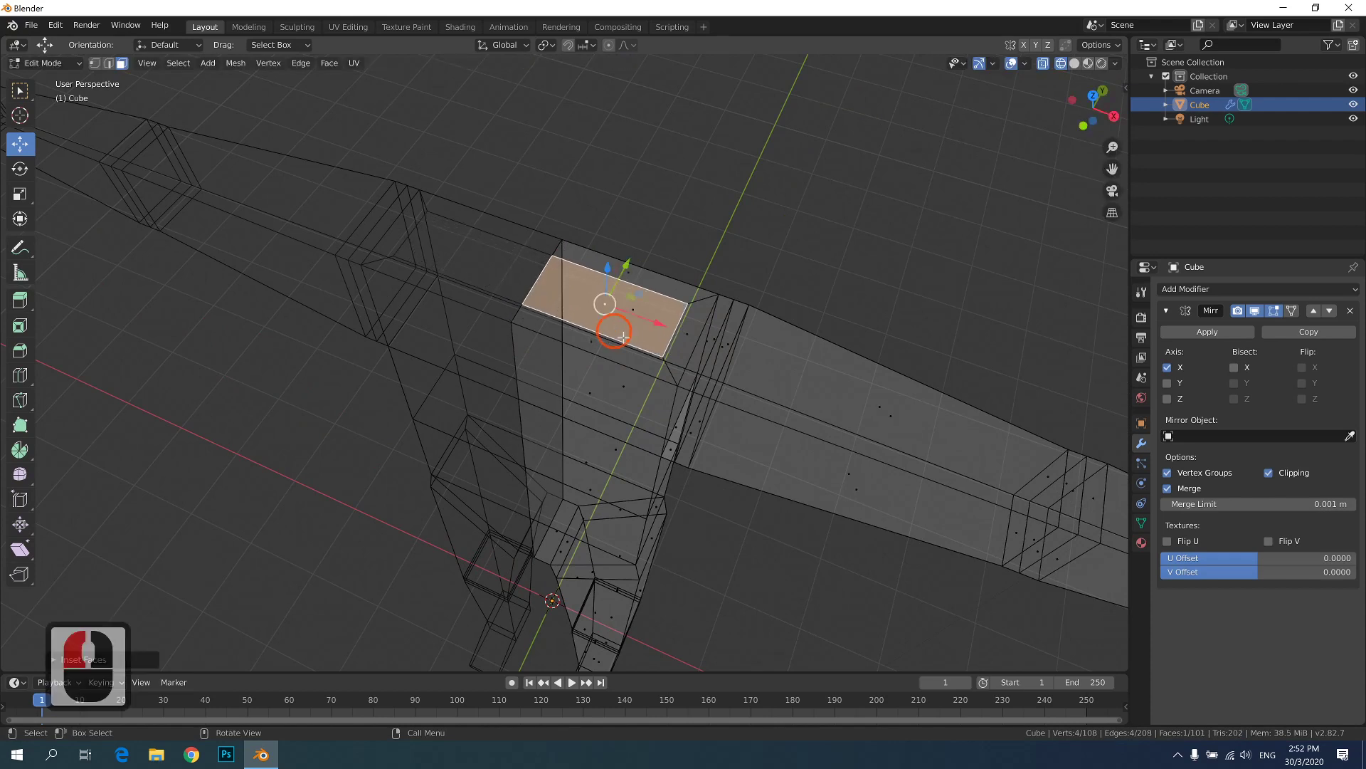
- Move the outer edge of the inset face slightly inward along X, away from the shoulder
left_click(109, 63)
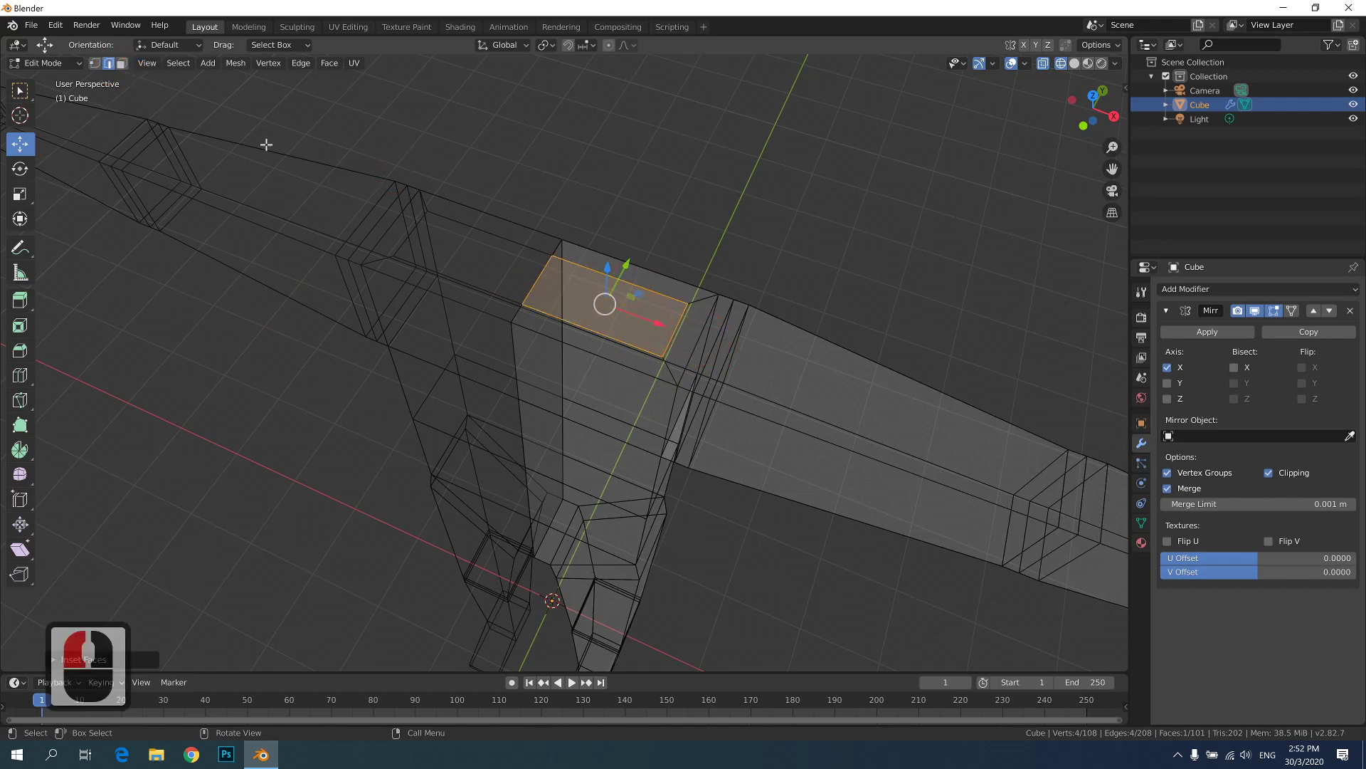
left_click(706, 335)
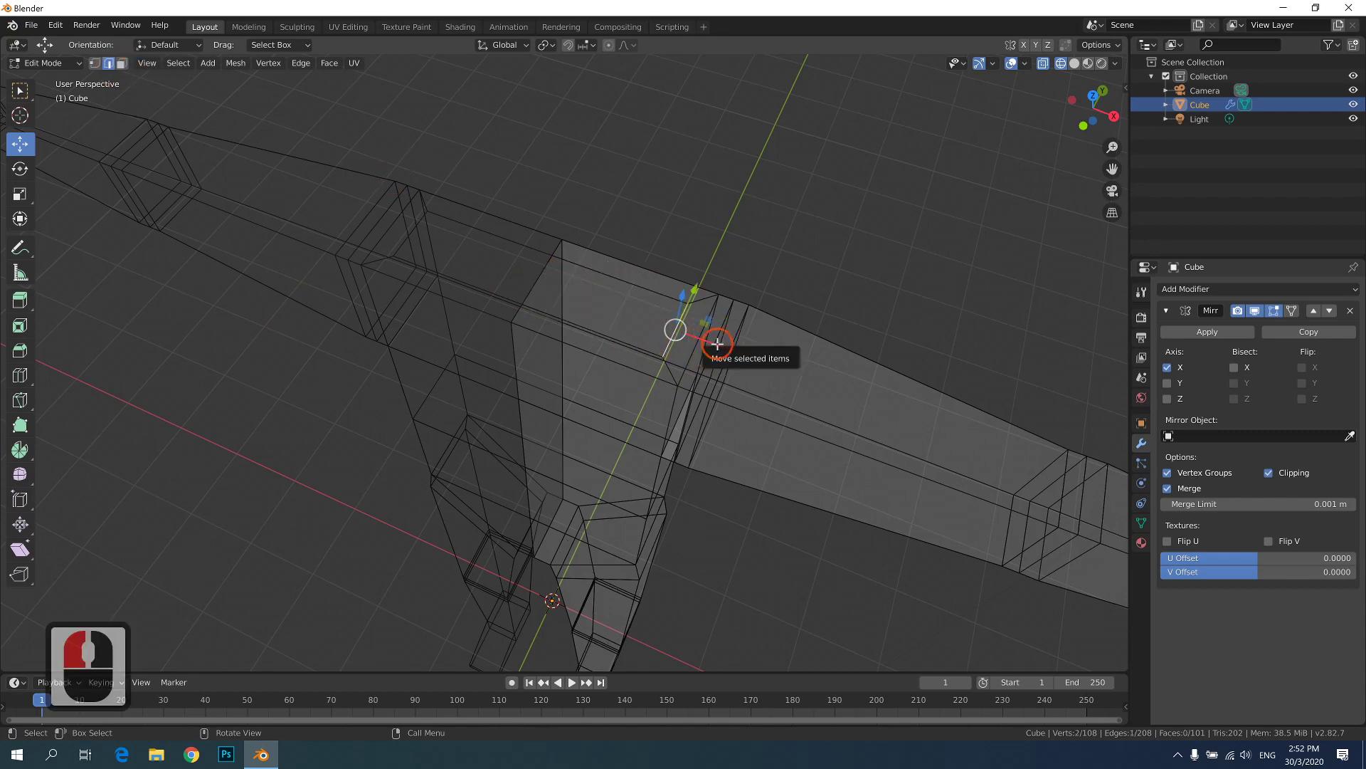
left_click_drag(706, 333, 707, 335)
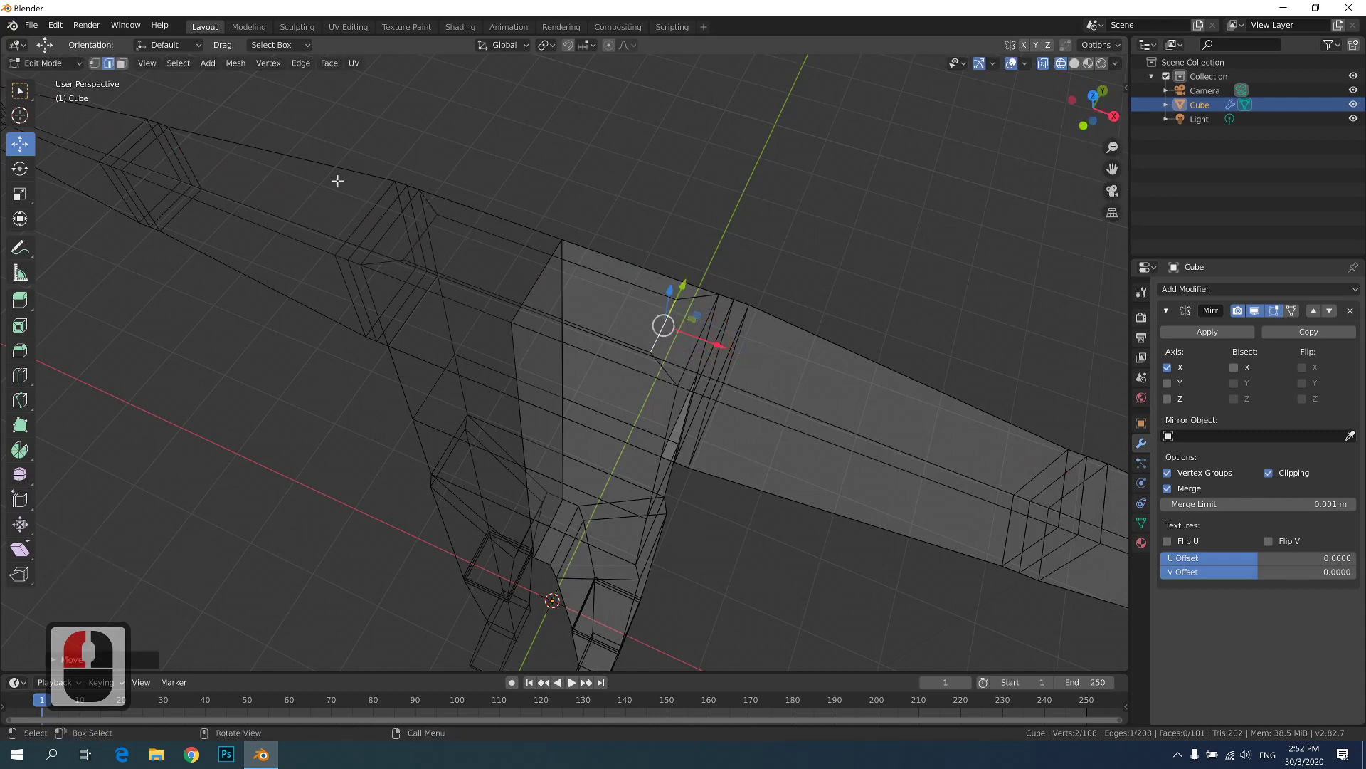
- Raise the inset face on top of the torso along Z to form a sloped neck base
left_click(122, 64)
left_click(479, 204)
left_click(634, 309)
left_click(622, 308)
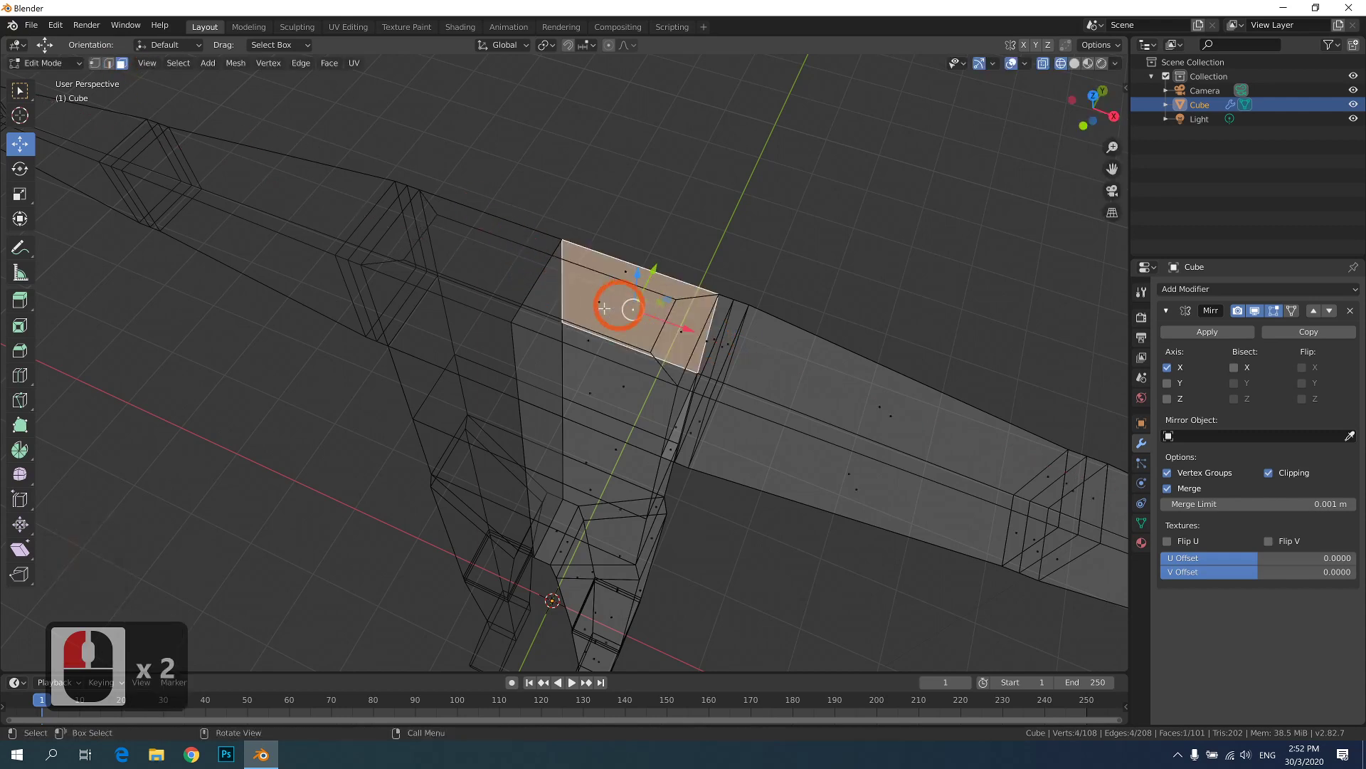
left_click(587, 309)
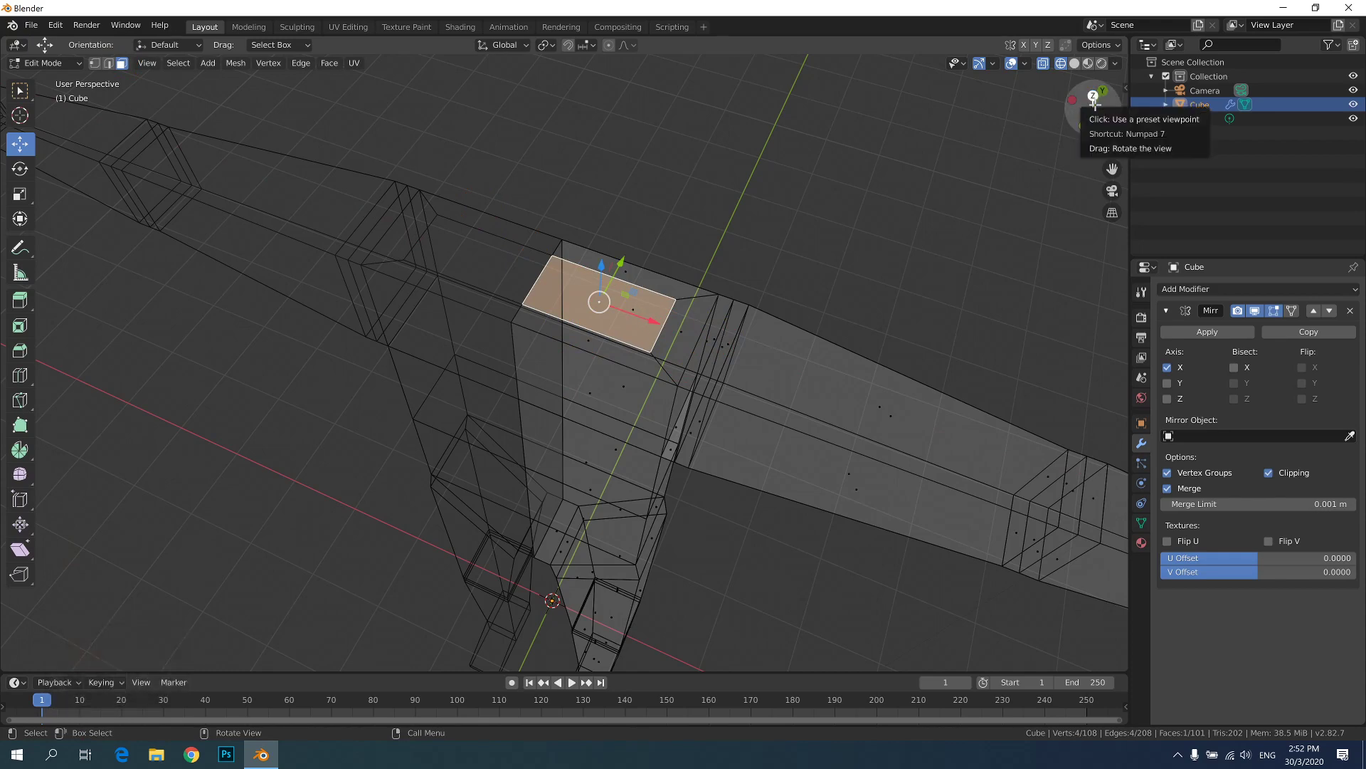
left_click(1092, 96)
left_click(1088, 131)
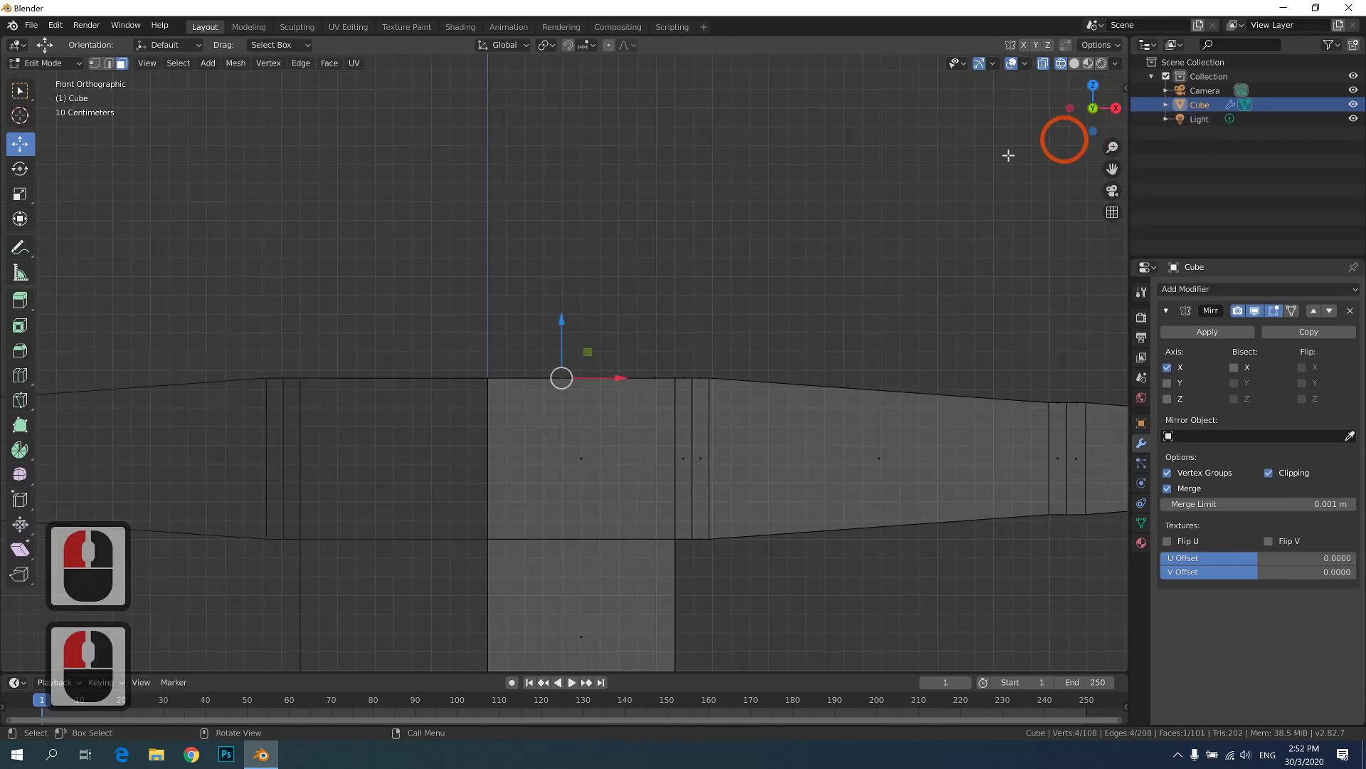
left_click_drag(562, 316, 576, 284)
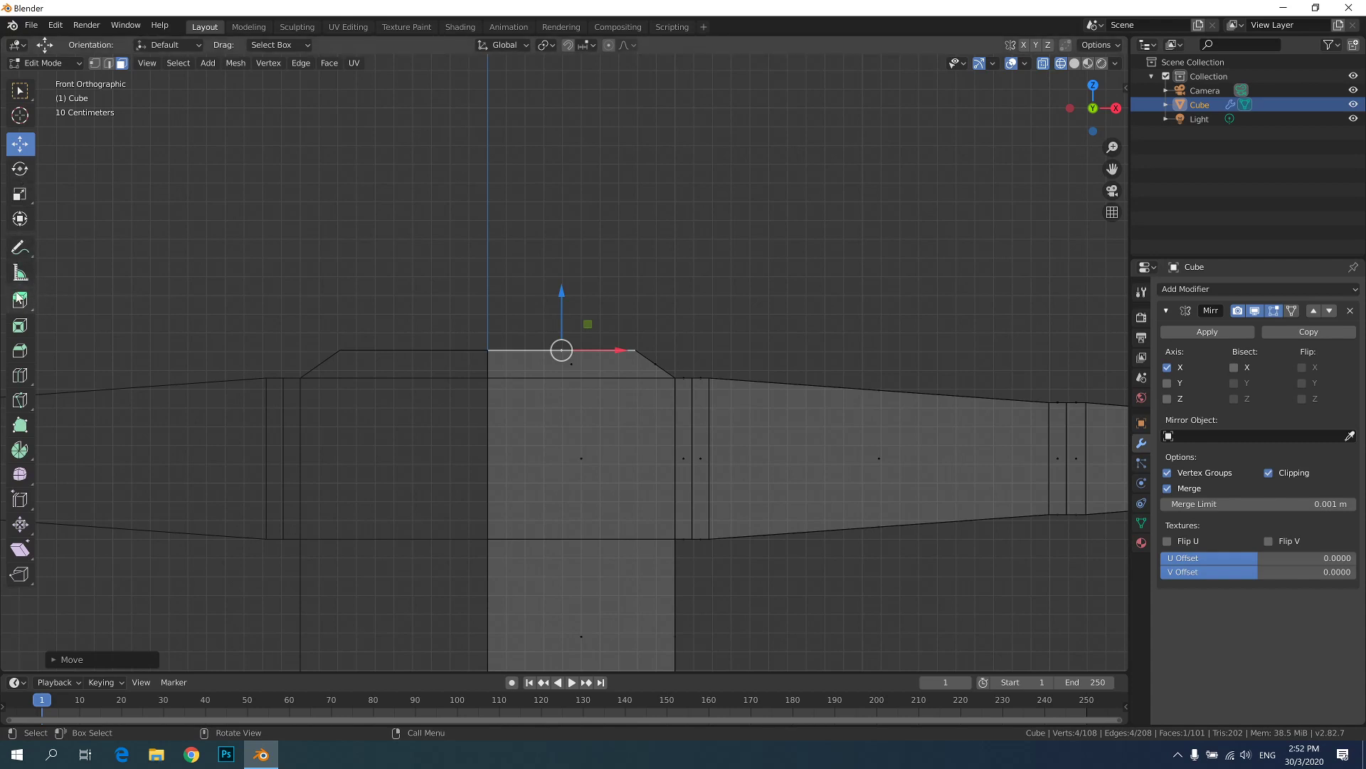
- Move the outer edge of the raised neck base inward along X toward the body's centre
left_click(108, 63)
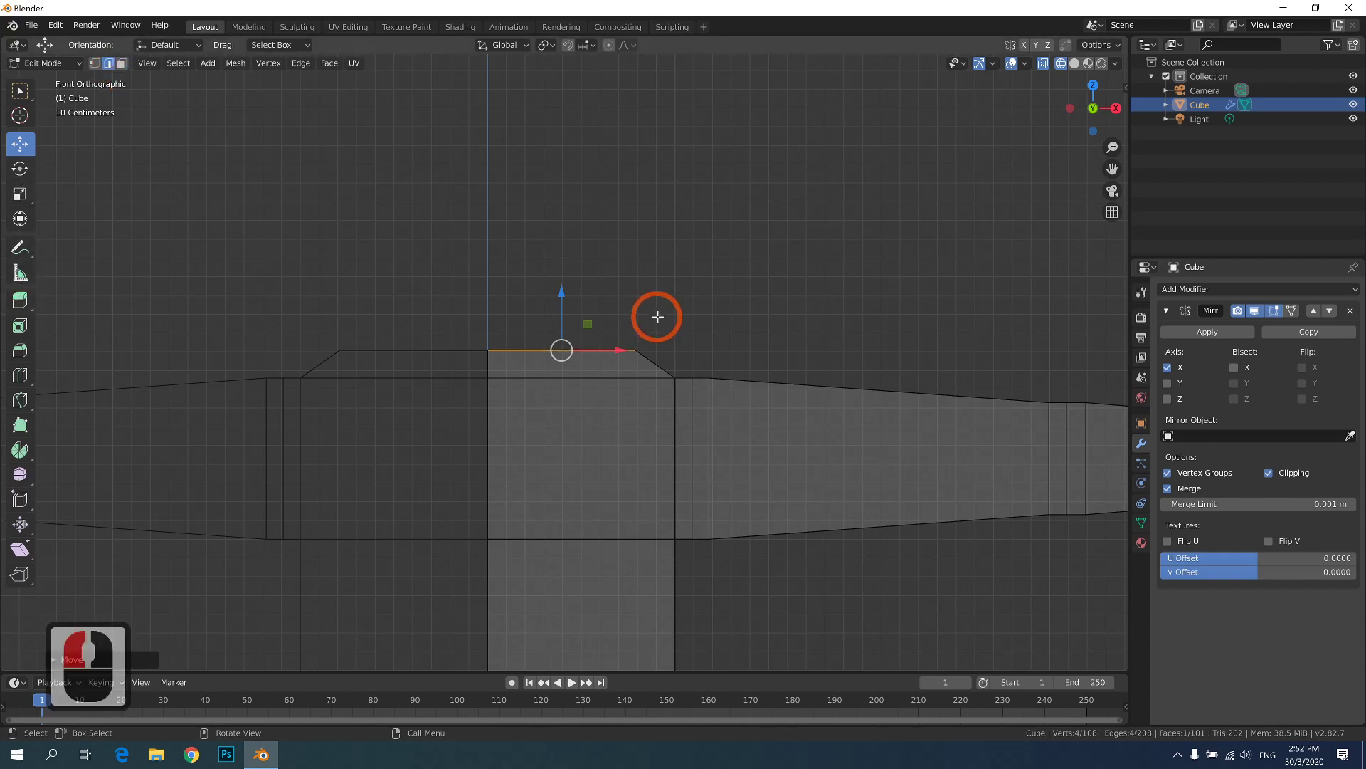
left_click(591, 363)
left_click_drag(697, 346, 656, 341)
middle_click_drag(655, 334, 538, 342)
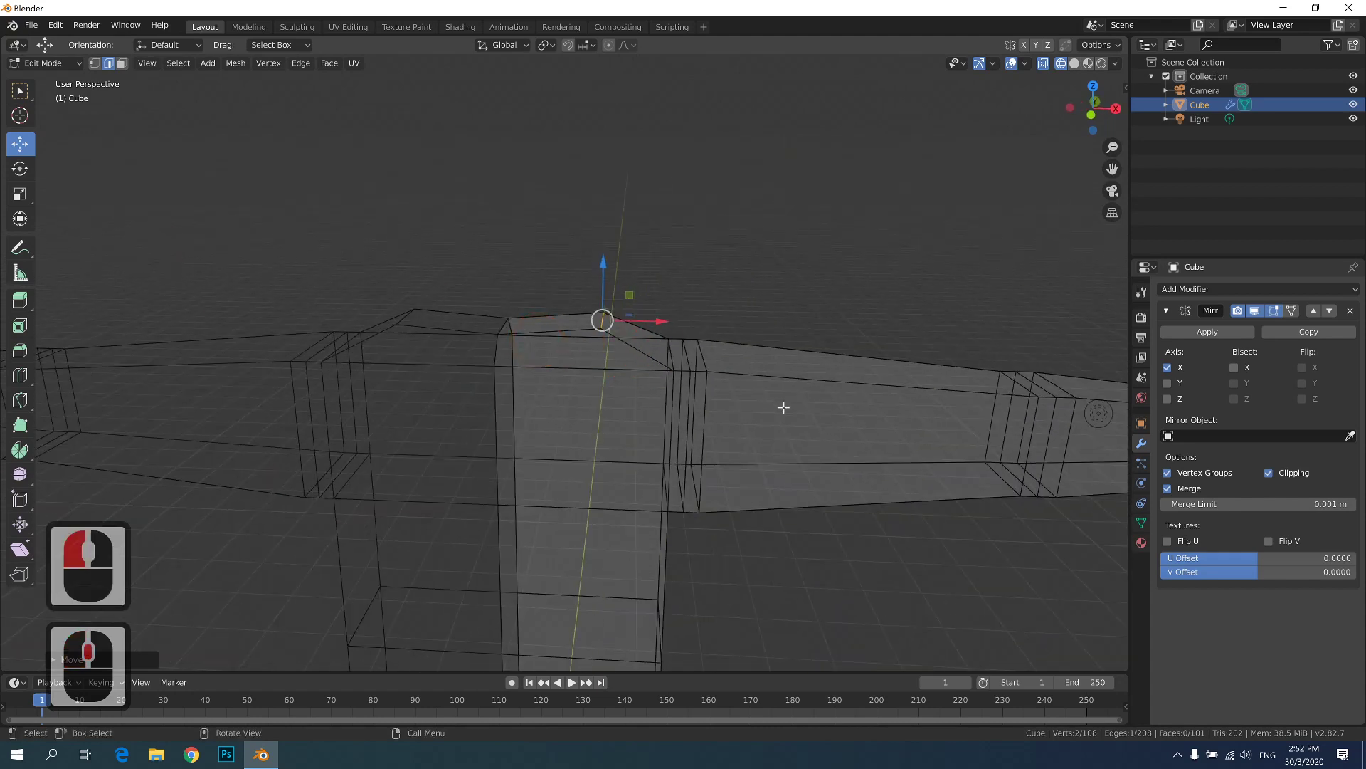
- Undo the outer edge's last raise, and raise the outer and centre edges of the neck base together slightly along Z
key("ctrl+z")
left_click(502, 325, "shift")
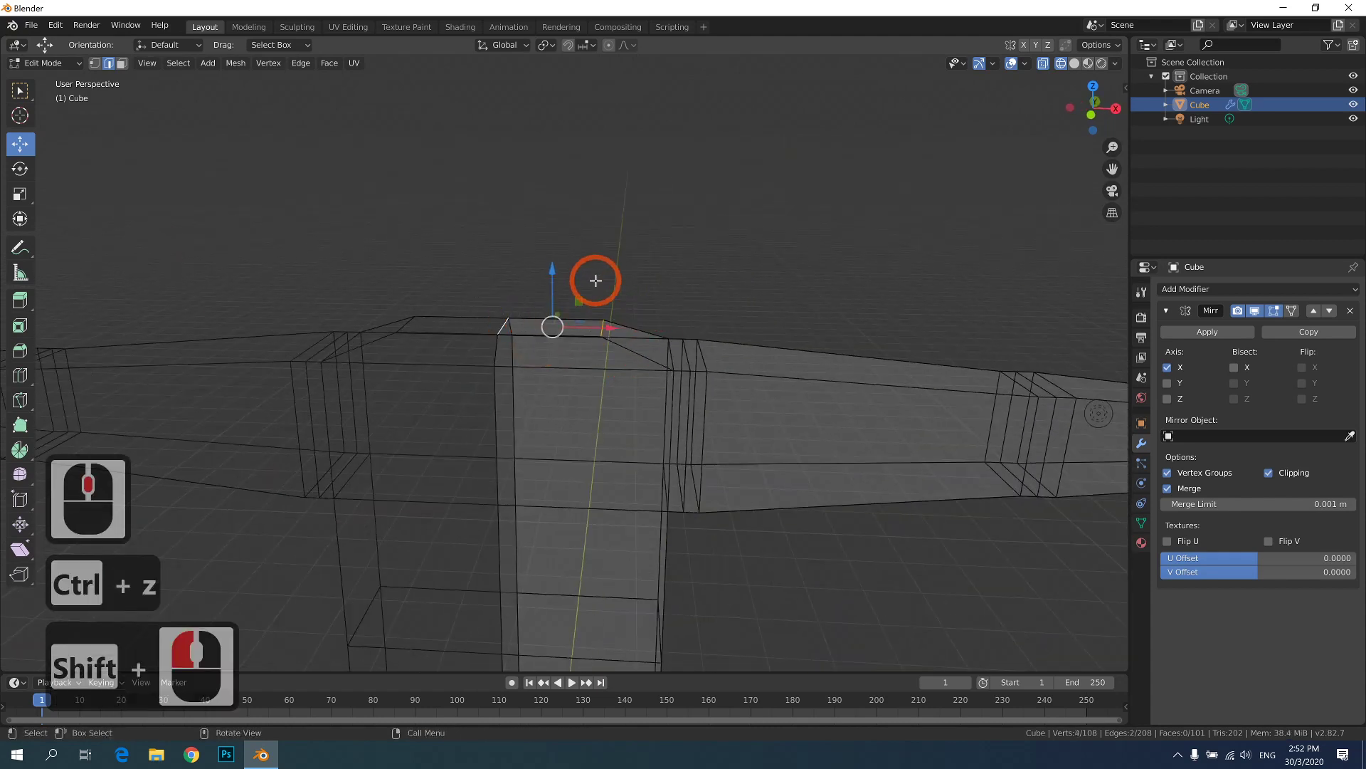
left_click_drag(552, 273, 555, 261)
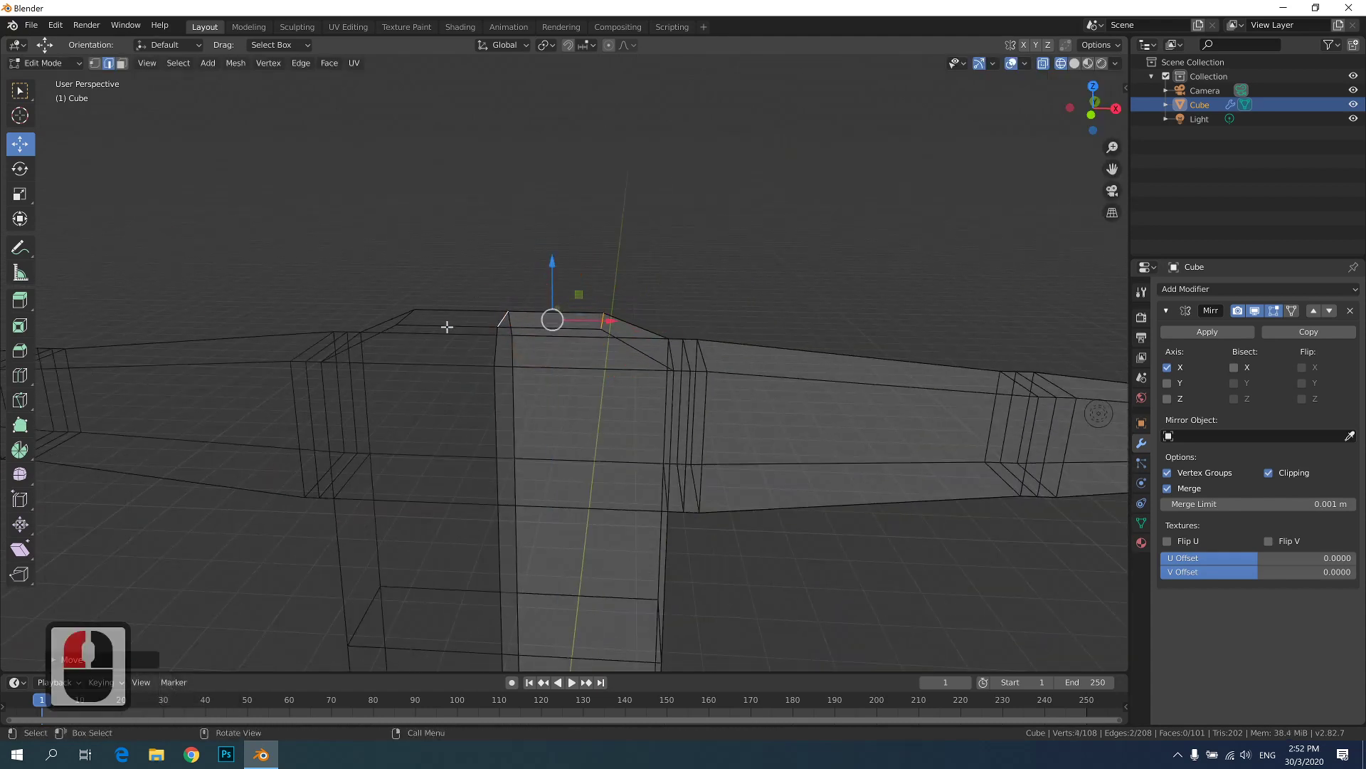
- Extrude the top face of the neck base upward about 0.3 m to create the neck
middle_click_drag(449, 336, 493, 341)
scroll(484, 292, "up", 3)
middle_click_drag(482, 288, 494, 323)
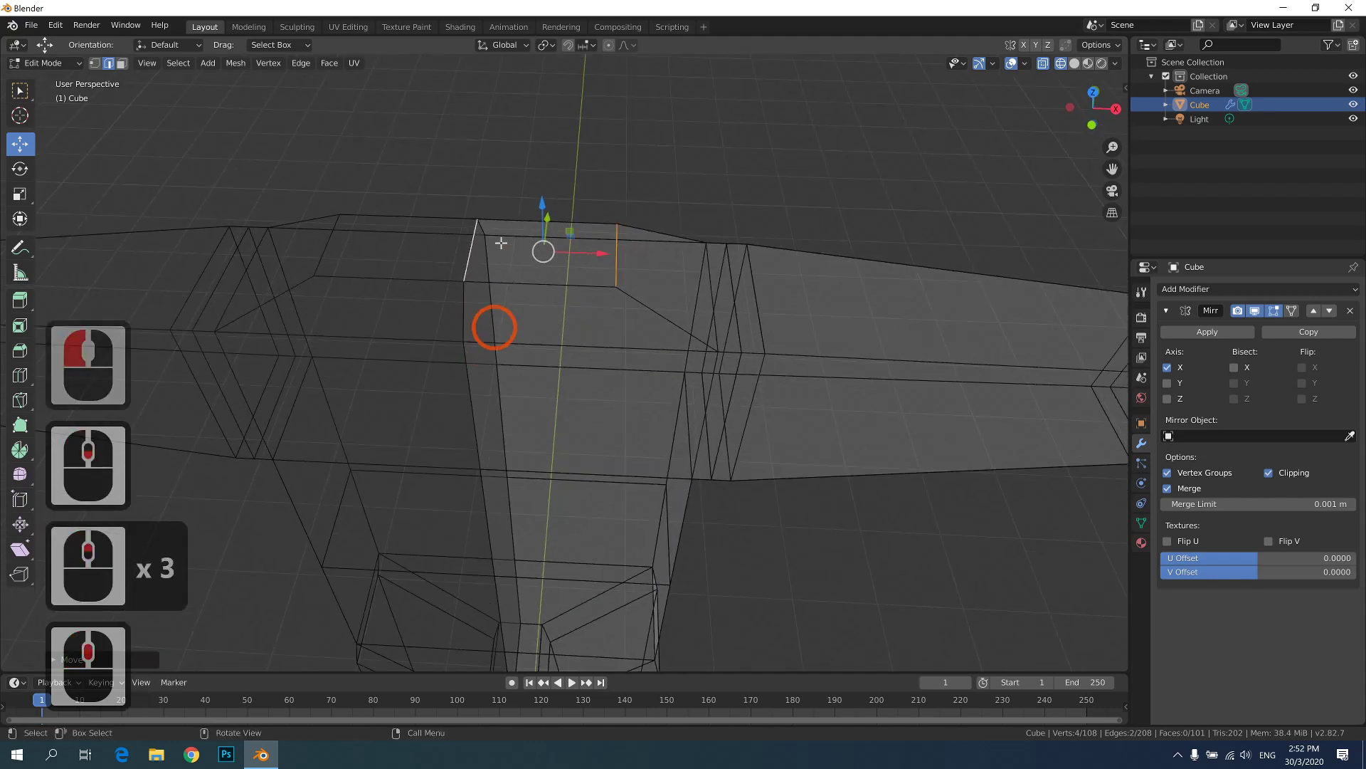
scroll(498, 242, "down", 3)
key("3")
left_click(534, 299)
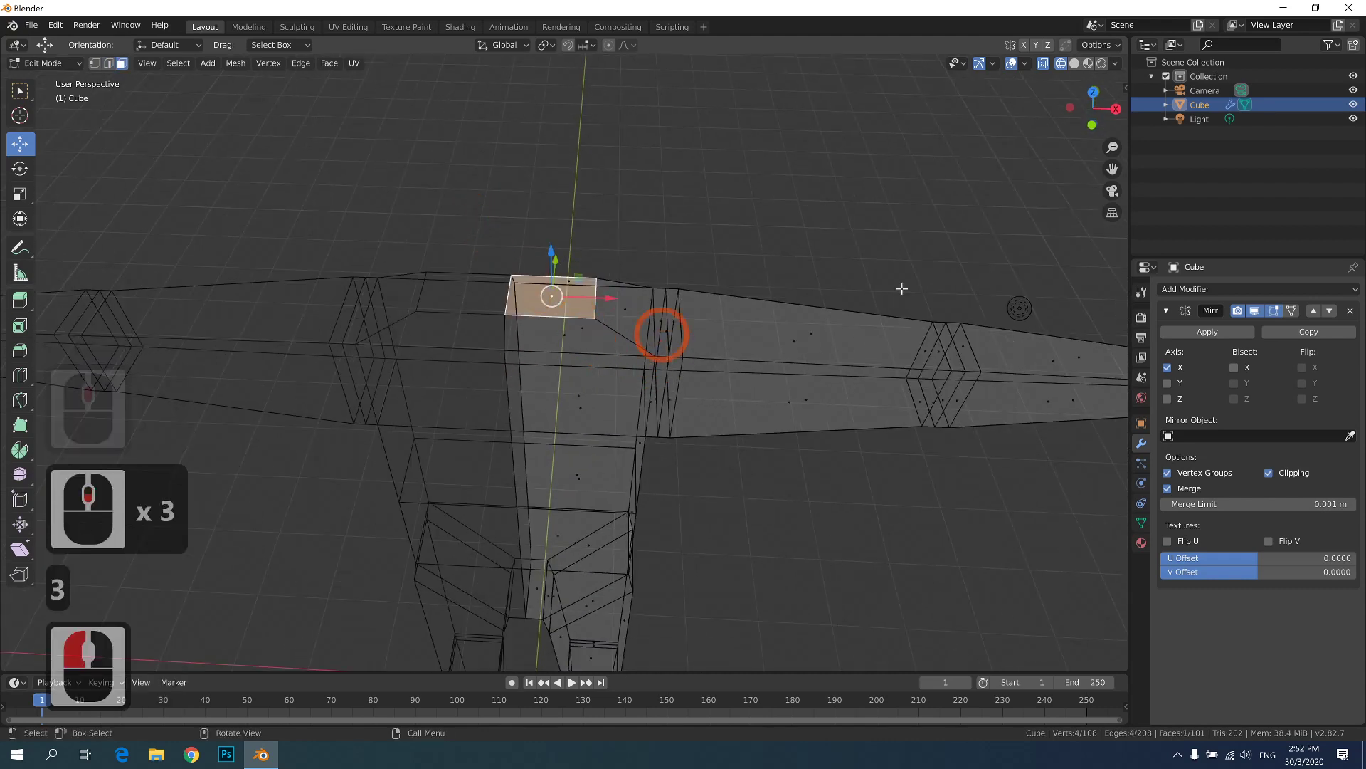
left_click(1090, 127)
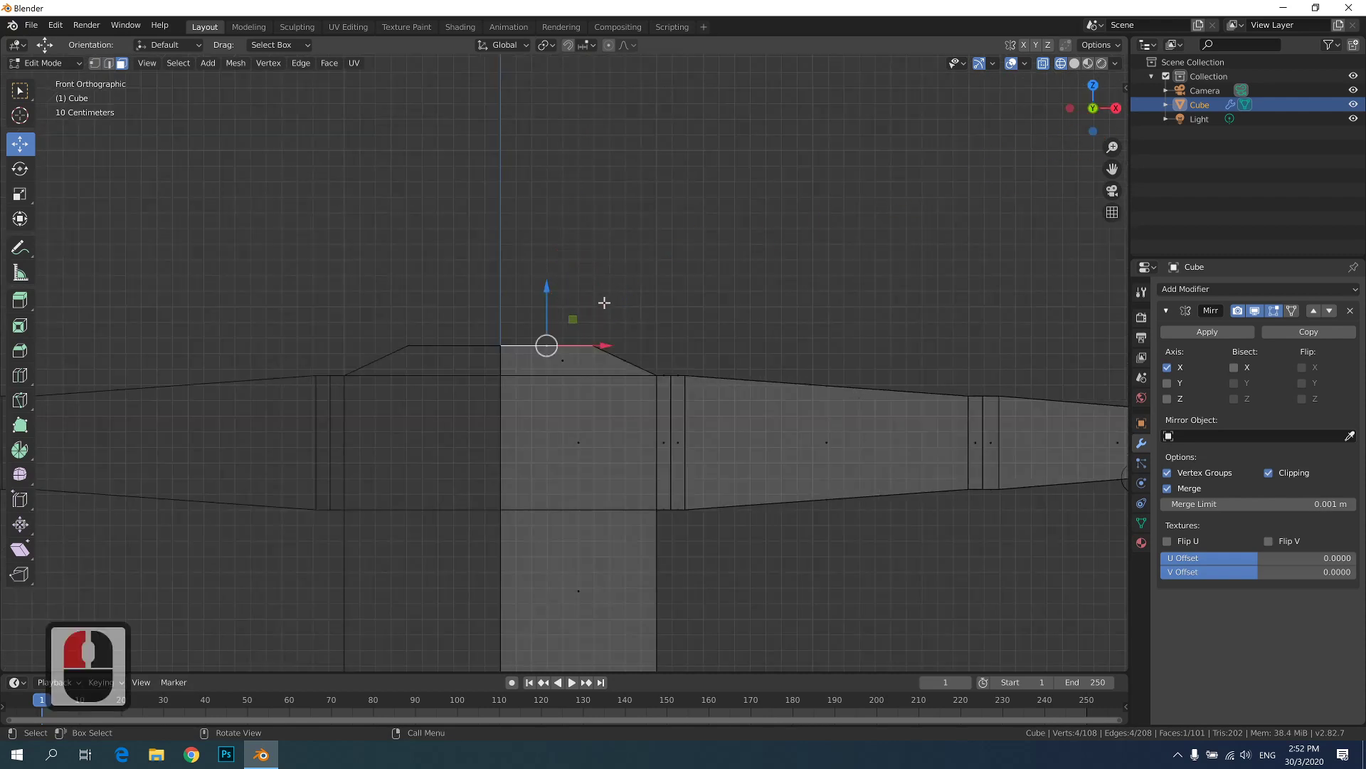
key("e")
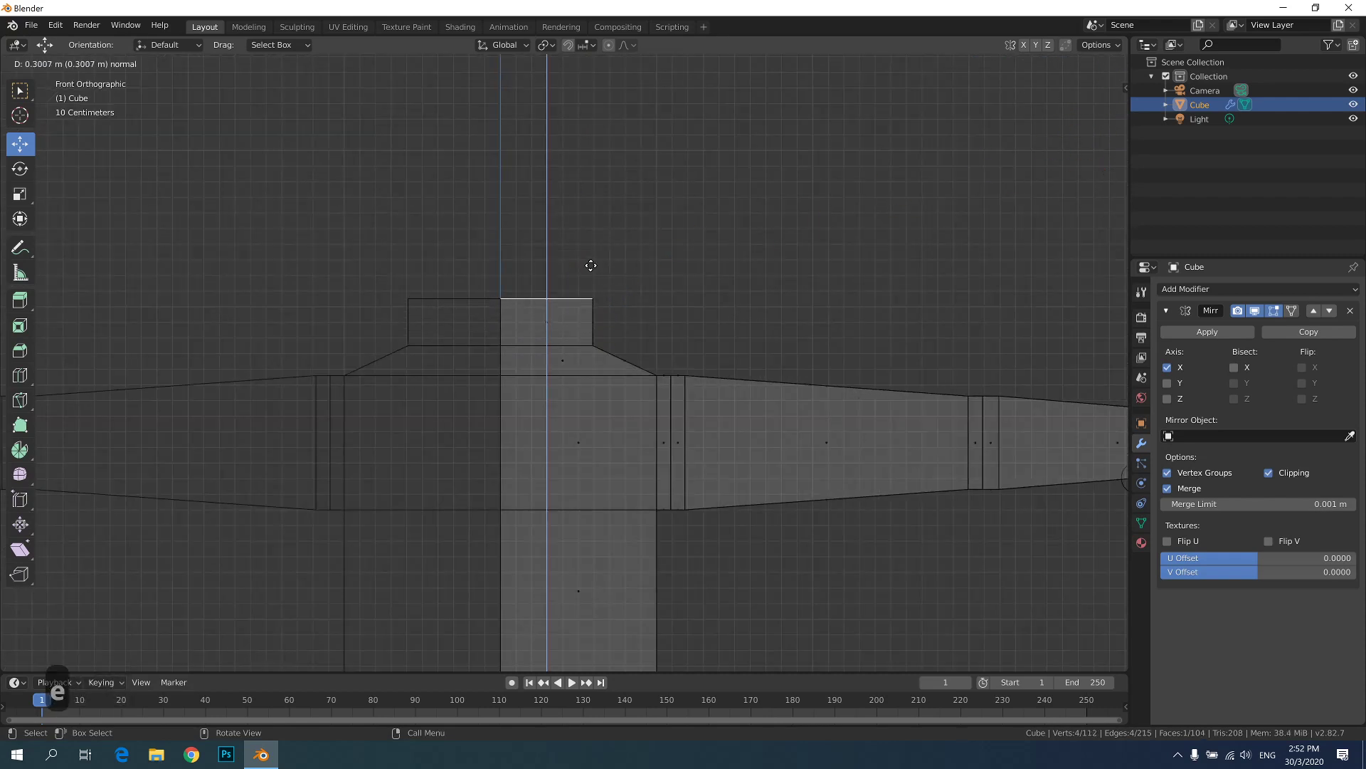
left_click(591, 264)
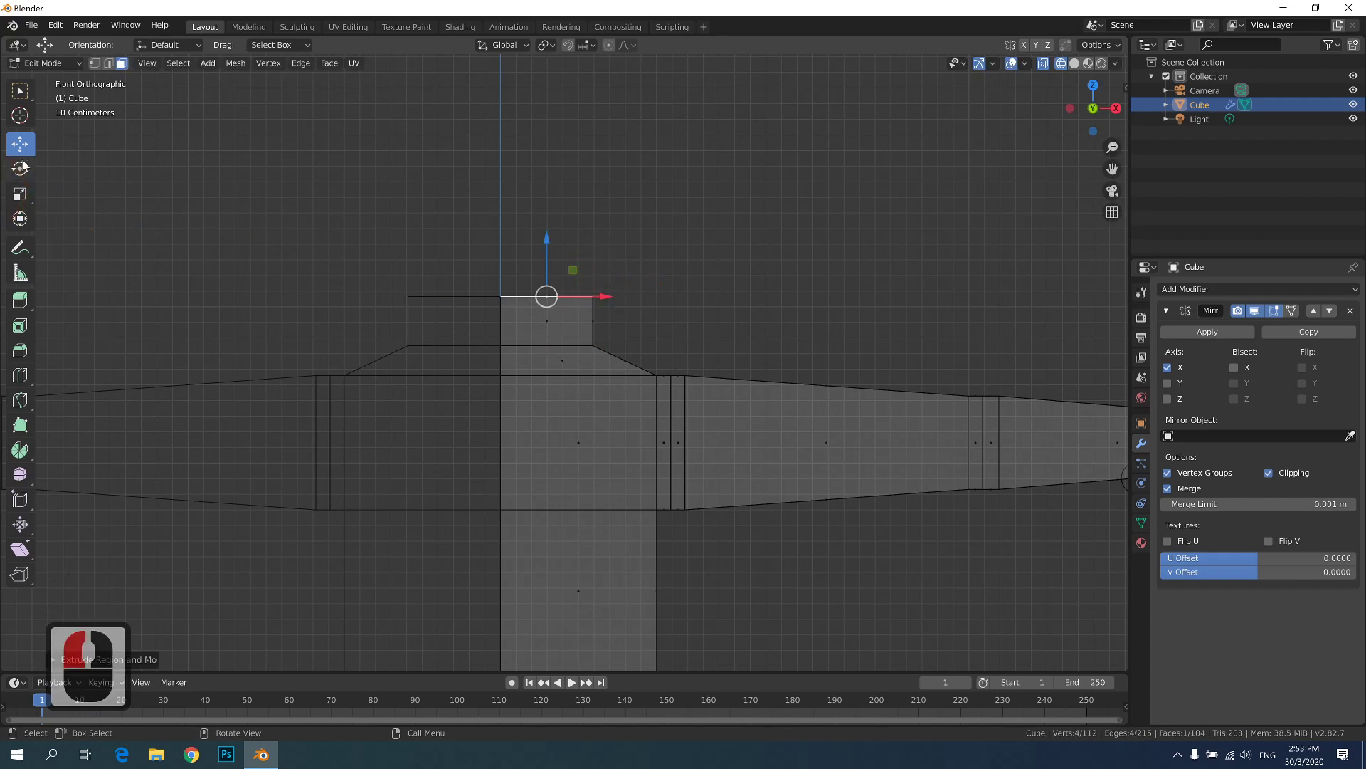
- Narrow the neck by moving its outer top and bottom vertices inward along X
left_click(94, 63)
left_click_drag(627, 239, 565, 357)
left_click_drag(649, 318, 627, 321)
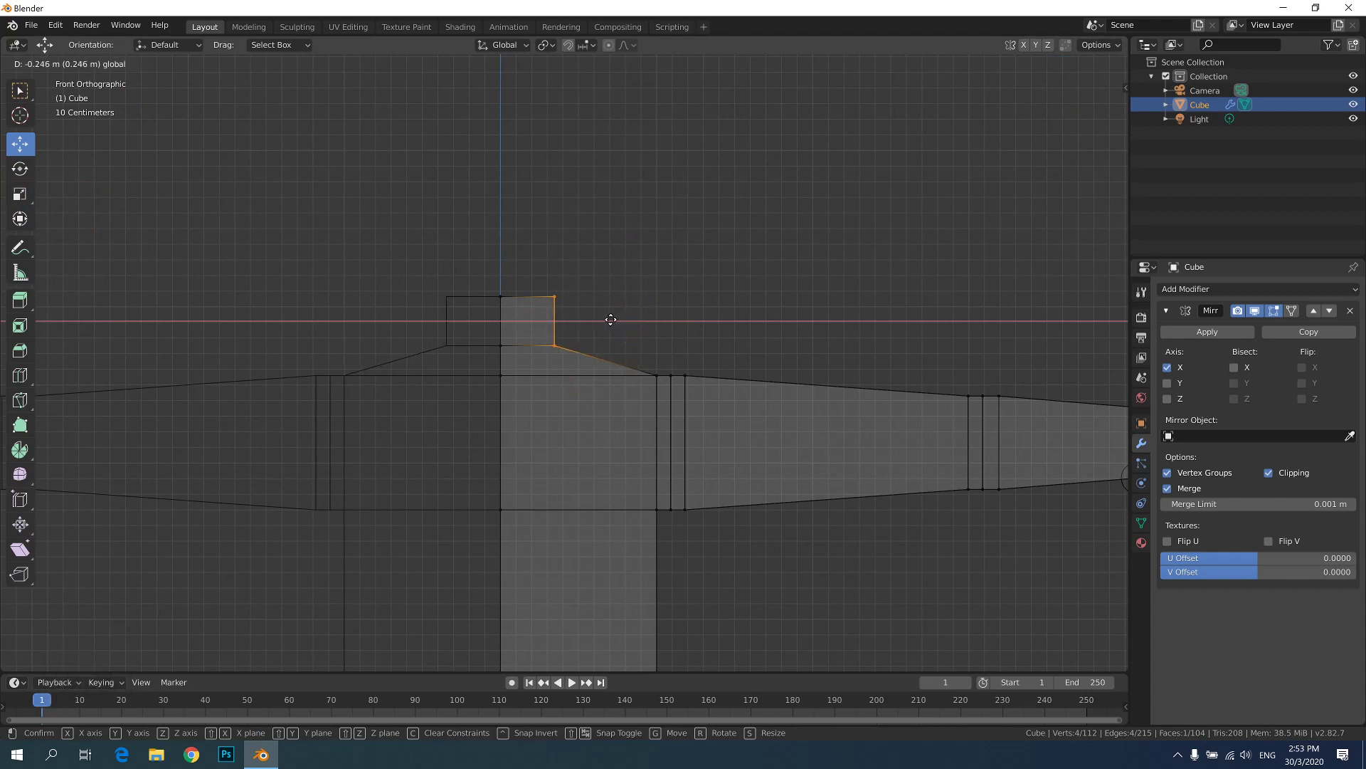
left_click(604, 321)
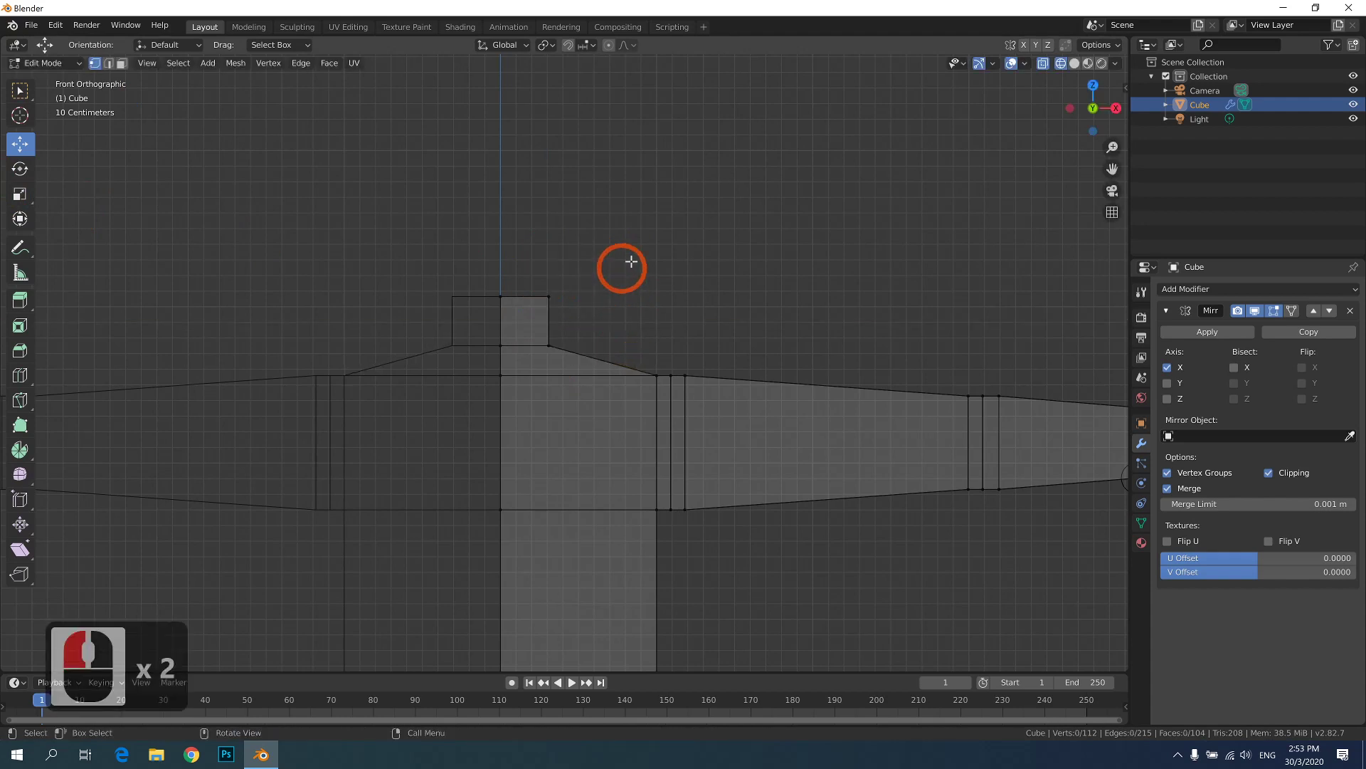
- Shorten the neck by lowering its top vertices along Z
left_click_drag(614, 238, 412, 308)
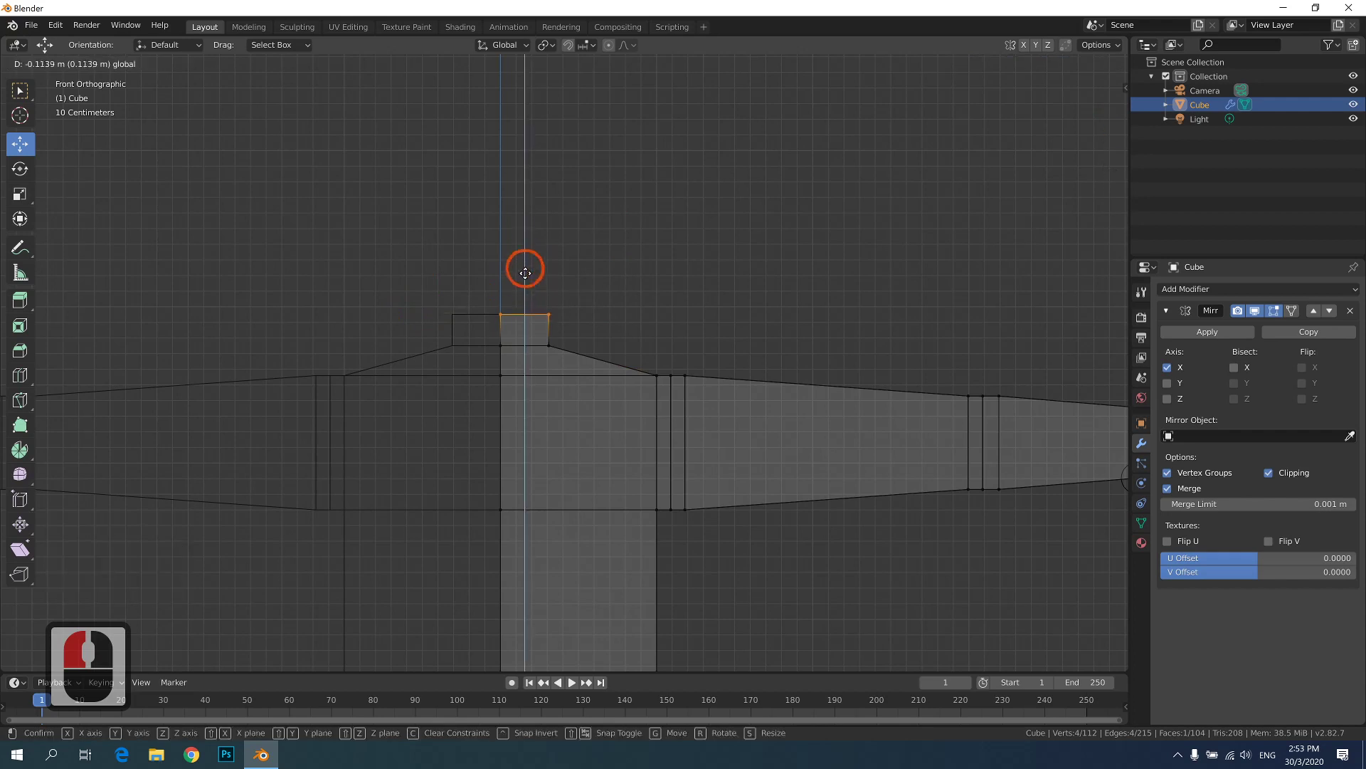
middle_click_drag(524, 275, 674, 291)
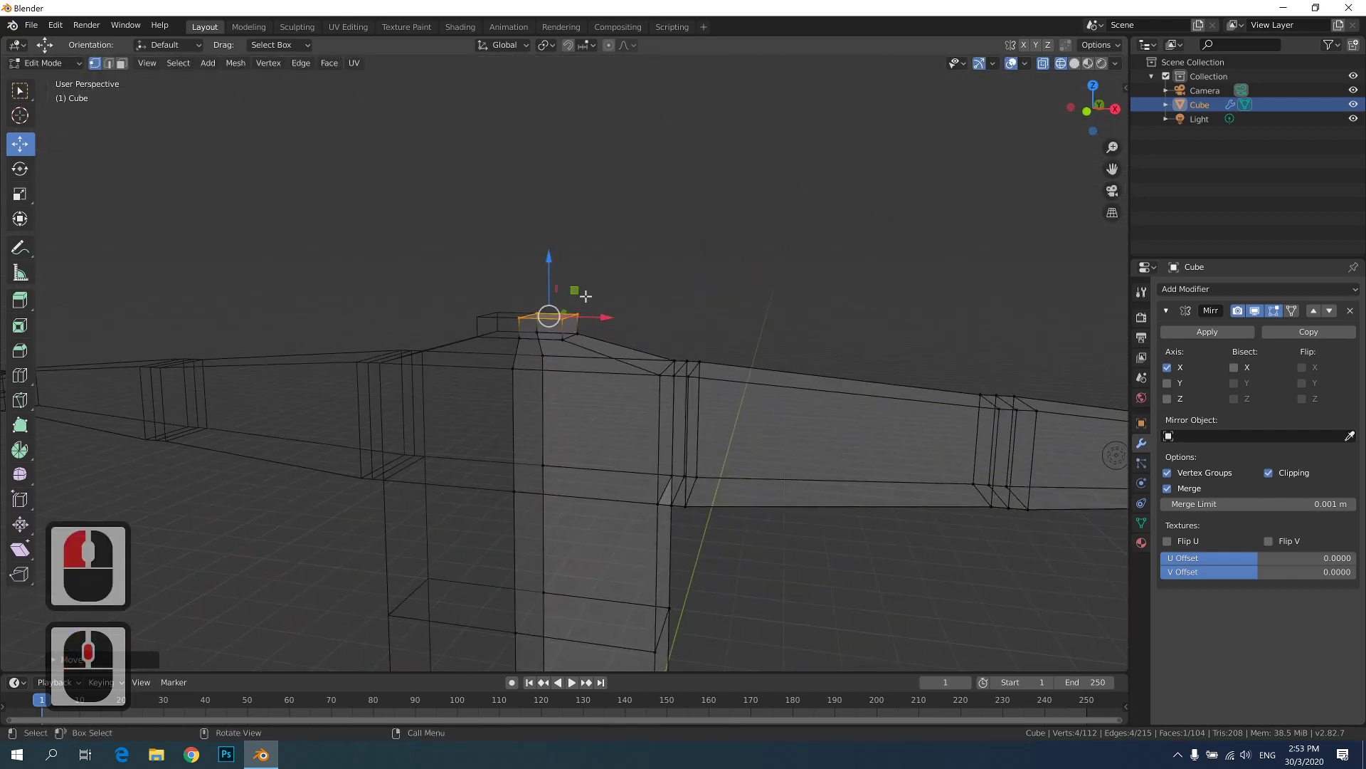
middle_click_drag(581, 295, 612, 272)
left_click_drag(528, 274, 533, 269)
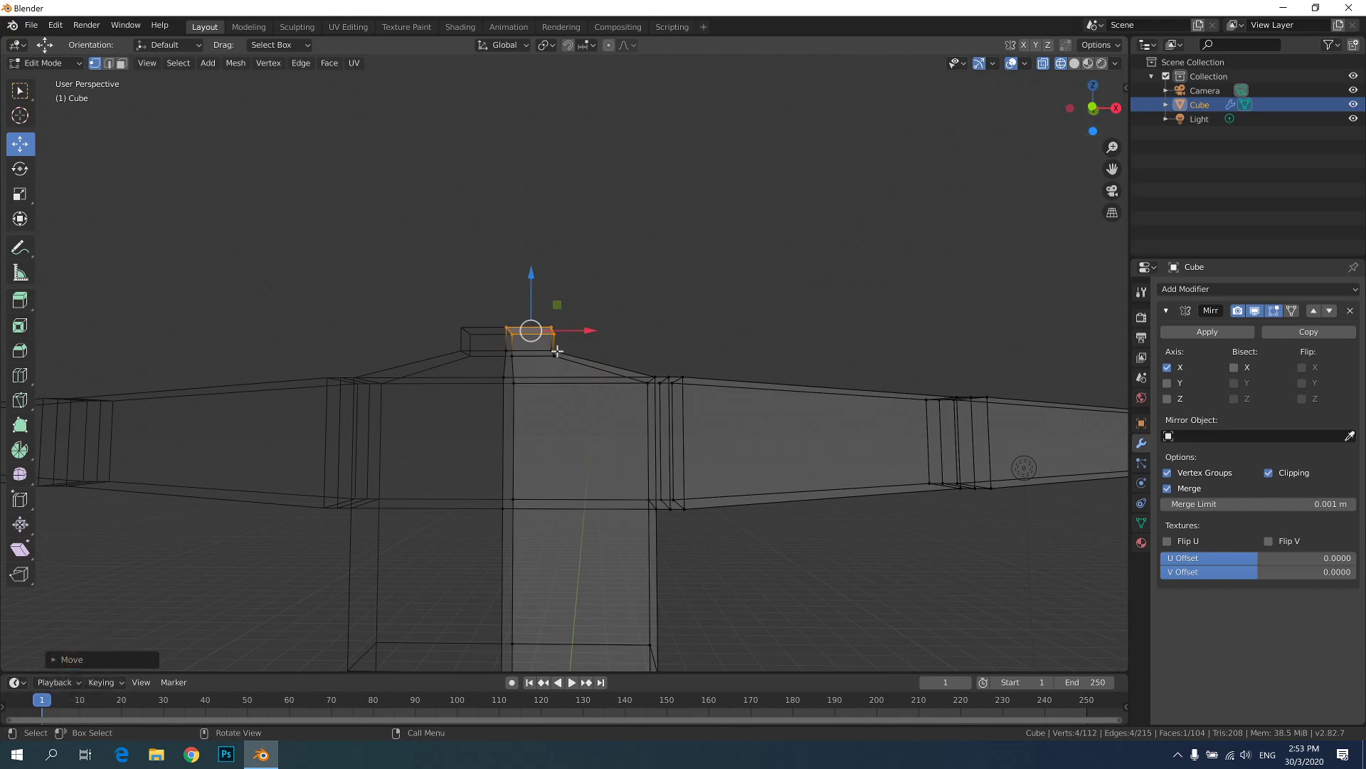
- Extrude the neck's top in place, scale it up about 1.9 times and raise it slightly to start the head's flared underside
left_click(1093, 106)
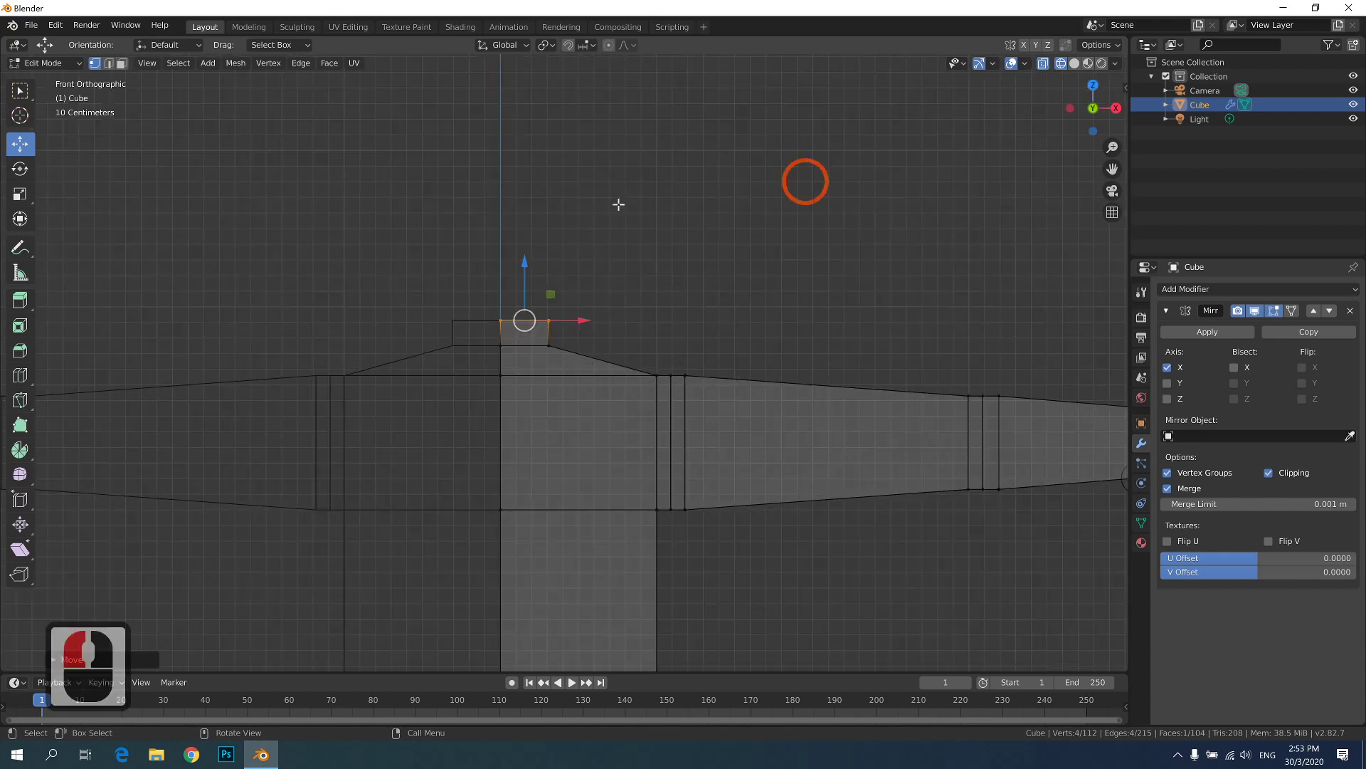
middle_click_drag(570, 189, 613, 283, "shift")
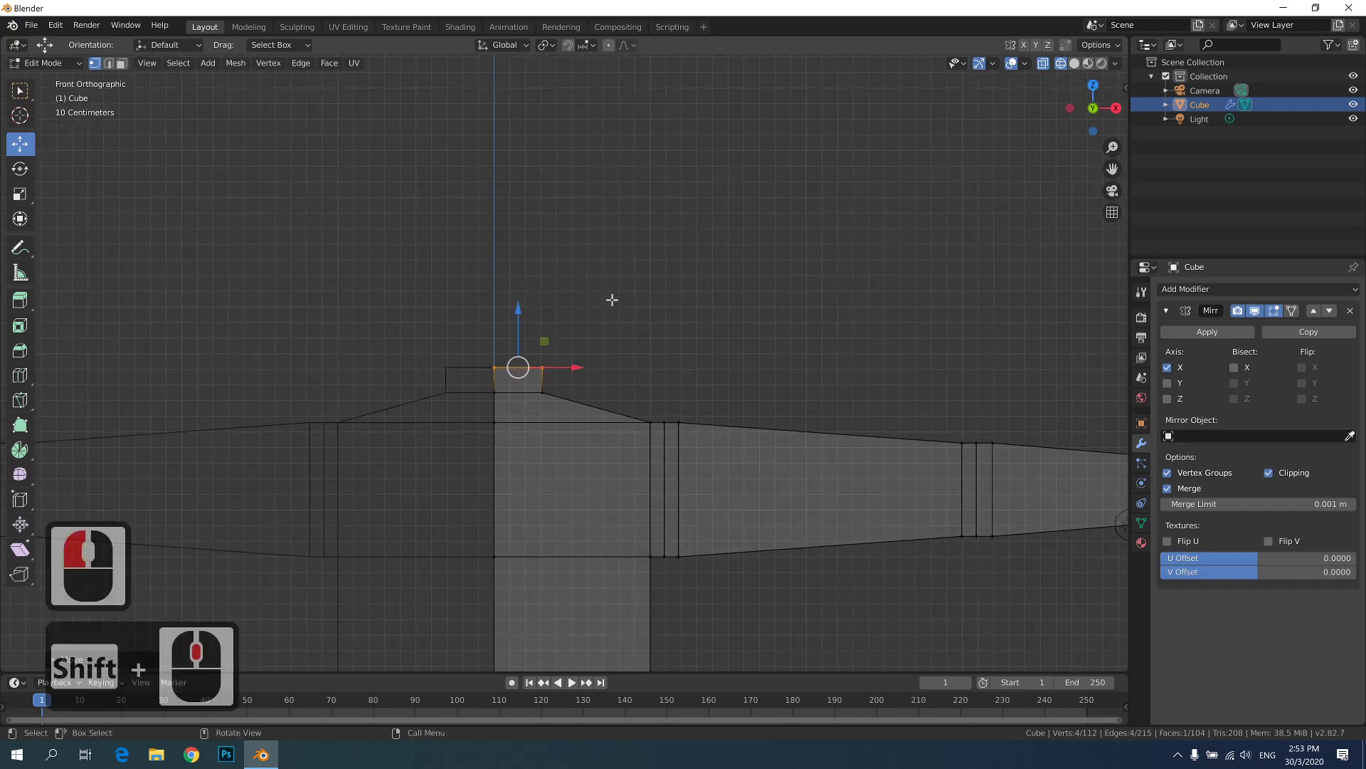
key("e")
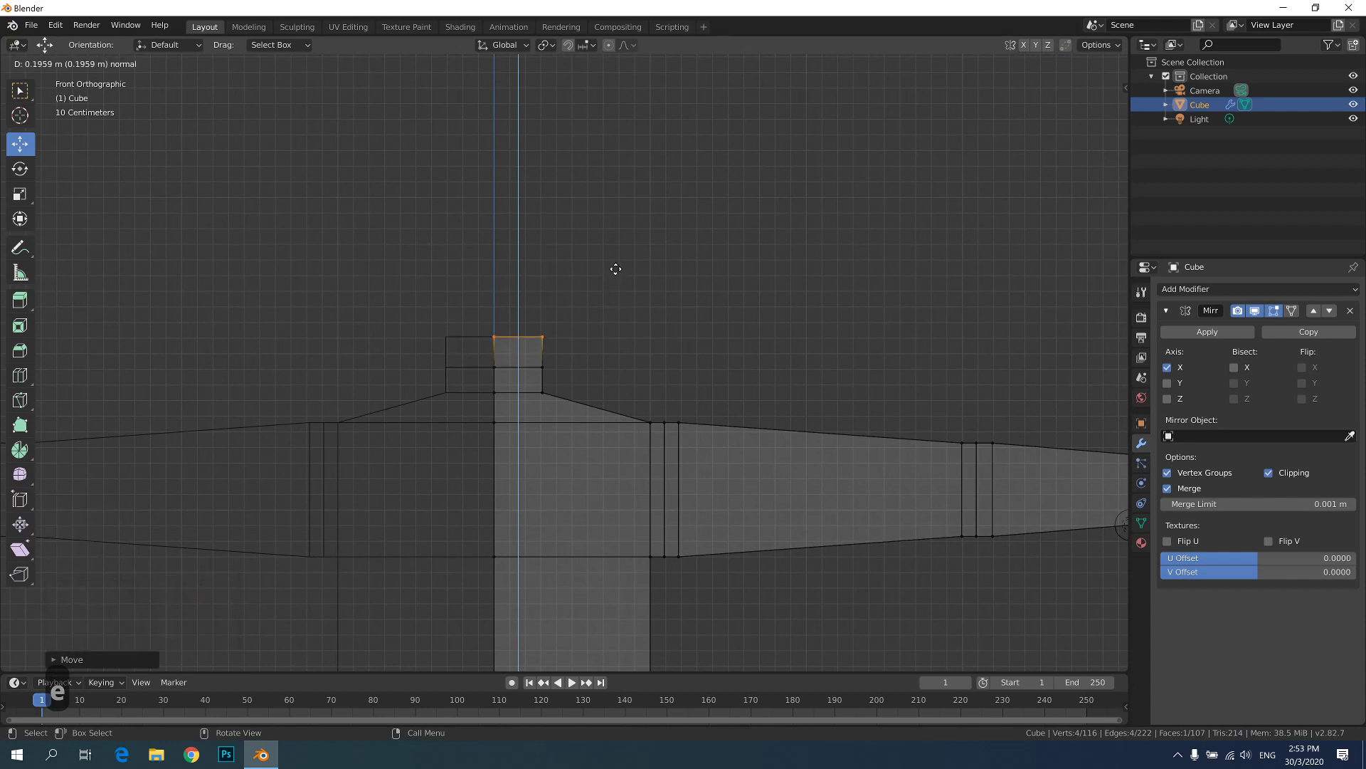
right_click(616, 269)
key("s")
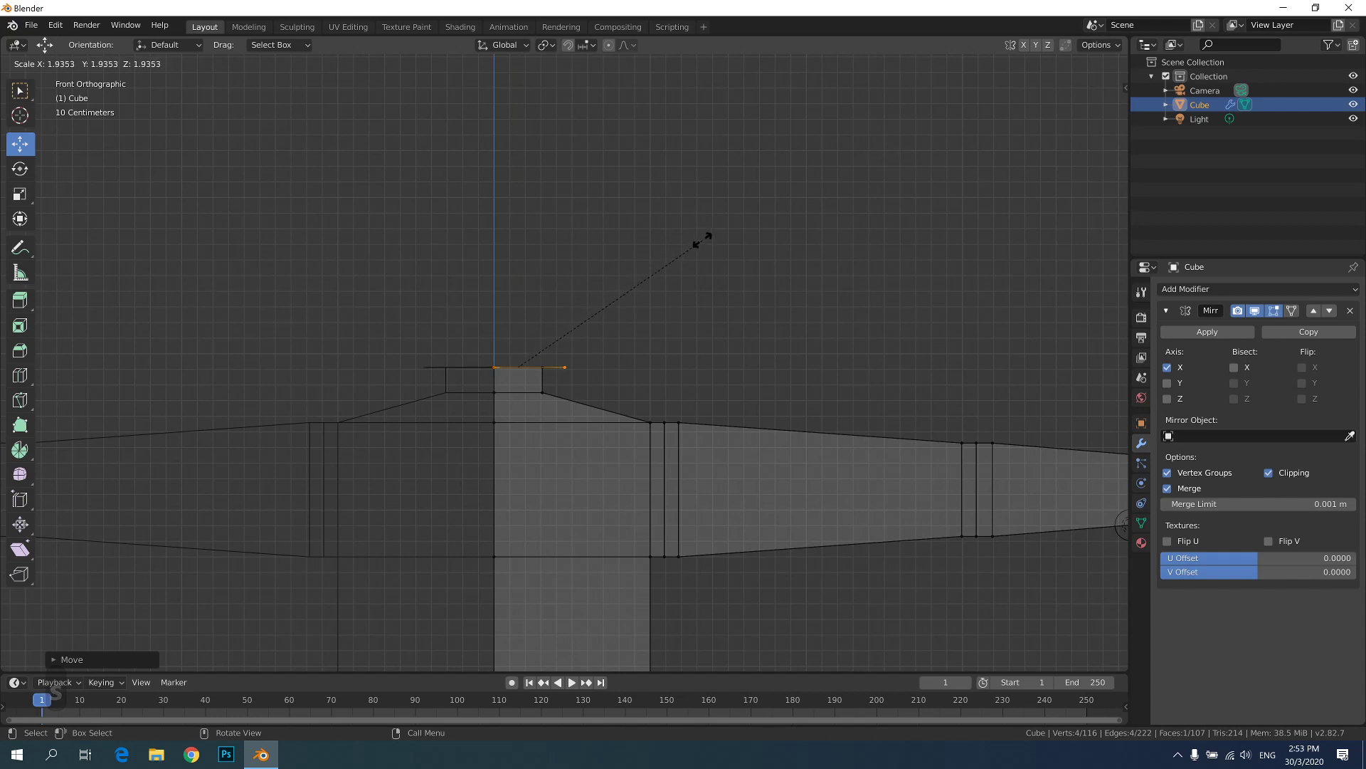
left_click(665, 238)
left_click_drag(532, 310, 538, 292)
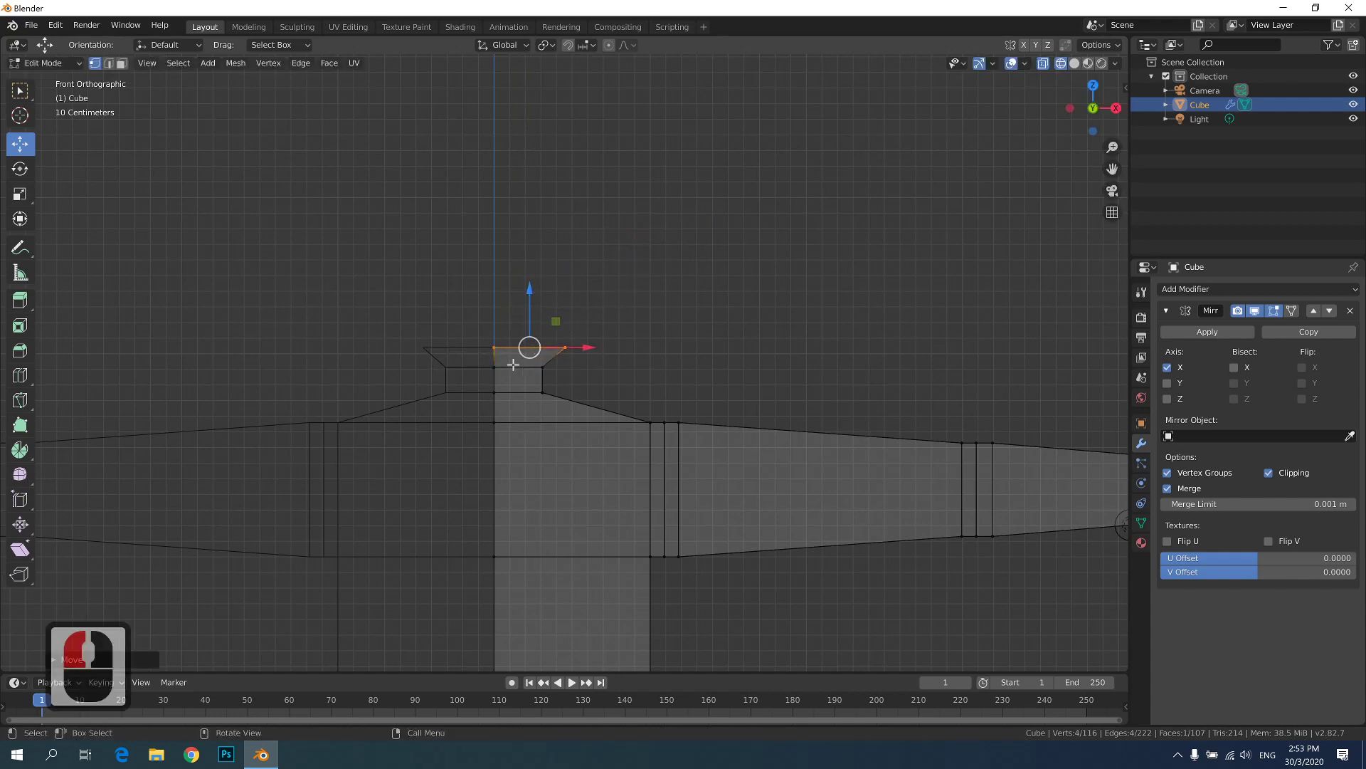
- Scale up the head's flared underside further and lower it about 0.01 m along Z
key("s")
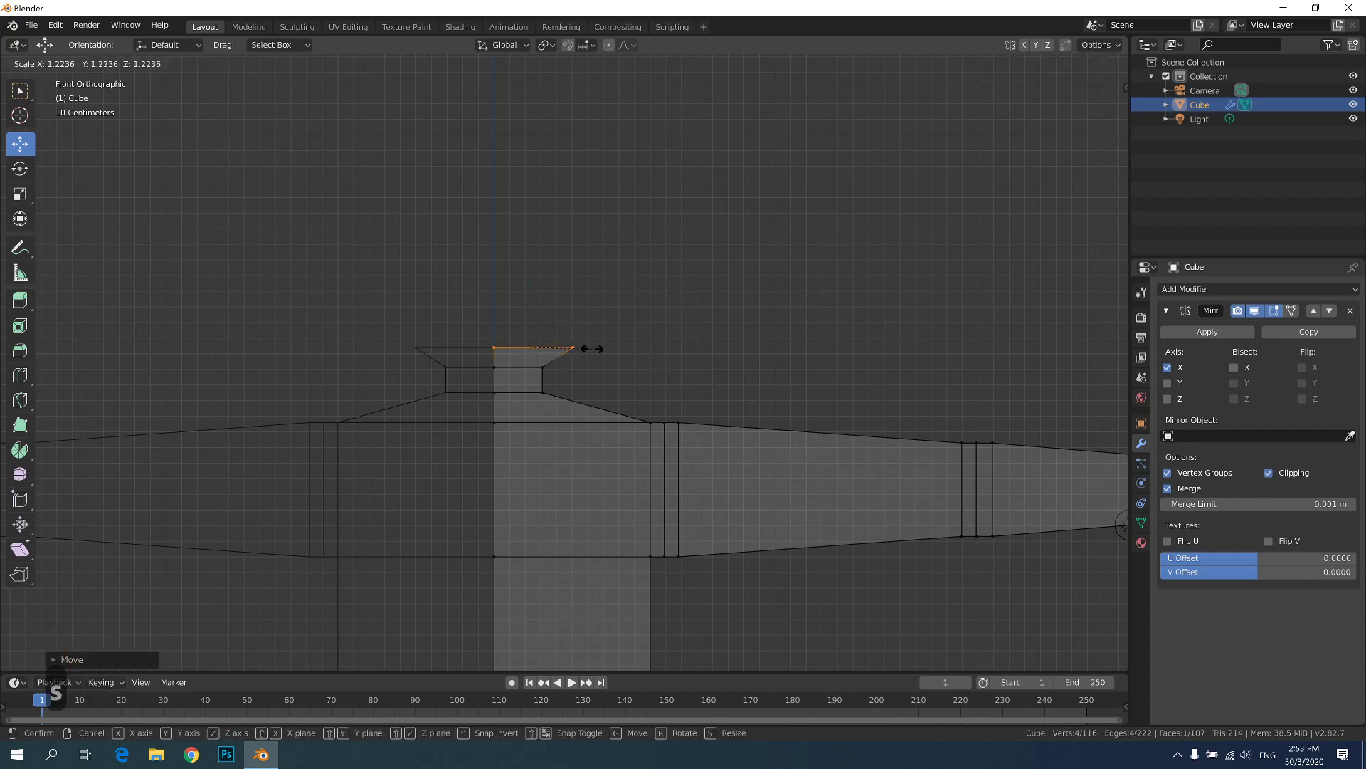
left_click(616, 353)
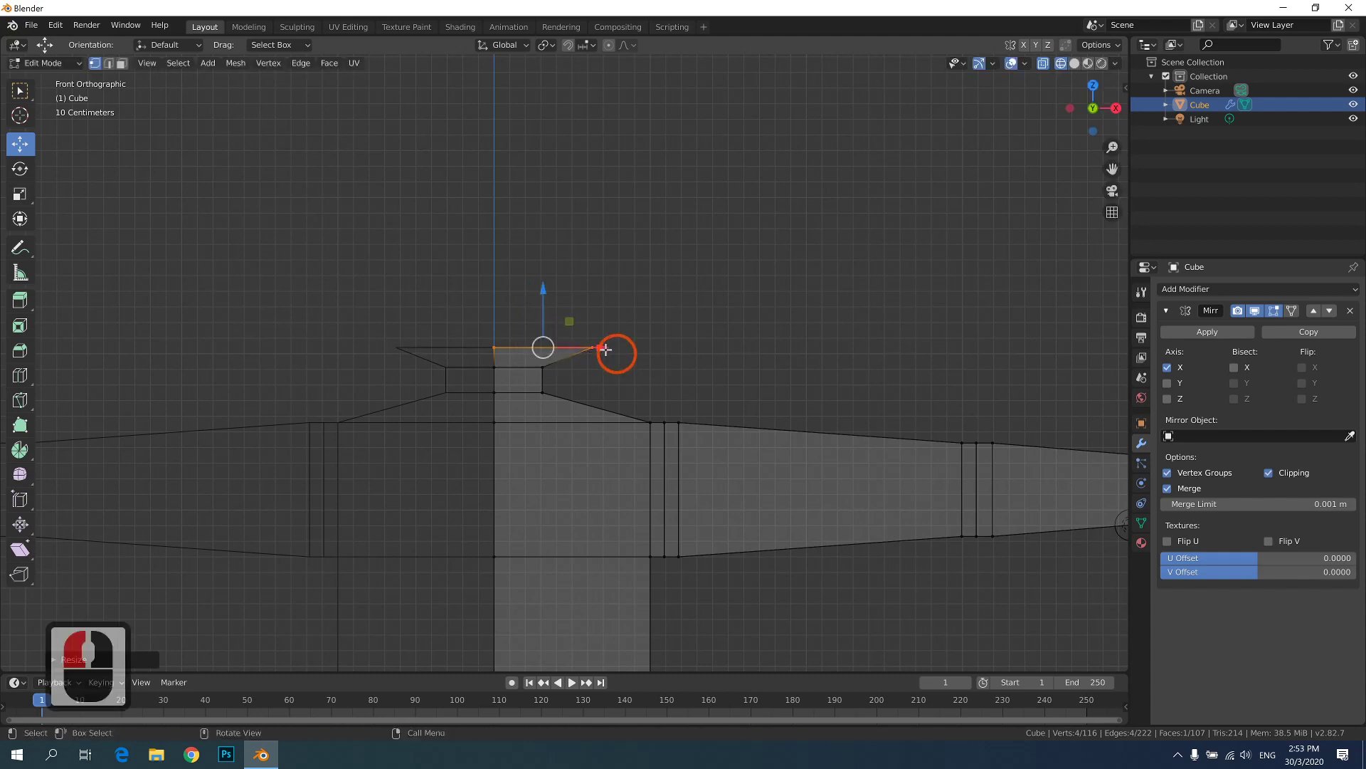
mouse_move(542, 304)
left_mouse_down()
mouse_move(552, 284)
mouse_move(551, 304)
left_mouse_up()
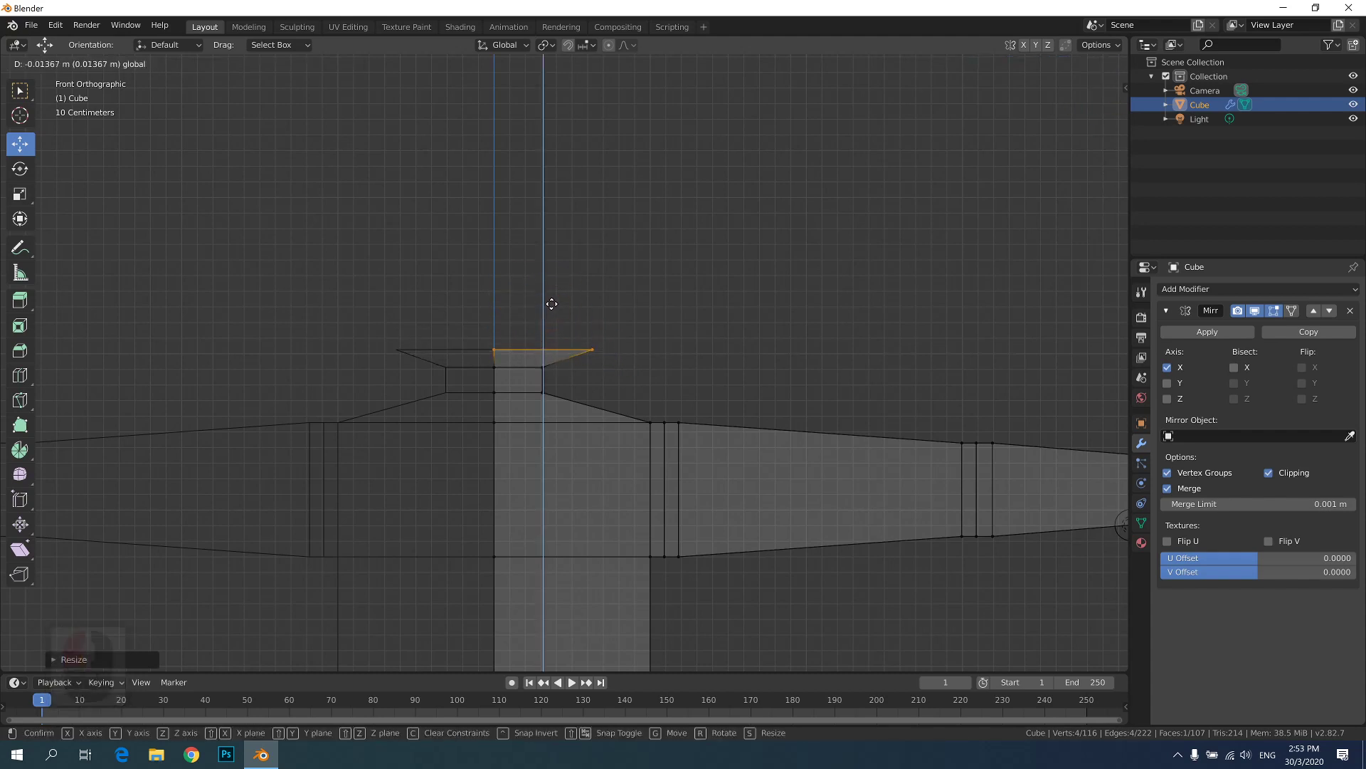
left_click(552, 304)
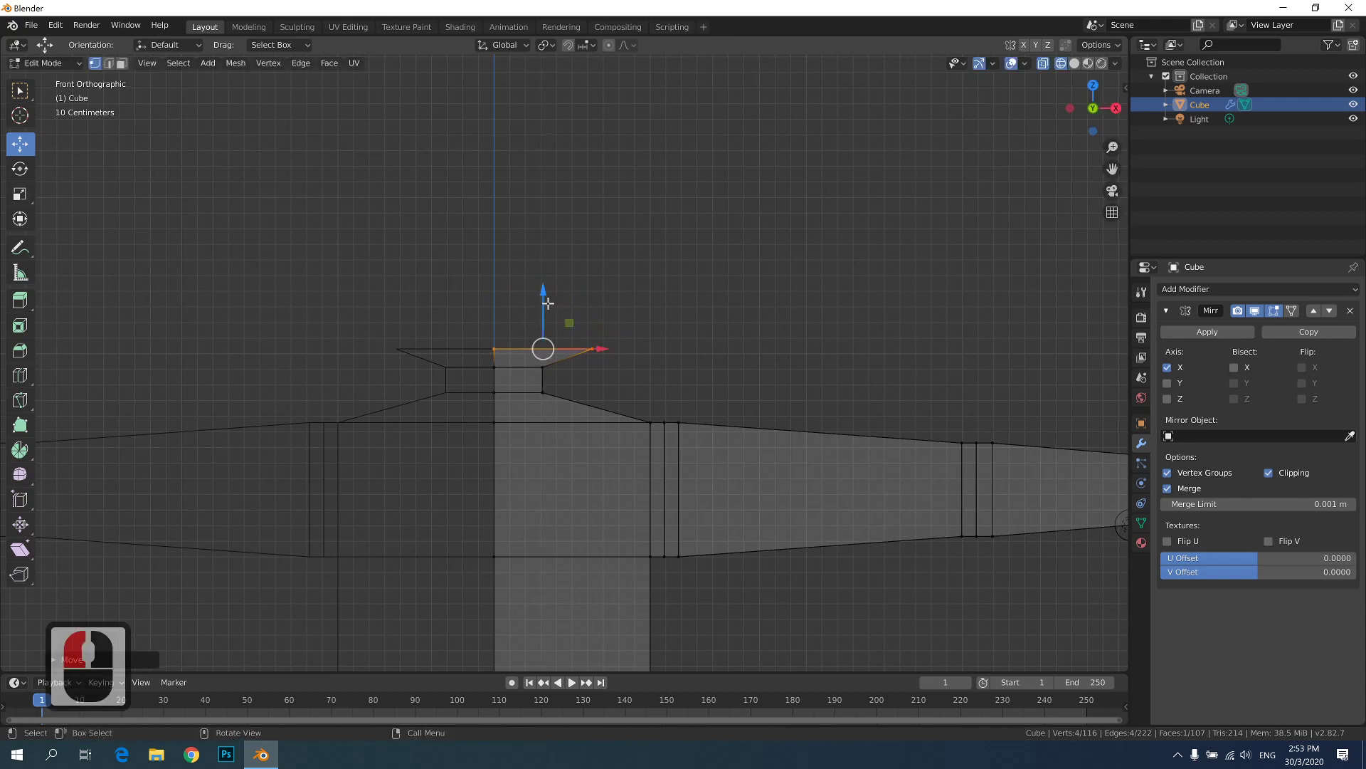
- Extrude the head upward about 0.77 m and add a short extruded crown, scaled inward and raised slightly
key("e")
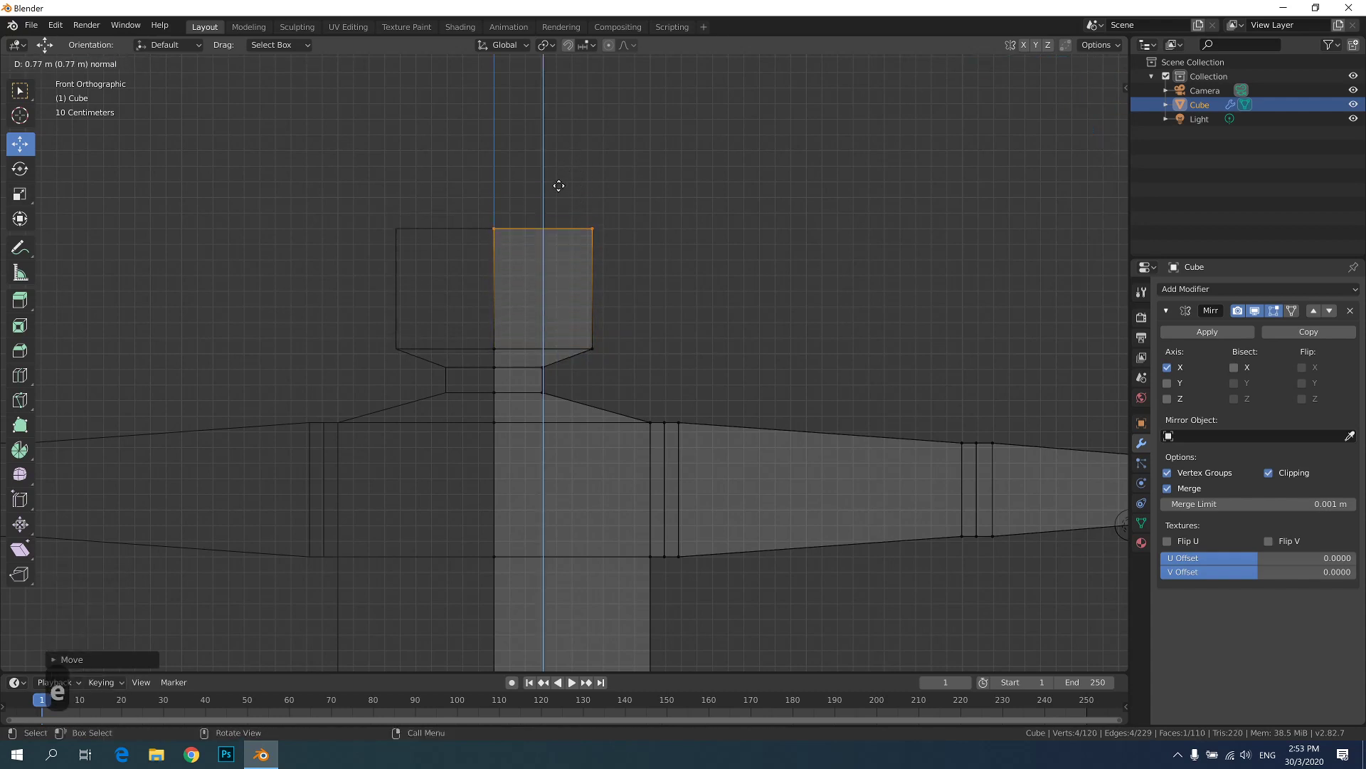
left_click(560, 185)
key("e")
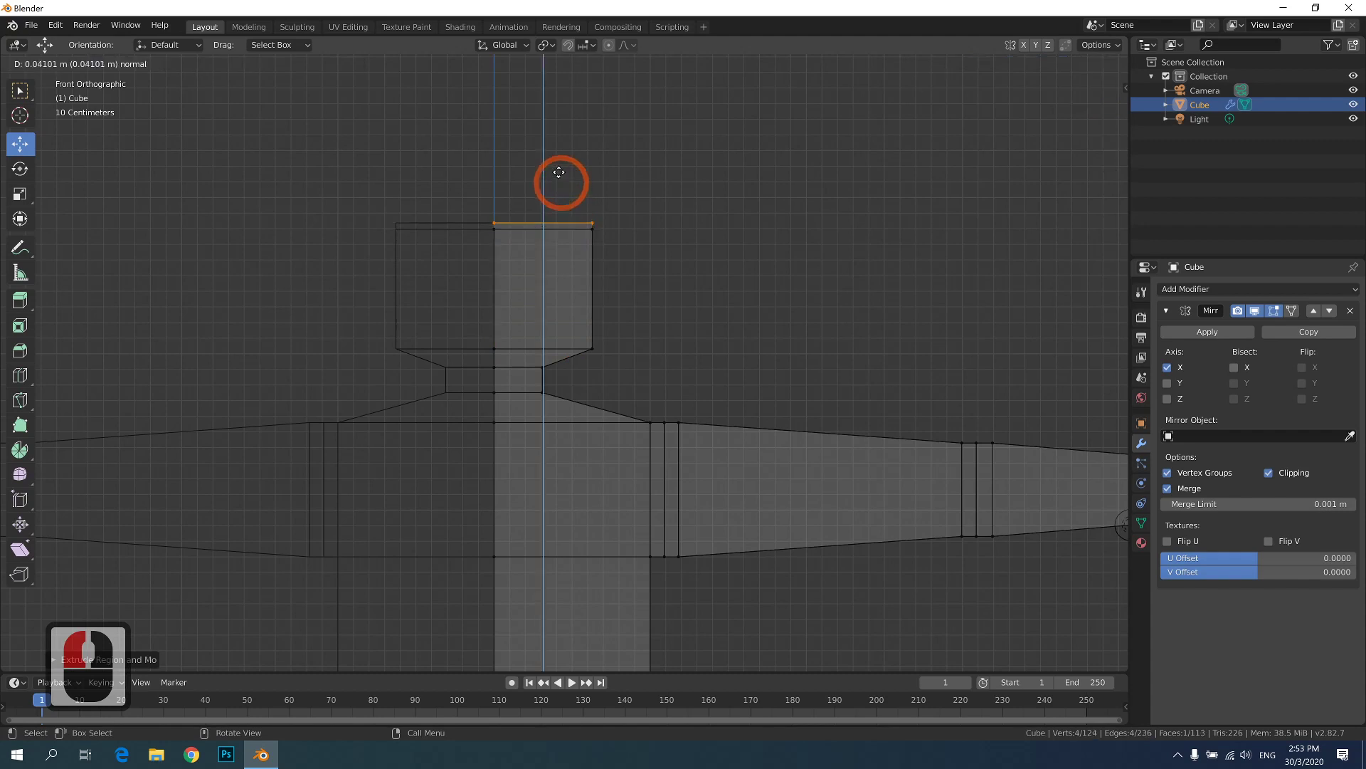
left_click(564, 153)
key("s")
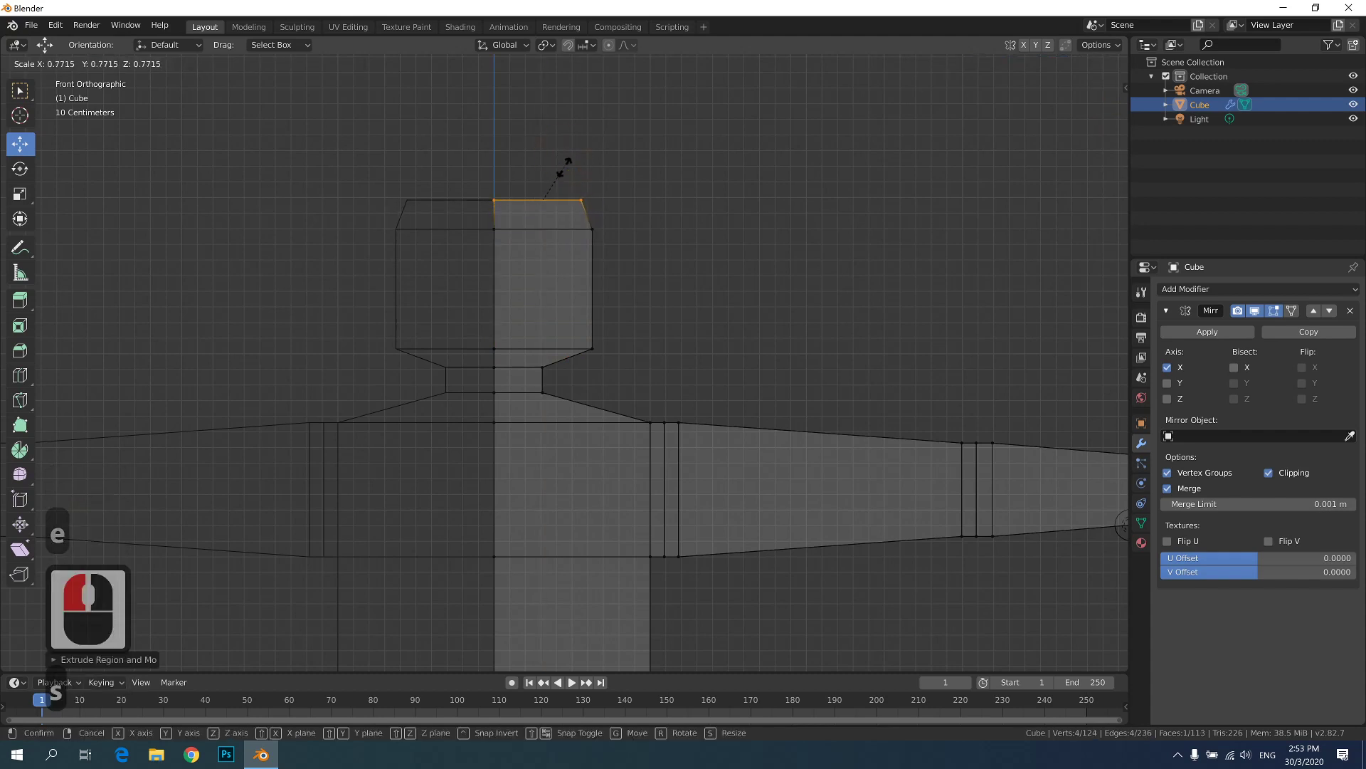
left_click(552, 177)
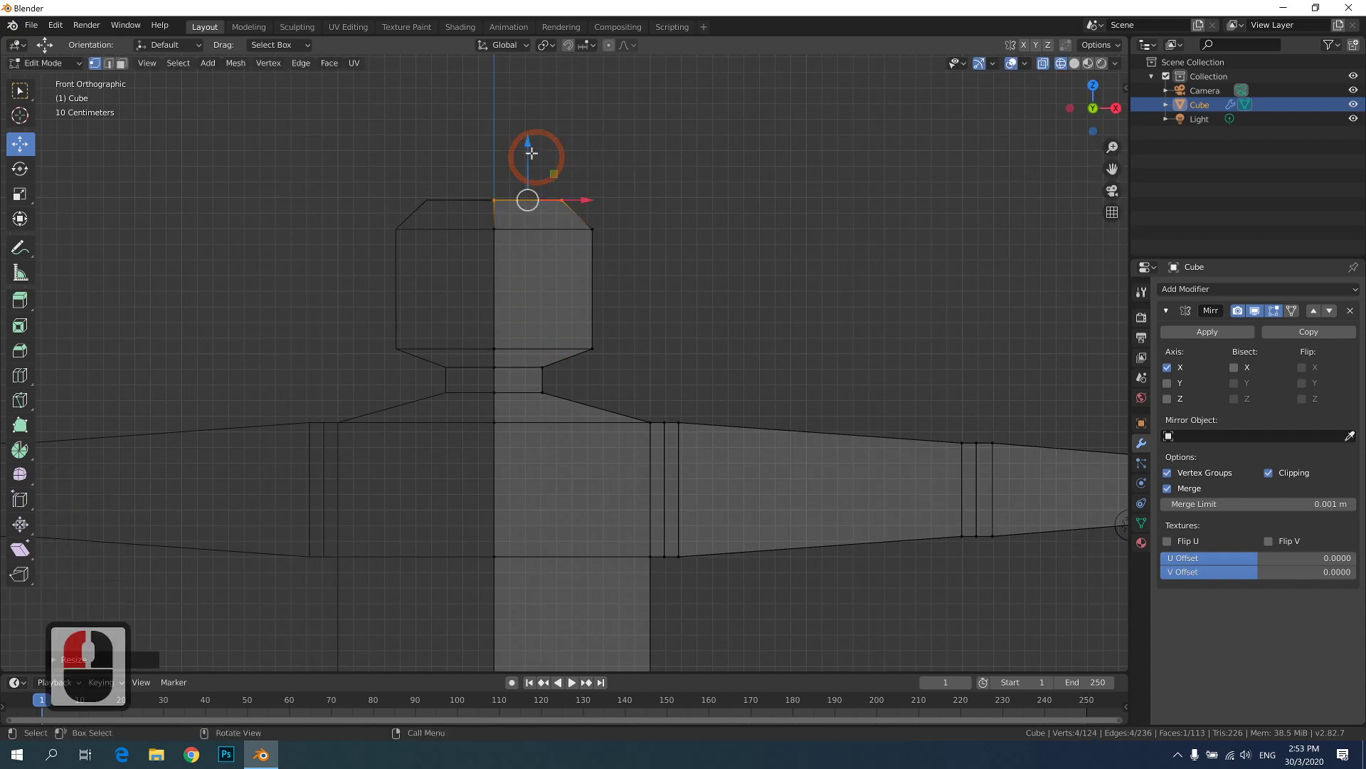
left_click_drag(529, 151, 530, 139)
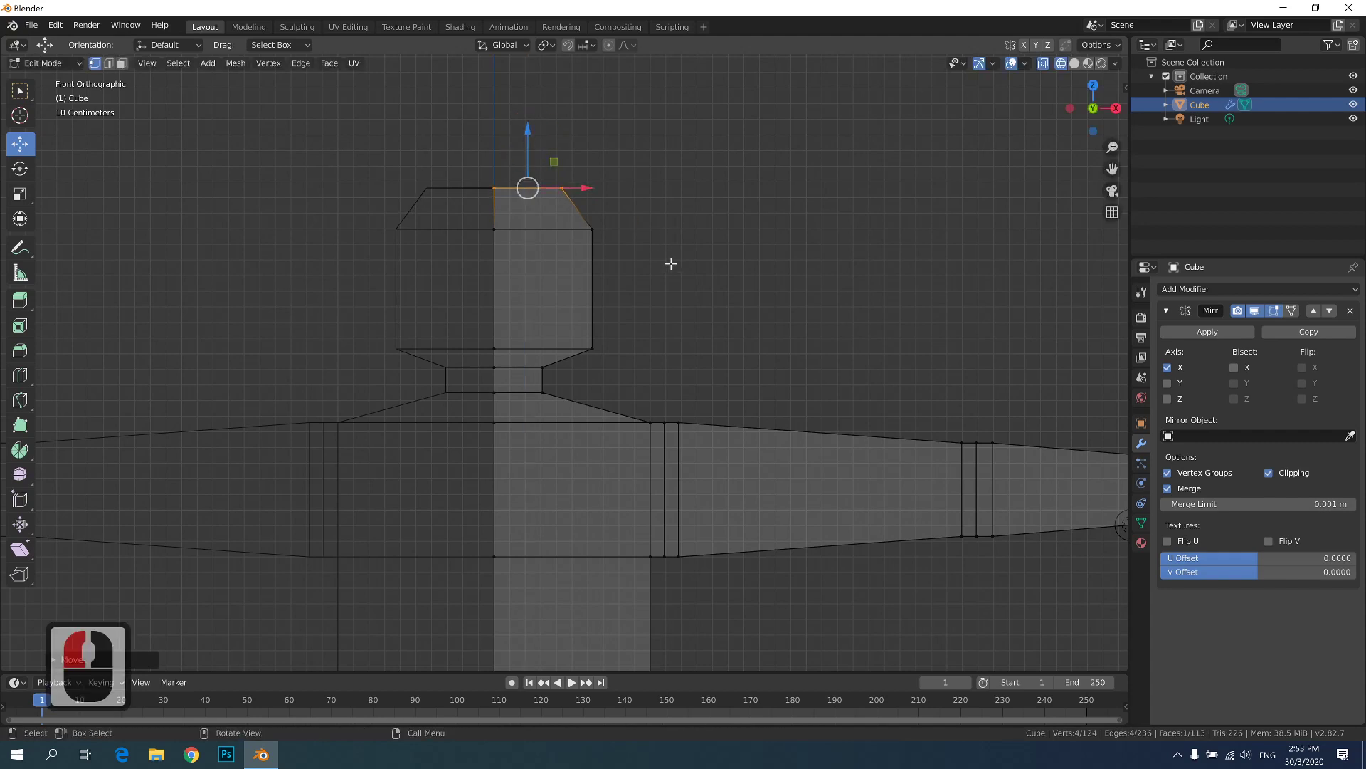
- In the right side view, reduce the head's depth by moving its front and back vertices inward along Y
left_click(1116, 109)
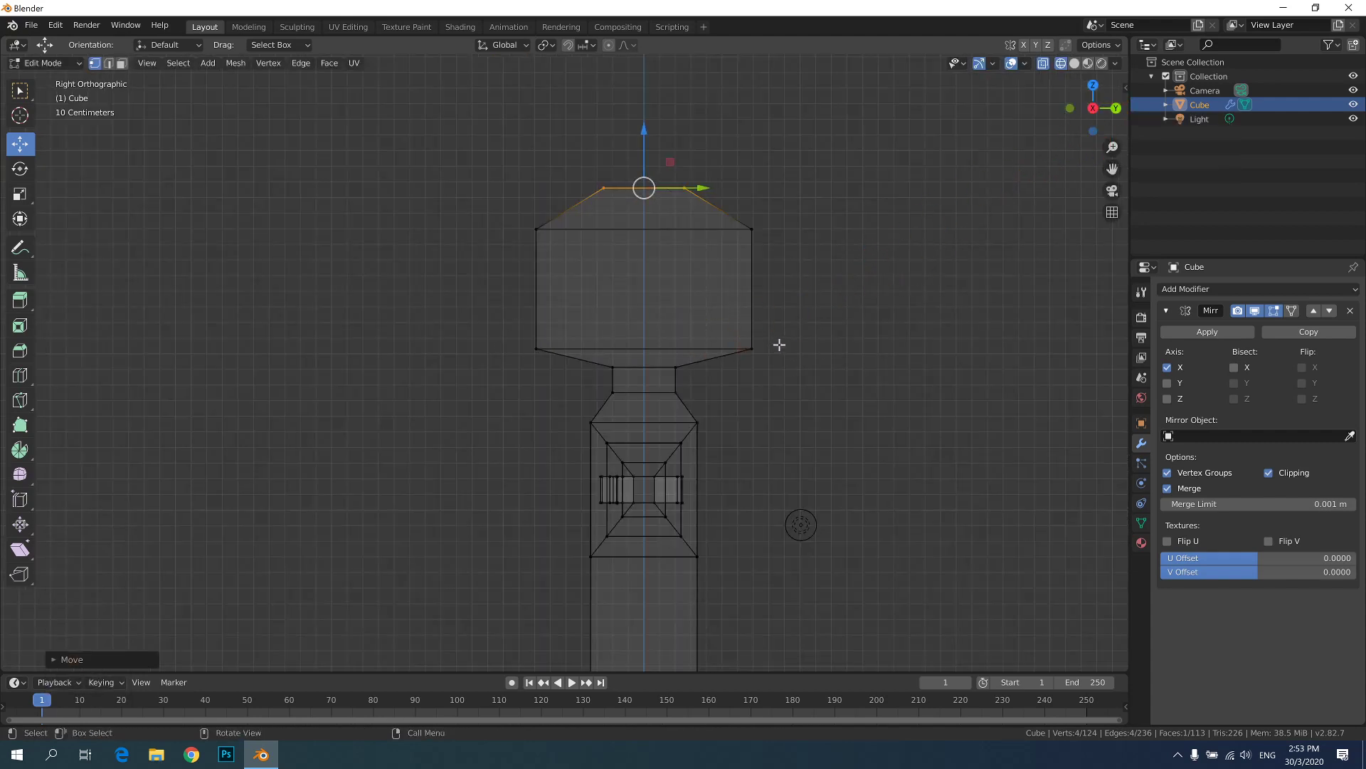
left_click_drag(794, 185, 722, 387)
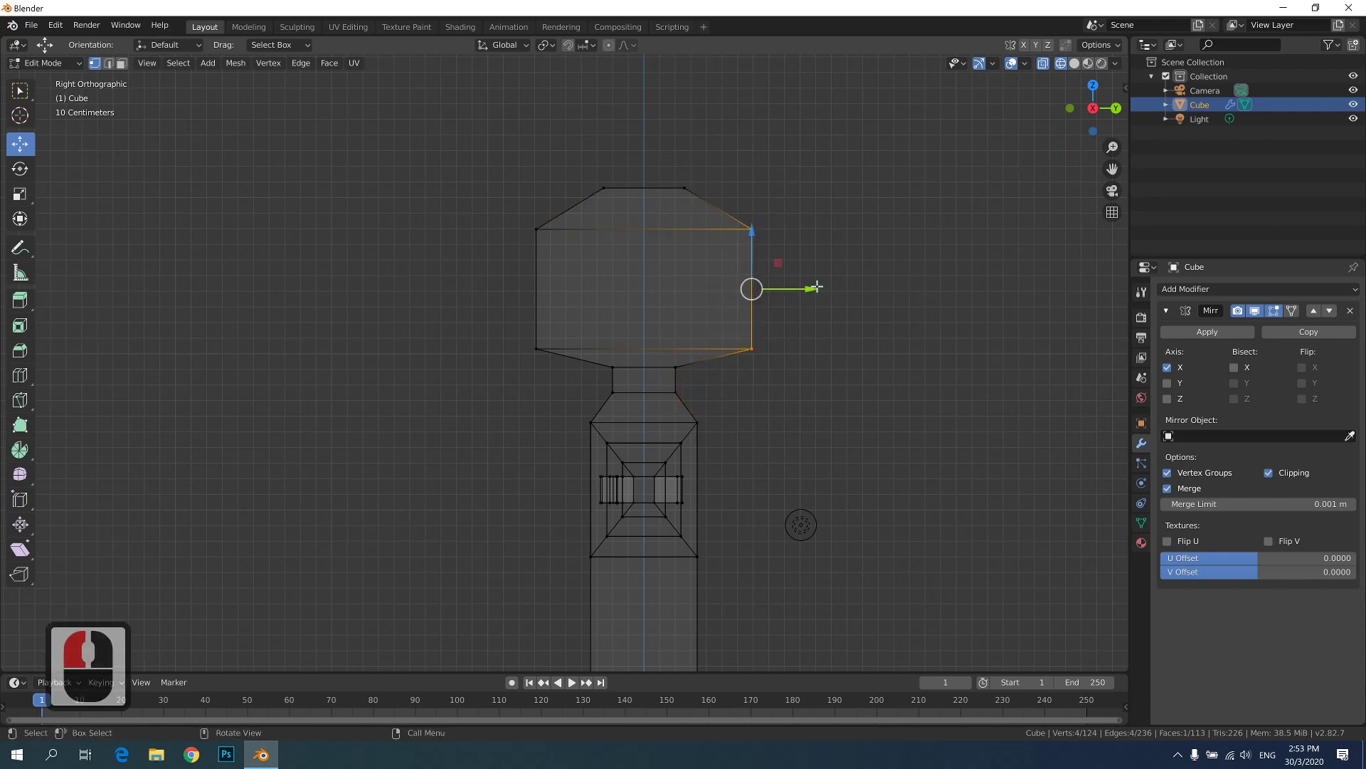
left_click_drag(817, 286, 763, 286)
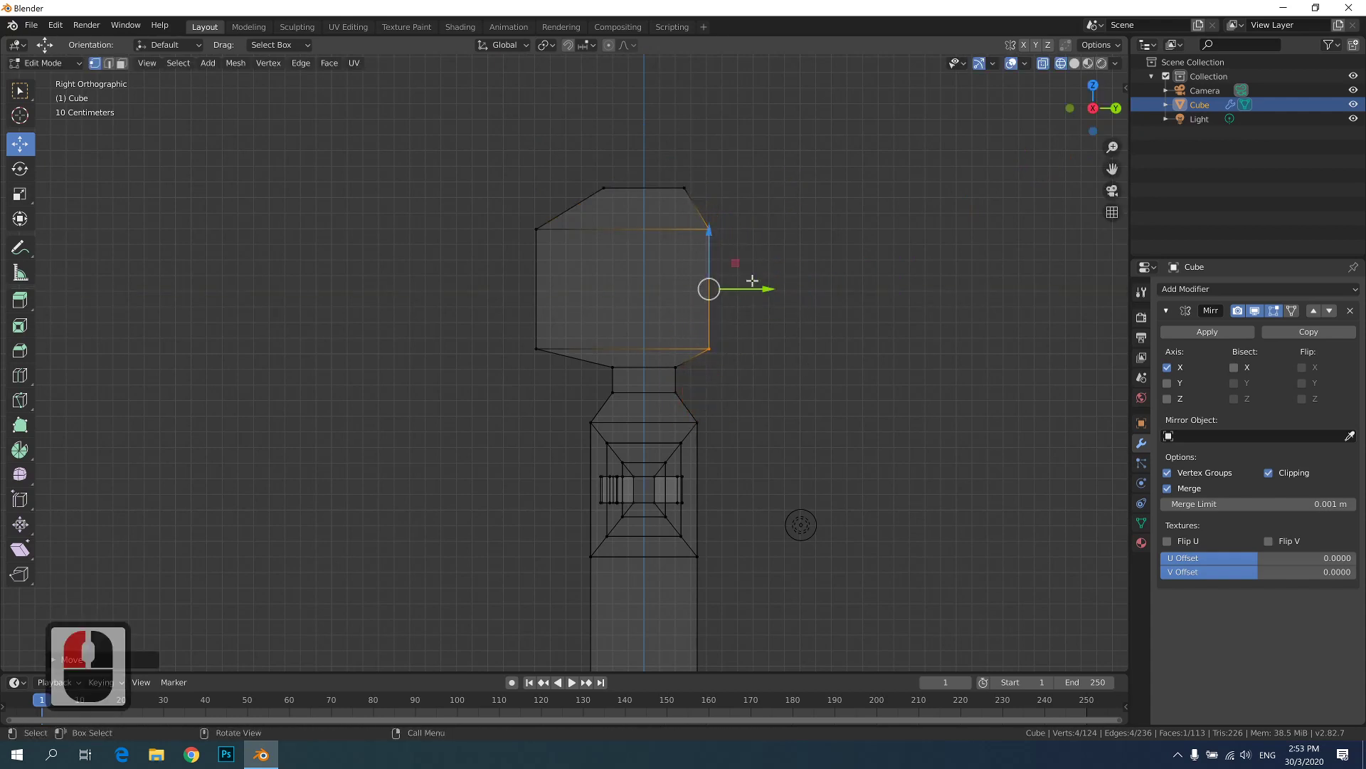
left_click_drag(483, 189, 578, 397)
left_click_drag(605, 290, 634, 290)
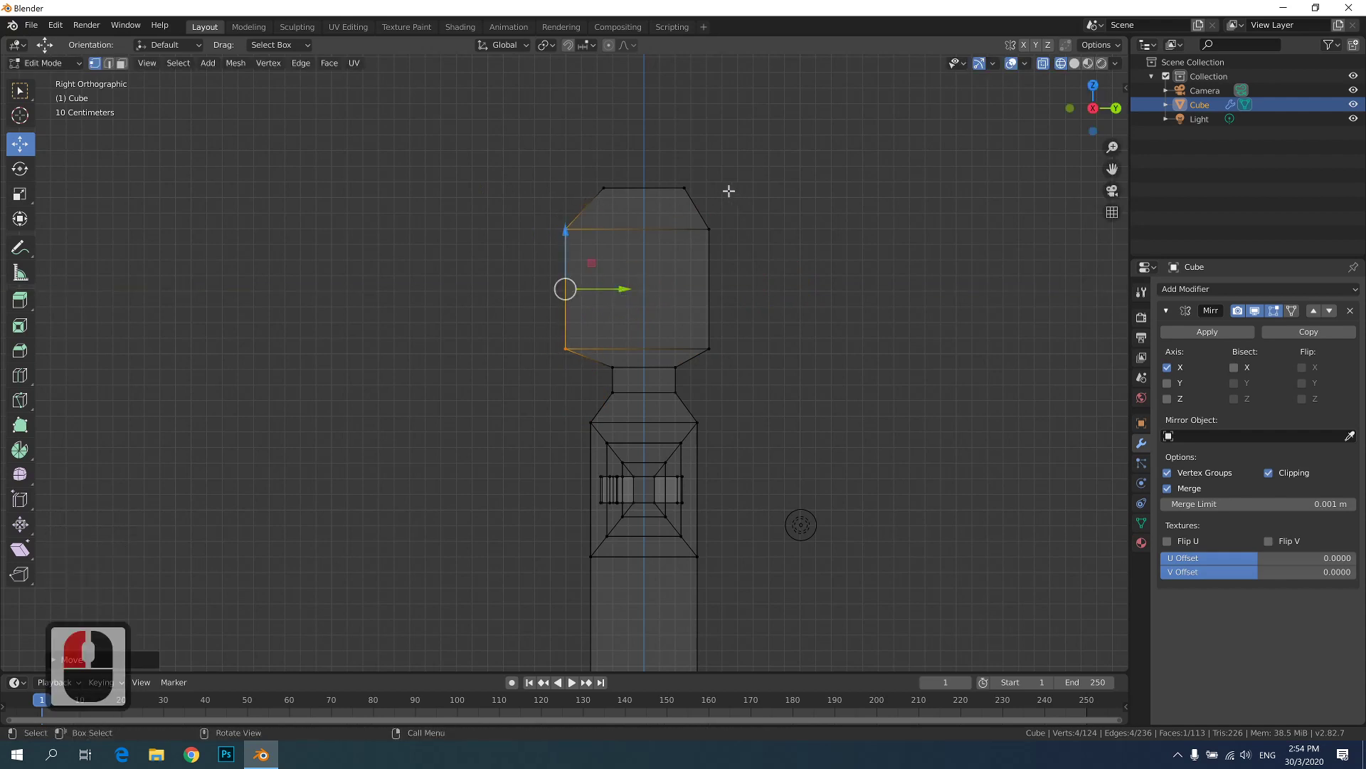
- Shift the crown's top vertices slightly along Y and lower them along Z to flatten the head's top
left_click(686, 188)
left_click(606, 184, "shift")
left_click_drag(749, 143, 599, 210)
left_click_drag(707, 198, 691, 192)
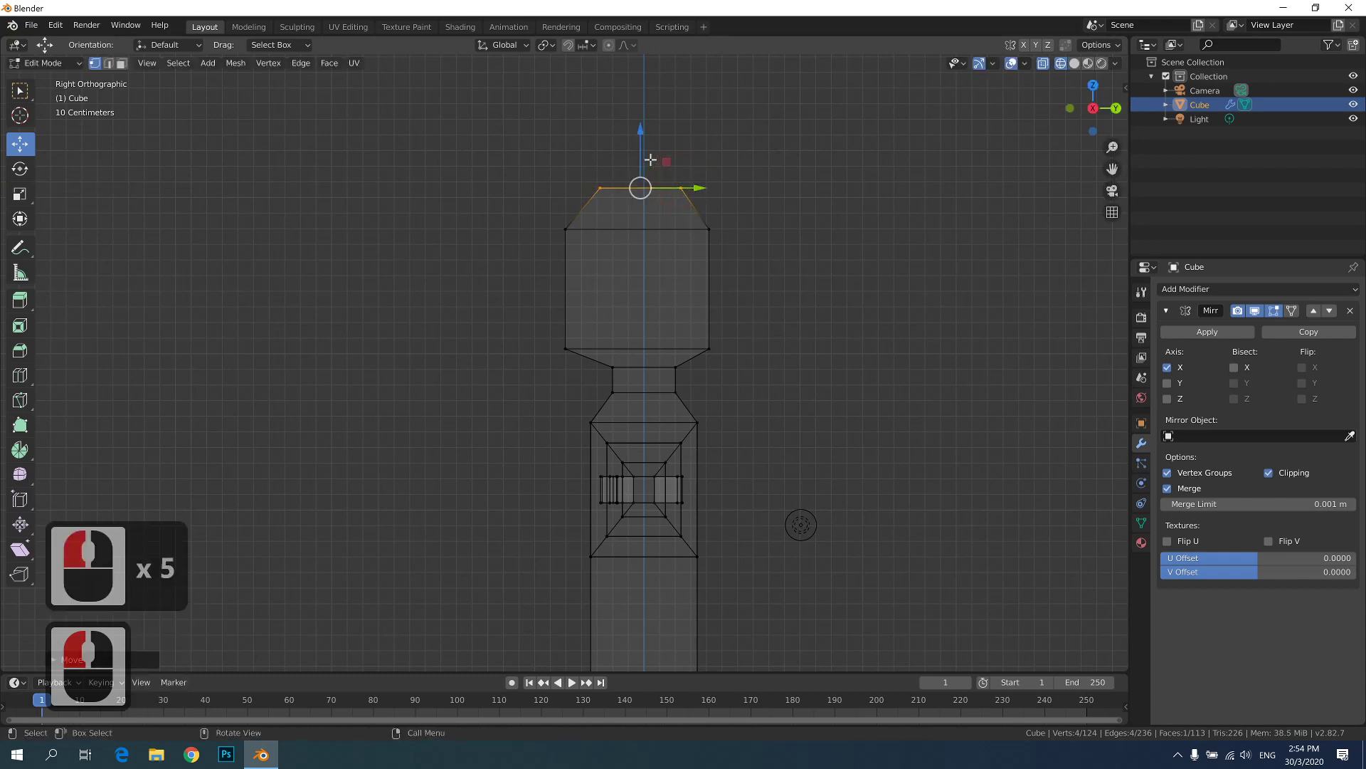
left_click_drag(640, 138, 645, 156)
- Select the whole head and neck and shift them slightly along Y to center them over the torso
left_click(780, 180)
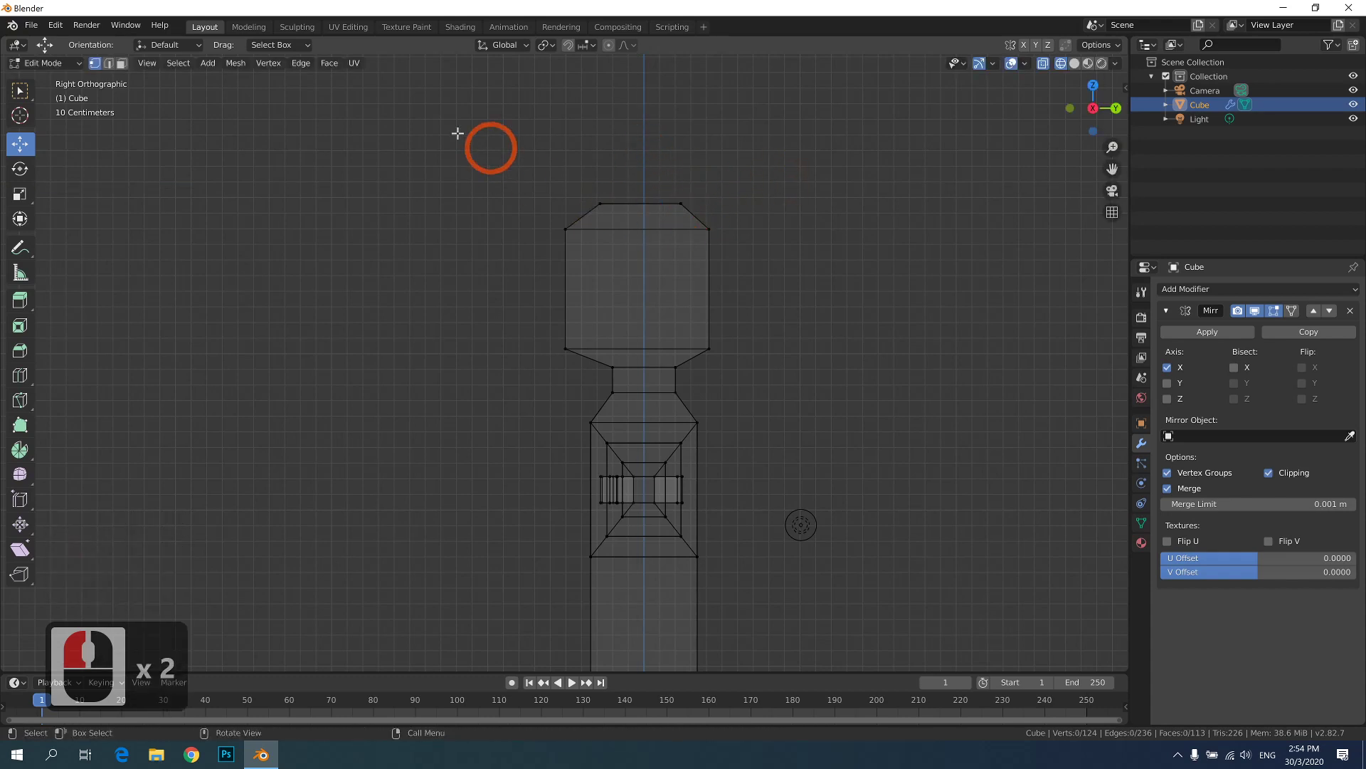
left_click_drag(451, 121, 743, 399)
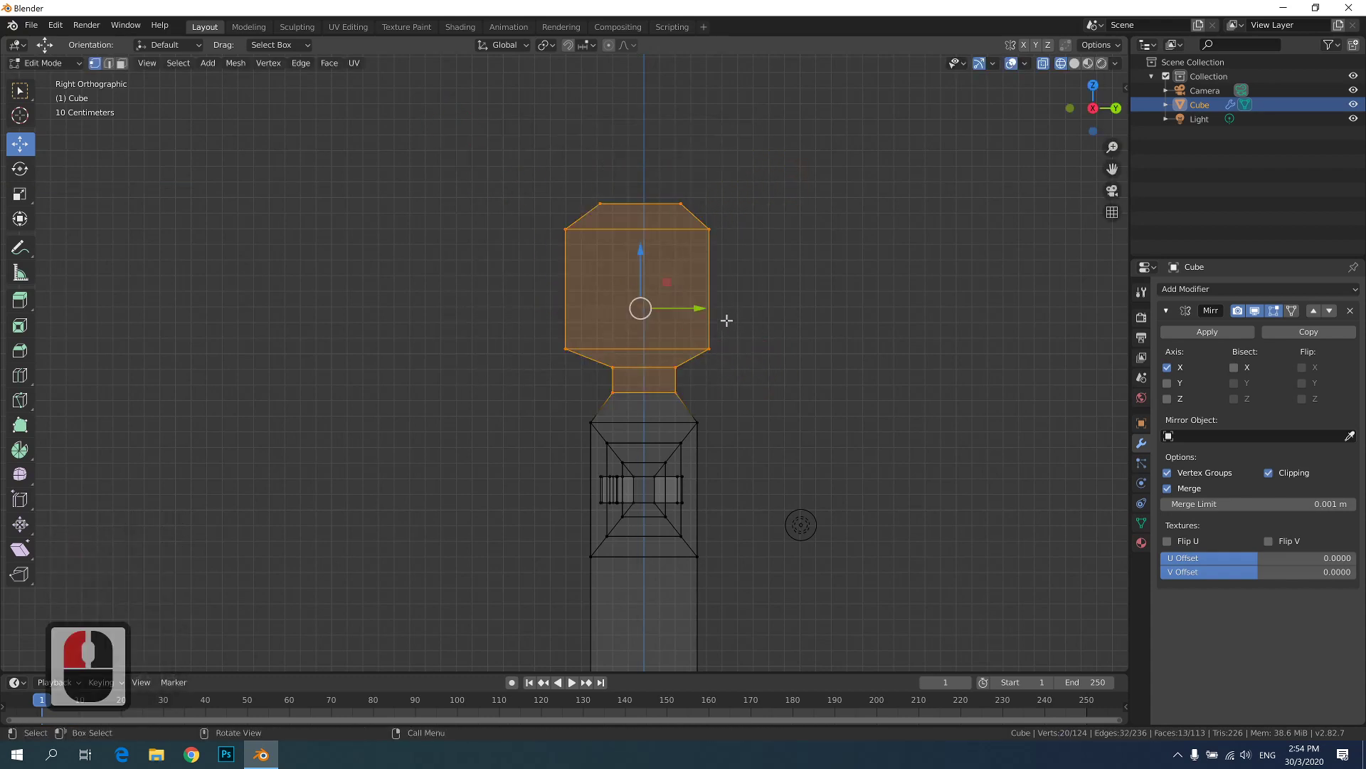
mouse_move(703, 309)
left_mouse_down()
mouse_move(689, 306)
mouse_move(705, 308)
left_mouse_up()
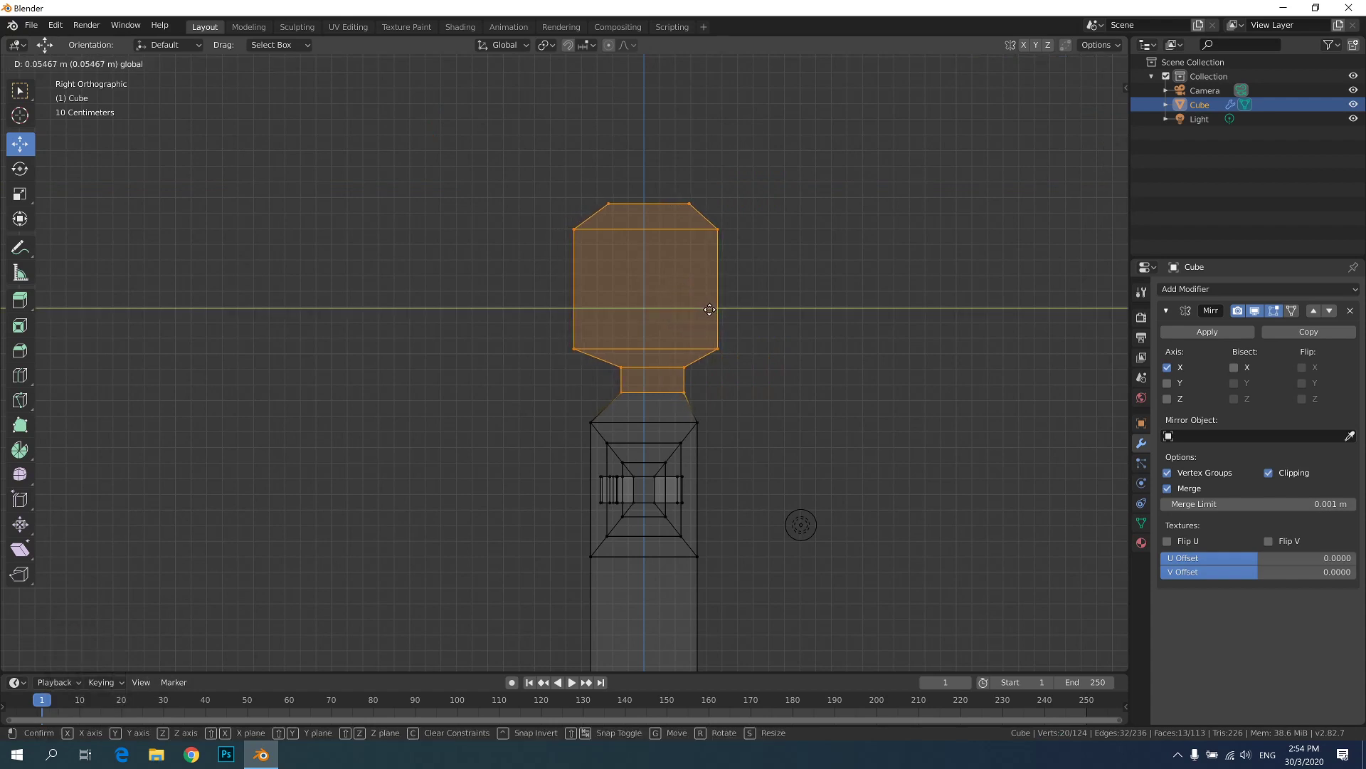
left_click_drag(709, 310, 707, 310)
left_click(701, 311)
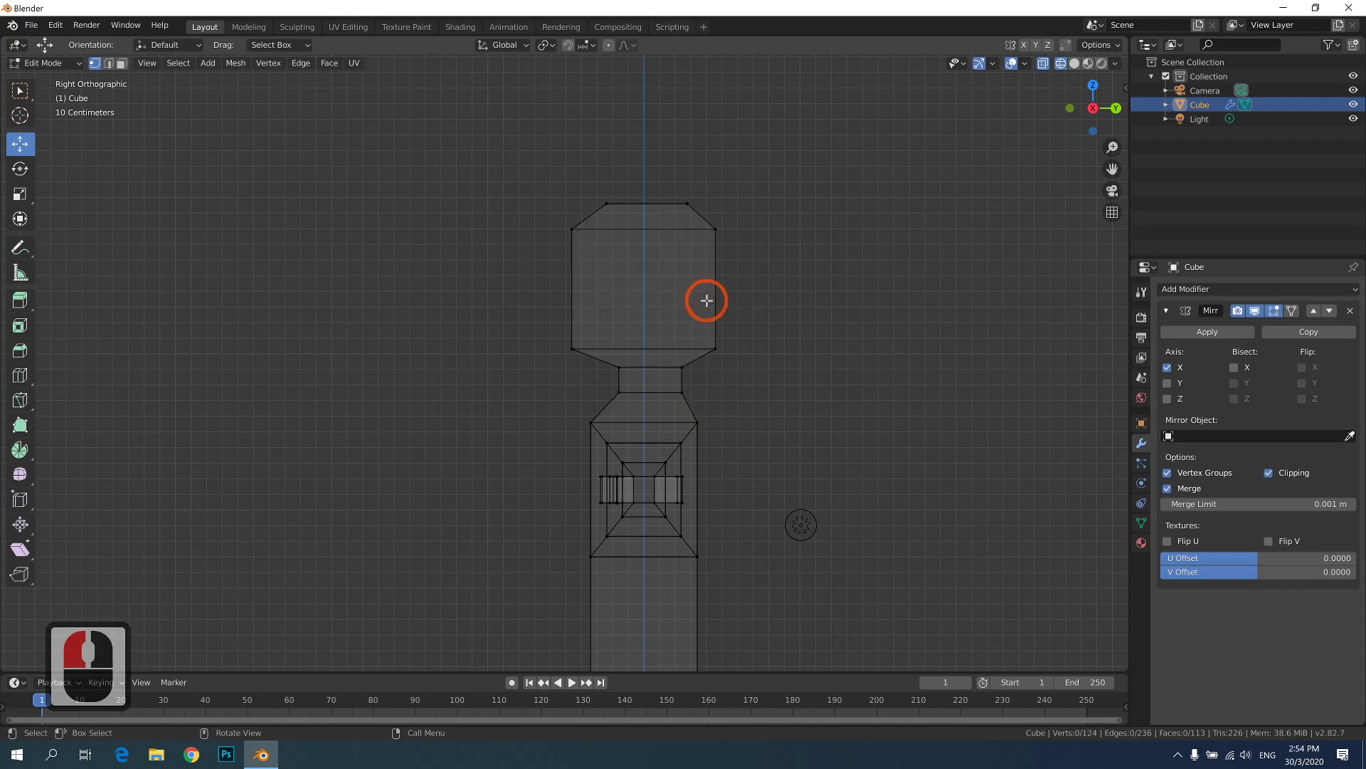
left_click(812, 302)
- Examine the head and neck proportions in perspective and in the front view
left_click(573, 214)
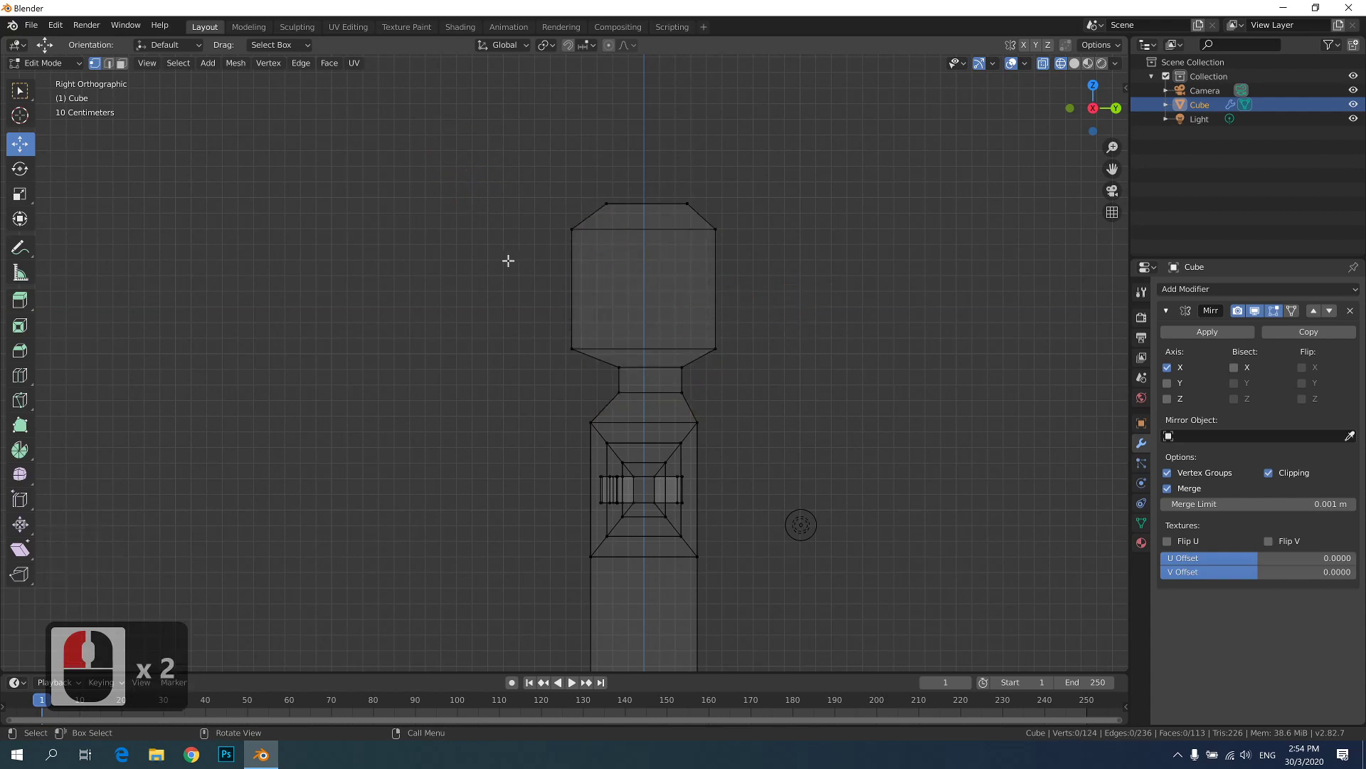
middle_click_drag(508, 260, 573, 280)
middle_click_drag(660, 292, 689, 268, "alt")
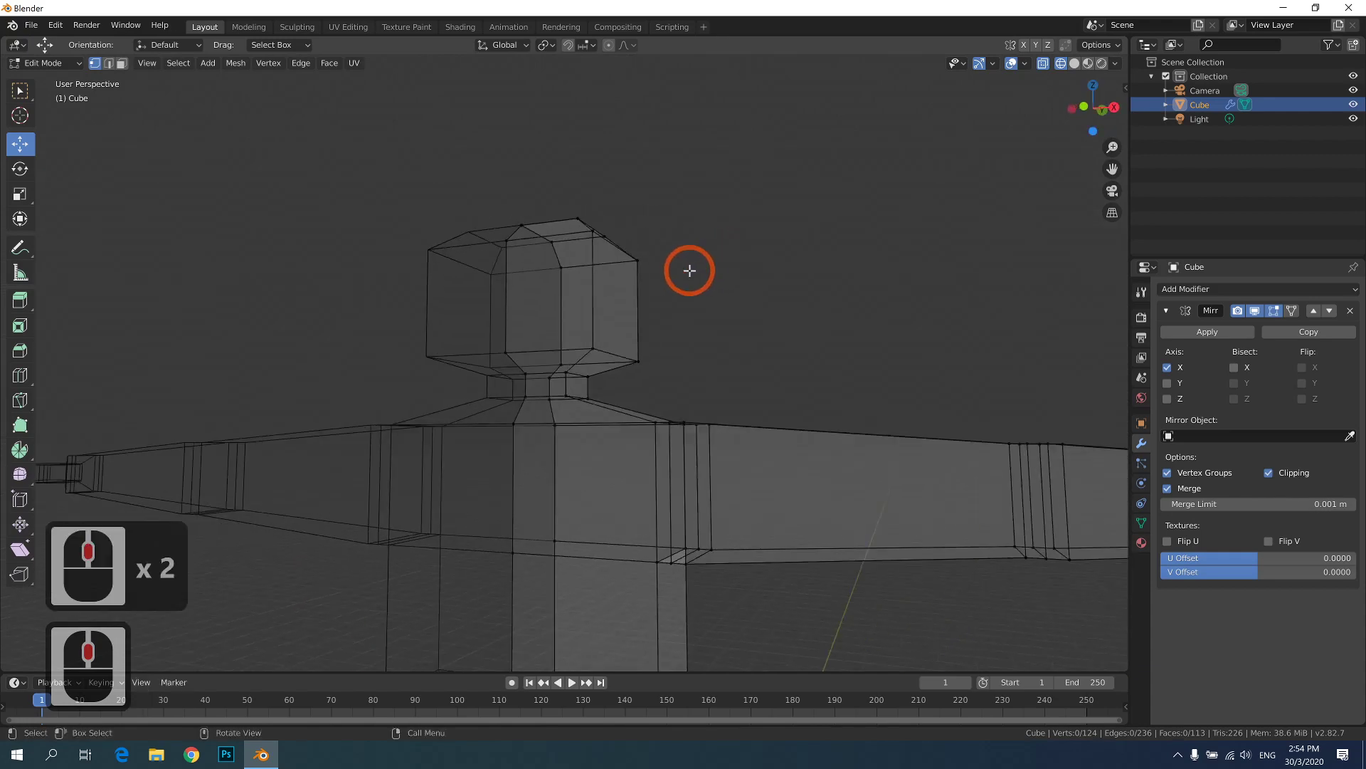
scroll(695, 399, "down", 7)
scroll(573, 393, "up", 6)
middle_click_drag(581, 395, 1031, 199)
left_click(1101, 114)
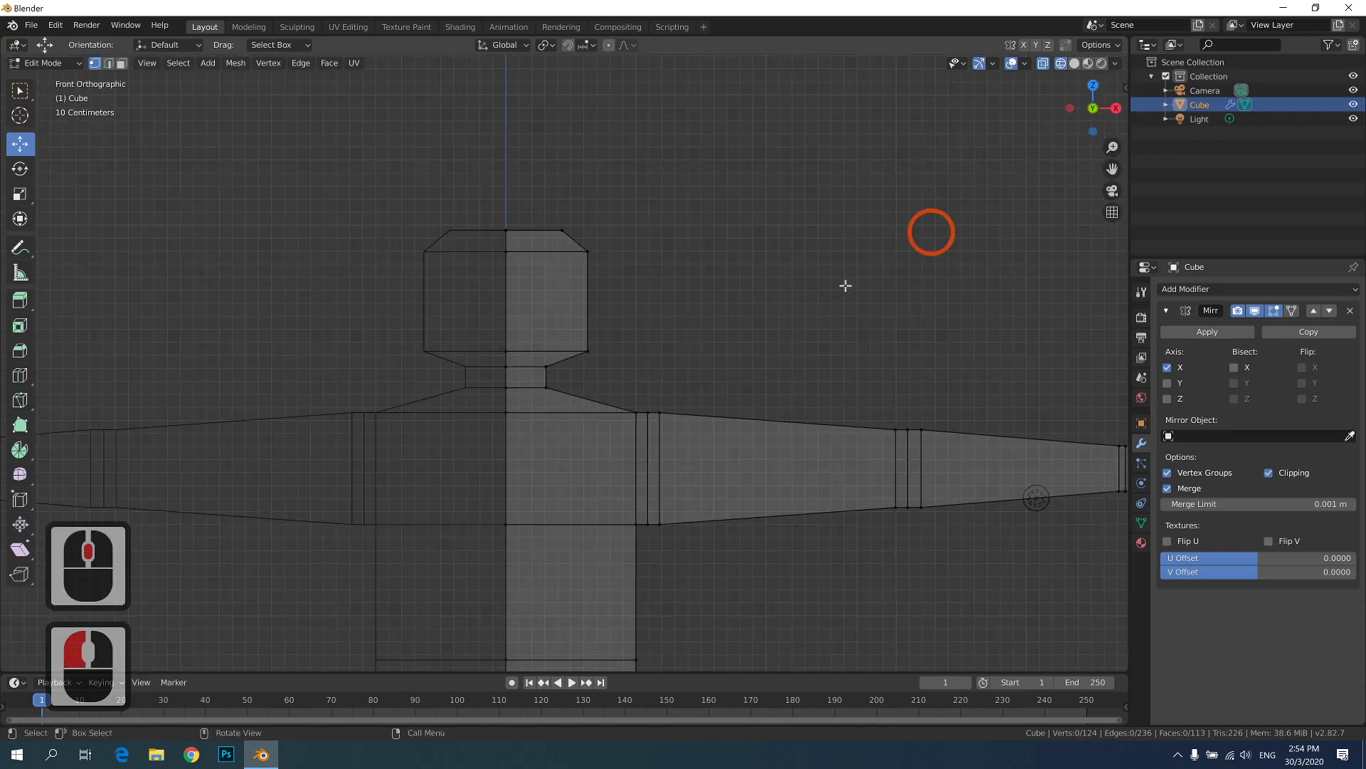
scroll(672, 361, "down", 3)
scroll(652, 441, "up", 3)
middle_click_drag(752, 436, 781, 311, "shift")
mouse_move(984, 340)
middle_mouse_down("shift")
mouse_move(737, 338)
mouse_move(951, 335)
mouse_move(999, 351)
middle_mouse_up("shift")
middle_click_drag(637, 270, 718, 366, "shift")
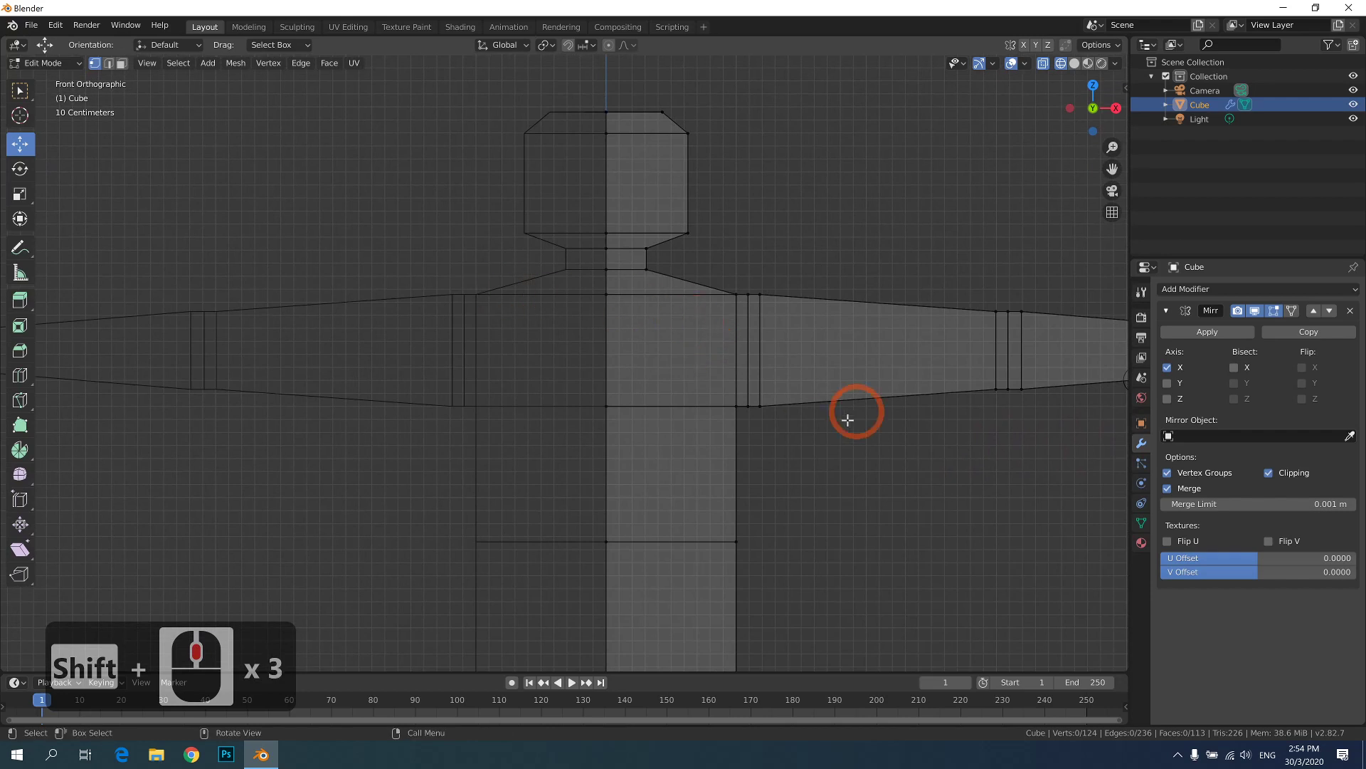
- Add a centered edge loop around the middle of the neck
key("ctrl+r")
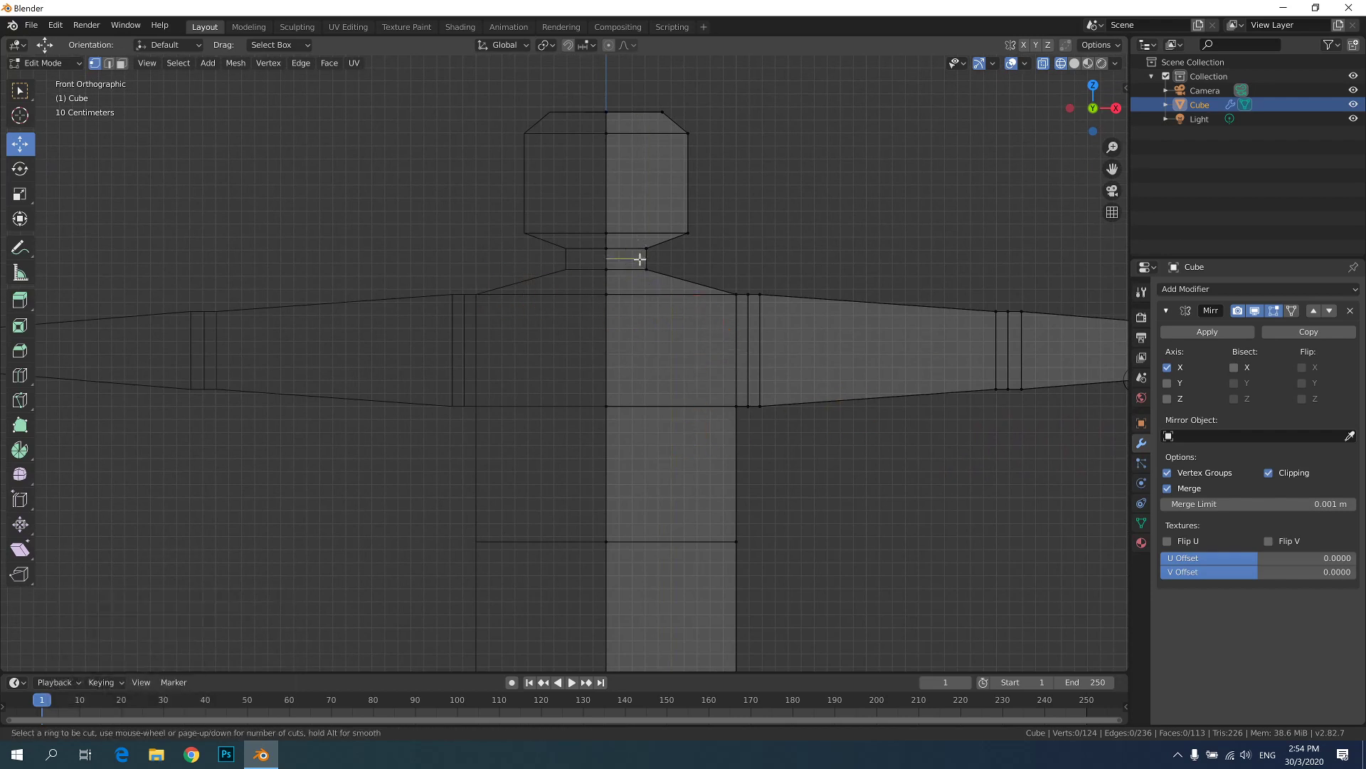
left_click(640, 259)
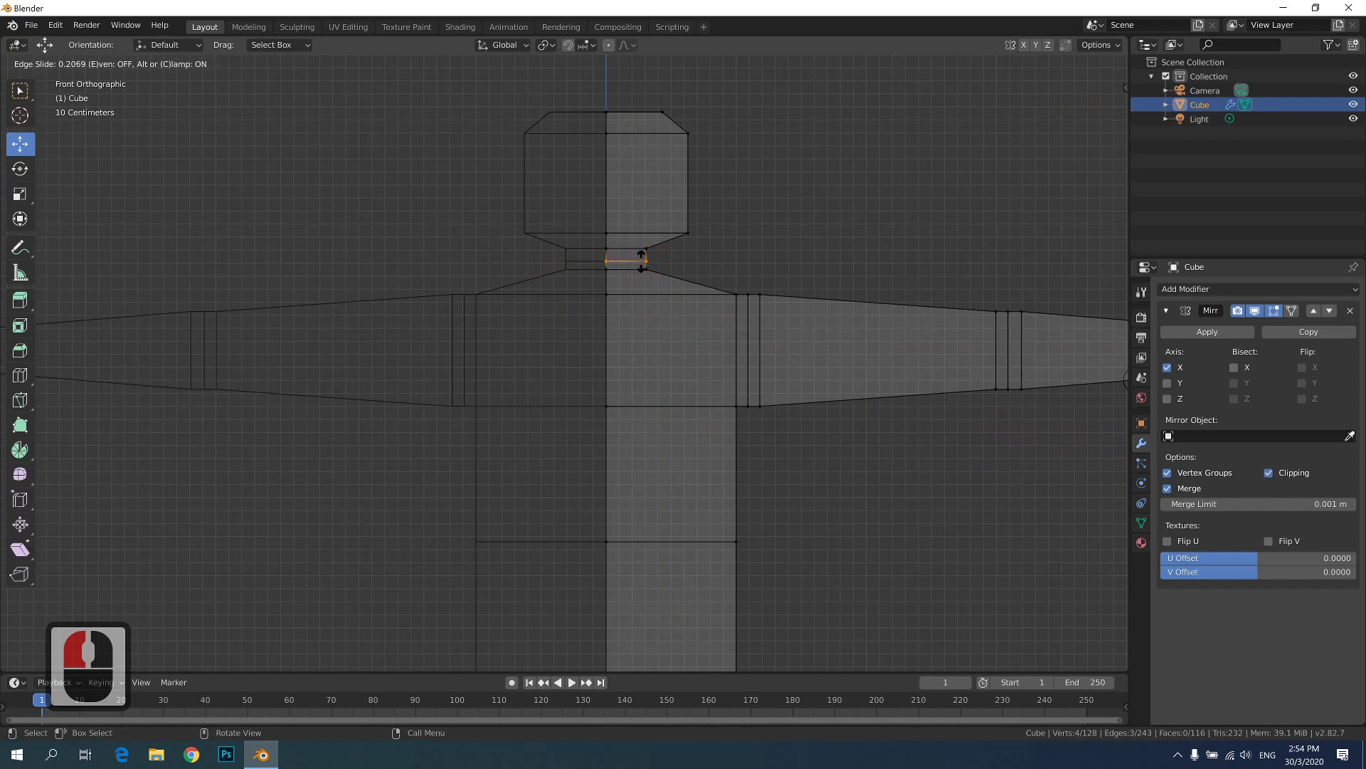
key("Escape")
key("Return")
left_click(779, 265)
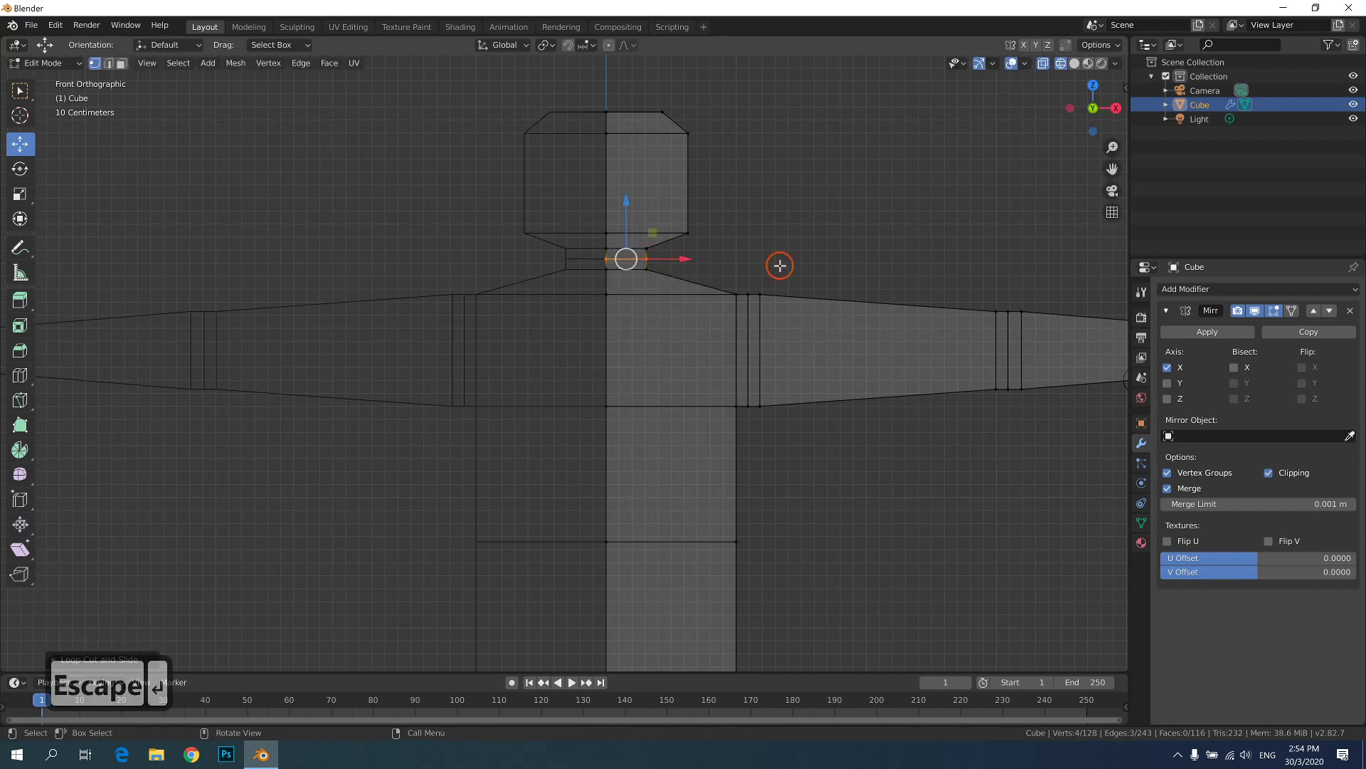
left_click(781, 335)
- Shape the waist by moving the mid-torso loop's outer vertices inward along X and lowering the whole loop along Z
scroll(792, 484, "down", 2)
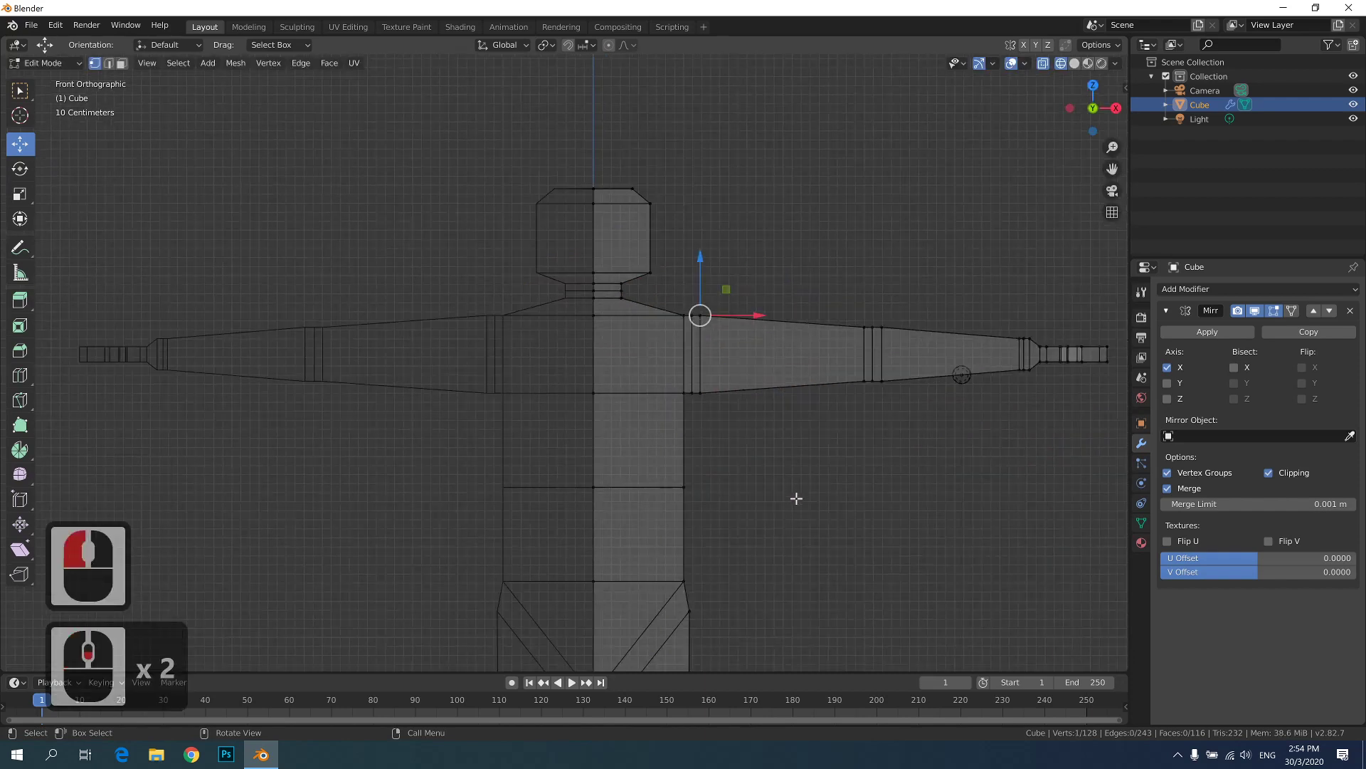
middle_click_drag(792, 493, 777, 411, "shift")
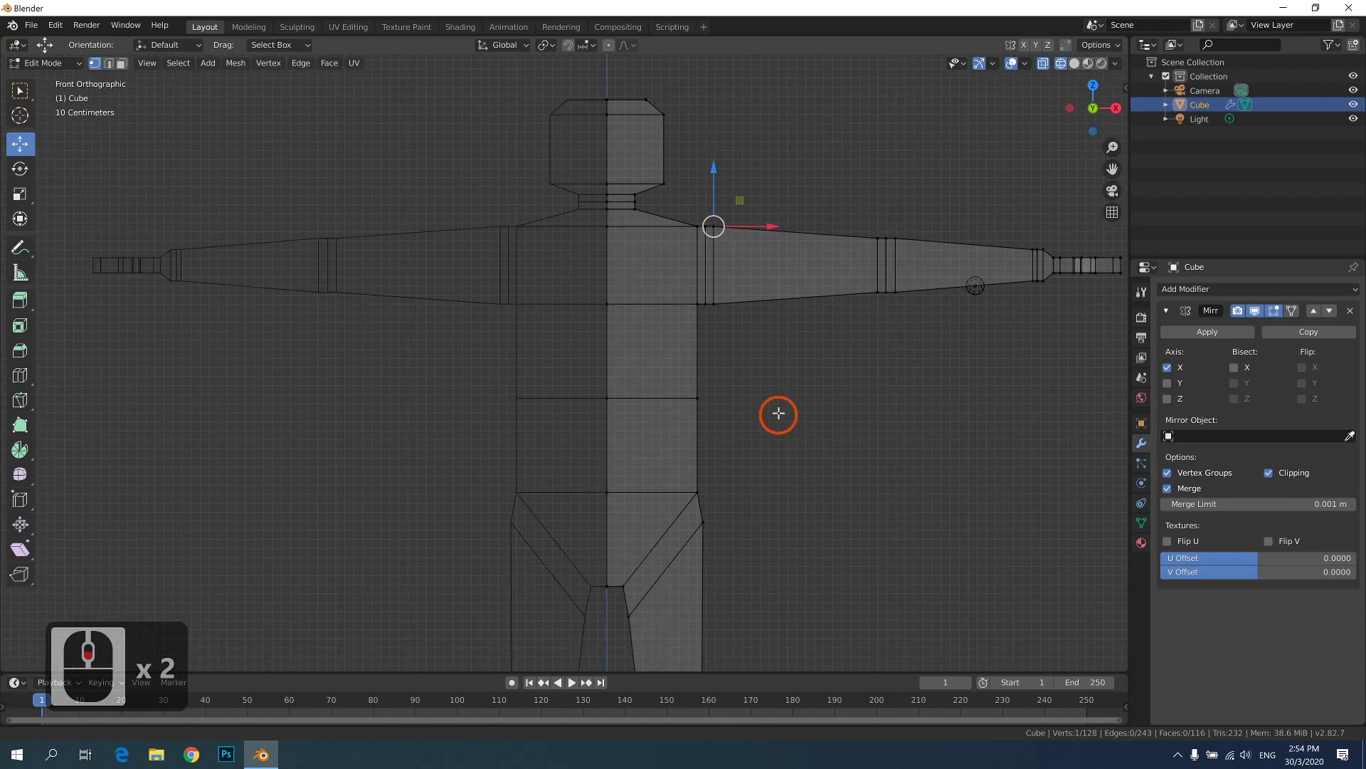
left_click(703, 395)
middle_click_drag(760, 470, 787, 345, "shift")
left_click_drag(783, 336, 694, 333)
left_click_drag(828, 259, 436, 321)
left_click_drag(733, 288, 699, 283)
left_click_drag(650, 230, 647, 284)
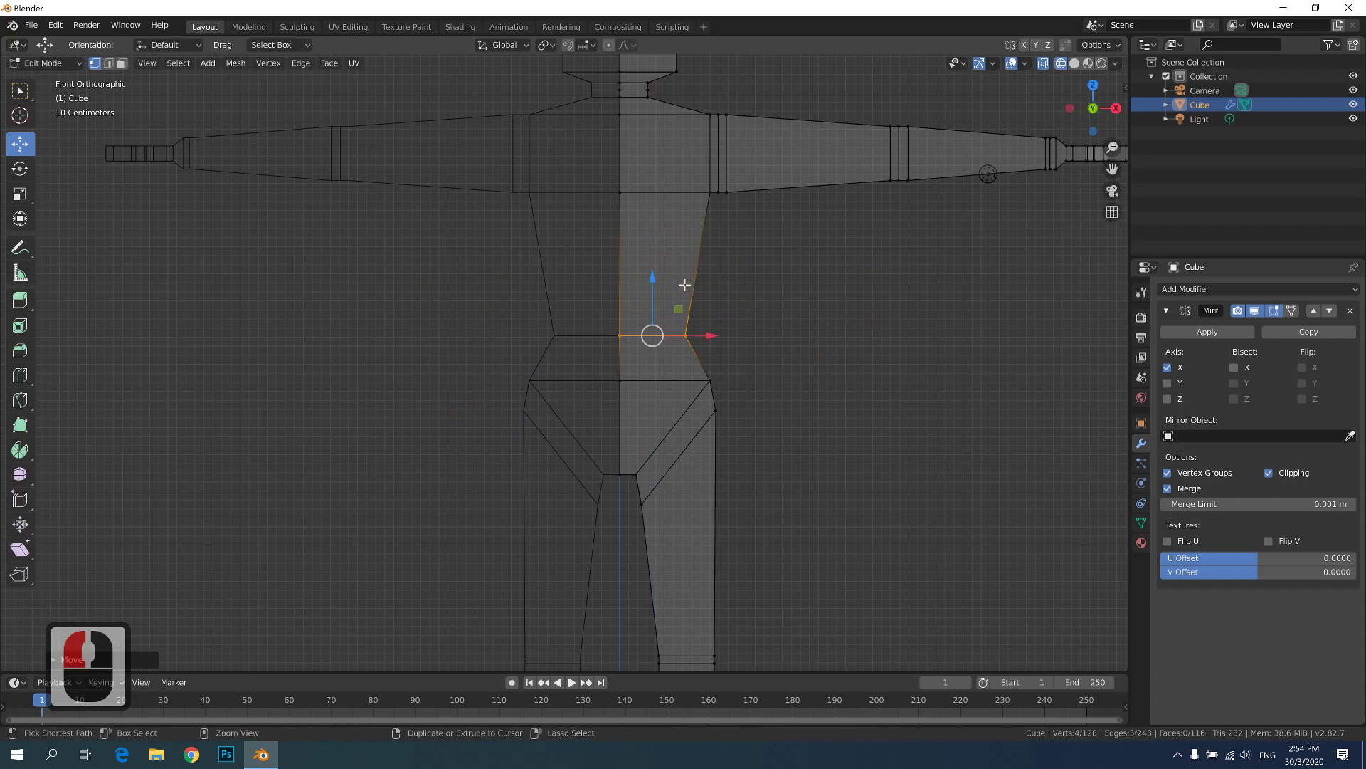
- Add an edge loop in the upper torso below the armpits and move its outer vertices outward along X
key("ctrl+r")
left_click(690, 206)
left_click(681, 217)
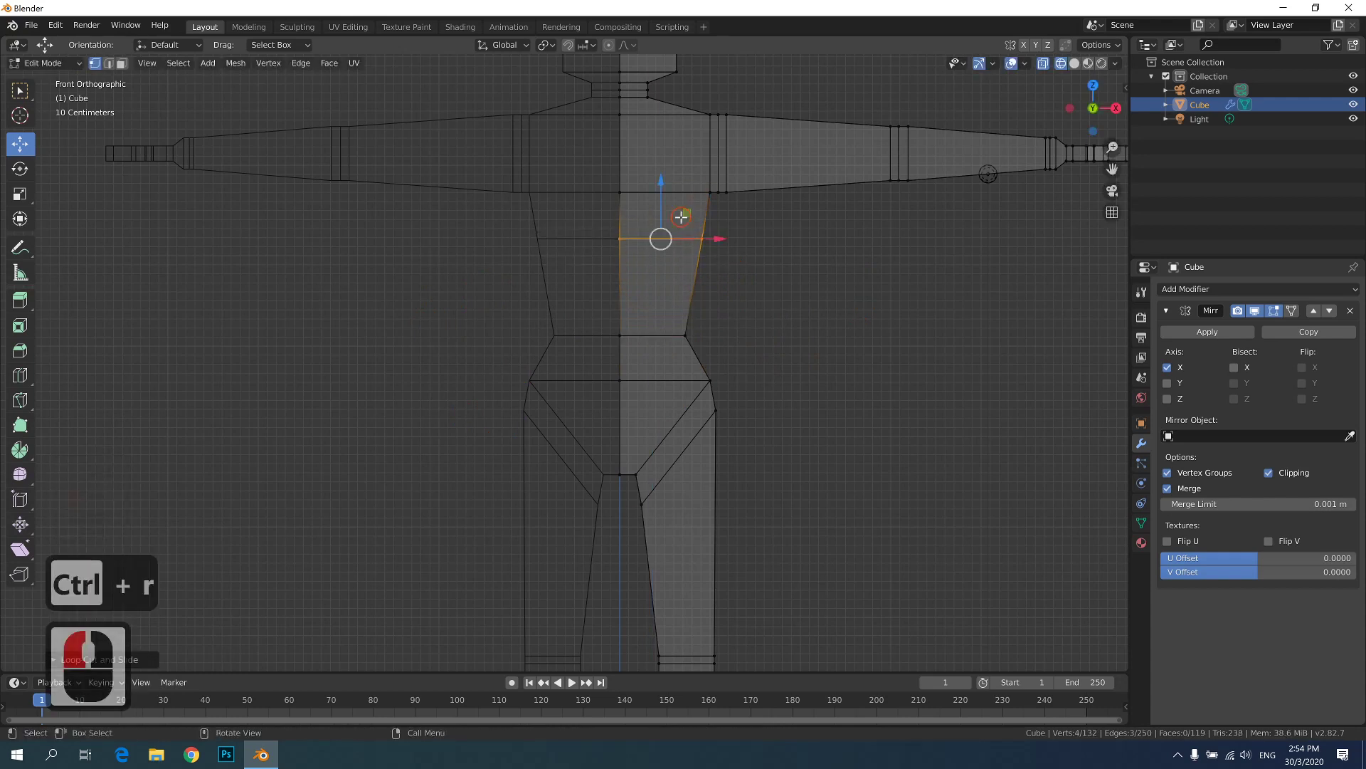
left_click(739, 227)
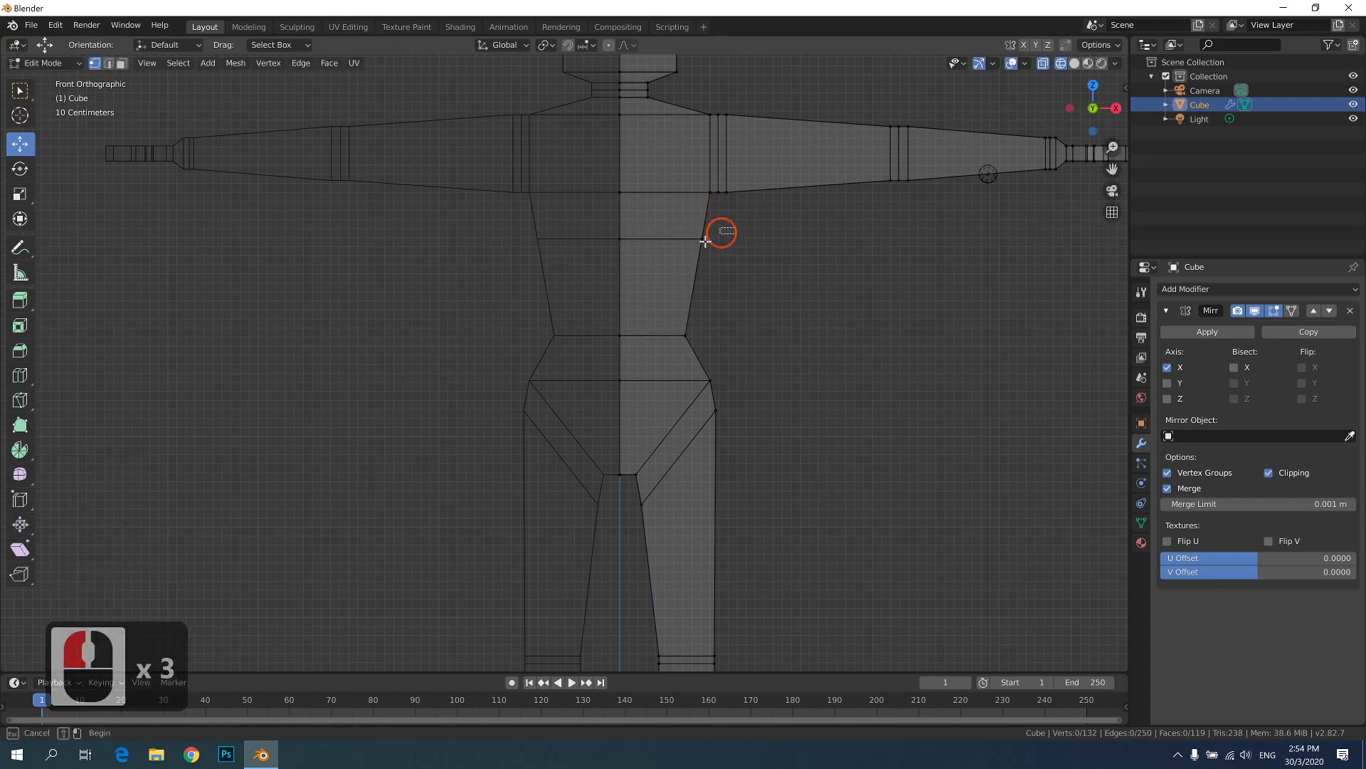
left_click_drag(705, 242, 767, 242)
- In the front view, slant the shoulder joint by moving its three top vertex columns inward along X
middle_click_drag(767, 242, 989, 230)
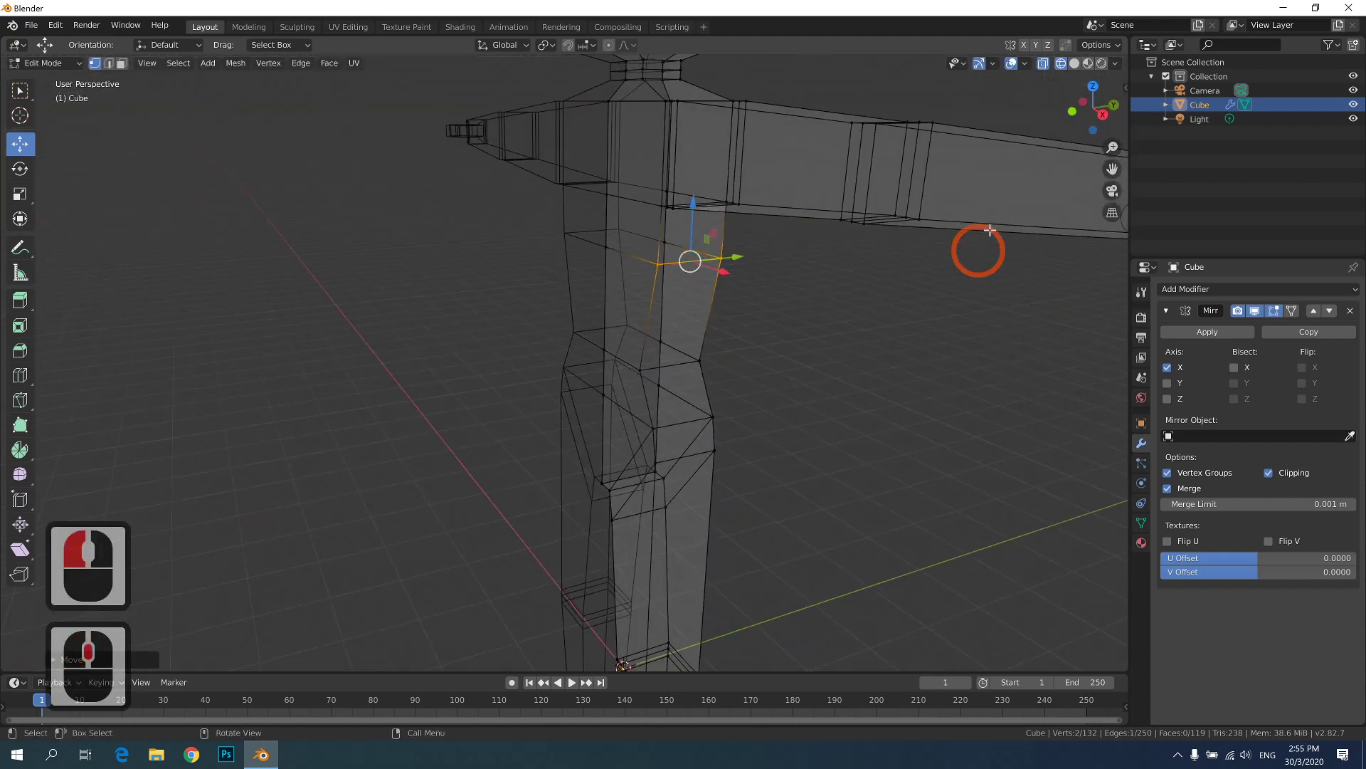
scroll(759, 190, "down", 1)
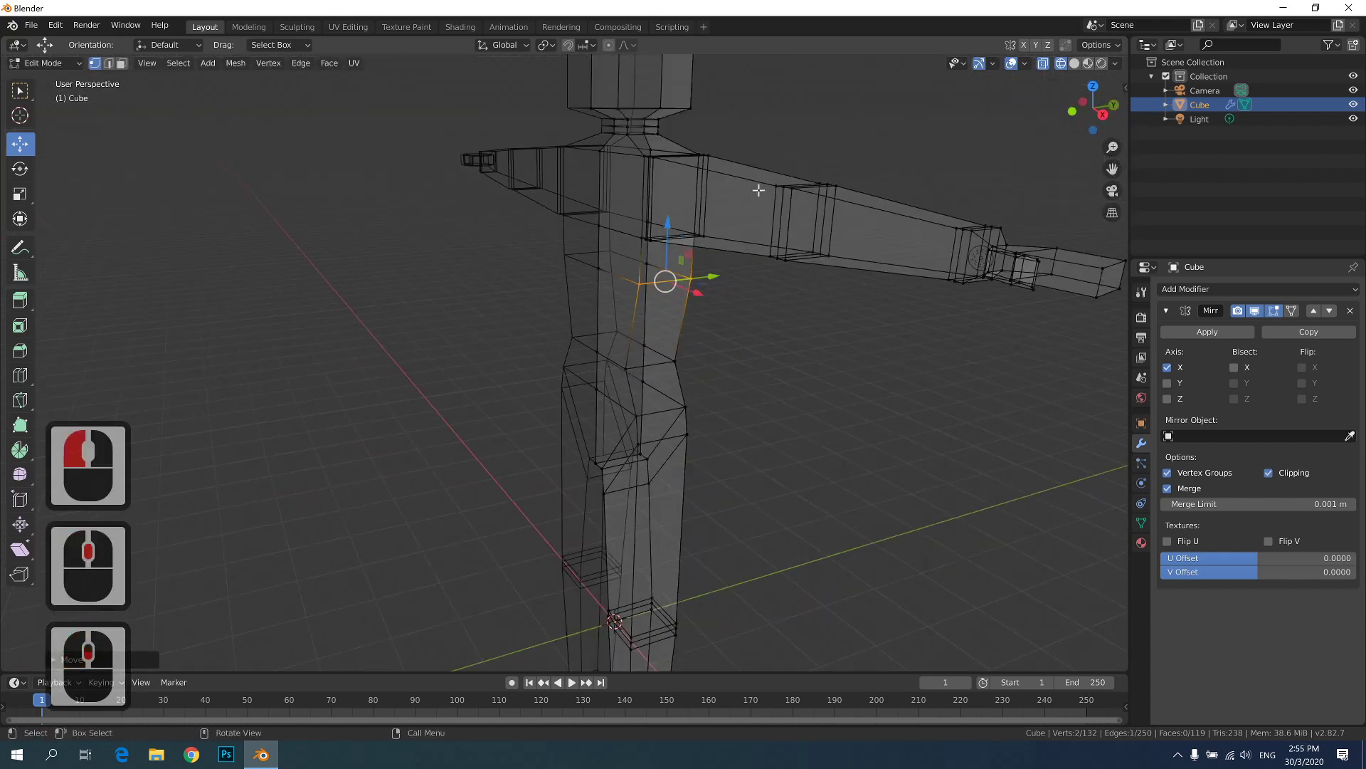
left_click(1072, 111)
scroll(811, 143, "up", 4)
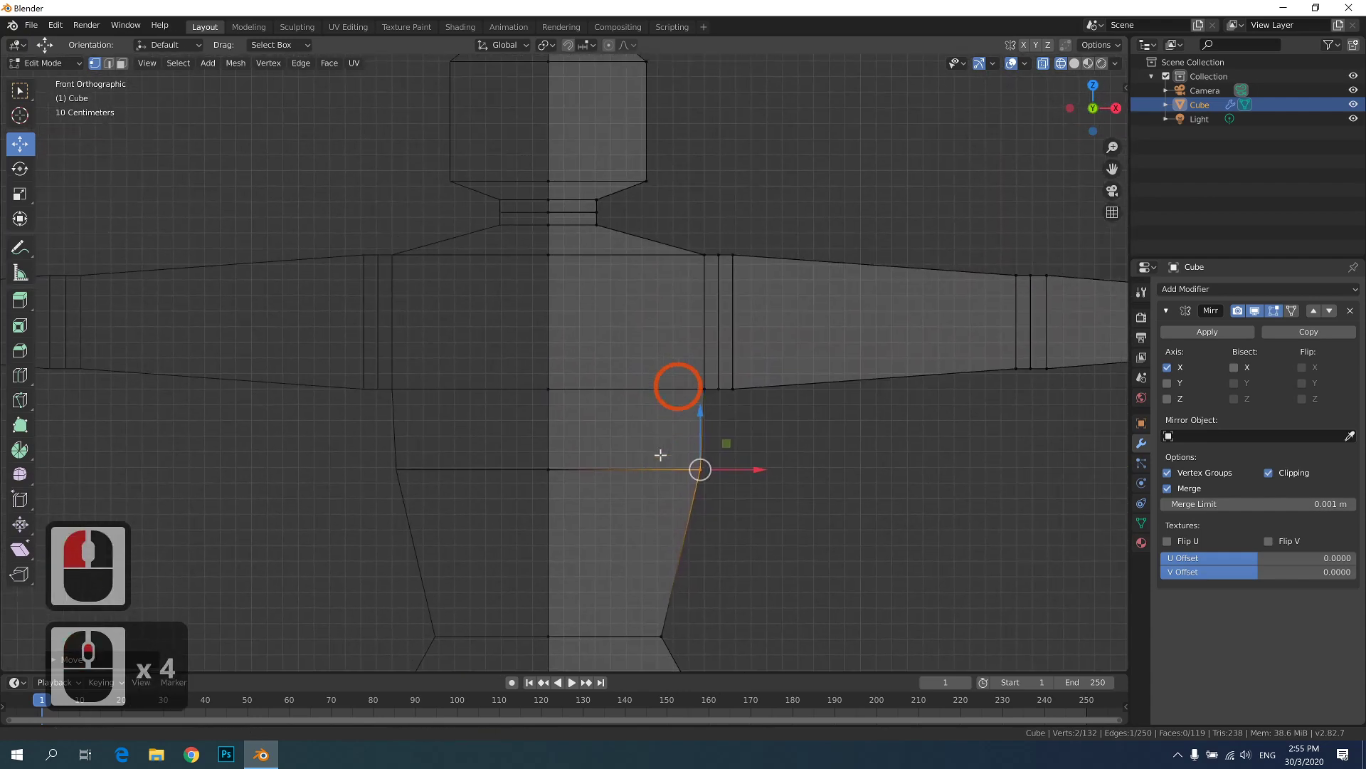
middle_click_drag(677, 382, 680, 360, "shift")
left_click_drag(739, 193, 665, 301)
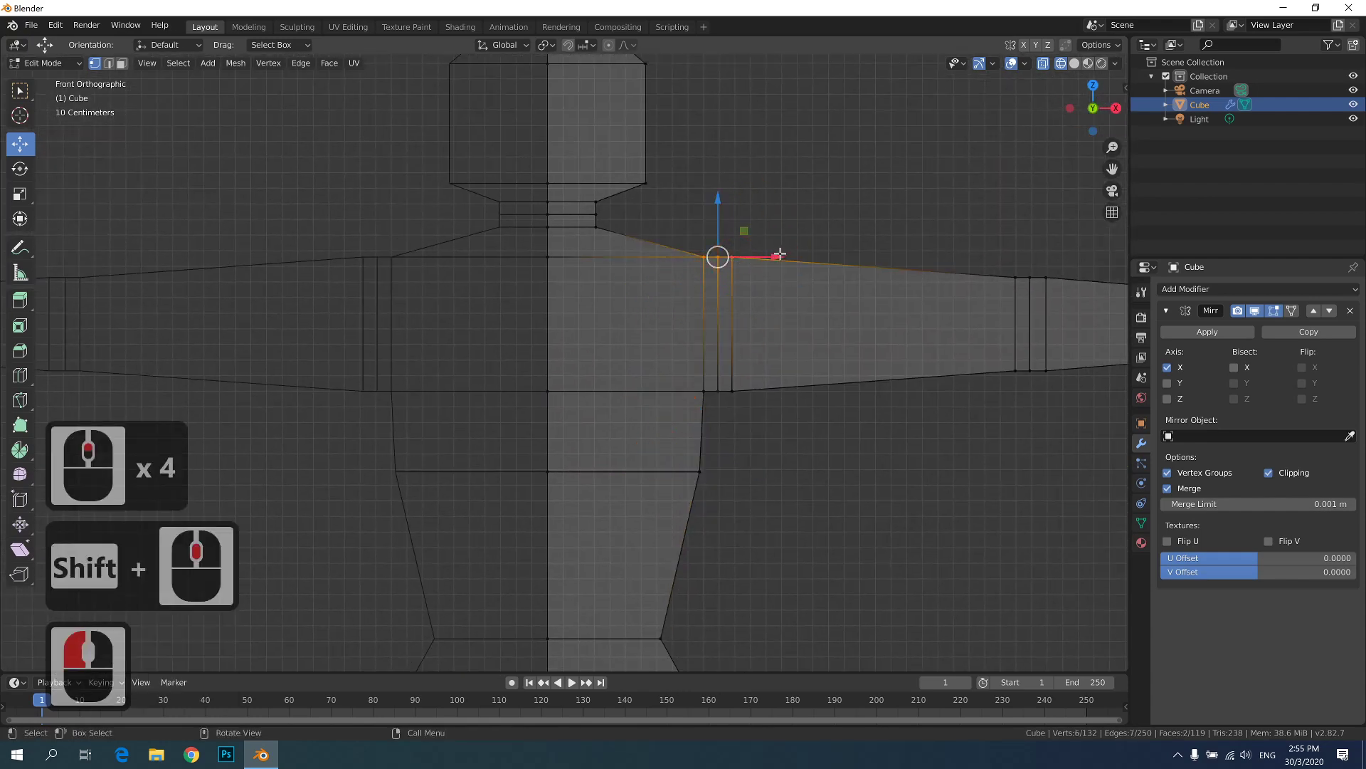
left_click_drag(780, 253, 751, 259)
double_click(817, 342)
scroll(909, 488, "down", 3)
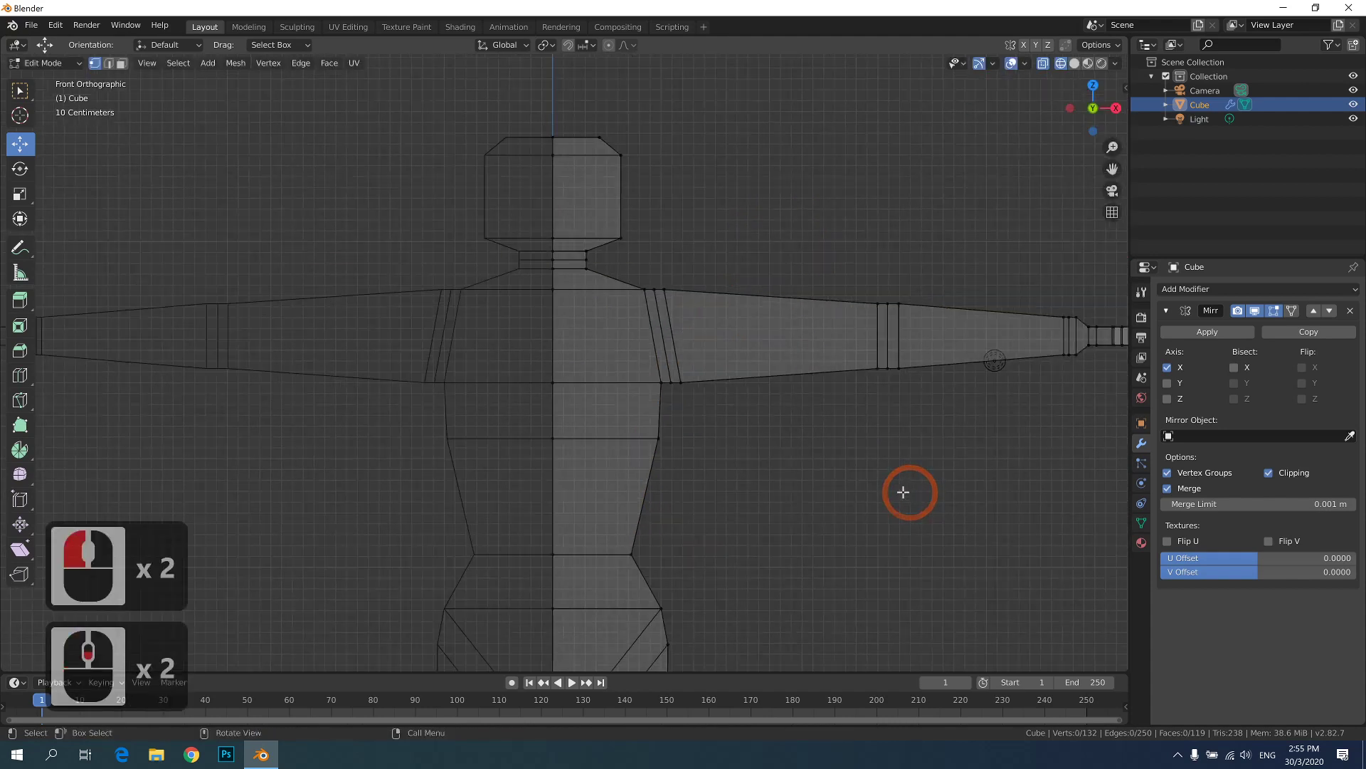
- Scale the three elbow edge loops down to about 0.6 to narrow the arm at the elbow
scroll(695, 403, "up", 3)
scroll(692, 410, "down", 2)
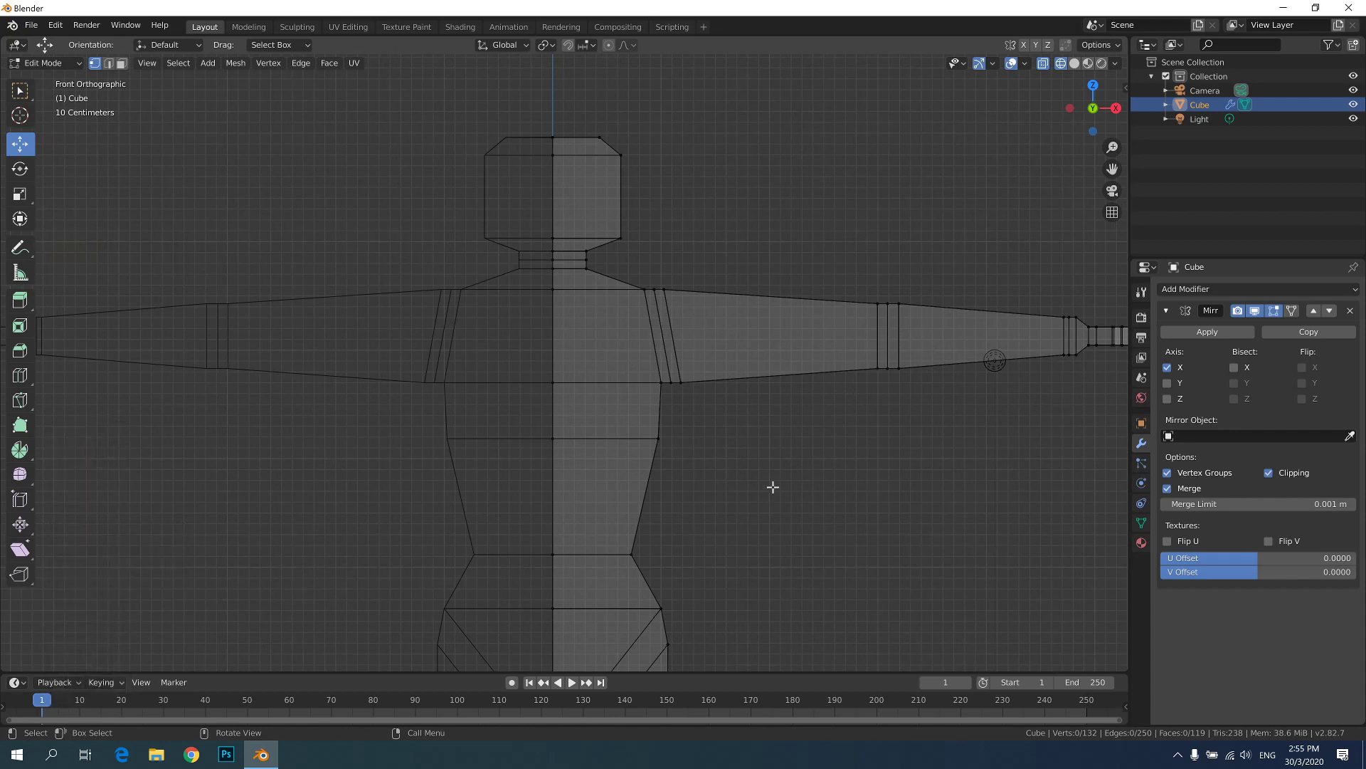
scroll(796, 407, "down", 3)
left_click_drag(800, 272, 669, 425)
scroll(782, 409, "up", 2)
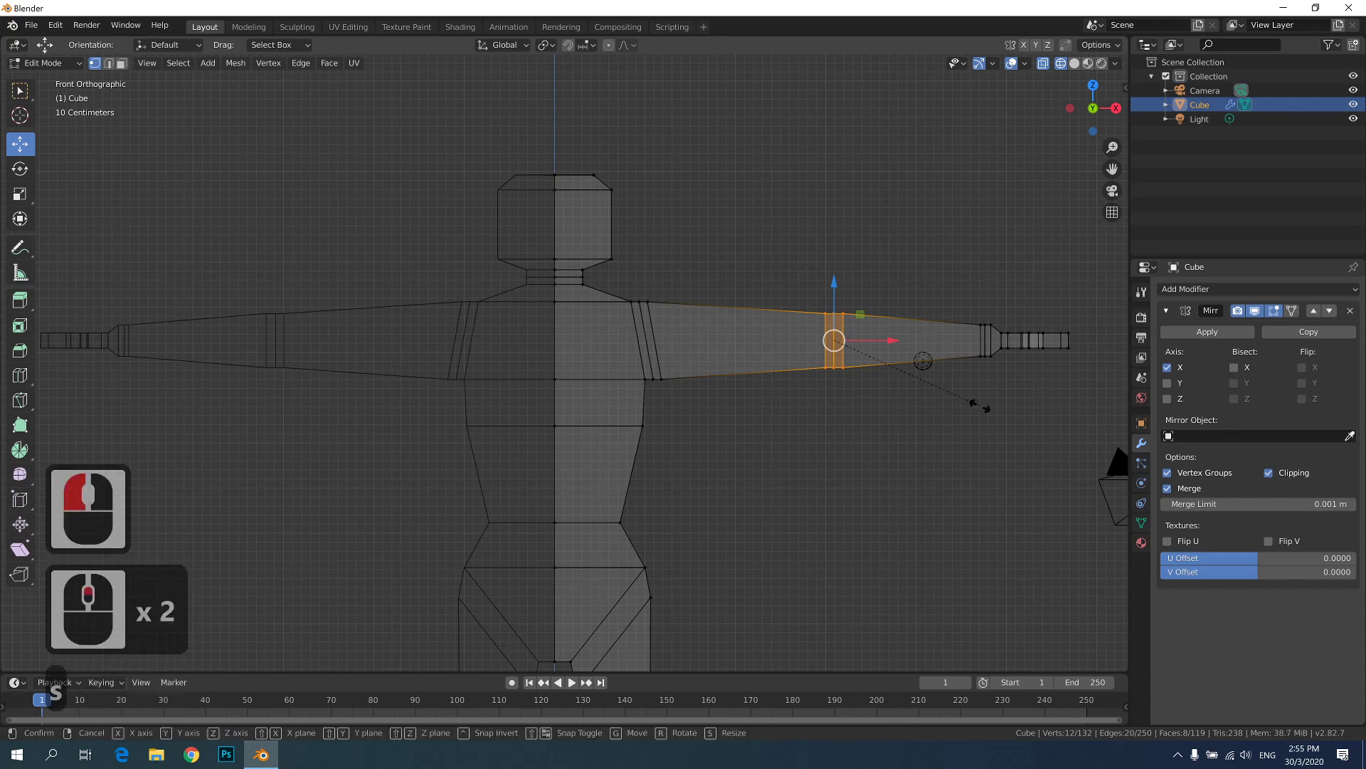
key("s")
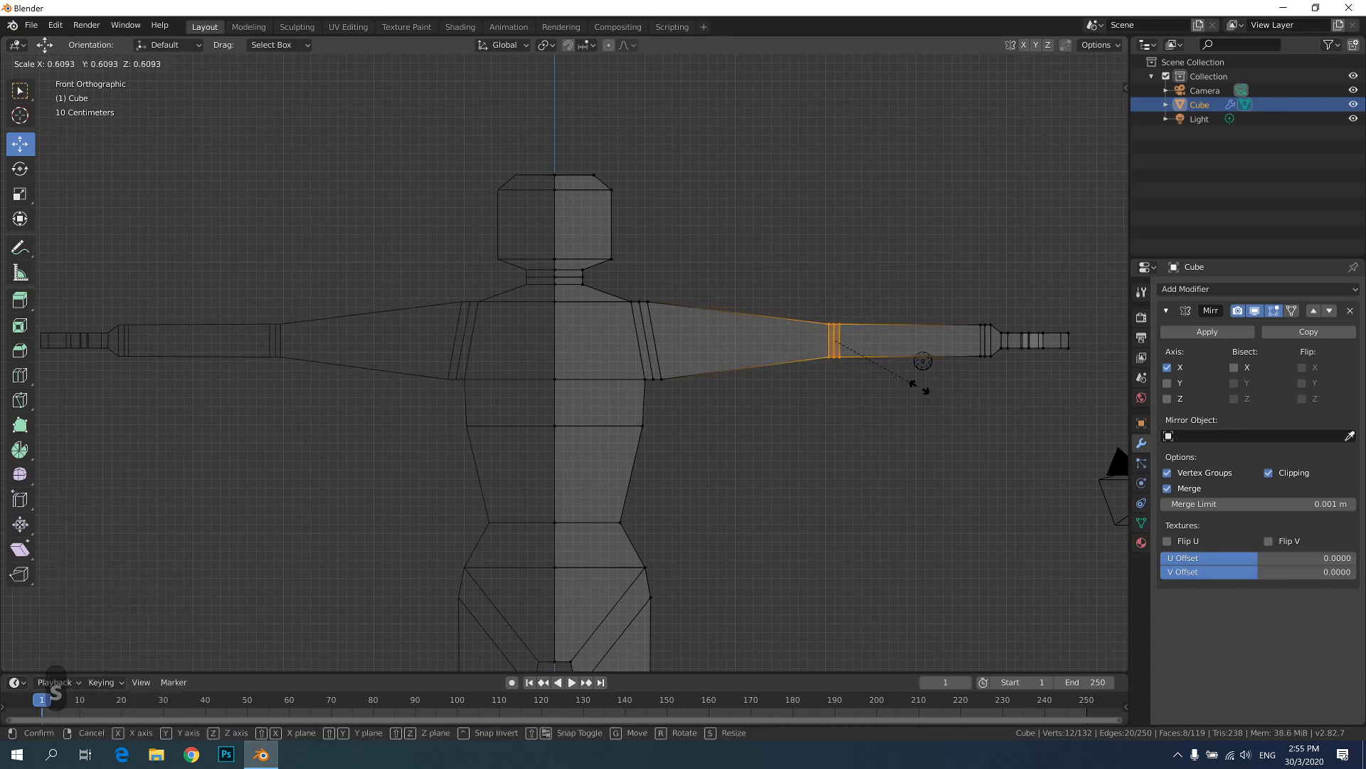
left_click(925, 386)
- Raise the three lower vertex columns of the shoulder joint about 0.26 m along Z at the armpit
left_click_drag(705, 356, 623, 407)
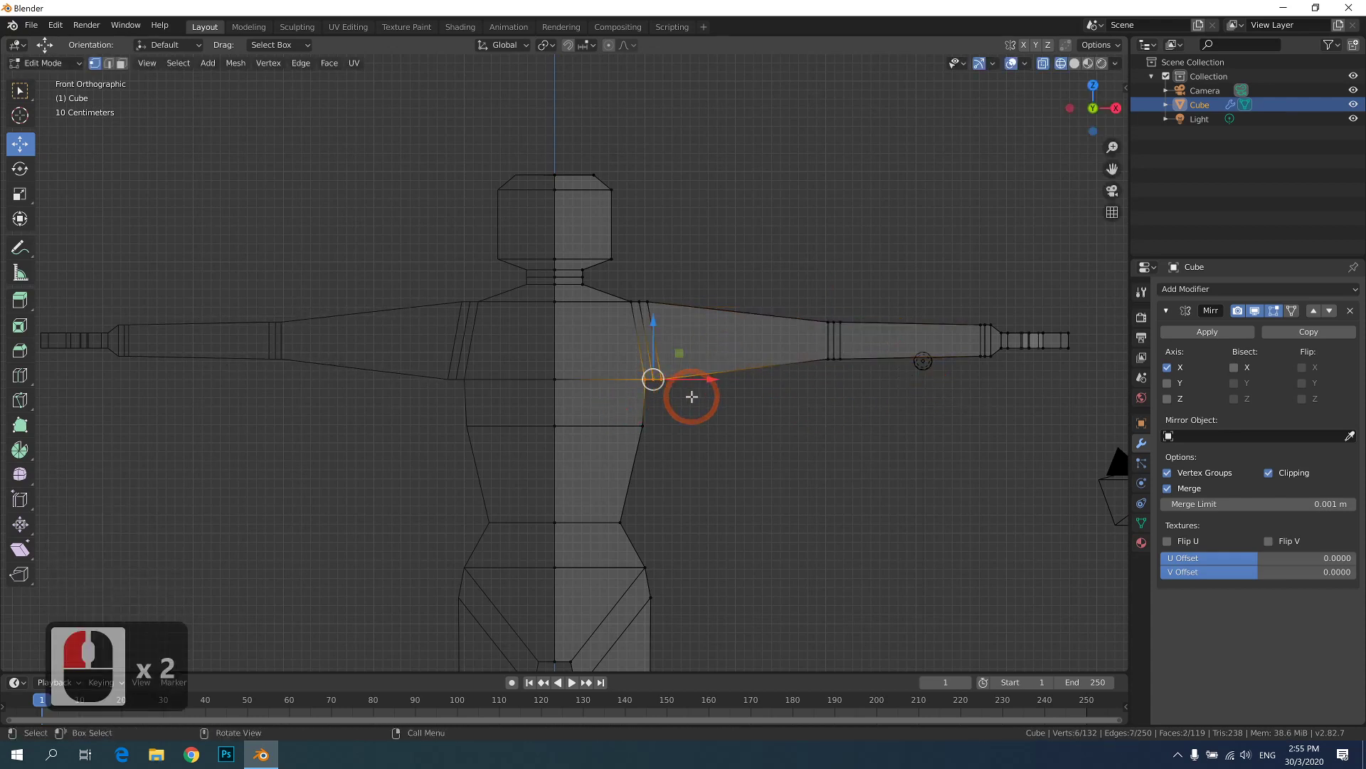
left_click_drag(659, 324, 666, 303)
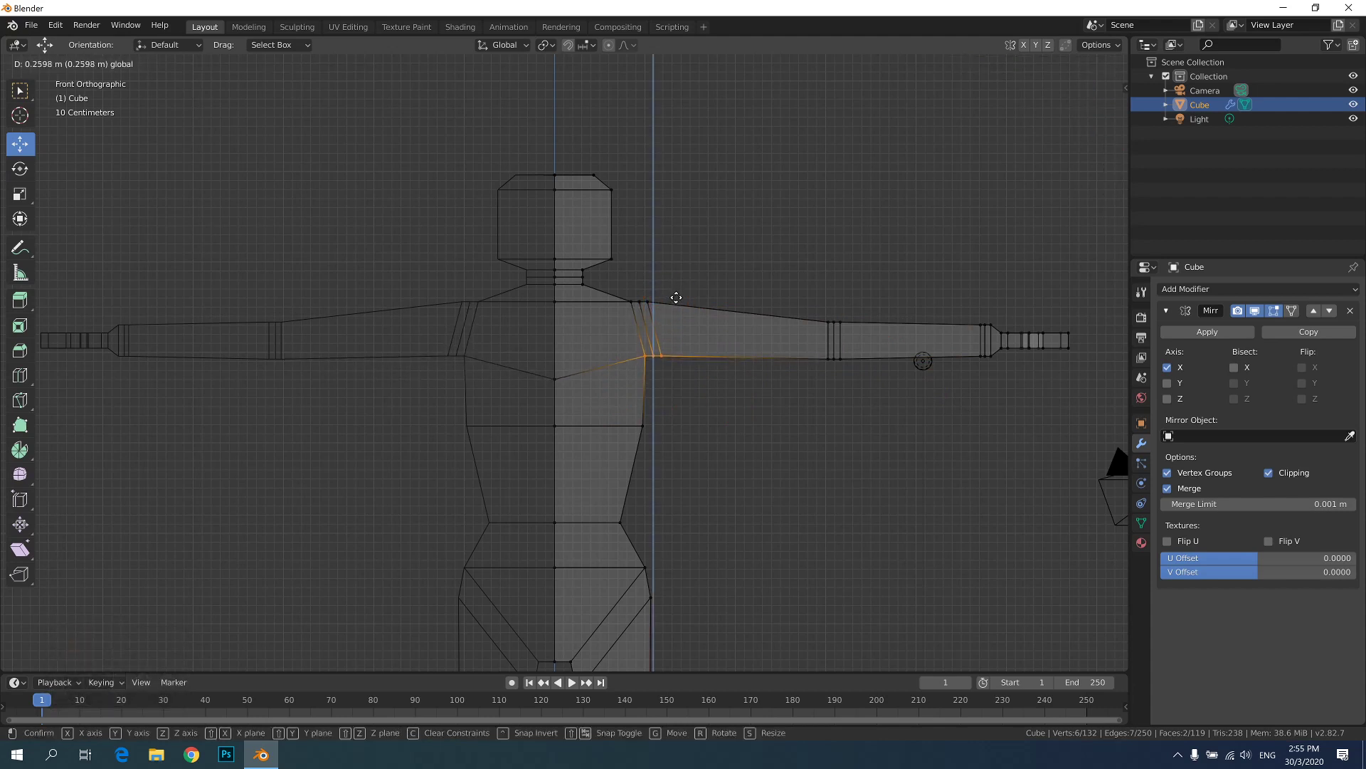
left_click(676, 298)
- Raise the narrowed elbow loops slightly along Z
left_click_drag(939, 292, 772, 384)
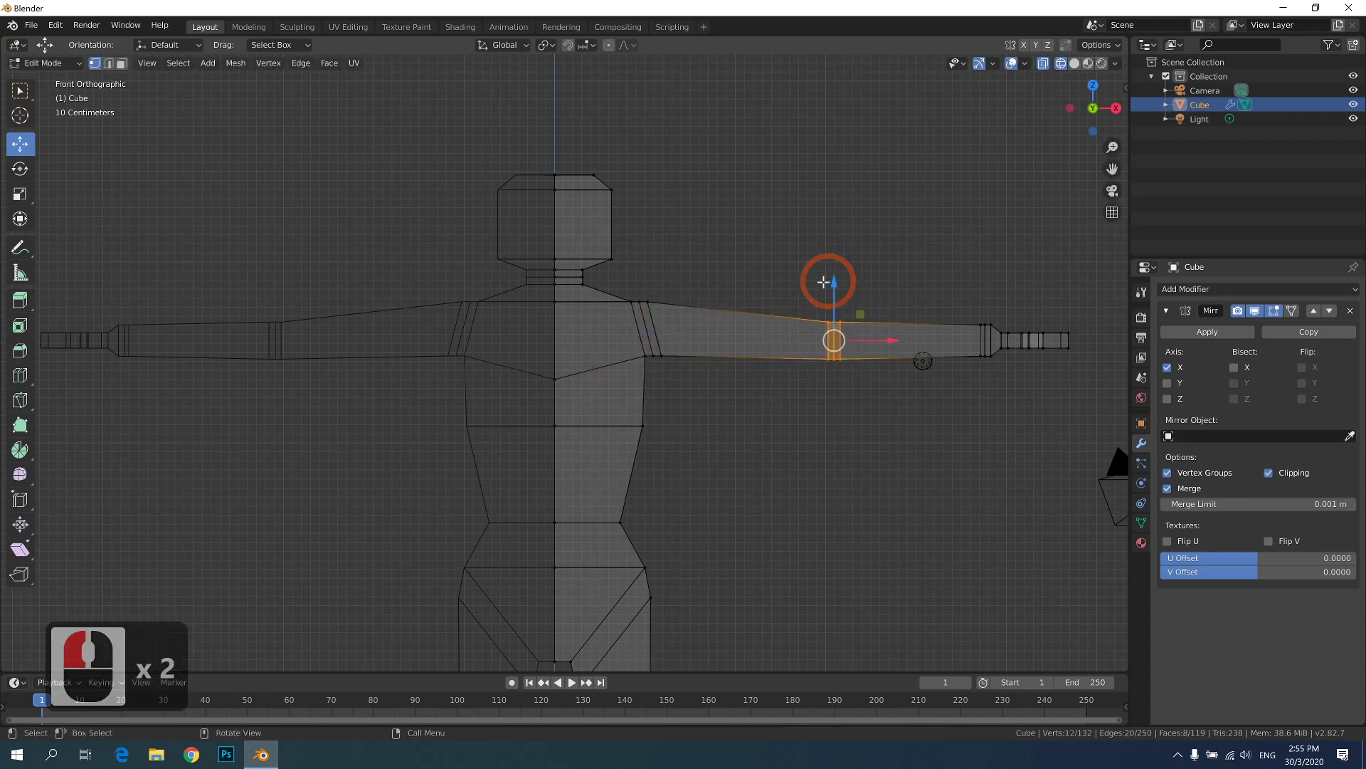
left_click_drag(832, 279, 842, 269)
left_click_drag(1068, 286, 886, 341)
left_click(965, 414)
- Taper the hand by lowering its upper vertices beyond the palm along Z, with the fingertip vertices slightly lower still
middle_click_drag(1043, 381, 860, 384, "shift")
scroll(1037, 372, "up", 4)
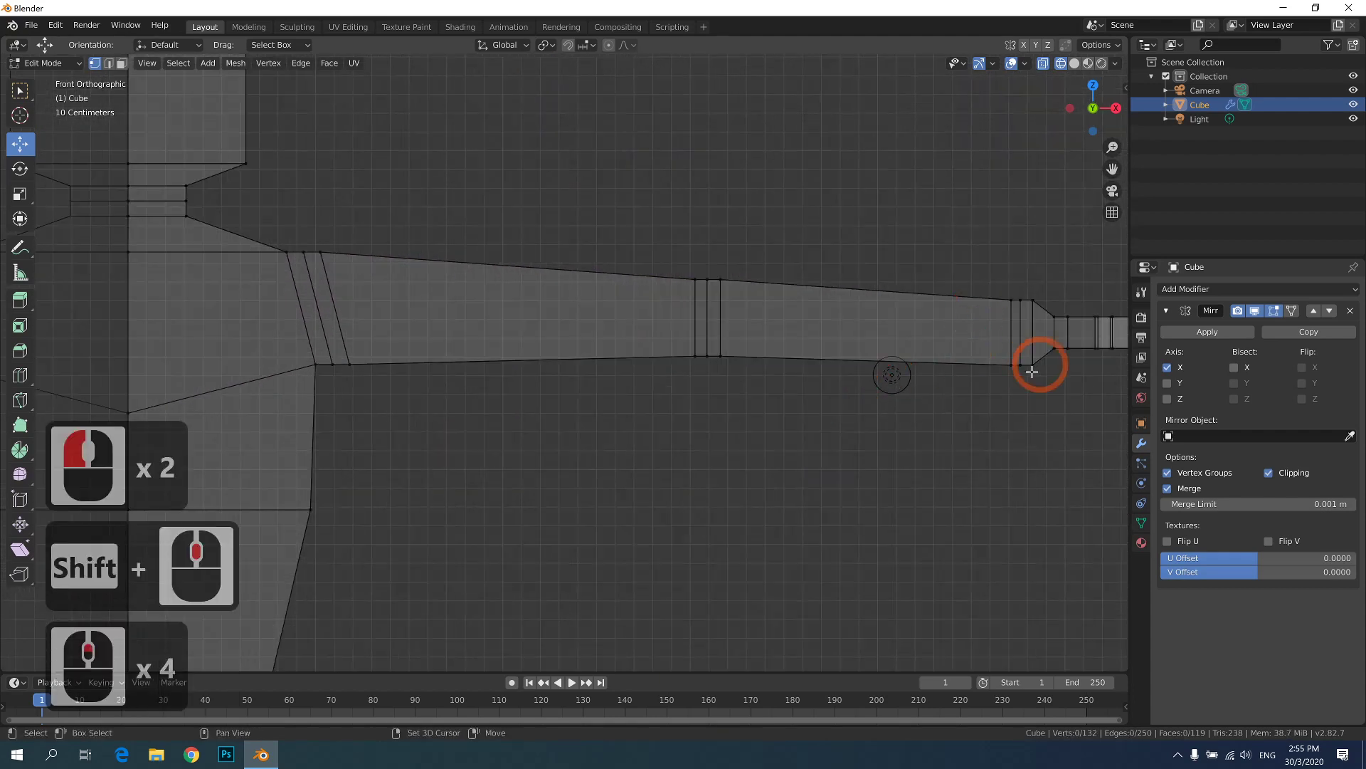
middle_click_drag(1037, 372, 730, 361, "shift")
left_click_drag(906, 297, 740, 342)
left_click_drag(776, 271, 777, 278)
left_click_drag(878, 289, 778, 340)
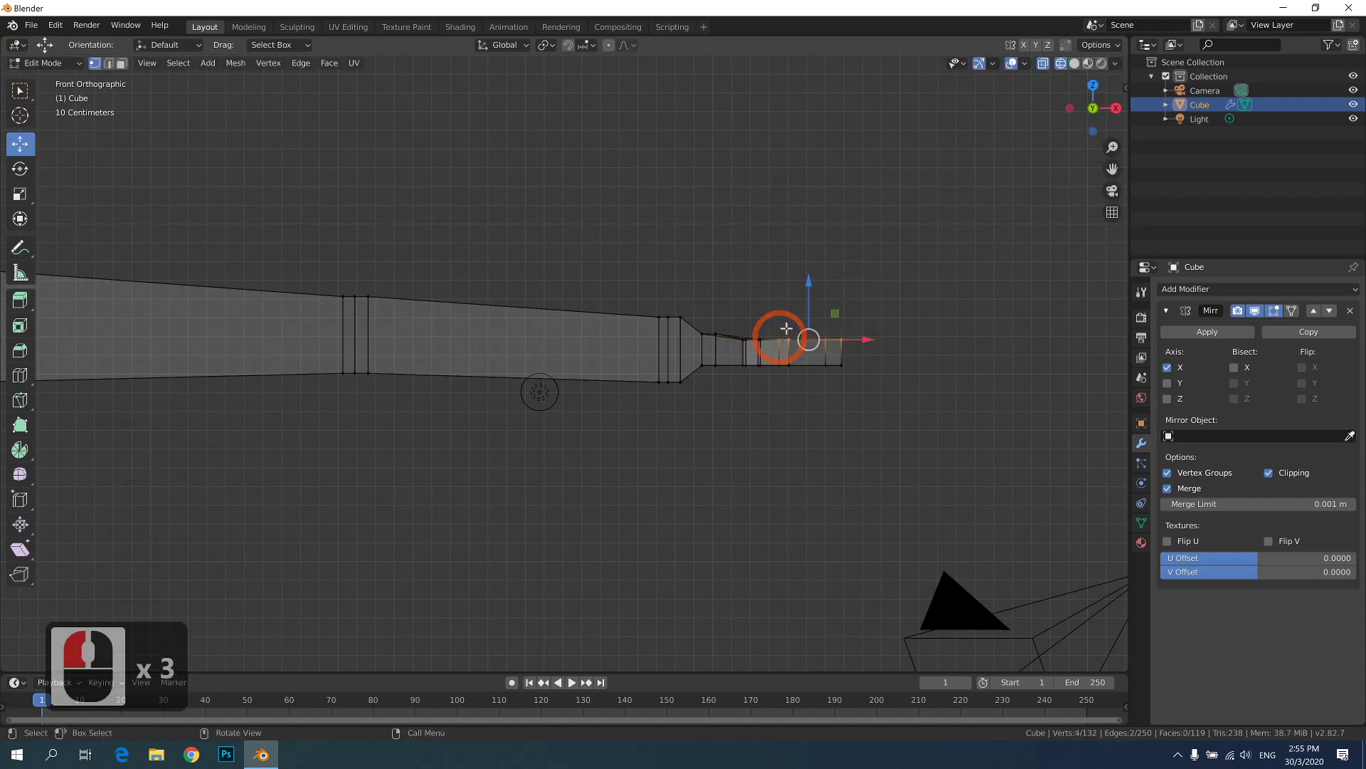
left_click_drag(807, 276, 807, 283)
left_click(872, 445)
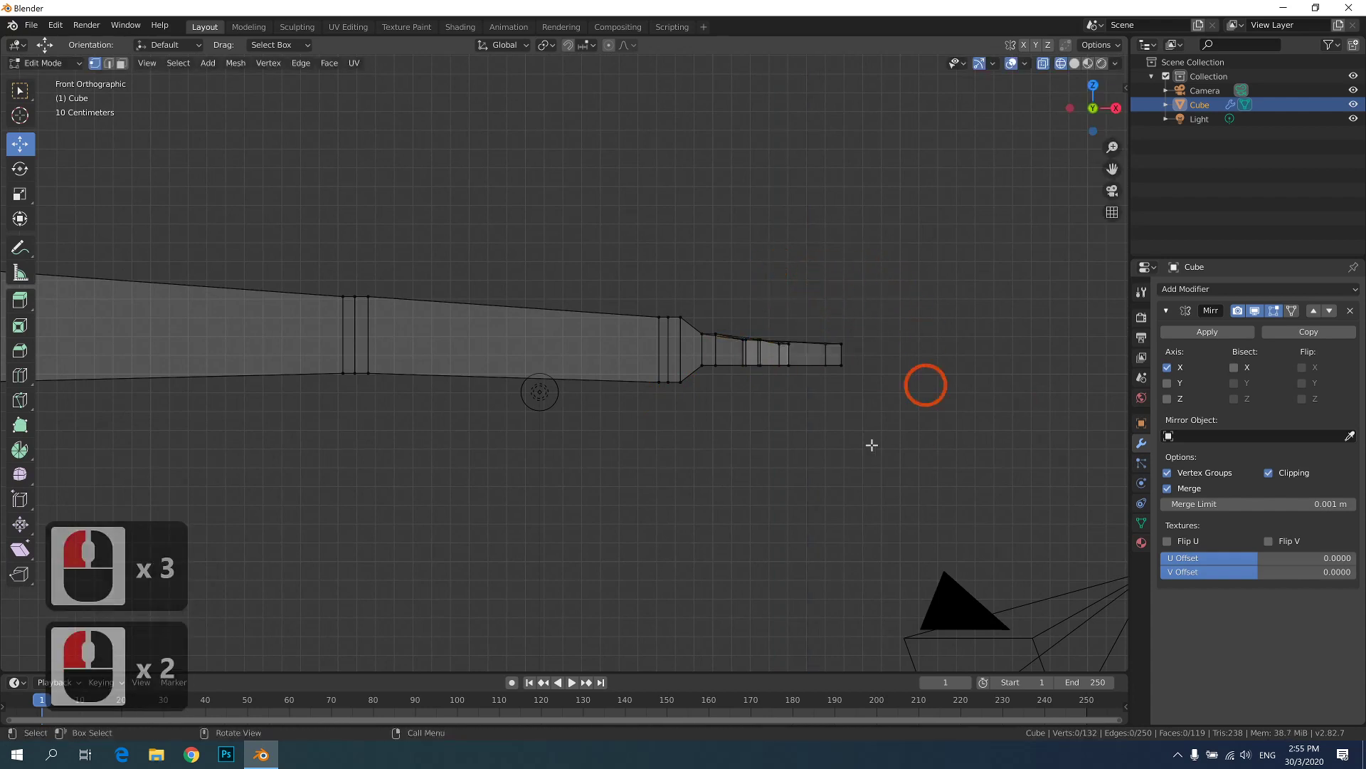
- Try to lower the wrist joint's upper vertices along Z to the height of the hand
middle_click_drag(872, 445, 588, 420)
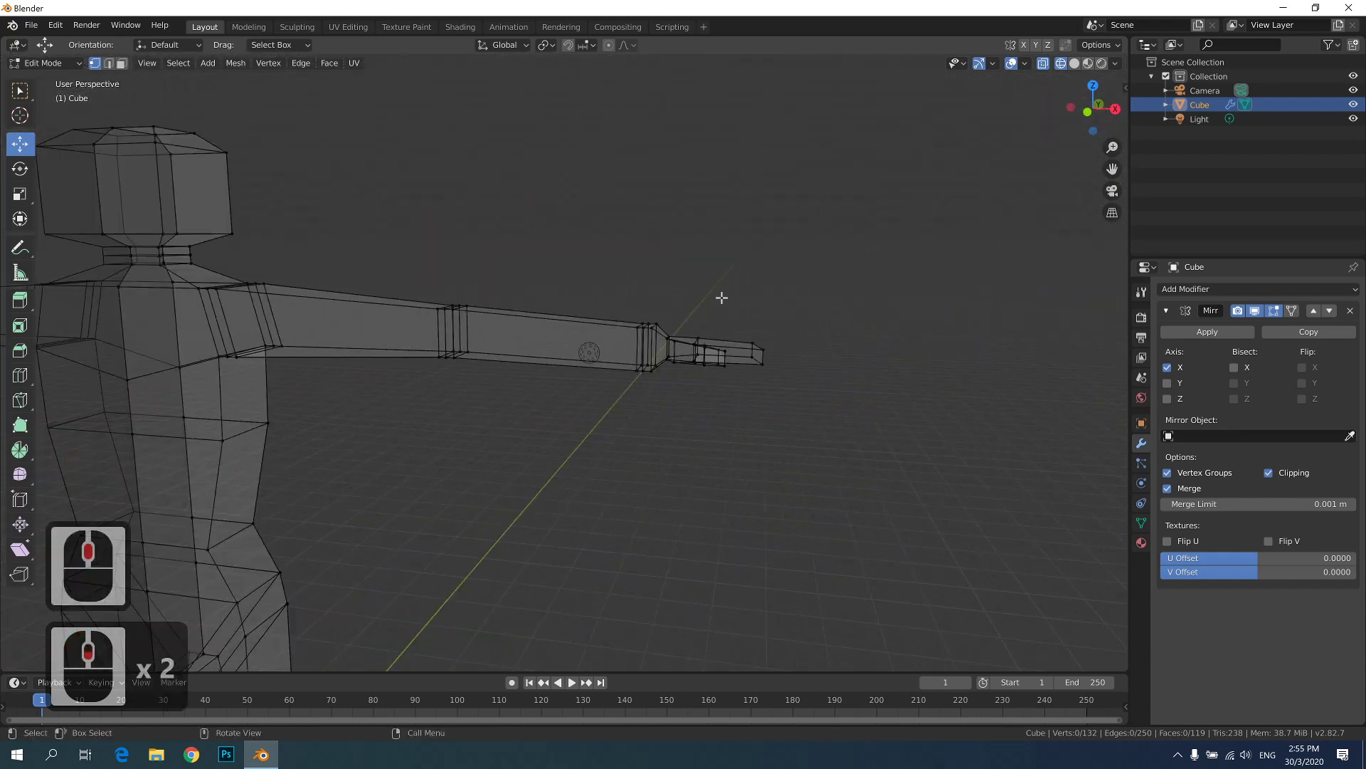
scroll(677, 330, "up", 2)
left_click(675, 320, "alt")
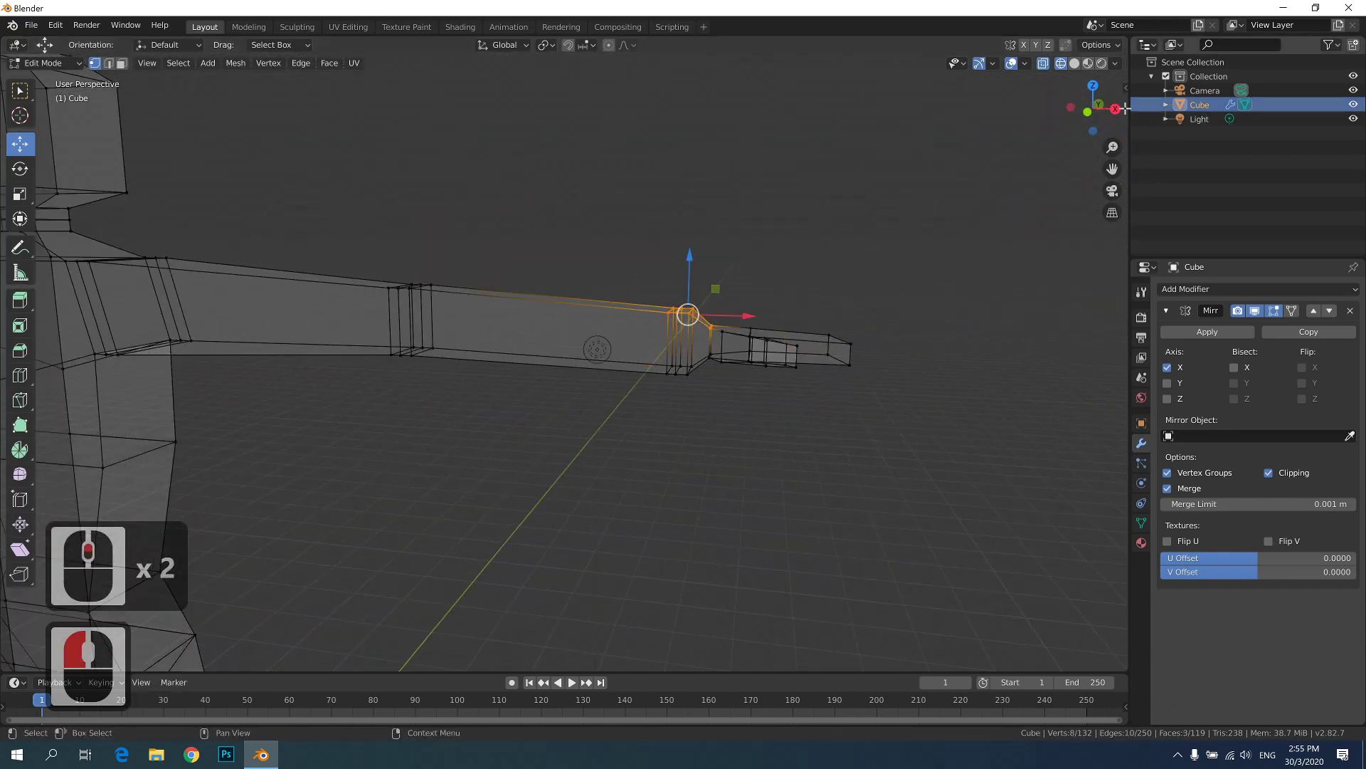
left_click(1087, 111)
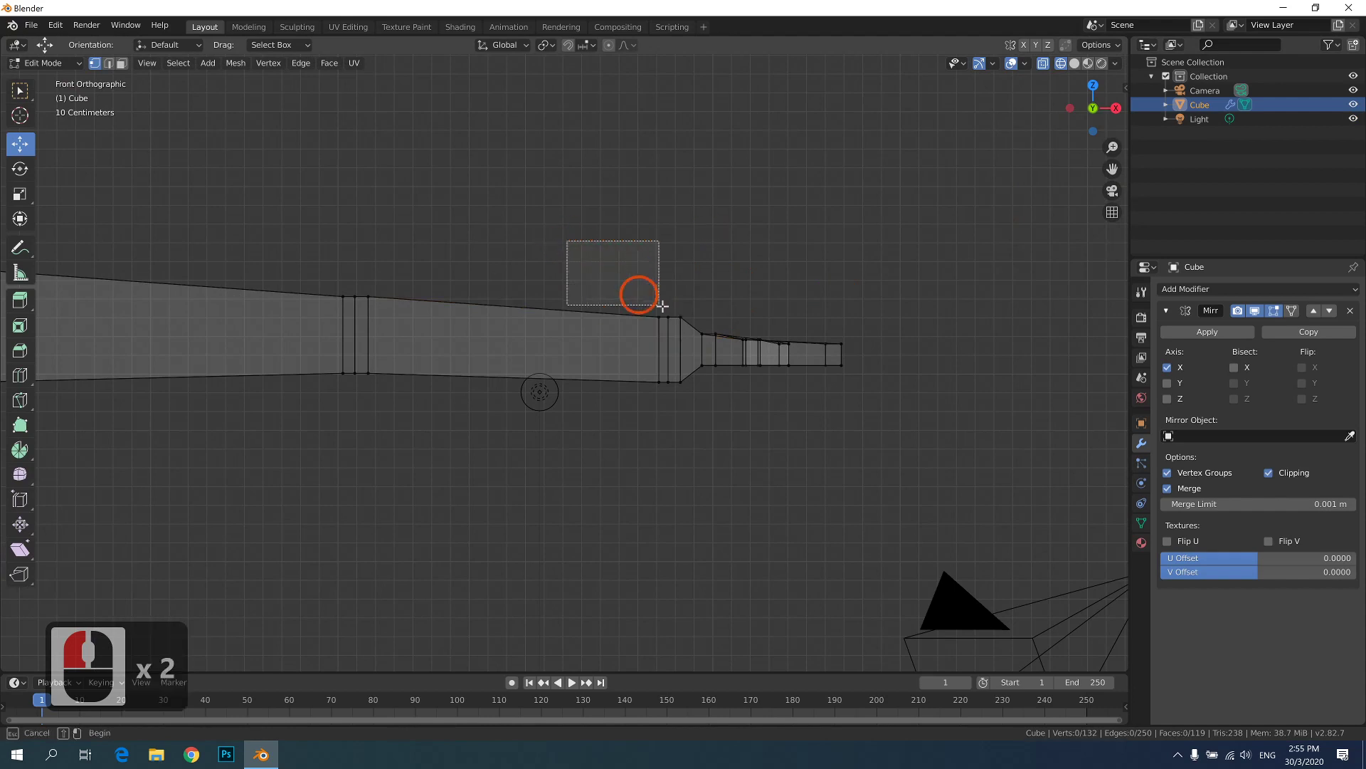
double_click(691, 326)
mouse_move(682, 258)
left_mouse_down()
mouse_move(669, 280)
mouse_move(682, 274)
left_mouse_up()
double_click(664, 338)
key("ctrl+z")
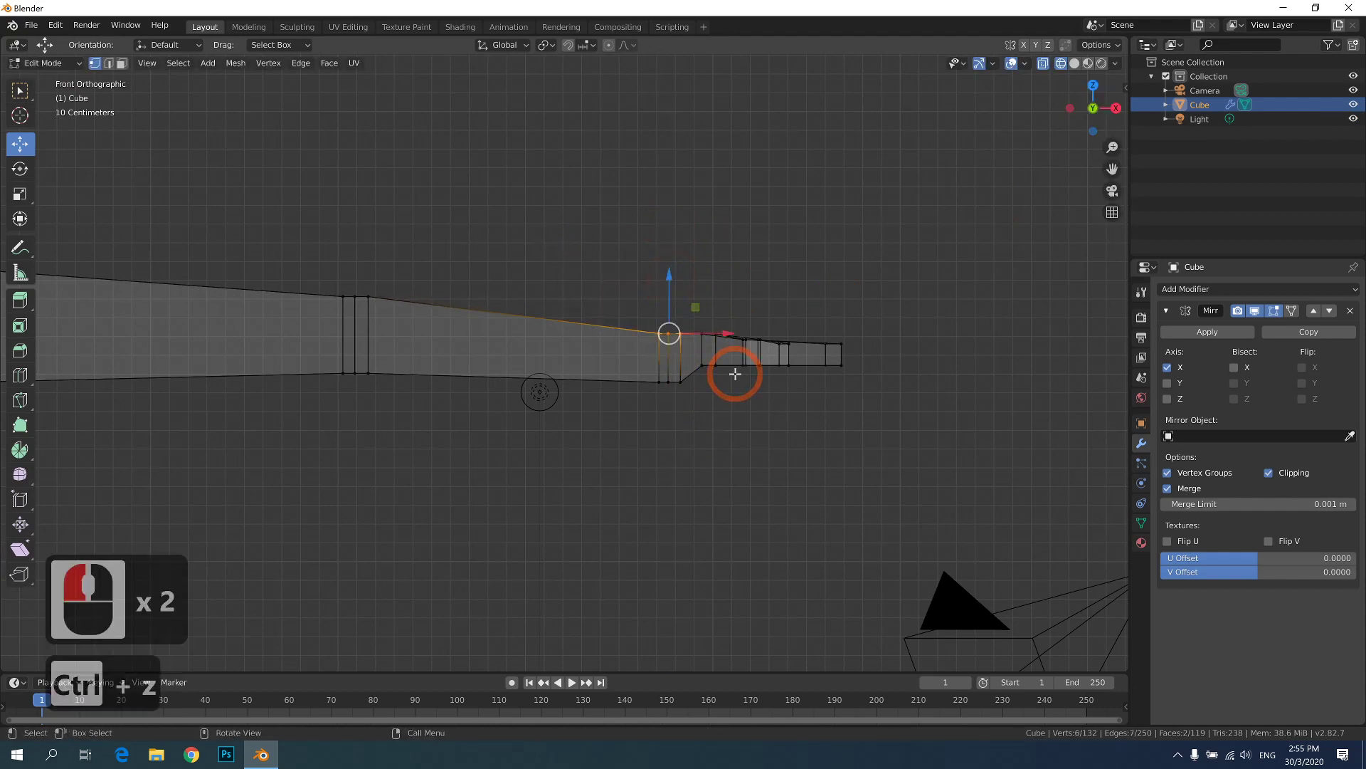
left_click(727, 398)
left_click(768, 448)
key("ctrl+z")
key("ctrl+z")
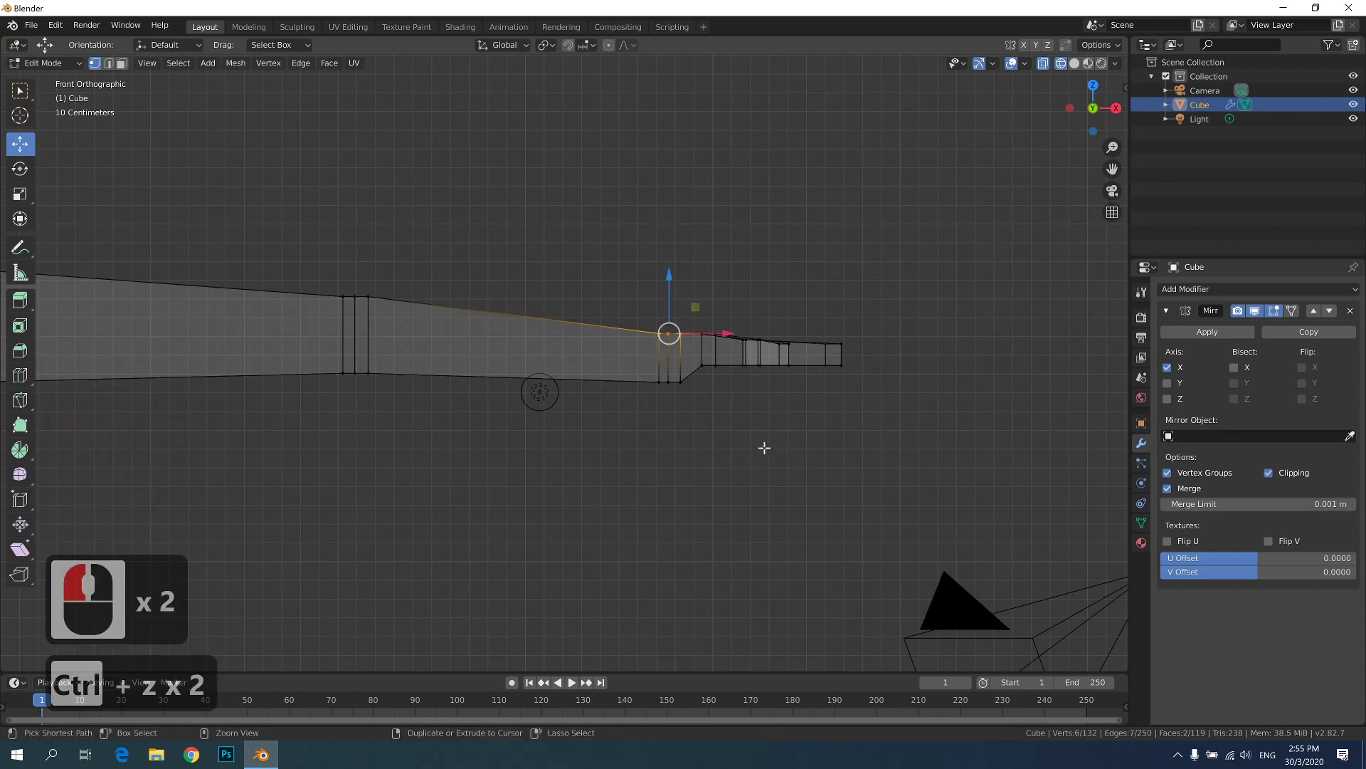
key("ctrl+z")
- Slim the wrist joint by raising its lower vertices and lowering its upper vertices along Z
left_click_drag(724, 413, 630, 375)
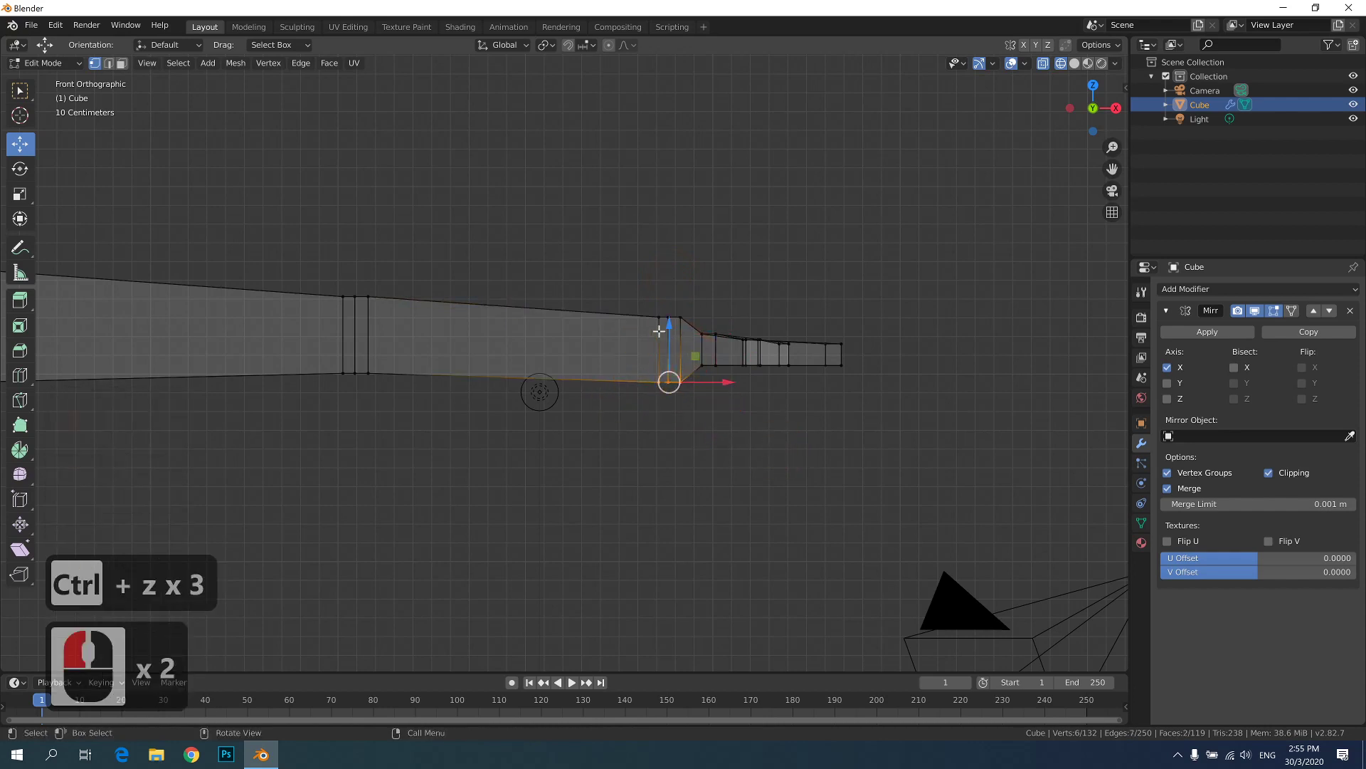
left_click_drag(669, 329, 685, 309)
left_click_drag(707, 297, 619, 332)
mouse_move(679, 316)
left_mouse_down()
mouse_move(671, 262)
mouse_move(673, 293)
left_mouse_up()
- Lower the elbow's upper vertices along Z so the top edge of the arm tapers evenly toward the wrist
double_click(265, 324)
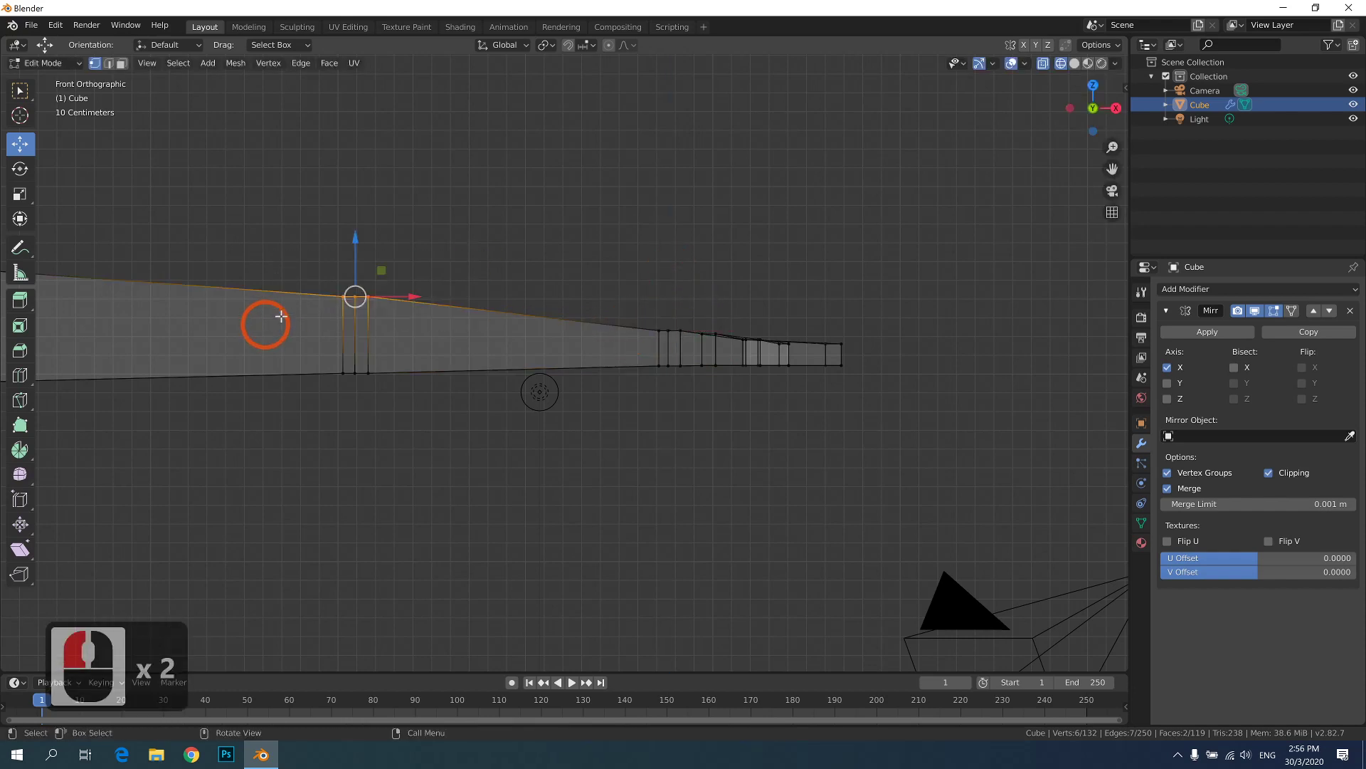
left_click_drag(370, 254, 366, 248)
left_click_drag(467, 256, 316, 327)
left_click_drag(362, 246, 360, 265)
middle_click_drag(316, 285, 485, 298, "shift")
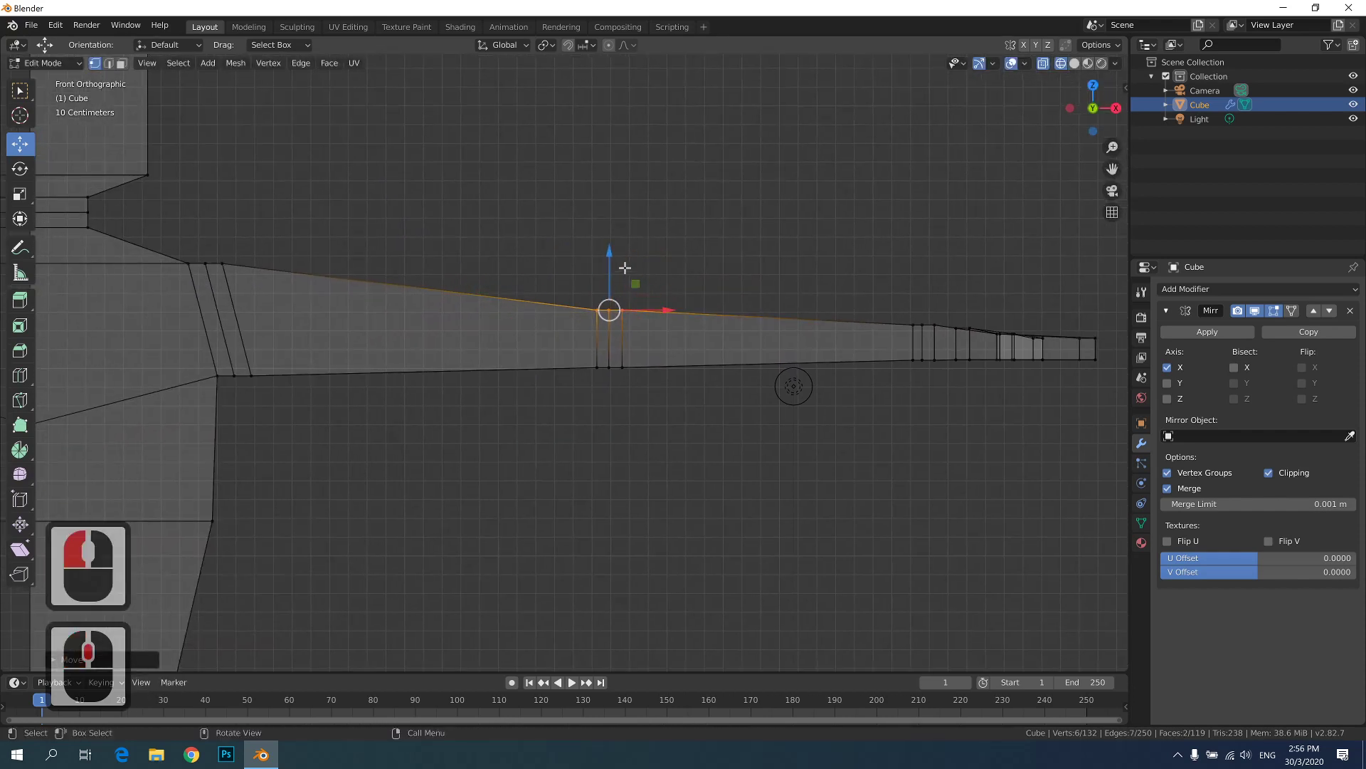
left_click_drag(617, 259, 628, 241)
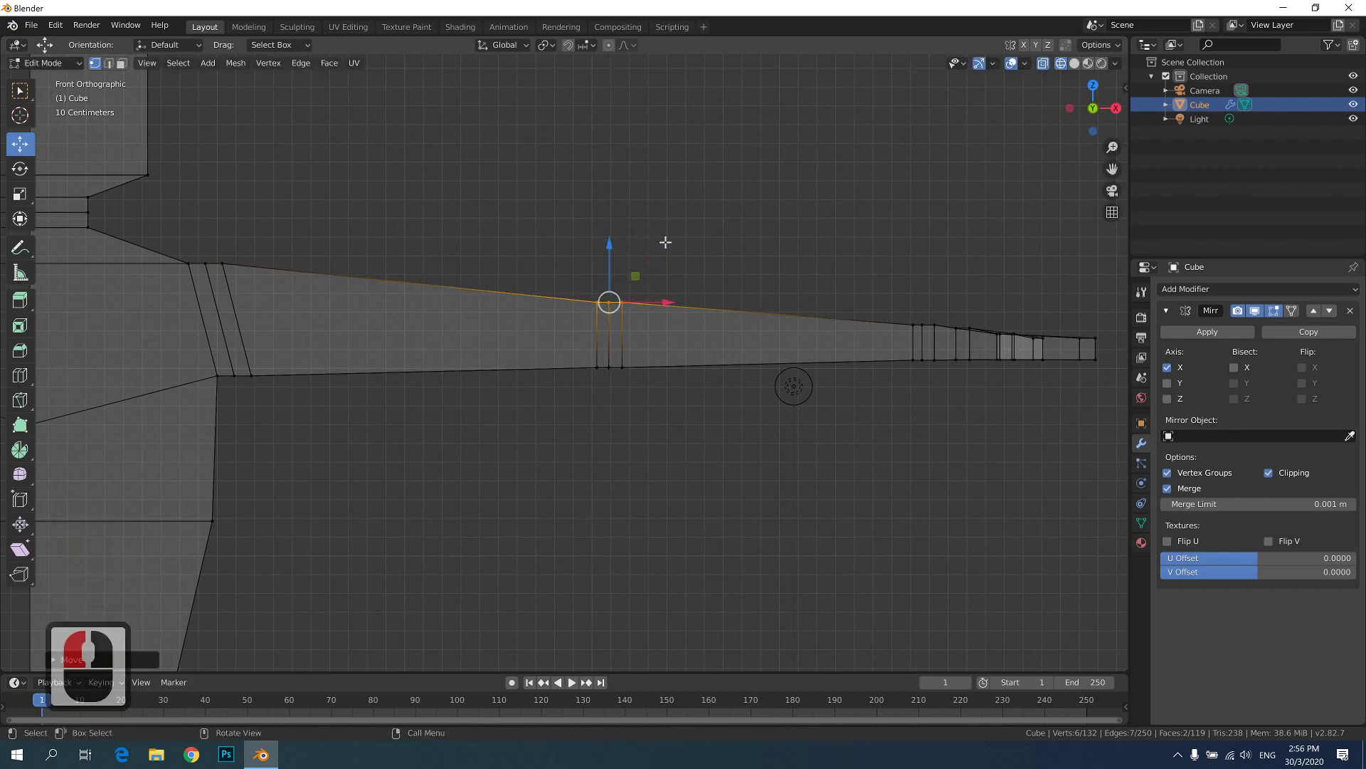
key("g")
left_click(666, 247)
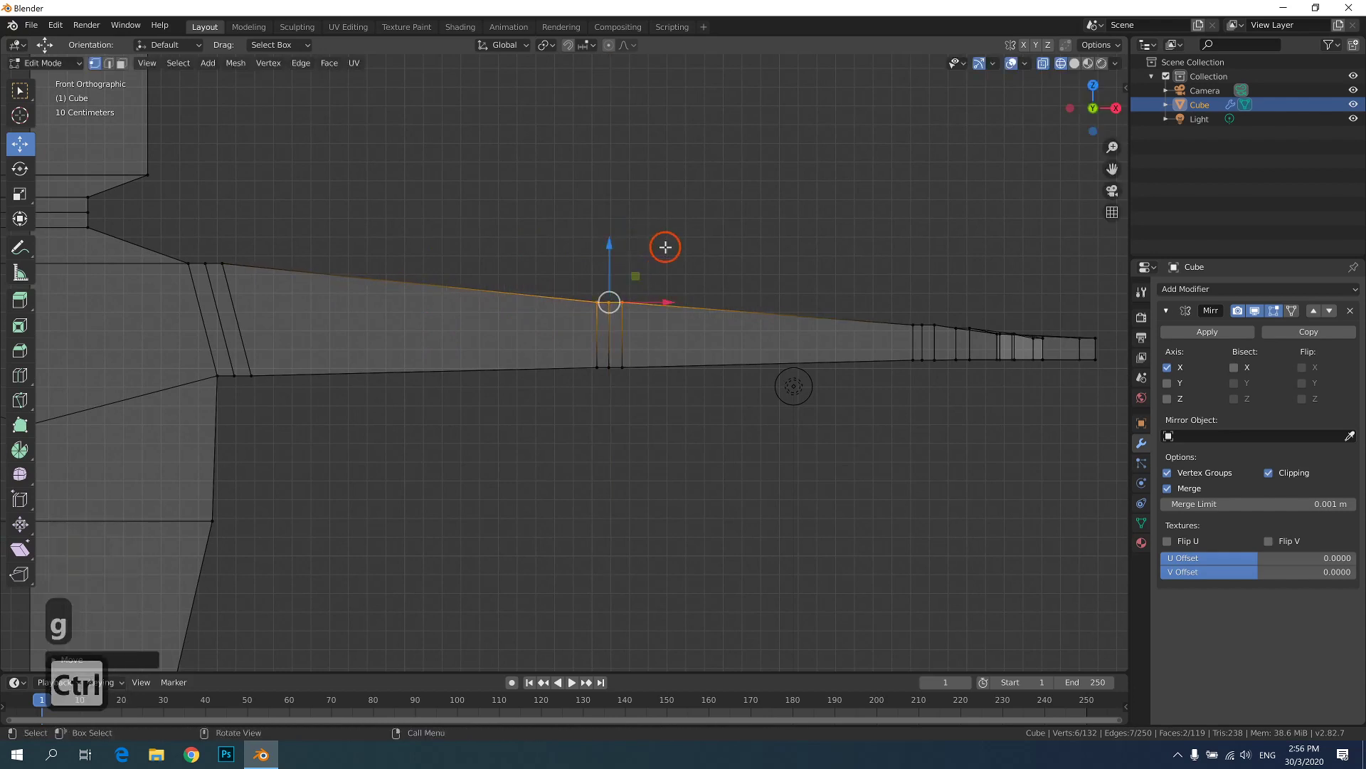
key("ctrl+z")
- Rotate the elbow's upper vertices slightly so they follow the slope of the arm's top edge
key("r")
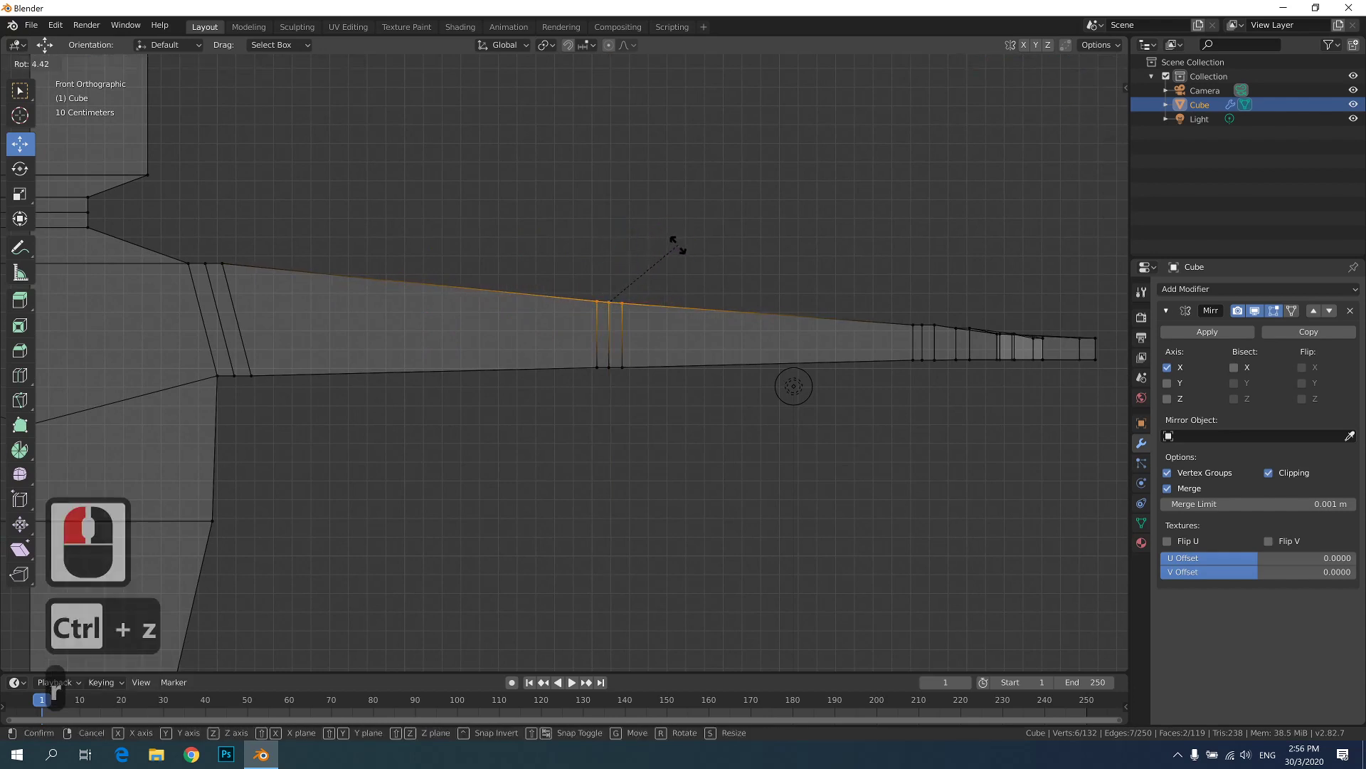
left_click(682, 243)
left_click(620, 368)
left_click(718, 482)
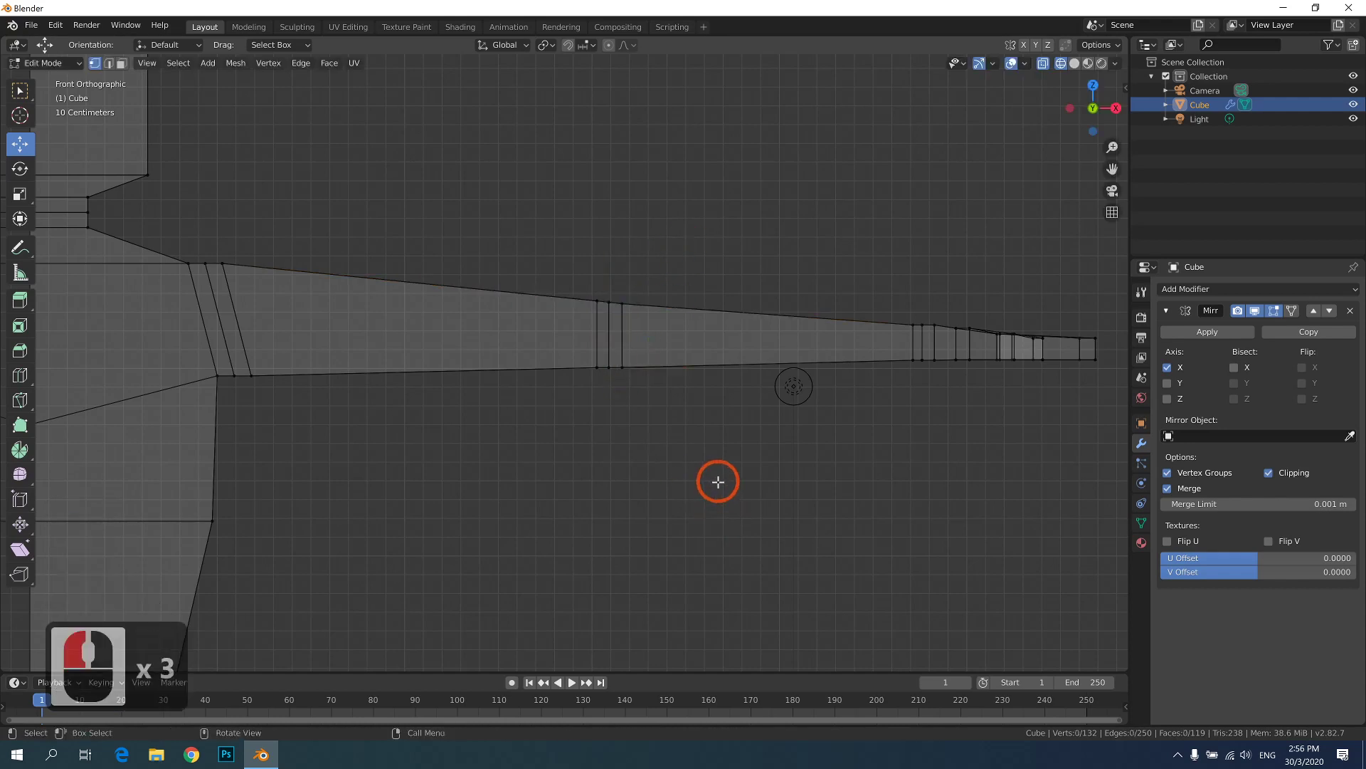
- Shorten the upper arm by moving the elbow, forearm and hand vertices inward along X
scroll(718, 482, "down", 2)
middle_click_drag(552, 463, 656, 387, "shift")
scroll(575, 443, "down", 9)
scroll(575, 442, "up", 3)
middle_click(834, 295, "shift")
left_click_drag(843, 173, 658, 284)
left_click_drag(808, 261, 800, 249)
left_click(863, 186)
- Shorten the forearm by moving the wrist and hand vertices inward along X
left_click_drag(872, 171, 715, 269)
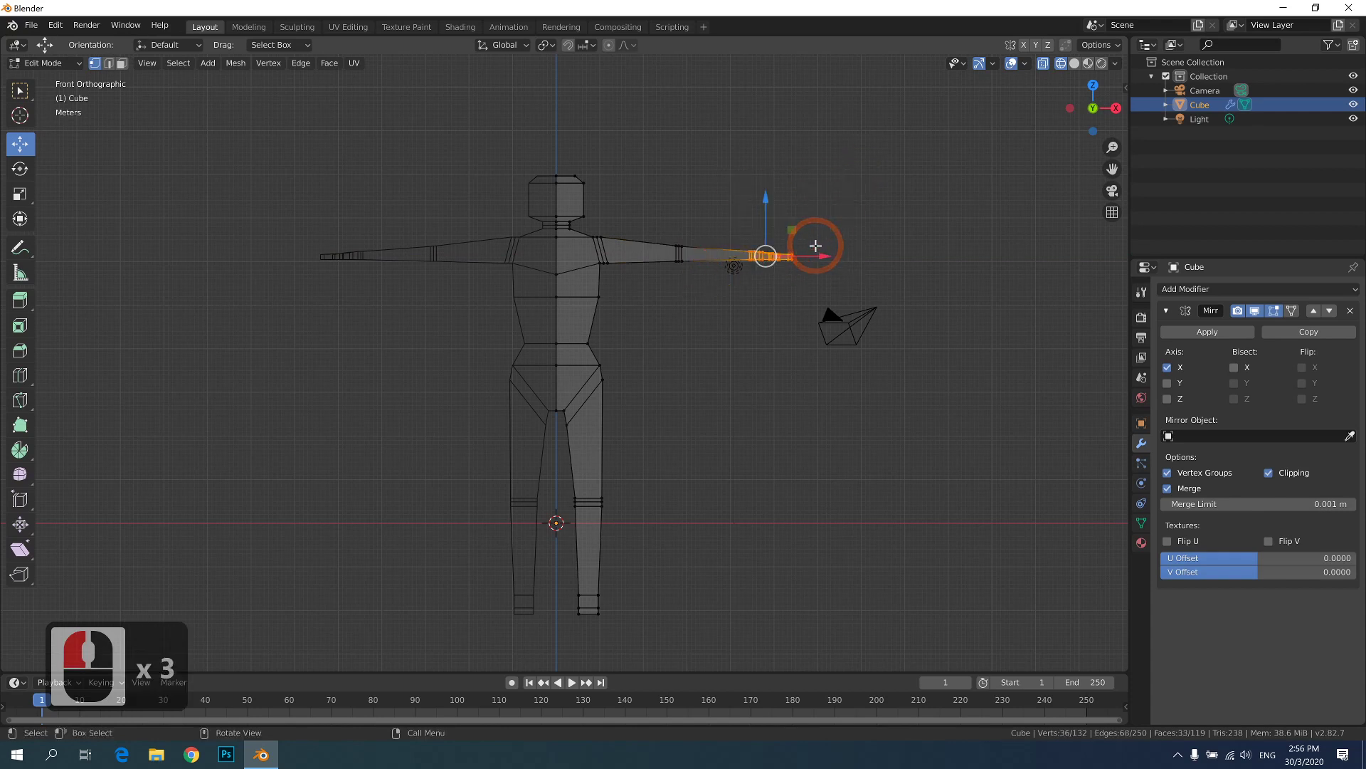
left_click_drag(816, 246, 816, 257)
left_click(695, 388)
left_click(708, 318)
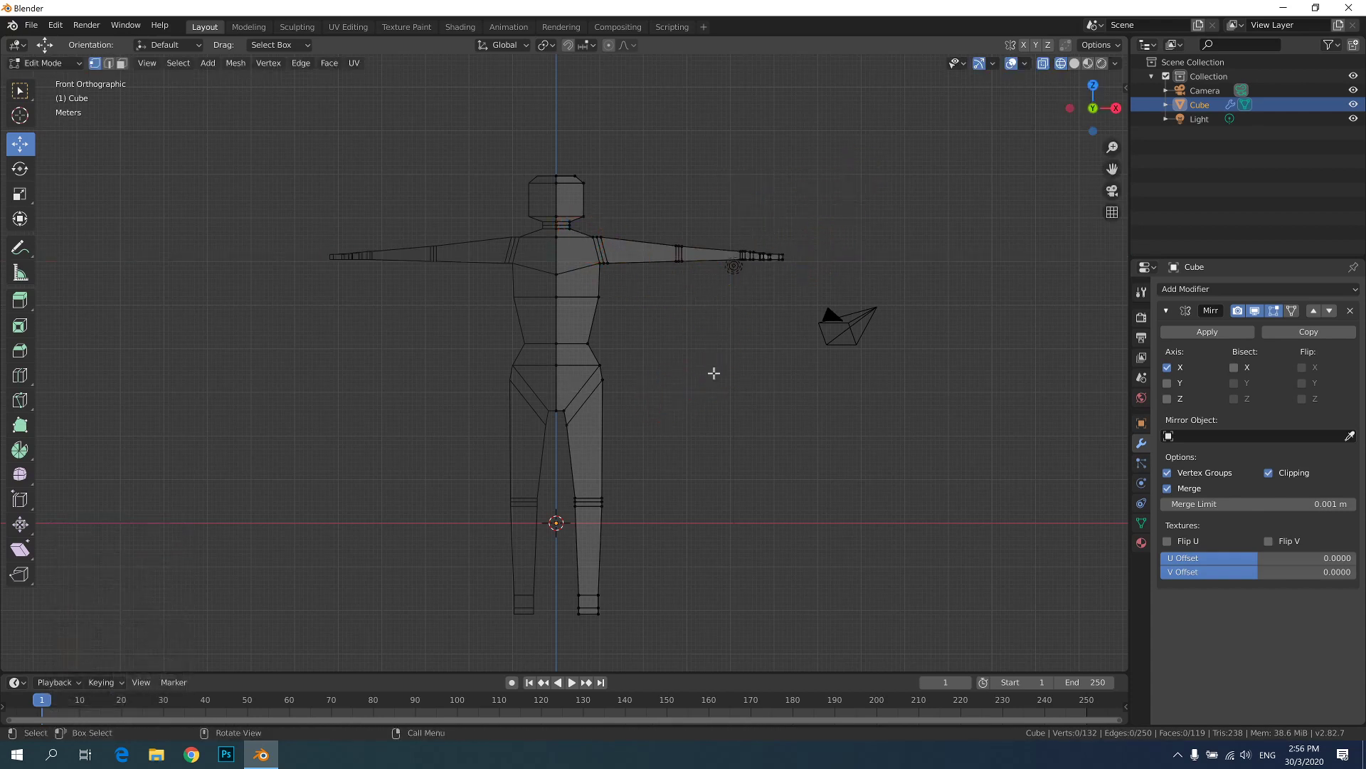
- Shape the chest by moving its two front centre vertices forward along Y and adjusting their height along Z
middle_click_drag(665, 351, 524, 372)
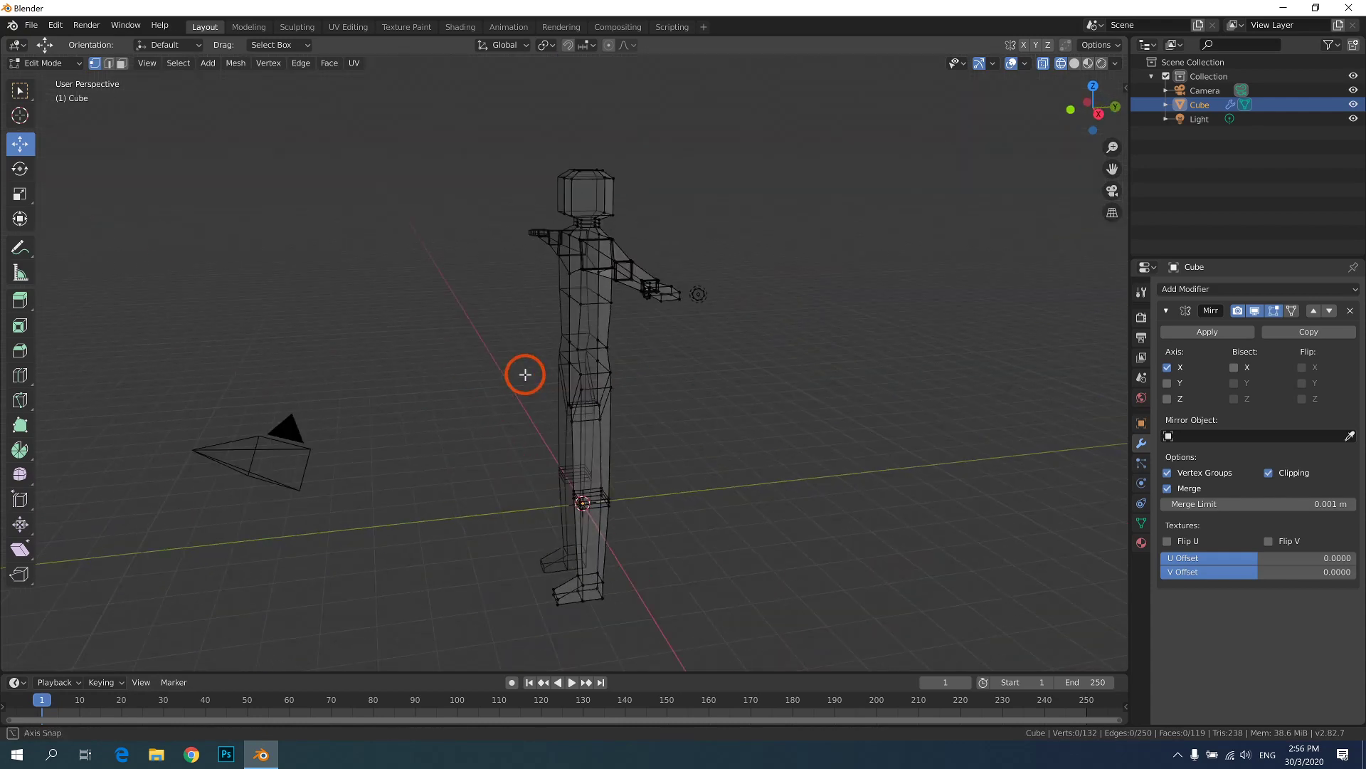
middle_click_drag(890, 171, 586, 314)
left_click(565, 239)
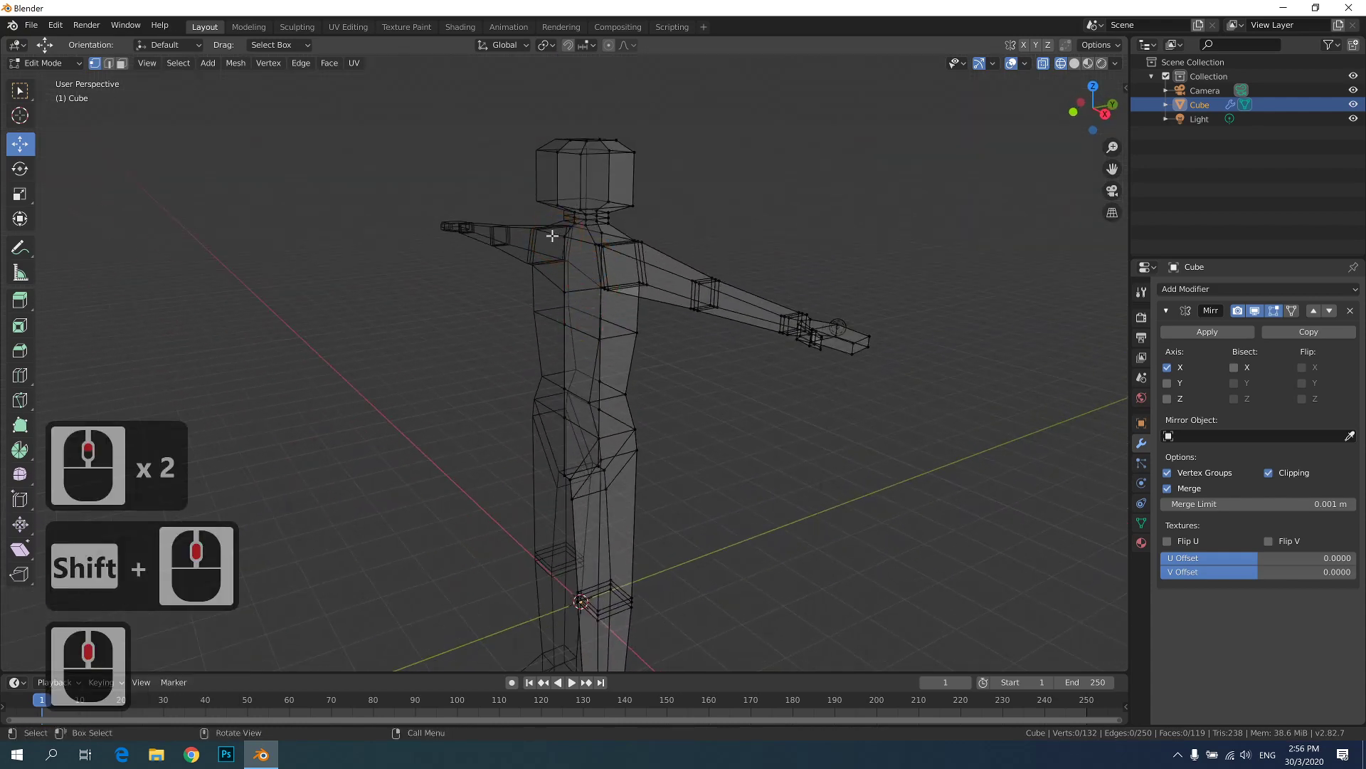
left_click(567, 292, "shift")
left_click_drag(597, 261, 588, 267)
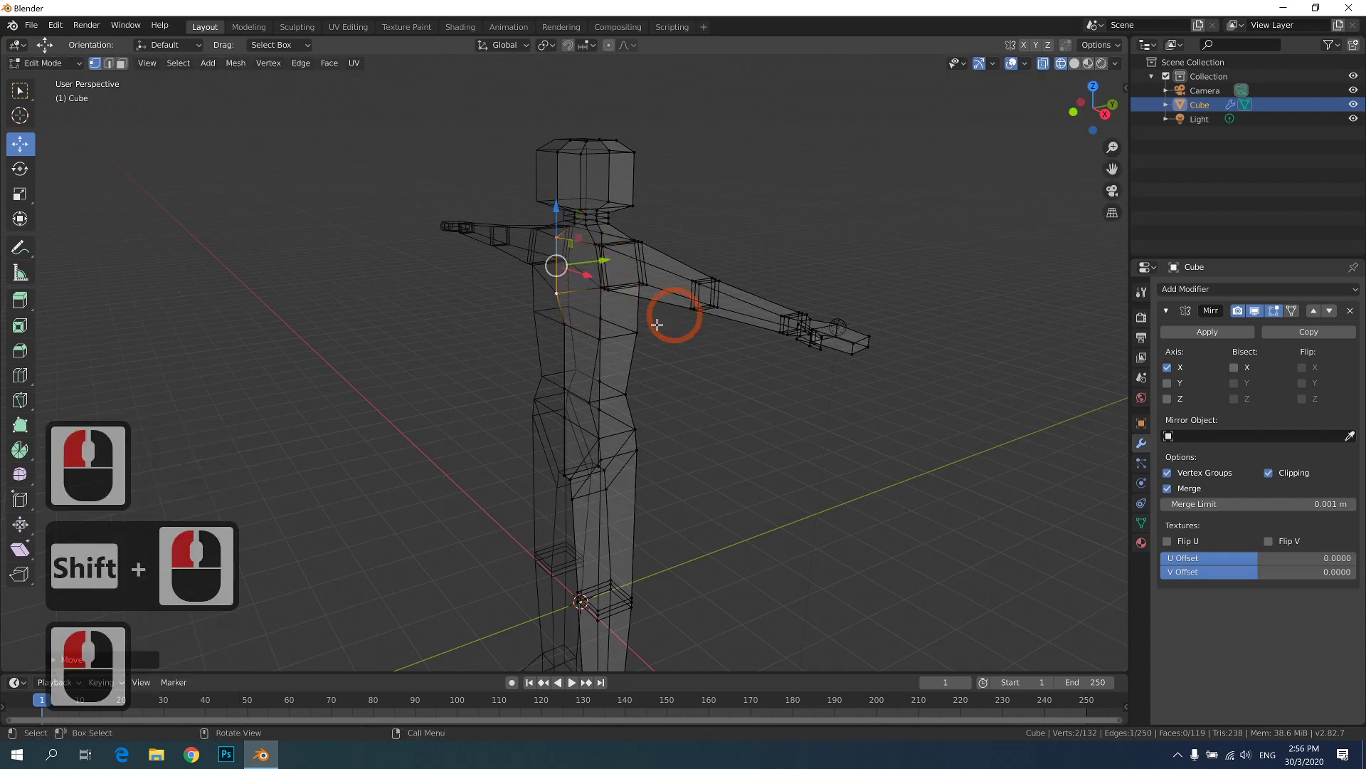
middle_click_drag(665, 306, 543, 323)
left_click_drag(564, 207, 562, 211)
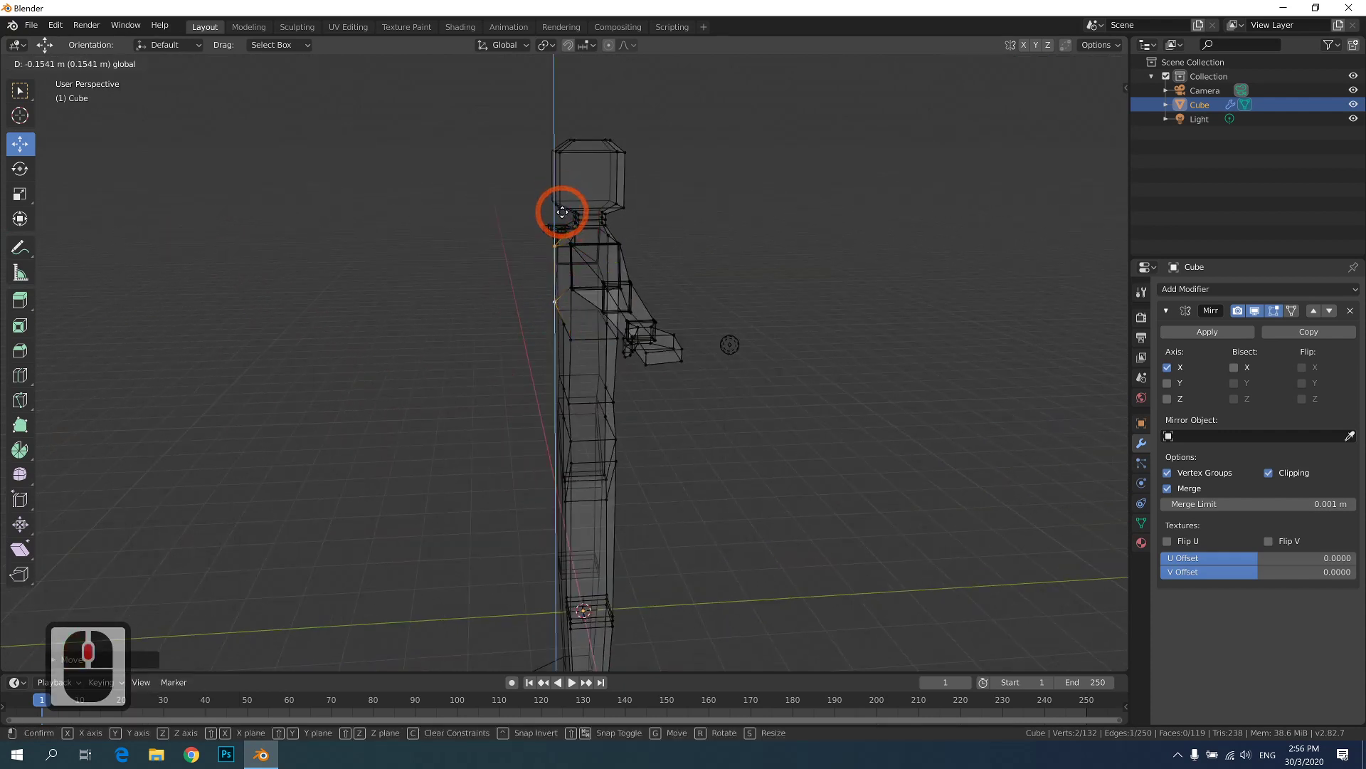
left_click(567, 206)
- Try to move the two front vertices of the waist along Y
middle_click_drag(563, 387, 616, 360)
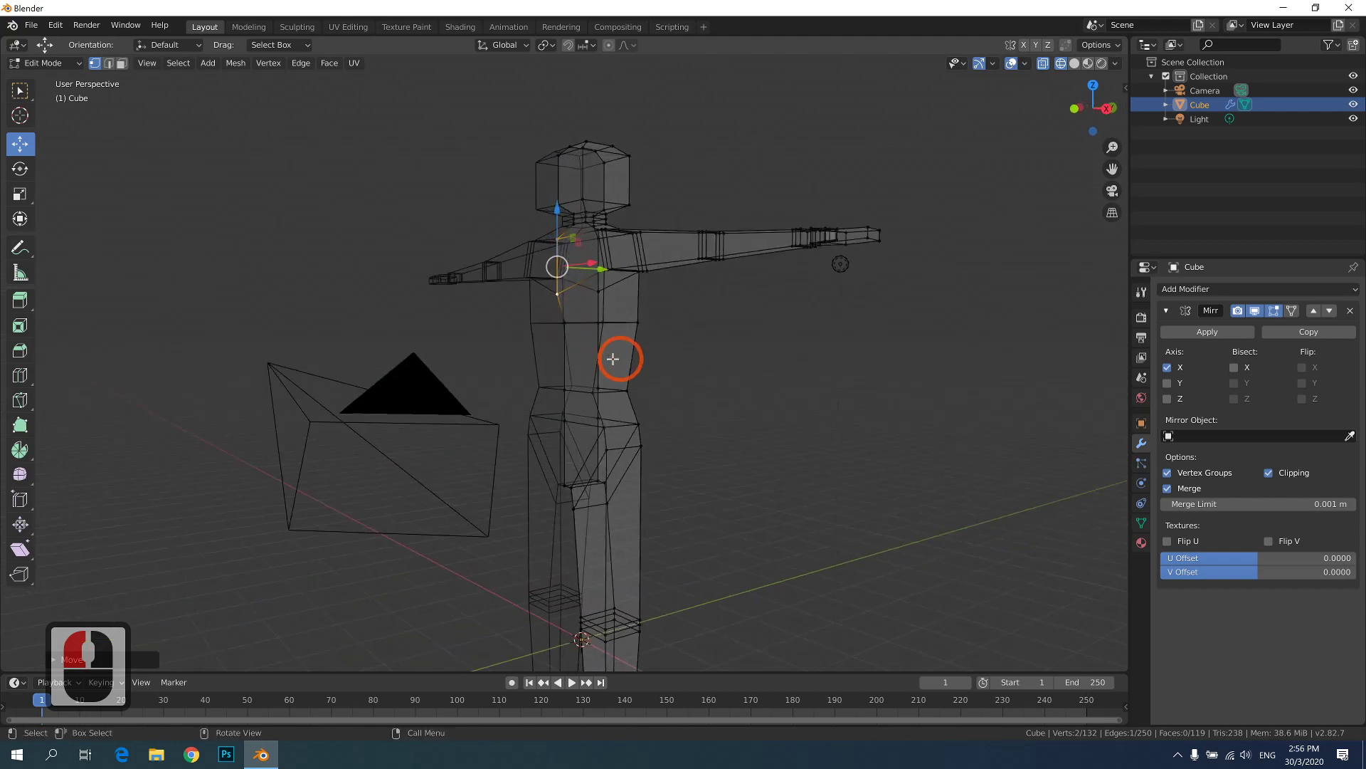
left_click_drag(556, 363, 540, 403)
middle_click_drag(621, 391, 582, 408)
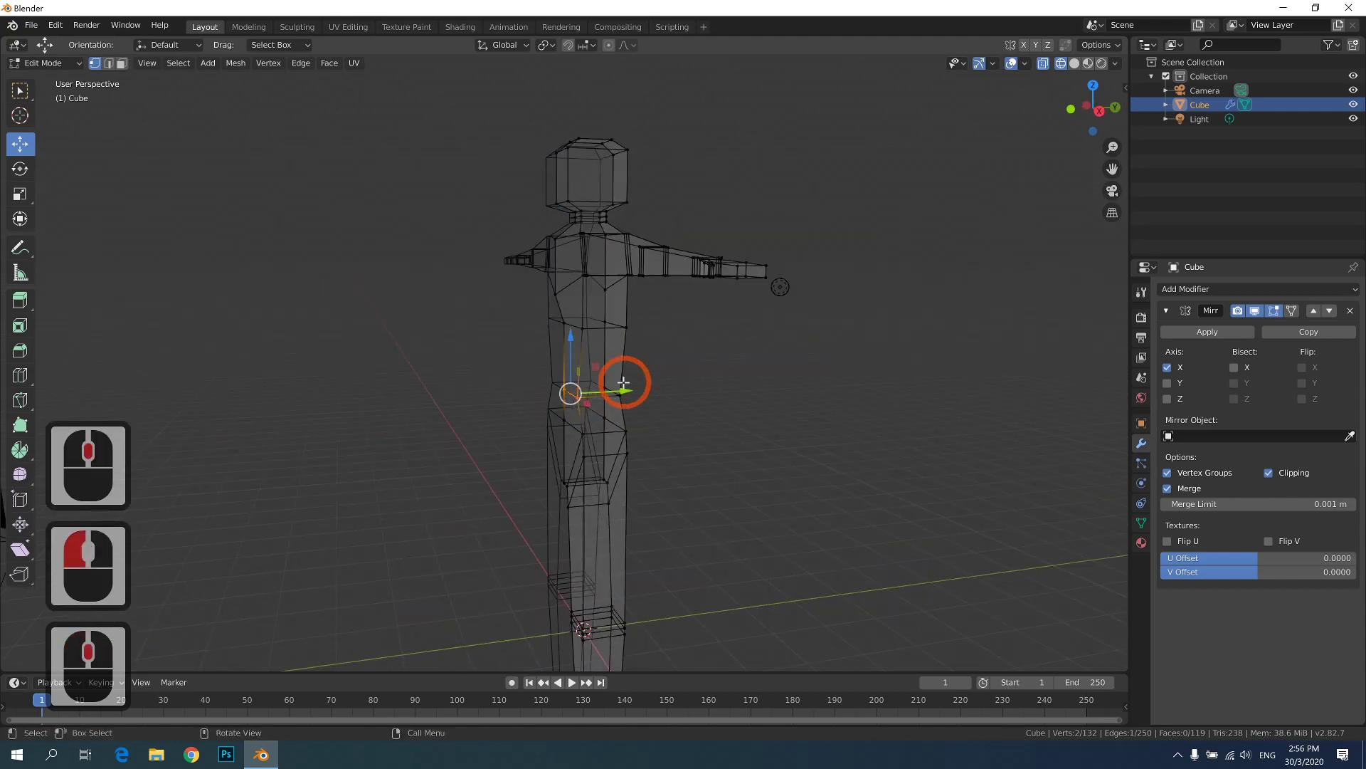
left_click_drag(624, 390, 606, 386)
key("ctrl+z")
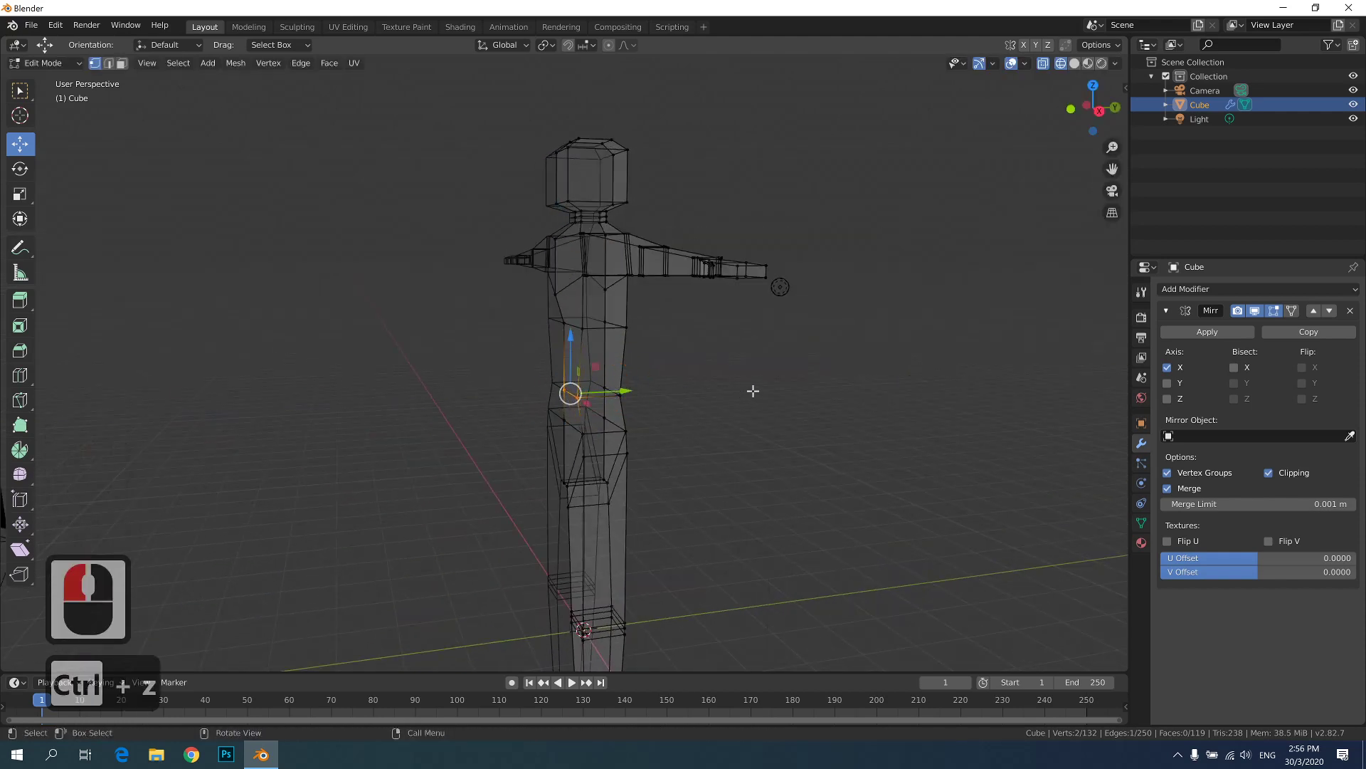
- Move the waist's rear centre vertex outward about 0.15 m along Y
middle_click_drag(750, 394, 689, 415)
left_click_drag(689, 415, 677, 417)
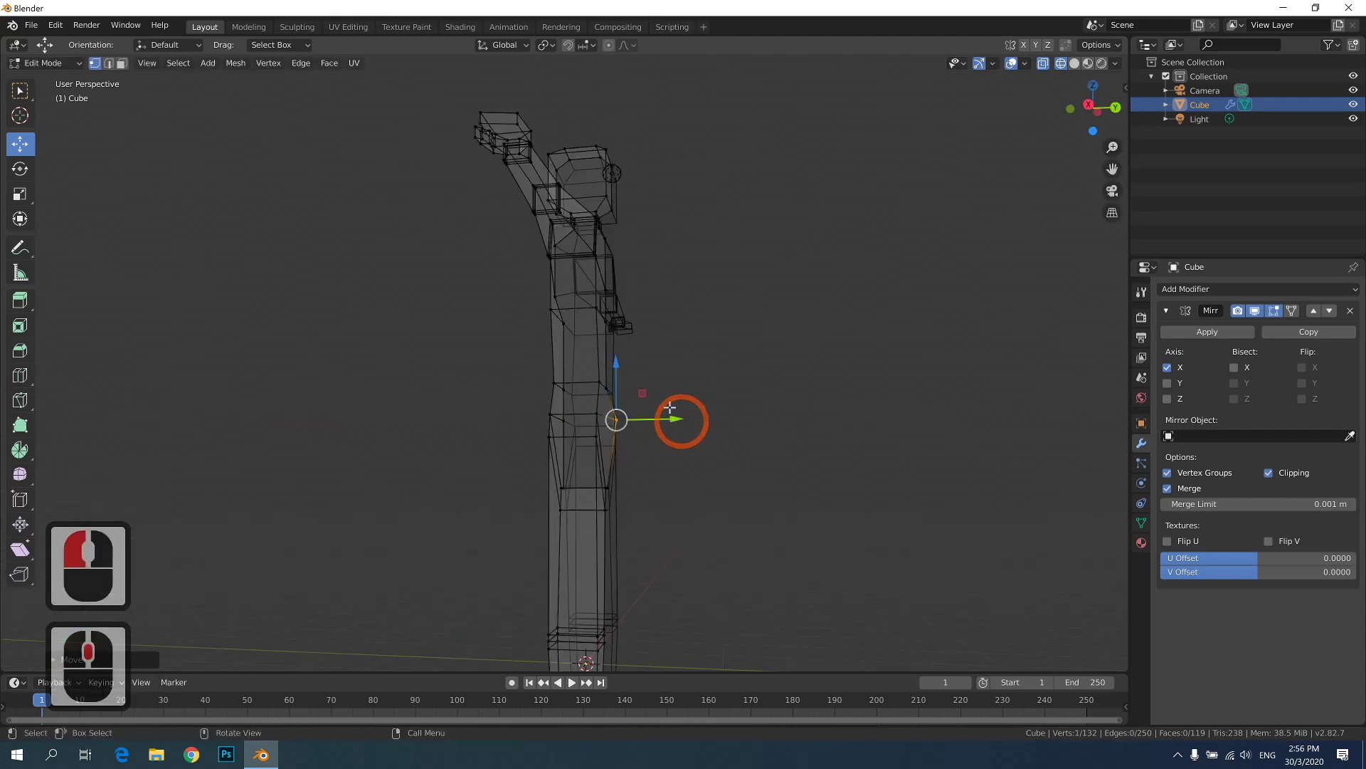
key("ctrl+z")
left_click(610, 387)
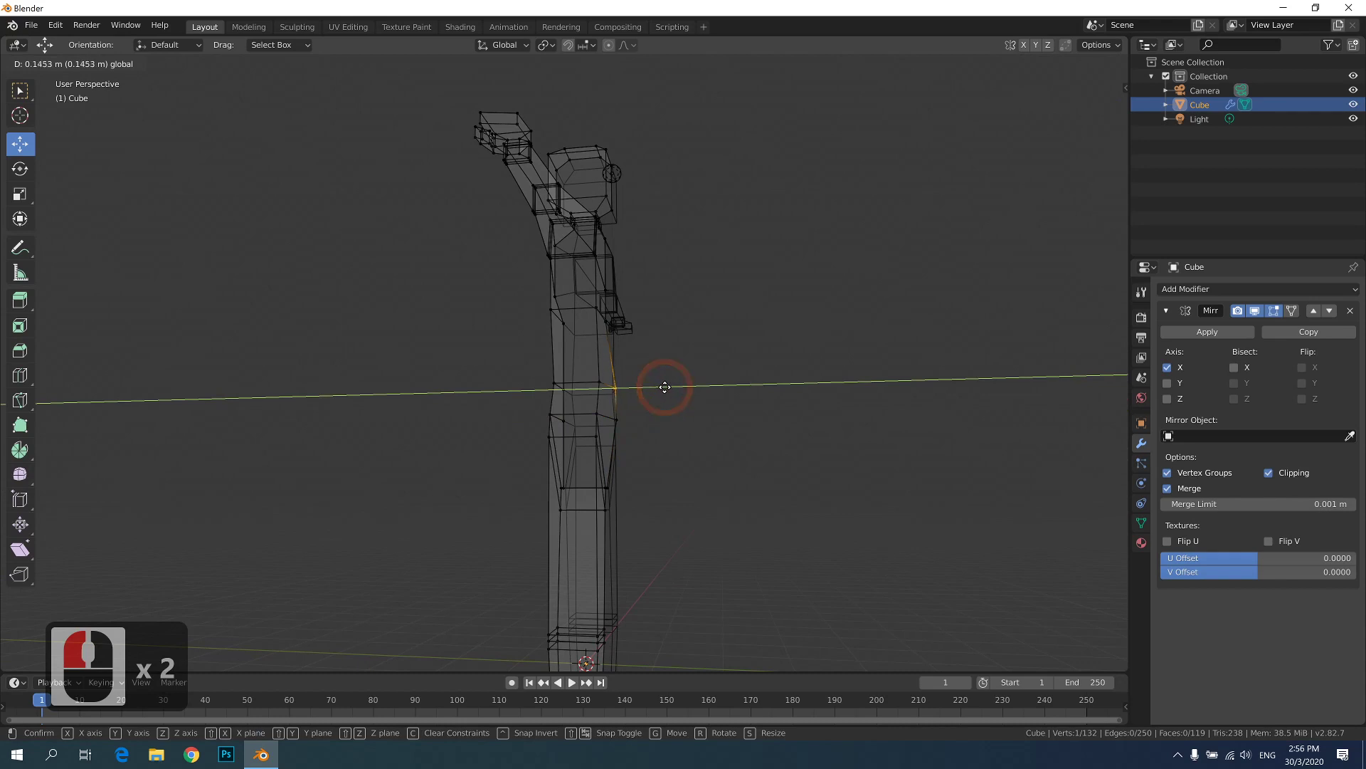
left_click(665, 388)
- Add a centred lengthwise loop cut running down the front and back of the leg from the crotch to the foot
middle_click_drag(665, 387, 629, 477)
left_click(596, 483)
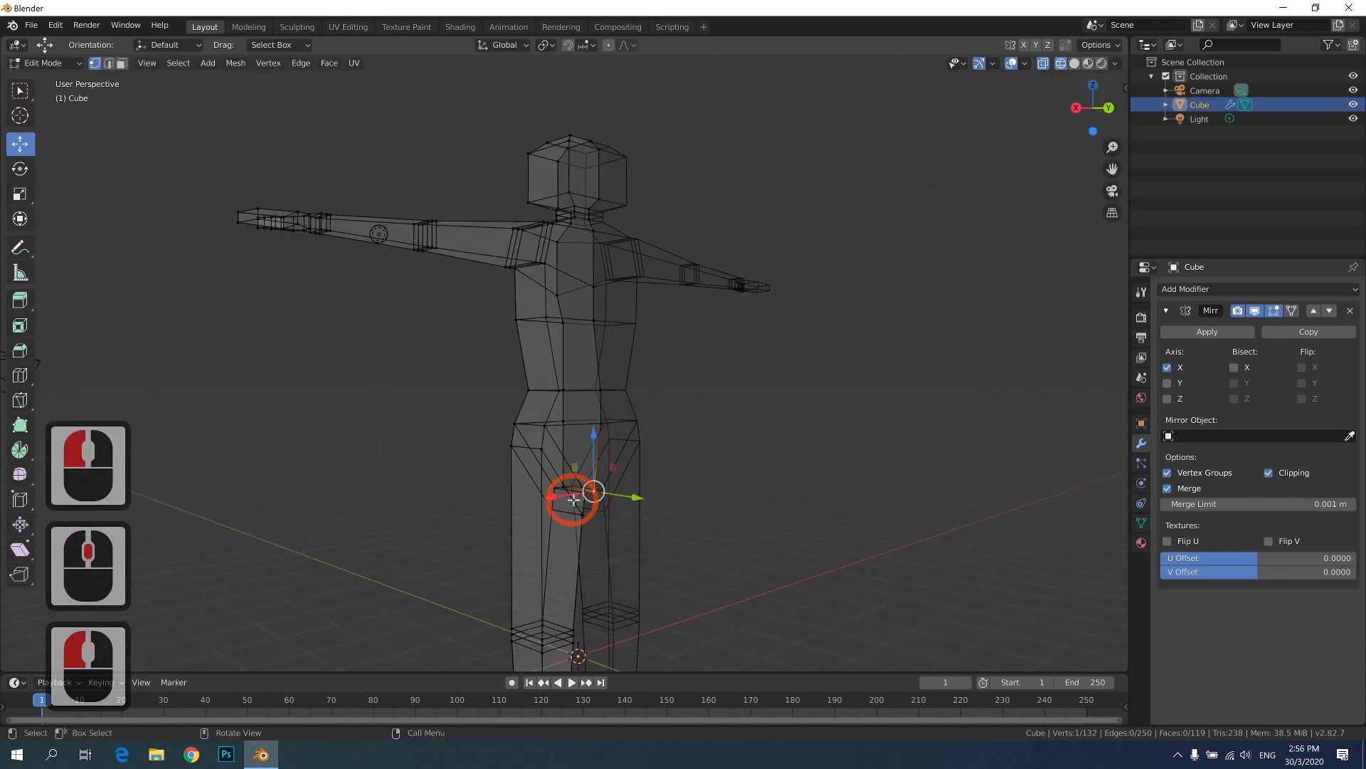
middle_click_drag(535, 497, 665, 474)
scroll(665, 474, "down", 4)
scroll(651, 475, "up", 2)
middle_click_drag(580, 473, 607, 405)
scroll(677, 425, "up", 1)
scroll(697, 444, "down", 2)
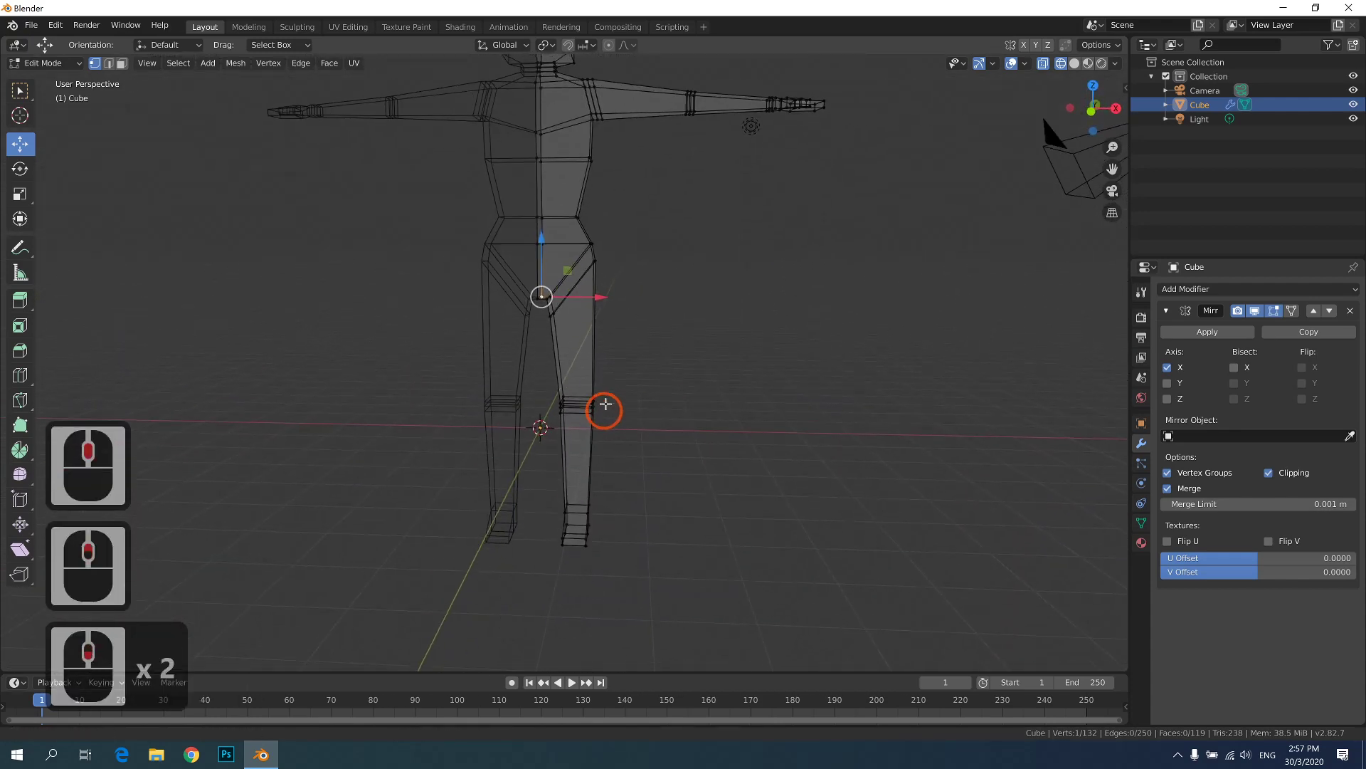
key("ctrl+r")
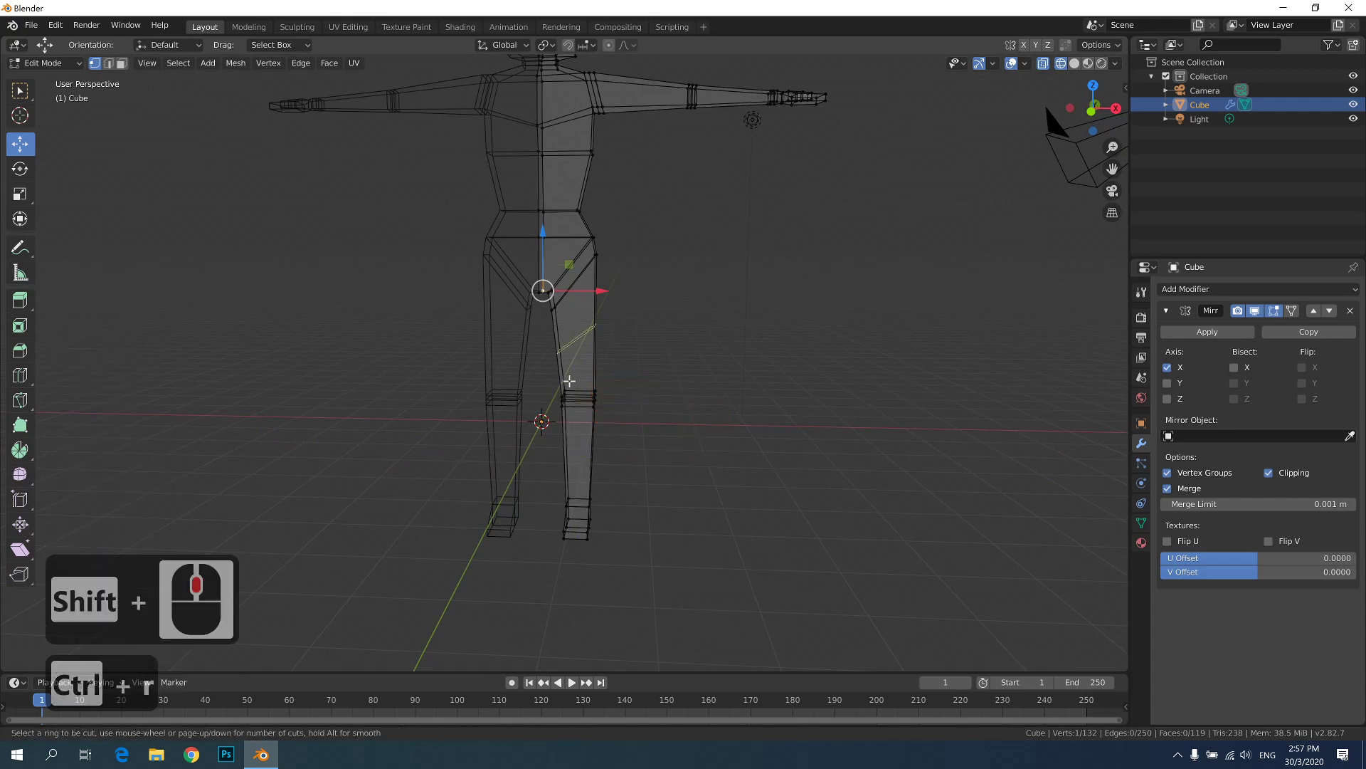
left_click(583, 392)
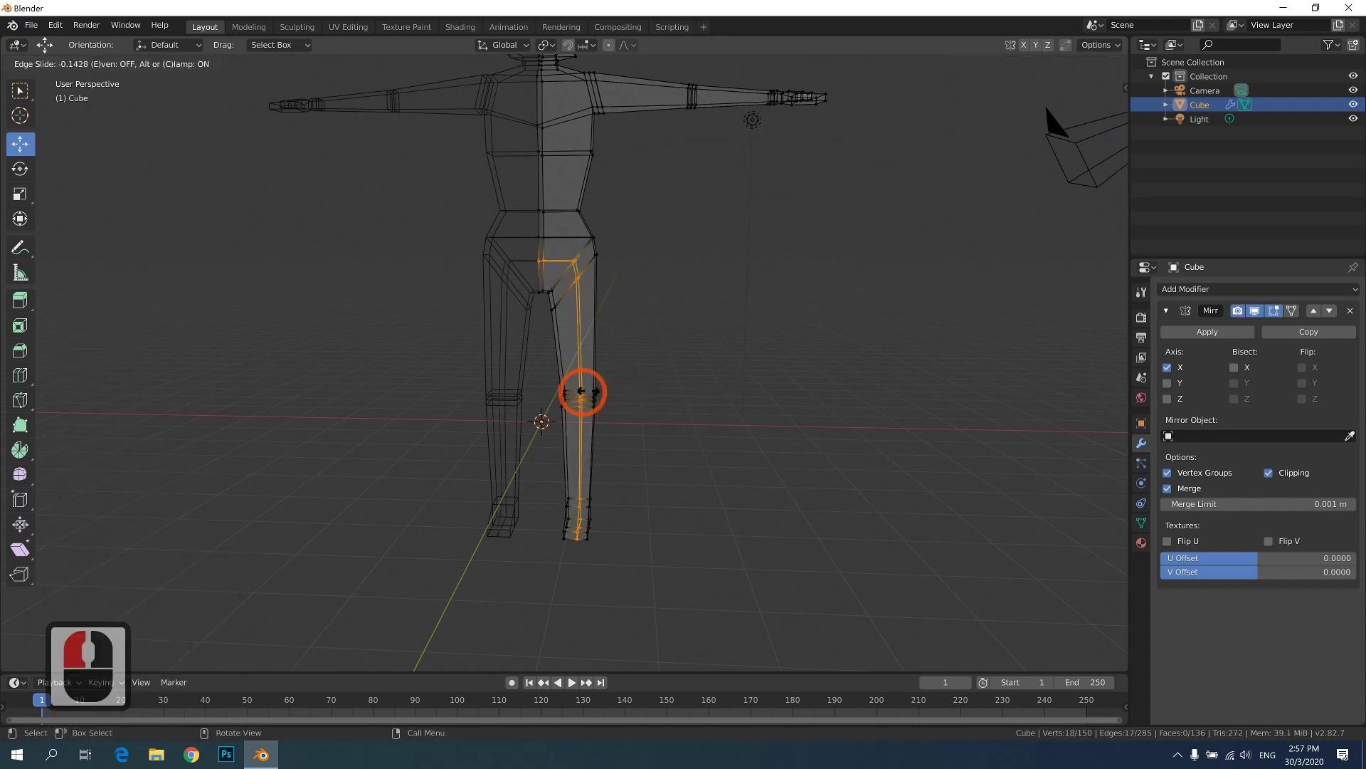
key("Escape")
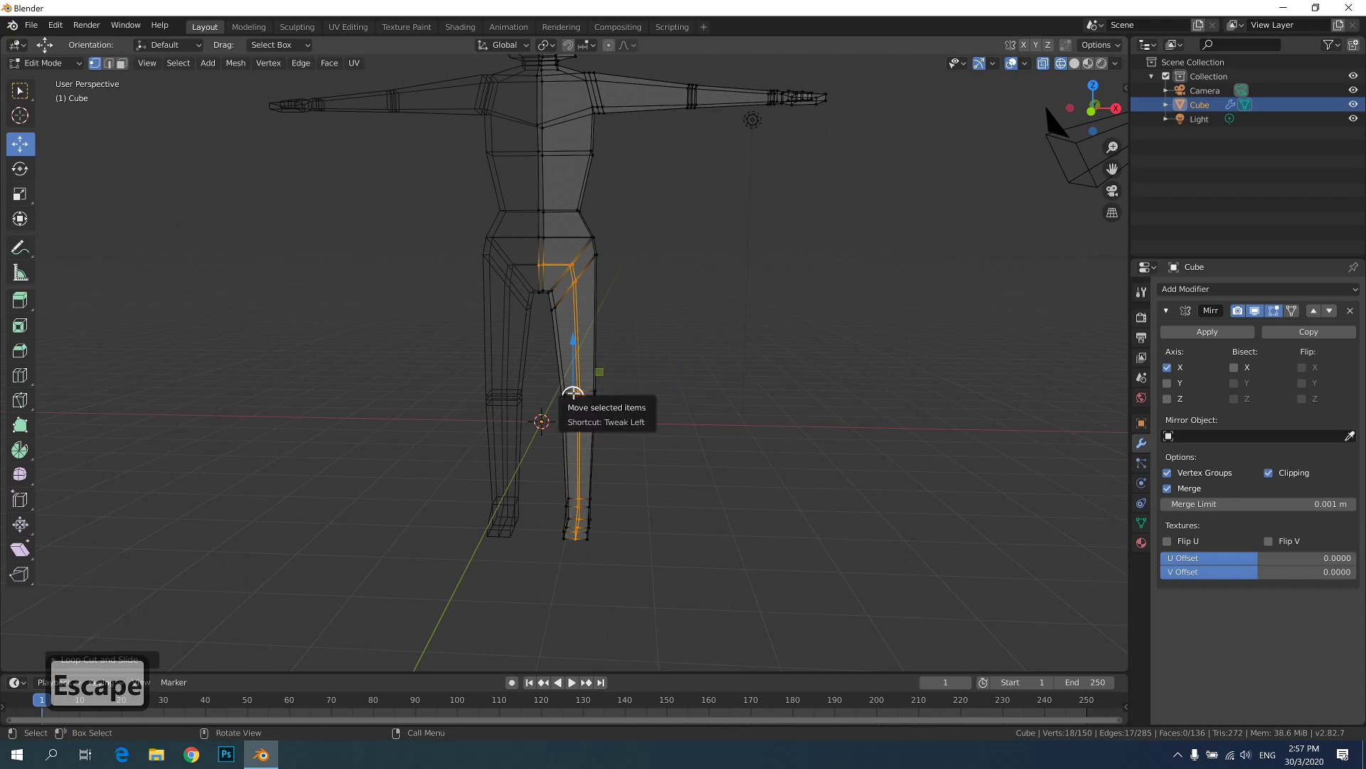
key("Return")
left_click(701, 390)
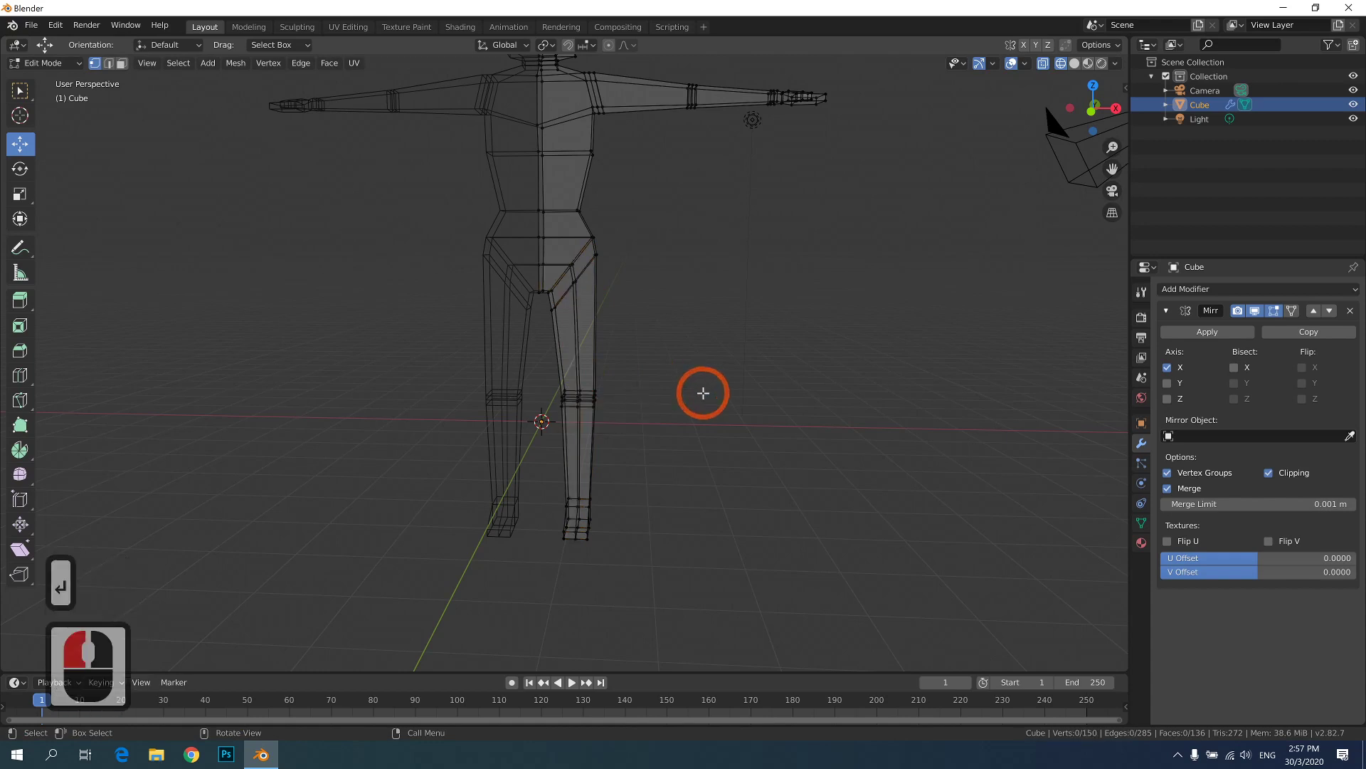
- Select the twelve corner vertices of the three edge loops around the knee
middle_click_drag(701, 390, 561, 439)
scroll(621, 416, "up", 2)
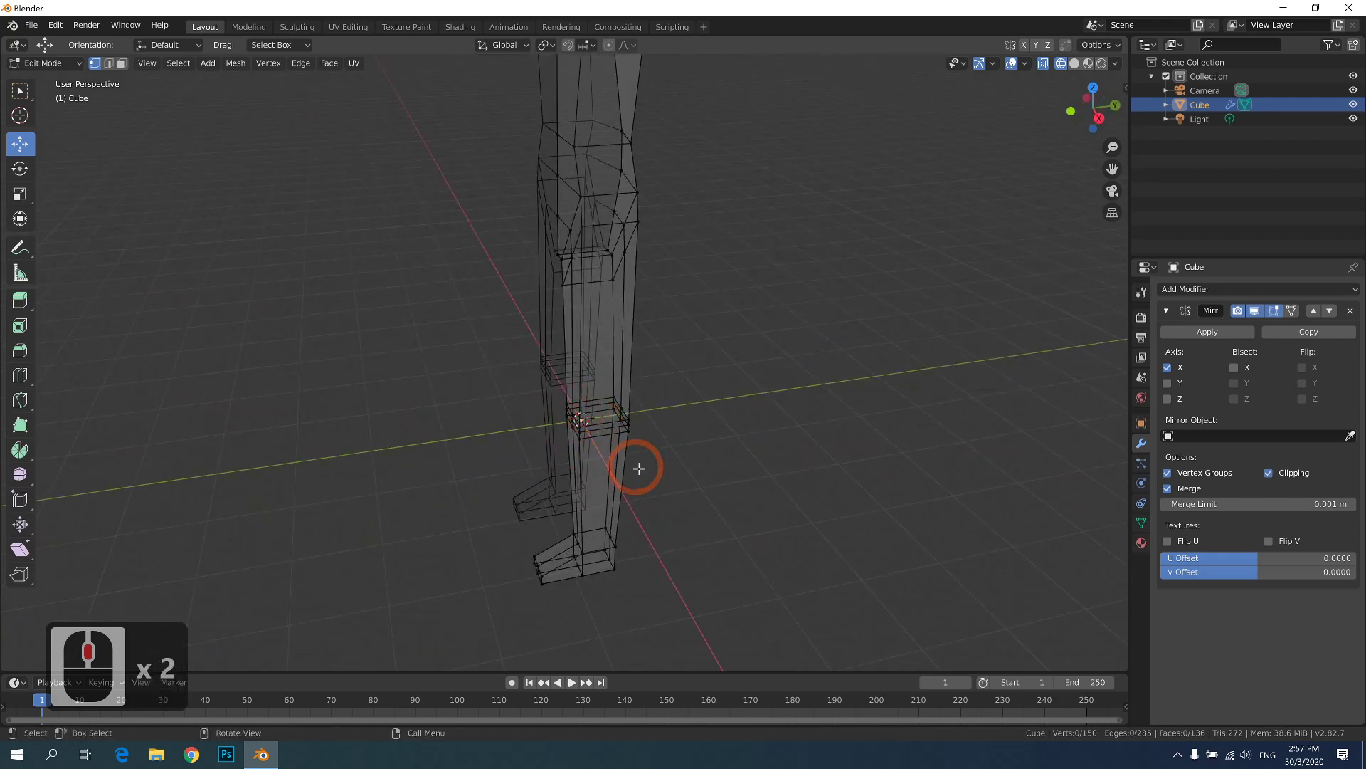
middle_click_drag(639, 468, 747, 433)
left_click(663, 453)
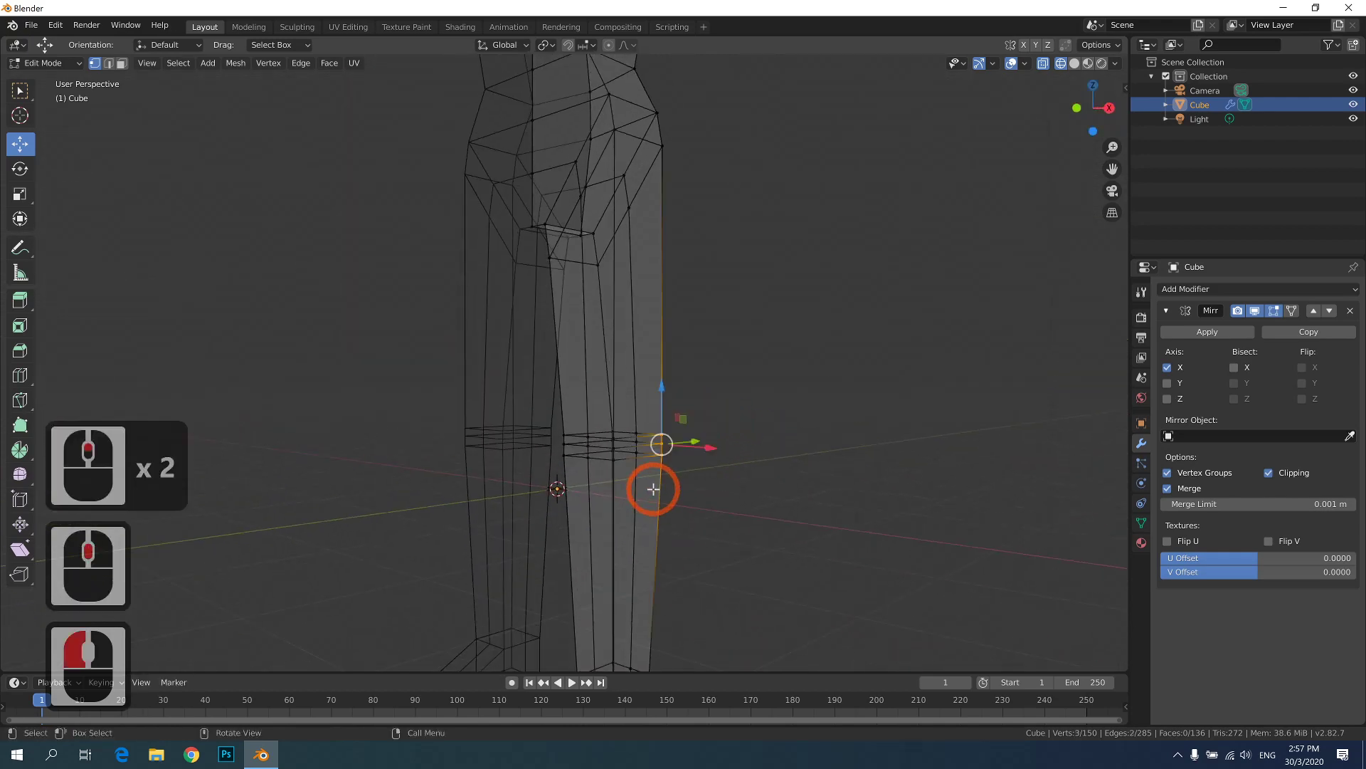
middle_click_drag(653, 489, 569, 491)
left_click_drag(499, 425, 531, 489)
middle_click_drag(531, 488, 570, 503)
middle_click_drag(787, 527, 534, 491)
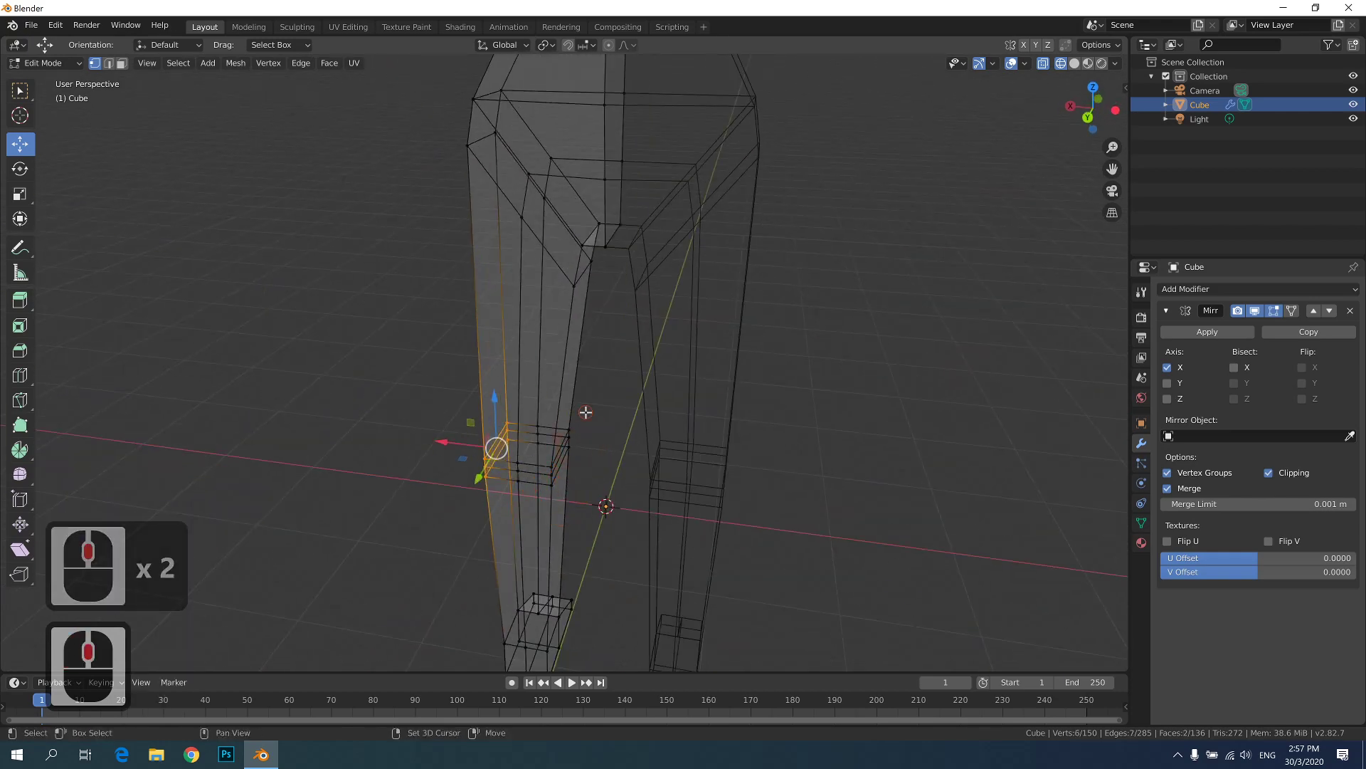
left_click(590, 462, "shift")
middle_click_drag(564, 483, 626, 451)
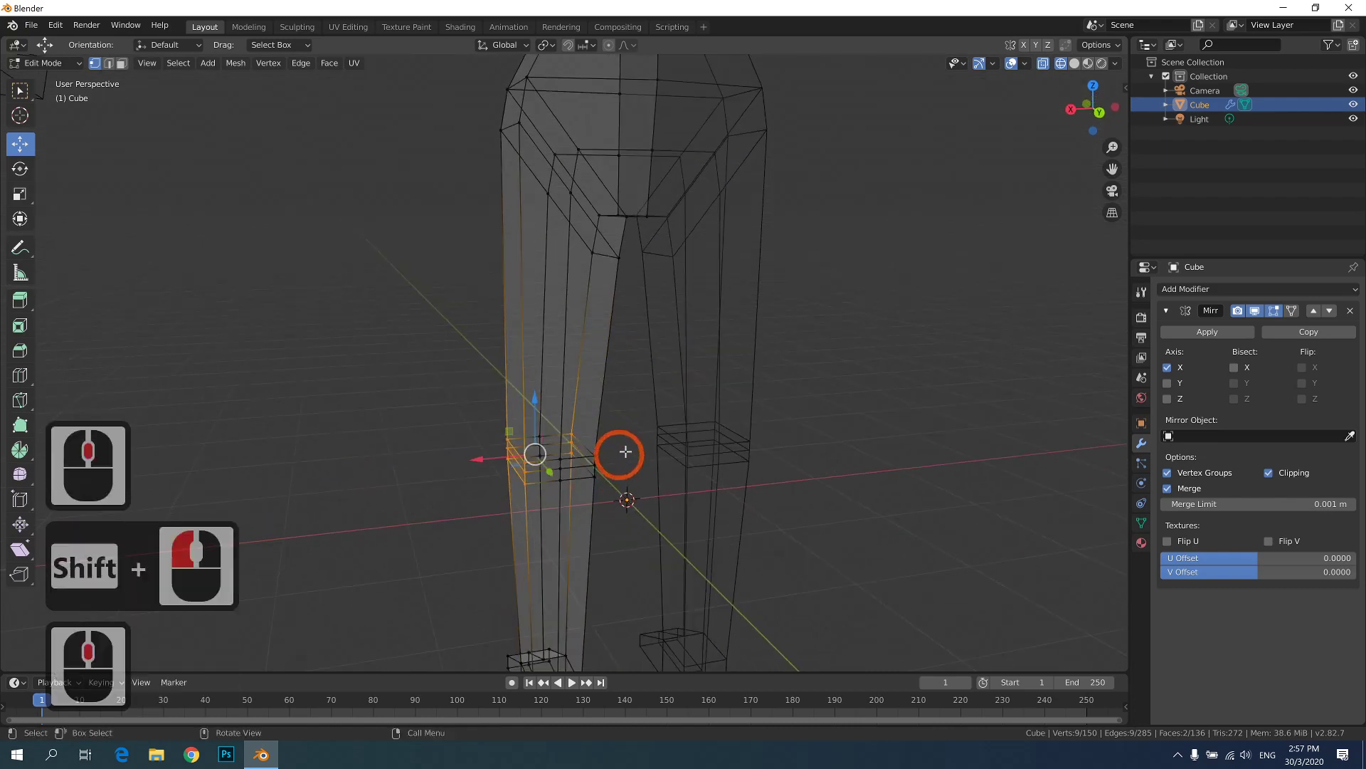
left_click_drag(593, 486, 591, 499, "shift")
middle_click_drag(588, 503, 759, 469)
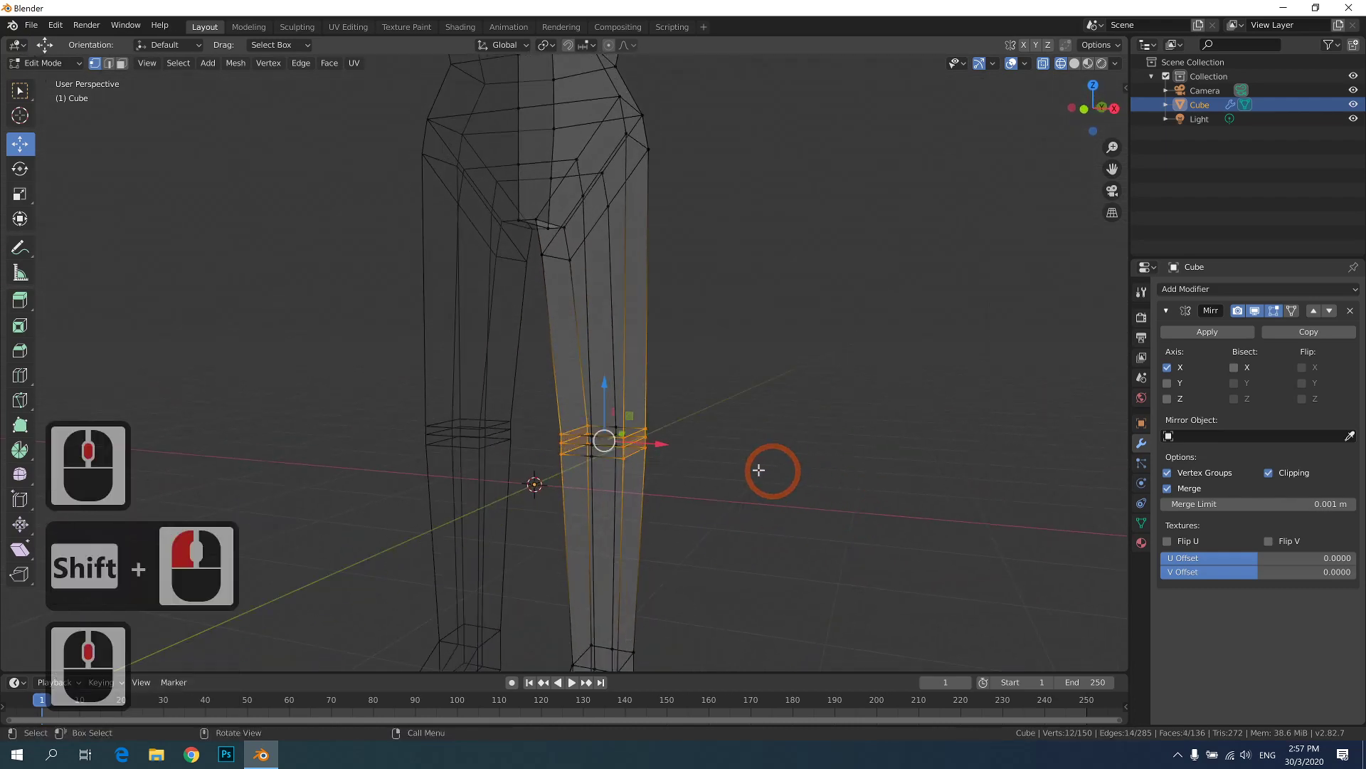
- Try to scale the selected knee corner vertices down uniformly to about 0.74
key("s")
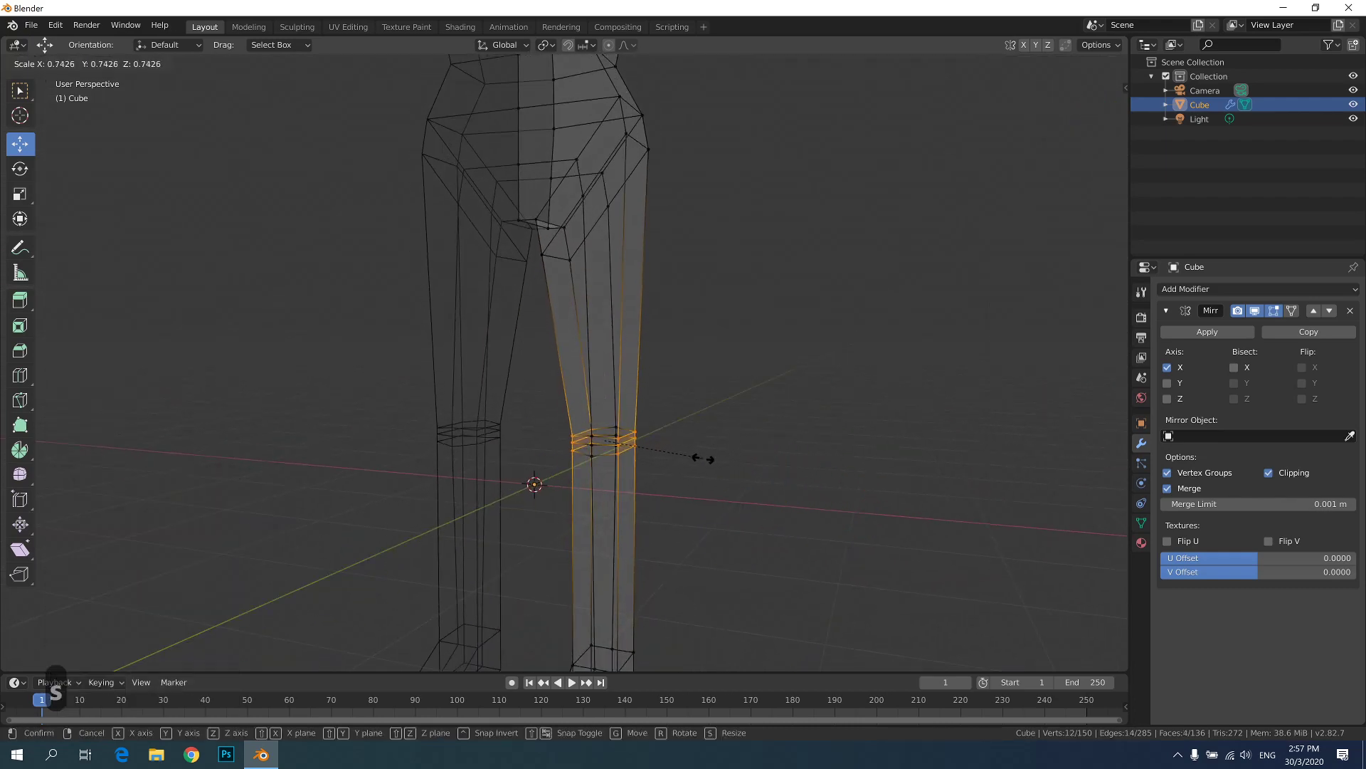
left_click(704, 458)
middle_click_drag(704, 457, 686, 485)
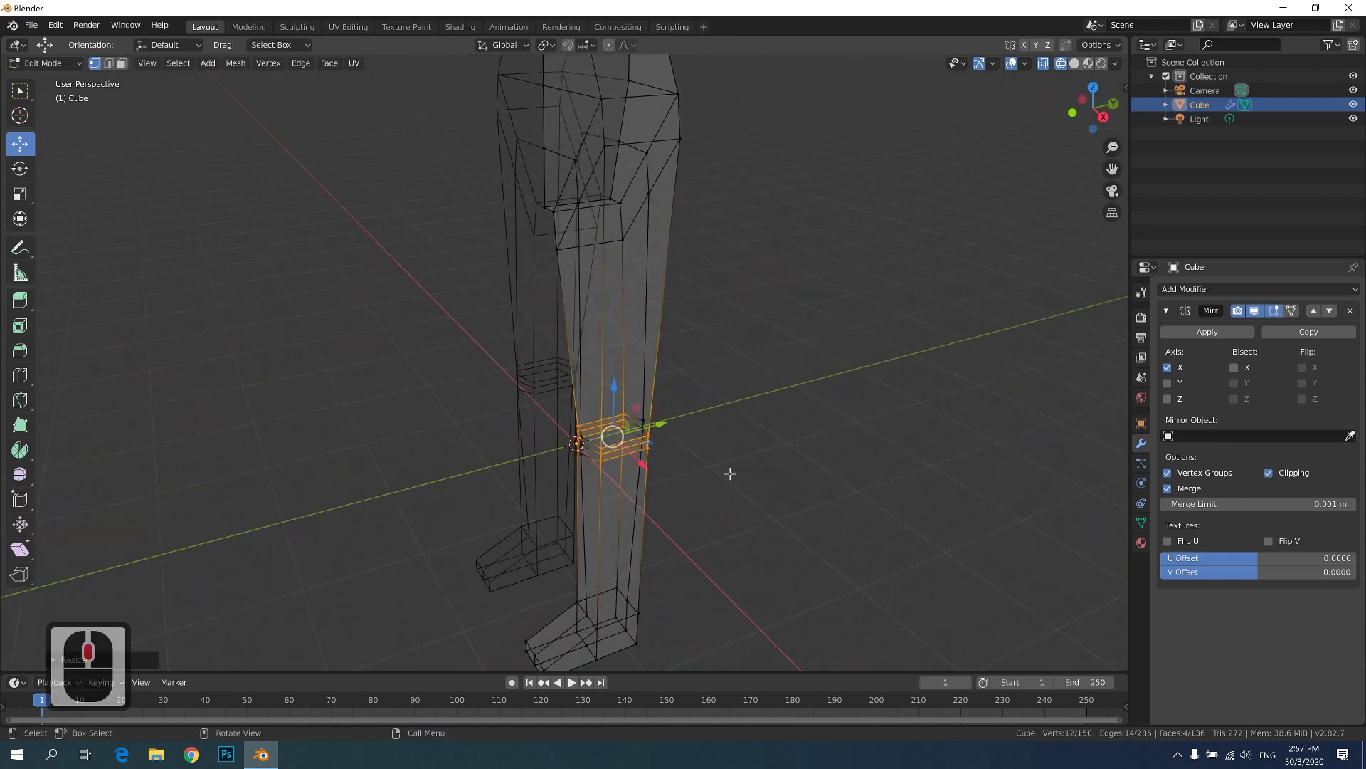
key("ctrl+z")
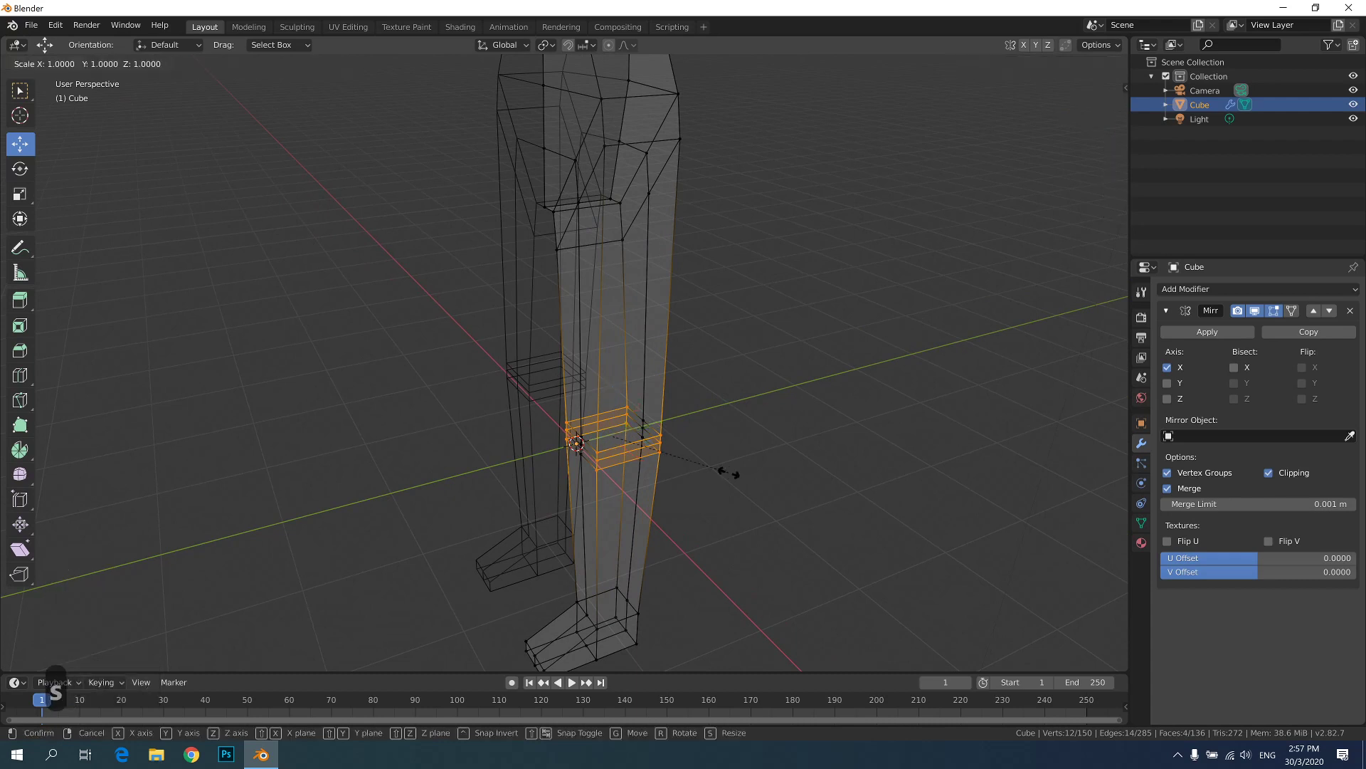
- Round the knee by scaling its corner vertices inward uniformly, plus about 0.84 along X
left_click(670, 495)
middle_click_drag(671, 494, 792, 483)
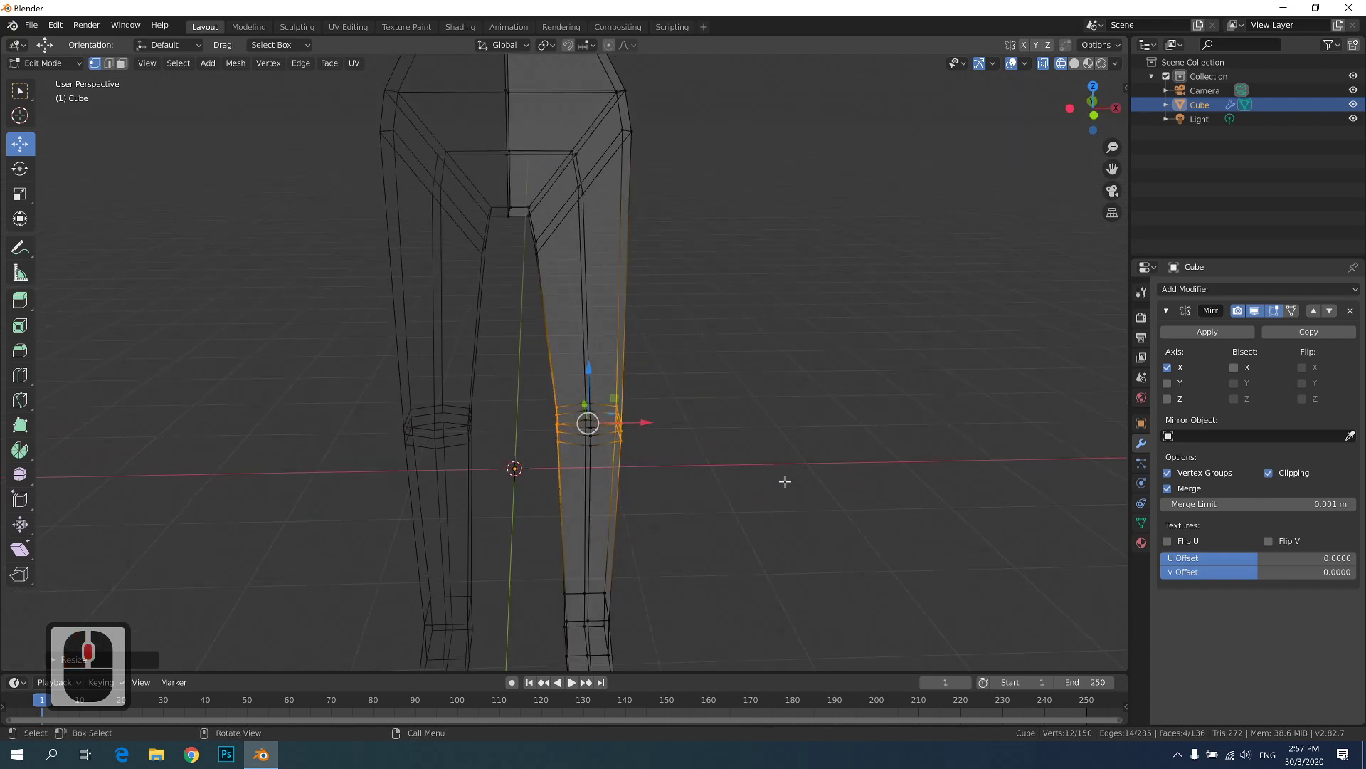
key("s")
key("x")
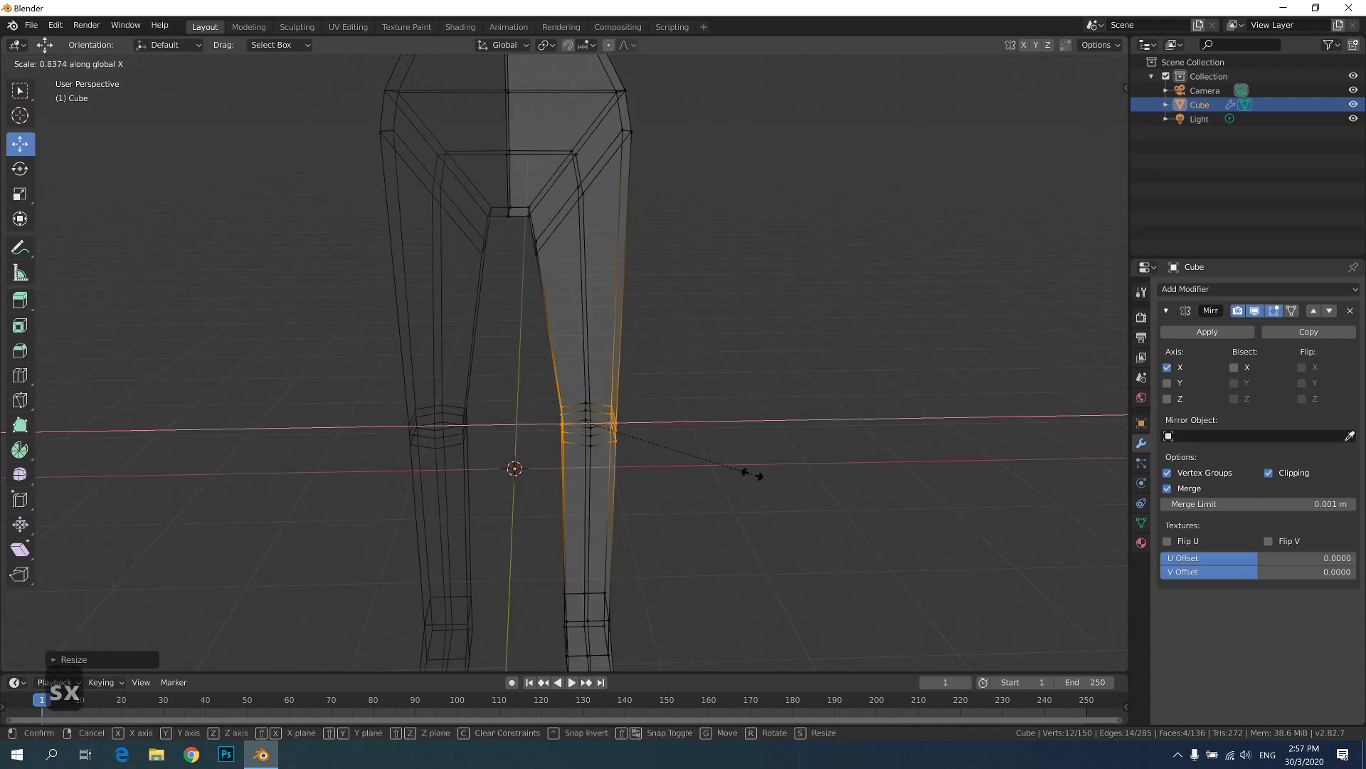
left_click(746, 473)
middle_click_drag(744, 473, 616, 467)
left_click(788, 471)
- Select the four corner vertices at the top of the thigh and scale them inward along Y
scroll(773, 476, "up", 2)
middle_click_drag(772, 476, 717, 412)
scroll(664, 256, "down", 2)
middle_click_drag(665, 256, 579, 406, "shift")
left_click(529, 415)
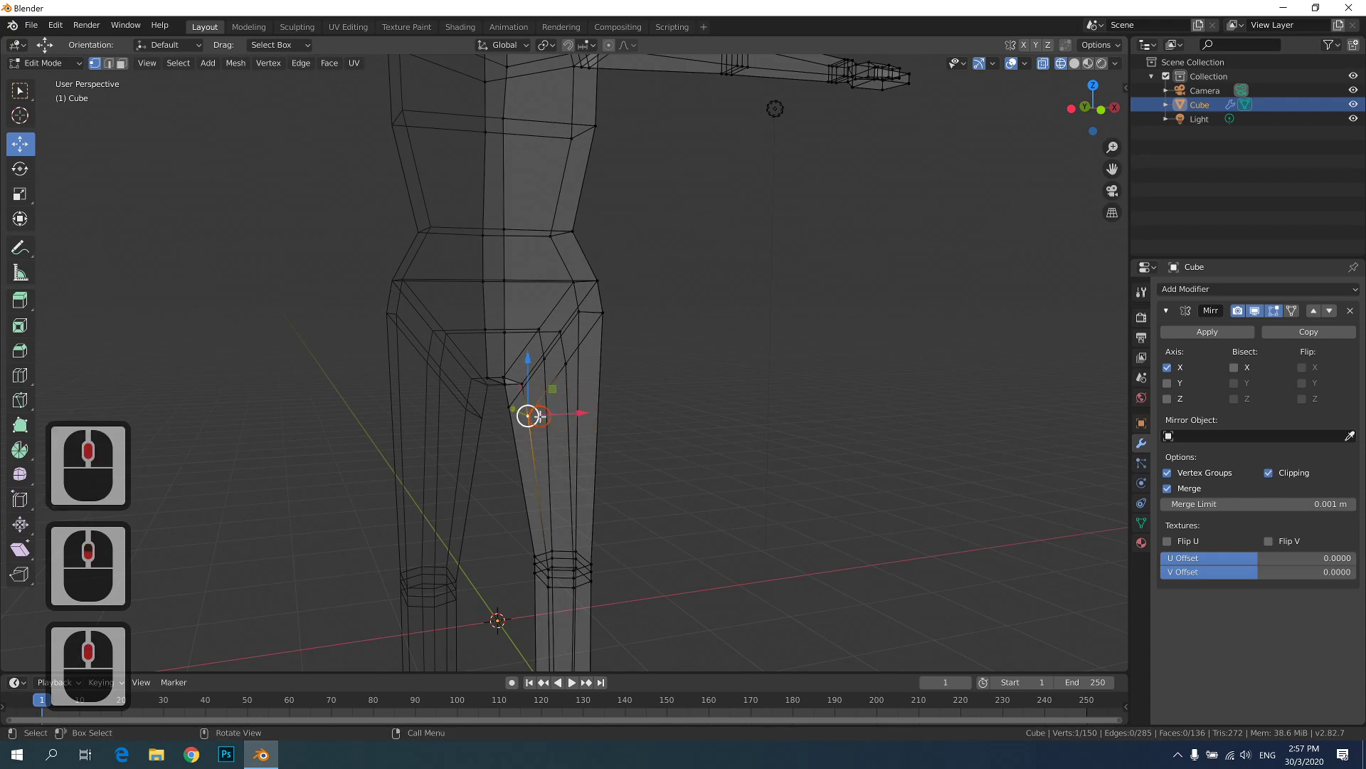
left_click(633, 317, "shift")
middle_click_drag(631, 311, 435, 377)
middle_click(595, 304)
left_click(656, 390, "shift")
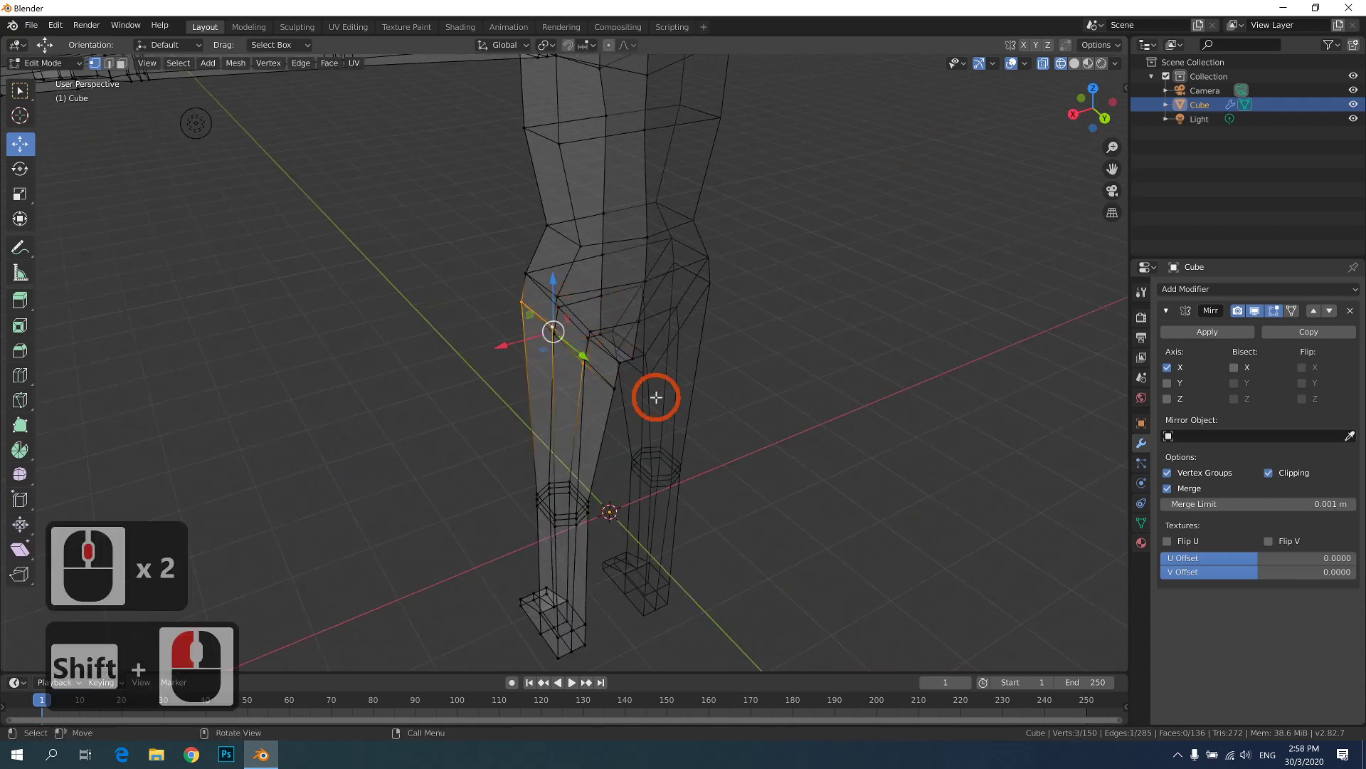
scroll(658, 393, "up", 4)
left_click(659, 421, "shift")
middle_click_drag(595, 447, 773, 471)
middle_click_drag(556, 381, 643, 386)
scroll(644, 386, "down", 3)
scroll(643, 386, "down", 3)
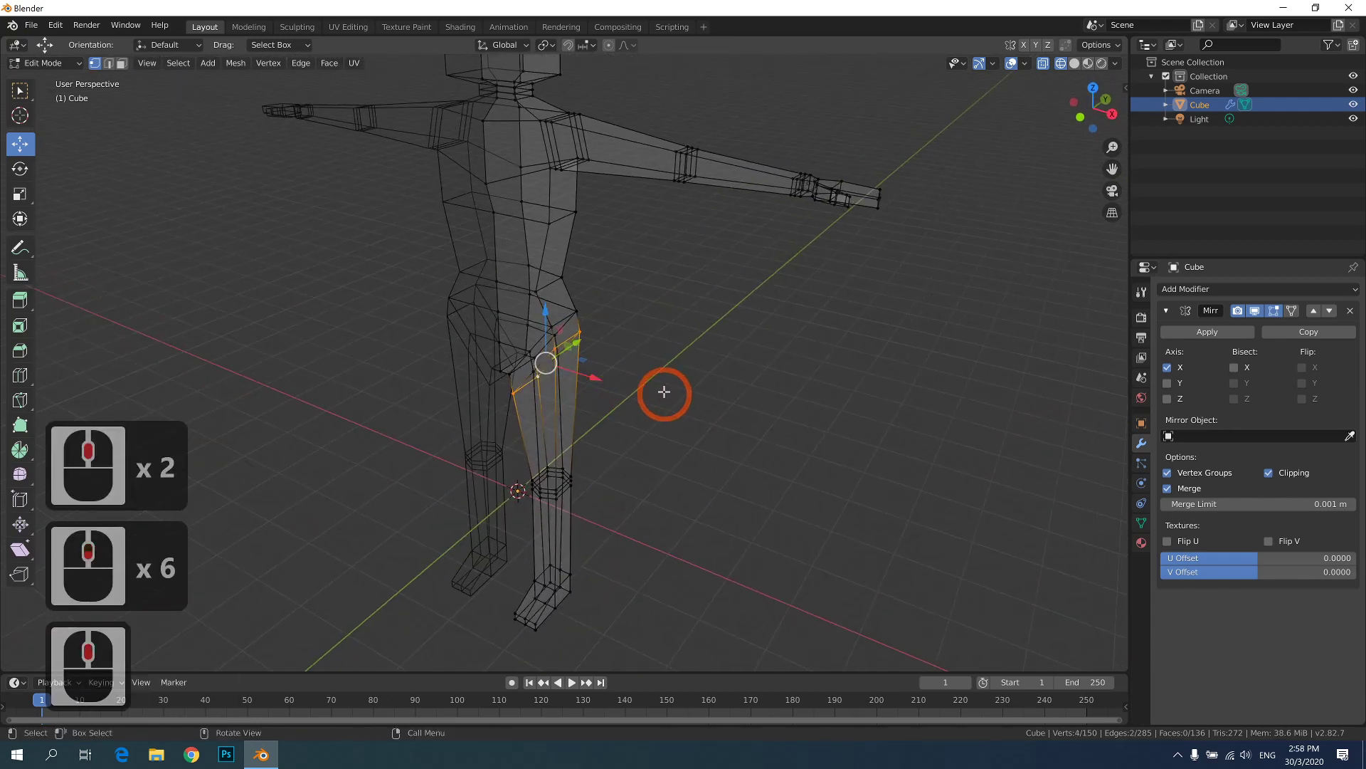
key("s")
key("y")
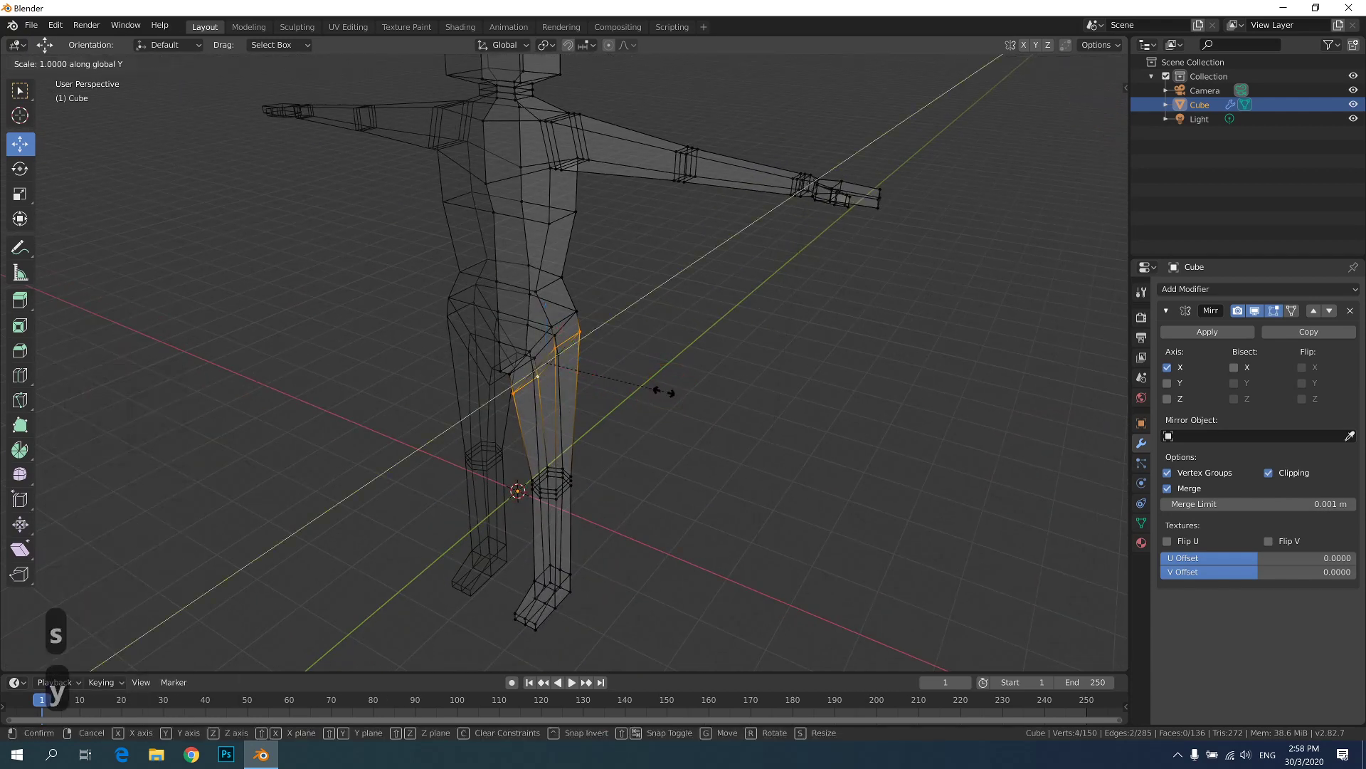
left_click(634, 392)
- Scale the four upper-thigh corner vertices to about 0.85 along X
key("s")
key("x")
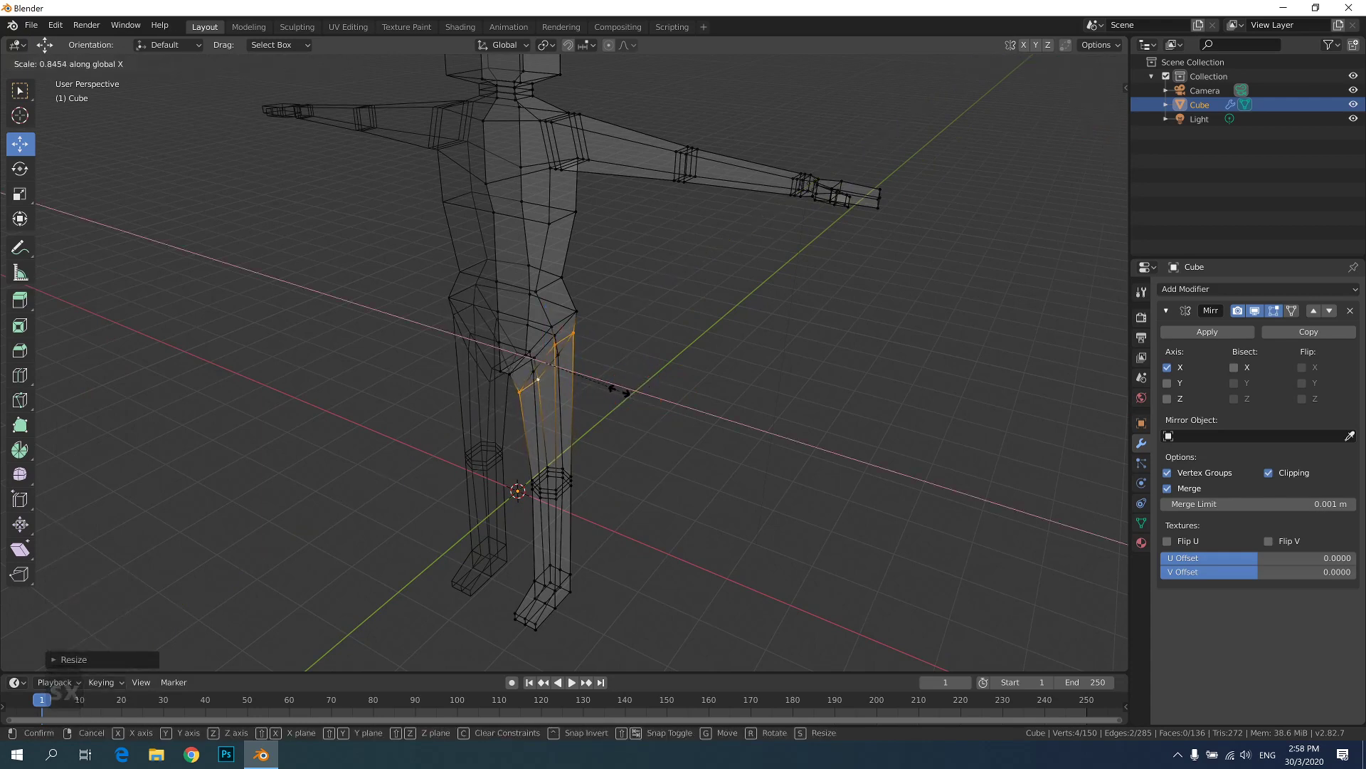
left_click(618, 392)
middle_click_drag(603, 408, 663, 357)
left_click(704, 403)
- Narrow the front of the foot by bringing its toe vertices closer together along X
middle_click_drag(697, 405, 630, 387)
scroll(559, 434, "up", 1)
scroll(635, 413, "down", 2)
middle_click_drag(617, 475, 600, 399)
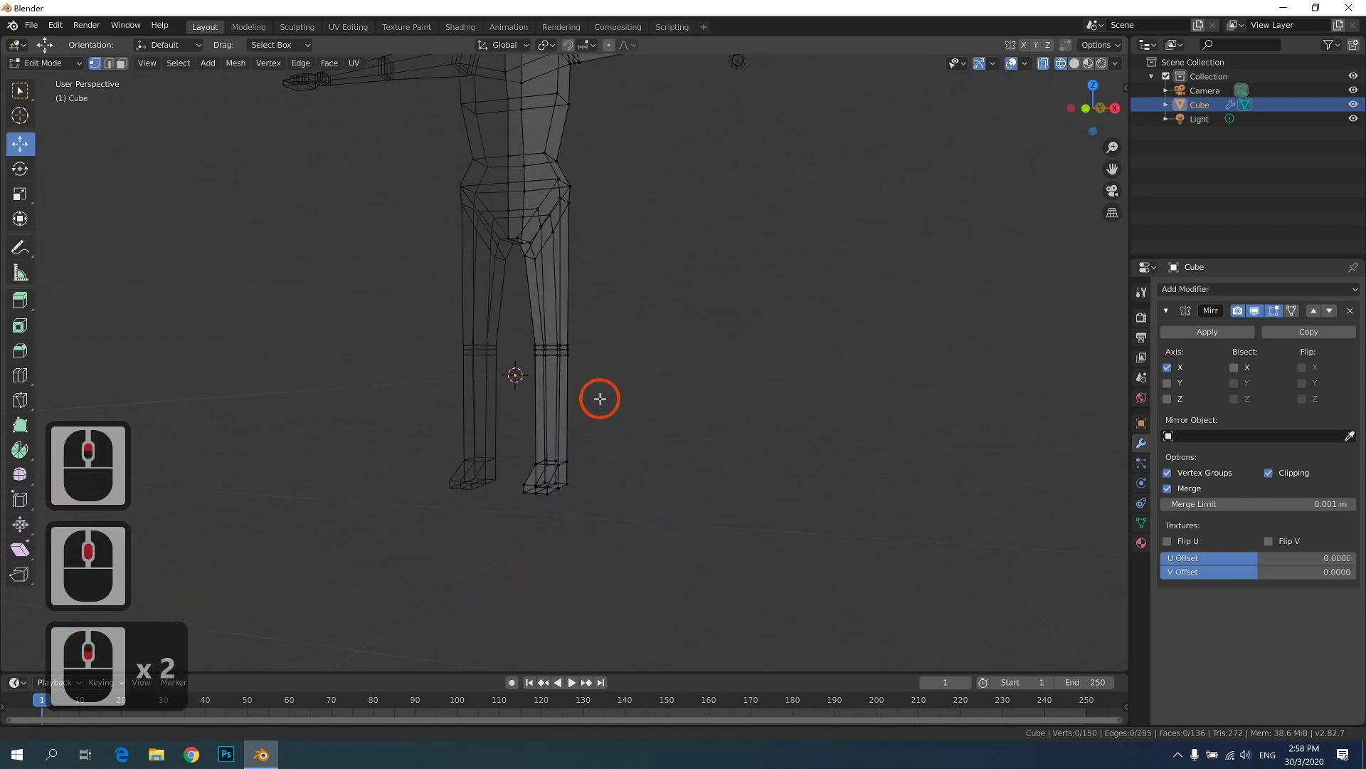
scroll(607, 491, "up", 2)
middle_click_drag(539, 564, 614, 558)
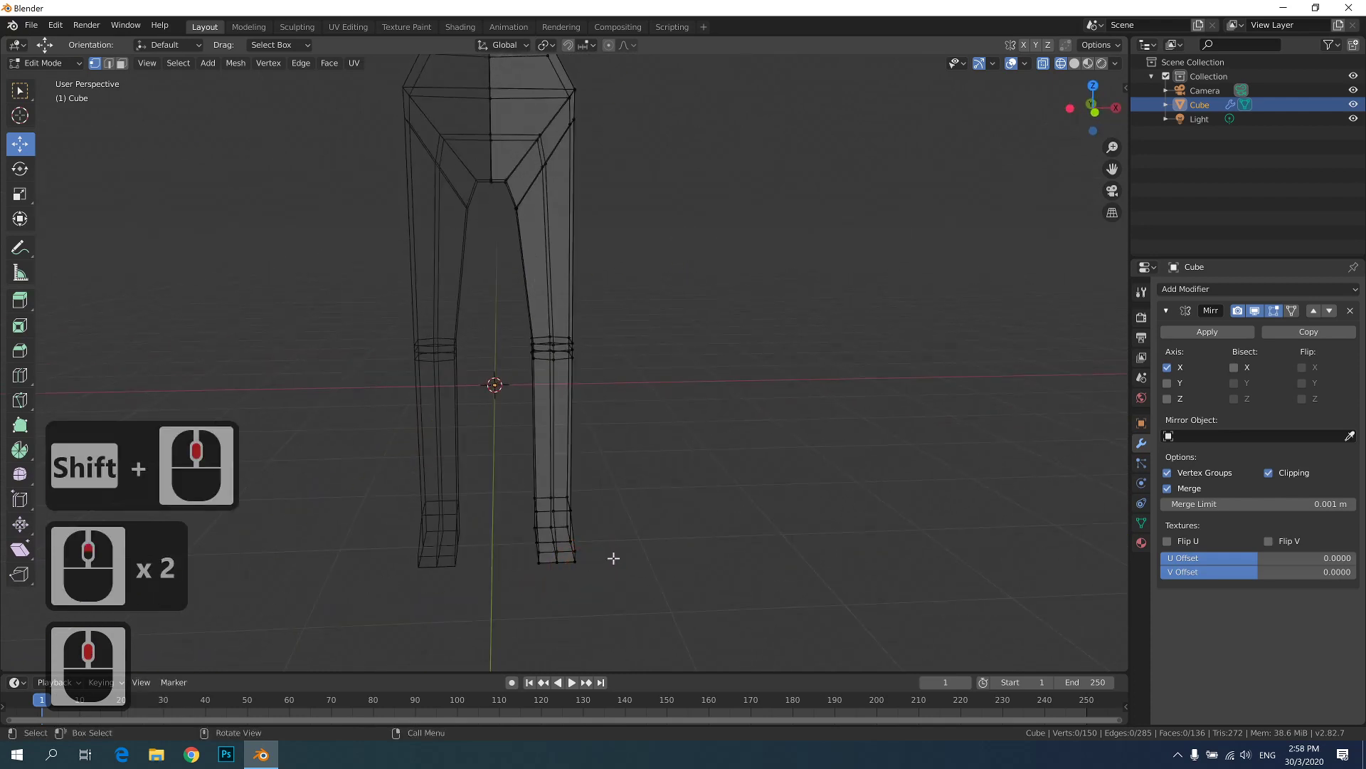
left_click_drag(563, 578, 613, 560)
left_click(531, 558)
left_click(693, 538)
- Examine the shape of the knees, lower legs and feet from several angles
middle_click_drag(690, 542, 591, 527)
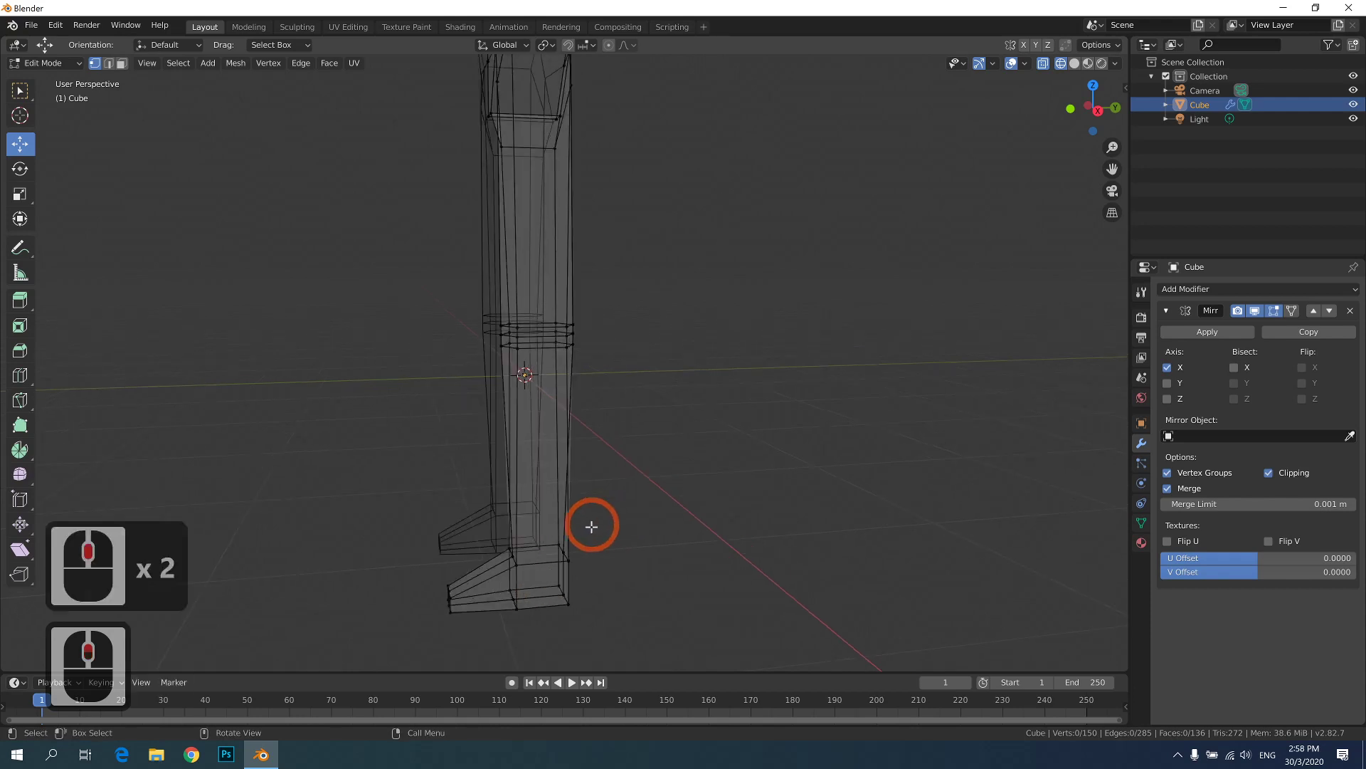
middle_click_drag(585, 580, 696, 499)
scroll(544, 446, "down", 2)
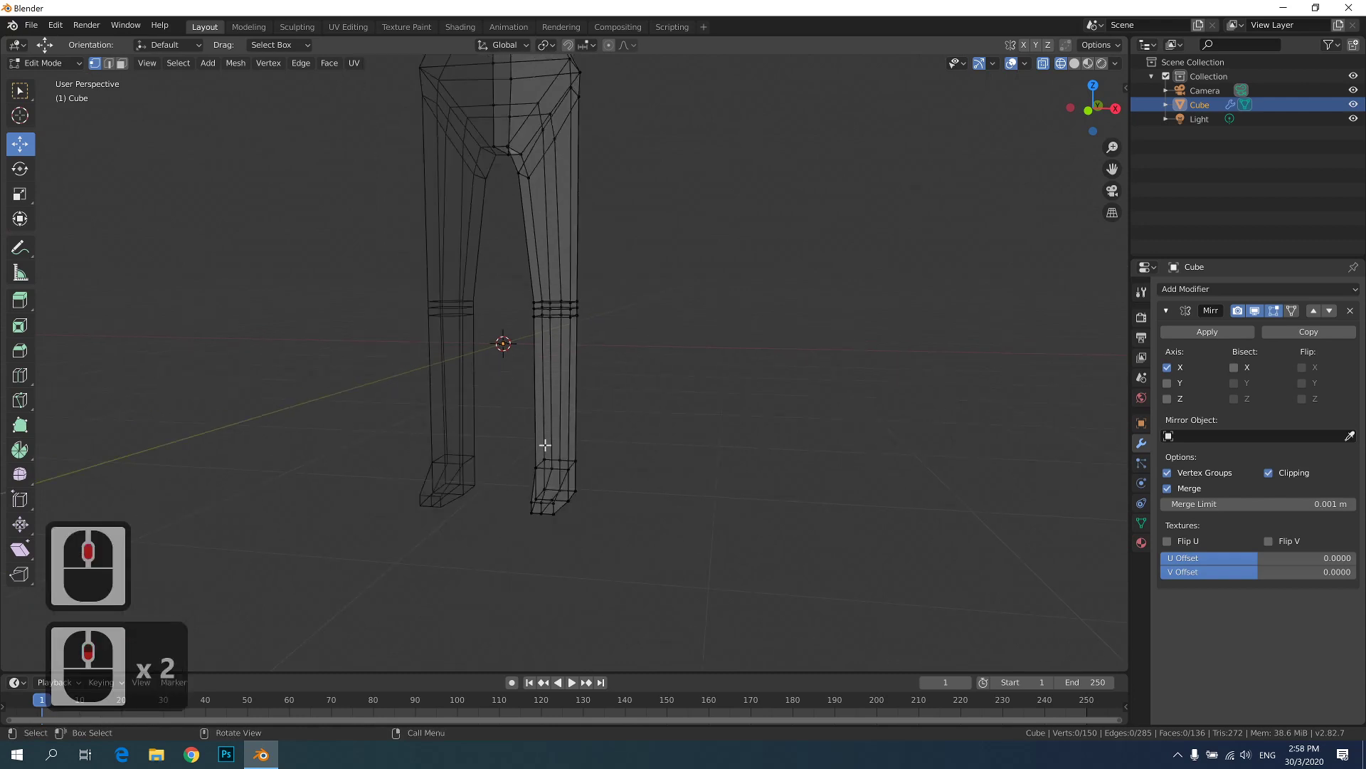
scroll(574, 431, "up", 3)
scroll(435, 510, "down", 1)
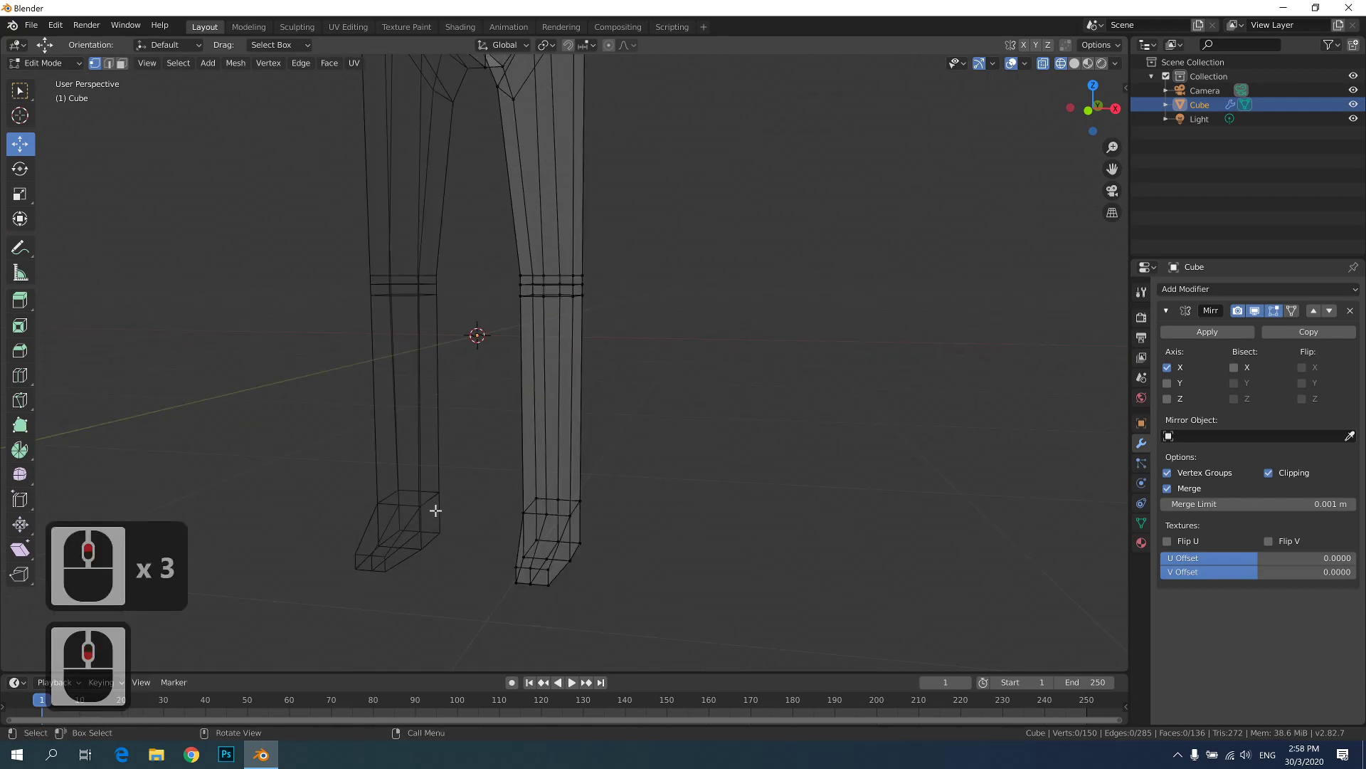
middle_click_drag(493, 465, 554, 555, "shift")
middle_click_drag(491, 372, 519, 408)
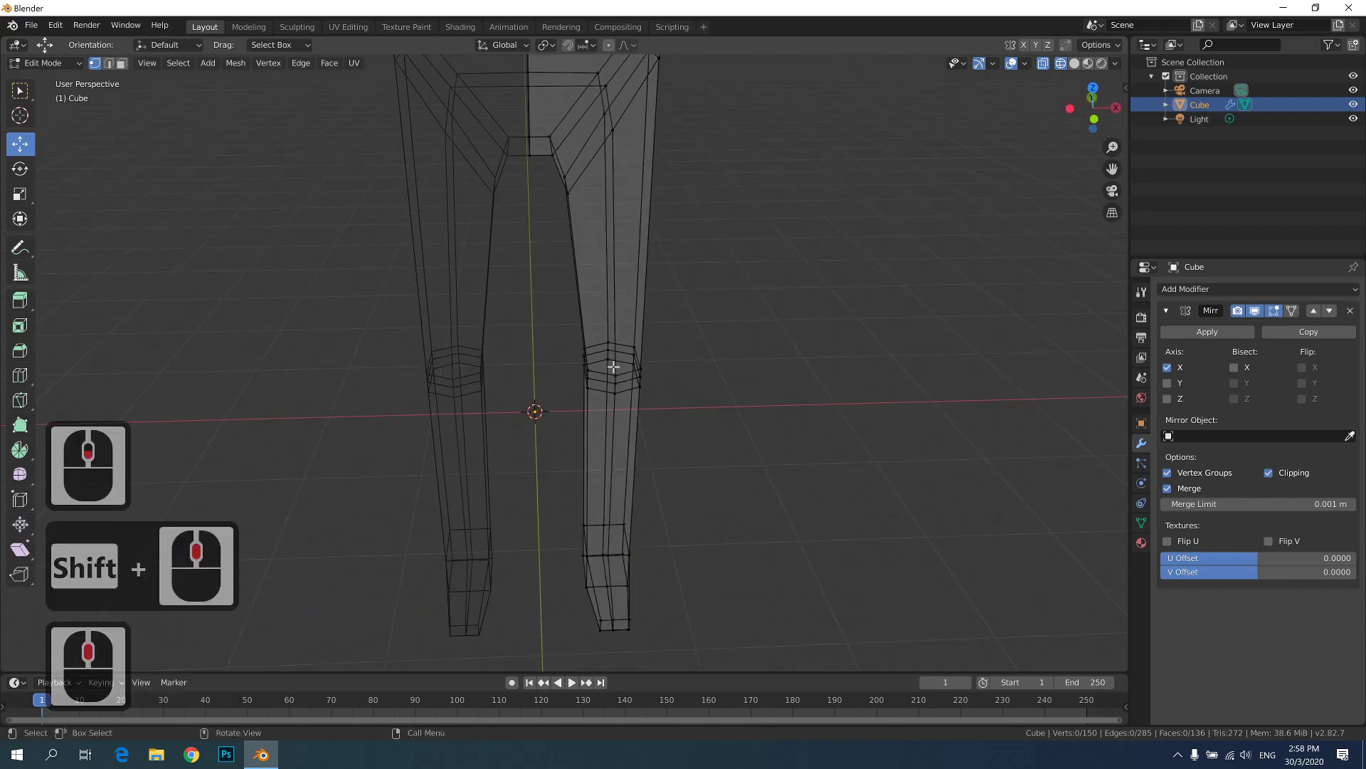
middle_click_drag(686, 299, 585, 379)
middle_click_drag(653, 344, 559, 343)
middle_click(643, 198)
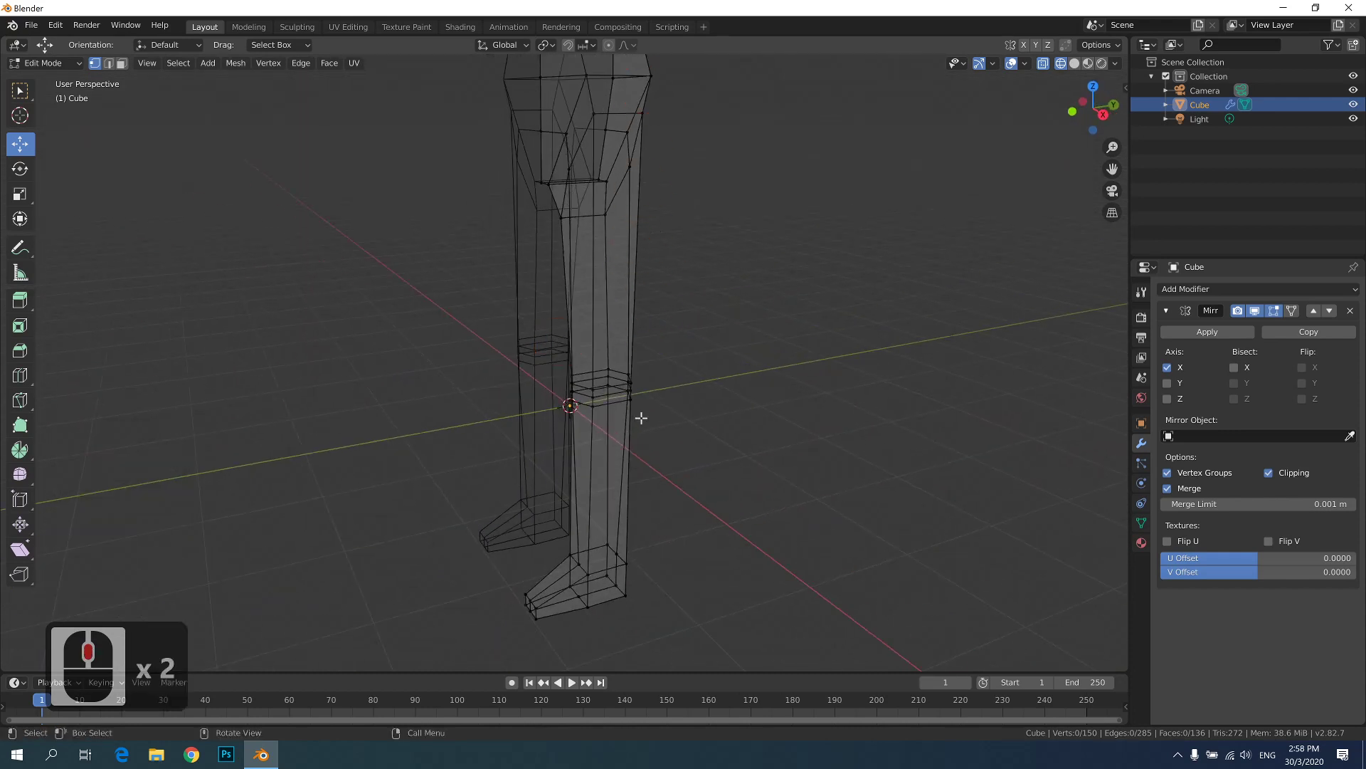
- Switch the viewport to solid shading and check the legs from the front and side
left_click(1075, 62)
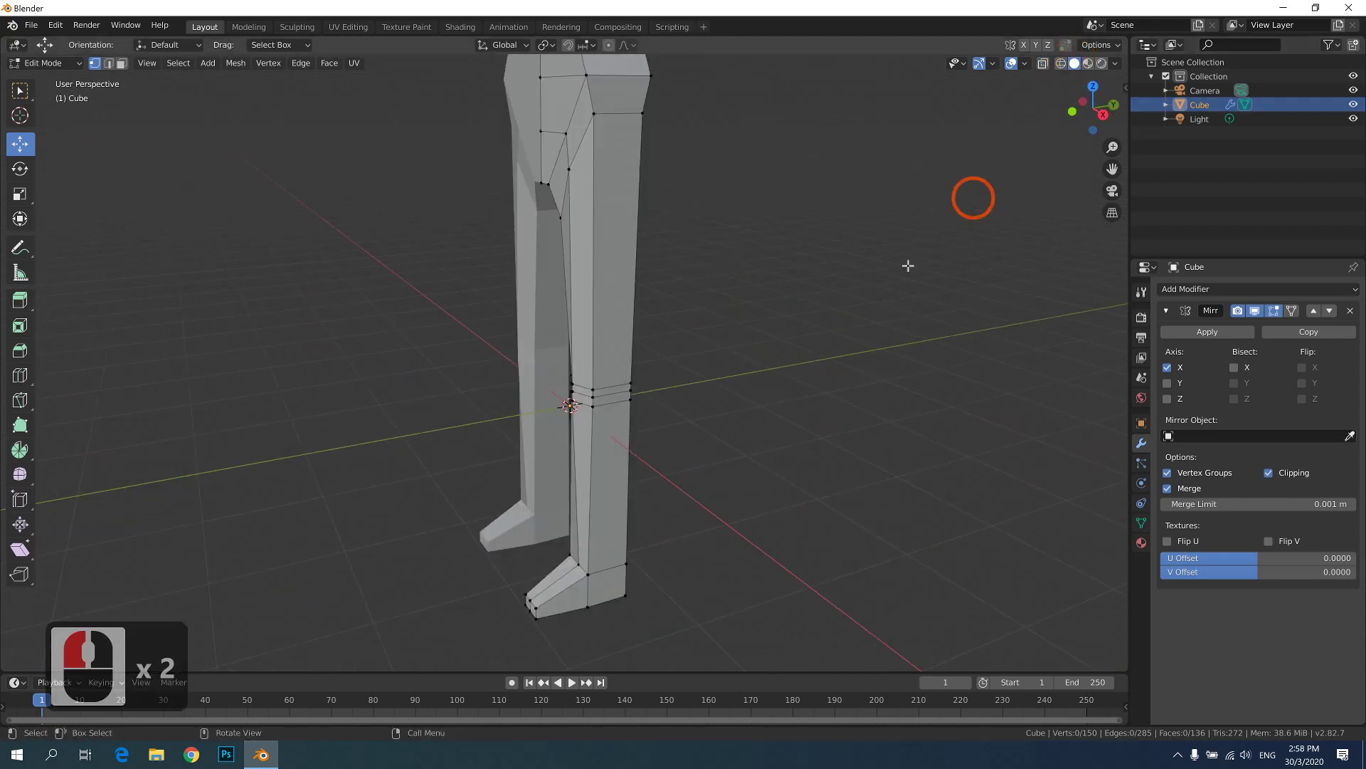
middle_click_drag(774, 184, 670, 251)
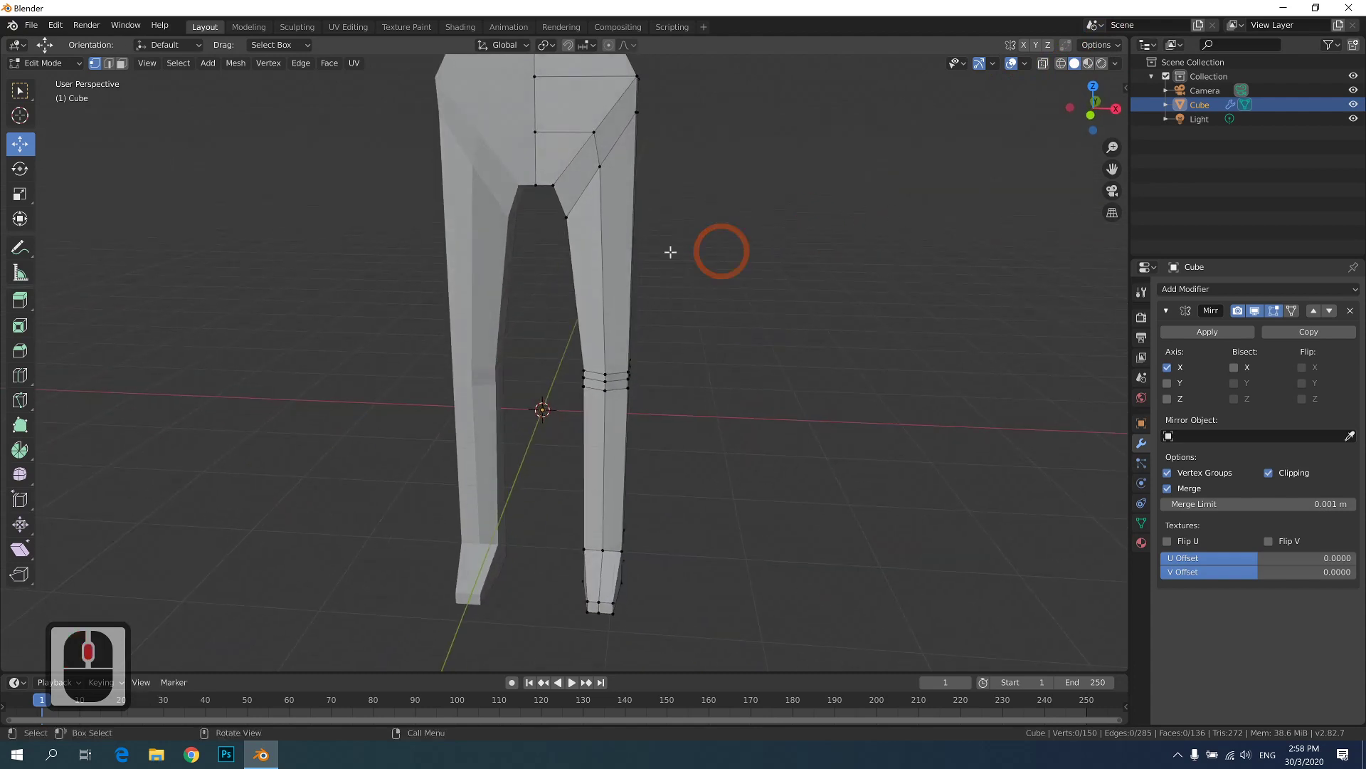
middle_click_drag(582, 448, 649, 375)
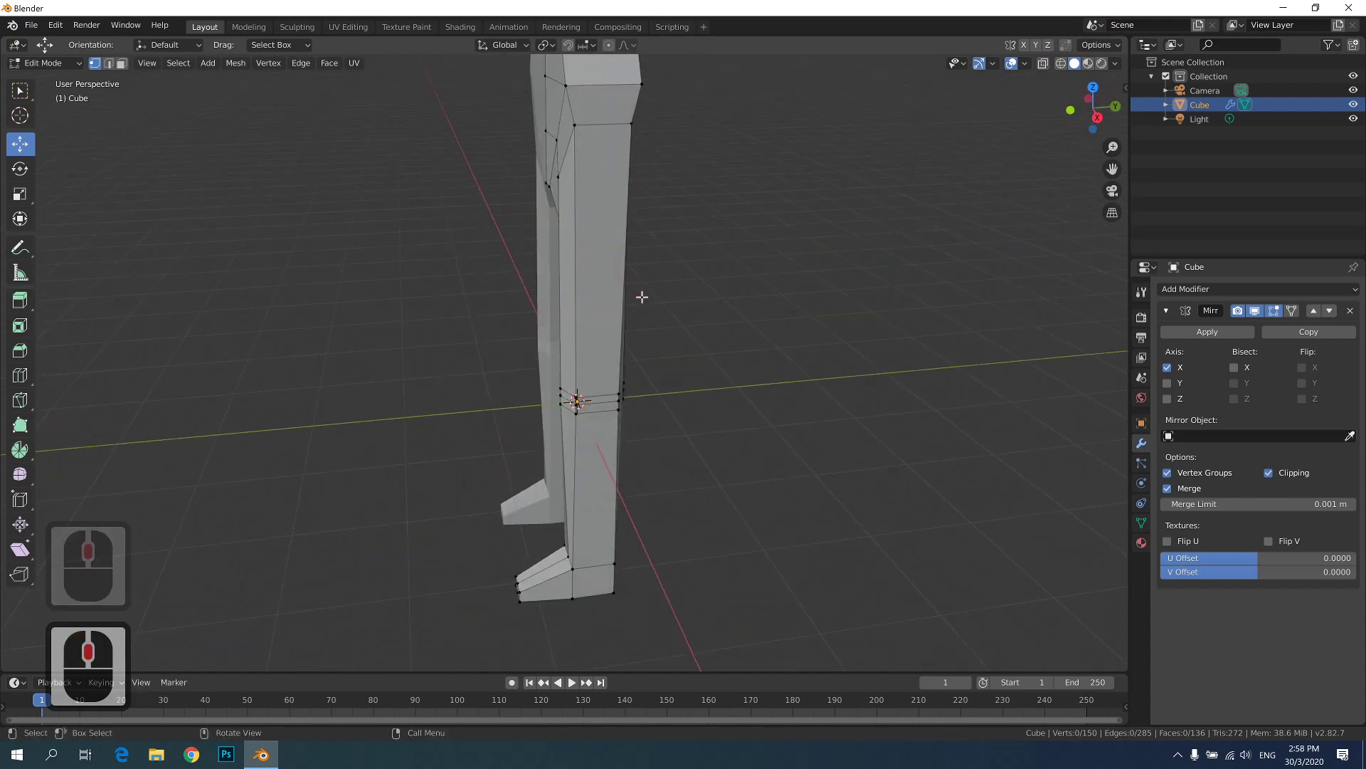
middle_click_drag(641, 296, 572, 253)
middle_click_drag(611, 319, 624, 270)
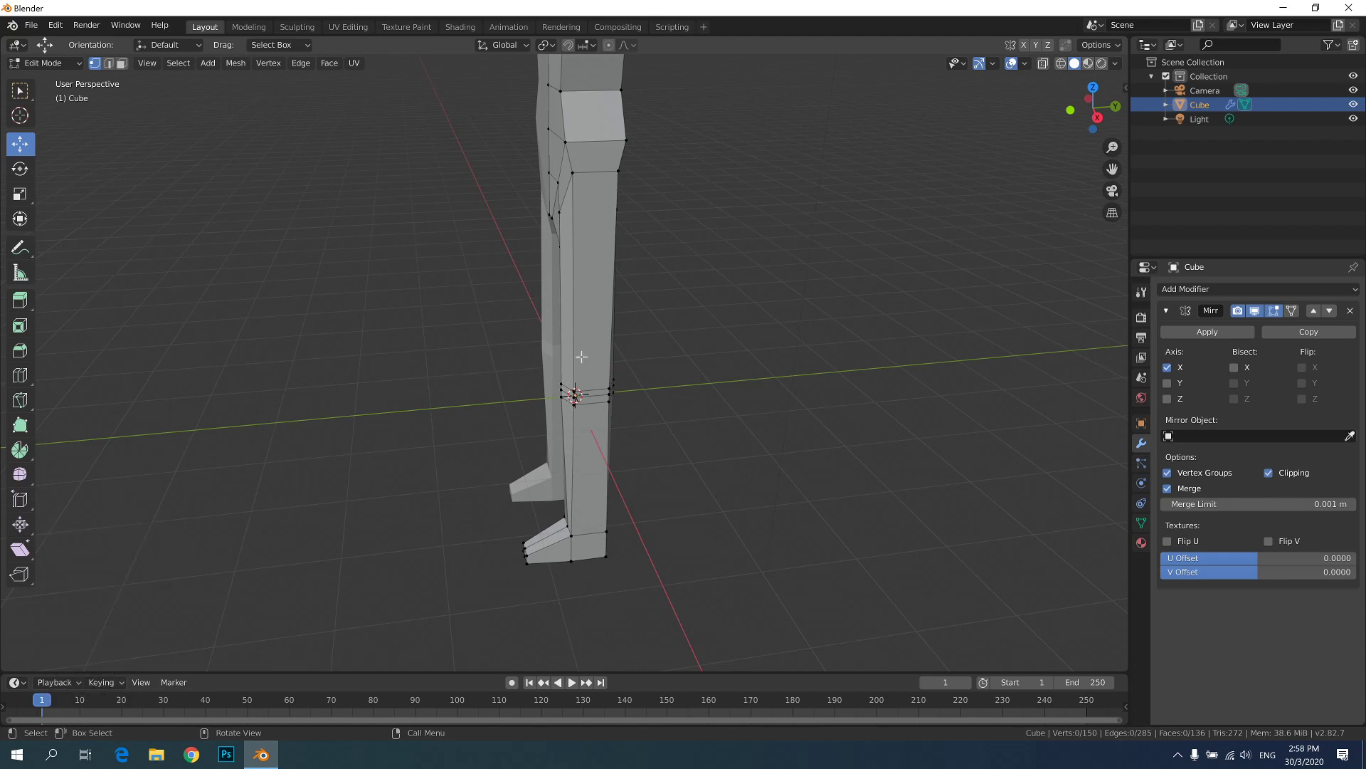
- Add a centred vertical loop cut along the outer side of the leg and torso
key("ctrl+r")
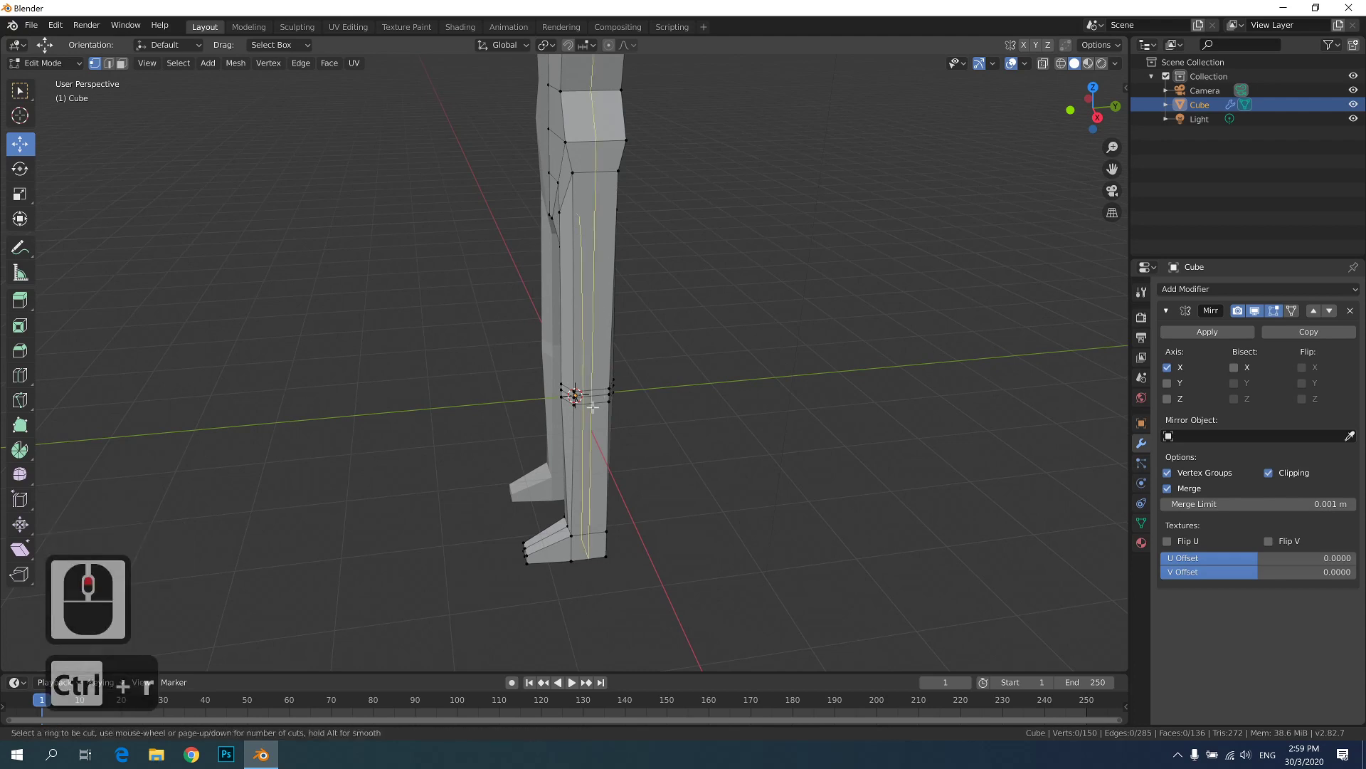
left_click(594, 407)
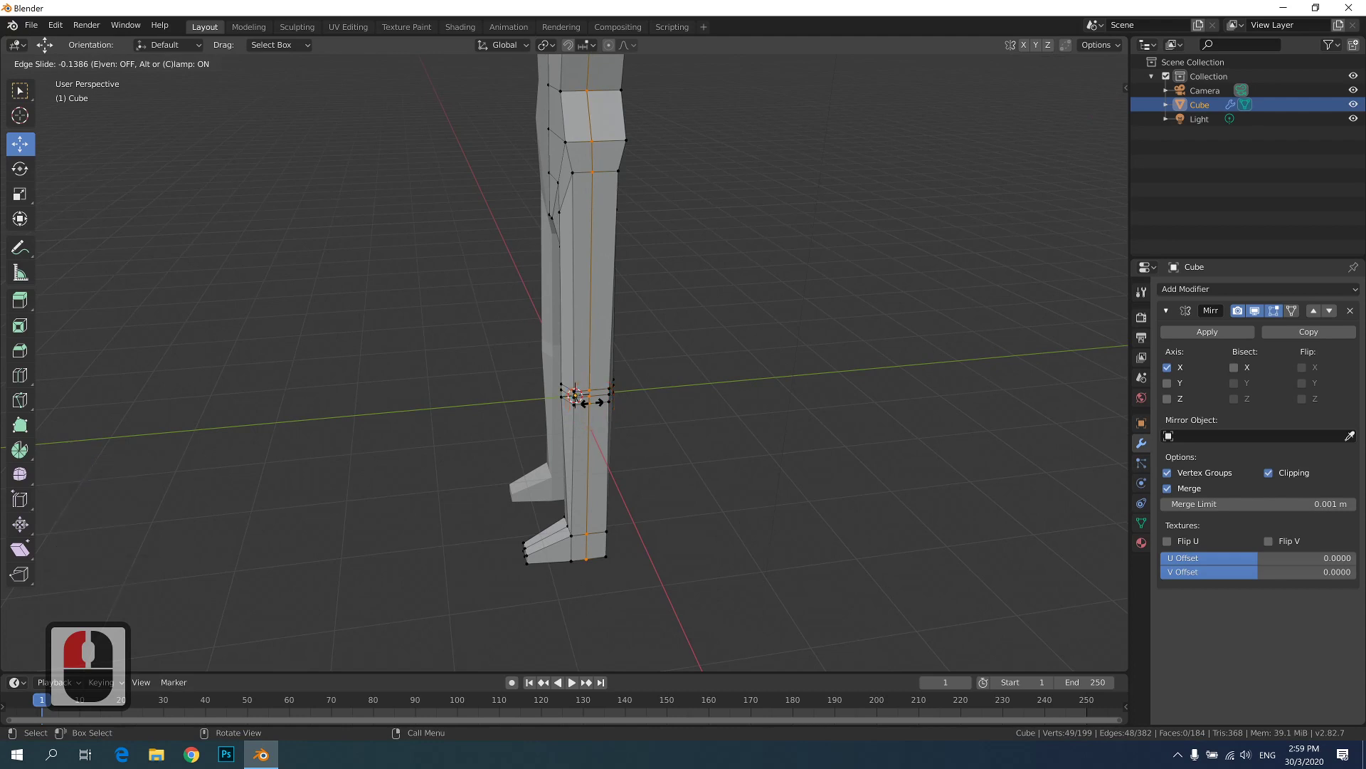
key("Escape")
middle_click_drag(667, 392, 634, 434)
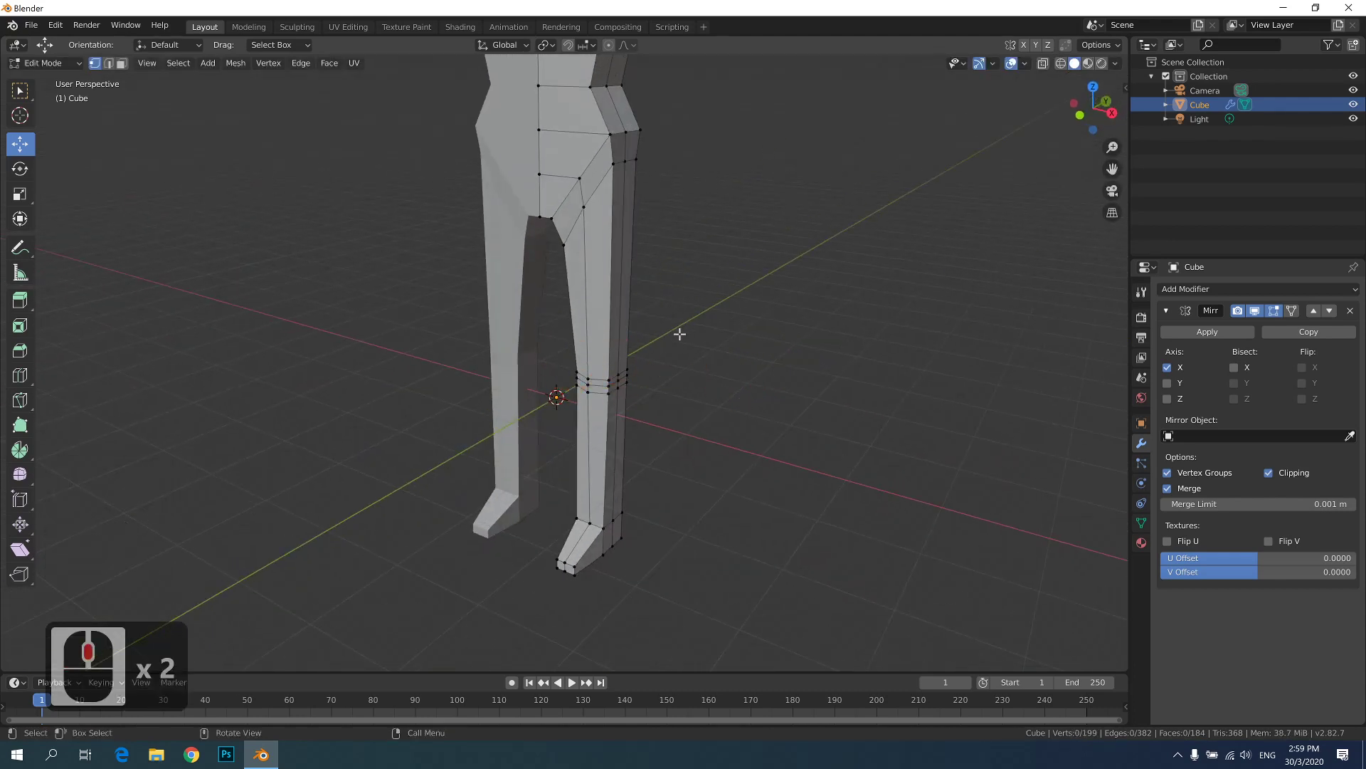
left_click(753, 367)
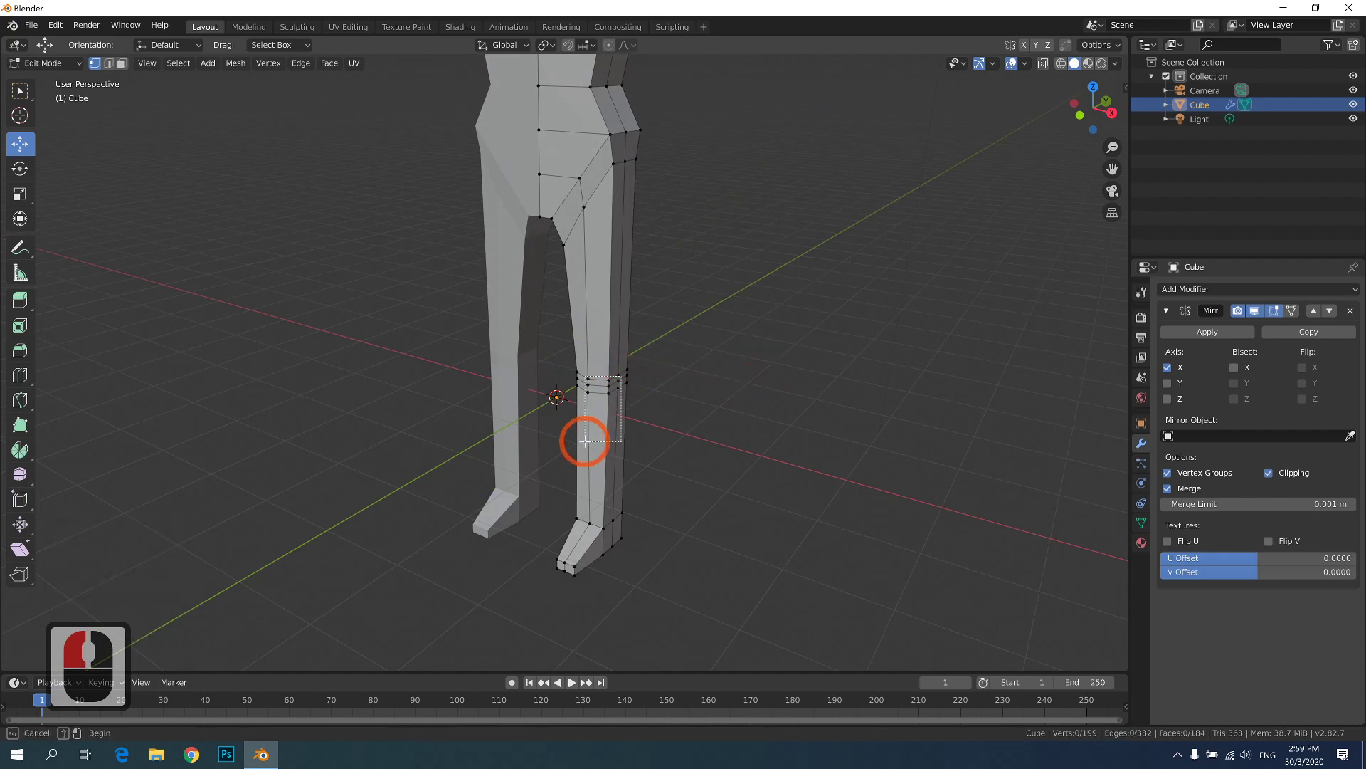
left_click_drag(585, 441, 584, 436)
left_click(668, 371)
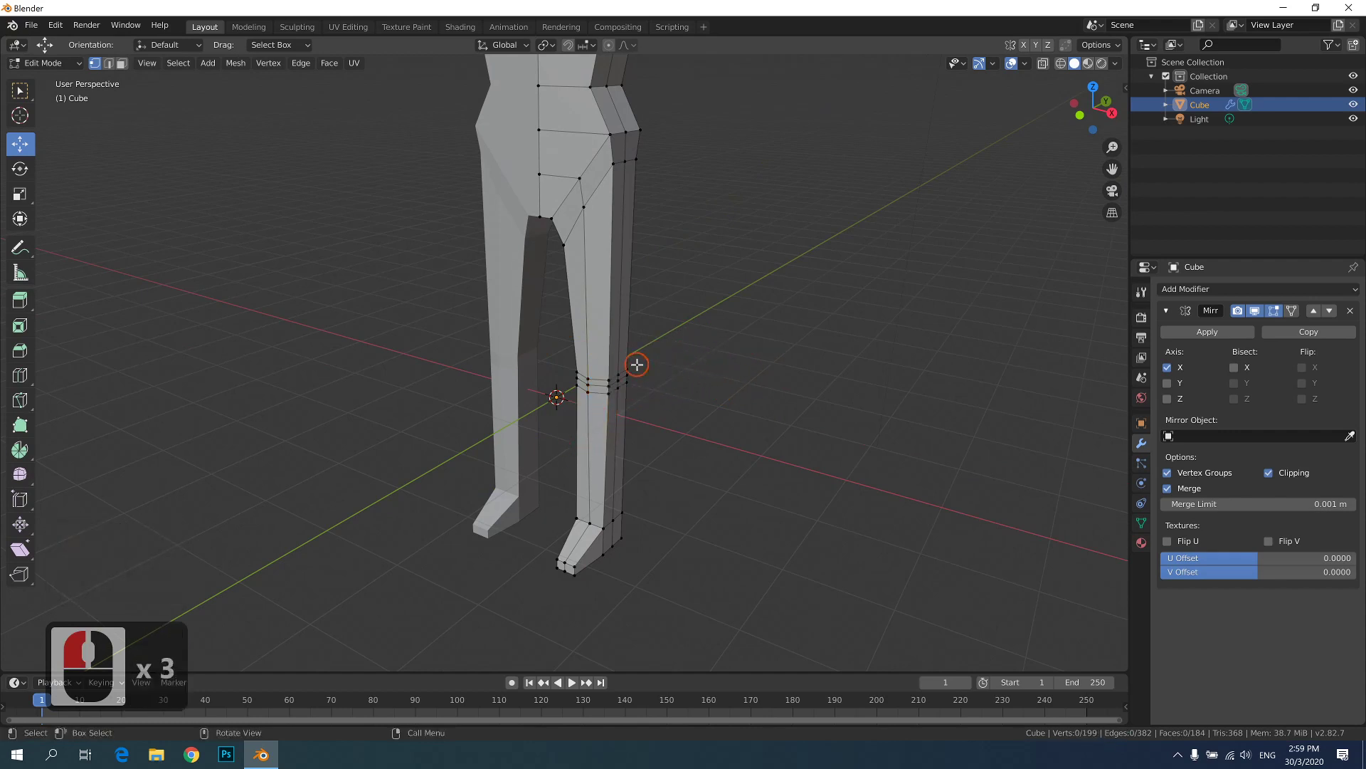
- Scale the corner vertices of the knee's three edge loops to about 0.68 along X
left_click(589, 363, "shift")
left_click_drag(604, 389, 657, 427, "shift")
key("ctrl+z")
scroll(626, 438, "up", 1)
key("ctrl+z")
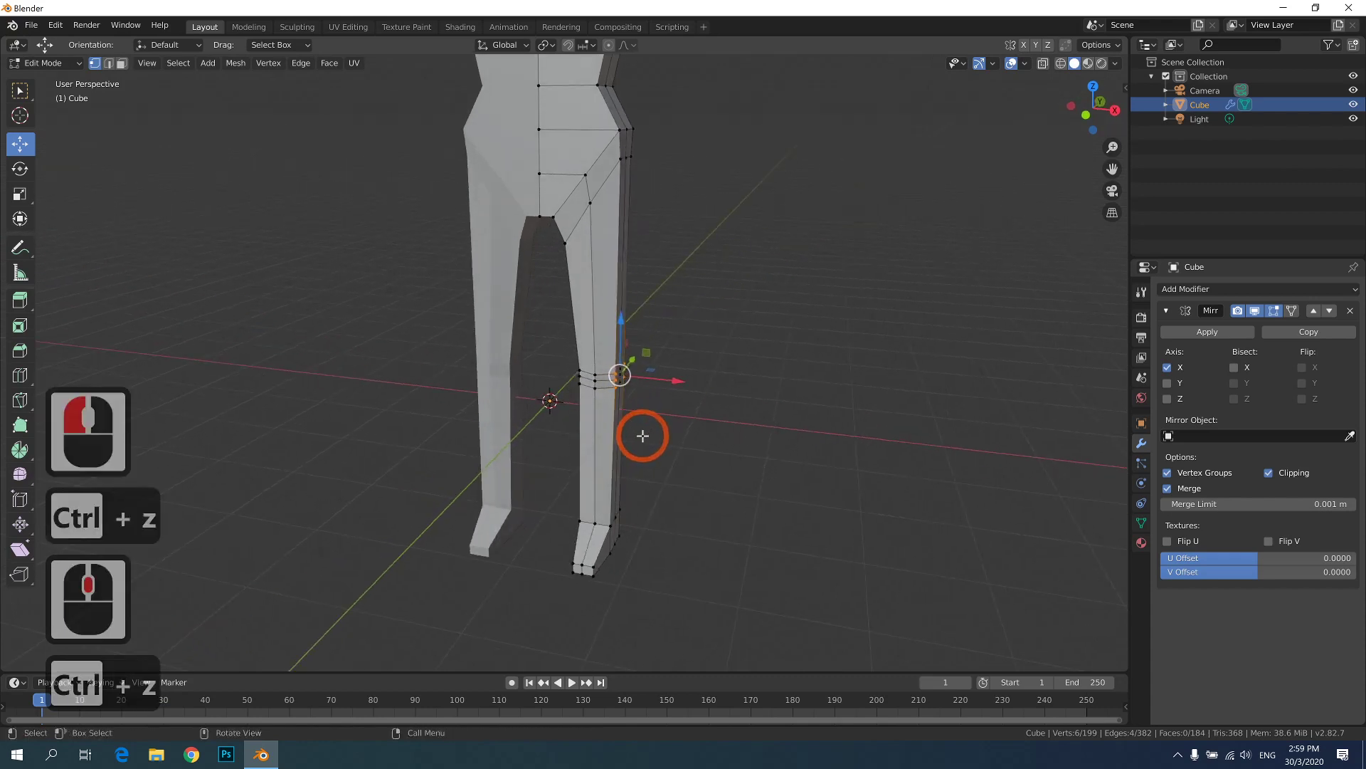
scroll(641, 433, "up", 4)
left_click_drag(596, 351, 552, 406)
left_click(549, 344, "shift")
middle_click_drag(691, 405, 574, 439)
scroll(603, 427, "down", 3)
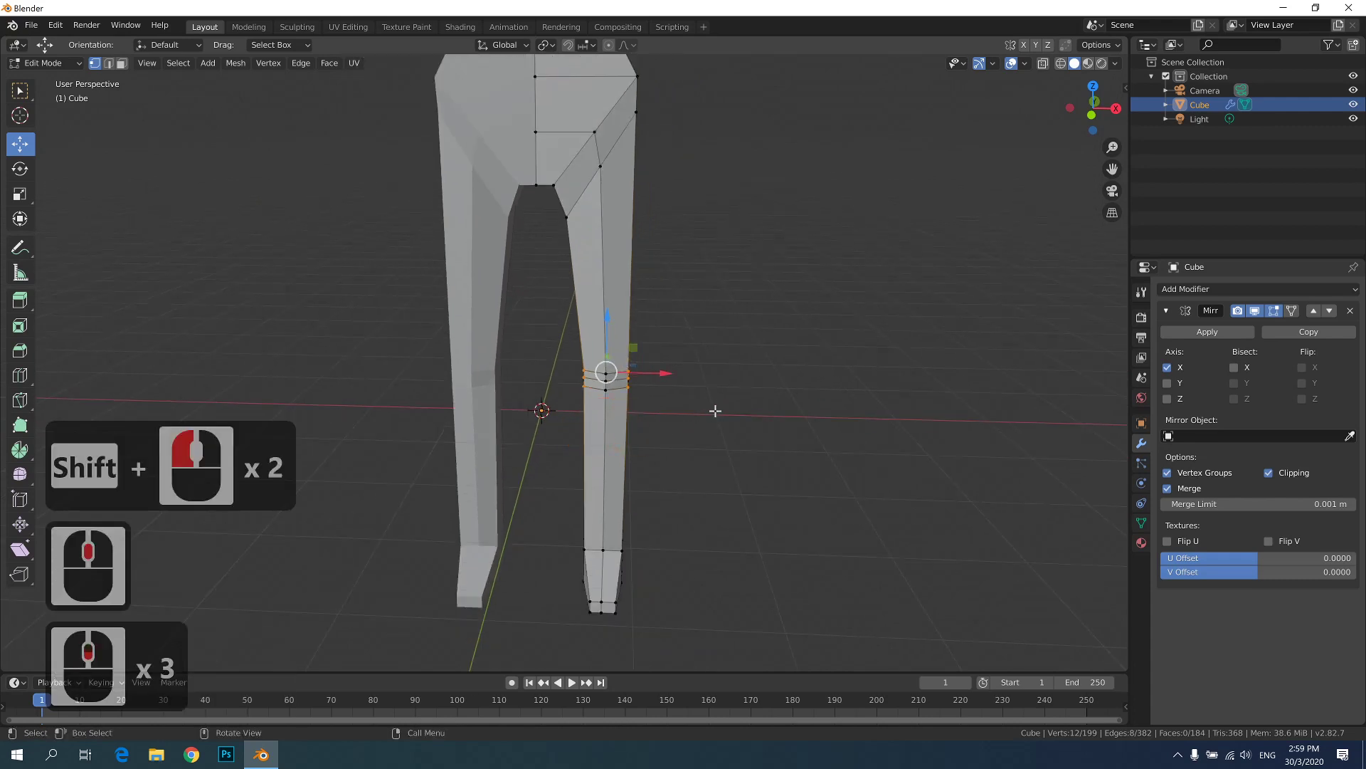
middle_click_drag(715, 410, 747, 411)
key("s")
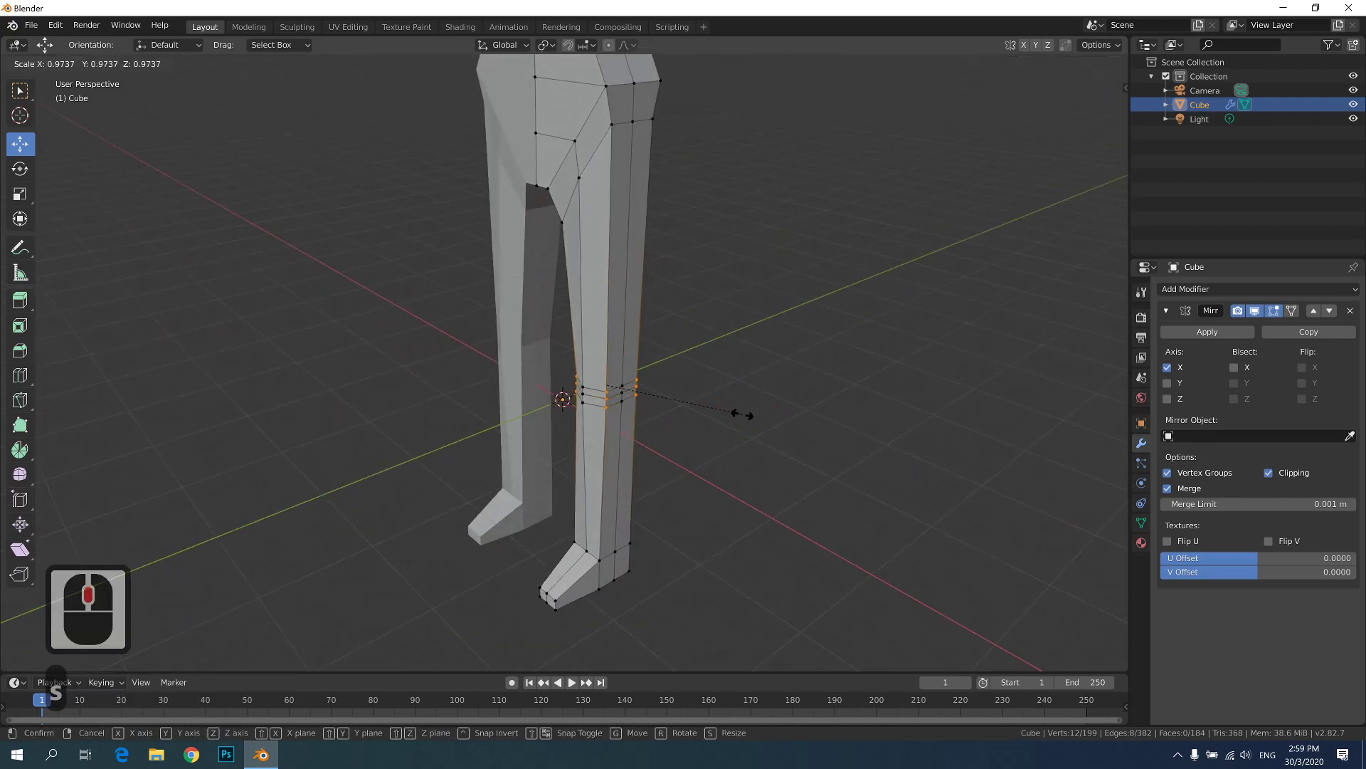
key("x")
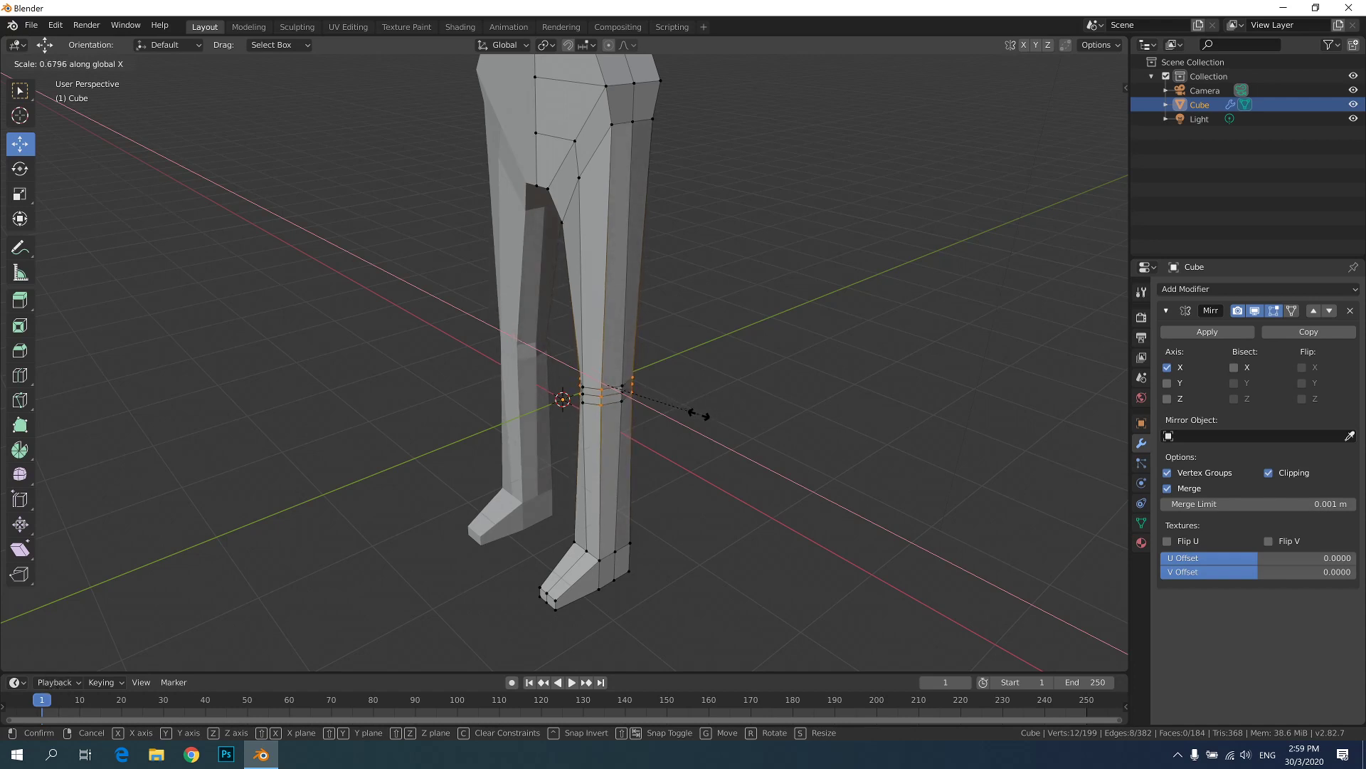
left_click(701, 415)
- Narrow the heel by scaling its four rear corner vertices to about 0.68 along X
middle_click_drag(735, 436, 546, 582)
left_click(592, 587)
left_click(522, 600)
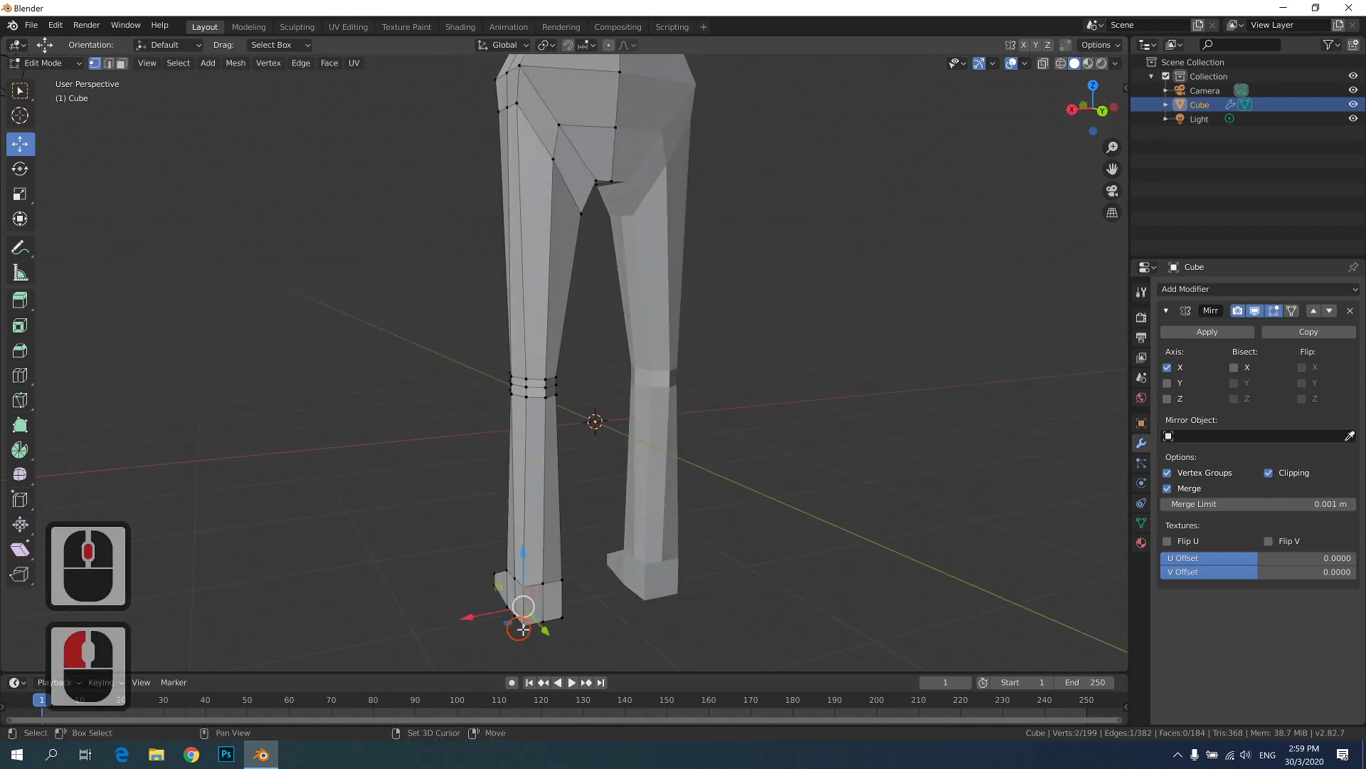
left_click(574, 583, "shift")
left_click(572, 603, "shift")
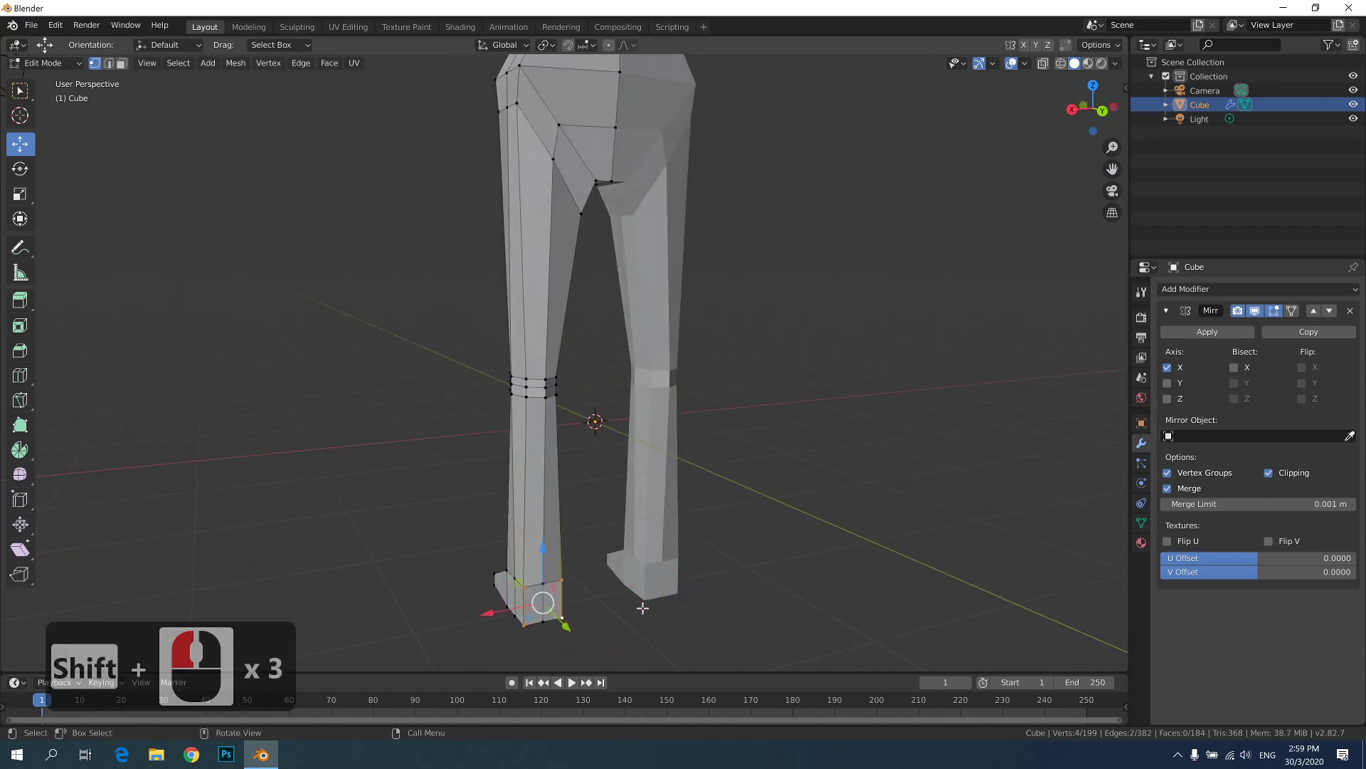
key("s")
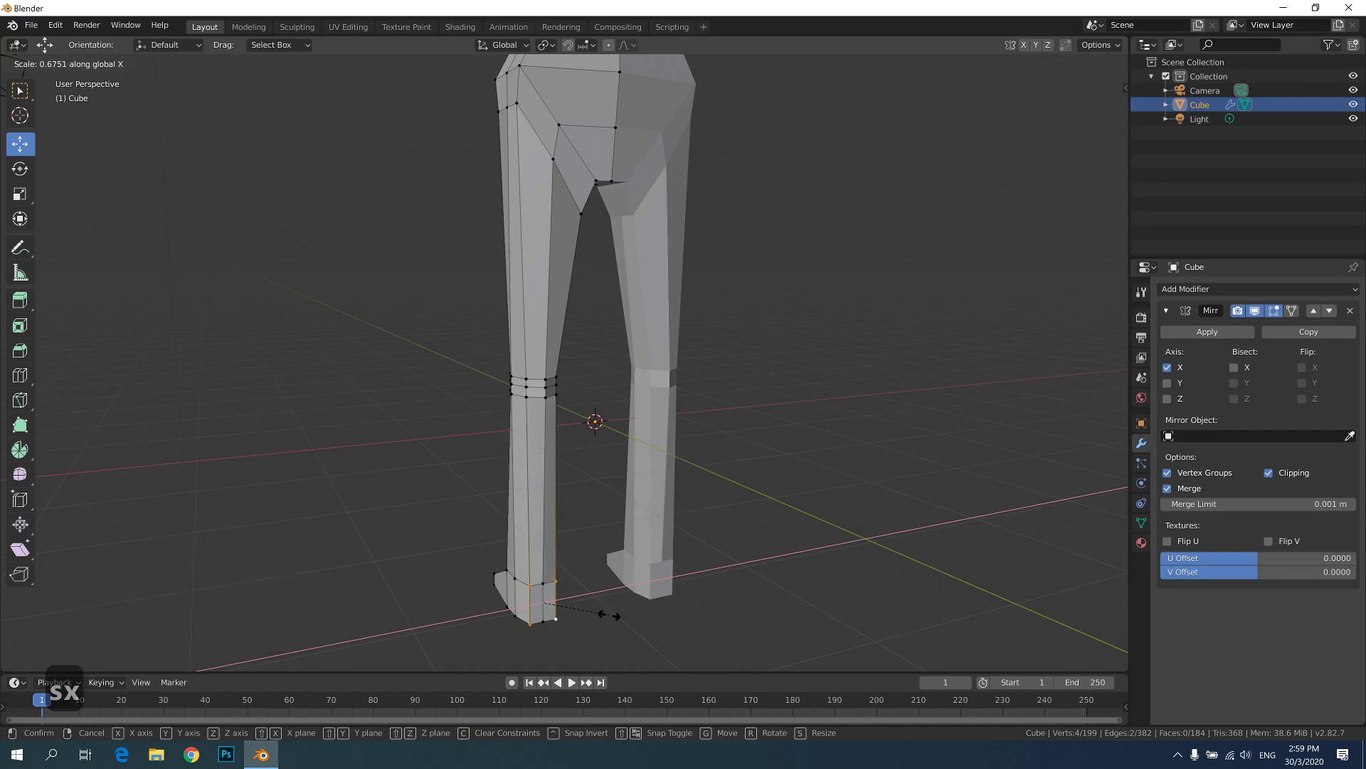
left_click(520, 659)
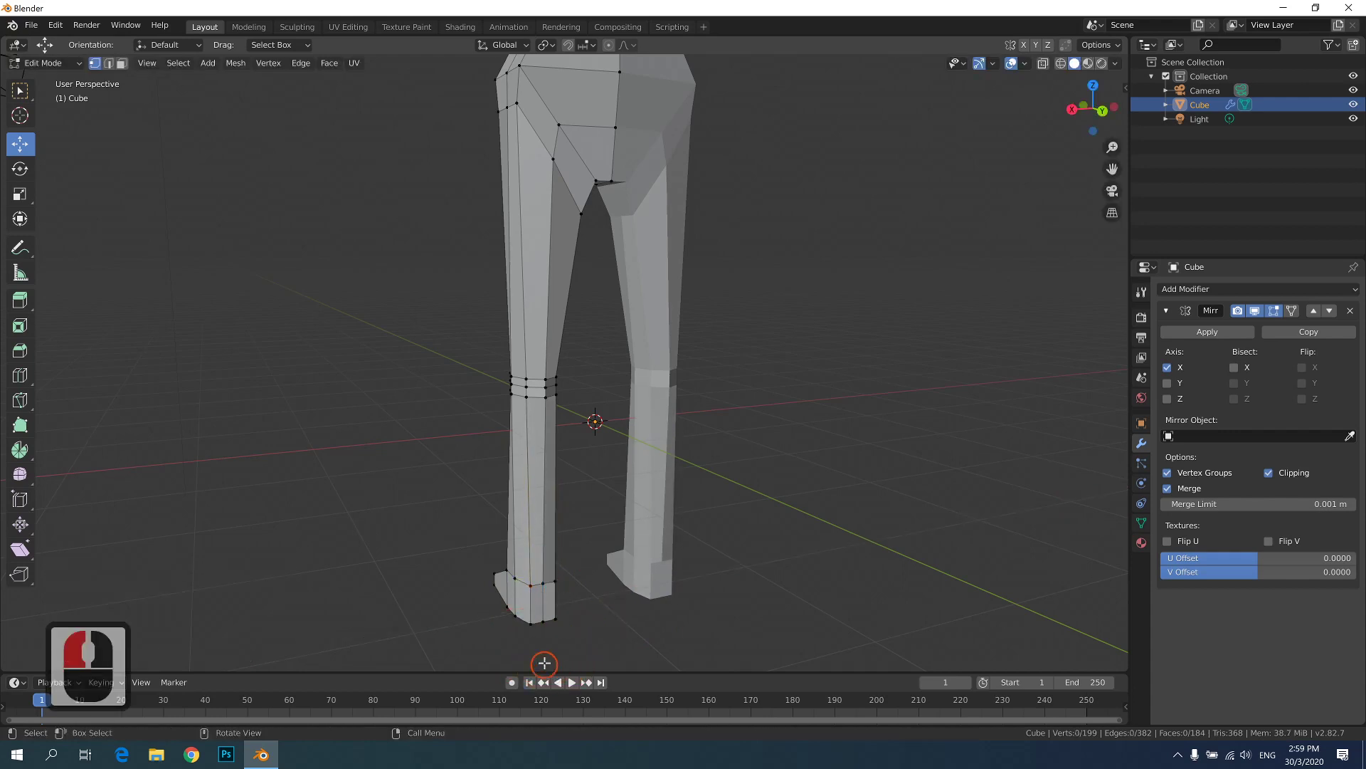
- Move the front and rear corner vertices at the widest part of the hip inward along X
middle_click_drag(407, 653, 559, 627)
scroll(544, 617, "down", 3)
scroll(575, 537, "up", 1)
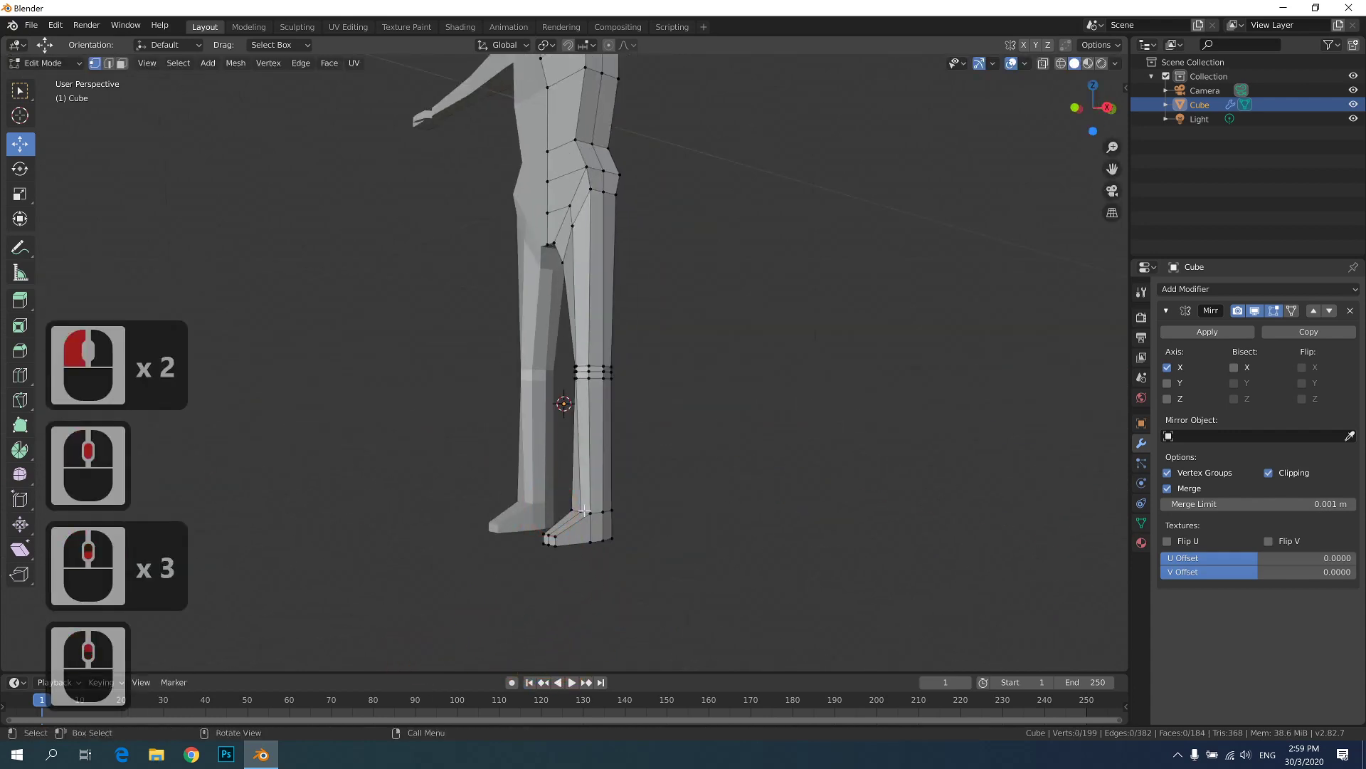
middle_click_drag(607, 457, 663, 483)
scroll(683, 420, "down", 1)
middle_click_drag(701, 256, 619, 403, "shift")
scroll(585, 397, "up", 2)
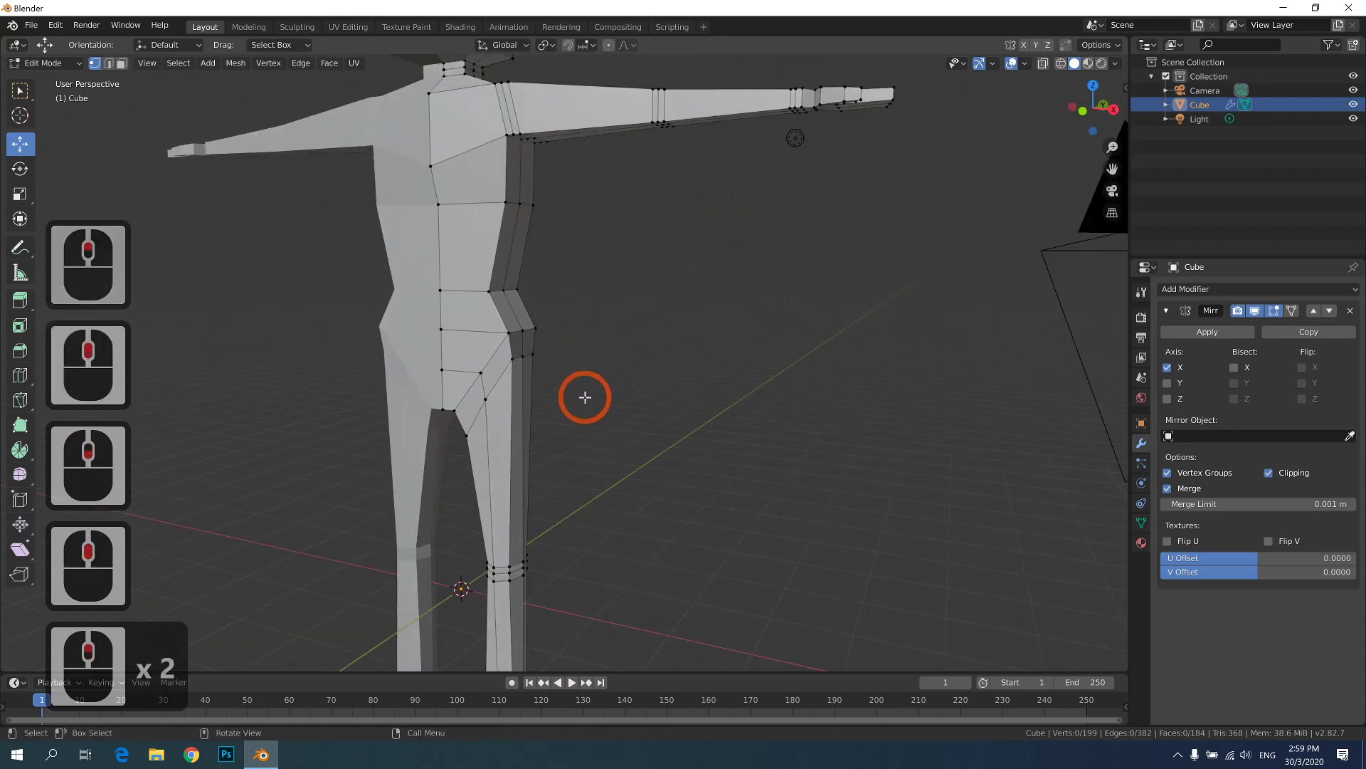
middle_click_drag(612, 342, 515, 336)
left_click(497, 336)
left_click(547, 314, "shift")
scroll(597, 339, "up", 2)
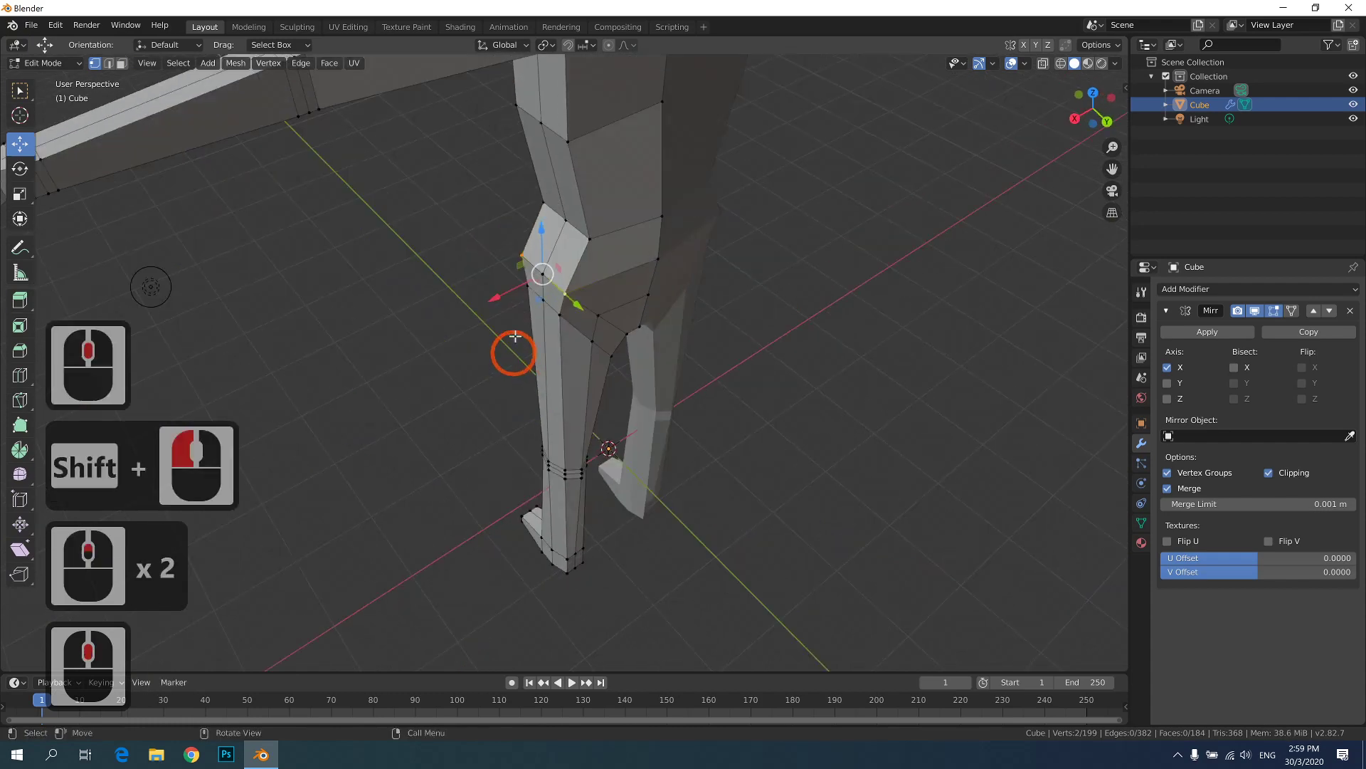
left_click_drag(516, 293, 542, 287)
- Move the front and rear corner vertices at the top of the outer thigh inward by about 0.05 m along X
middle_click_drag(439, 332, 506, 305)
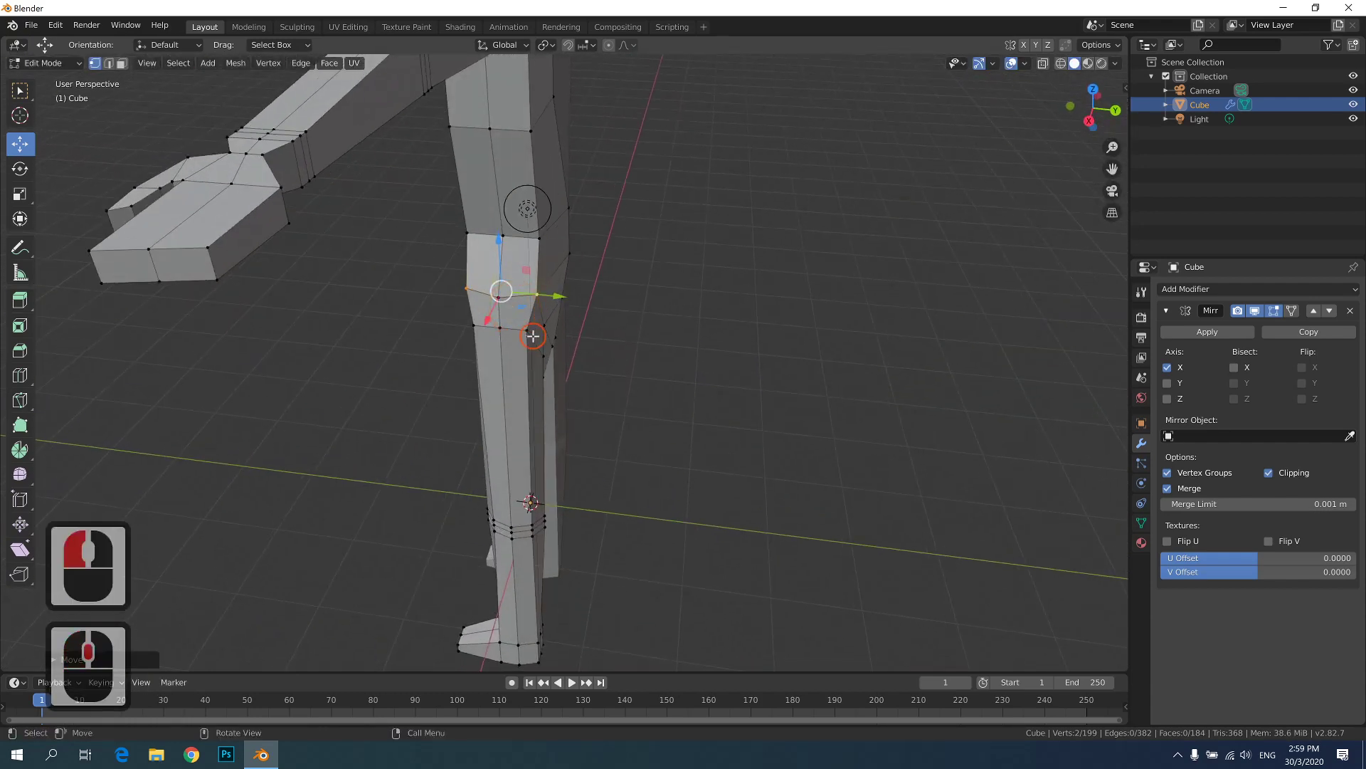
left_click(469, 339)
left_click(510, 343, "shift")
left_click_drag(495, 354, 503, 349)
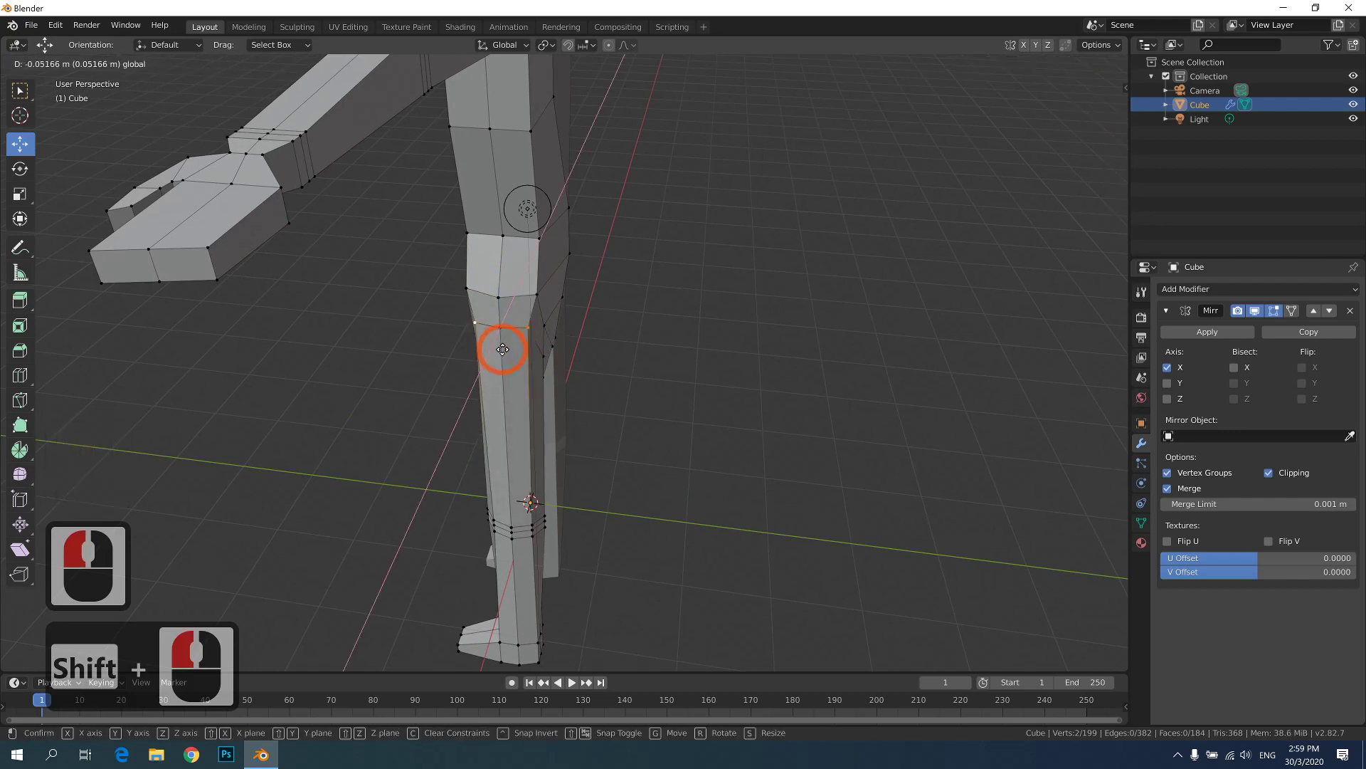
left_click(509, 348)
- Shift the middle vertex on the outer side of the hip slightly along X
middle_click_drag(409, 387, 699, 426)
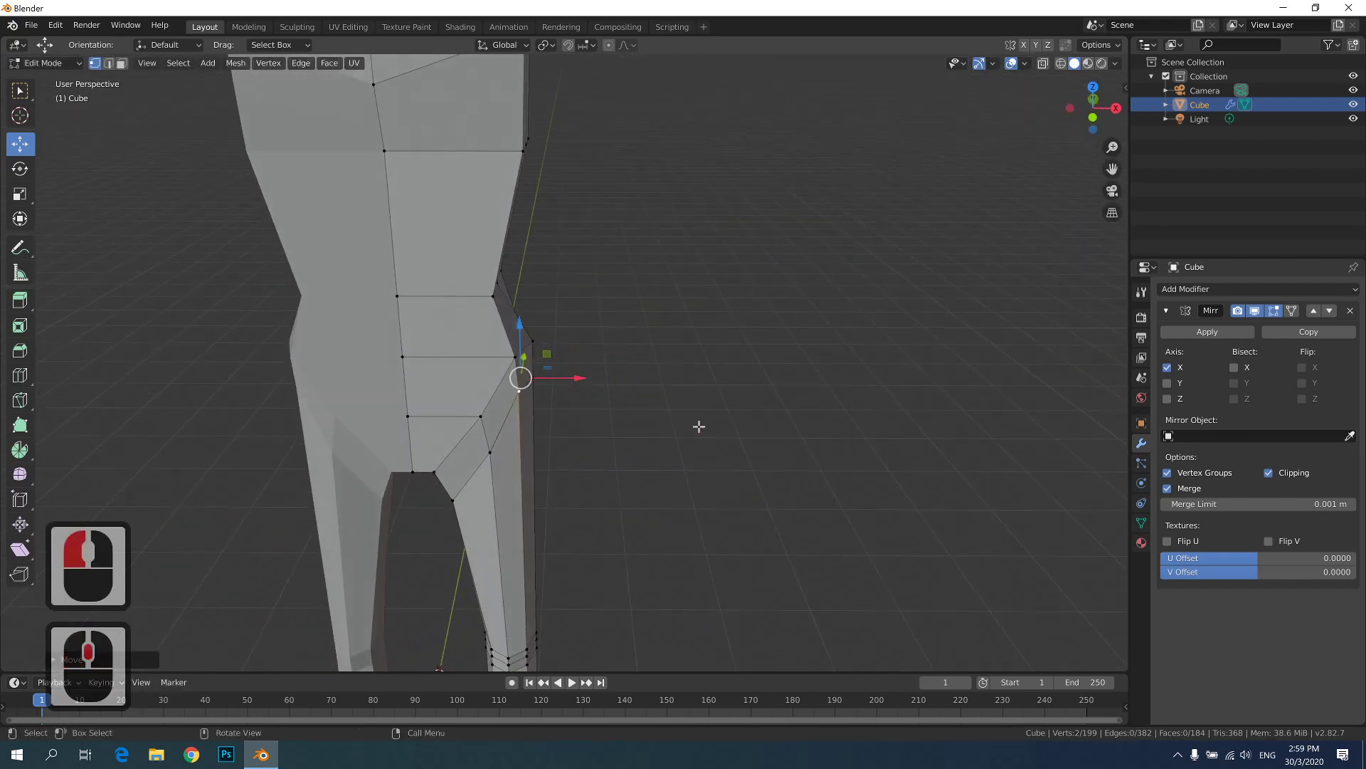
left_click(624, 386)
left_click(531, 340)
left_click_drag(598, 341, 589, 343)
scroll(677, 372, "down", 3)
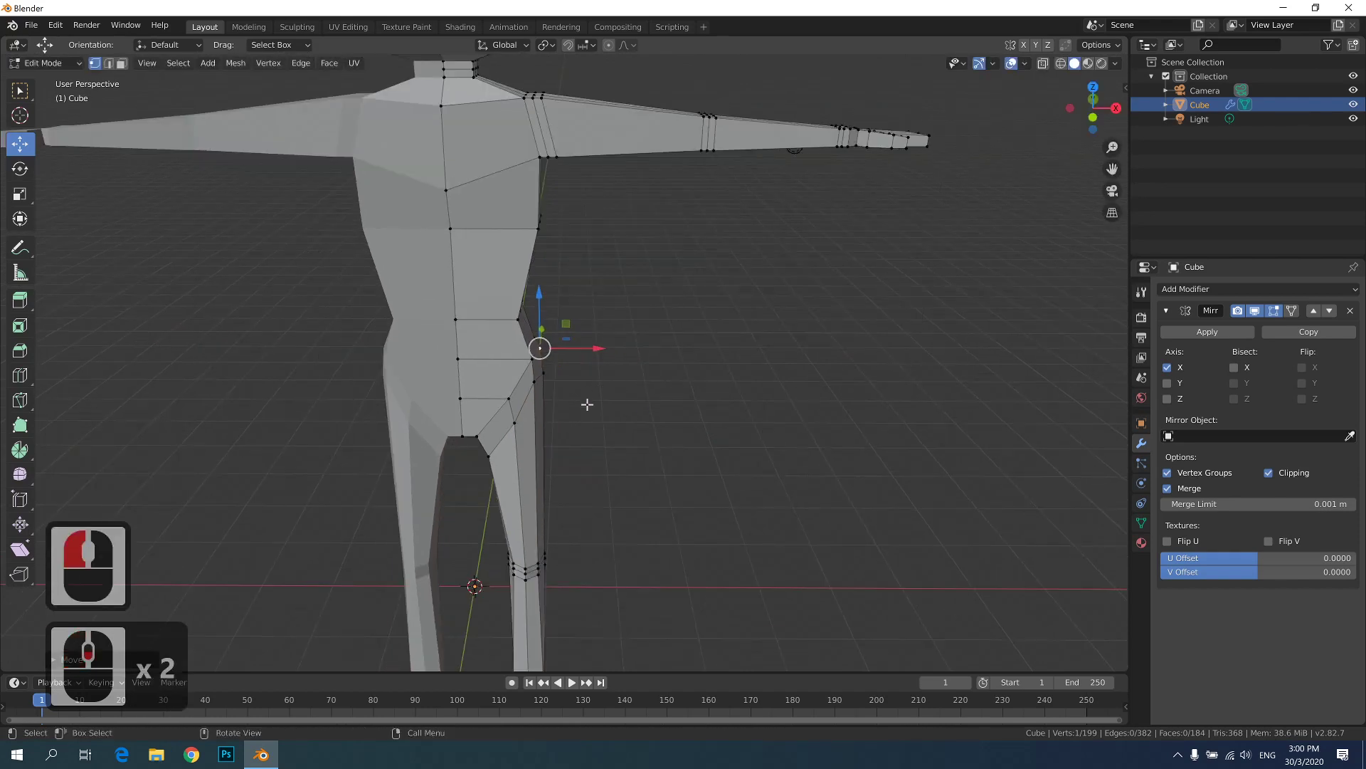
- Move the upper front groin-crease vertex slightly inward and down, and adjust the crease vertex below it
left_click(505, 397)
left_click_drag(567, 397, 561, 394)
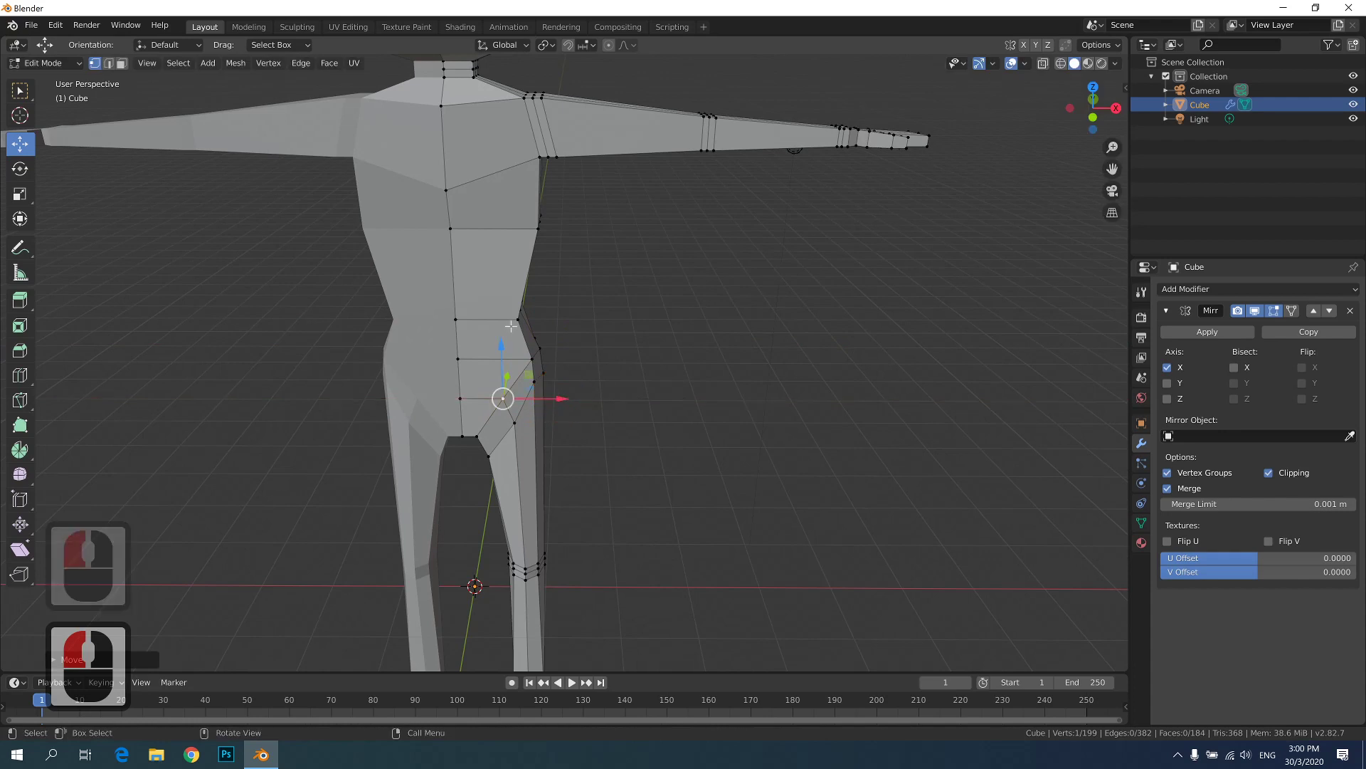
left_click_drag(504, 342, 504, 348)
left_click(529, 433)
left_click_drag(554, 429, 573, 417)
left_click(662, 426)
left_click(756, 492)
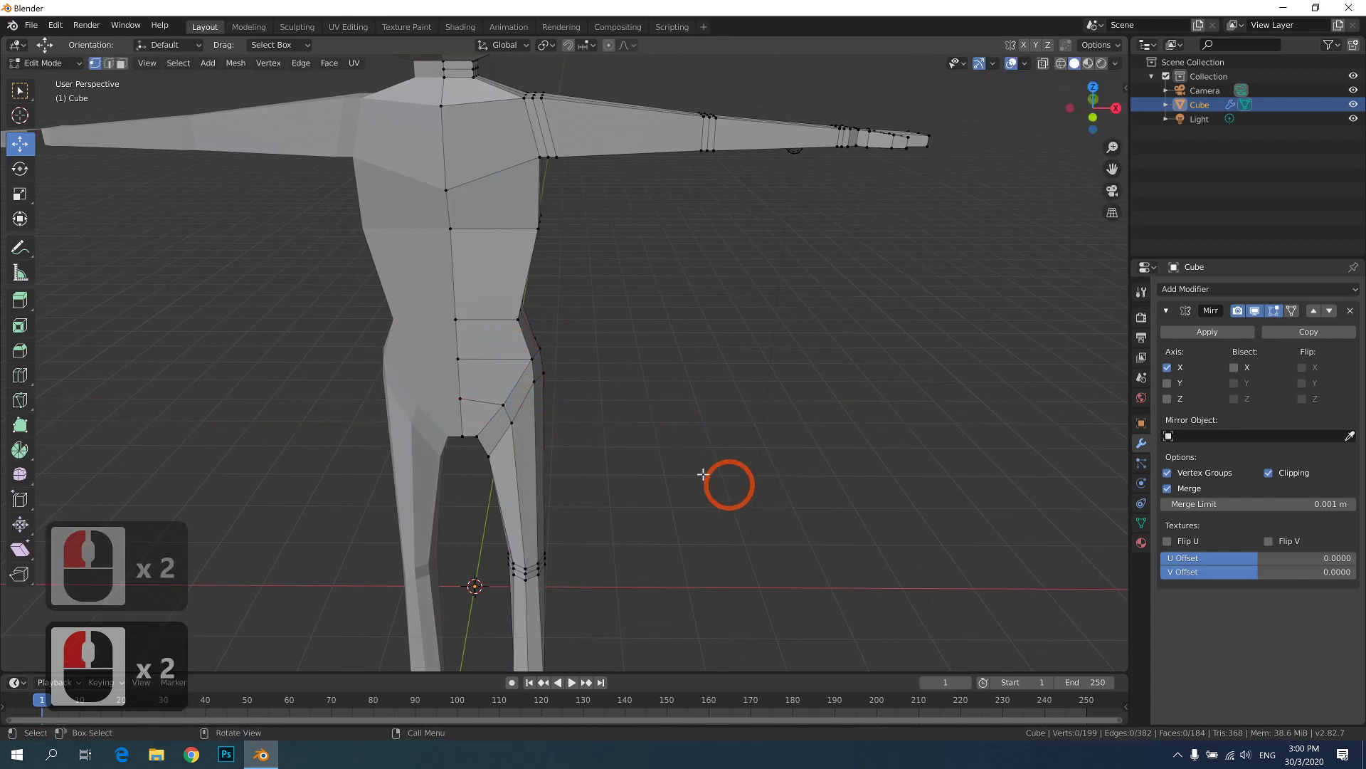
- Move the three side vertices of the torso loop below the armpit slightly inward along X
scroll(701, 466, "down", 1)
scroll(616, 448, "down", 3)
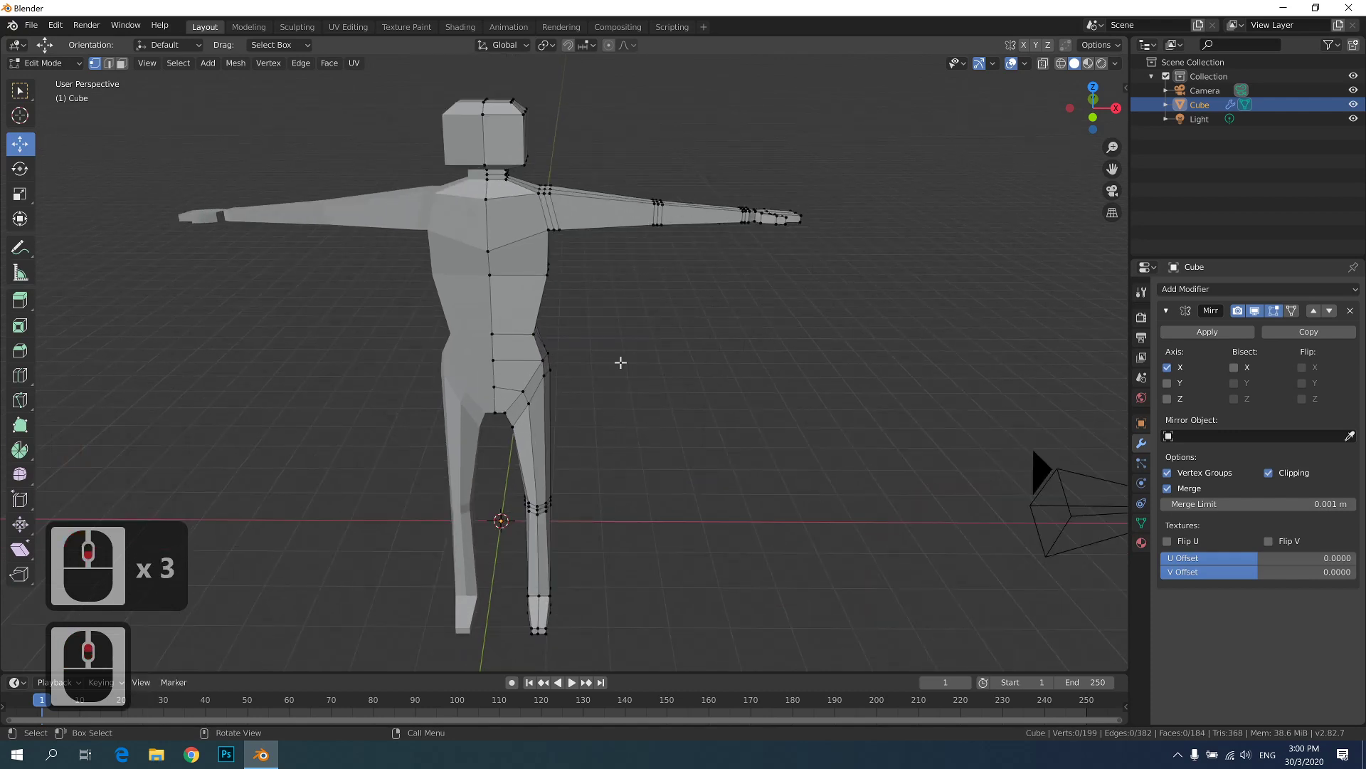
left_click_drag(524, 288, 523, 289)
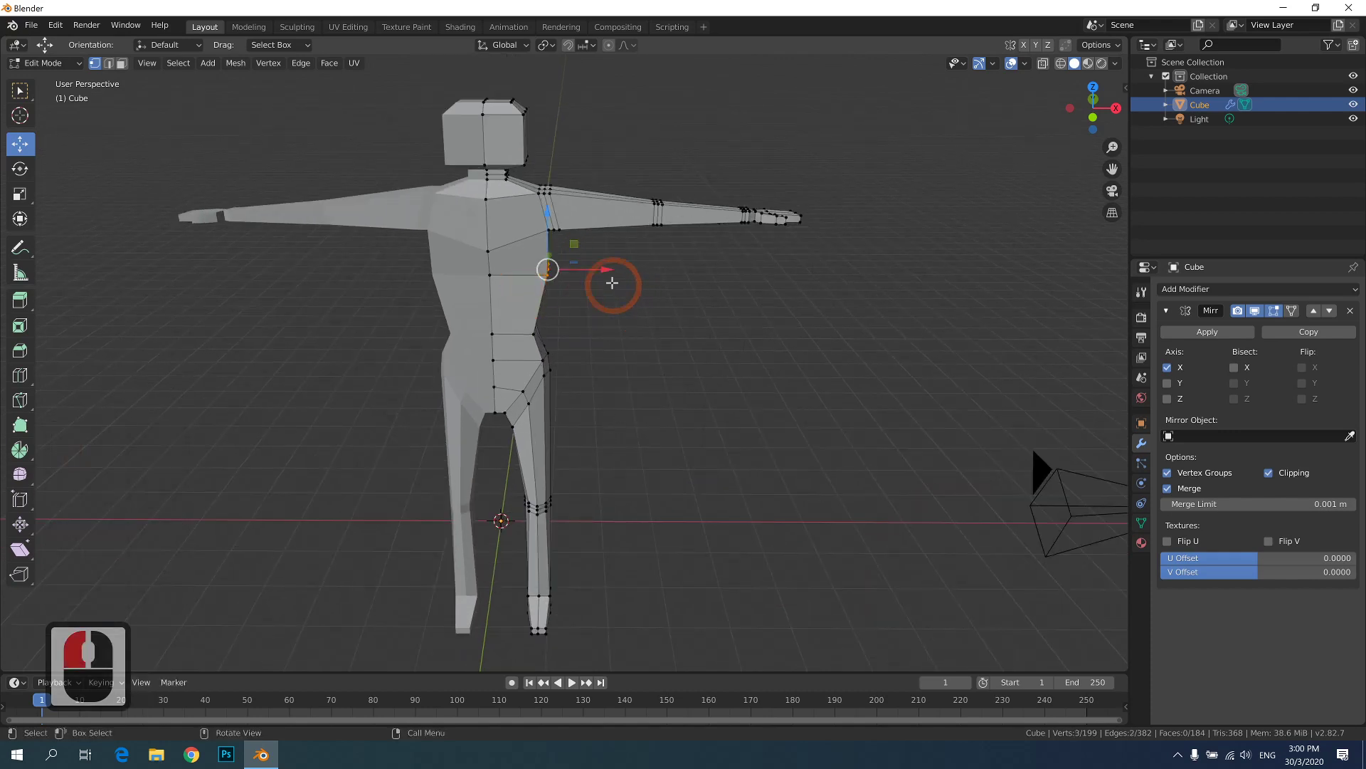
left_click_drag(603, 270, 596, 276)
- Round the lower chest by moving its front and rear side corner vertices together inward along X
scroll(663, 305, "up", 2)
middle_click_drag(663, 305, 636, 377)
scroll(569, 267, "up", 4)
left_click(655, 310)
left_click(479, 222)
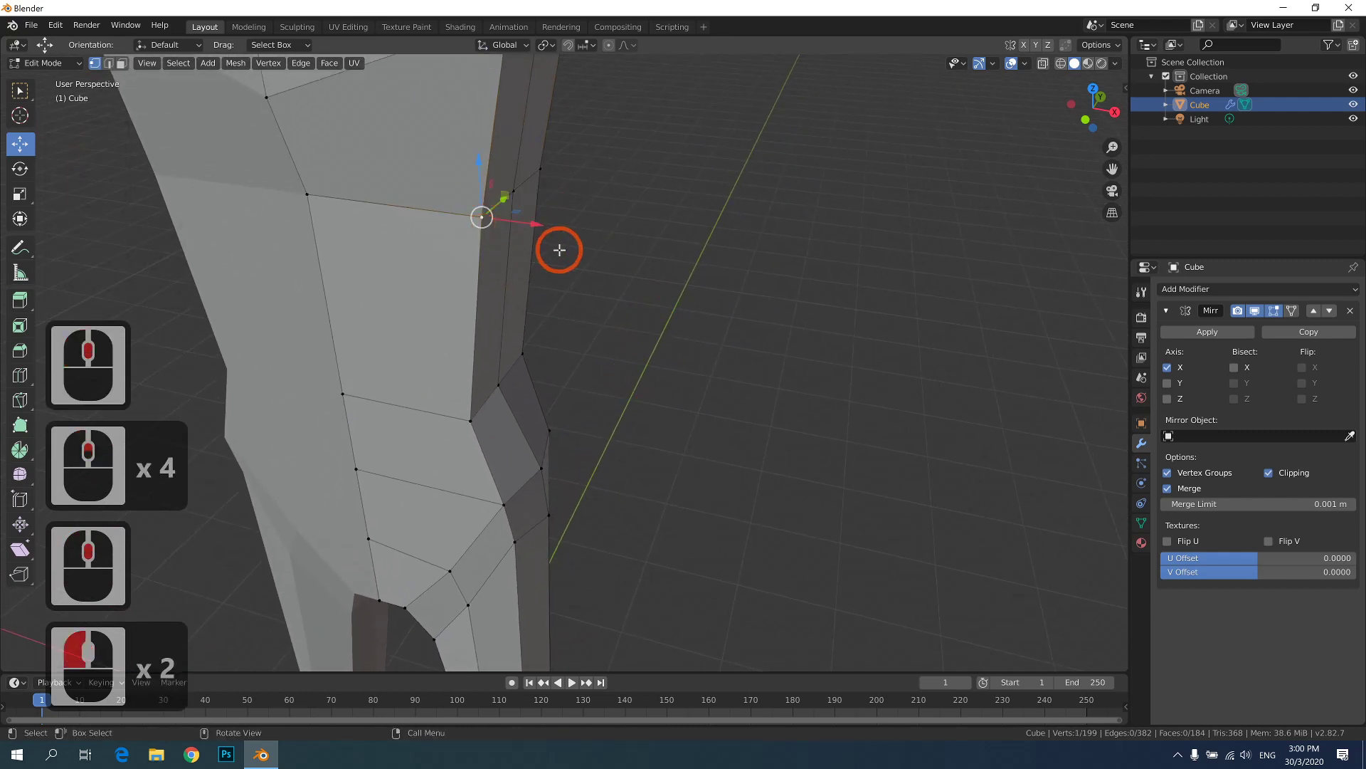
left_click_drag(531, 232, 519, 234)
left_click(482, 214)
key("ctrl+z")
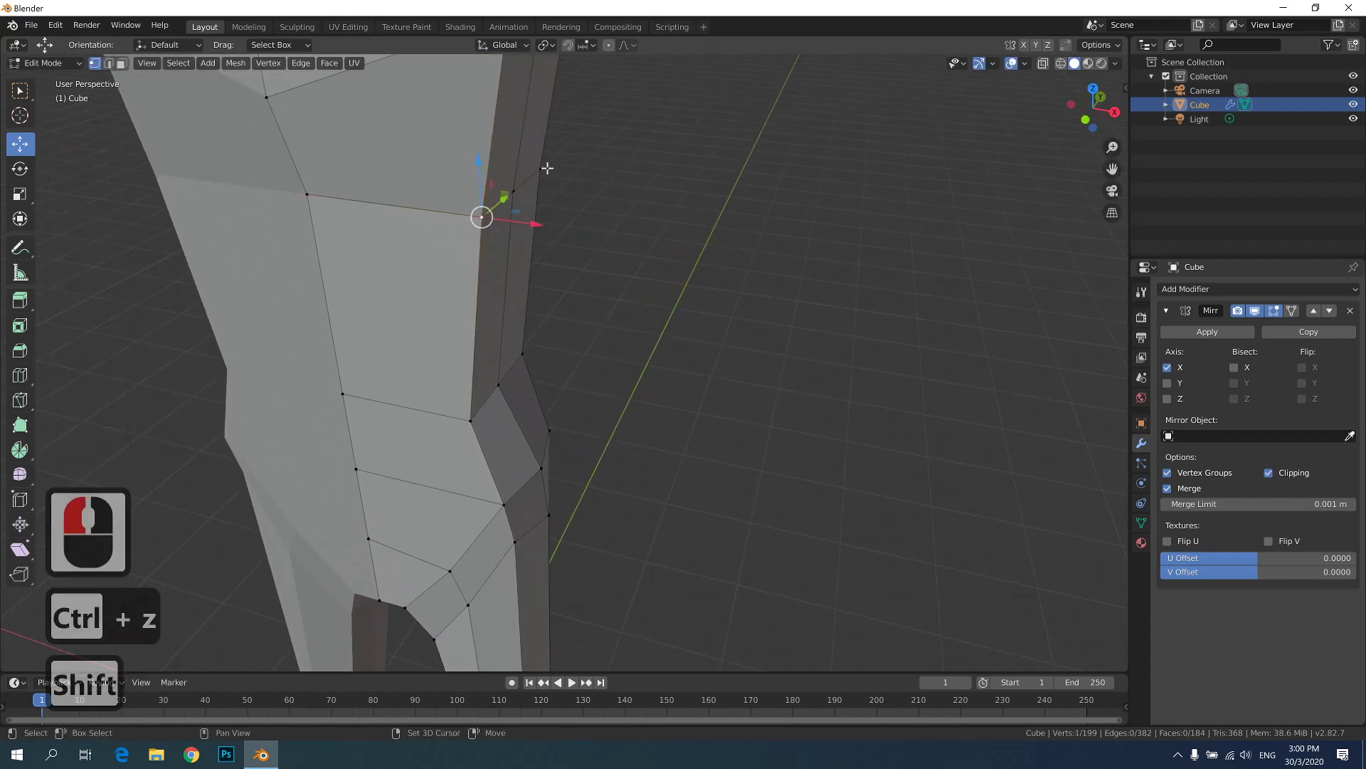
left_click(547, 168, "shift")
left_click_drag(568, 196, 536, 205)
- Move the waist's middle side vertex slightly outward along X and adjust its front and rear corner vertices along X
left_click(503, 383)
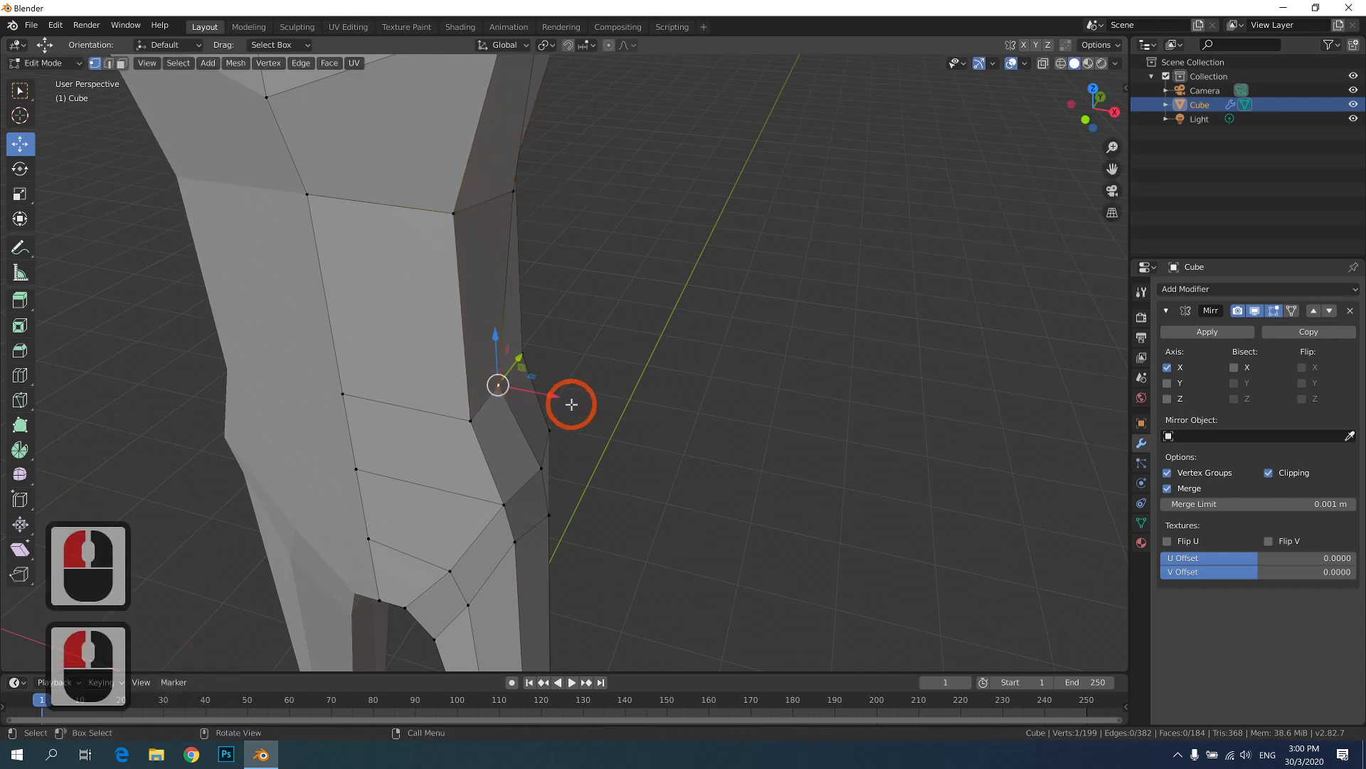
left_click_drag(570, 403, 570, 393)
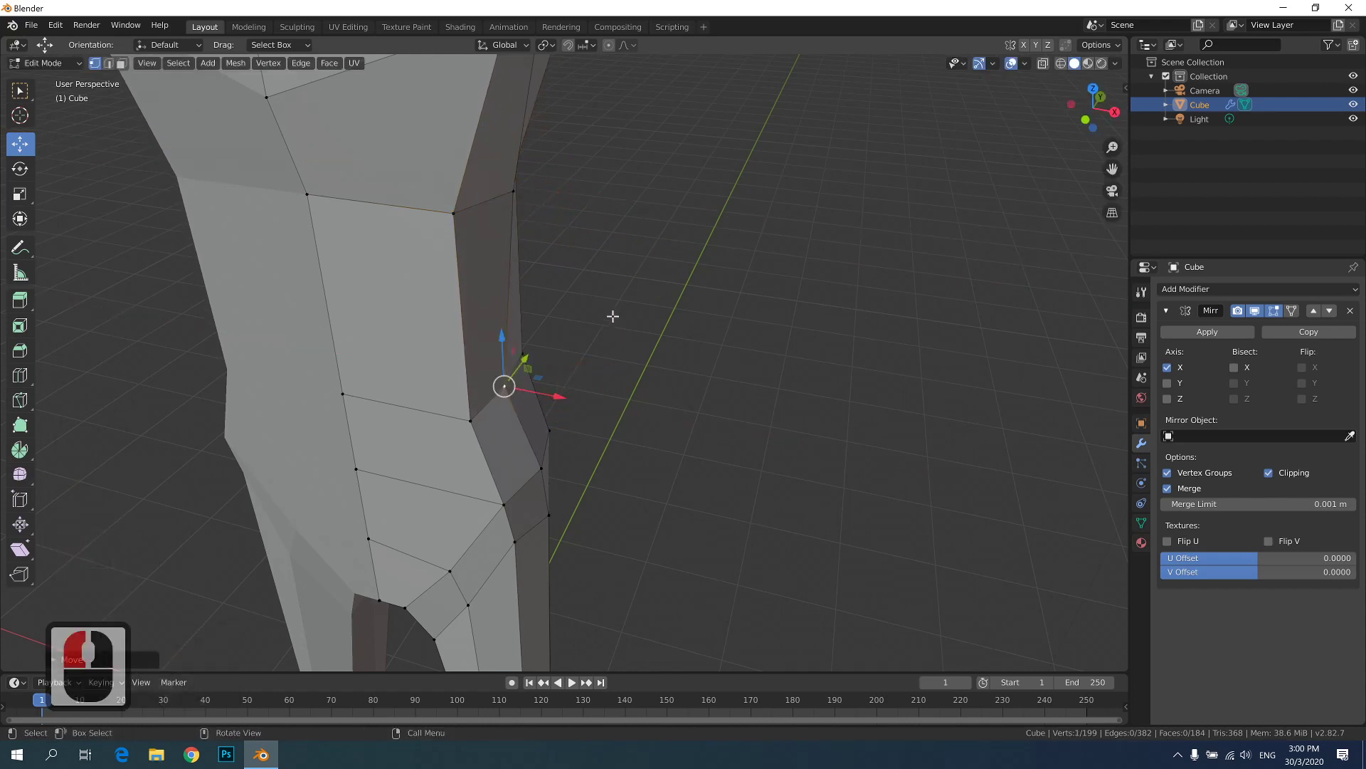
left_click(540, 363)
left_click(470, 427)
left_click(550, 427, "shift")
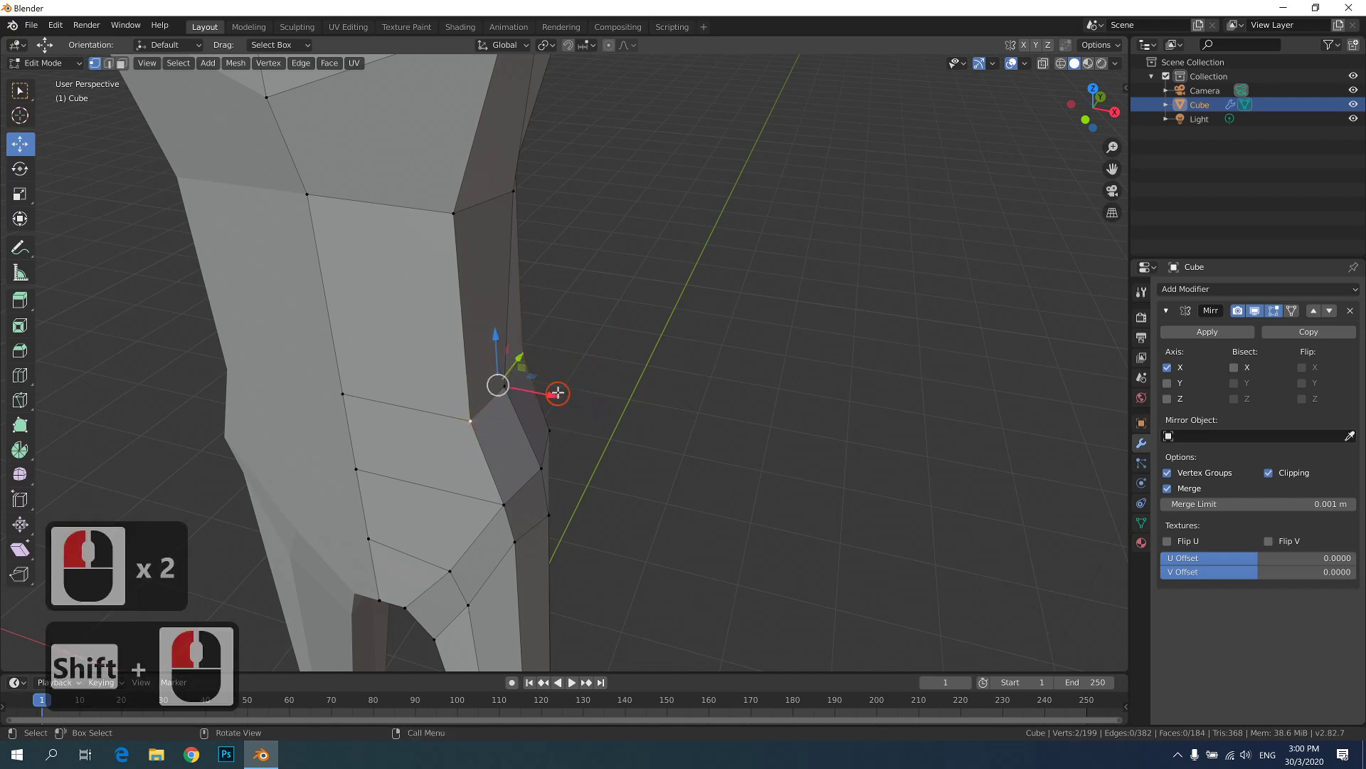
left_click(558, 392)
middle_click_drag(564, 381, 622, 299)
- Try to lower the upper elbow vertices, including one on the centre line, along Z
left_click_drag(760, 317, 841, 351)
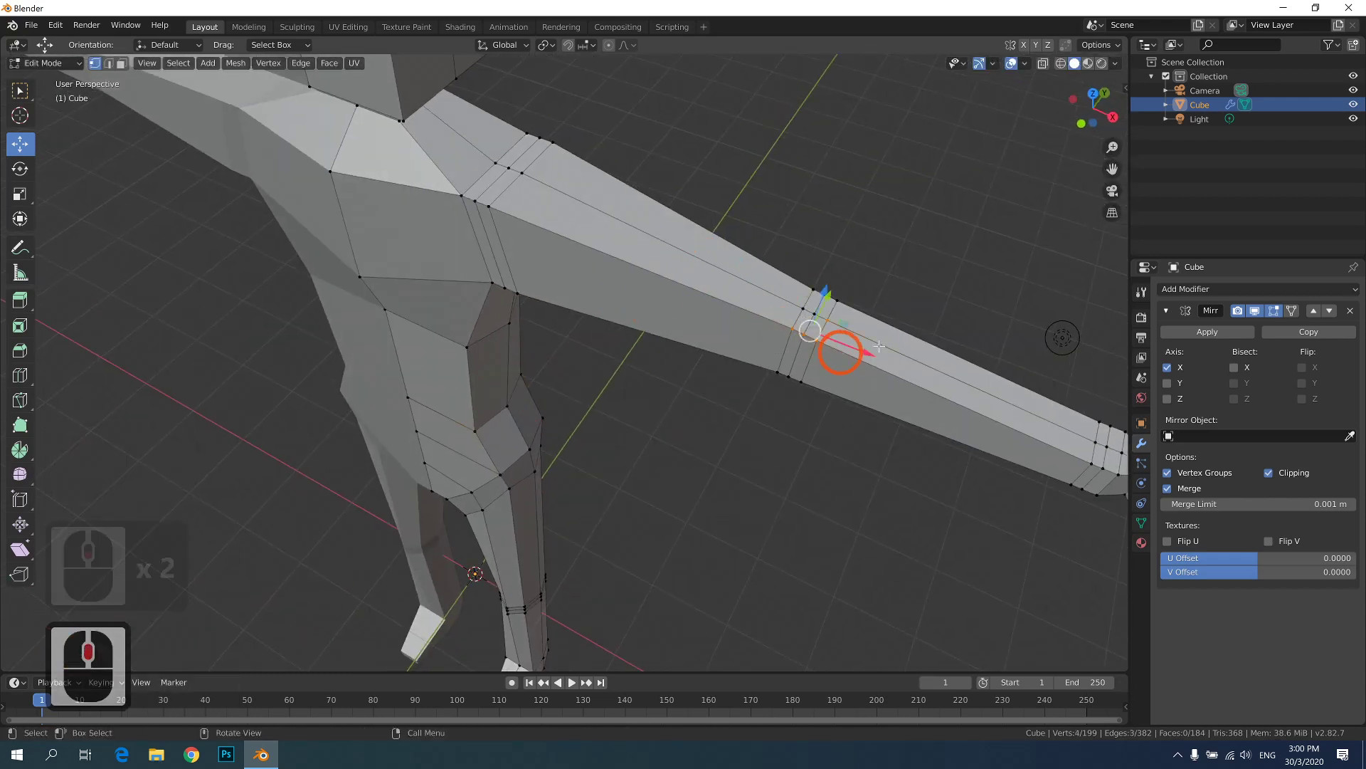
middle_click_drag(847, 370, 756, 323)
middle_click_drag(671, 293, 659, 327)
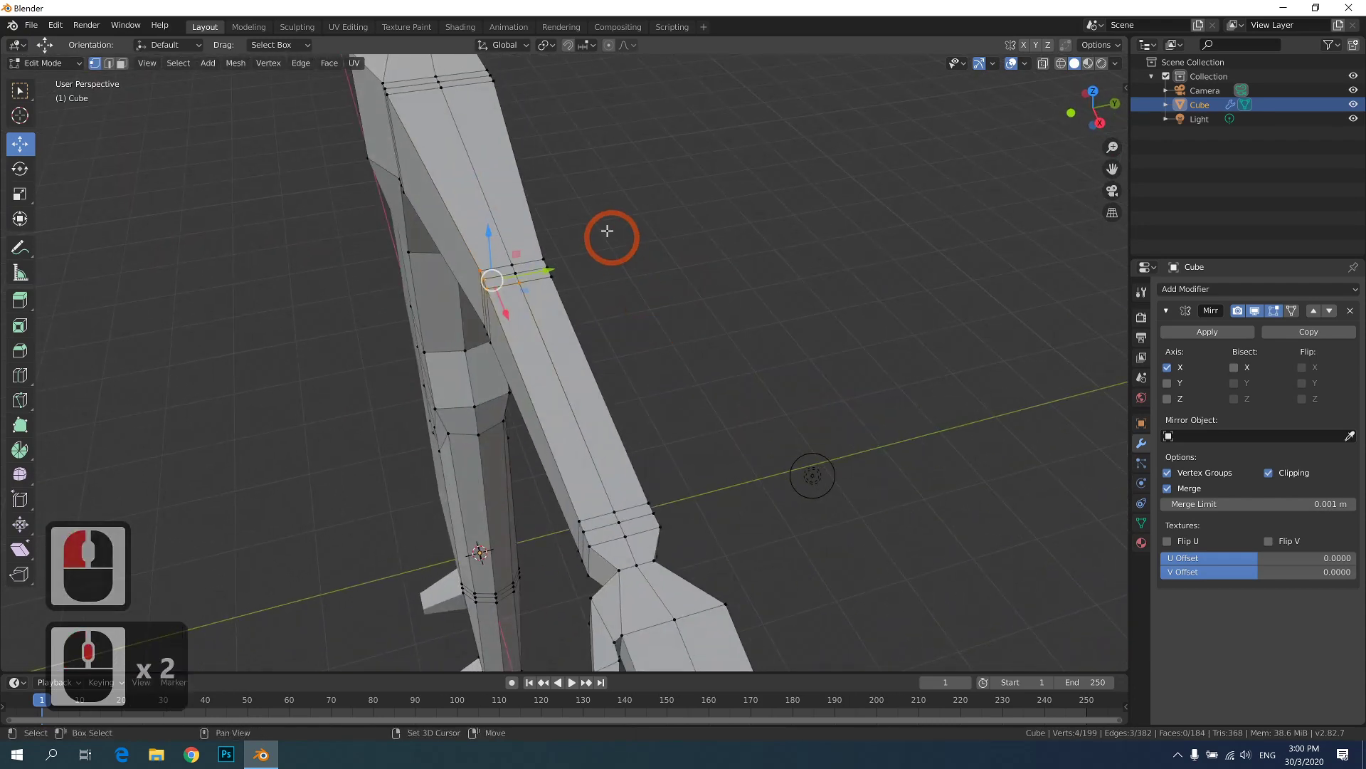
left_click_drag(607, 231, 534, 297)
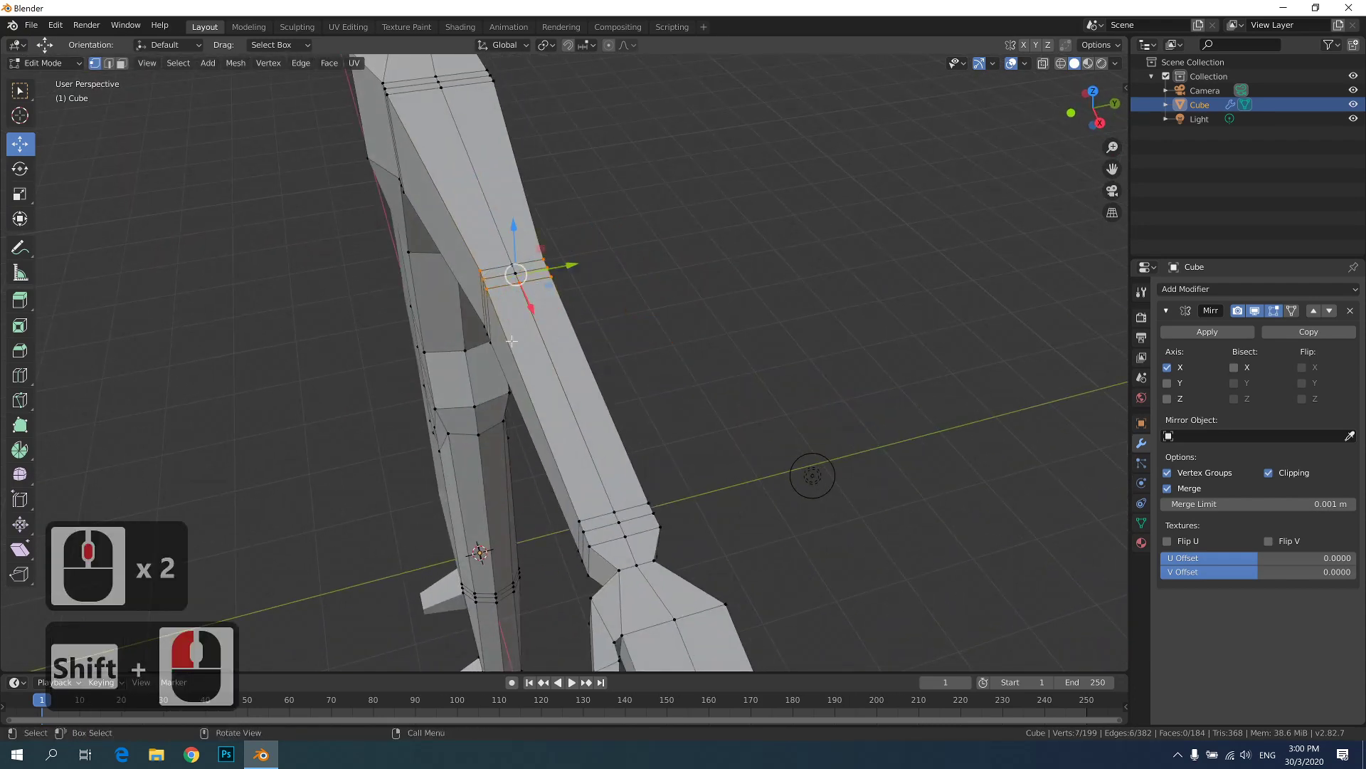
middle_click_drag(599, 329, 625, 320)
middle_click_drag(818, 317, 751, 356, "shift")
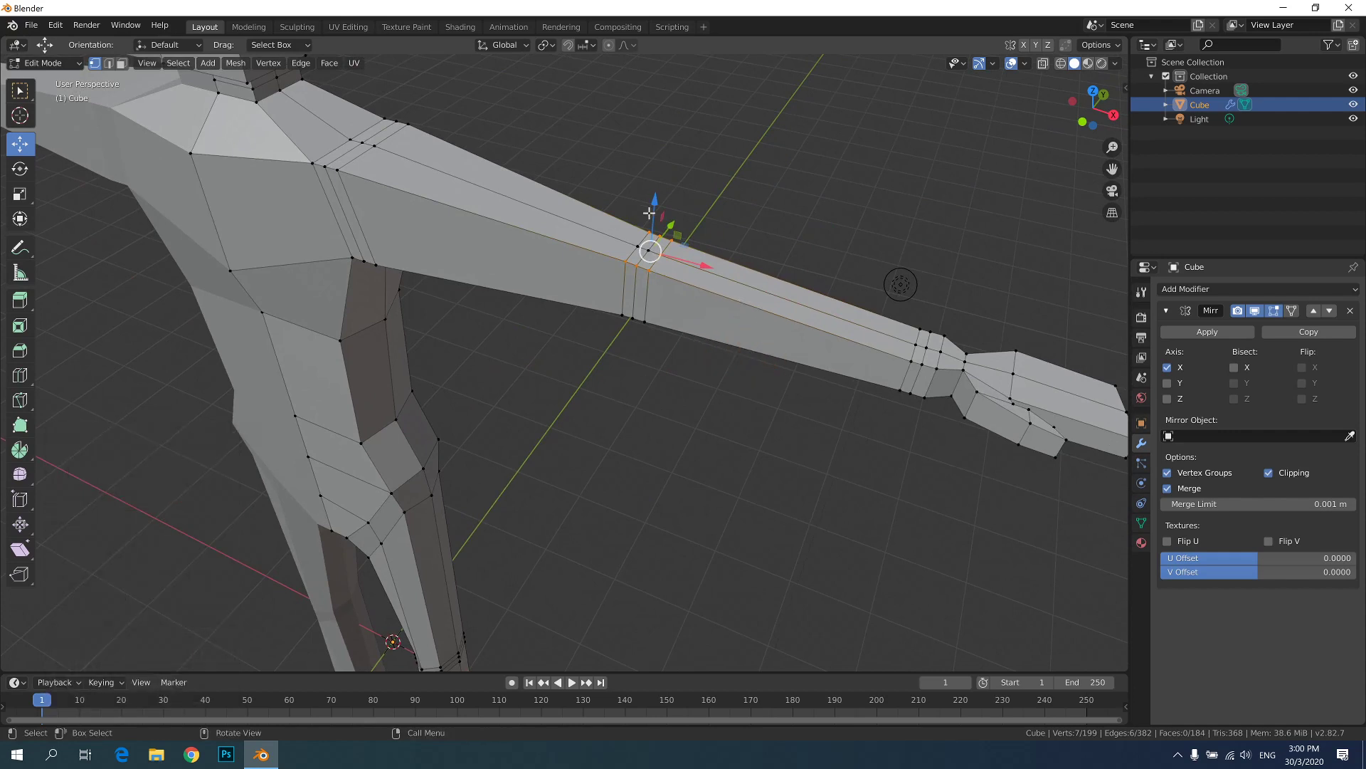
left_click_drag(655, 213, 661, 217)
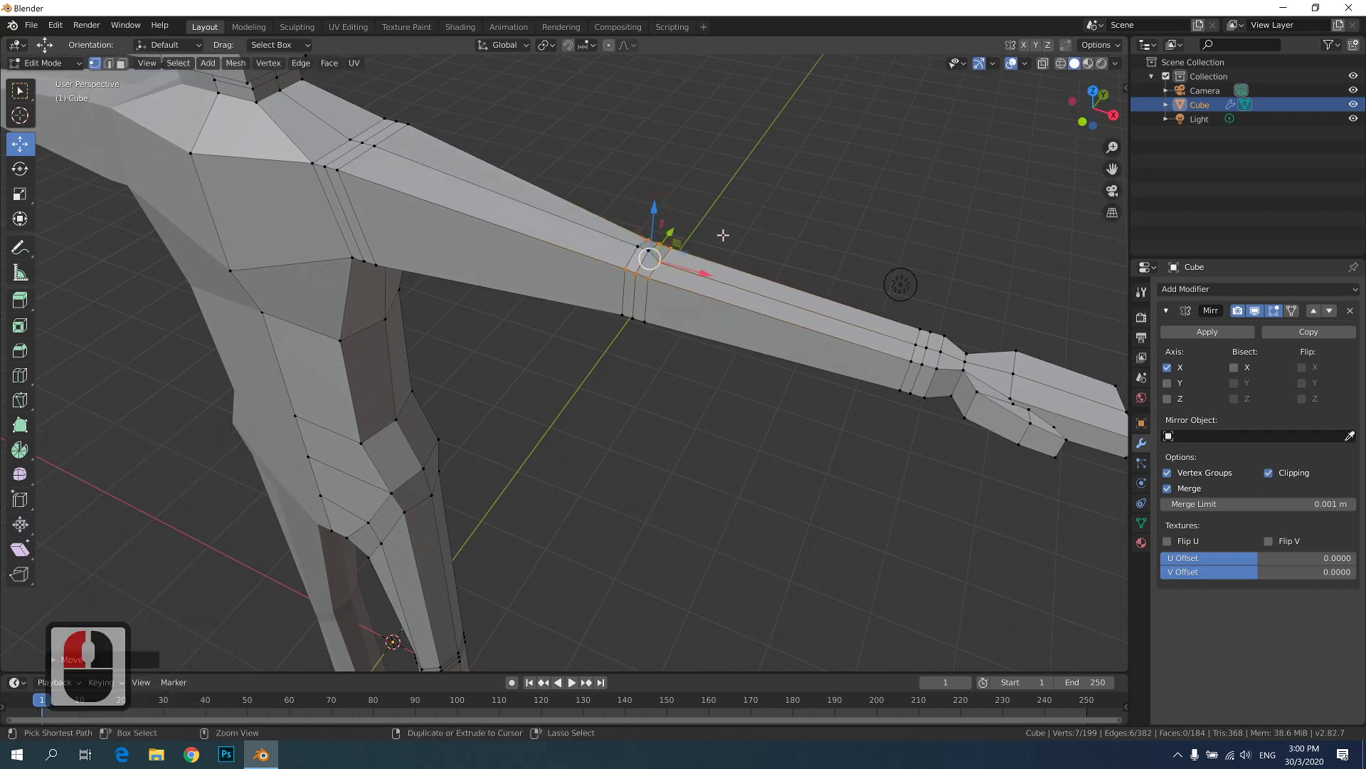
key("ctrl+z")
- Select only the upper front and rear corner vertices of the three elbow loops and try to lower them along Z
left_click(741, 203)
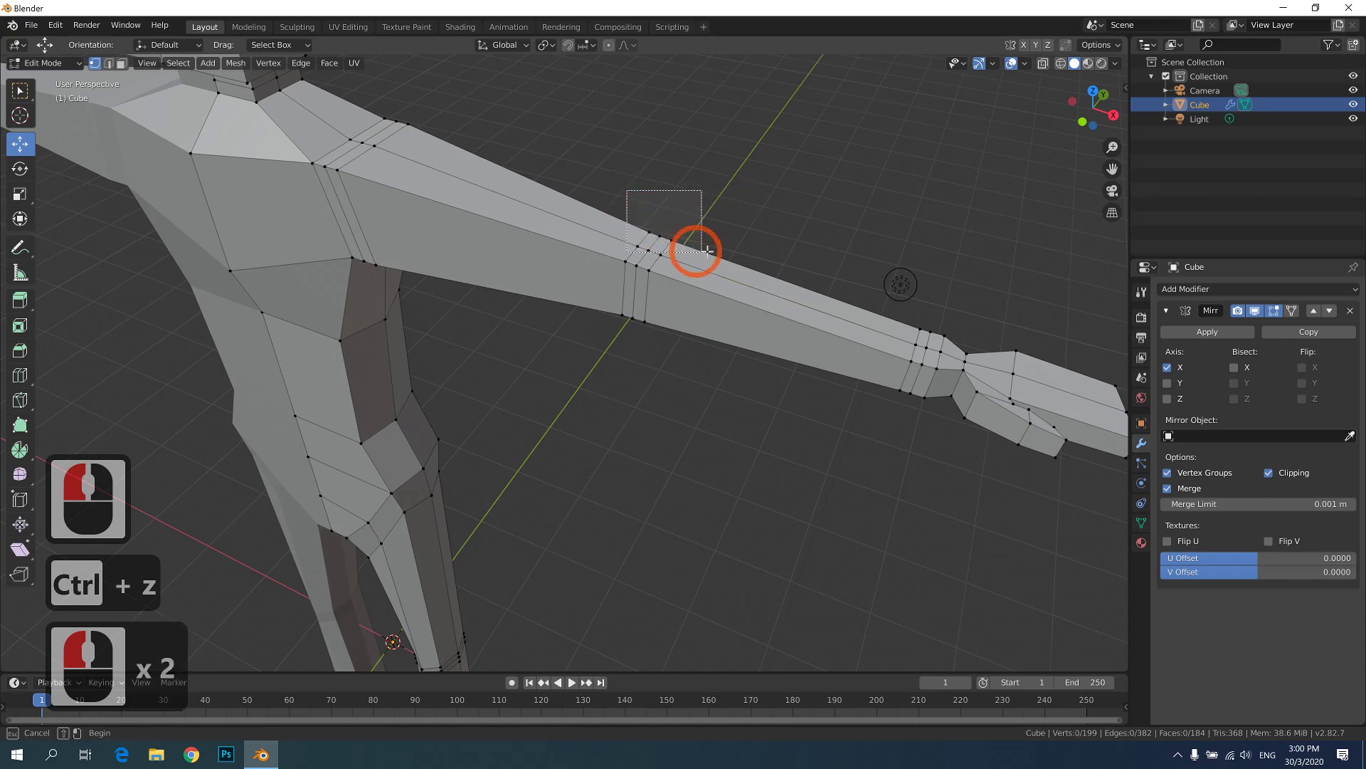
left_click_drag(706, 249, 706, 249)
scroll(707, 250, "up", 2)
middle_click_drag(707, 249, 607, 284, "shift")
left_click_drag(603, 277, 615, 314)
left_click_drag(524, 355, 569, 411, "shift")
left_click(599, 401, "shift")
left_click(521, 320, "shift")
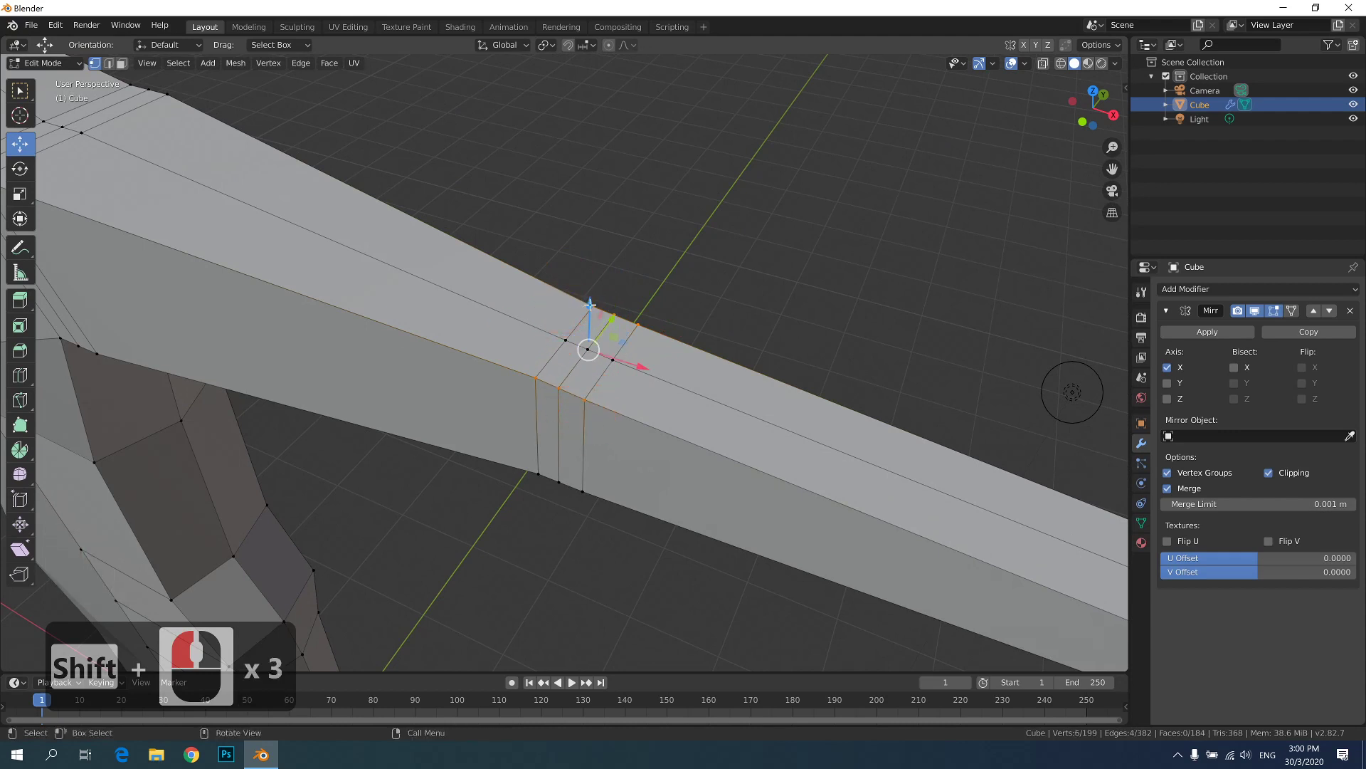
left_click_drag(590, 304, 592, 310)
key("ctrl+z")
- In wireframe shading, add the lower corner vertices of the three elbow loops to the selected upper ones and scale all twelve inward
middle_click_drag(552, 530, 699, 377, "shift")
left_click(1061, 64)
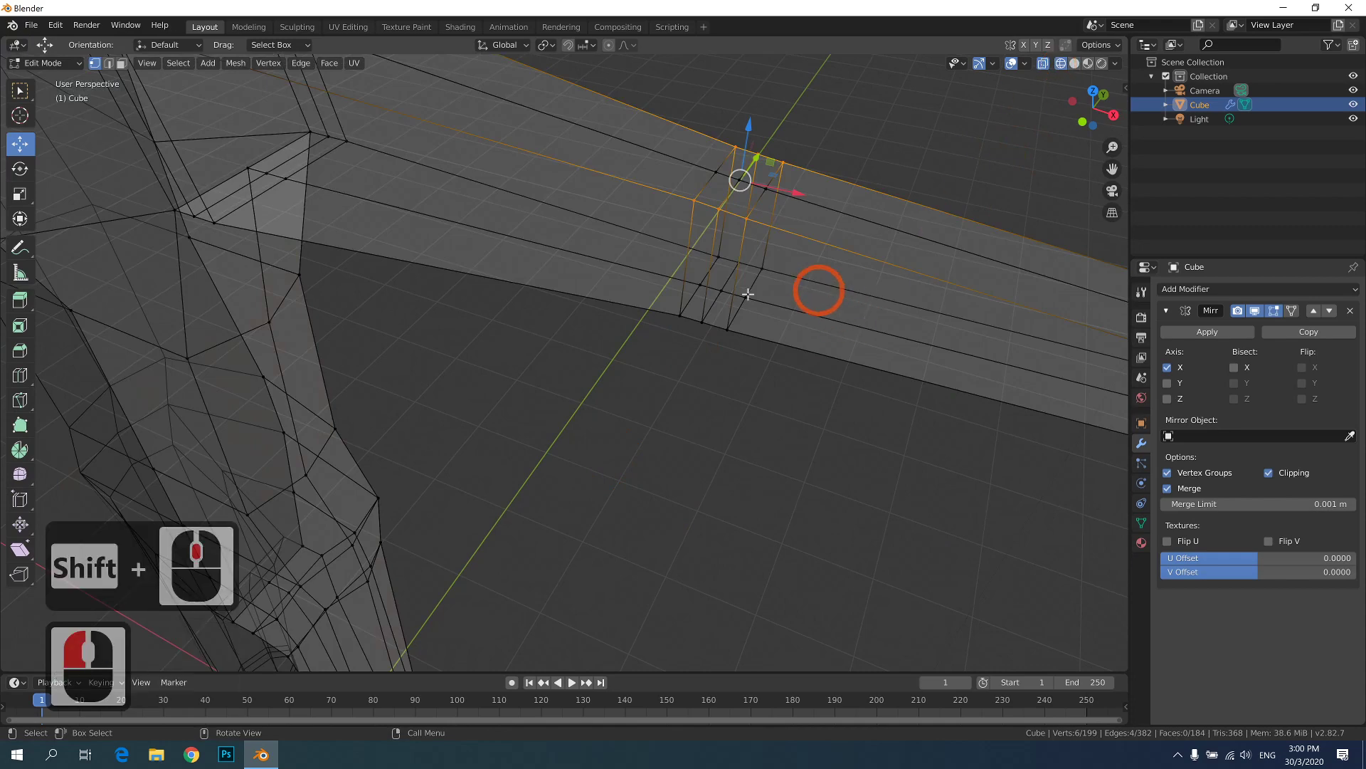
left_click_drag(619, 332, 619, 347, "shift")
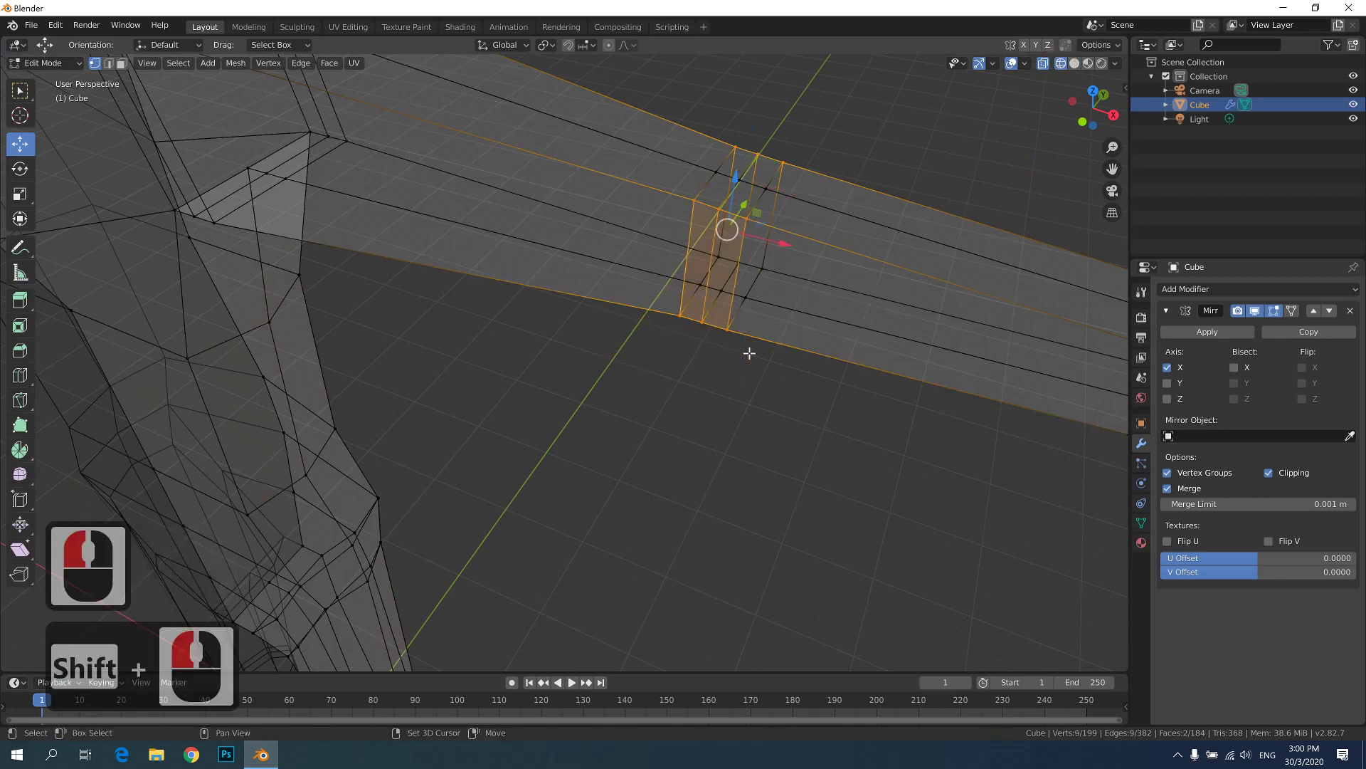
middle_click_drag(801, 356, 620, 376)
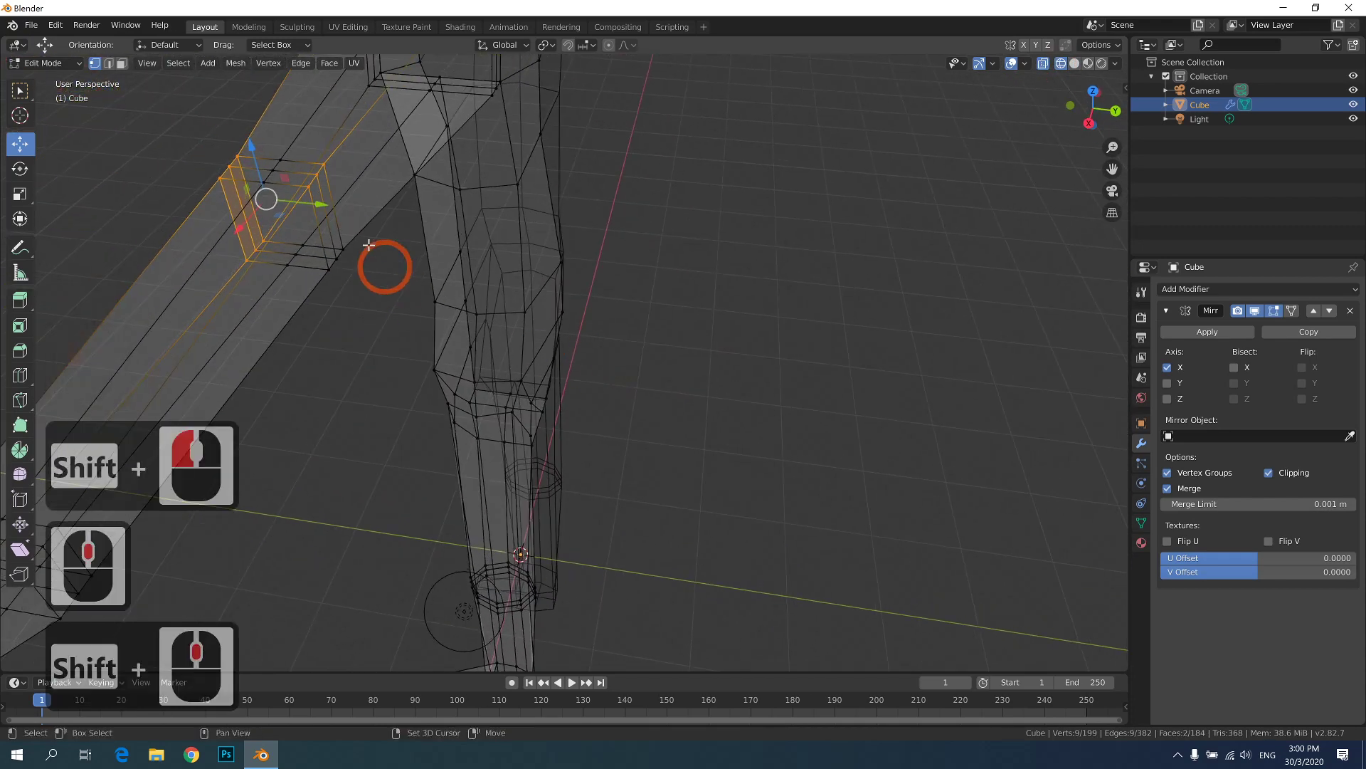
left_click_drag(382, 222, 324, 253, "shift")
middle_click_drag(381, 311, 790, 320)
middle_click(777, 268)
key("s")
left_click(783, 249)
key("s")
left_click(775, 308)
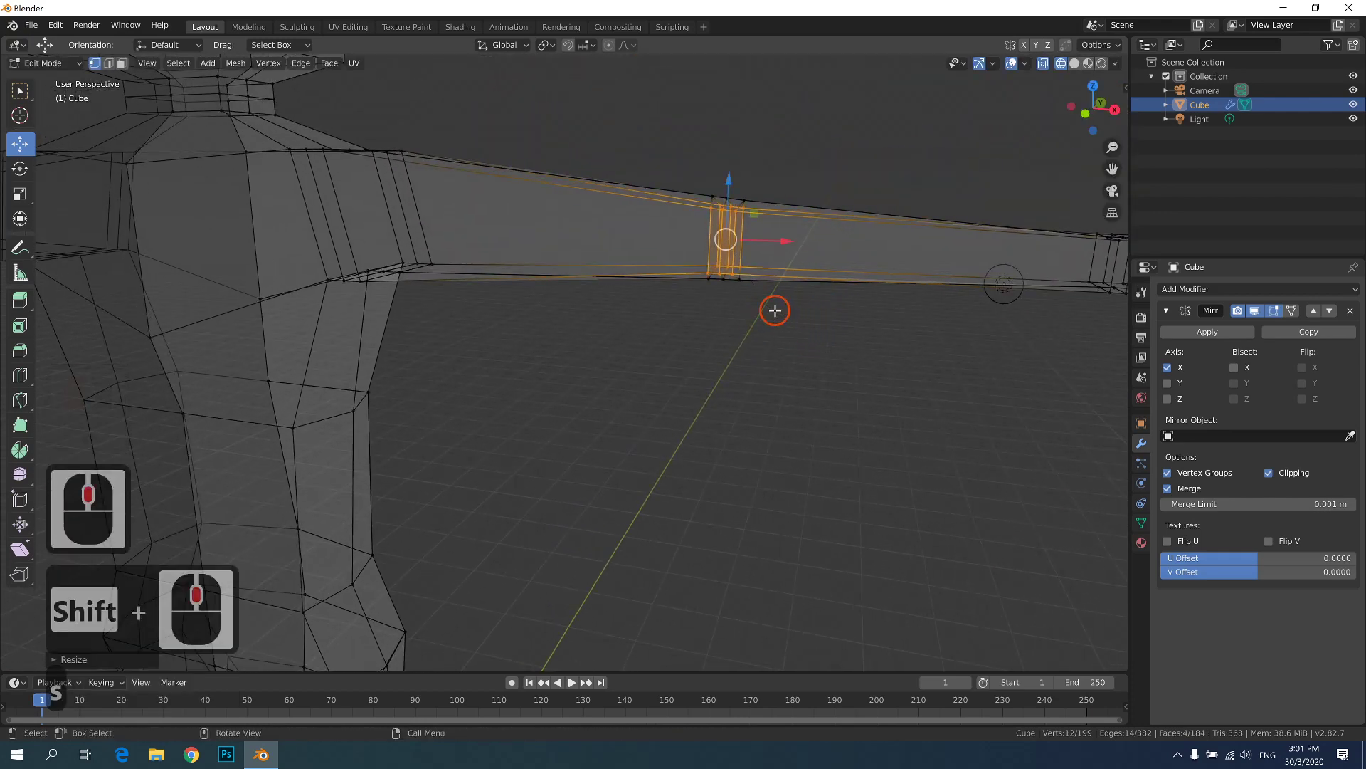
- Clear the selection and select the upper front and rear corner vertices of the three wrist loops
middle_click_drag(872, 313, 691, 361, "shift")
left_click(671, 345)
scroll(677, 387, "up", 2)
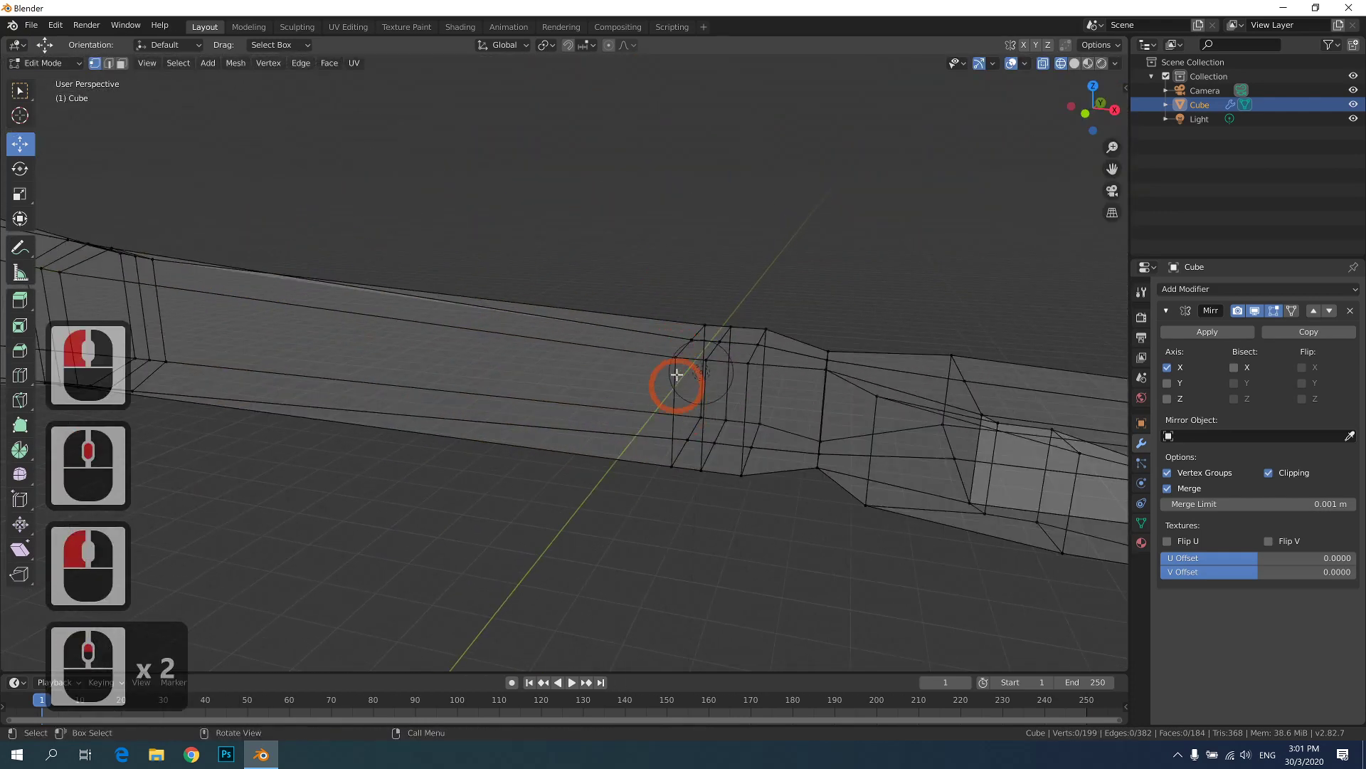
left_click(677, 356)
left_click(710, 360, "shift")
left_click(751, 363, "shift")
middle_click_drag(803, 304, 740, 353)
middle_click_drag(515, 363, 646, 263, "shift")
middle_click(645, 290, "shift")
left_click(494, 360, "shift")
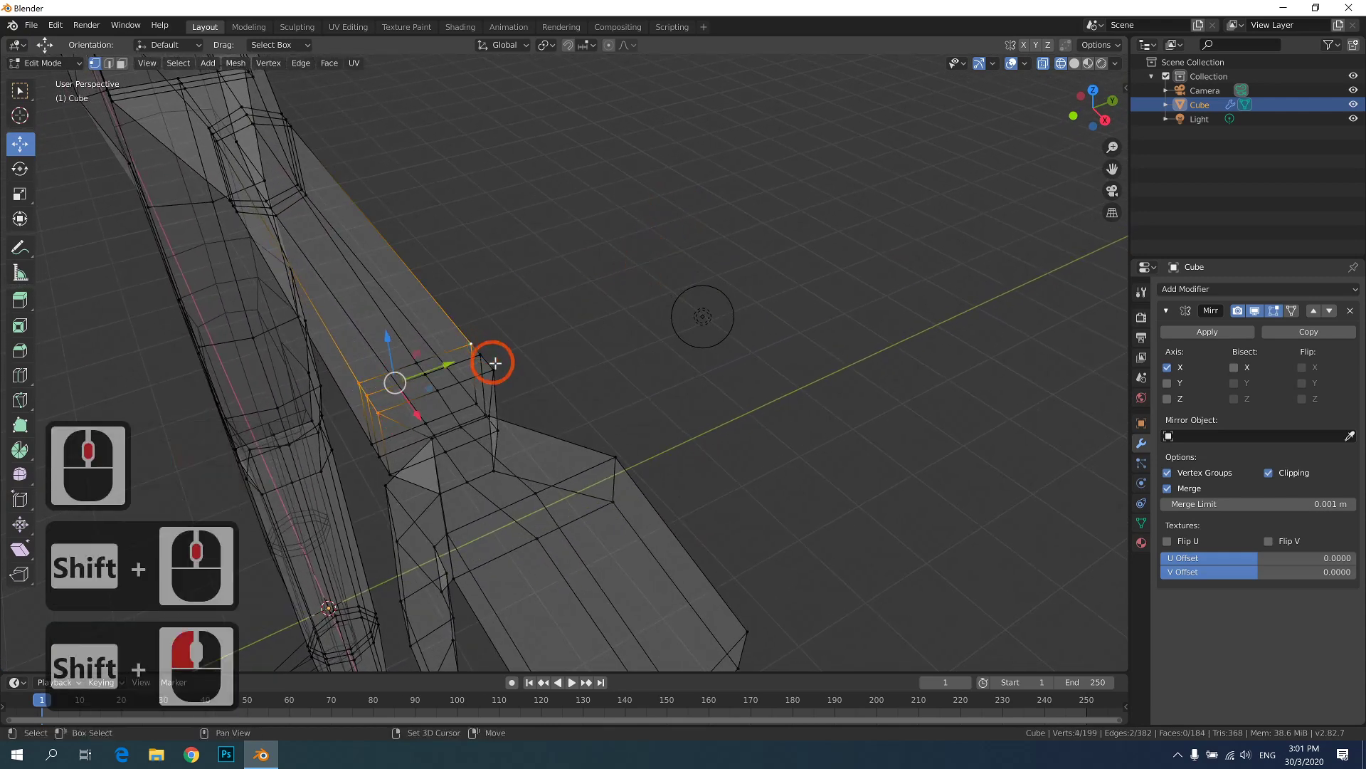
left_click(514, 376, "shift")
left_click(514, 376, "shift")
left_click(509, 355, "shift")
left_click(520, 368, "shift")
middle_click_drag(523, 420, 580, 369)
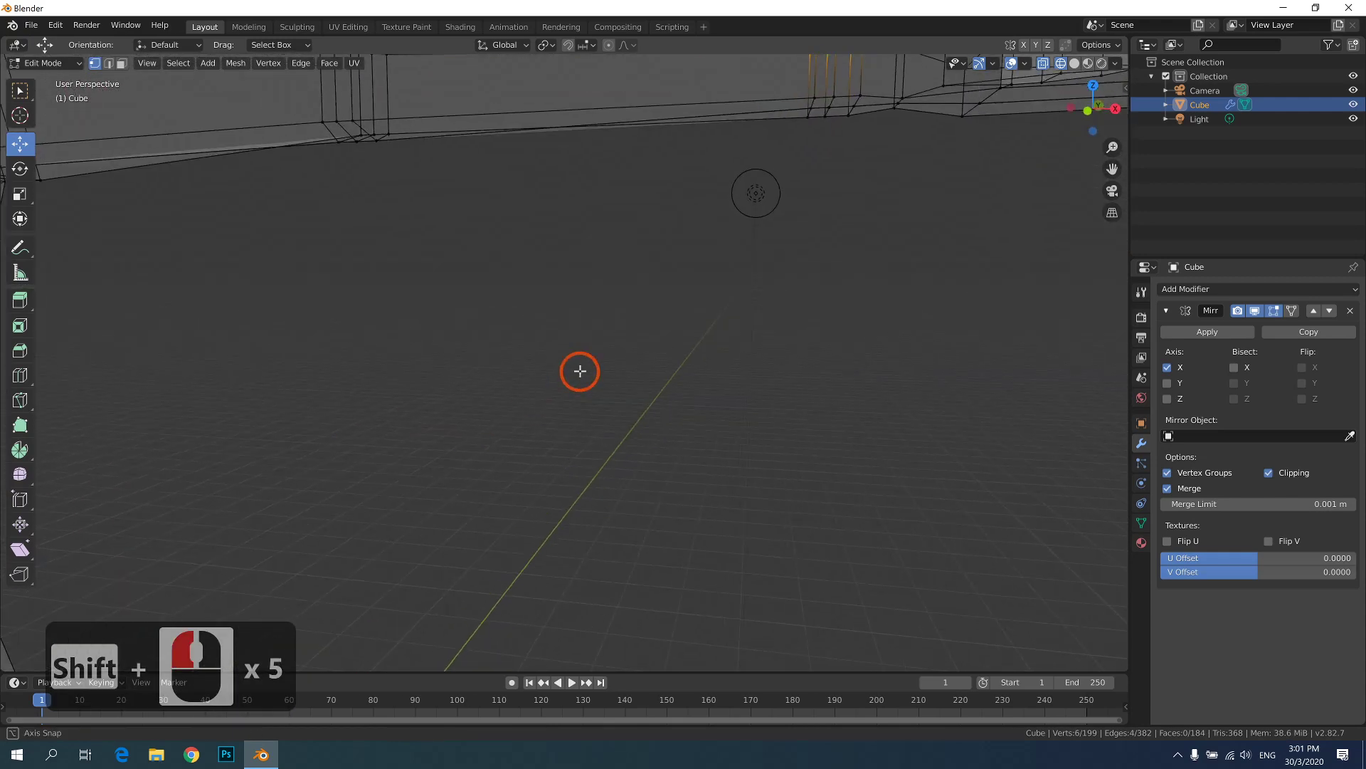
- Add the lower front and rear corner vertices of the three wrist loops to the selection and scale all the wrist corners inward
middle_click_drag(729, 274, 562, 431, "shift")
left_click(627, 278, "shift")
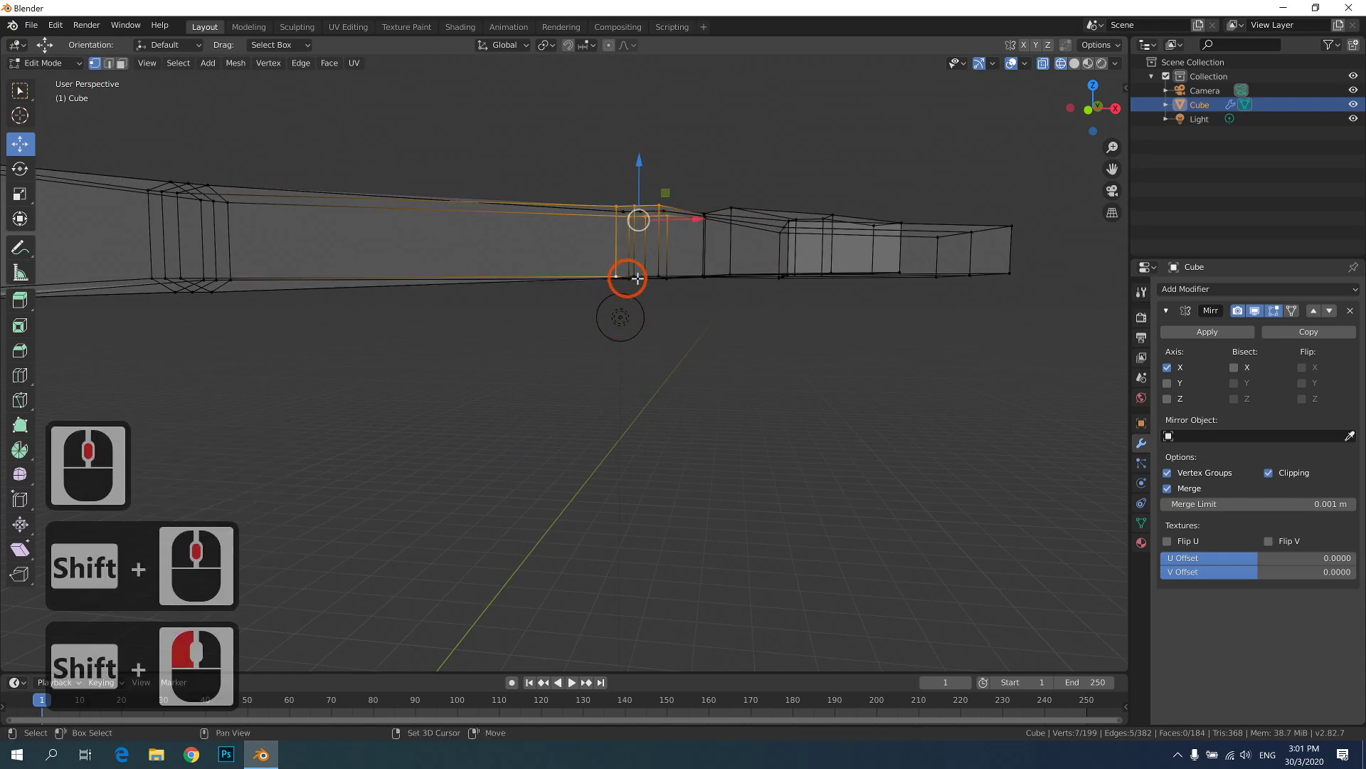
left_click(710, 309, "shift")
middle_click_drag(710, 310, 689, 350)
key("ctrl+z")
key("ctrl+z")
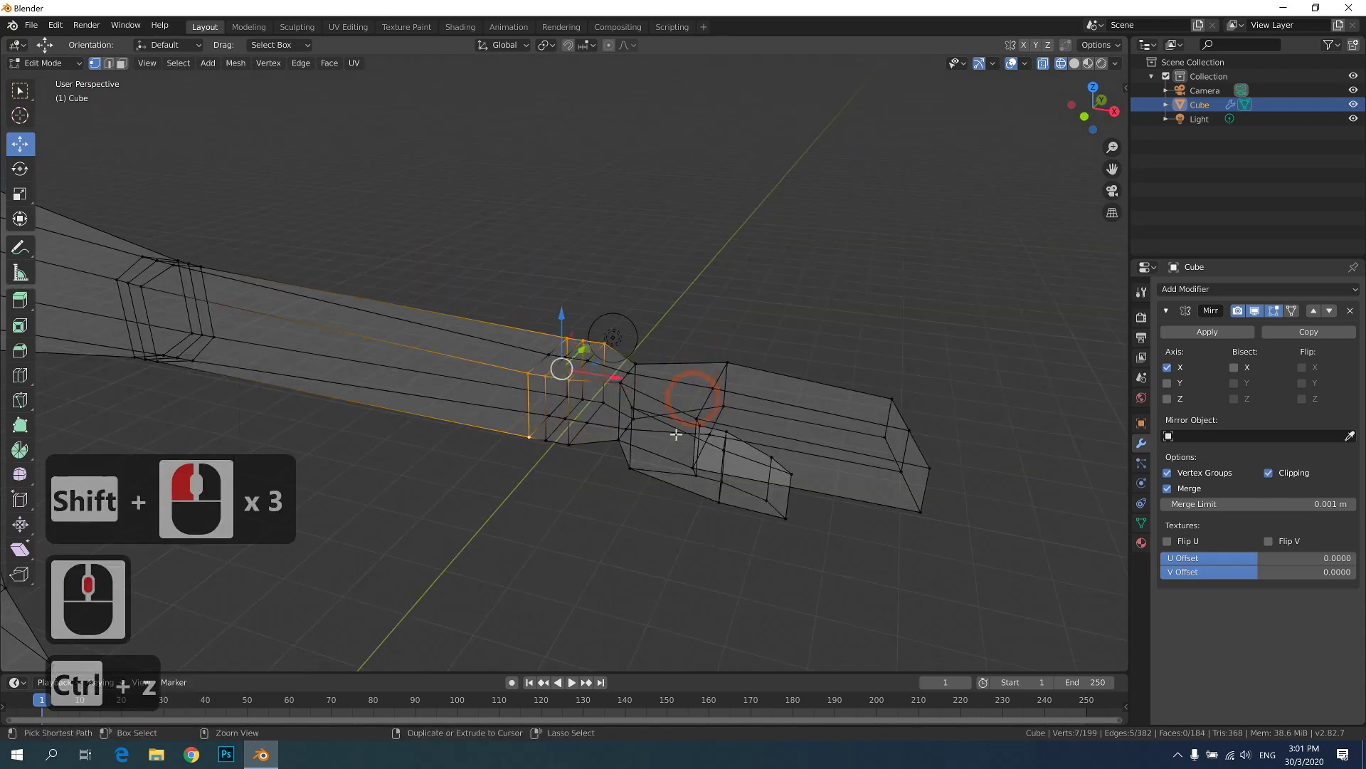
left_click(553, 444, "shift")
left_click(544, 441, "shift")
left_click(547, 441, "shift")
middle_click_drag(546, 442, 468, 408)
left_click(430, 347, "shift")
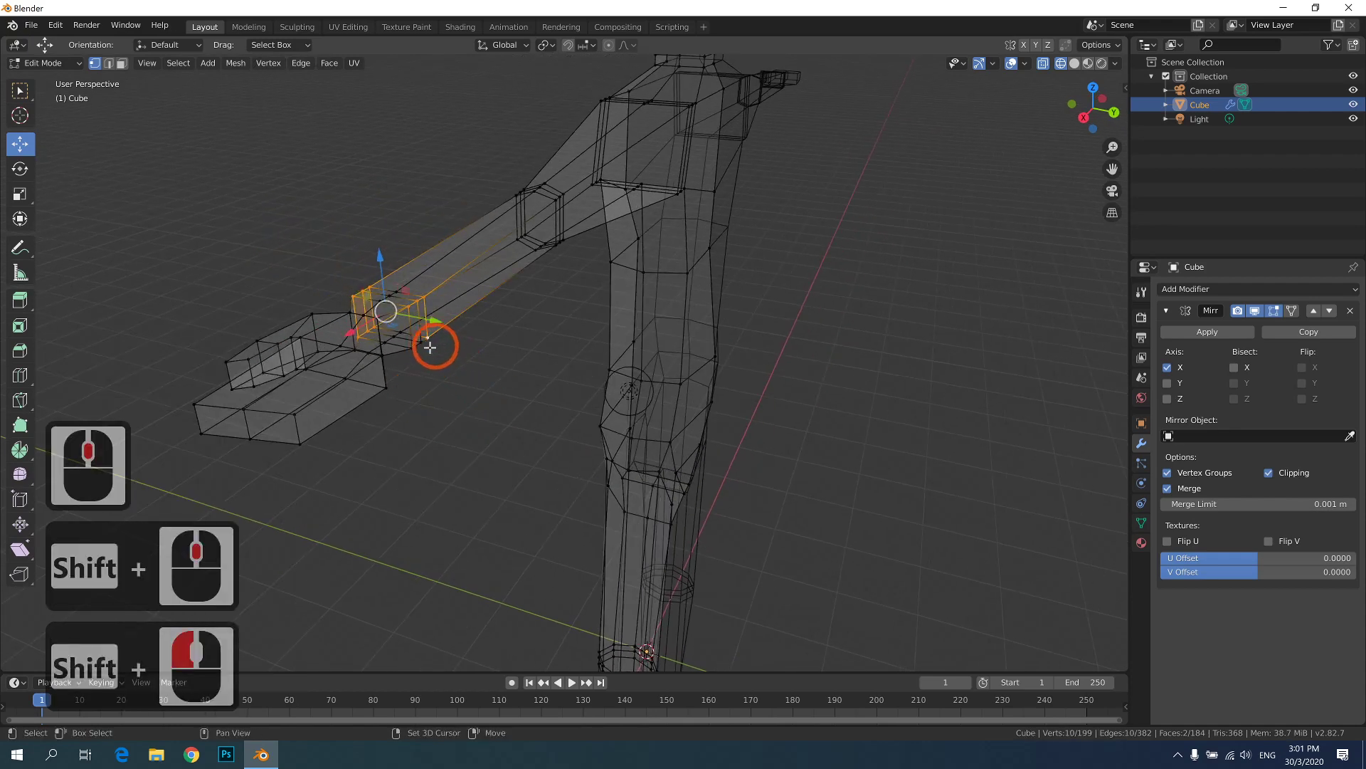
left_click(429, 347, "shift")
left_click(423, 346, "shift")
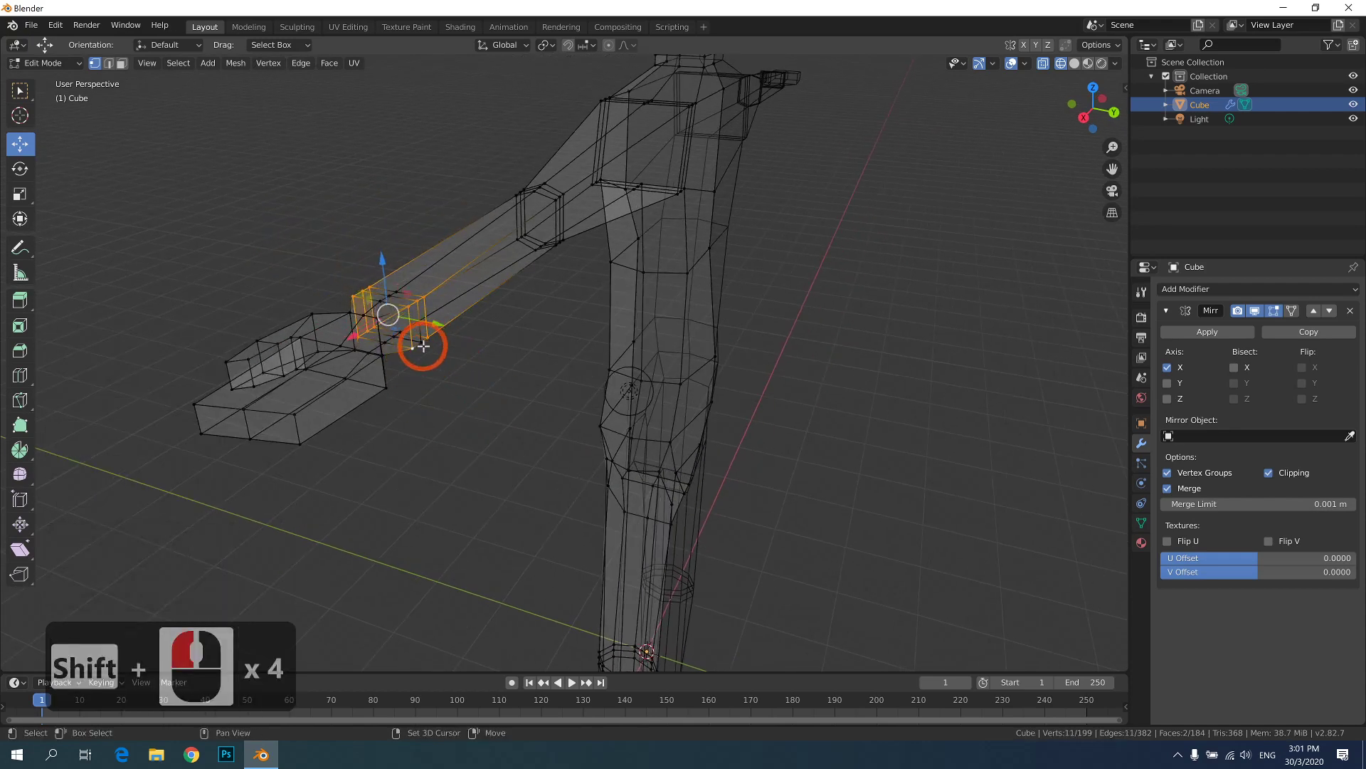
middle_click_drag(436, 351, 371, 405)
key("s")
left_click(573, 363)
- Try to raise the lower vertices of the shoulder loops along Z
middle_click_drag(442, 482, 464, 441)
scroll(458, 437, "down", 1)
left_click_drag(318, 407, 316, 407)
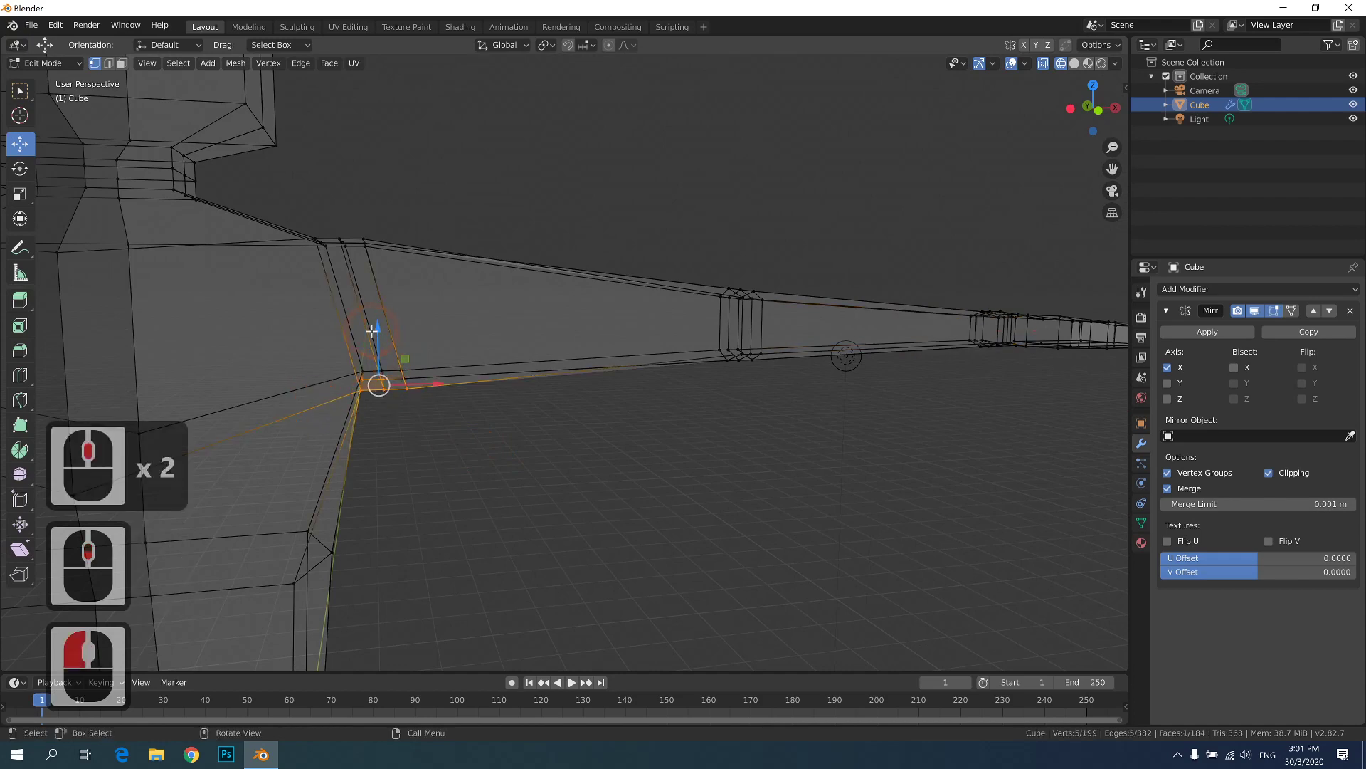
left_click_drag(377, 337, 385, 325)
key("ctrl+z")
middle_click_drag(526, 350, 604, 275)
key("ctrl+z")
- Try to scale the corner vertices of the three shoulder loops inward while the wrist corners are still selected
left_click(600, 277, "shift")
left_click(578, 291, "shift")
left_click(557, 306, "shift")
middle_click_drag(528, 321, 533, 412)
left_click(484, 411, "shift")
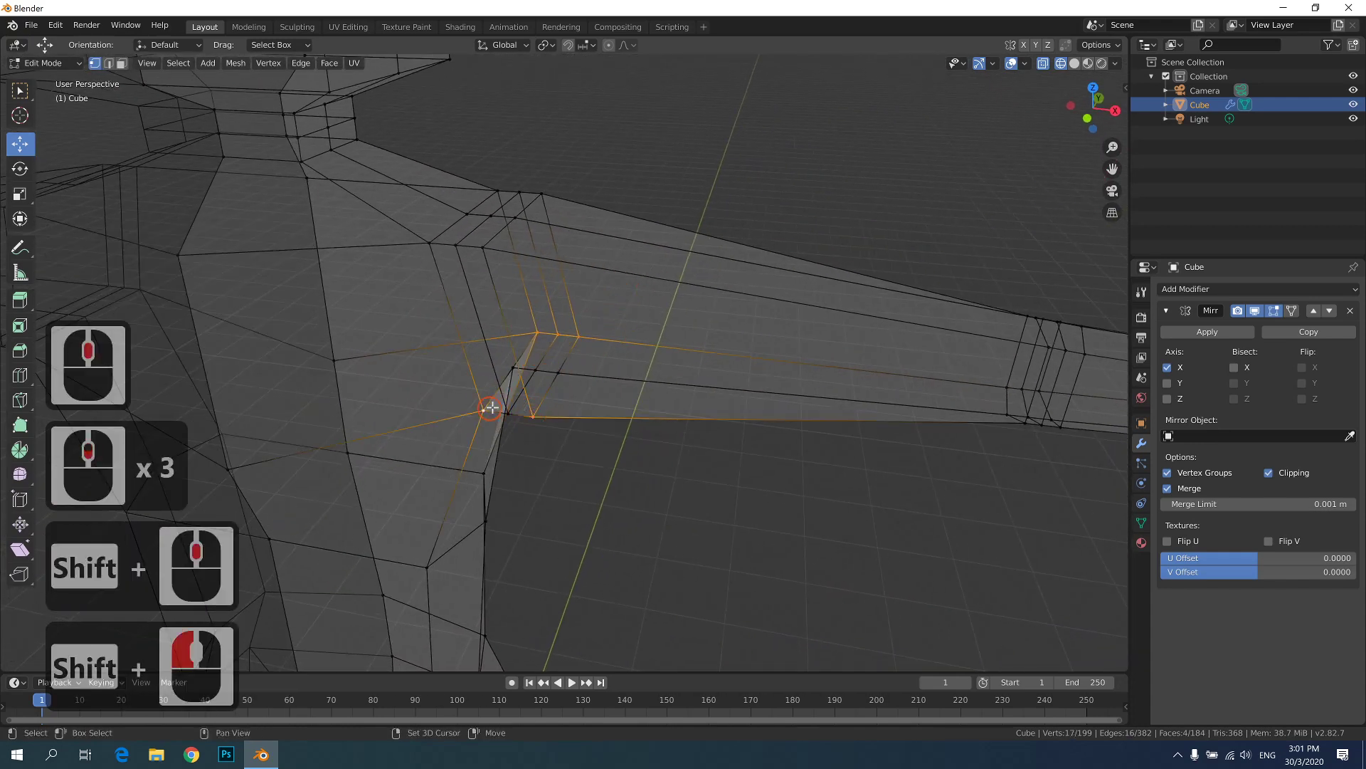
left_click(507, 413, "shift")
left_click(533, 415, "shift")
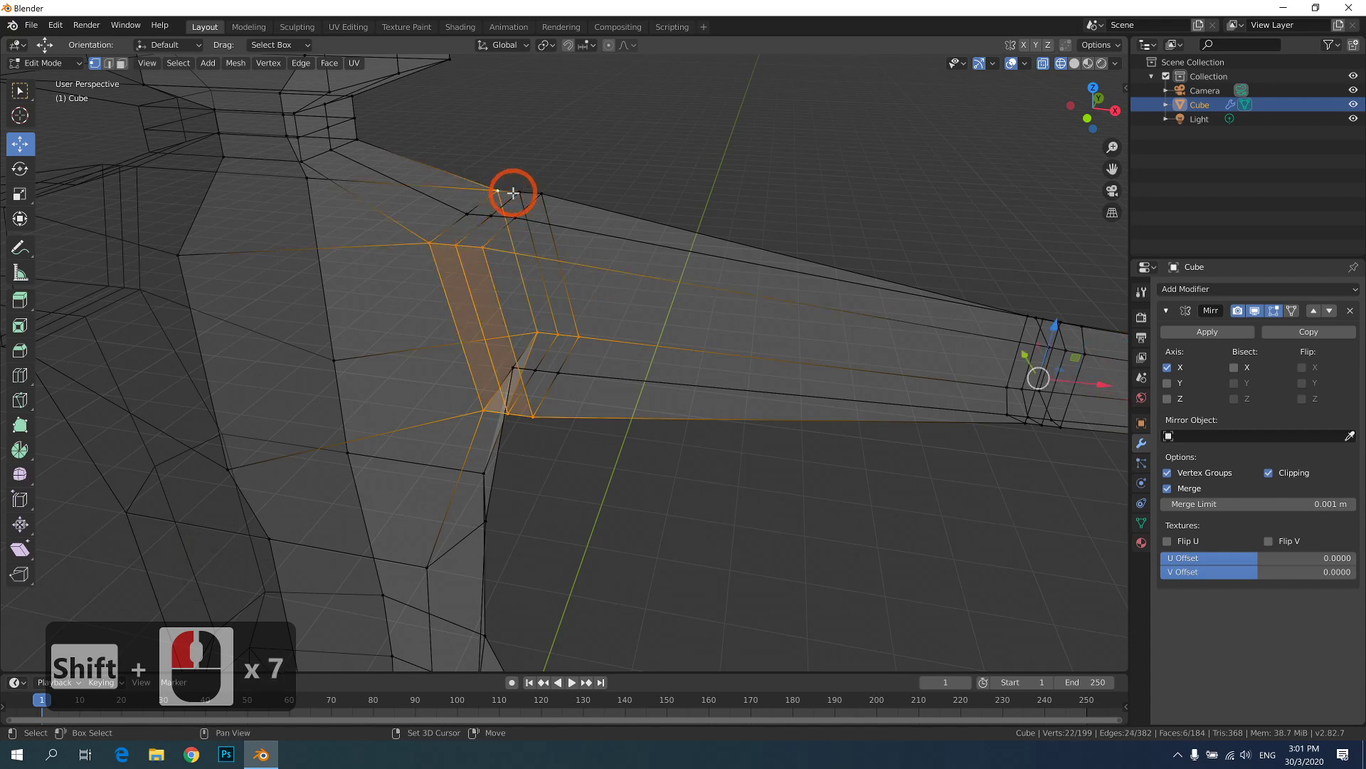
key("s")
left_click(714, 262)
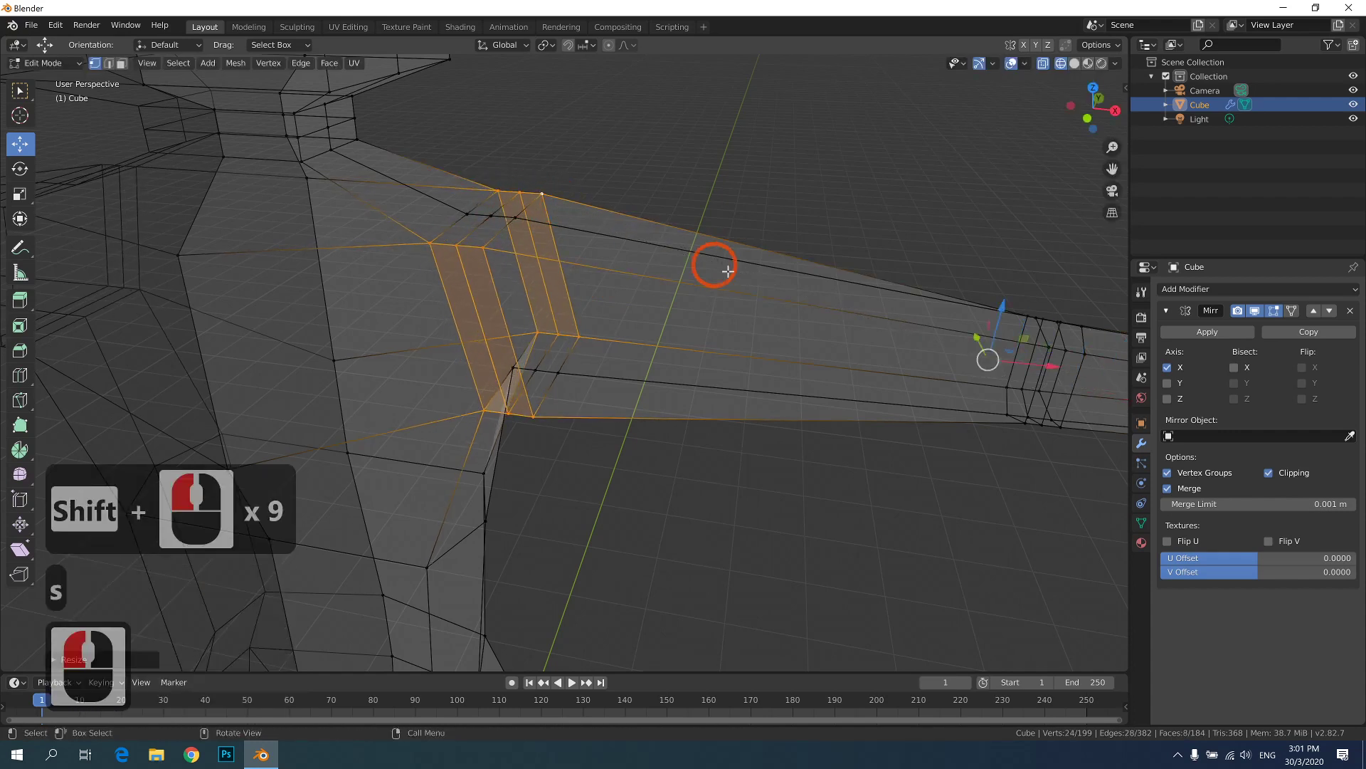
scroll(804, 306, "down", 3)
key("ctrl+z")
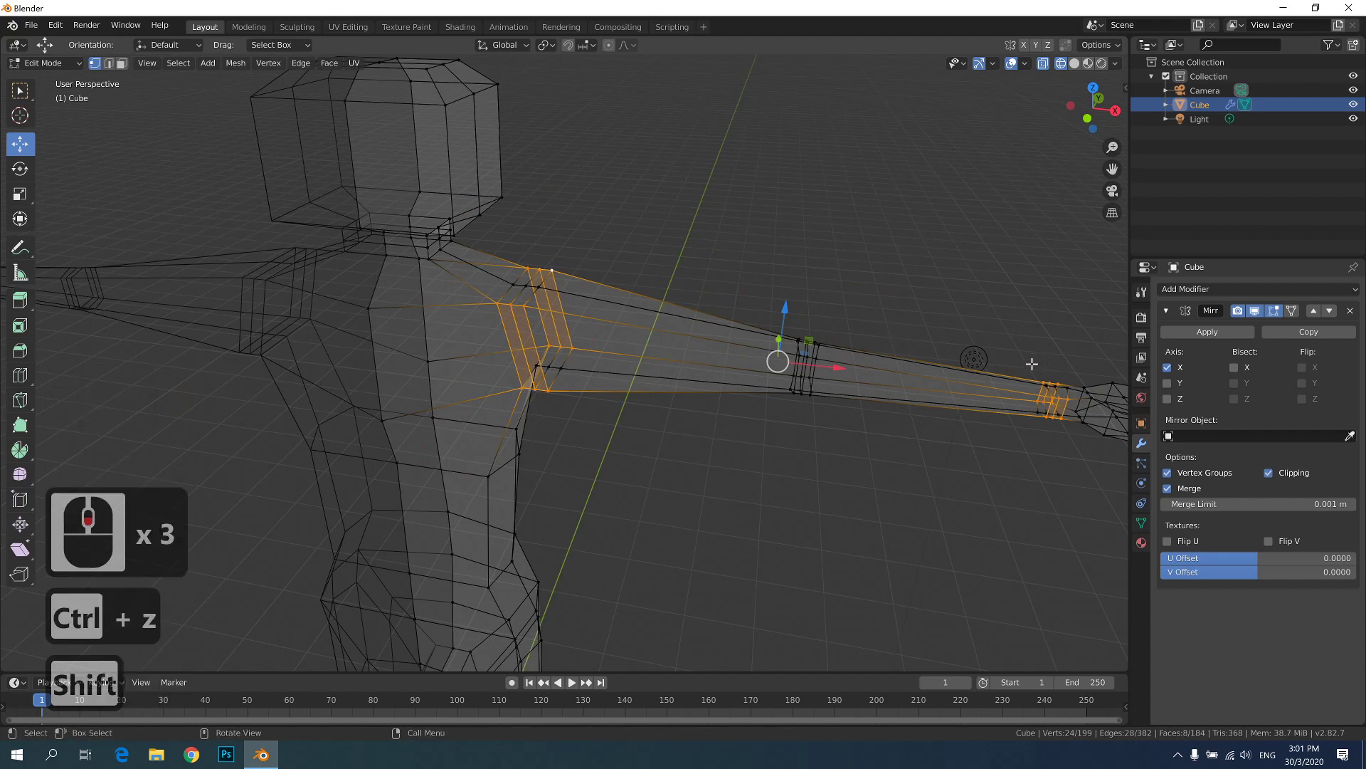
- Try to remove the wrist vertices from the shoulder selection and clear the whole selection
left_click(1069, 449, "shift")
left_click(1055, 399, "shift")
left_click(1053, 400, "shift")
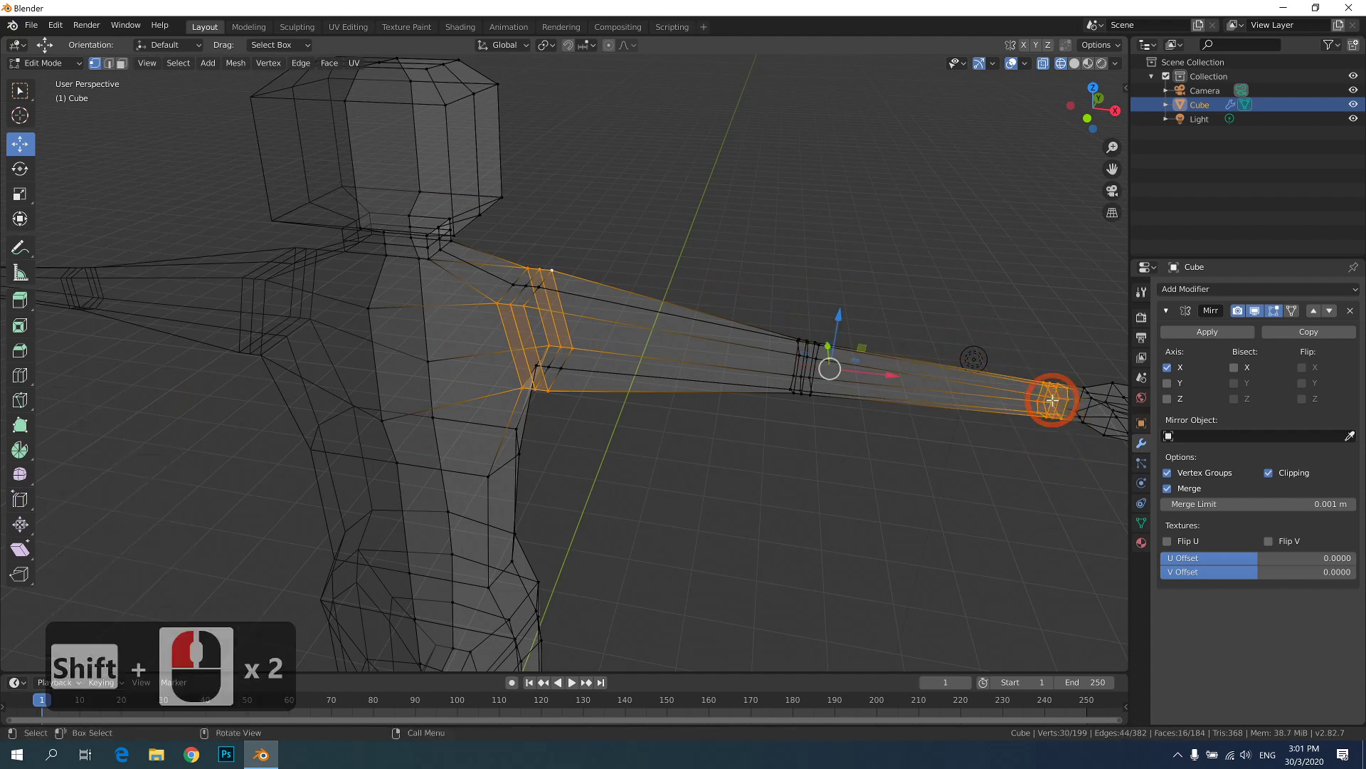
key("ctrl+z")
left_click(658, 274)
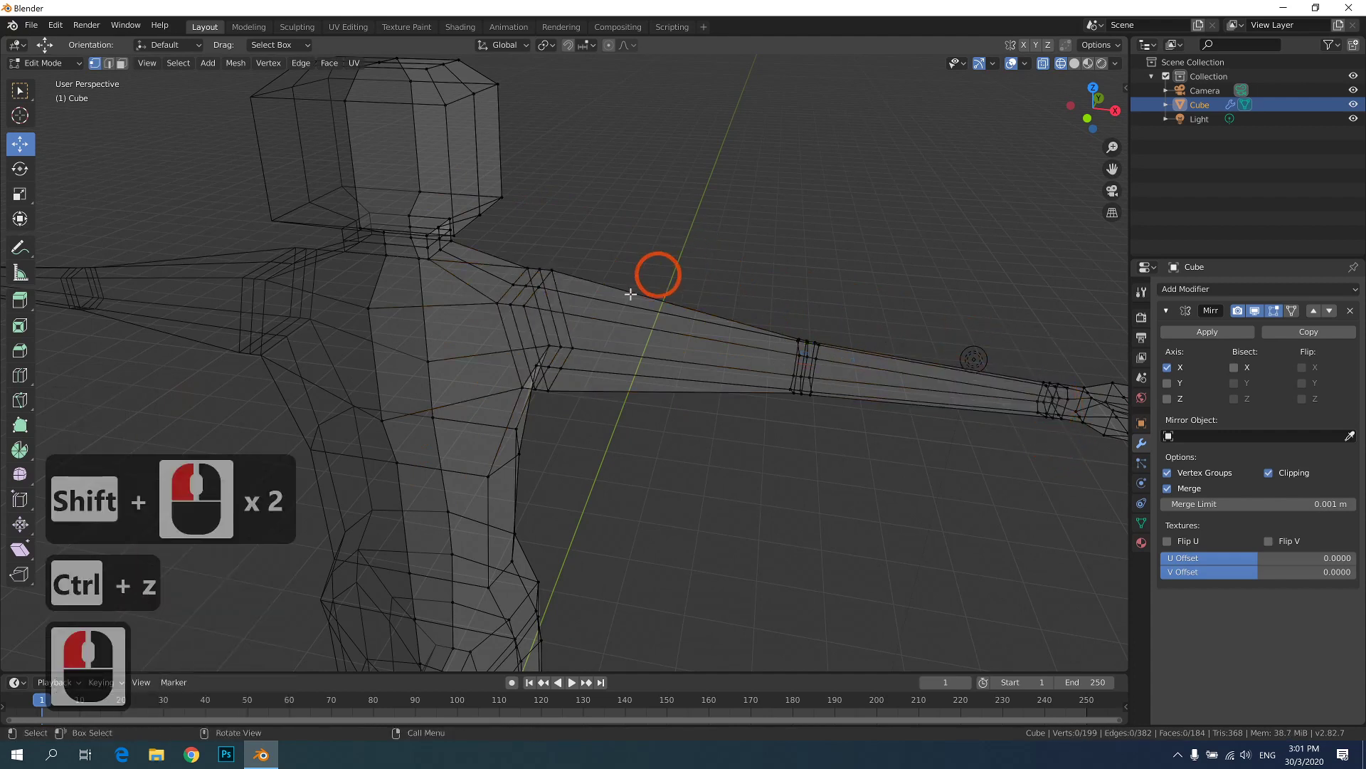
- Select only the upper and lower corner vertices of the three shoulder loops, scale them to about 0.81 and clear the selection
left_click(492, 307)
left_click(513, 307, "shift")
left_click(533, 311, "shift")
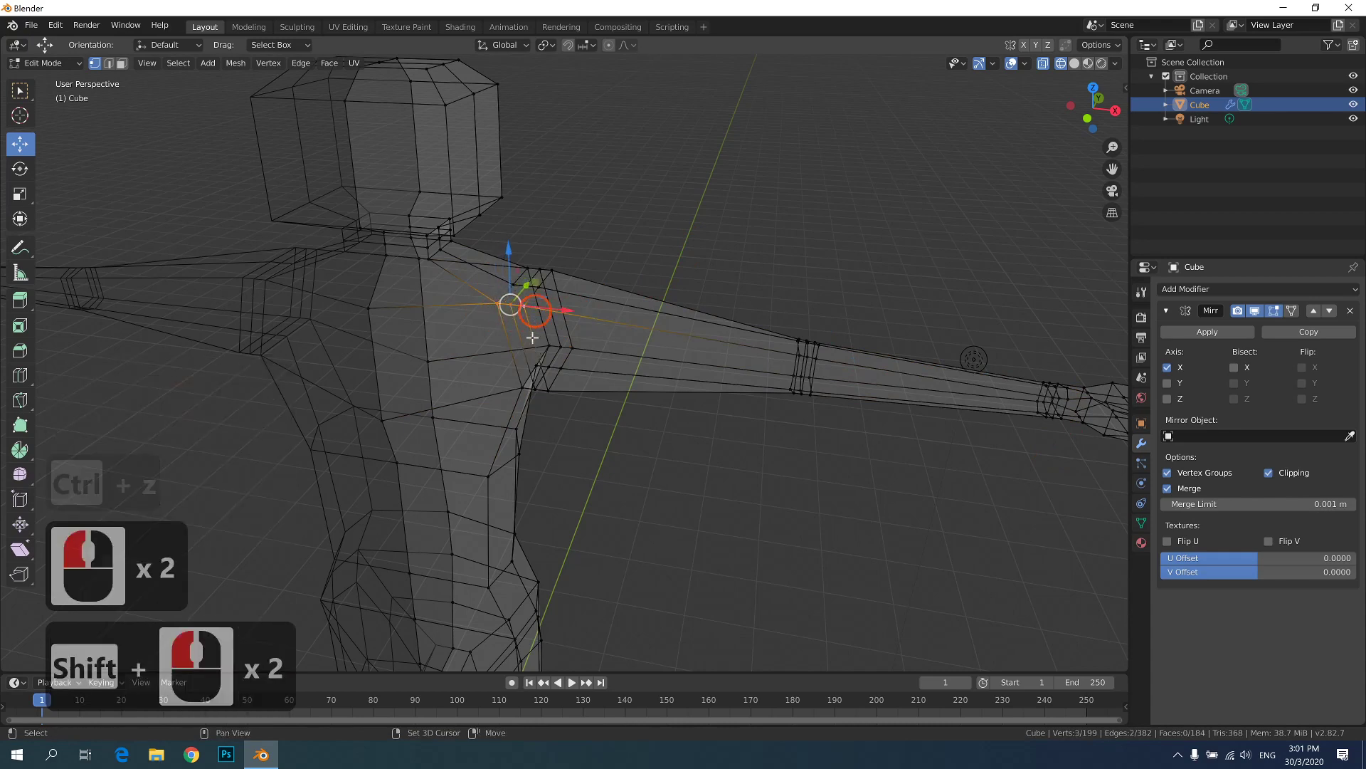
left_click(548, 390, "shift")
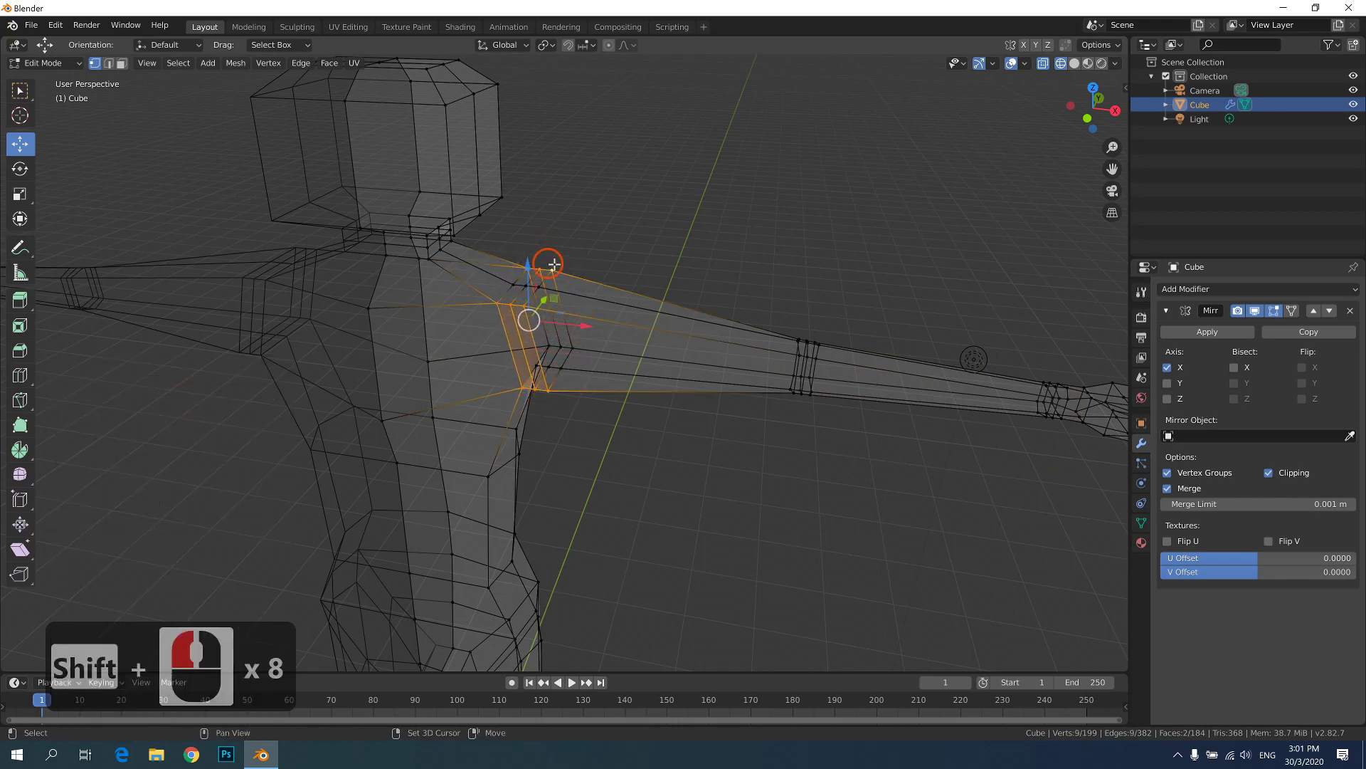
scroll(629, 364, "up", 5)
left_click(554, 321, "shift")
left_click(527, 320, "shift")
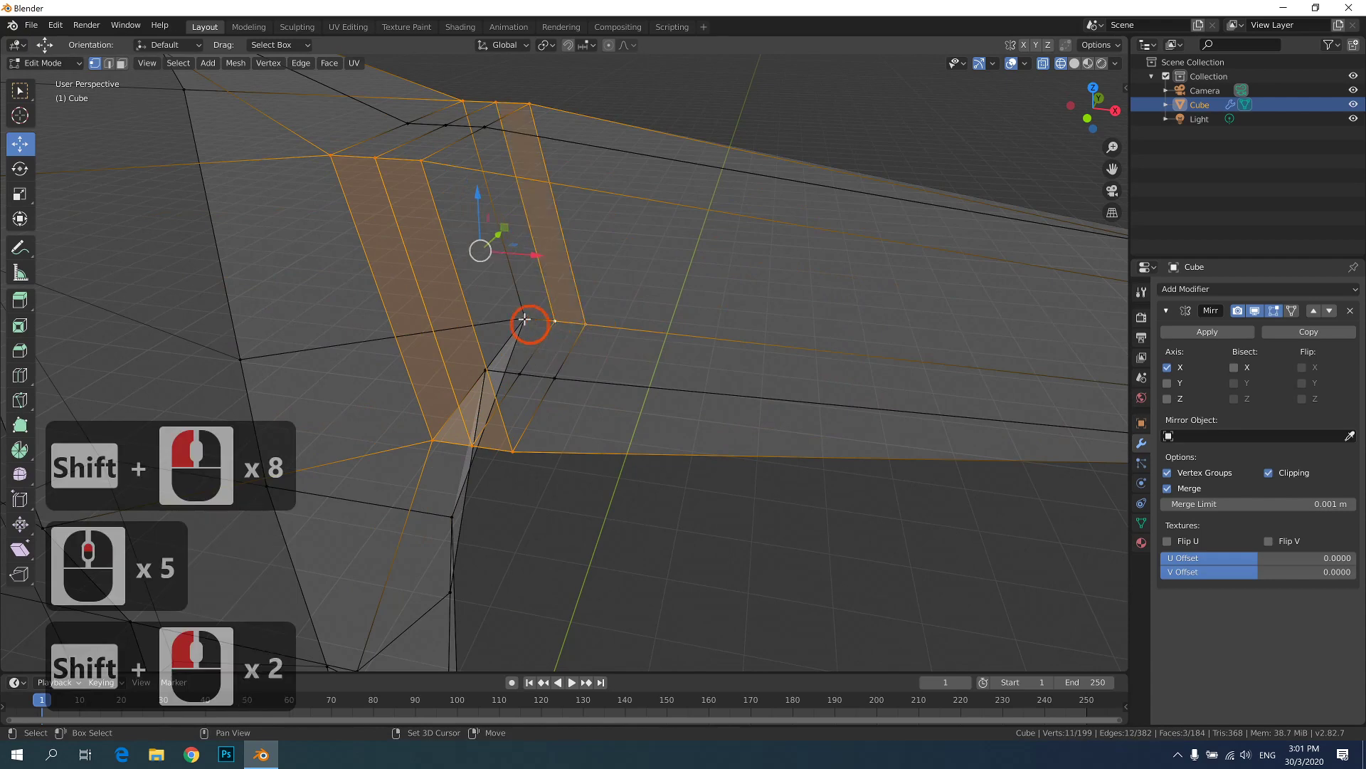
left_click(548, 330, "shift")
scroll(595, 335, "down", 4)
key("s")
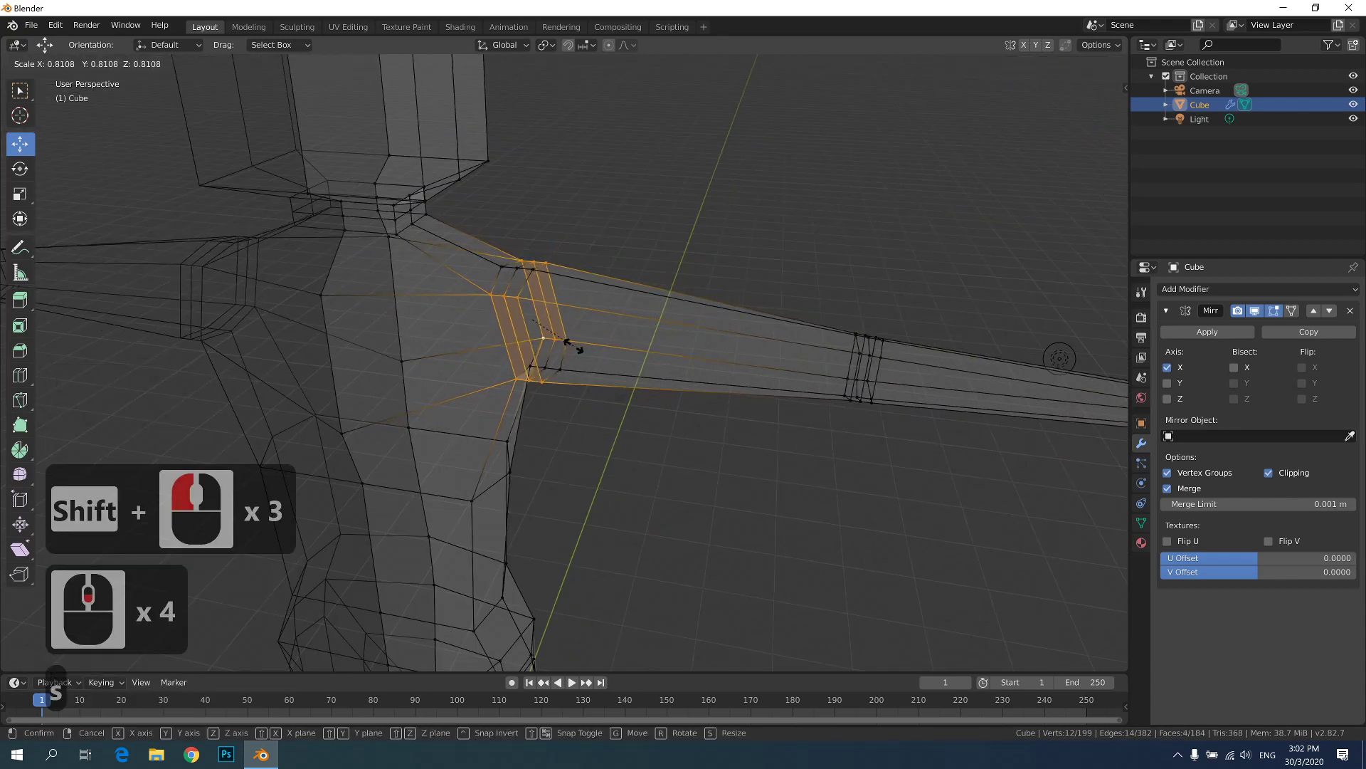
left_click(567, 345)
scroll(642, 493, "down", 2)
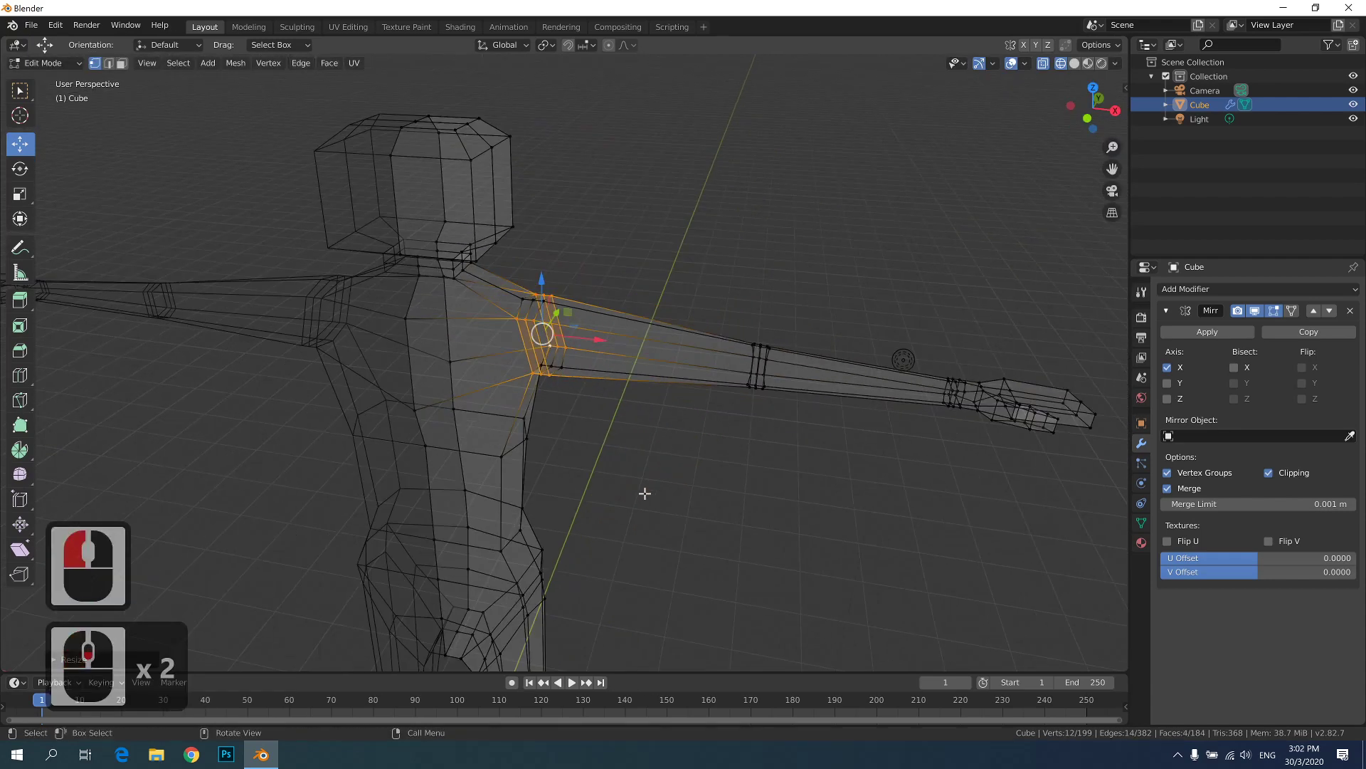
left_click(644, 493)
- In the right orthographic view, move the head's upper front vertices slightly back along Y
middle_click_drag(644, 493, 662, 477)
scroll(639, 456, "down", 1)
scroll(640, 455, "up", 2)
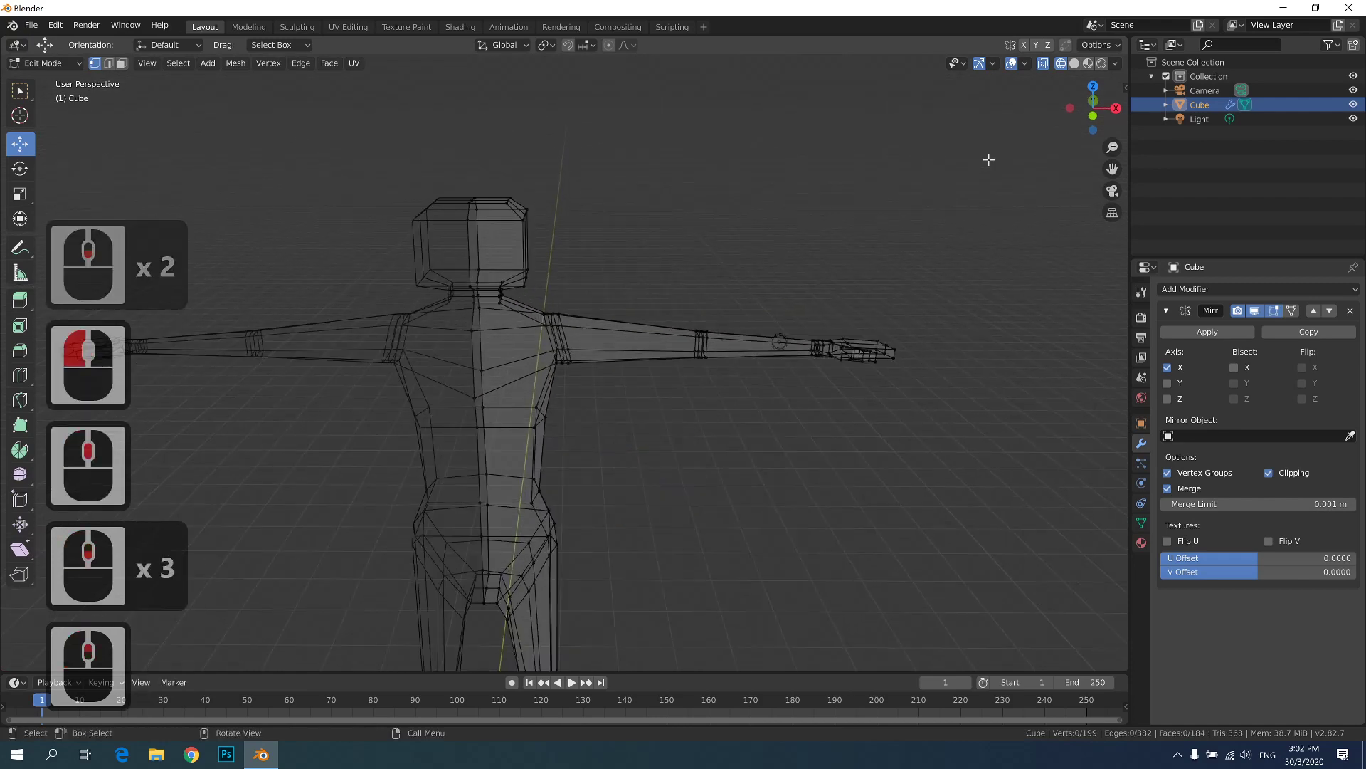
middle_click_drag(985, 156, 517, 250)
left_click(499, 195)
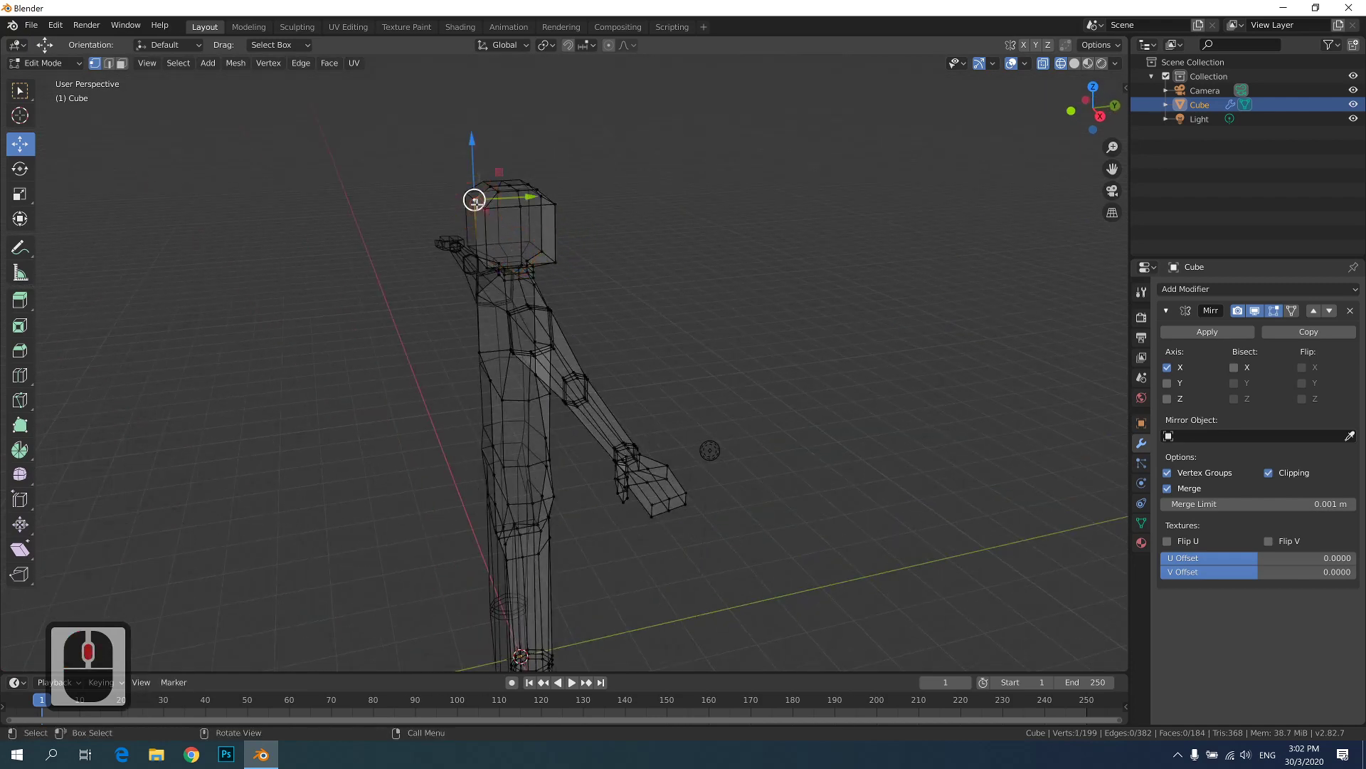
left_click(1100, 116)
scroll(604, 247, "up", 3)
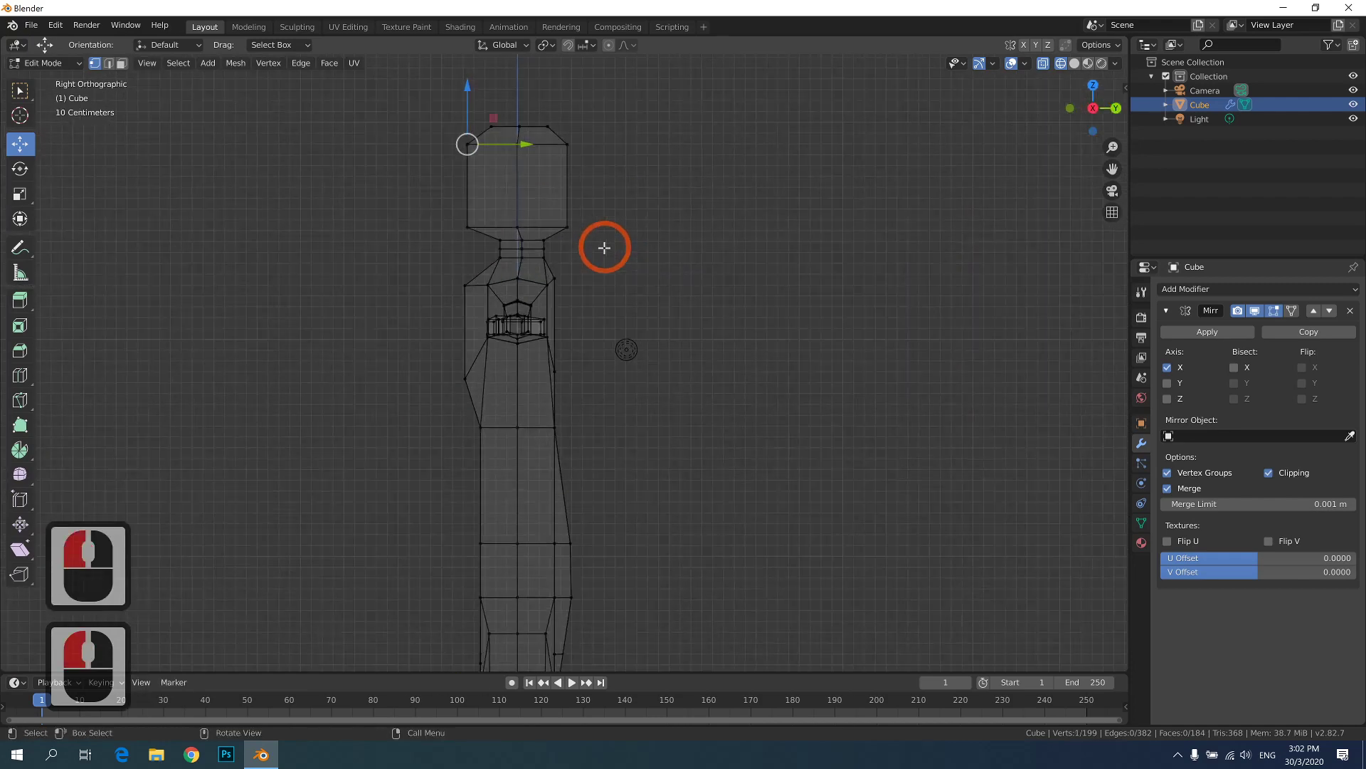
middle_click_drag(562, 229, 614, 349, "shift")
left_click_drag(413, 211, 587, 233)
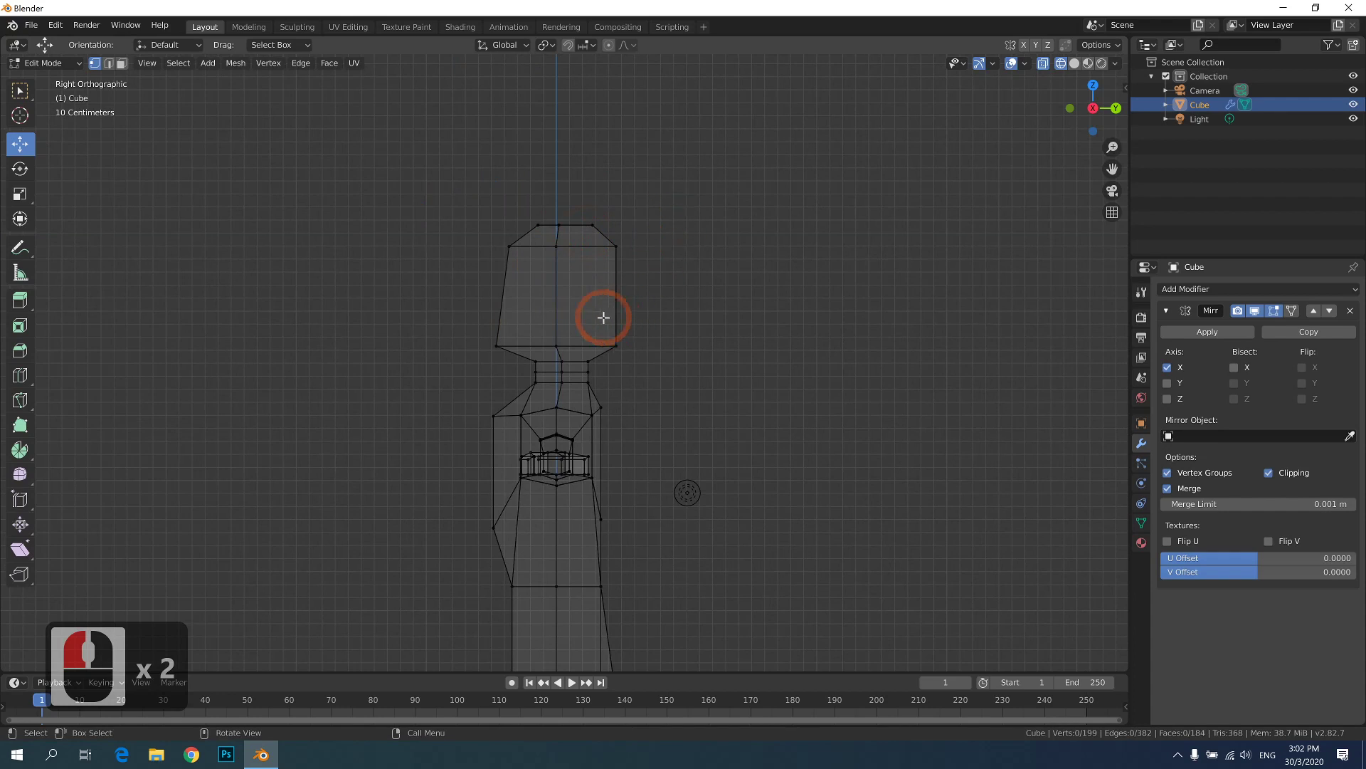
- Add a horizontal loop cut around the head, slid slightly below the middle of its side faces
key("ctrl+r")
left_click(569, 315)
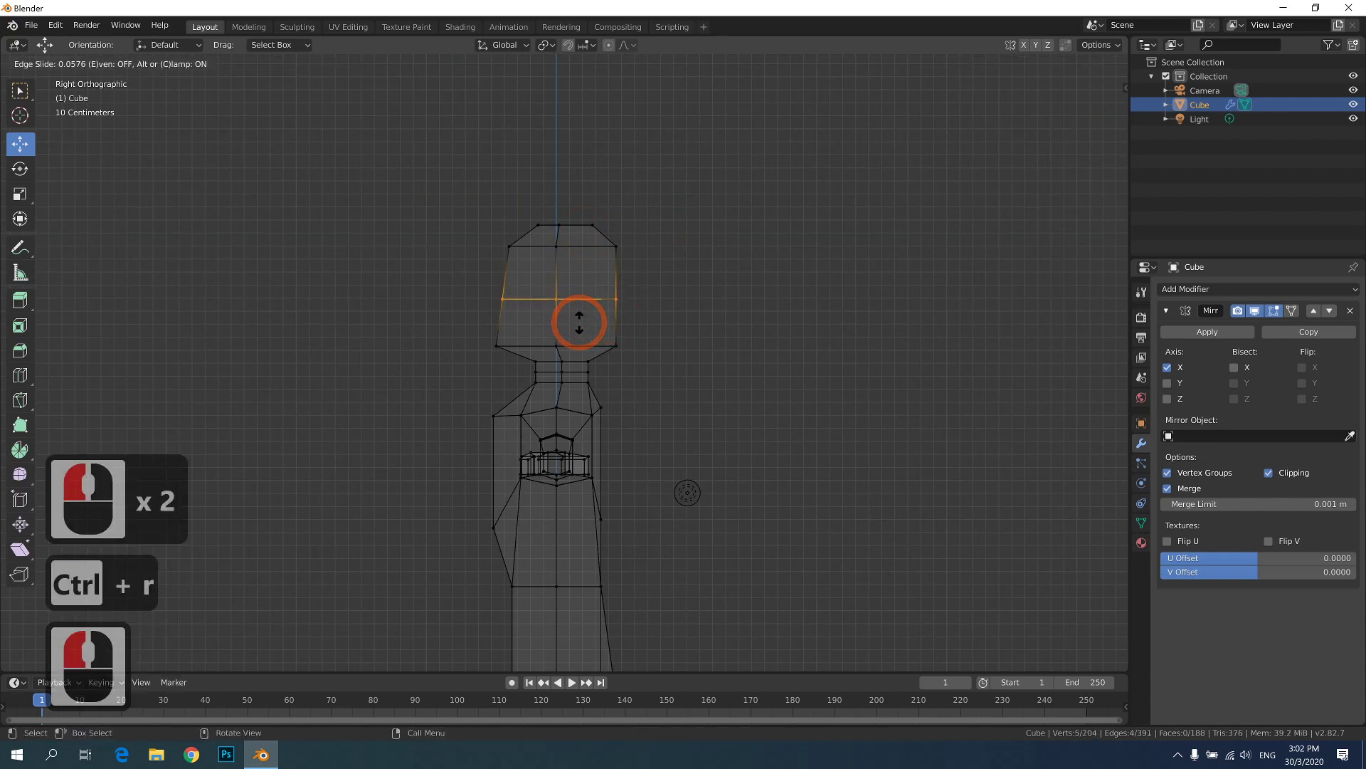
left_click(582, 330)
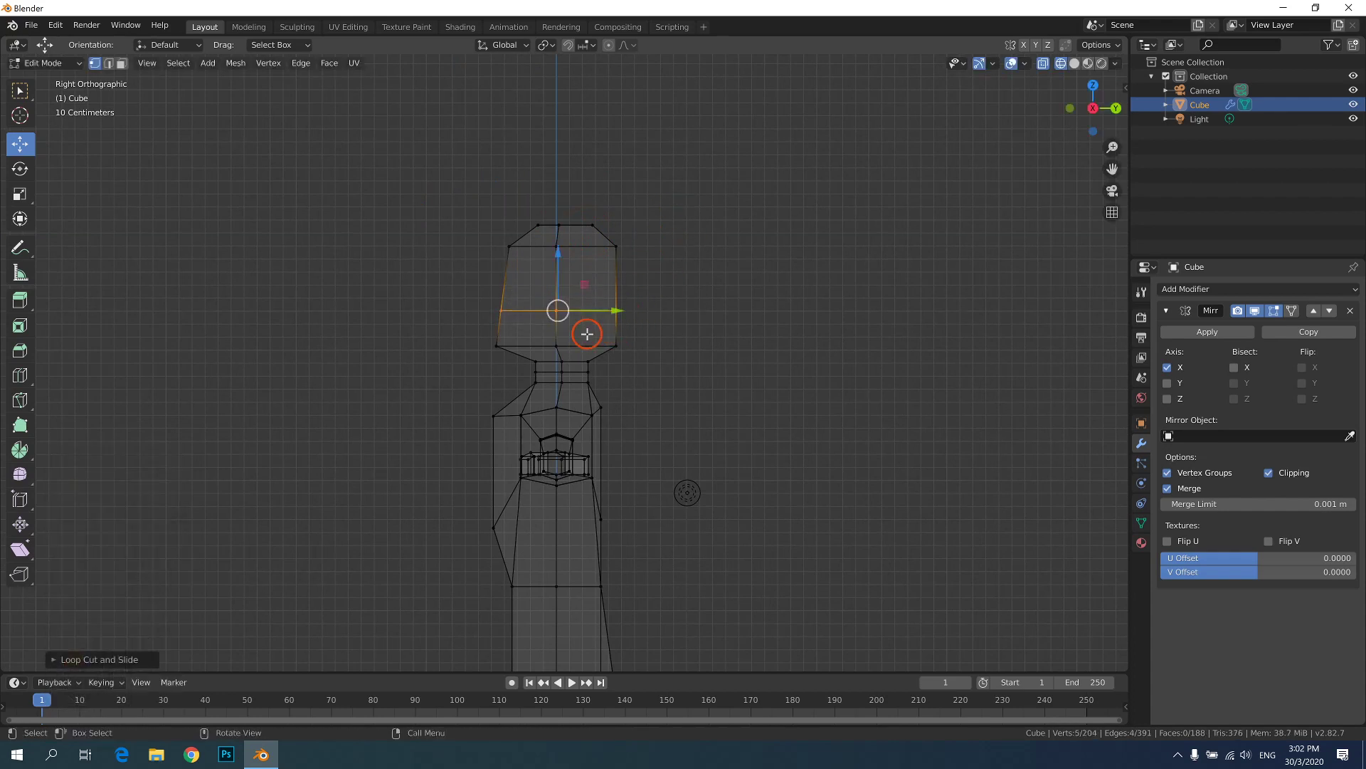
- Scale the head's new horizontal loop outward along Y and raise it slightly along Z
key("s")
left_click(627, 321)
key("s")
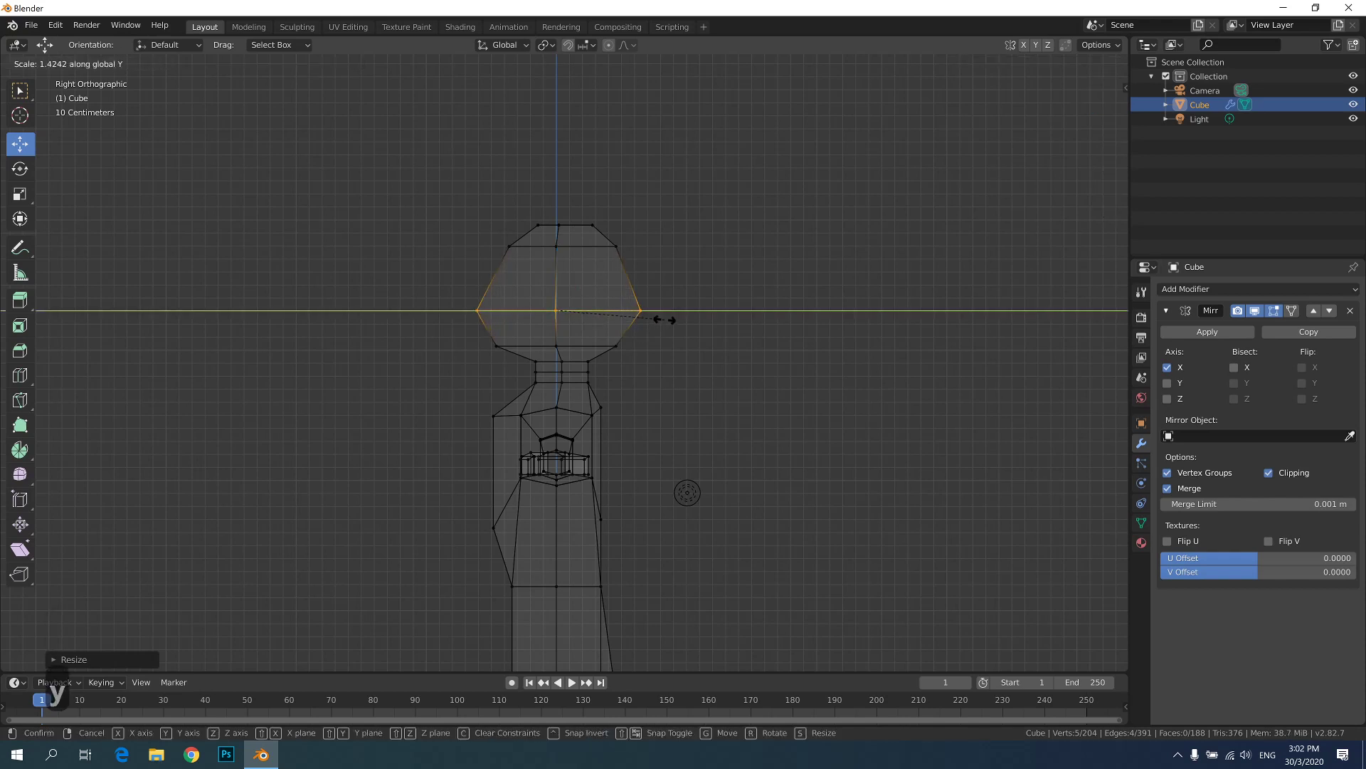
left_click(626, 315)
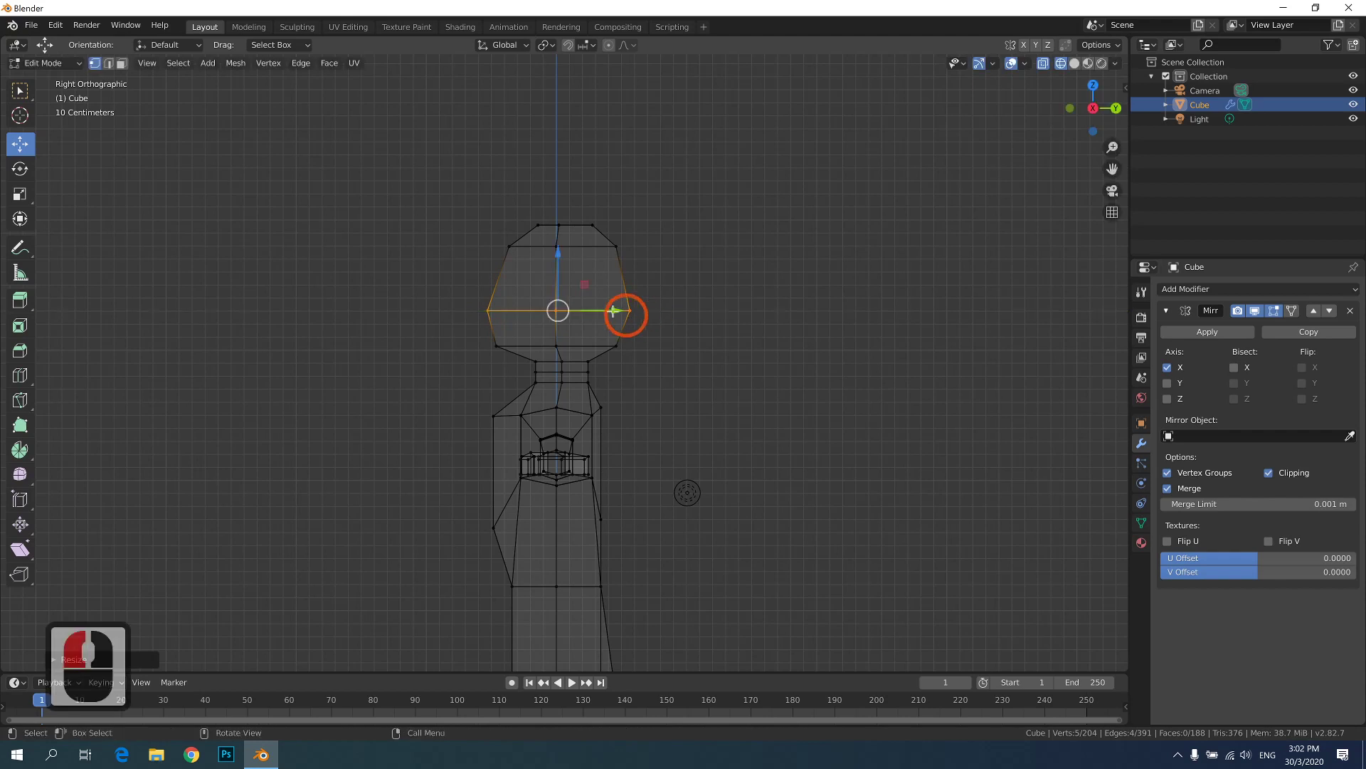
left_click_drag(558, 271, 561, 263)
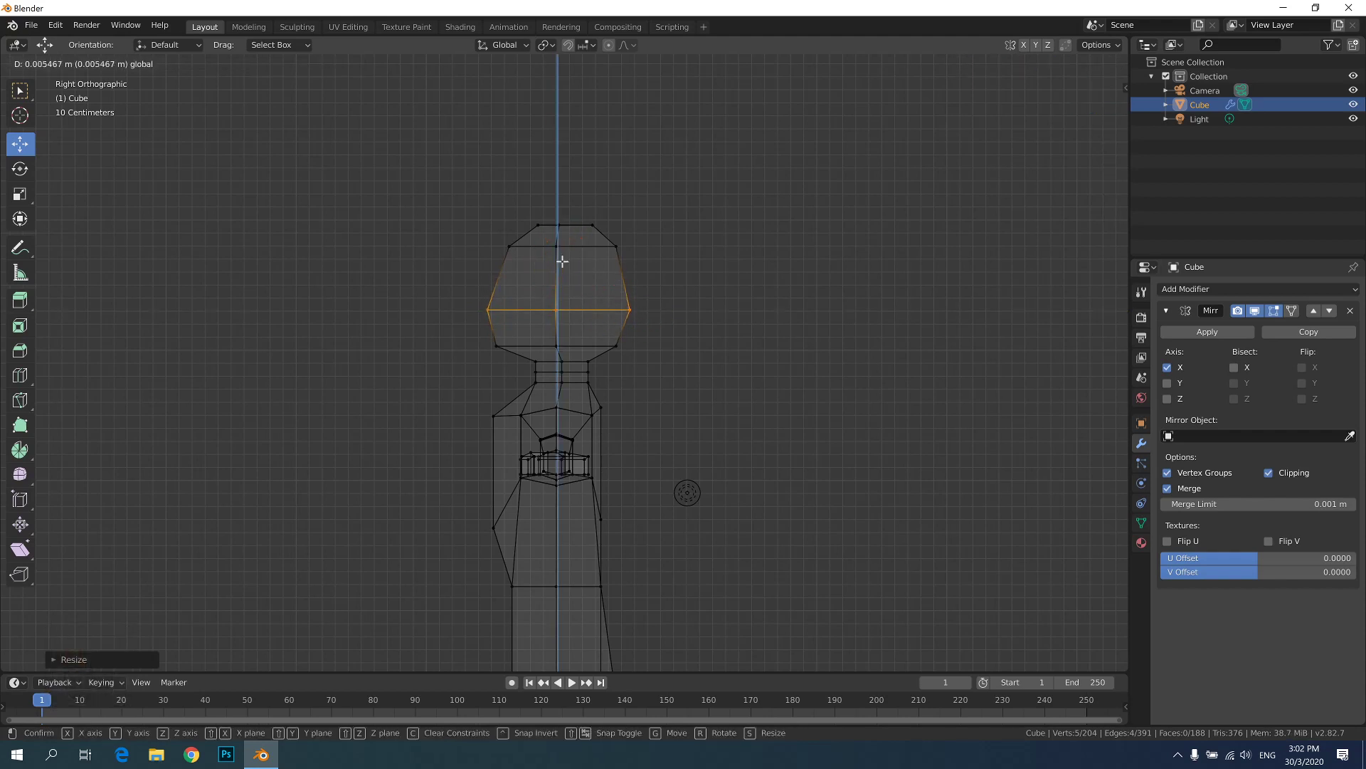
- Move the head's lower front vertices slightly back along Y and check the head's shape in perspective
left_click_drag(460, 320, 553, 344)
left_click(500, 308)
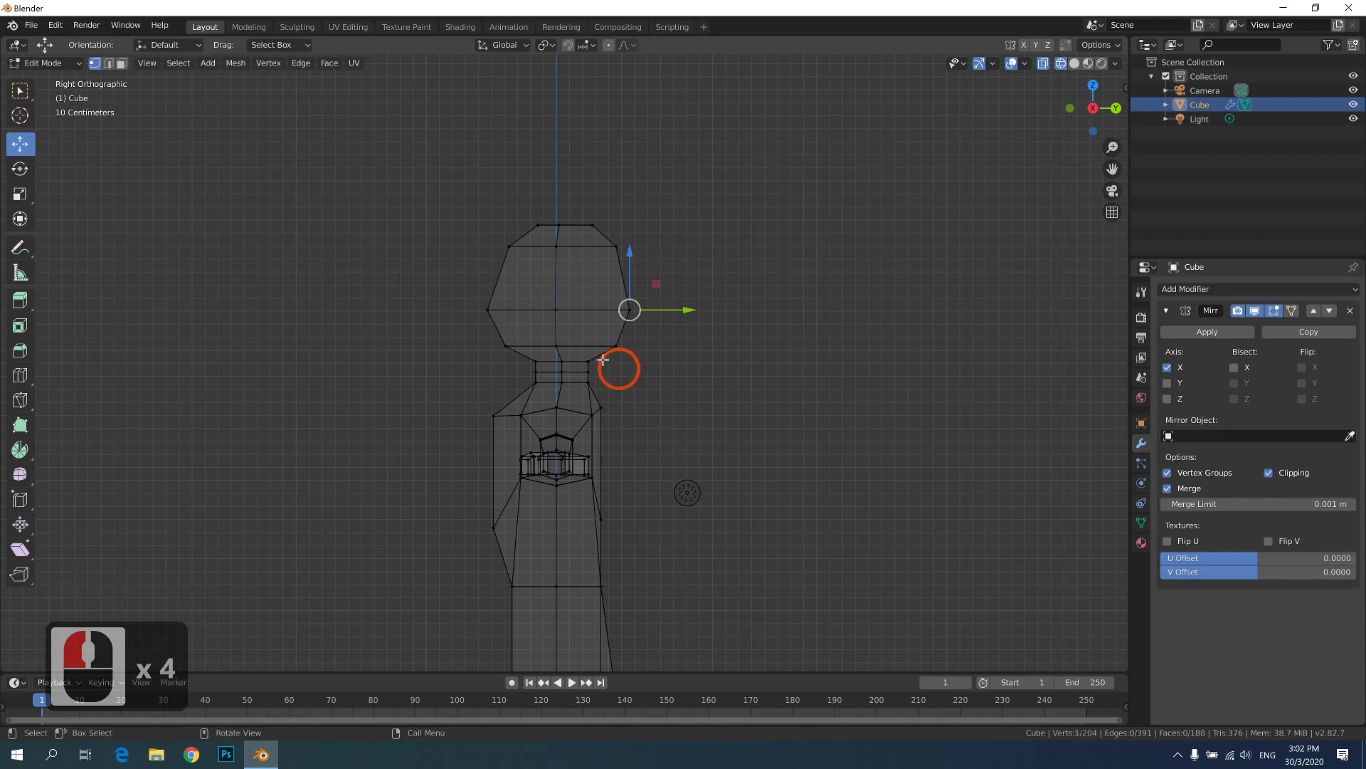
middle_click_drag(642, 343, 629, 397)
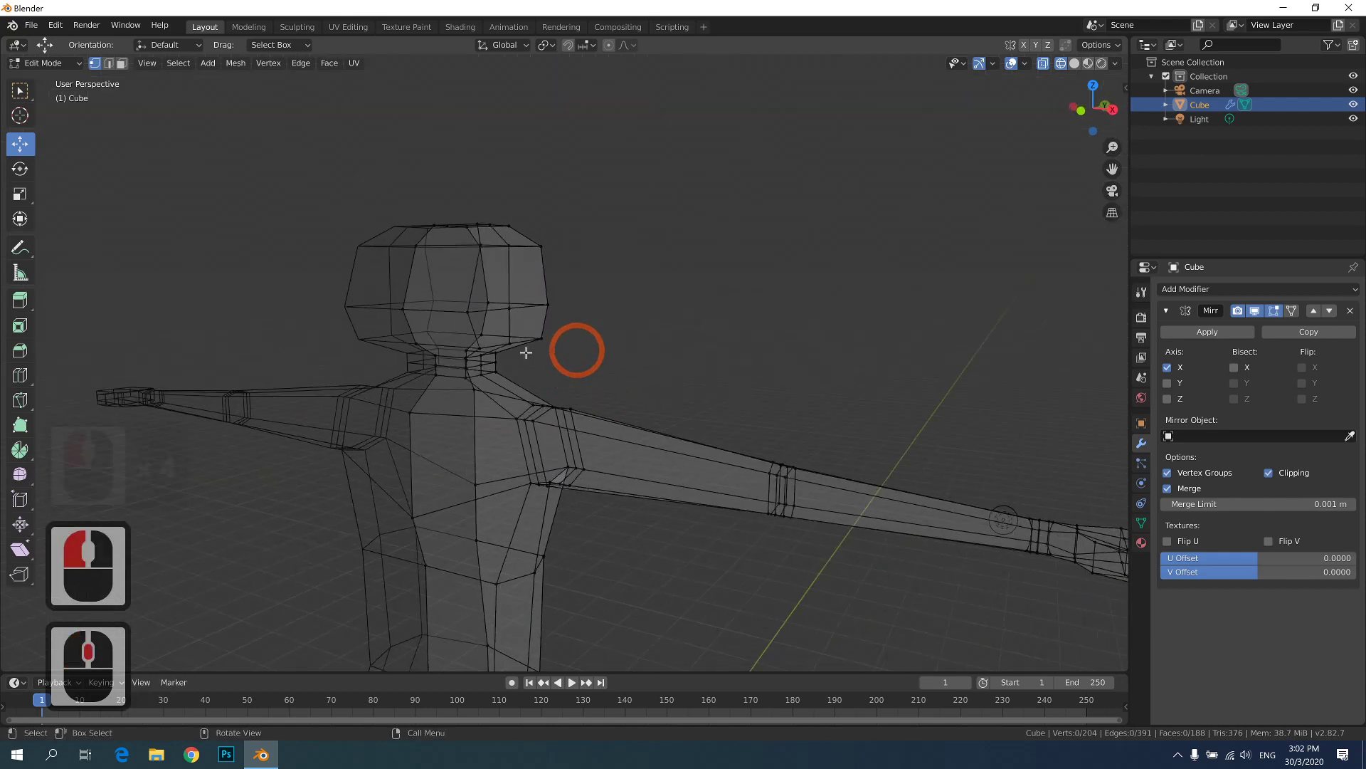
- Select the six outer side vertices at the head's front and back corners and move them slightly inward along X
middle_click_drag(525, 351, 672, 343)
middle_click(671, 342)
left_click(537, 339)
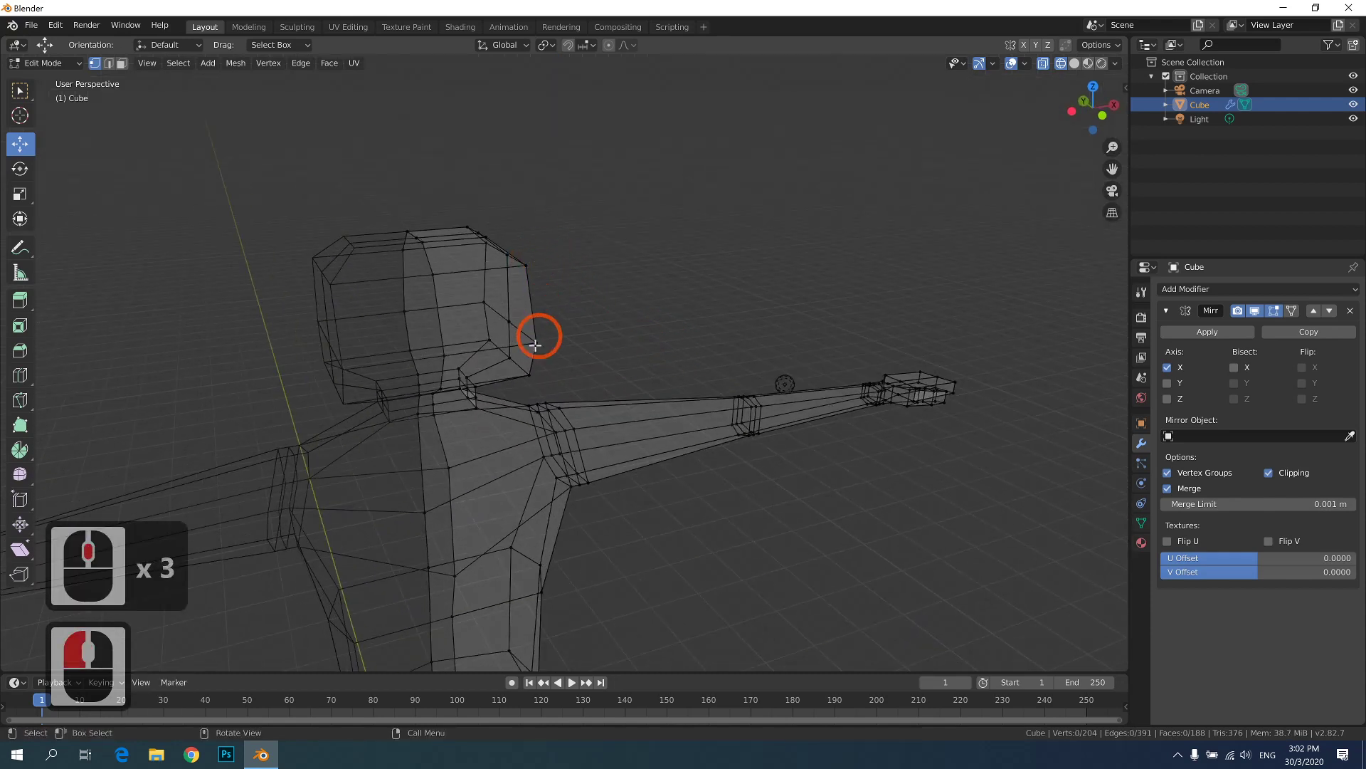
left_click(529, 269)
left_click(518, 322, "shift")
left_click(552, 273)
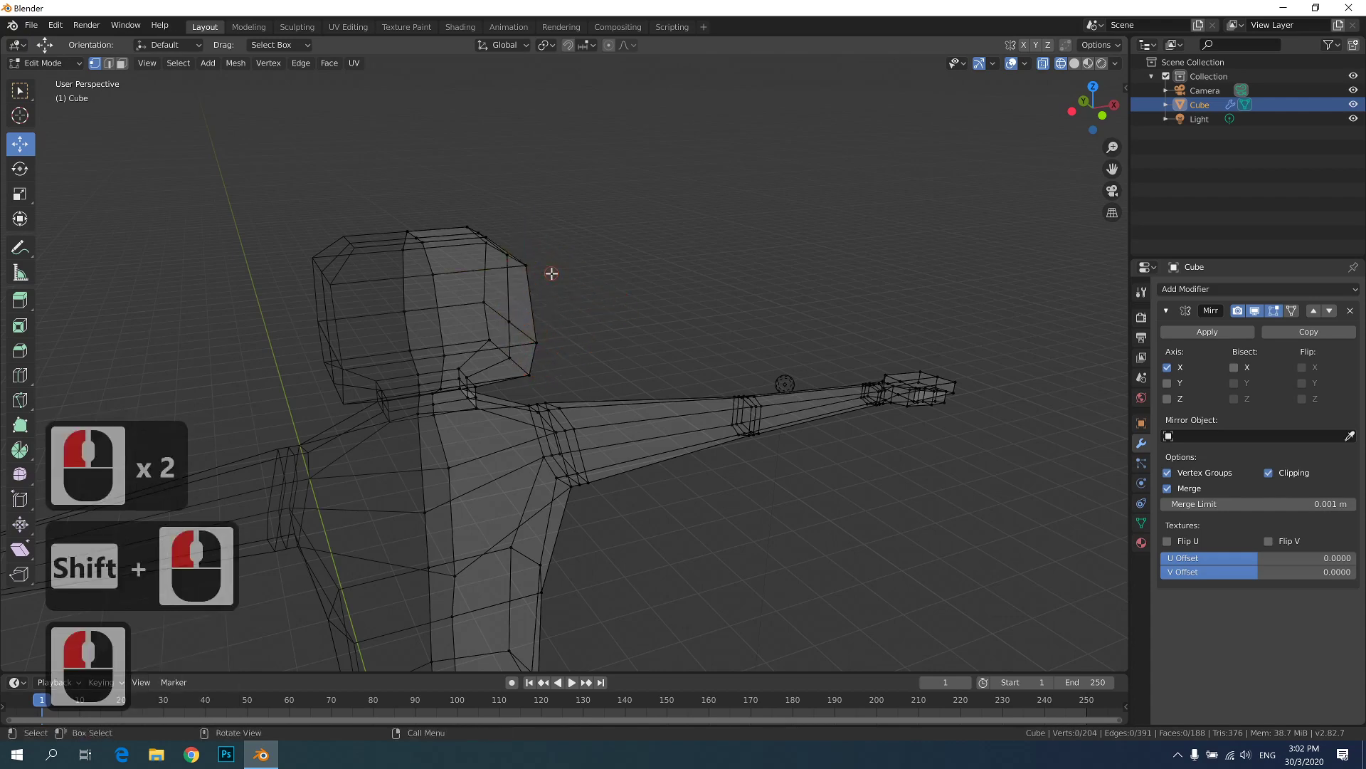
left_click(544, 372, "shift")
left_click(609, 326, "shift")
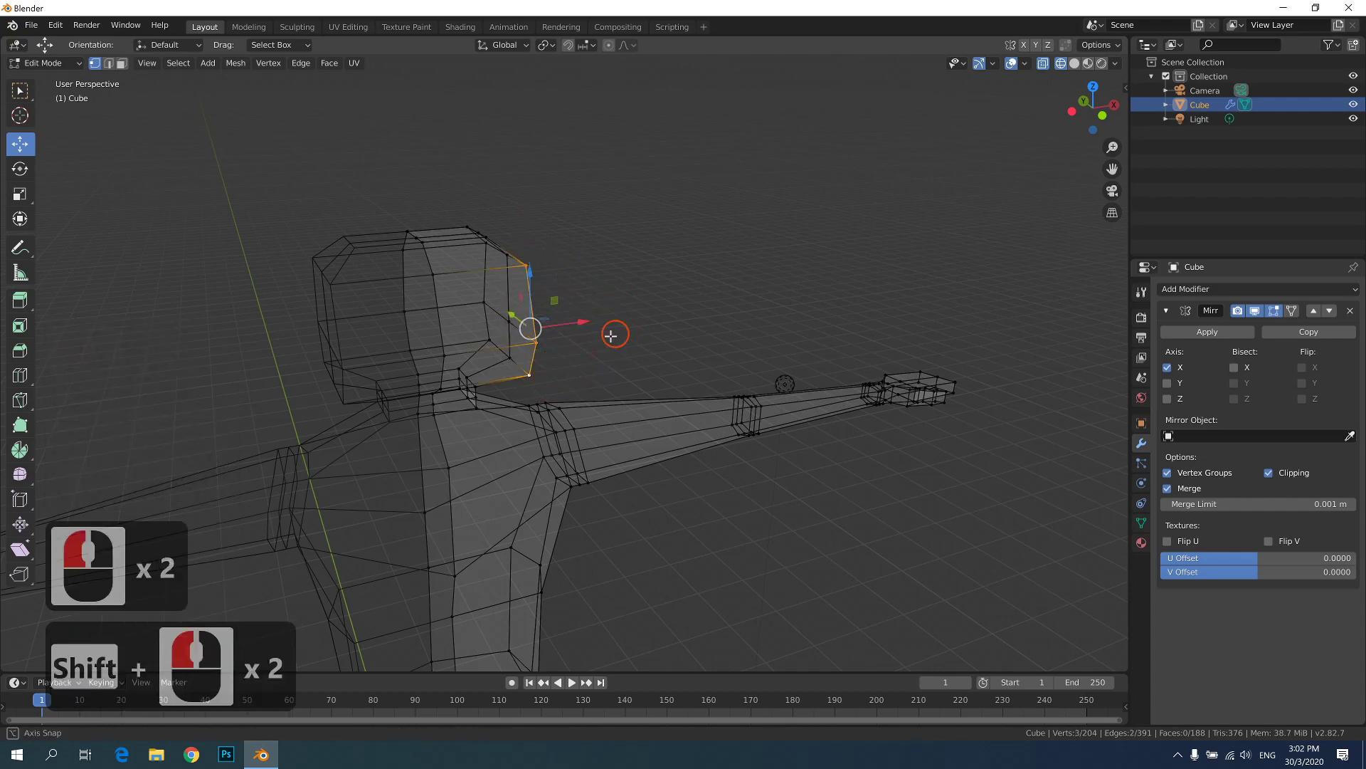
middle_click_drag(516, 335, 554, 267)
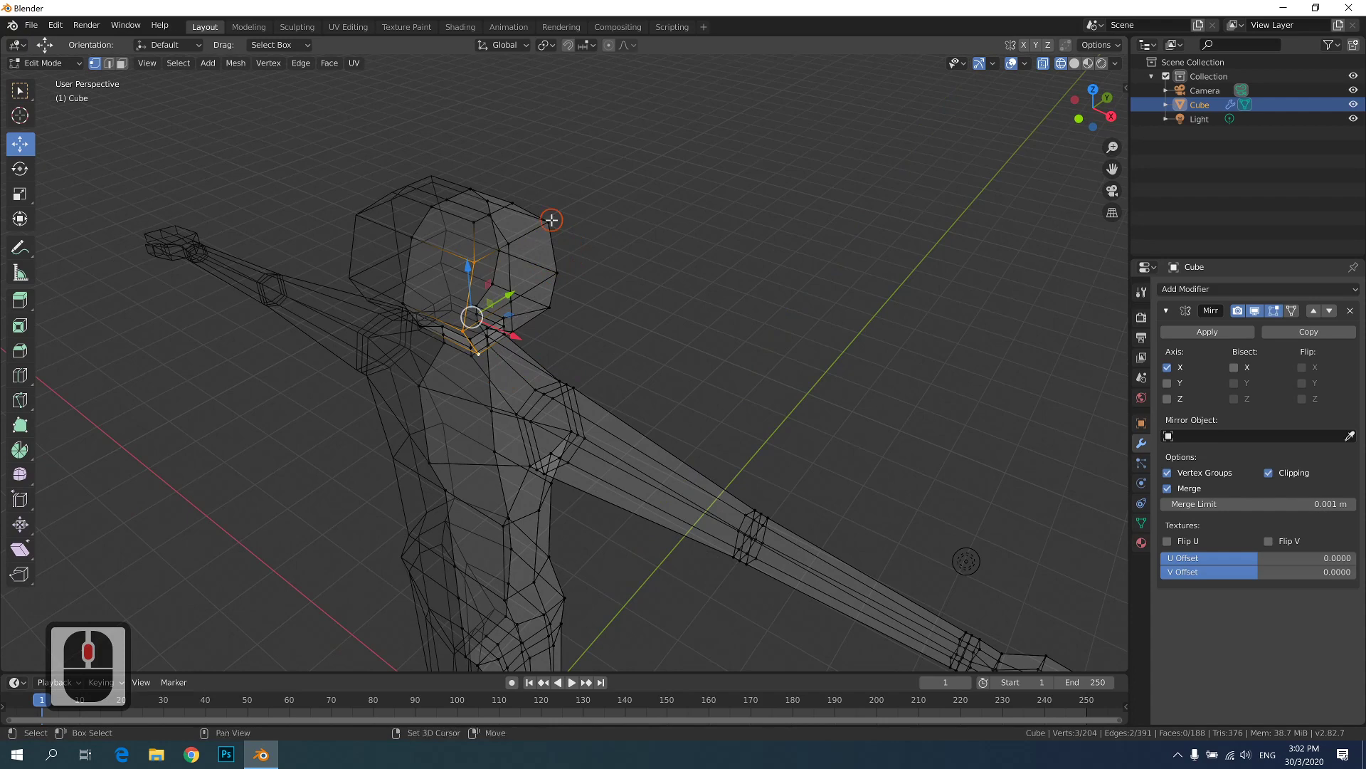
left_click(552, 220, "shift")
left_click(564, 262, "shift")
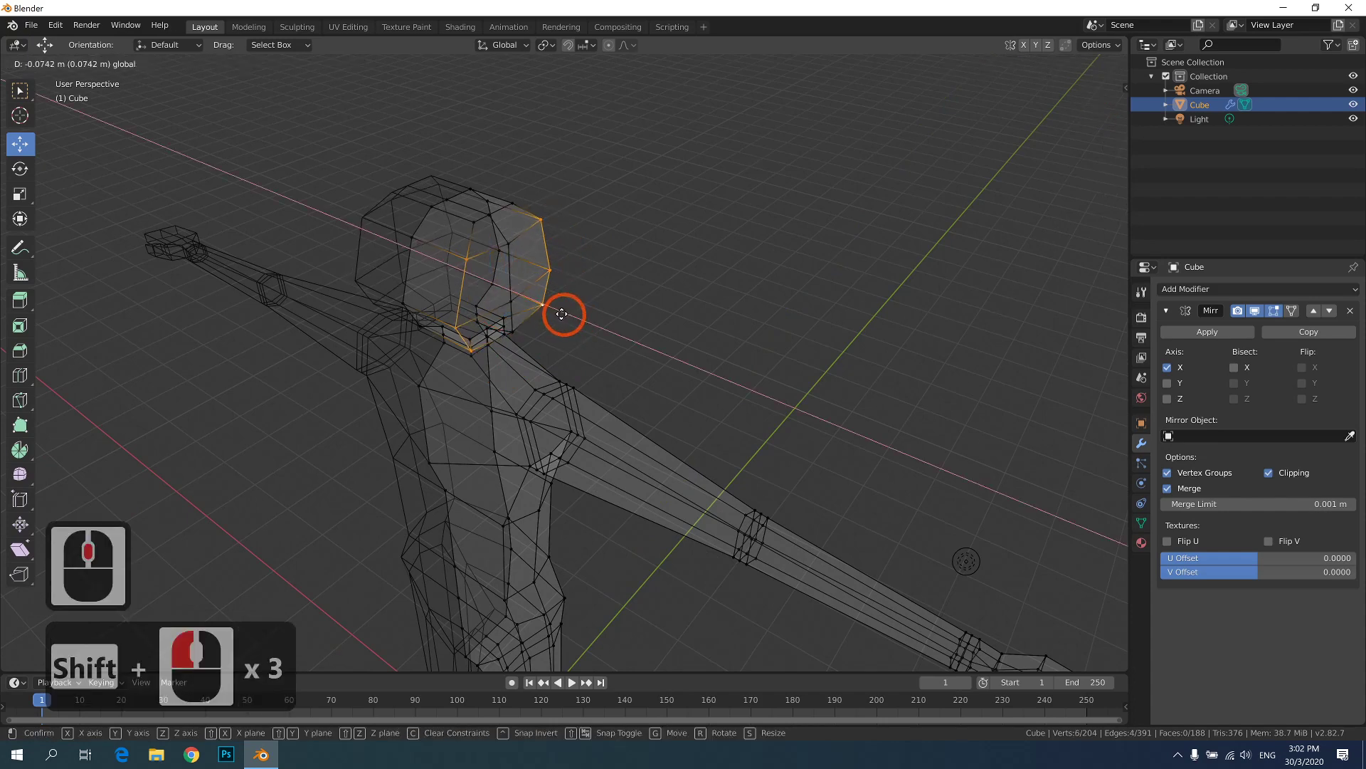
middle_click_drag(553, 314, 600, 282)
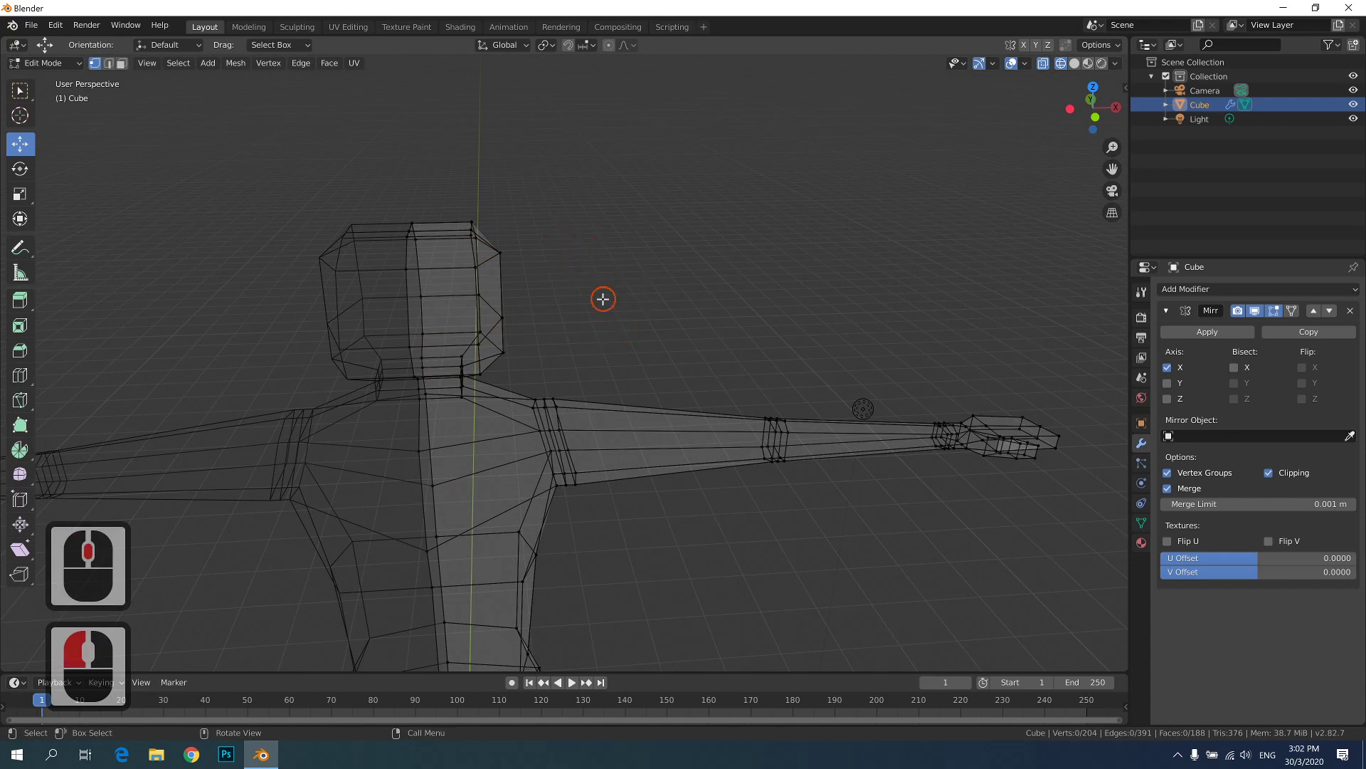
- Move the middle vertices on the side of the head slightly outward along X
left_click(524, 324)
left_click(578, 324)
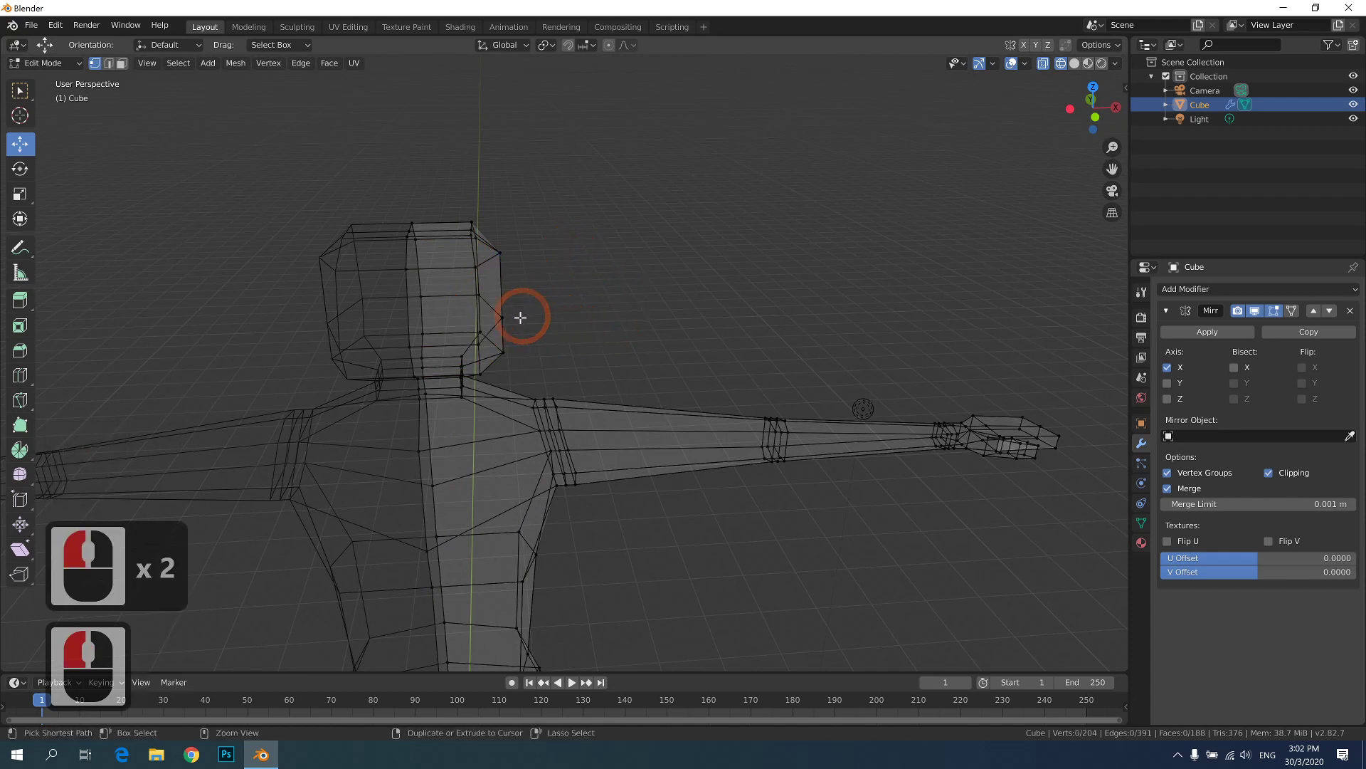
key("ctrl+z")
left_click_drag(543, 317, 561, 322)
left_click(657, 395)
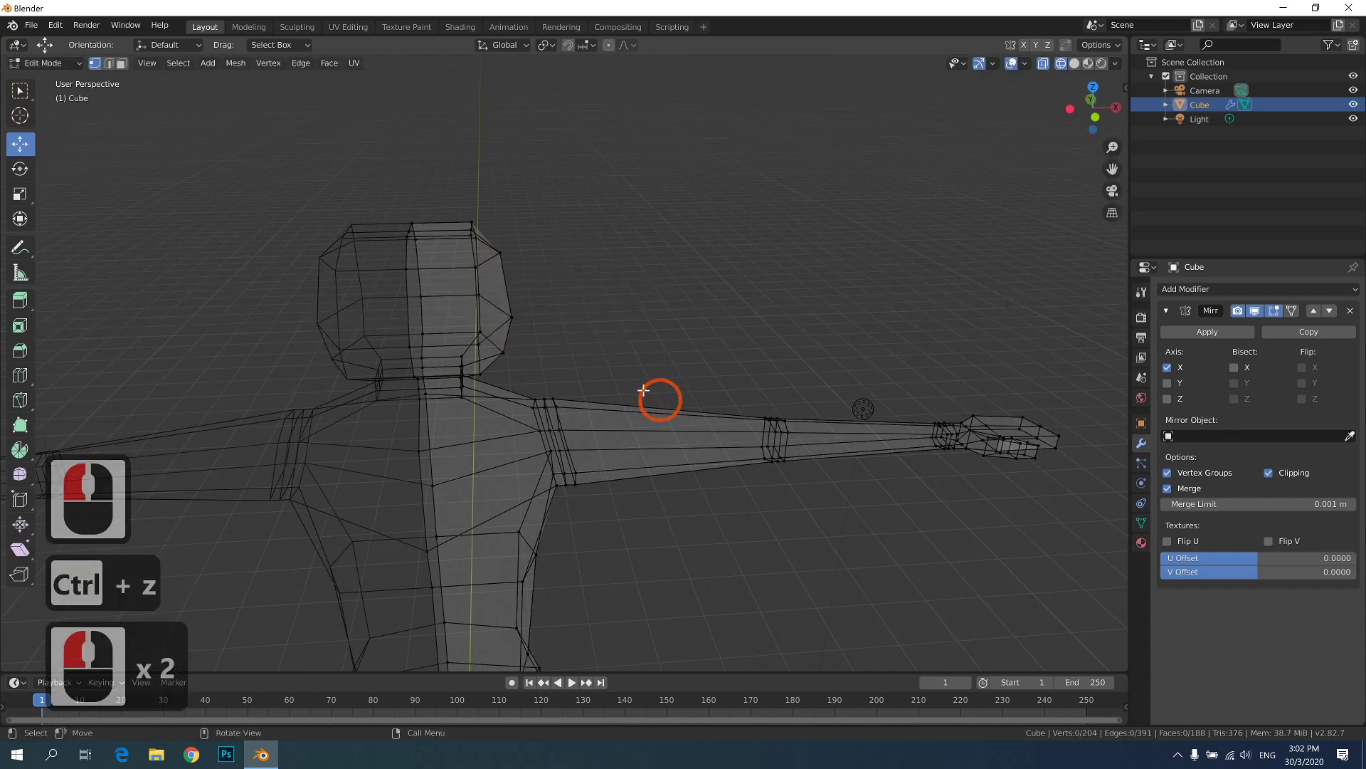
- Display the model in solid shading and examine the shape of the whole character
left_click(663, 317)
scroll(664, 318, "down", 2)
left_click(1073, 64)
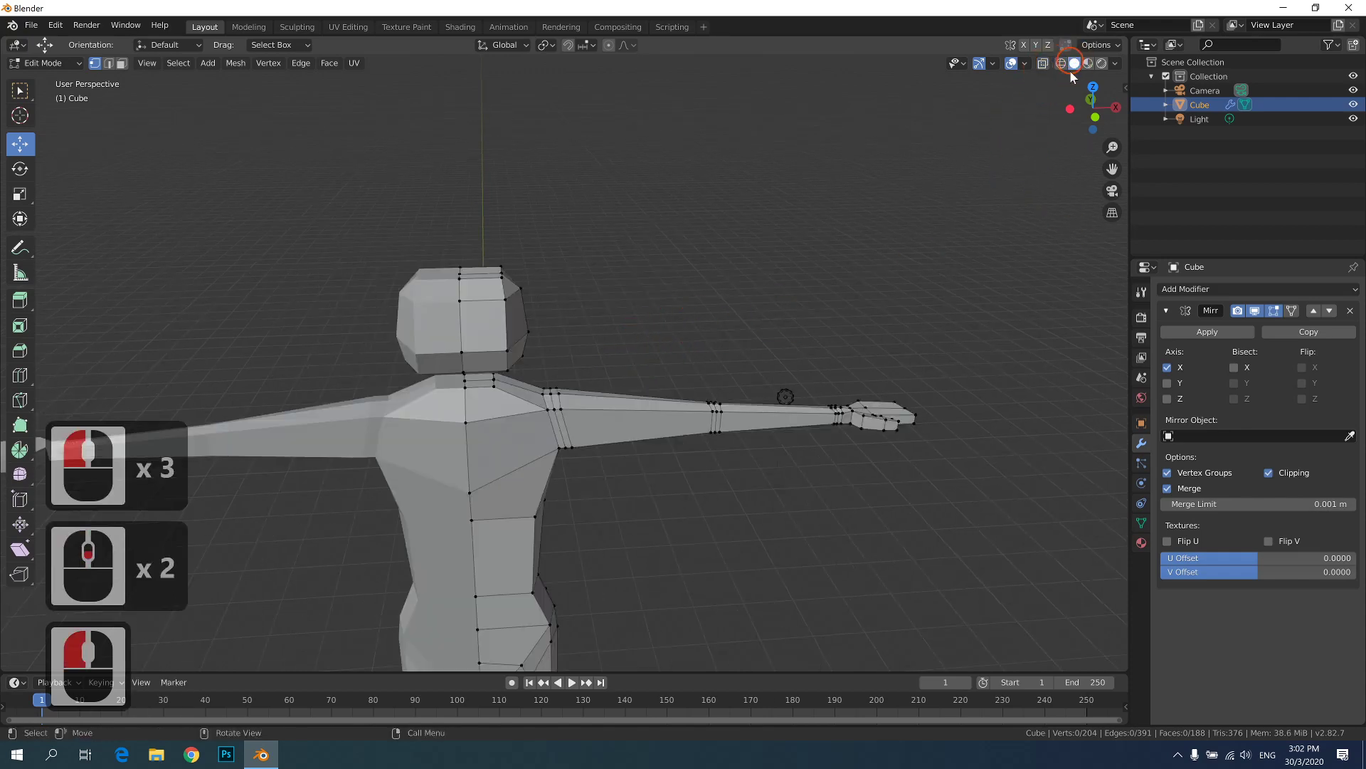
left_click(762, 287)
scroll(684, 313, "down", 4)
mouse_move(662, 322)
middle_mouse_down()
mouse_move(639, 327)
mouse_move(583, 296)
mouse_move(626, 378)
mouse_move(586, 457)
mouse_move(607, 360)
middle_mouse_up()
scroll(620, 390, "up", 2)
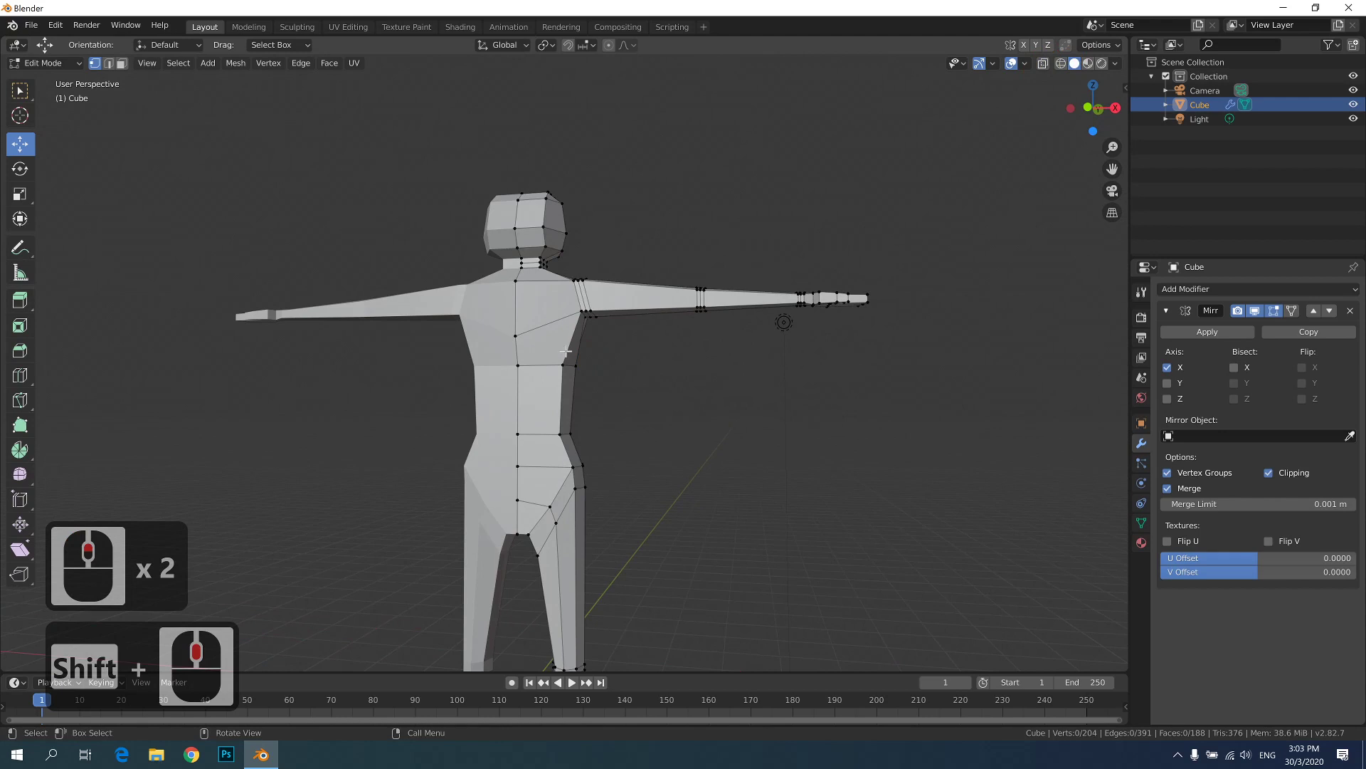
scroll(566, 351, "down", 3)
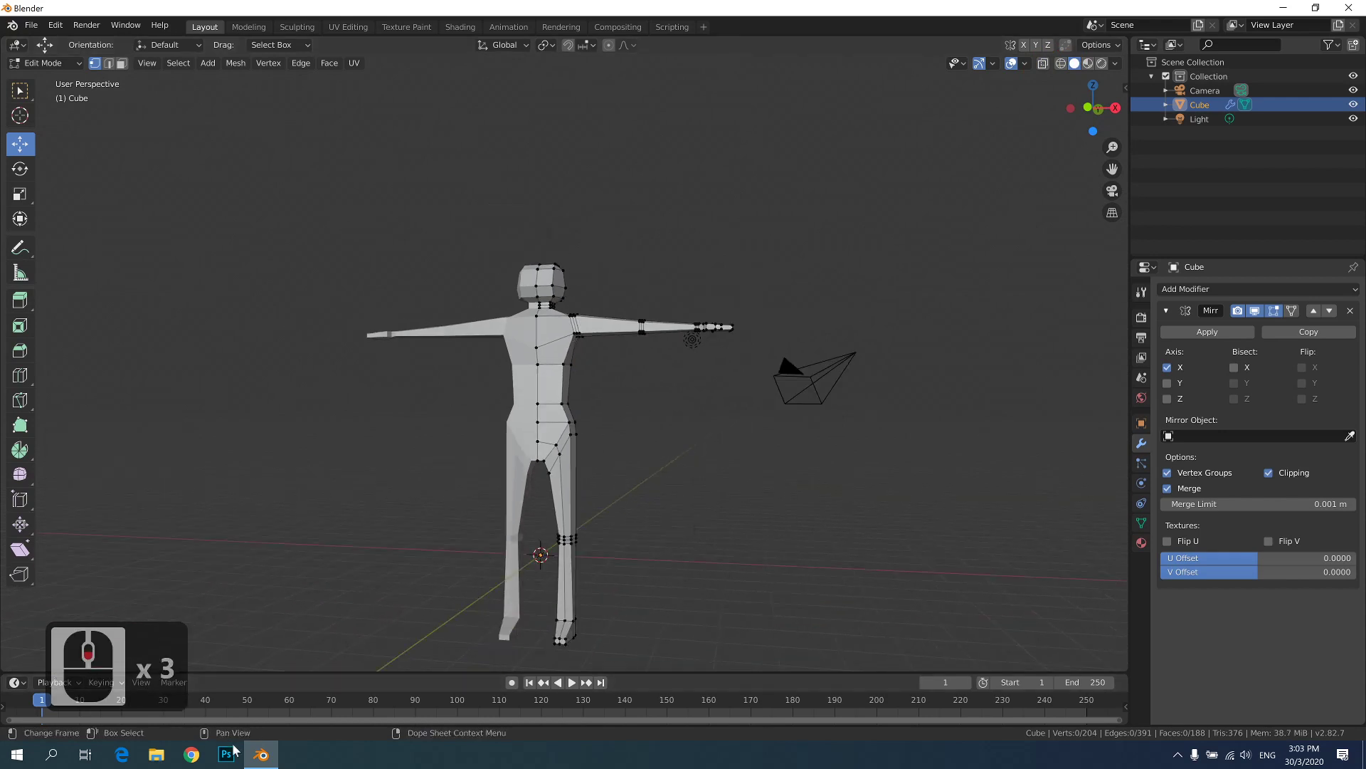
- Switch to Chrome and search Google for "game character concept art"
left_click(190, 754)
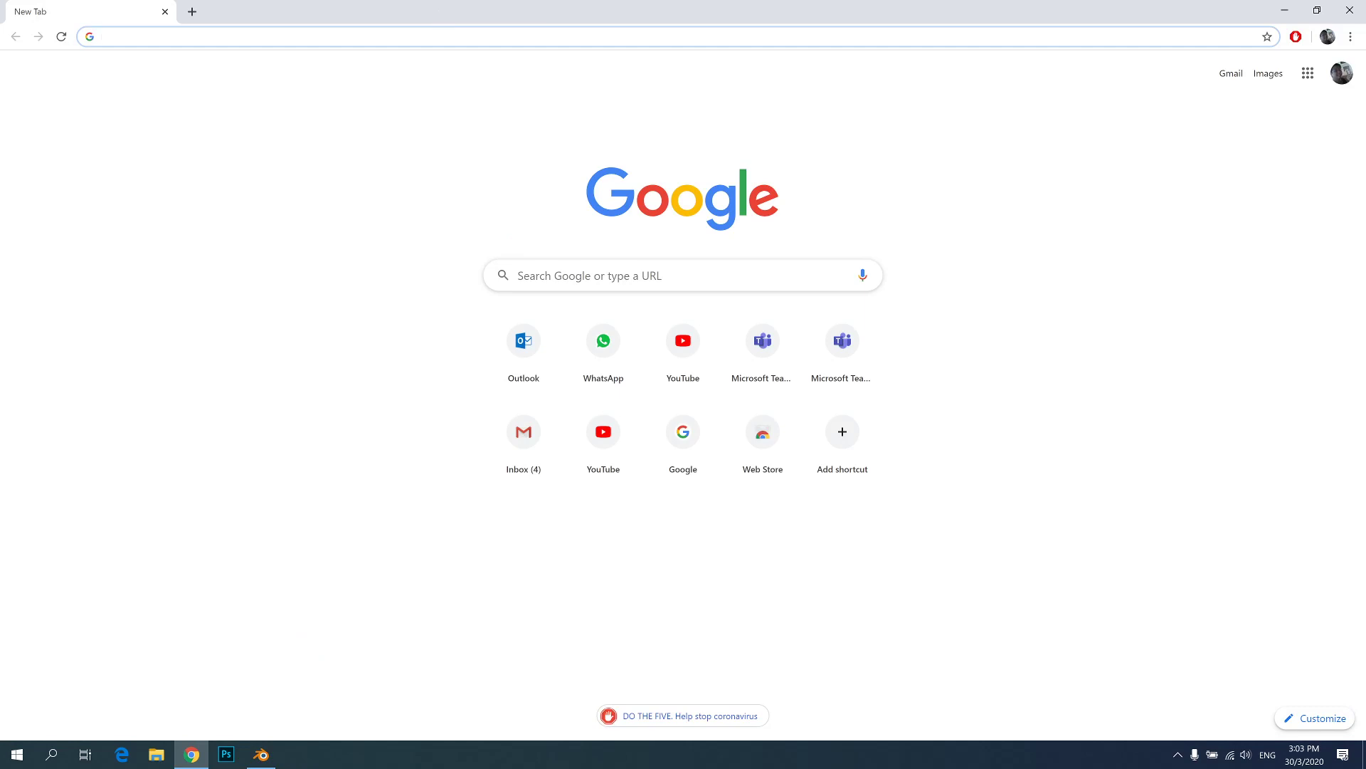
type("gae")
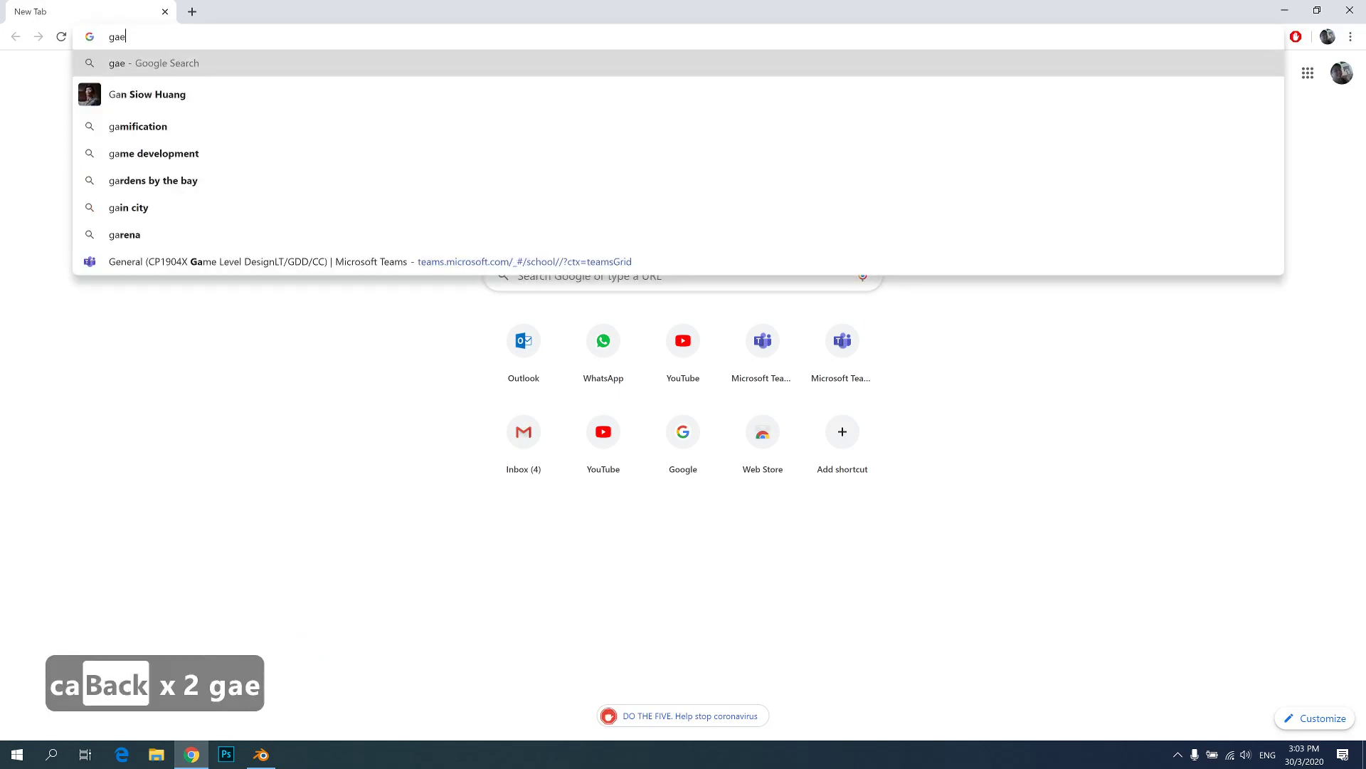
key("BackSpace")
type("me ch")
key("BackSpace")
type("ha")
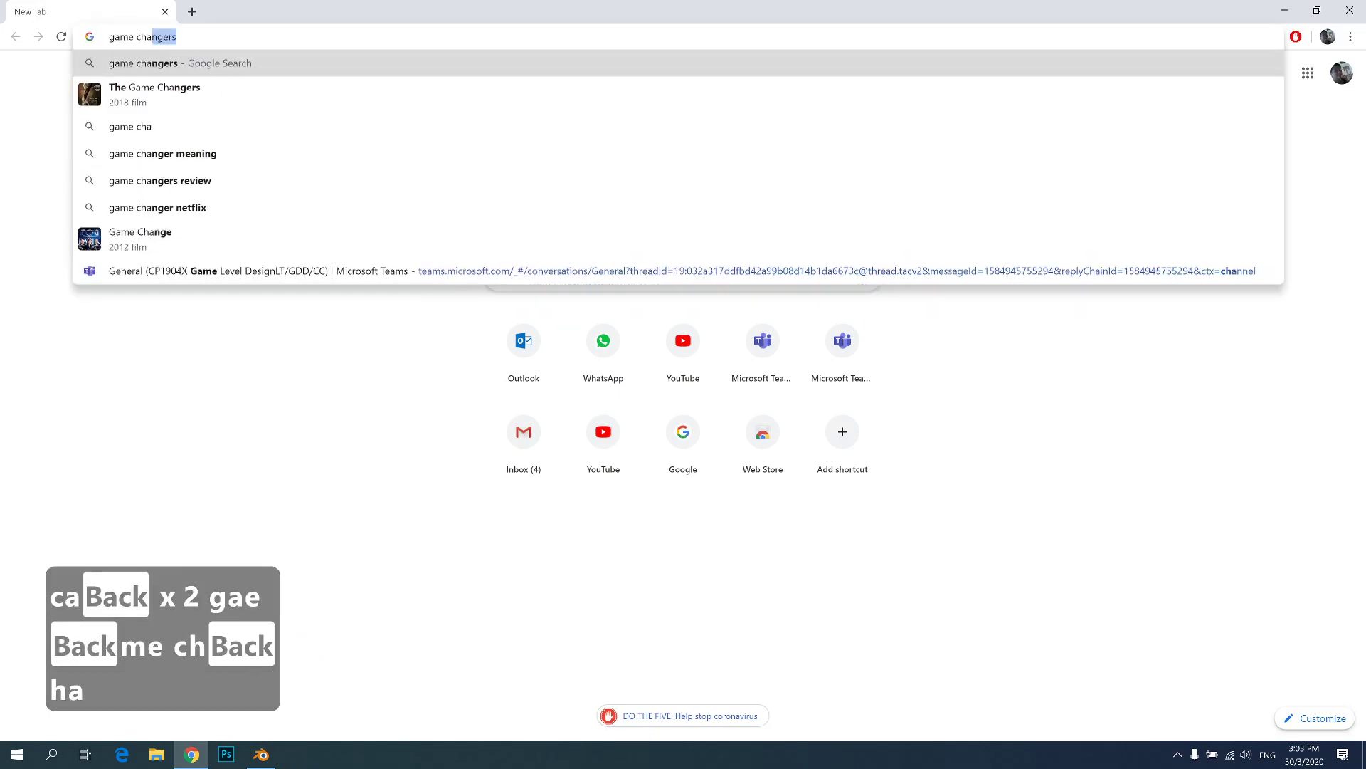
type("racter conte")
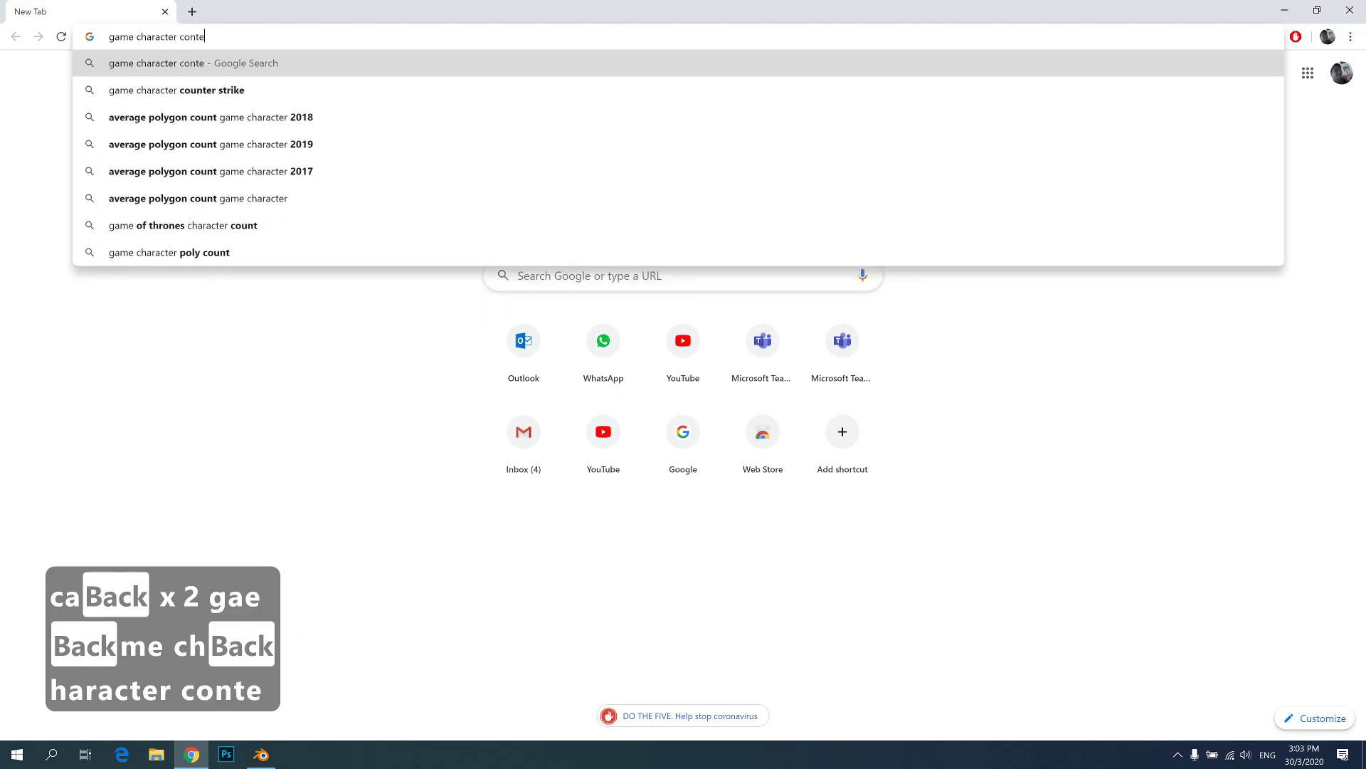
key("BackSpace")
key("BackSpace")
key("BackSpace")
key("BackSpace")
key("BackSpace")
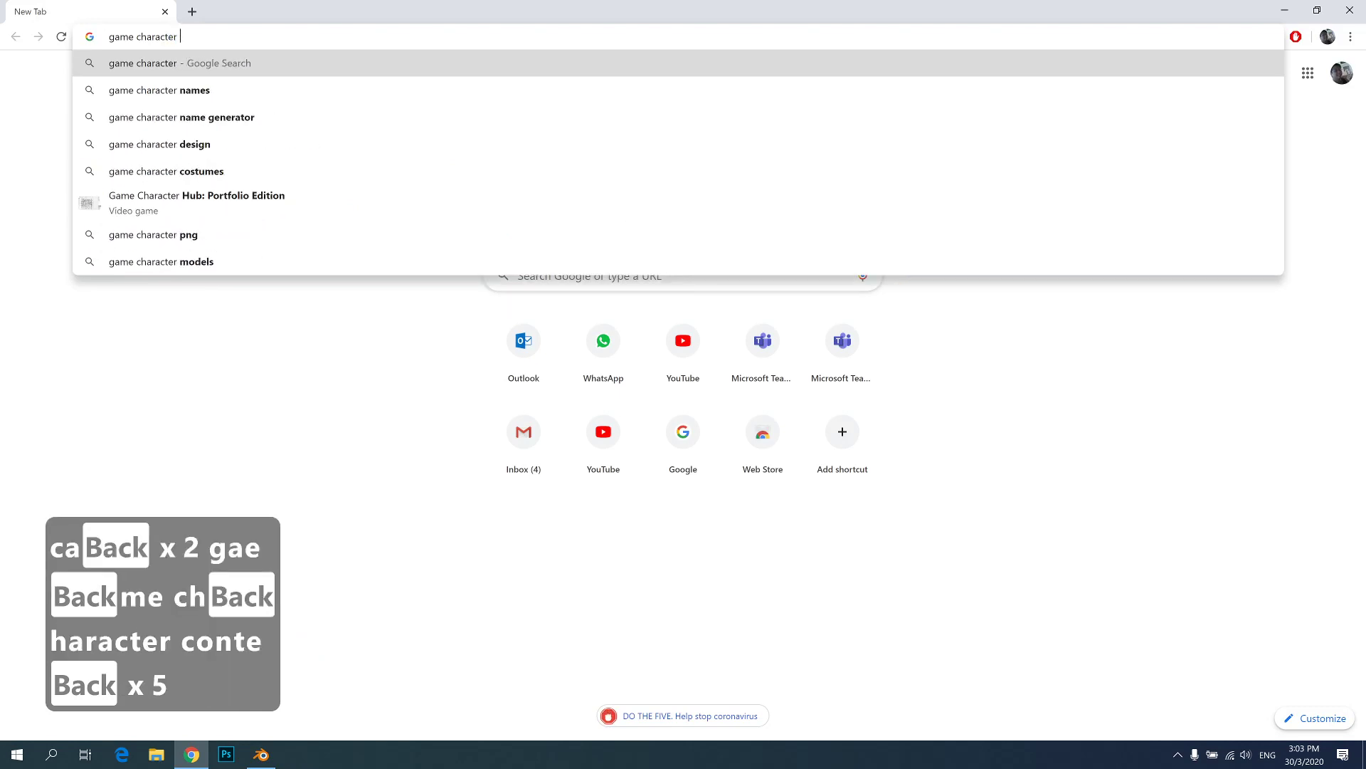
type("concept")
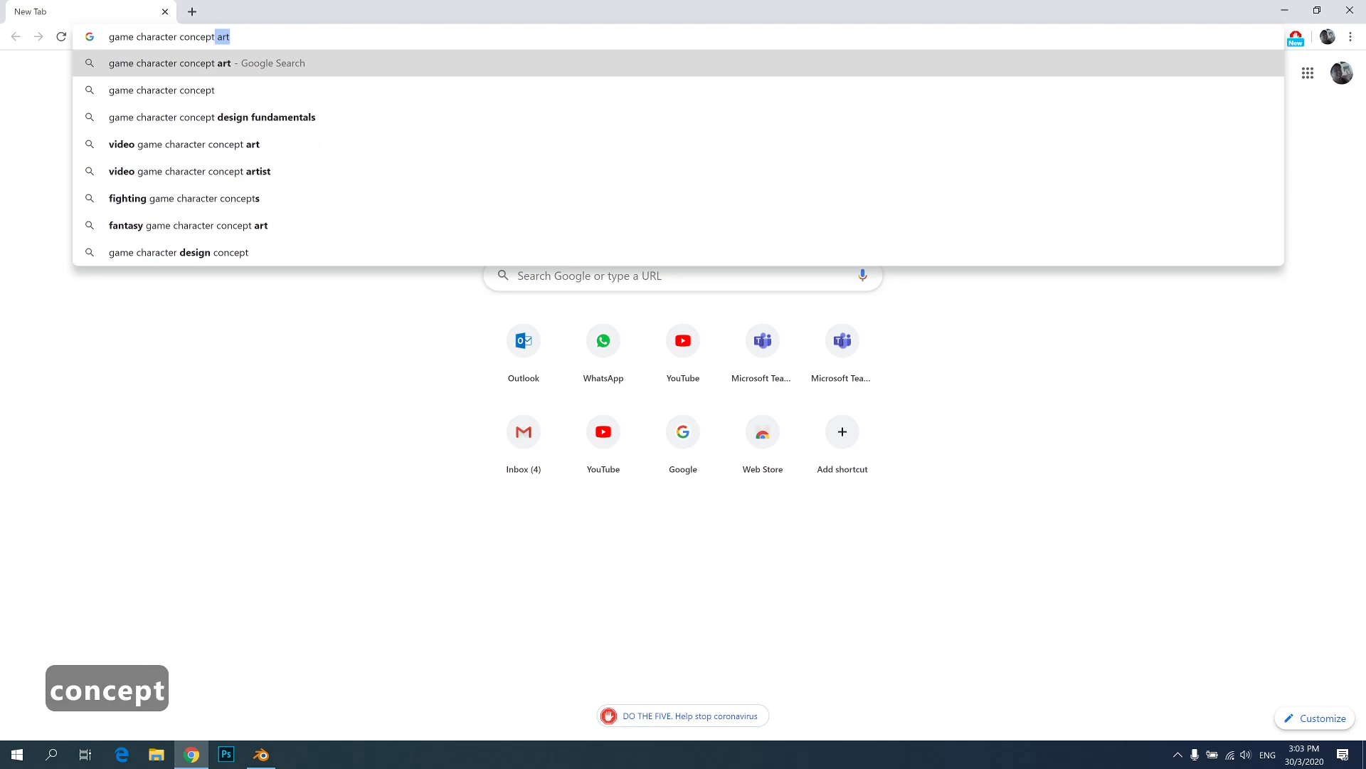
key("Return")
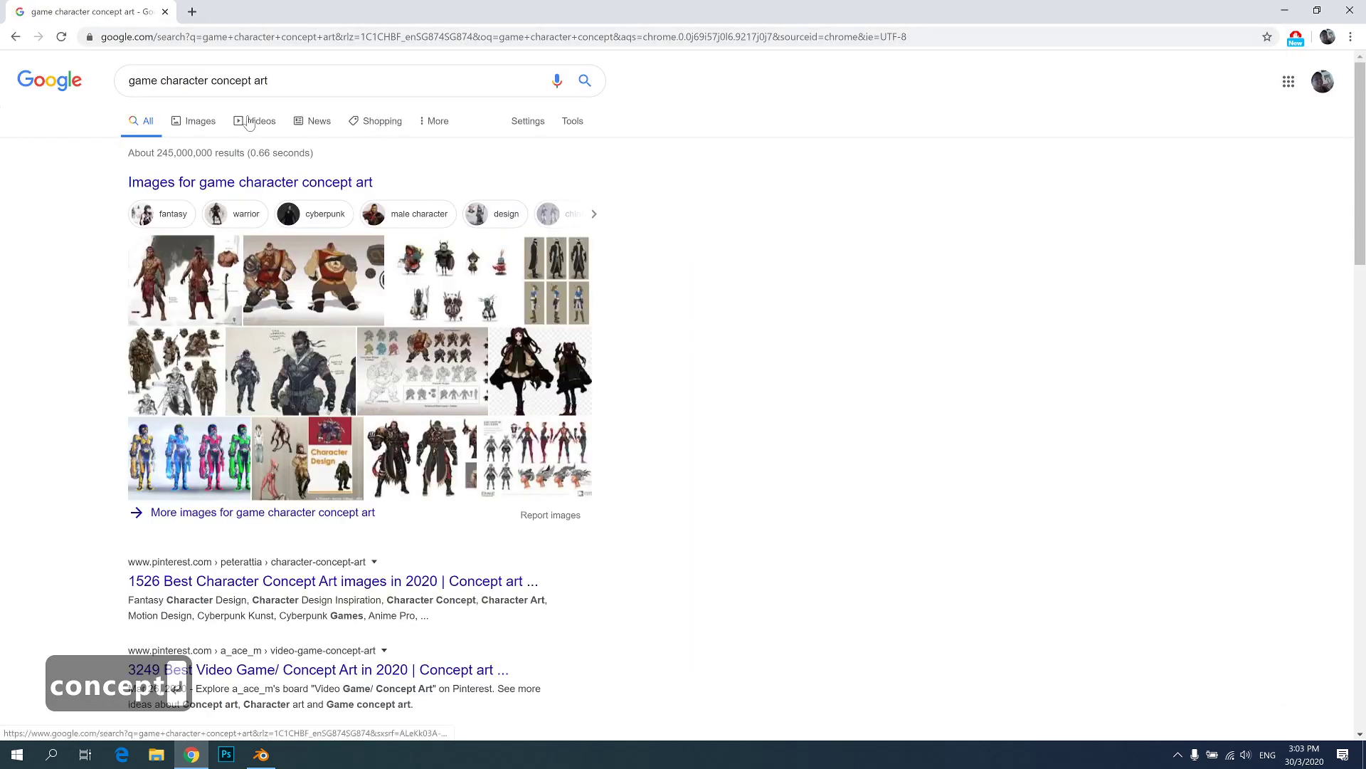
- Show the image results and refine the search to "game character concept art model"
left_click(200, 121)
double_click(299, 79)
type("m")
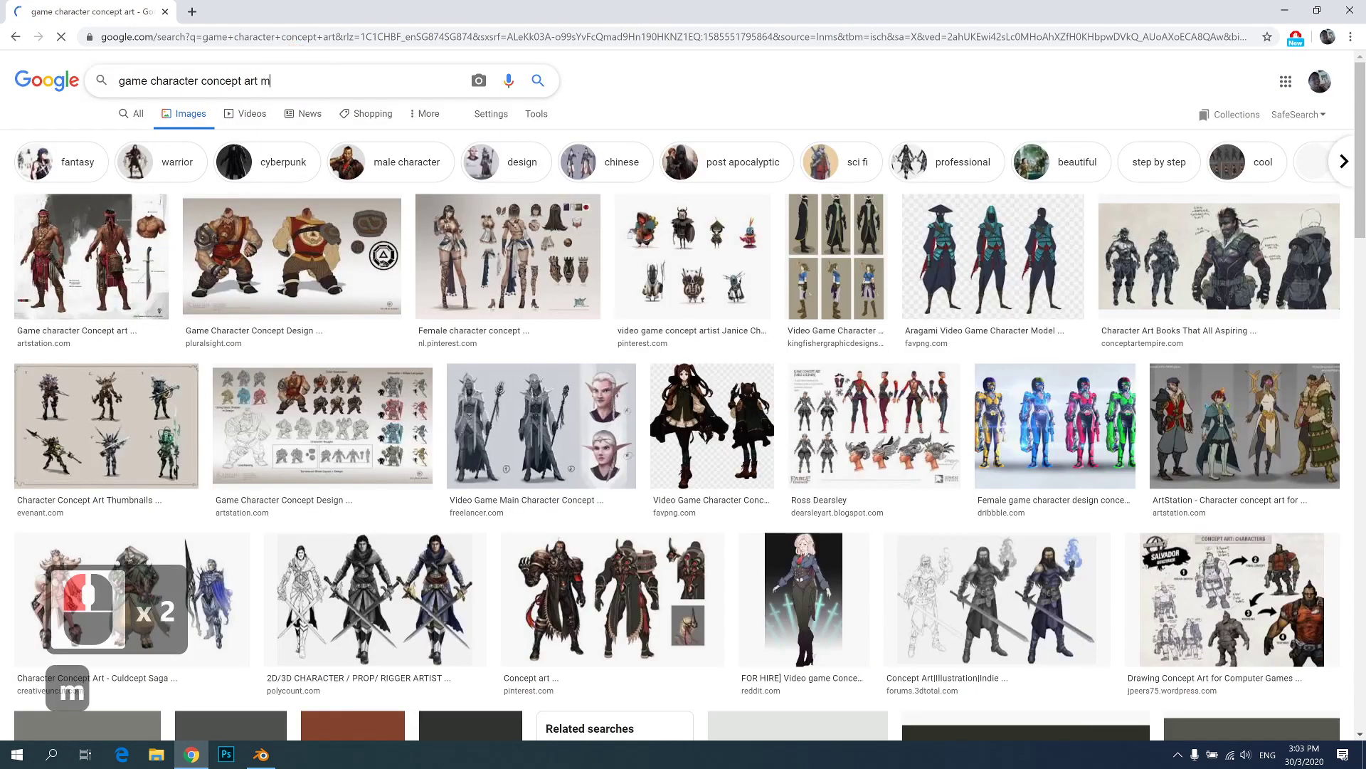
type("odel")
key("Return")
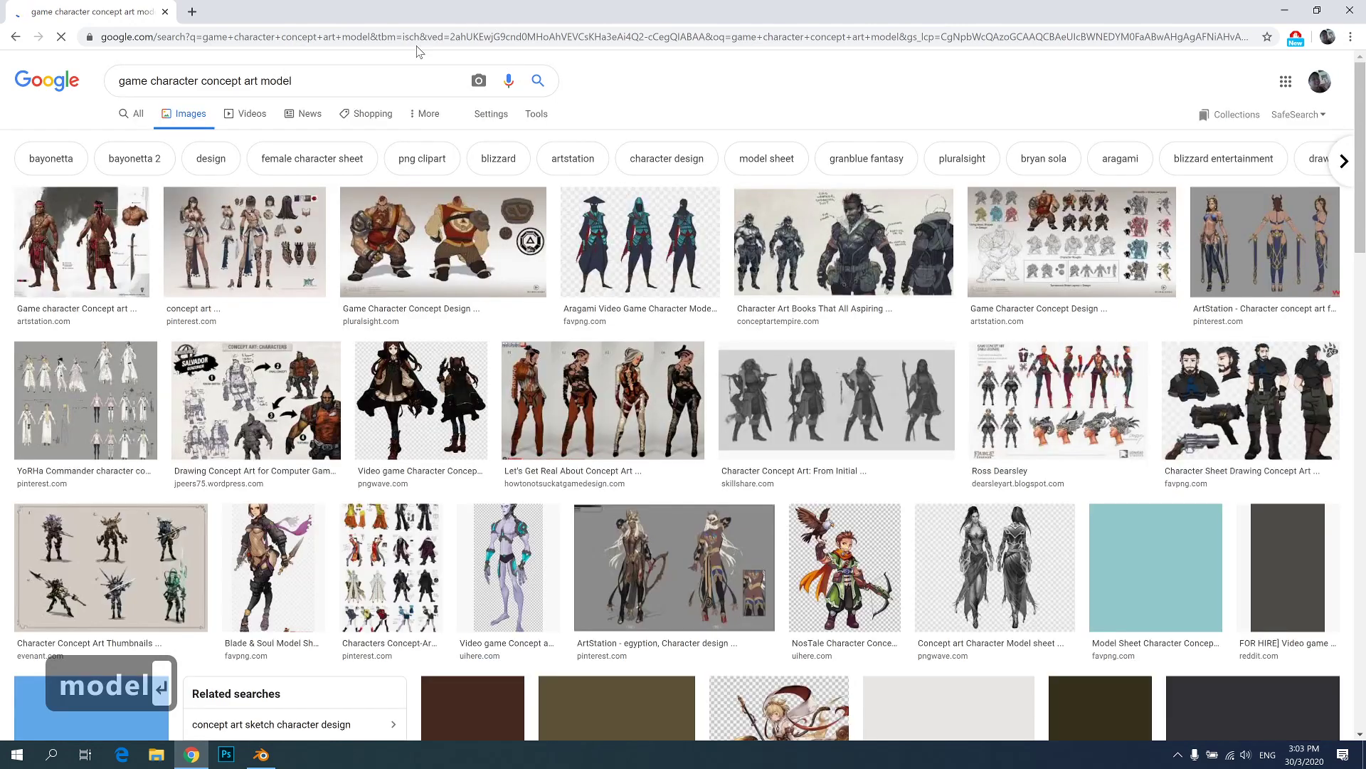
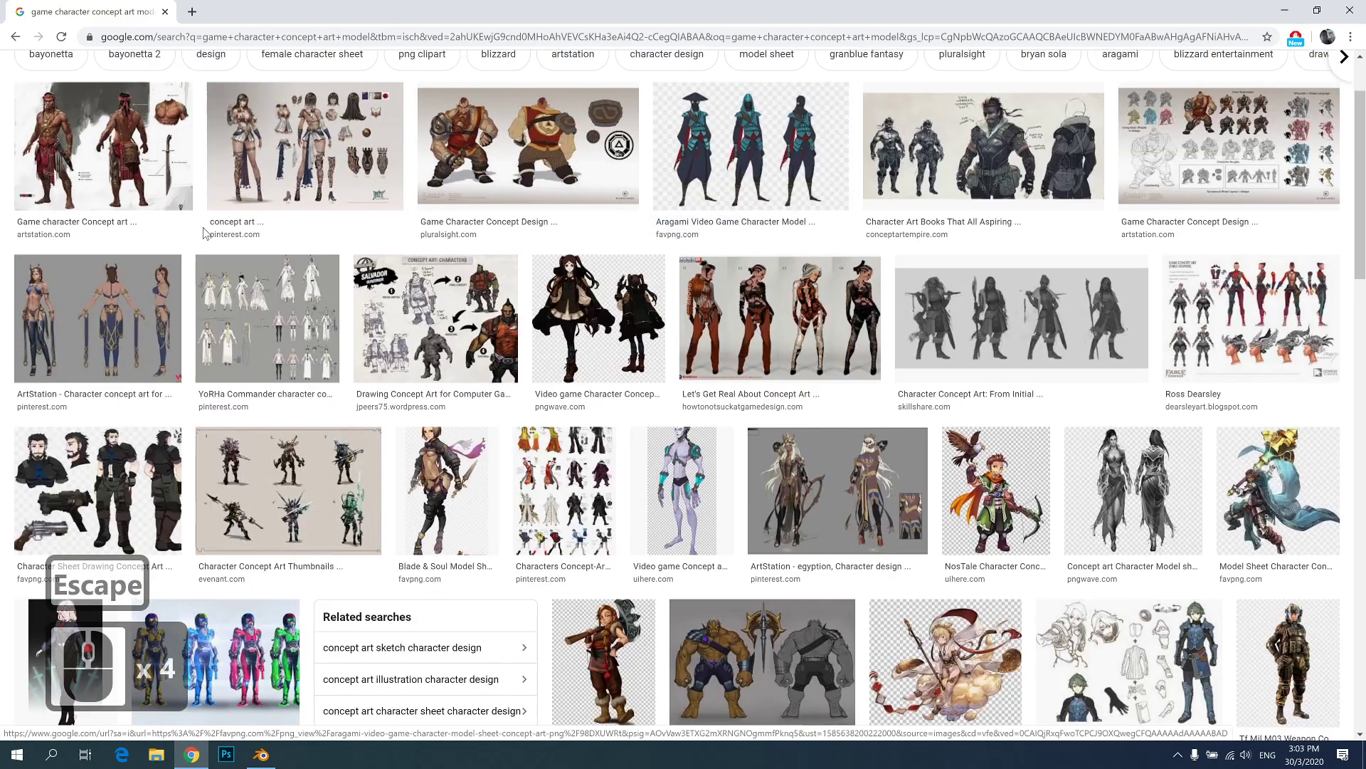
- Replace the image search with "game model t pose" and run it
key("Escape")
scroll(498, 356, "up", 5)
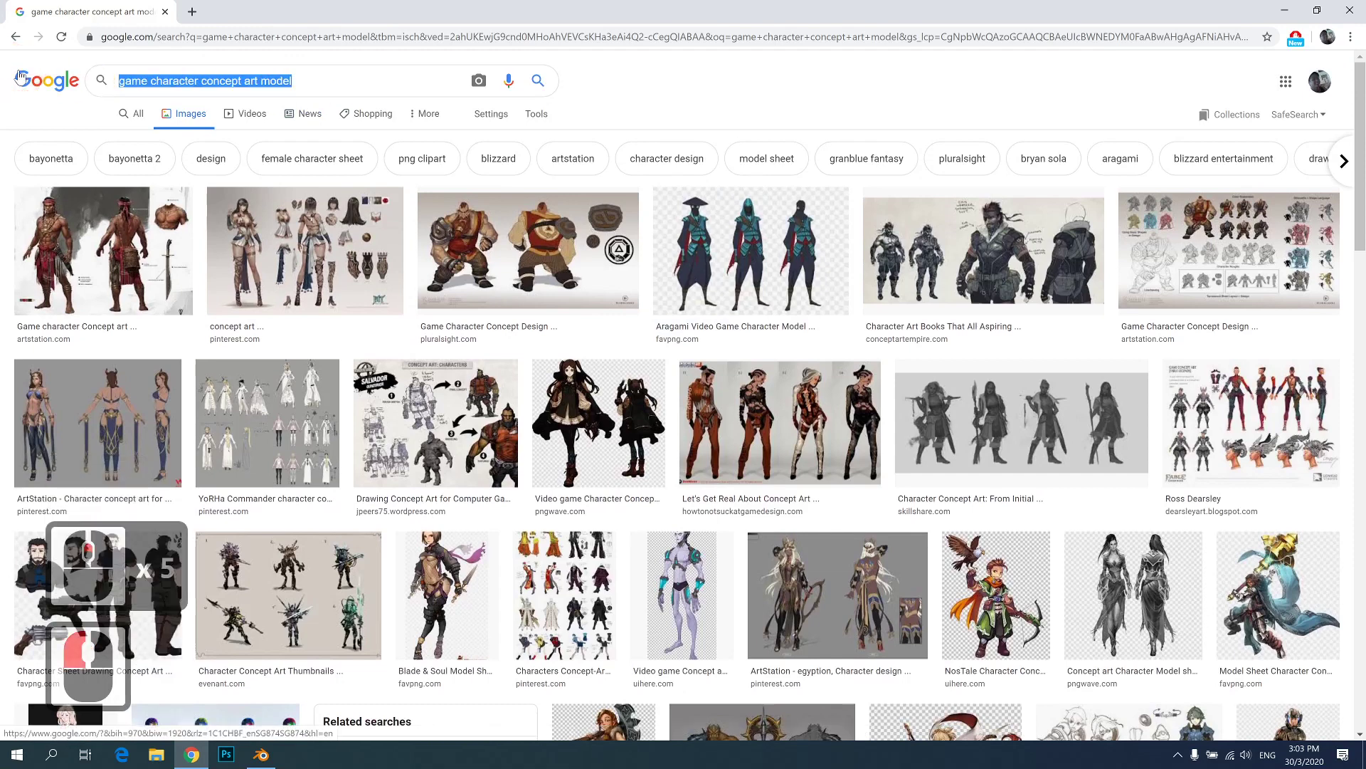
type("mode")
key("BackSpace")
key("BackSpace")
key("BackSpace")
key("BackSpace")
key("BackSpace")
type("gamo")
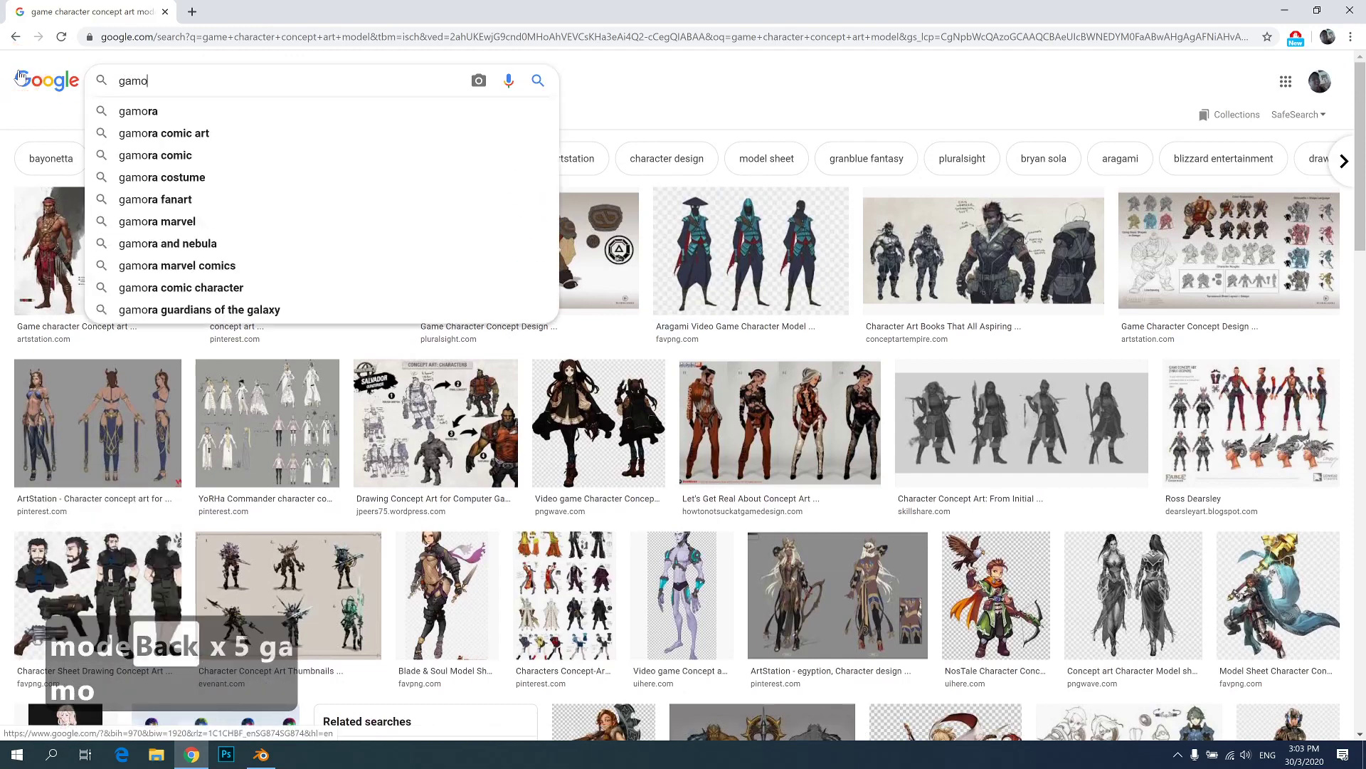
key("BackSpace")
type("e model t post")
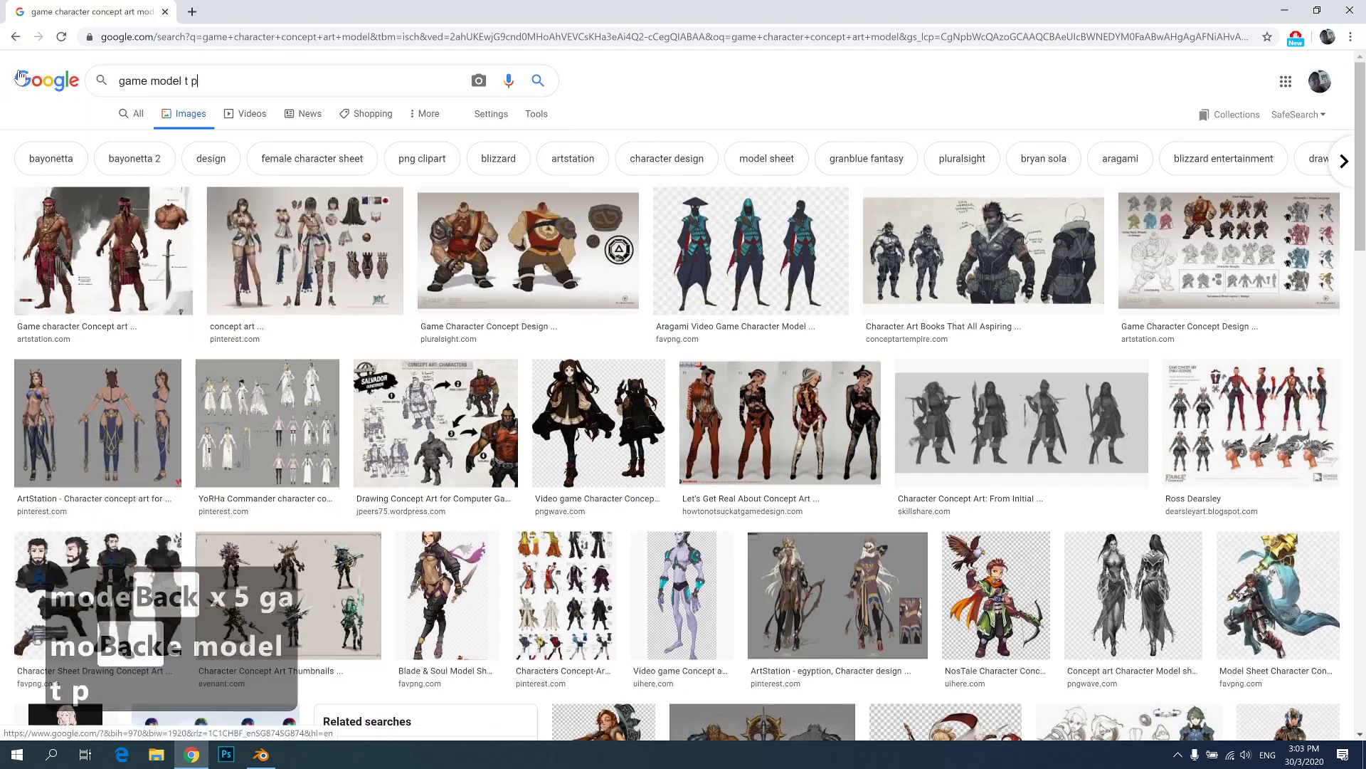
key("BackSpace")
type("e")
key("Return")
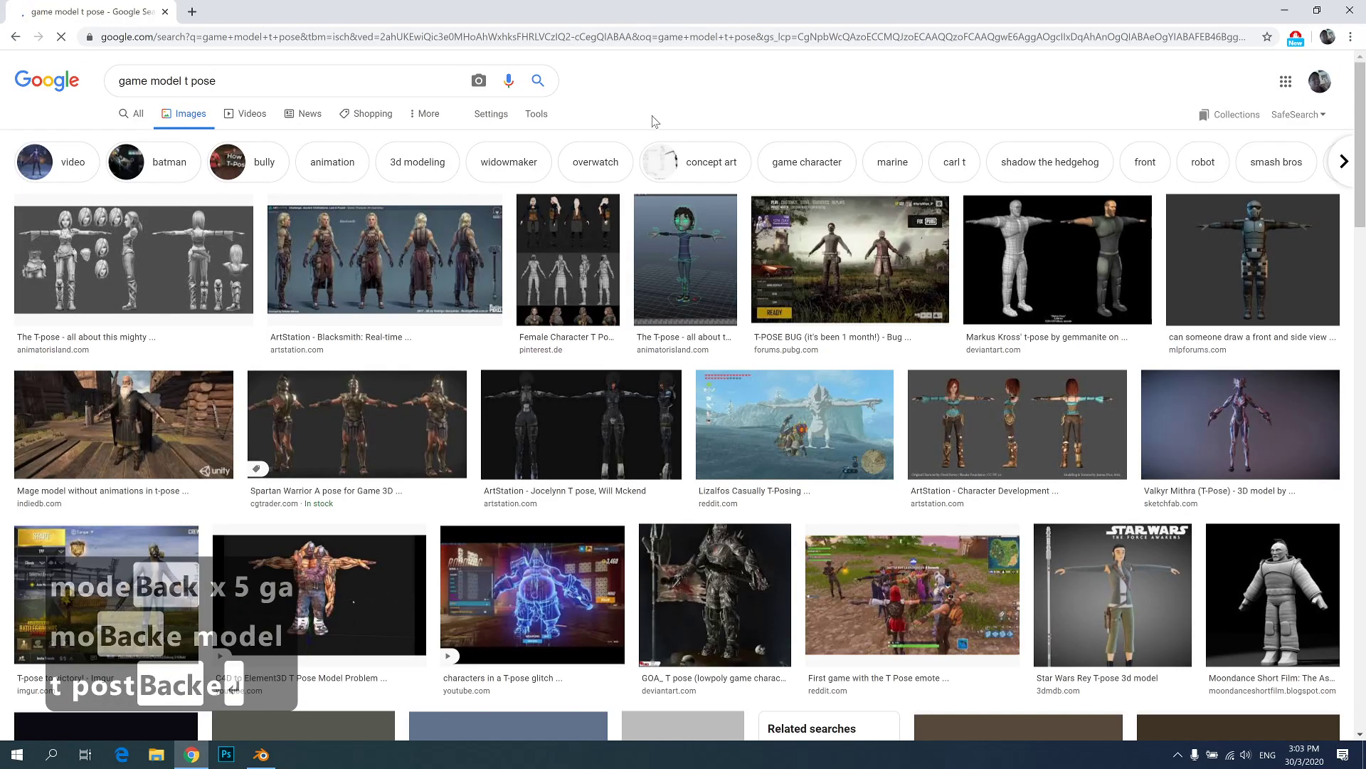
- Preview the grey female T-pose blueprint from Animator Island, close it and browse the remaining T-pose image results
left_click(123, 274)
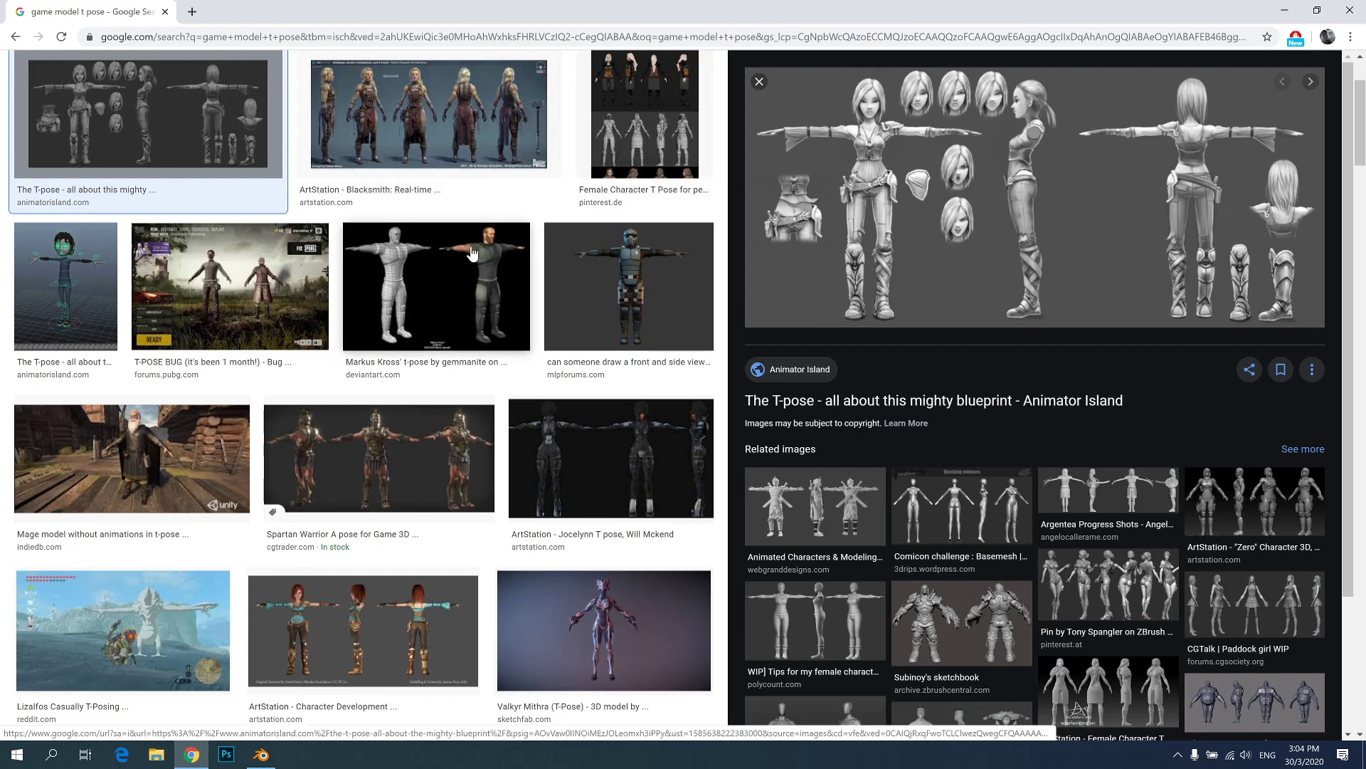
key("Escape")
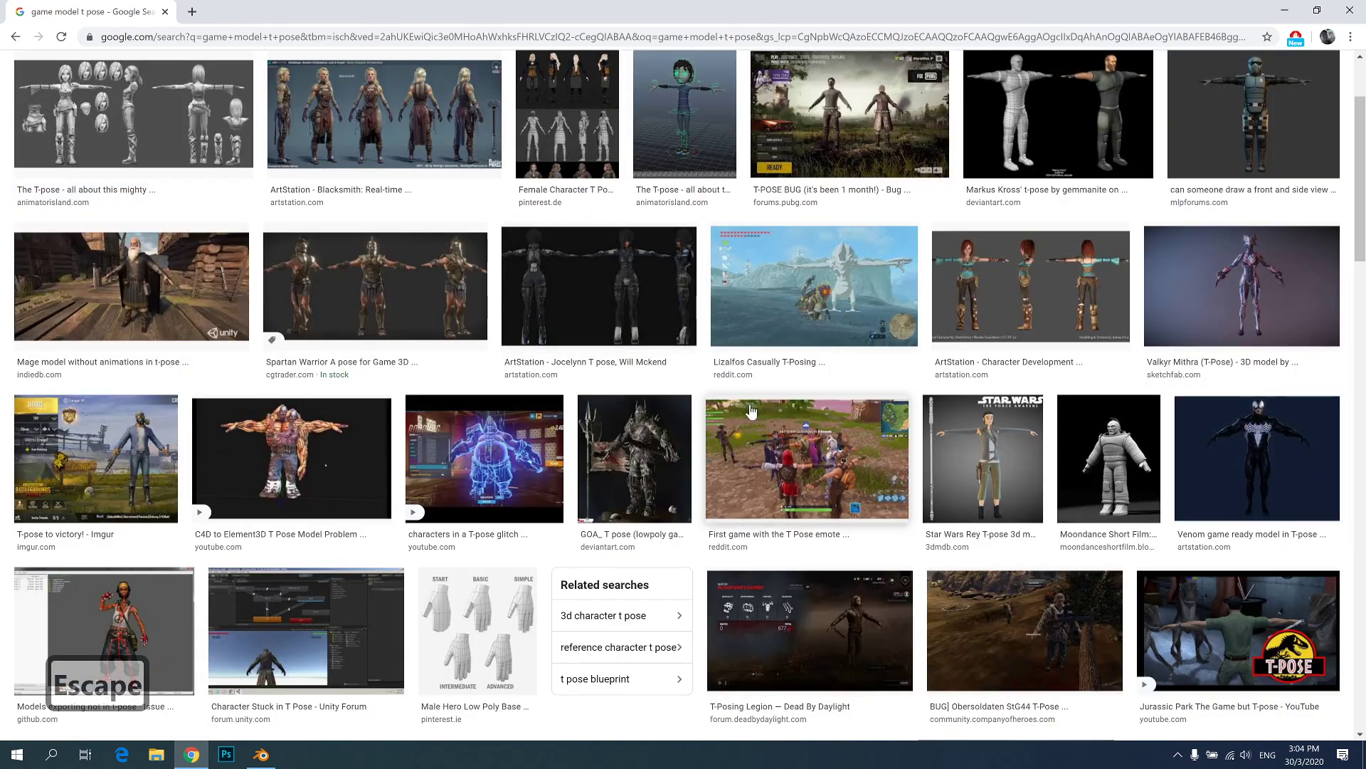
scroll(977, 420, "down", 7)
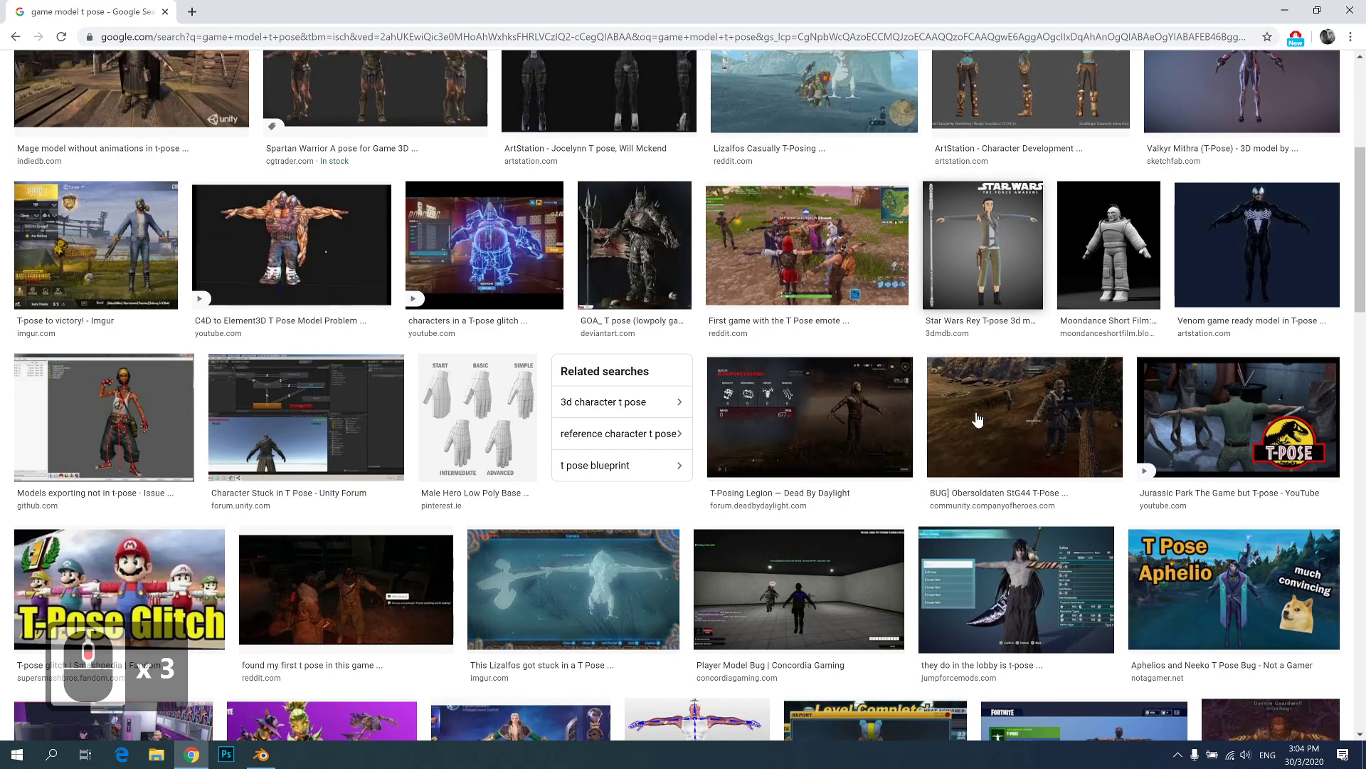
scroll(912, 413, "down", 9)
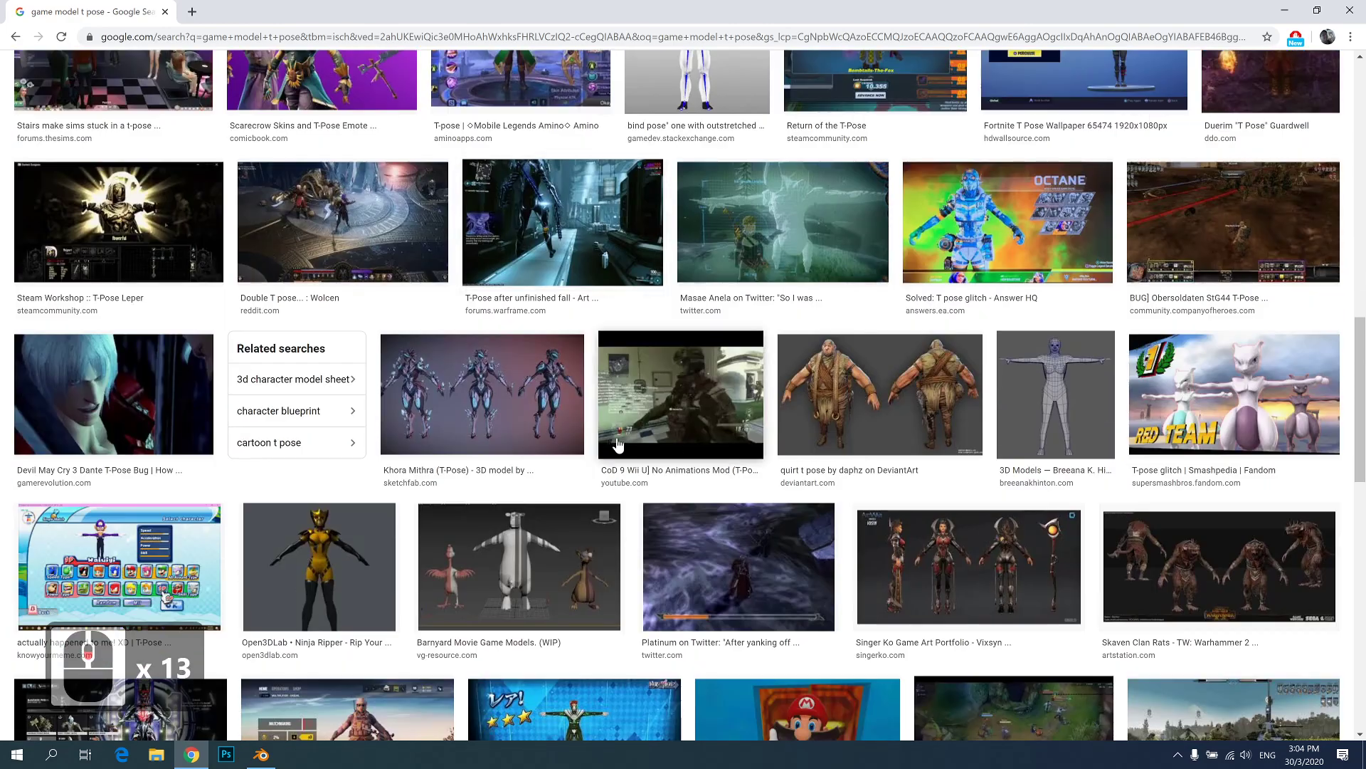
scroll(689, 451, "up", 14)
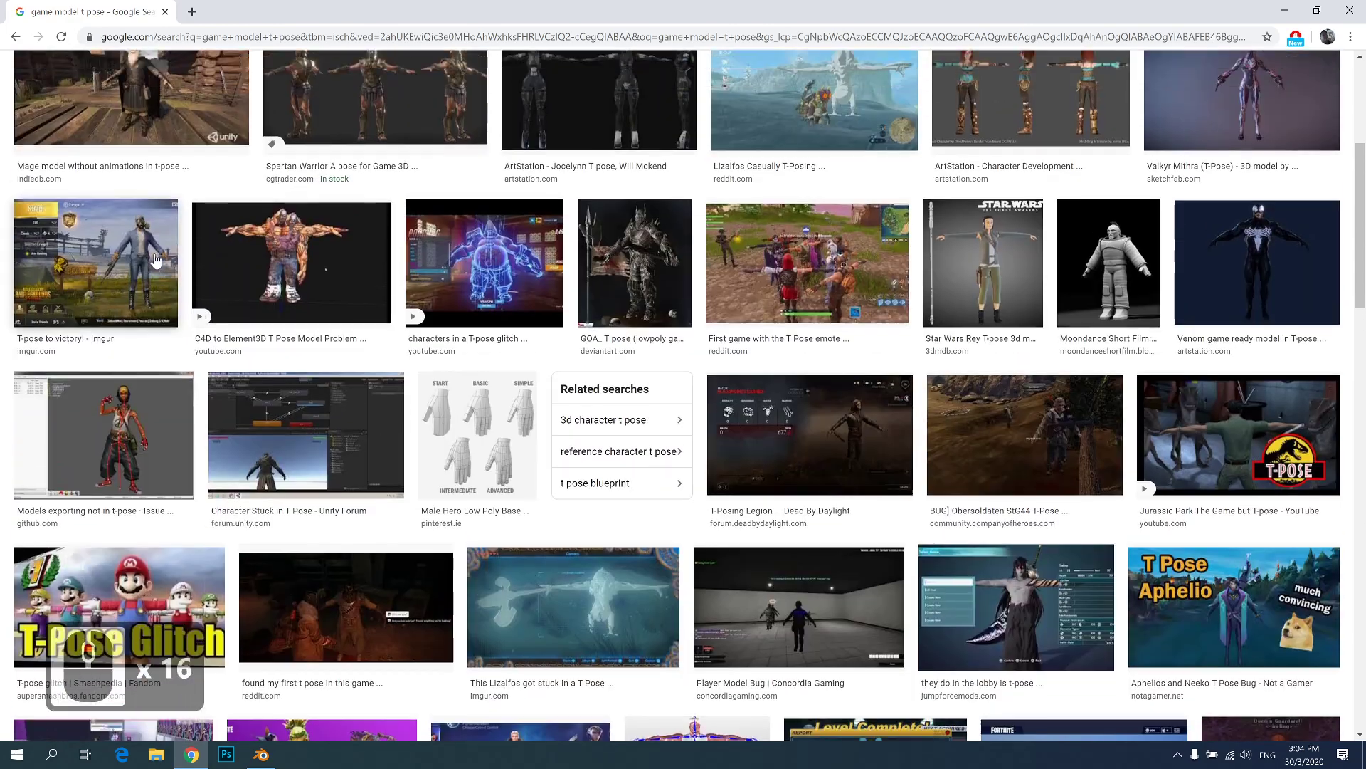
scroll(156, 261, "up", 2)
- Refine the image search to "cute game model t pose"
left_click(250, 71)
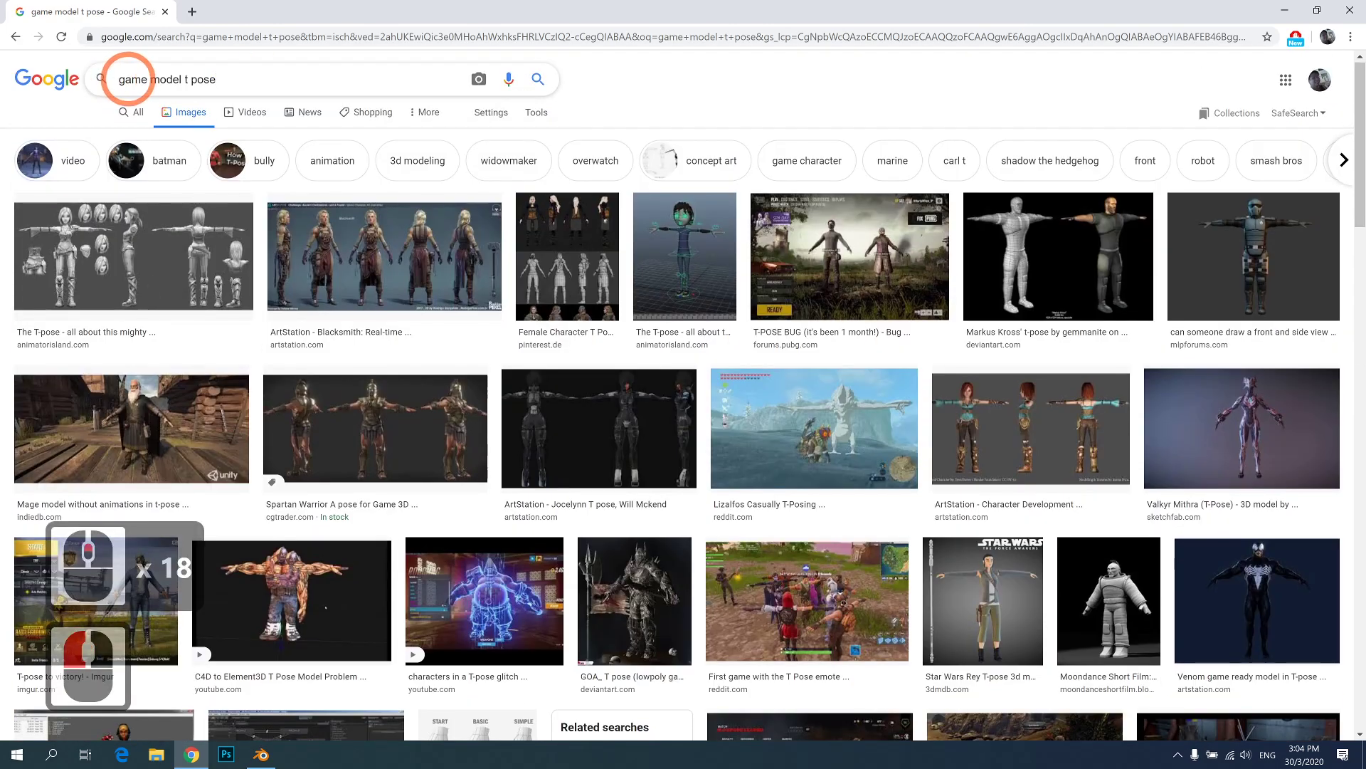
left_click(146, 79)
left_click(99, 82)
key("Left")
key("Left")
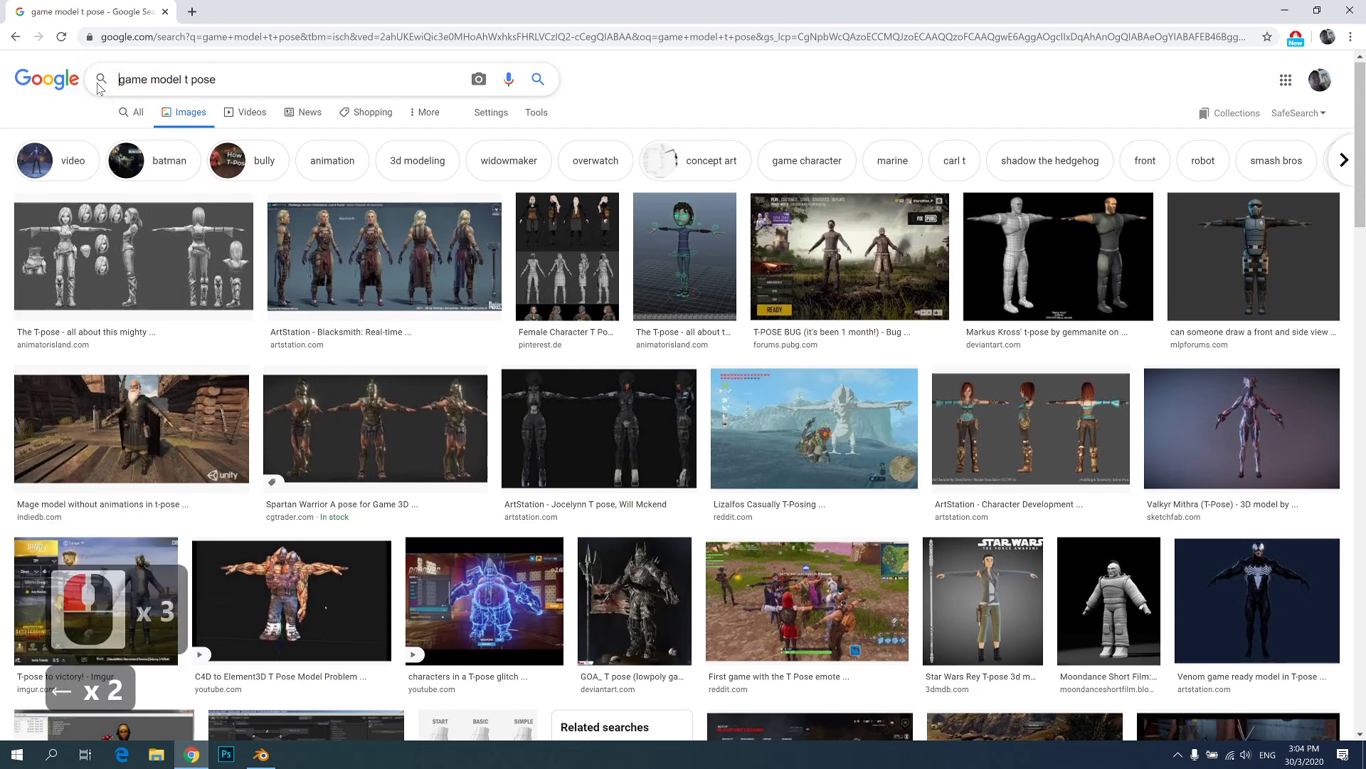
type("cute")
key("Return")
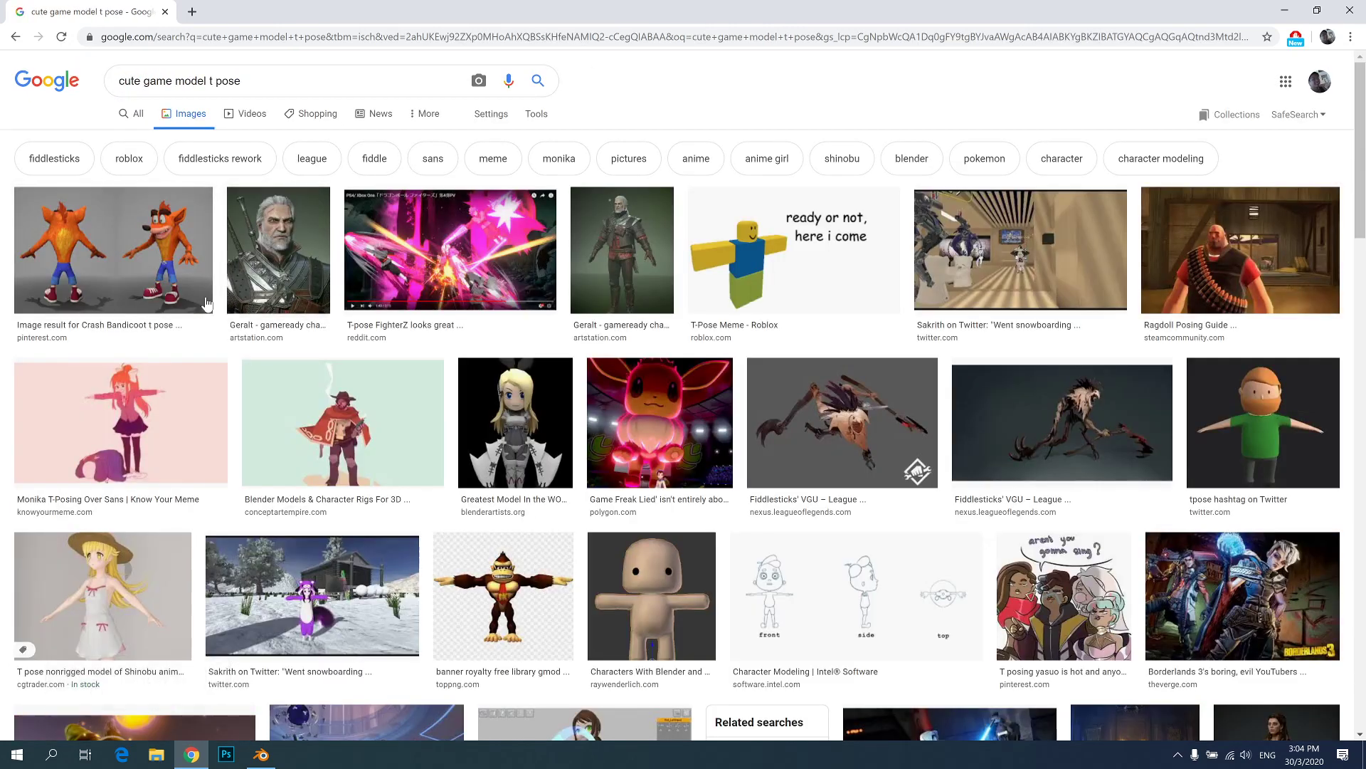
- Preview the Crash Bandicoot T-pose, the front, side and top character drawing, and the related britt000.gif model sheet
left_click(149, 272)
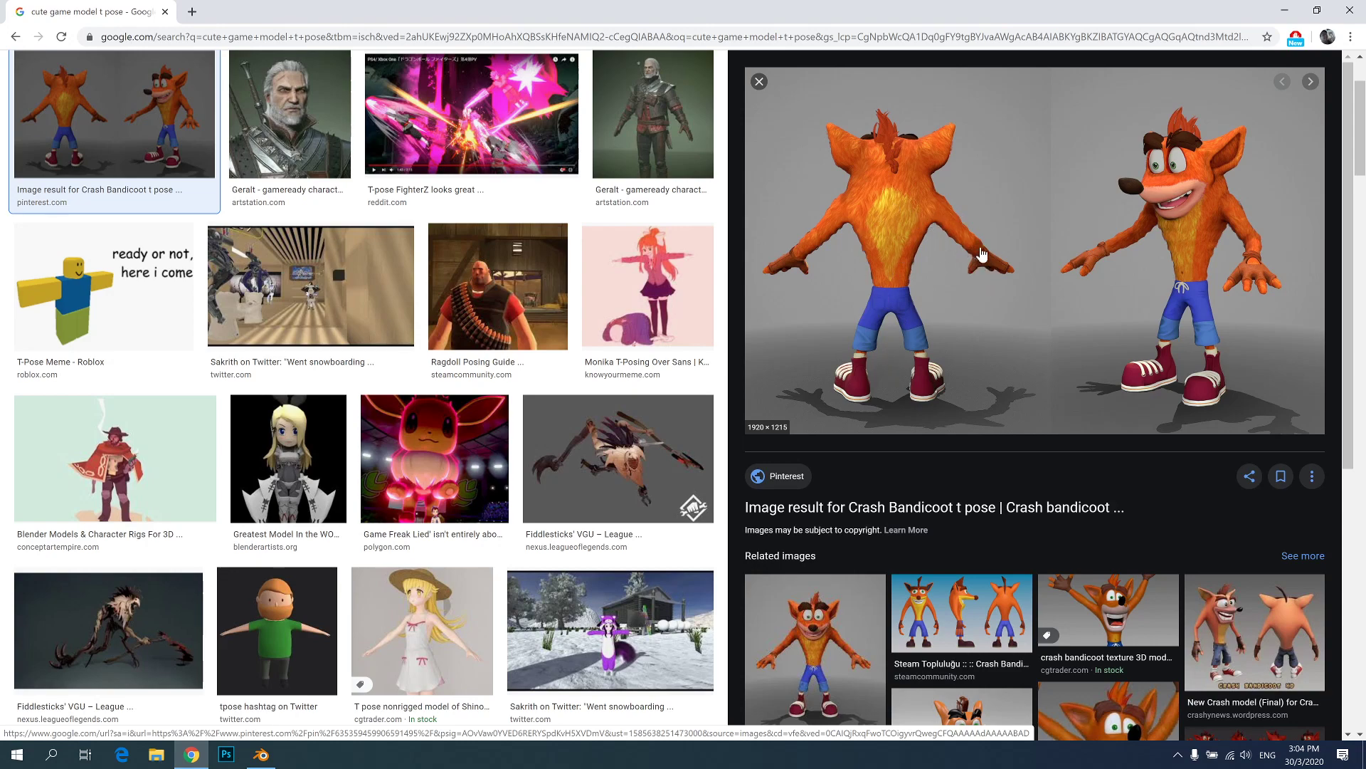
key("Escape")
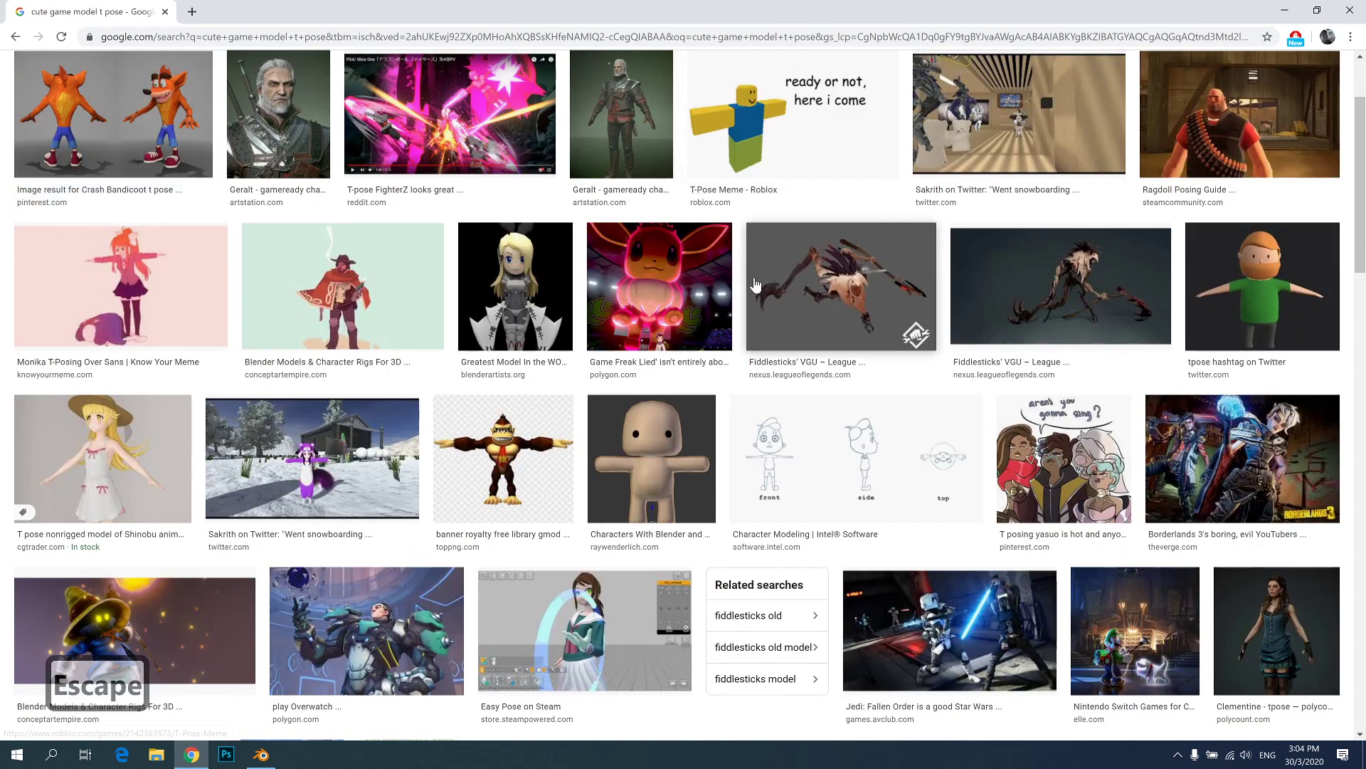
left_click(887, 460)
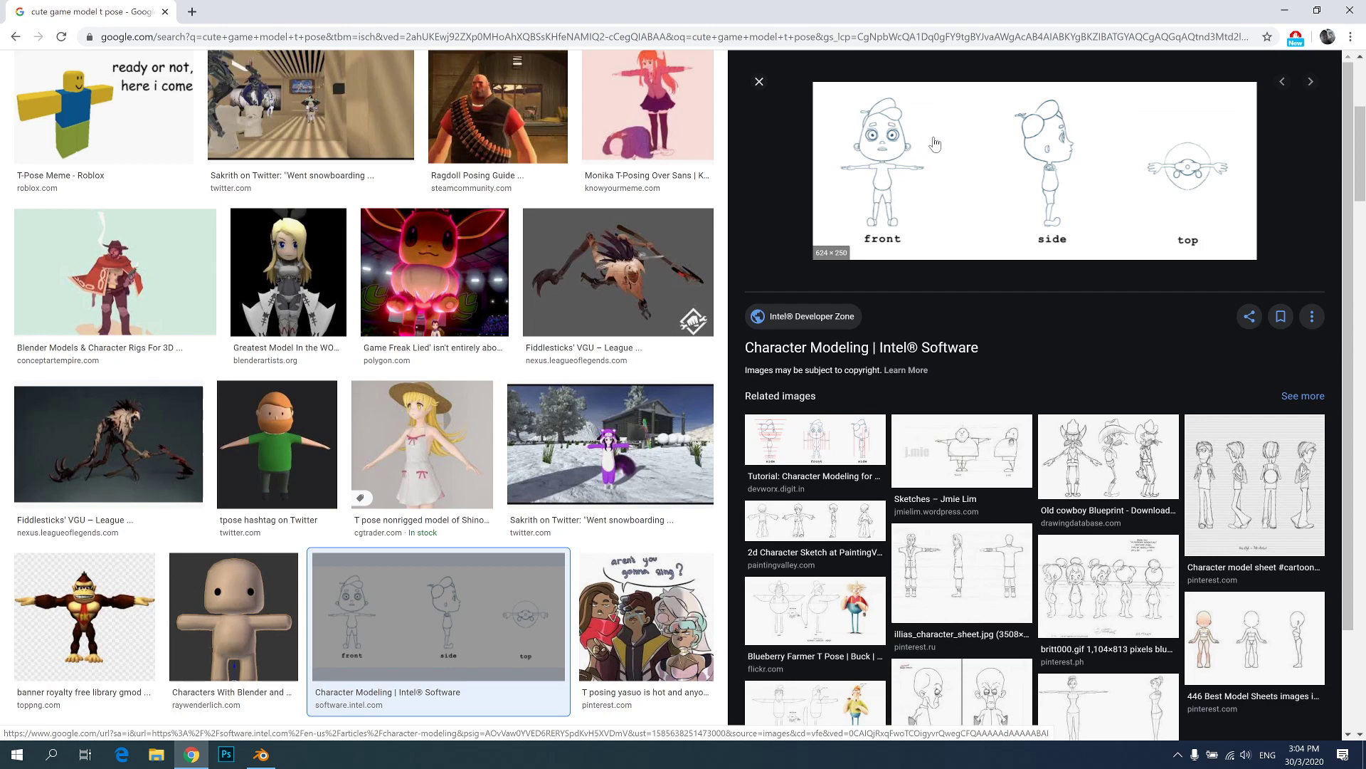
left_click(1073, 577)
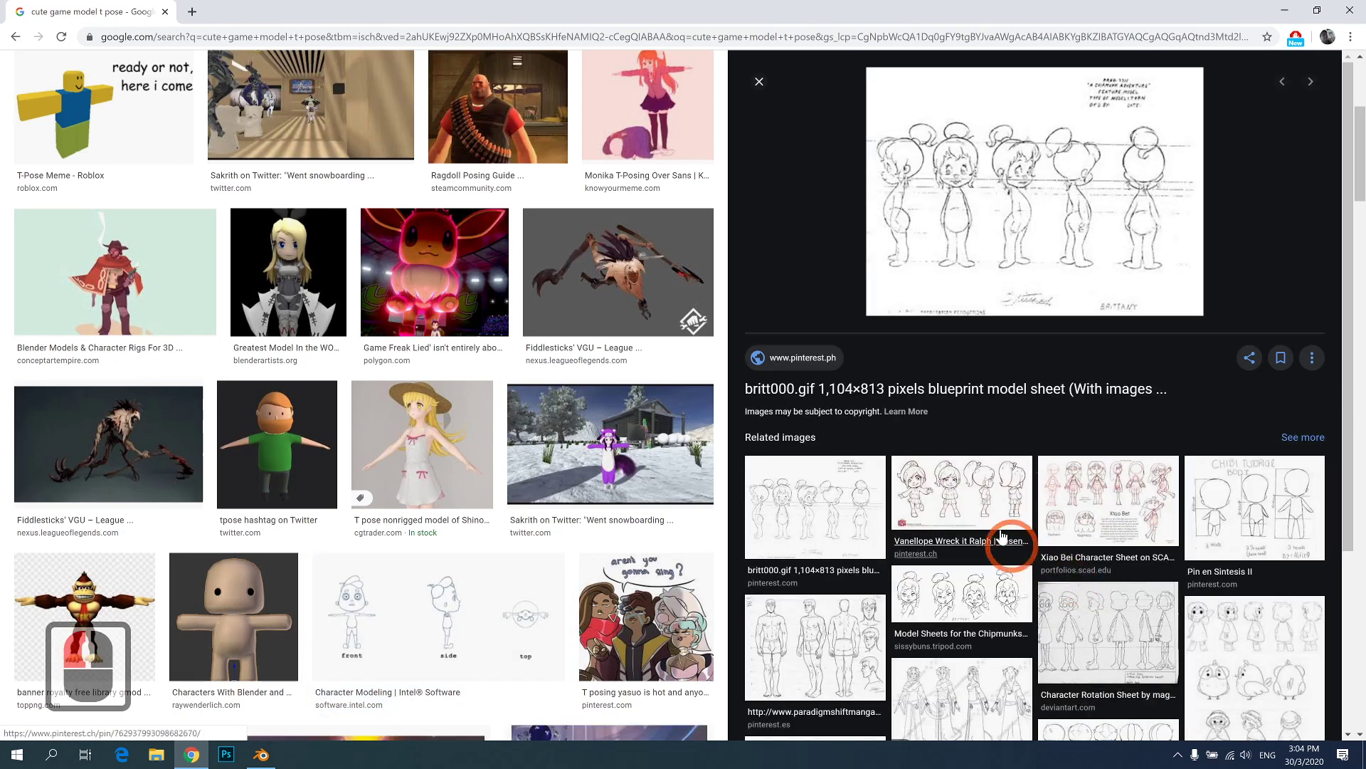
- Switch back to Blender and examine the whole character from the front and the side
left_click(1317, 10)
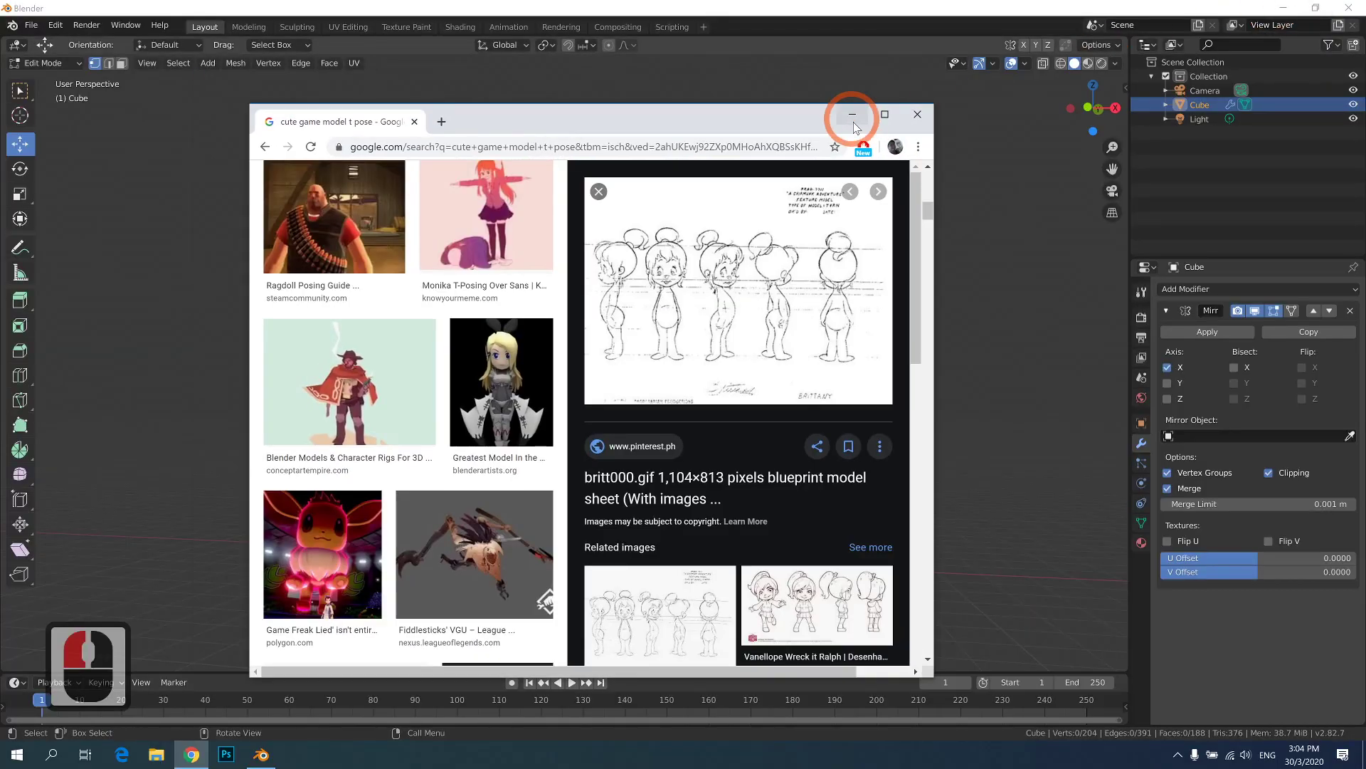
left_click(851, 116)
middle_click_drag(567, 274, 619, 341)
scroll(624, 343, "up", 2)
middle_click_drag(586, 431, 612, 317, "shift")
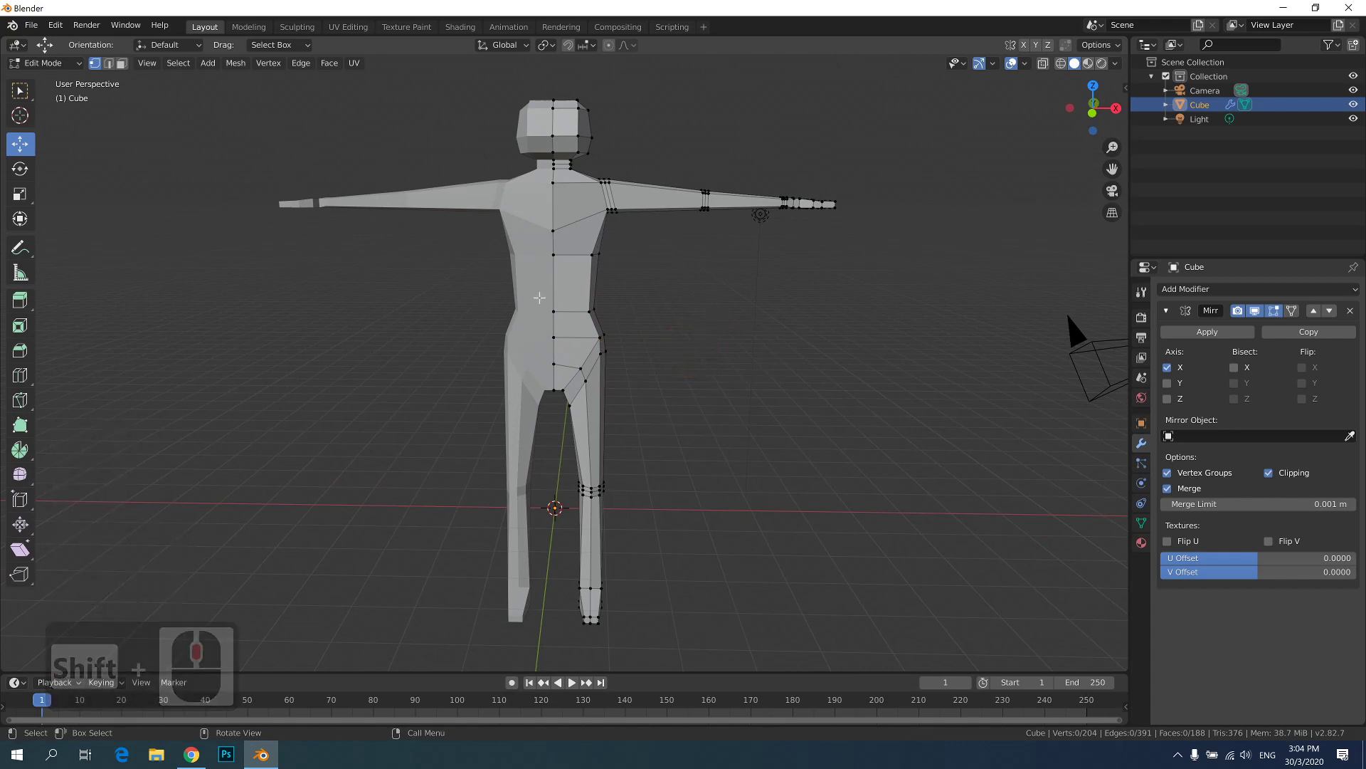
middle_click_drag(719, 395, 609, 389)
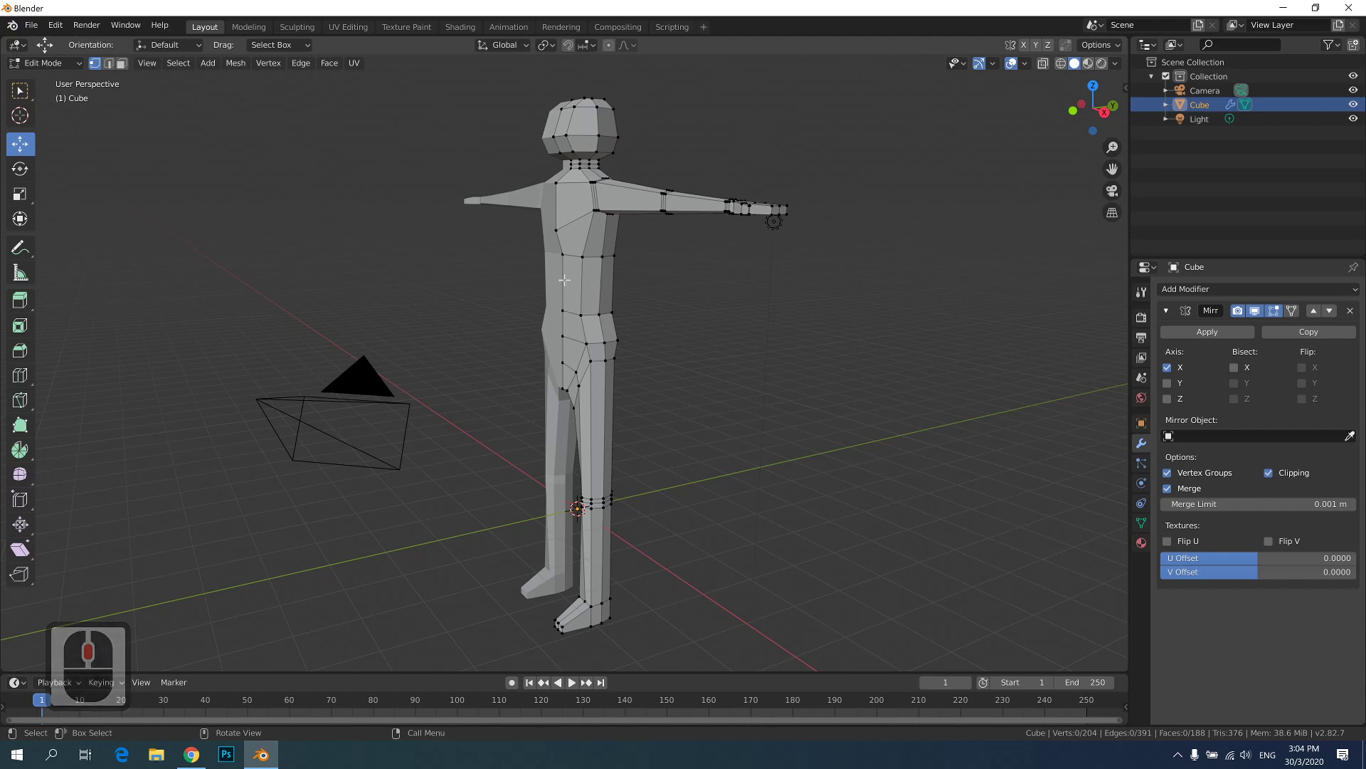
- Switch to Object Mode and, in front view, move the character up along Z until its feet stand on the ground plane
key("Tab")
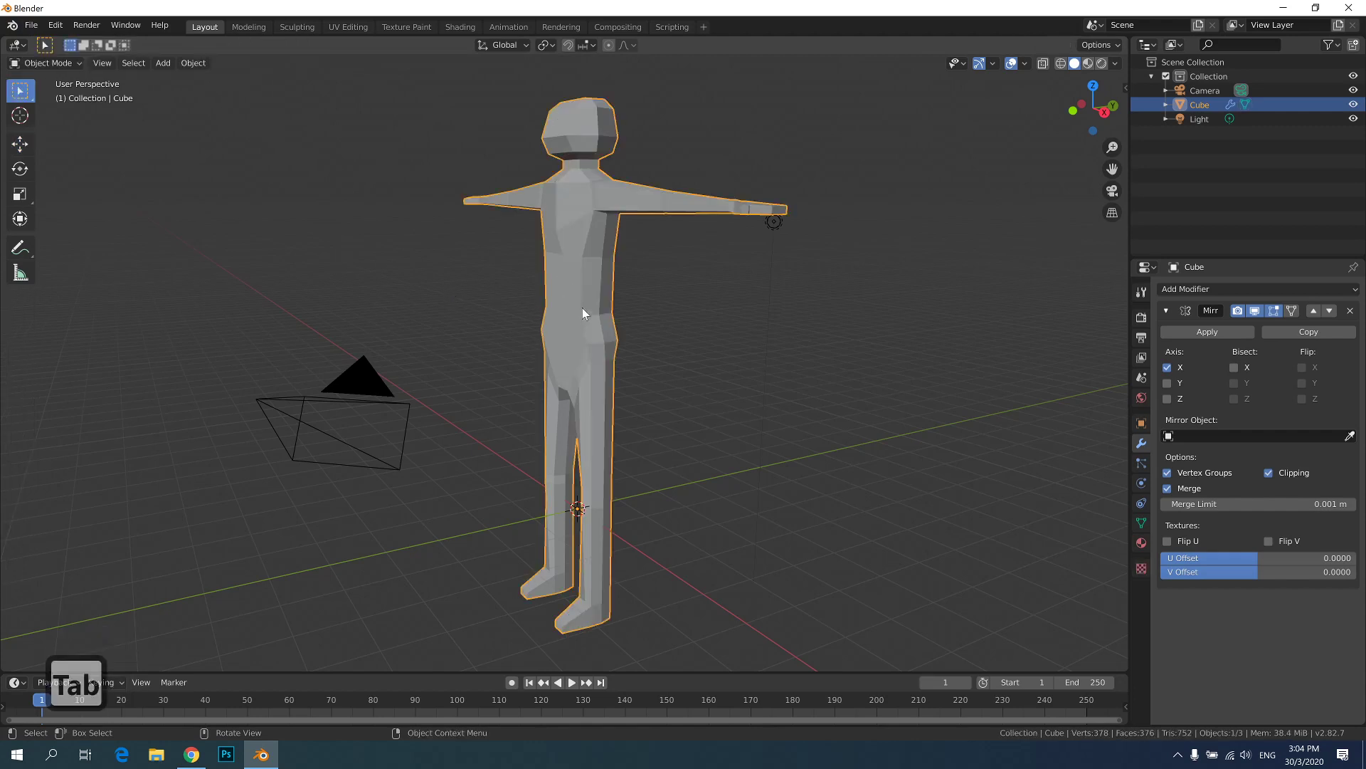
left_click(590, 296)
left_click(527, 279)
left_click(631, 295)
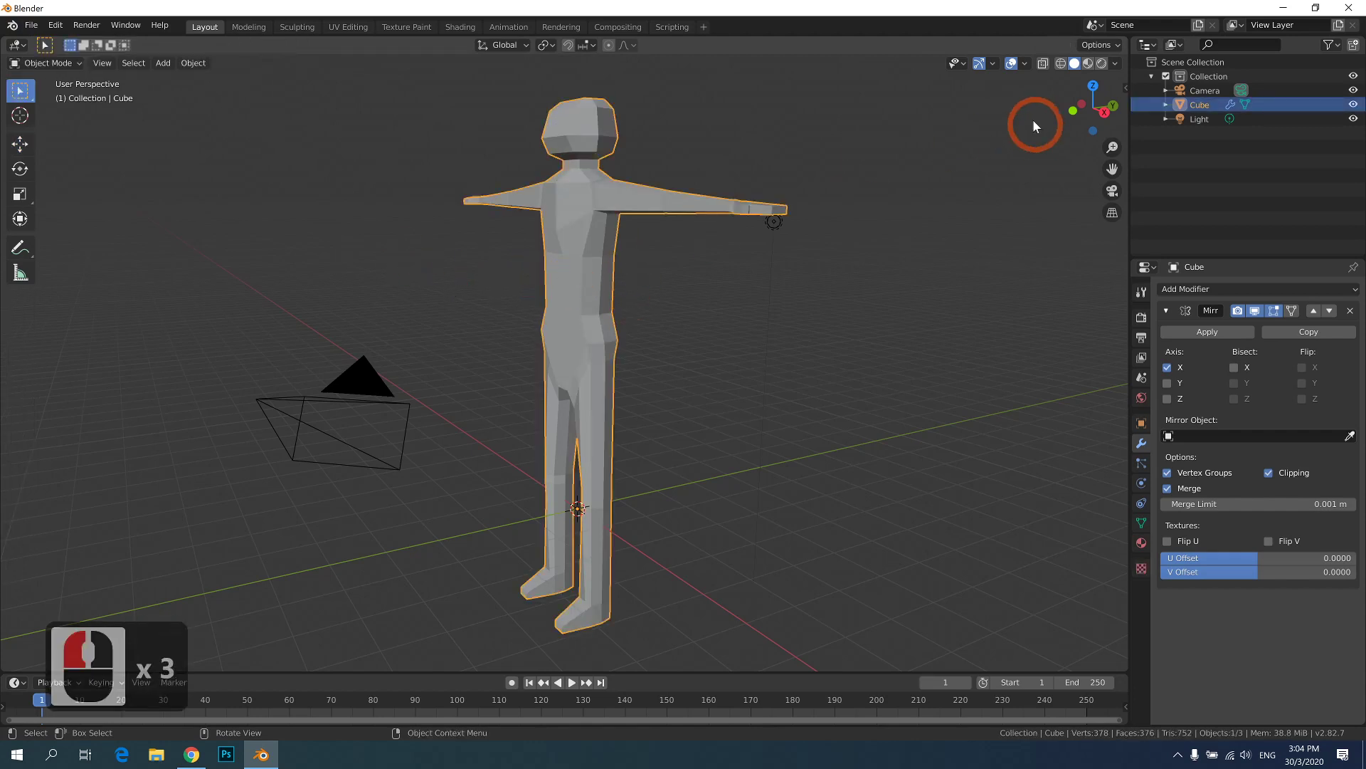
left_click(1069, 109)
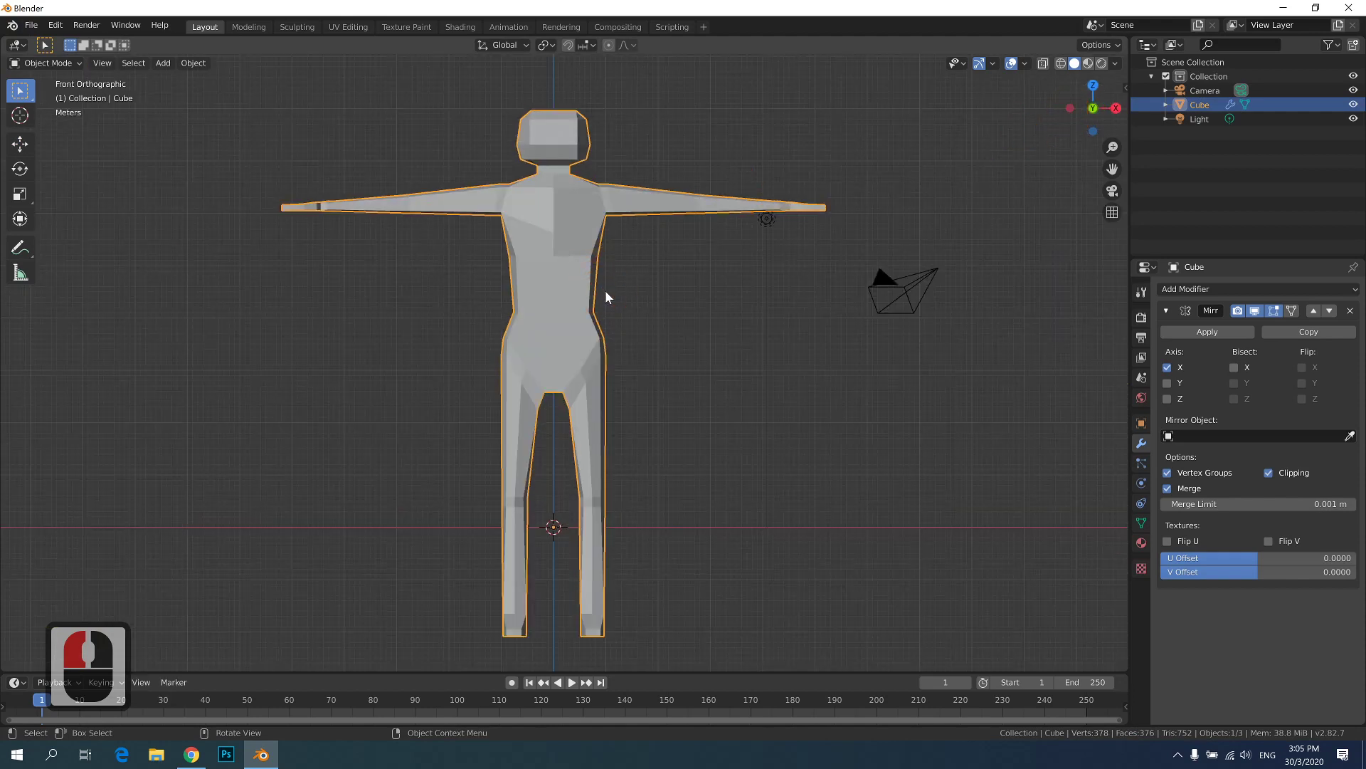
left_click(19, 144)
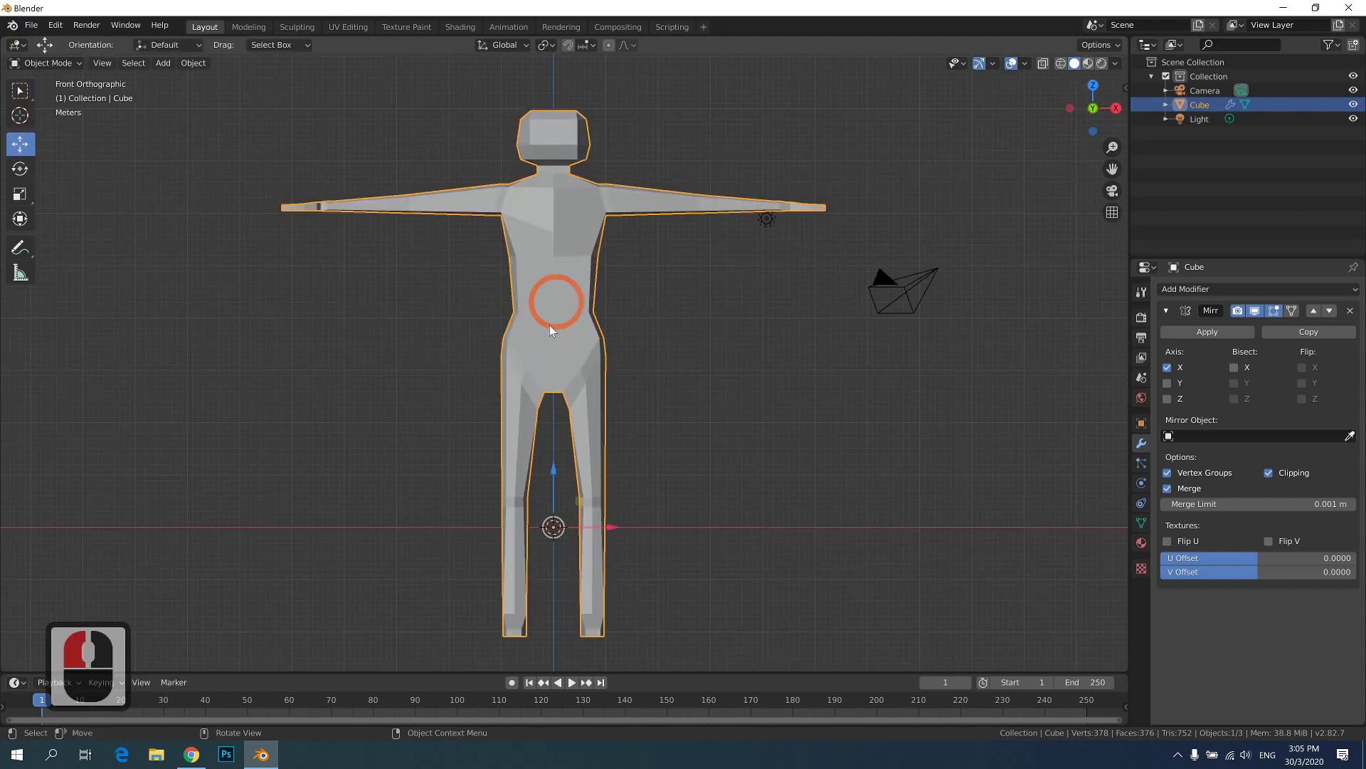
left_click_drag(553, 473, 589, 359)
left_click(673, 390)
middle_click_drag(672, 390, 459, 336)
scroll(487, 380, "down", 3)
- Start an FBX export of the character limited to Selected Objects and the Mesh type, with experimental Apply Transform enabled
left_click(547, 278)
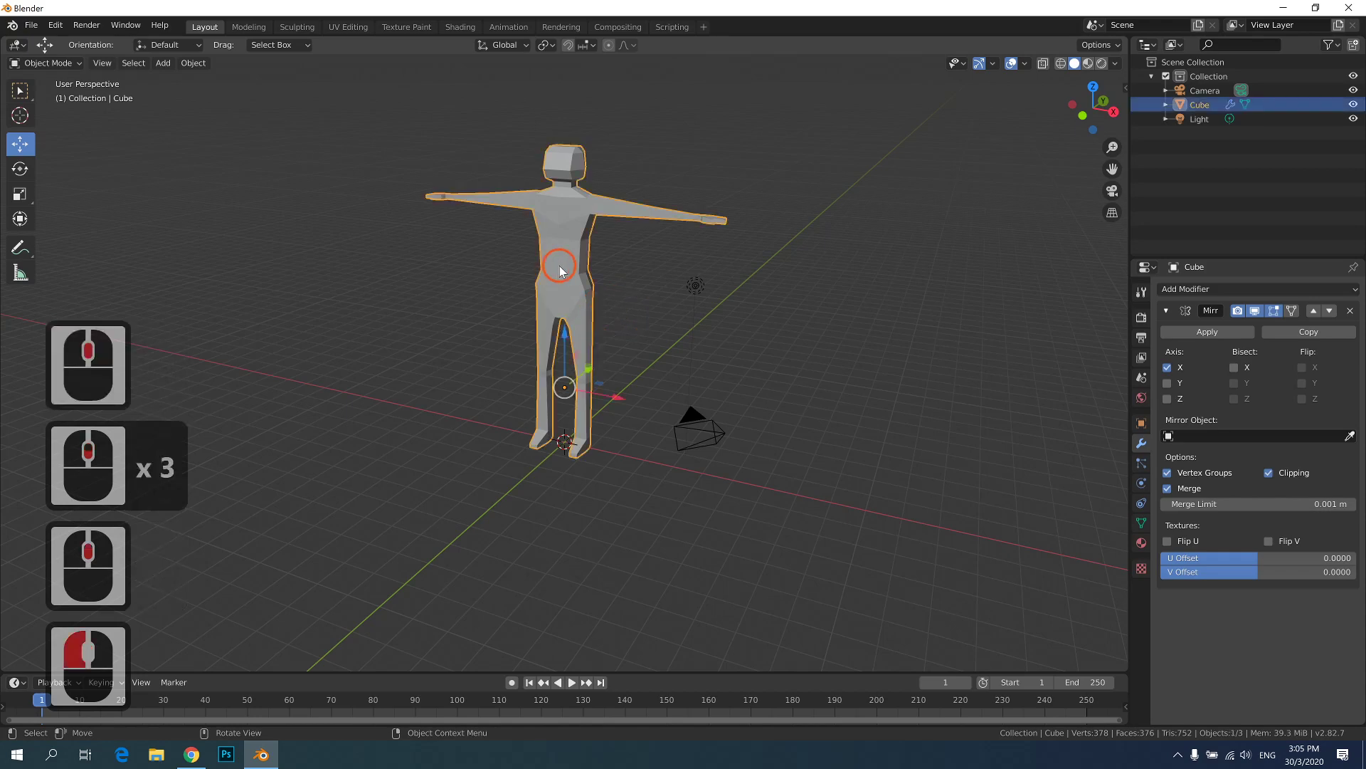
left_click(31, 25)
left_click(99, 234)
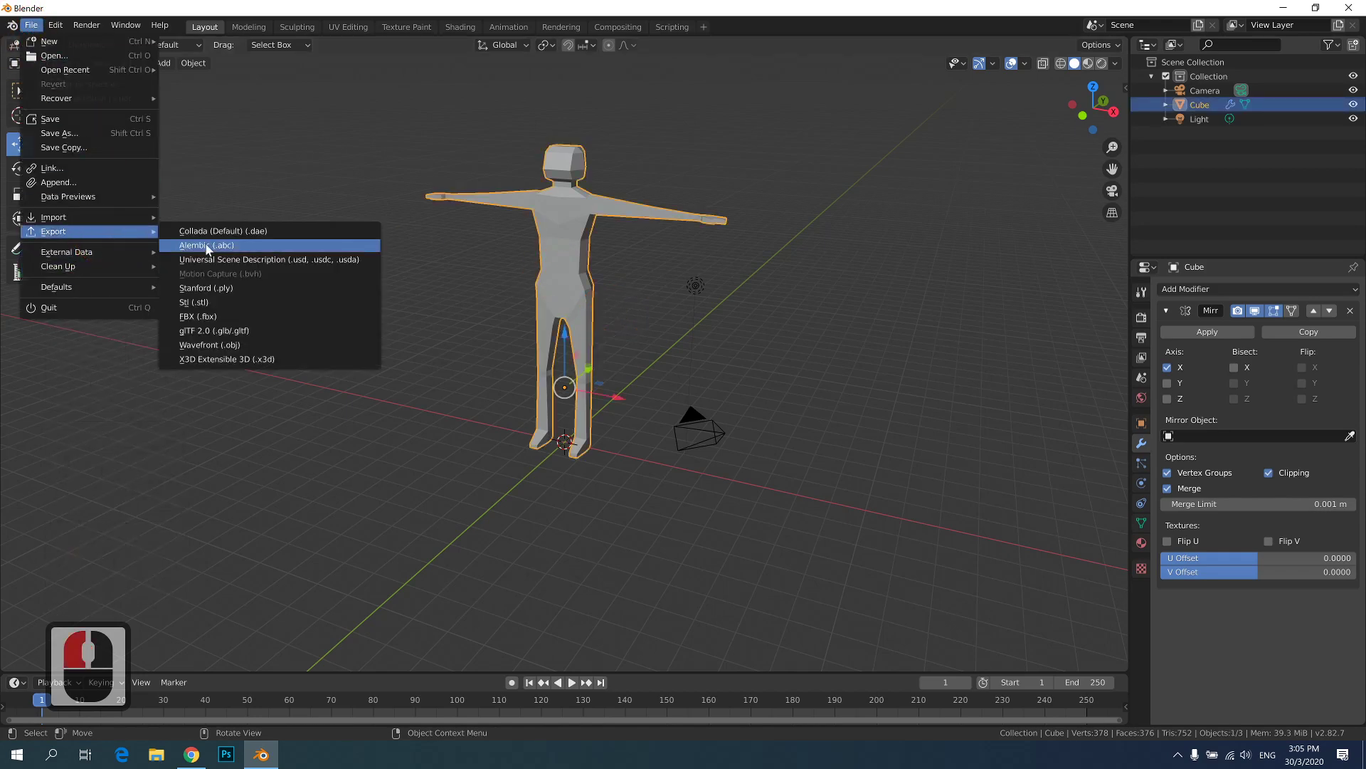
left_click(216, 316)
double_click(1021, 342)
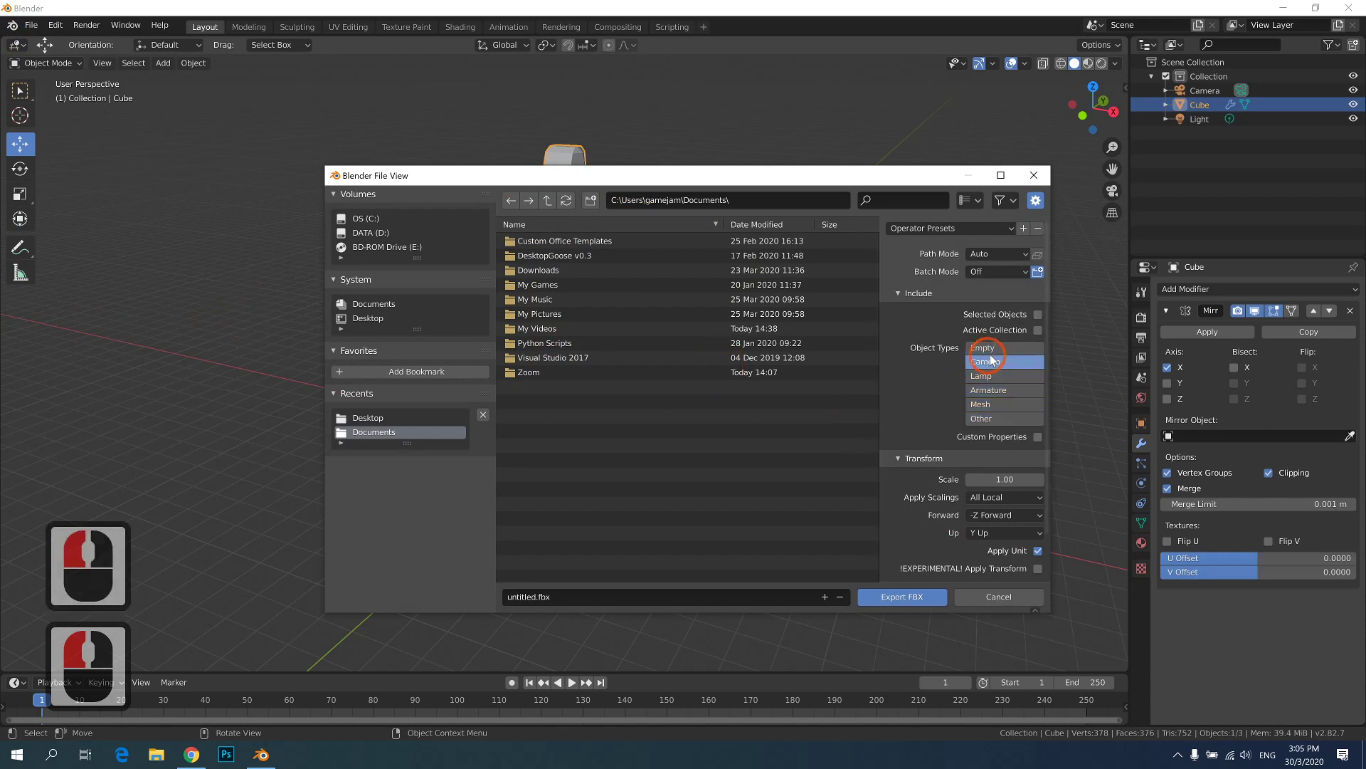
left_click(1036, 316)
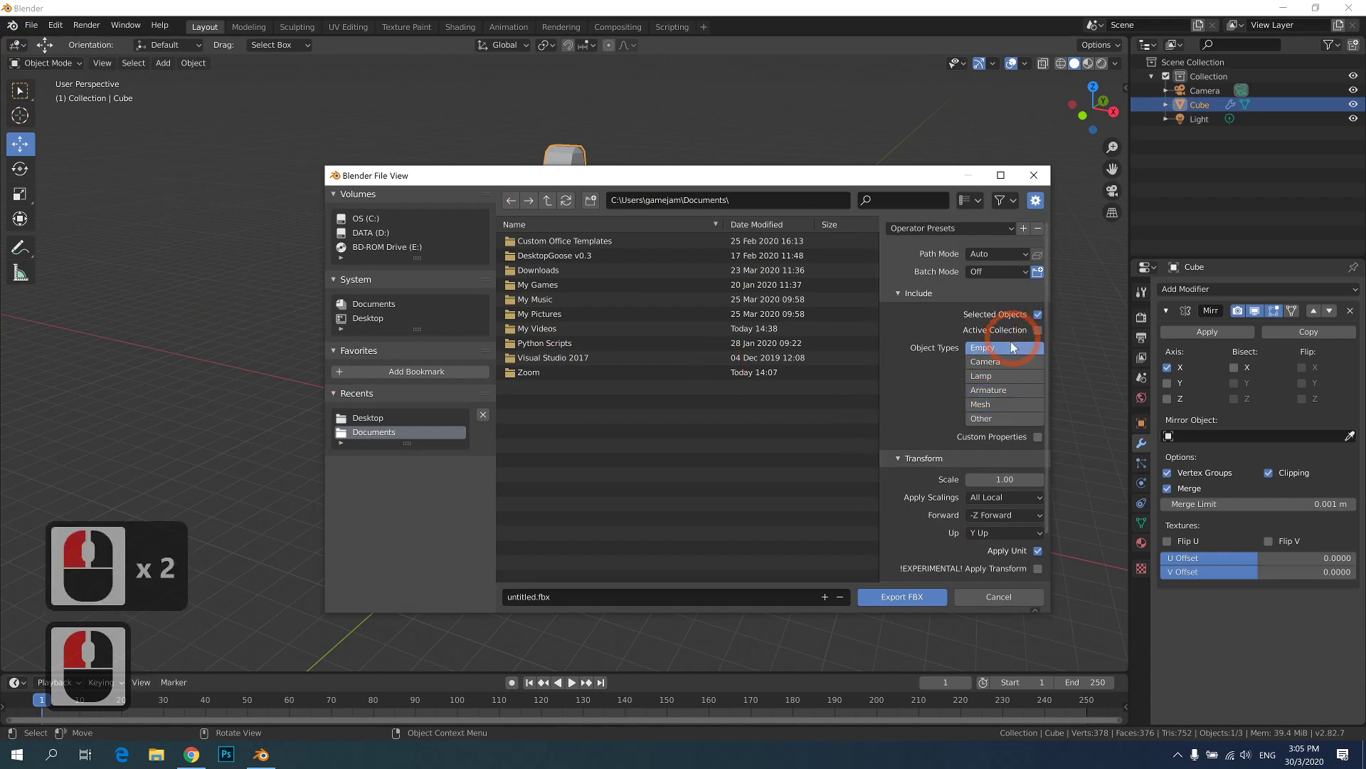
left_click(1005, 403)
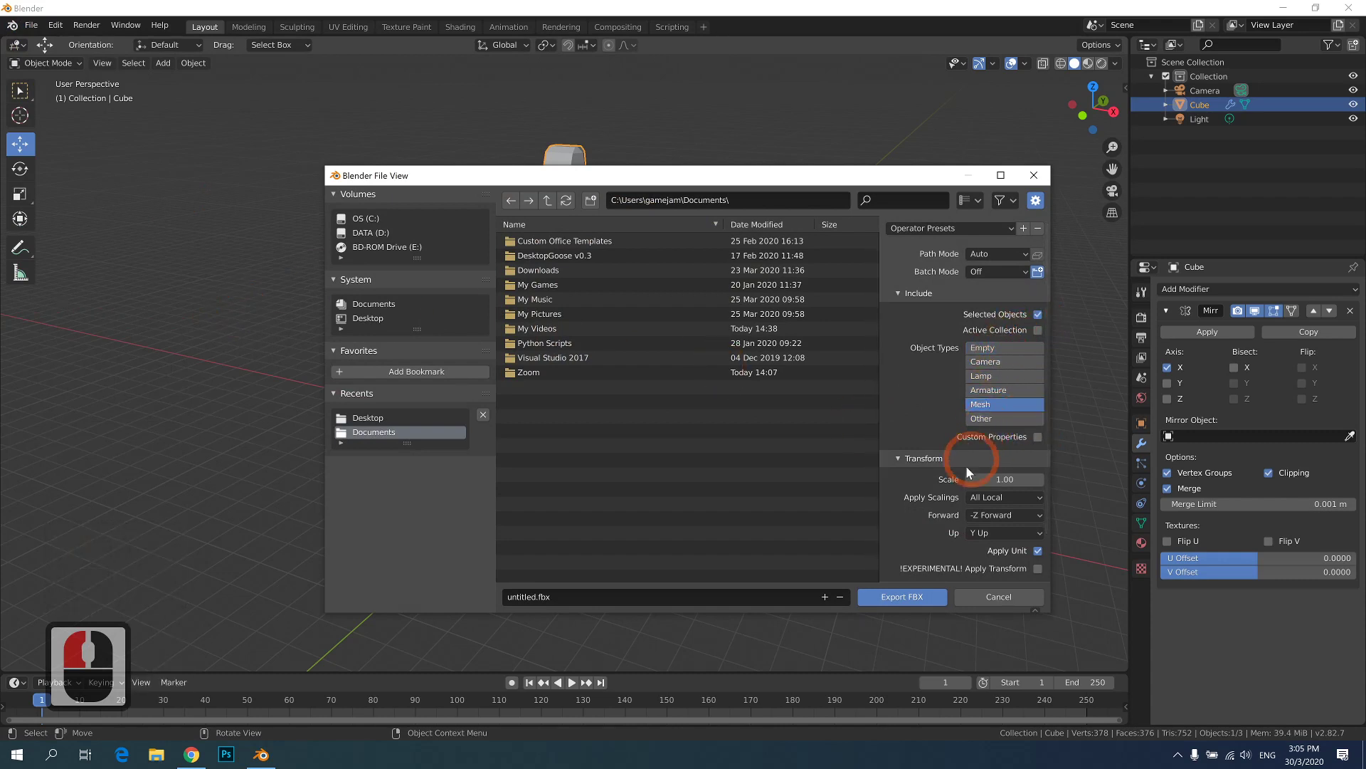
scroll(995, 541, "down", 4)
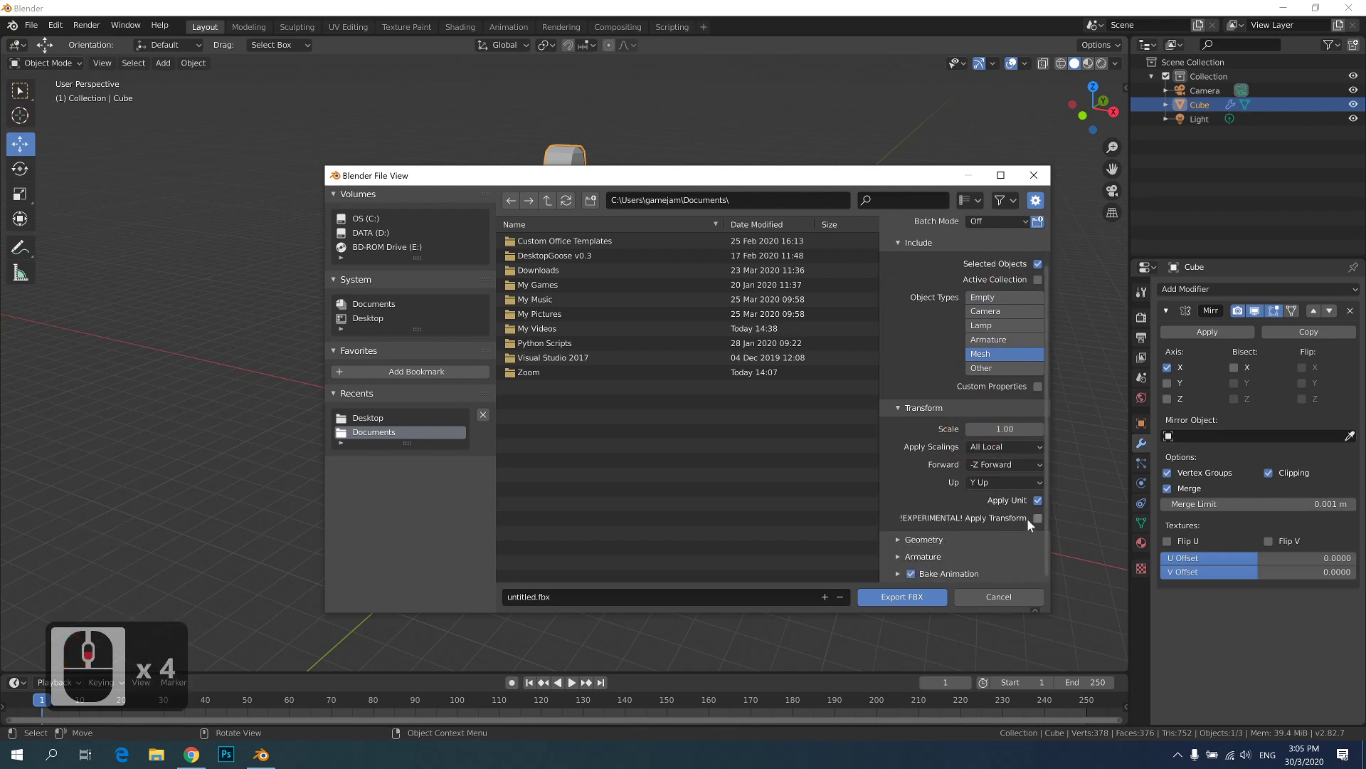
left_click(1026, 519)
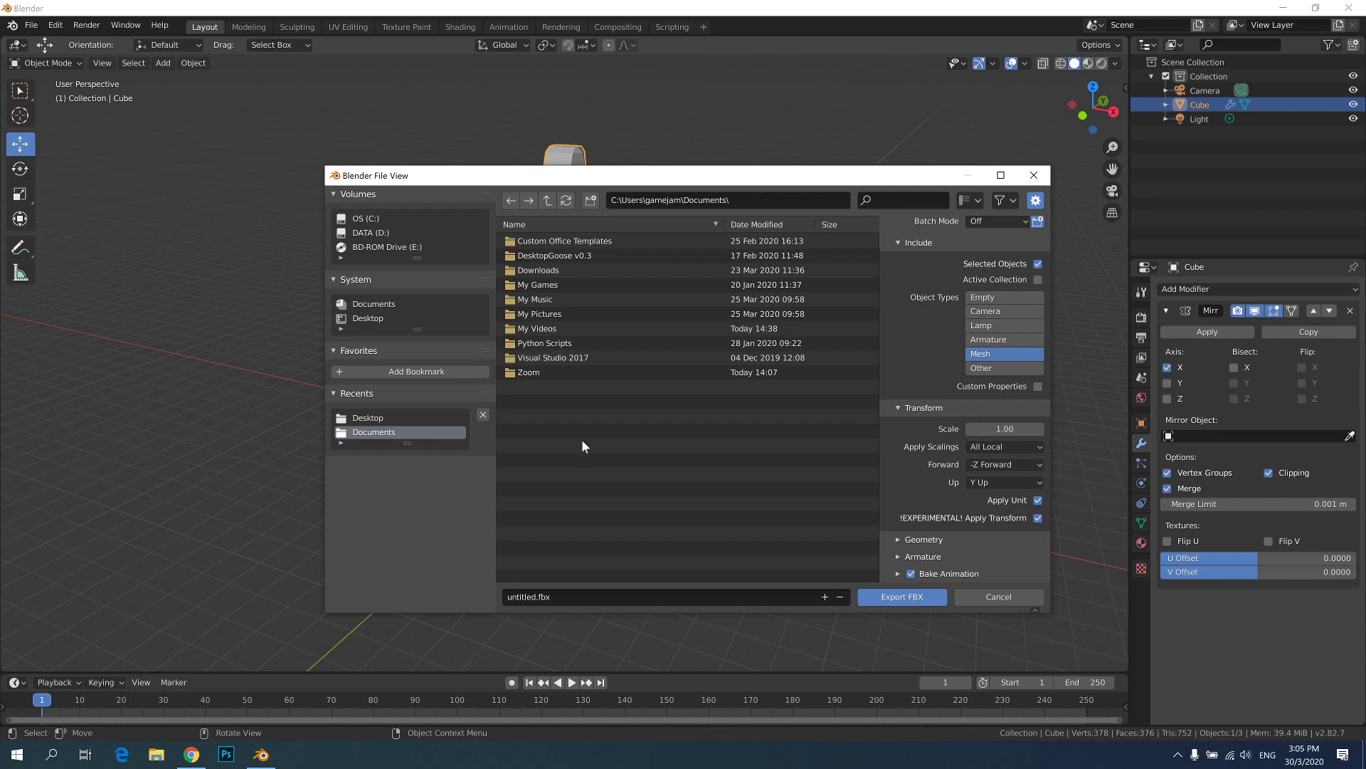
- Create a new folder named "Character" on the Desktop for the export
right_click(649, 502)
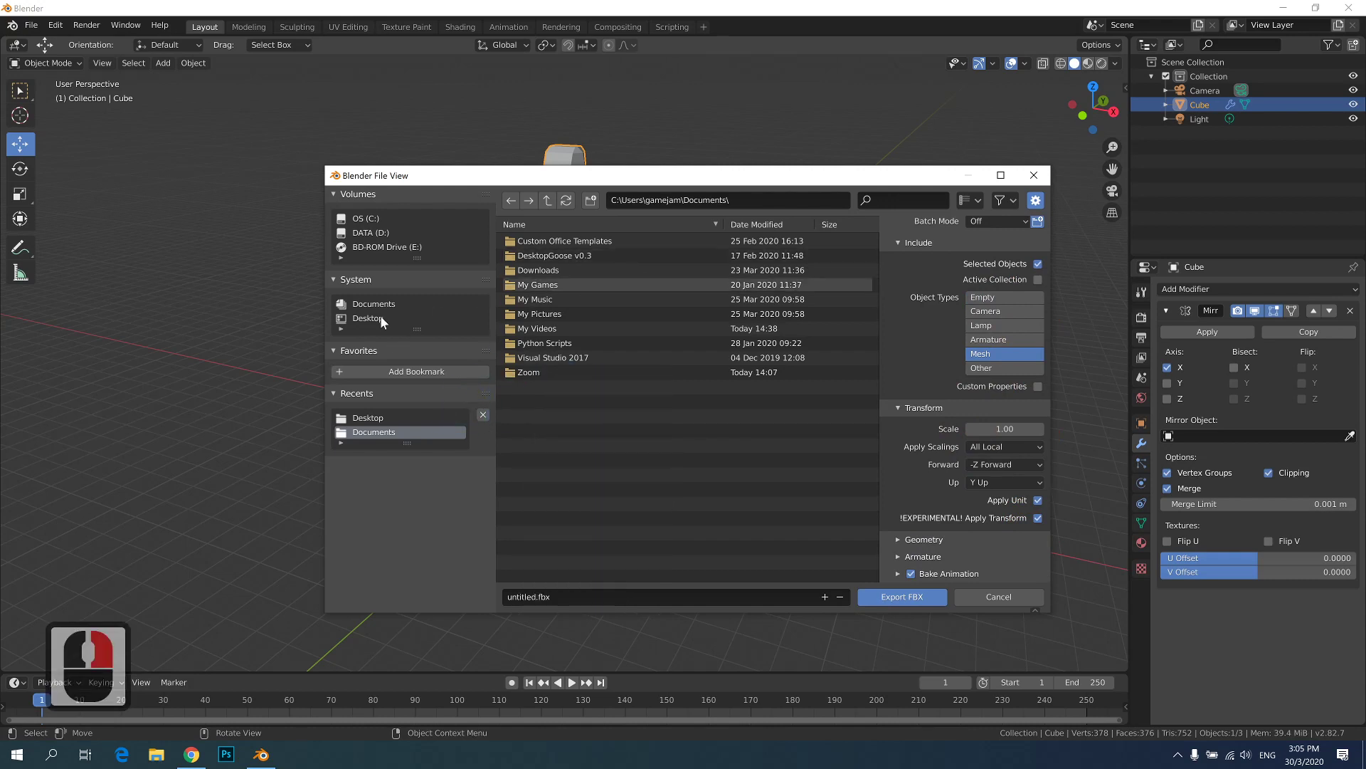
left_click(382, 317)
right_click(616, 442)
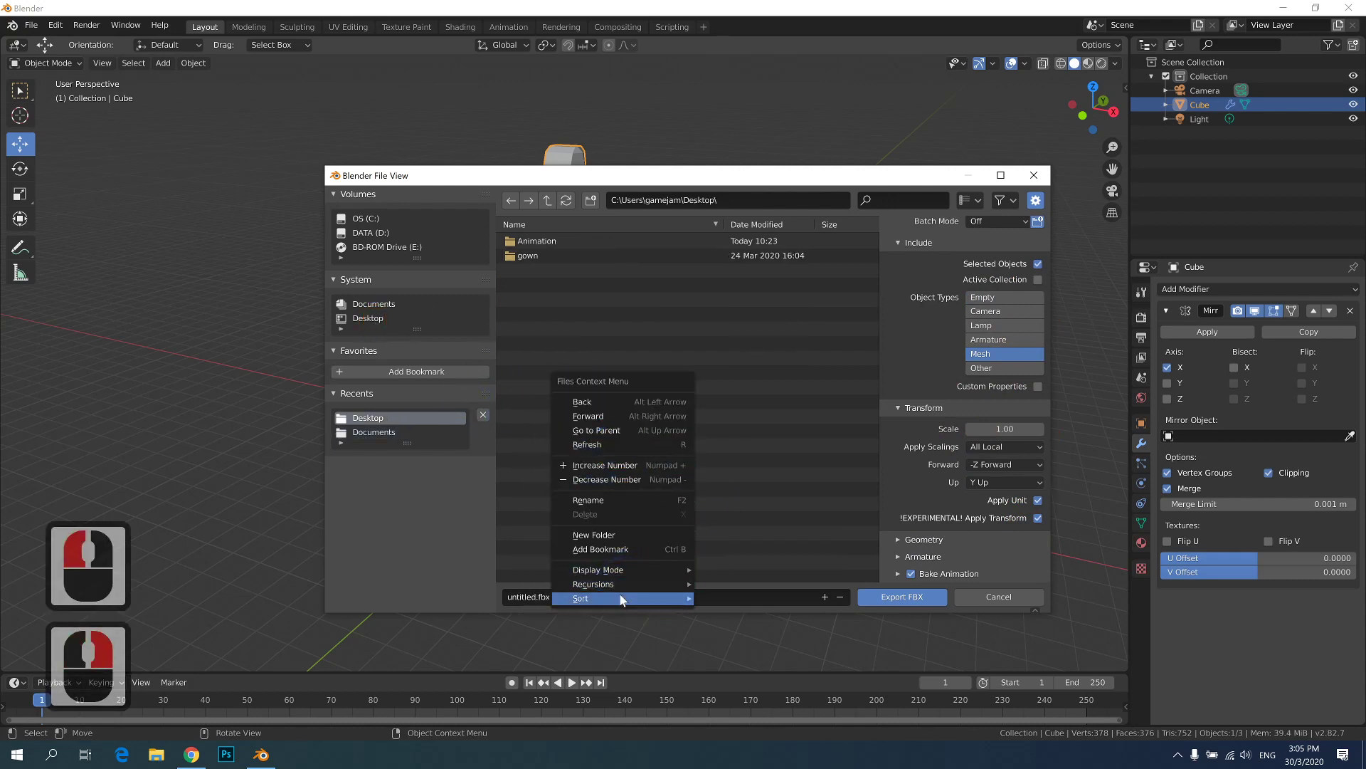
left_click(616, 534)
type("Cha")
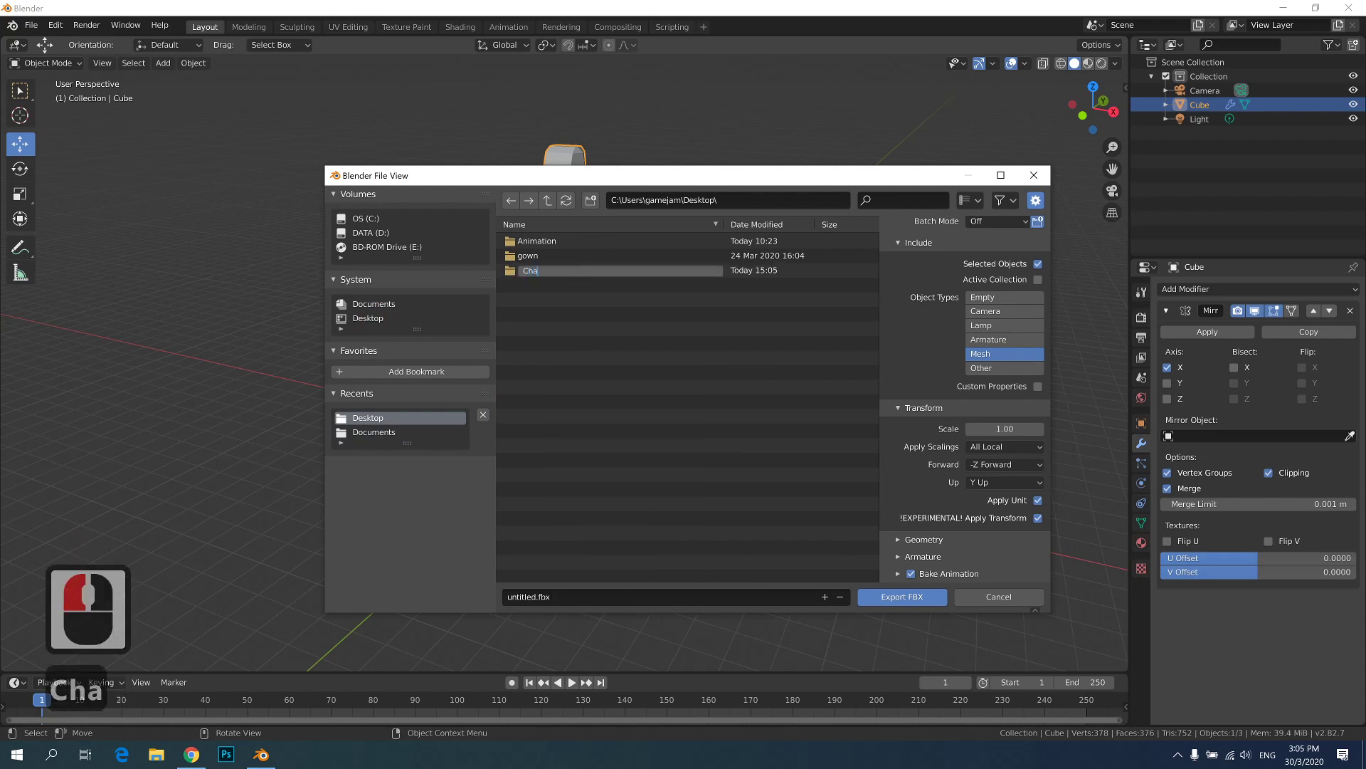
type("racter")
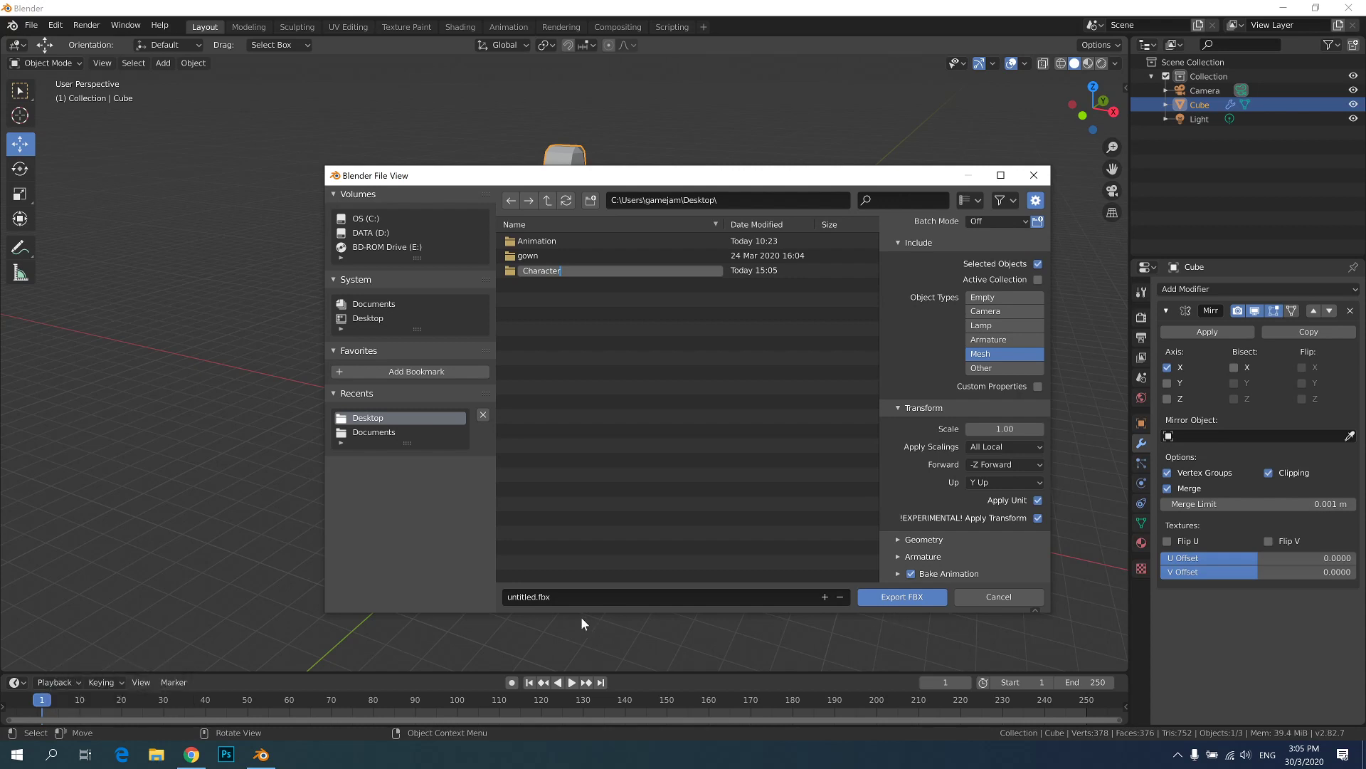
- Name the export file Character.fbx and export the character to the Desktop
double_click(634, 597)
key("Left")
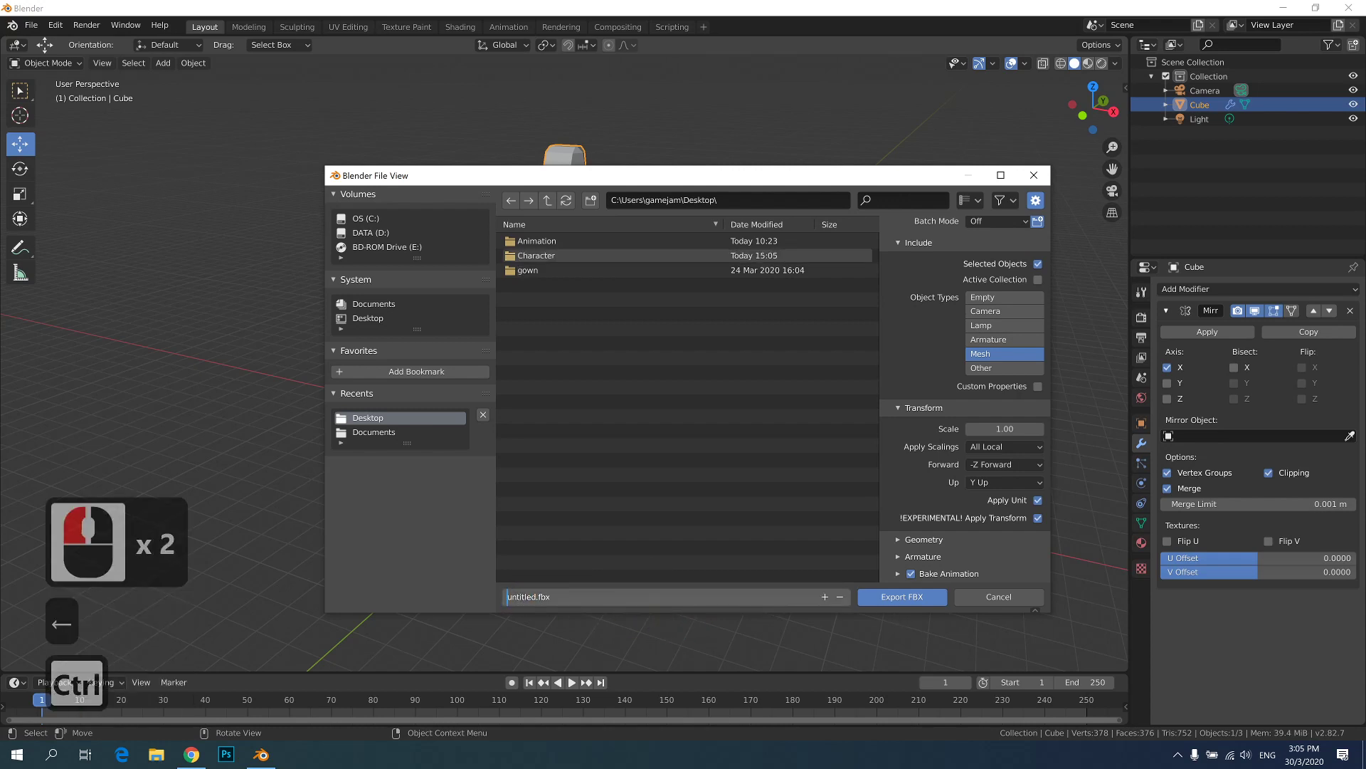
key("ctrl+shift+Right")
type("Character")
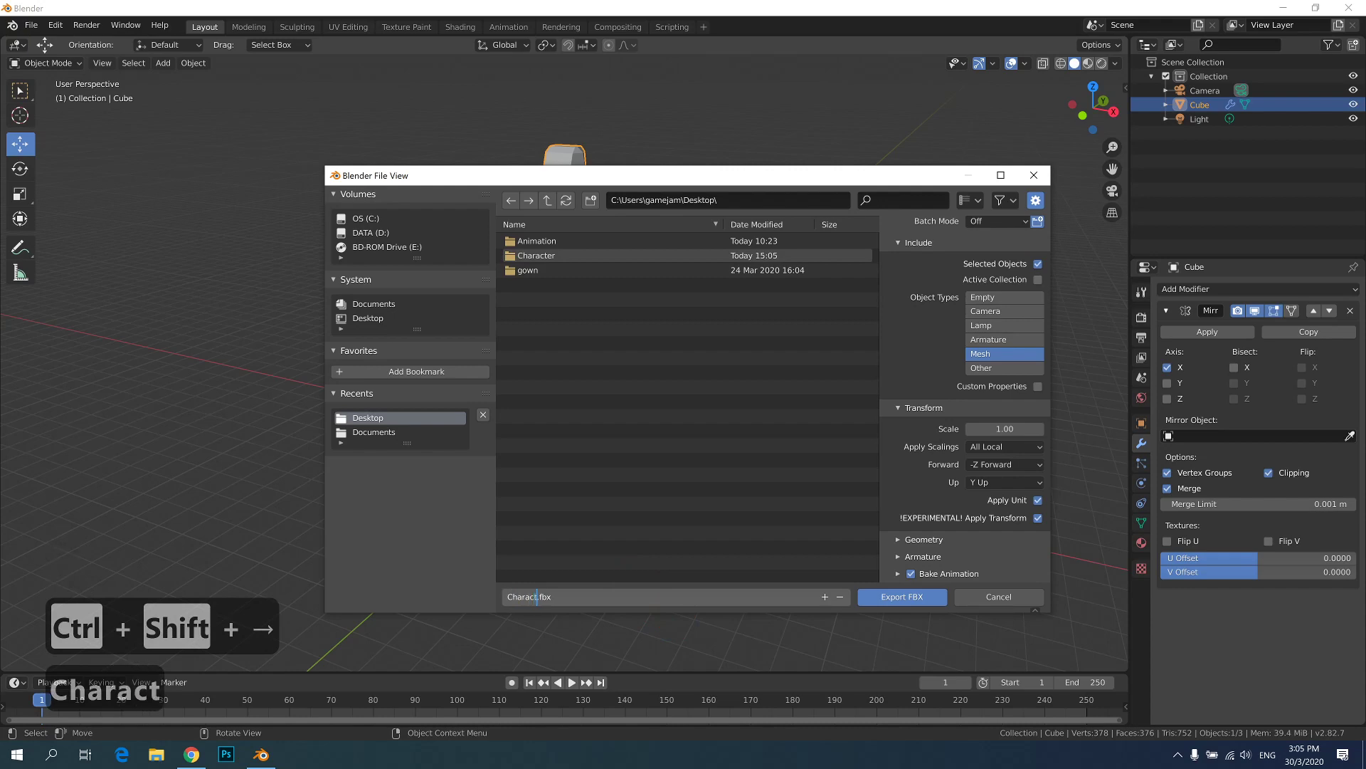
left_click(898, 596)
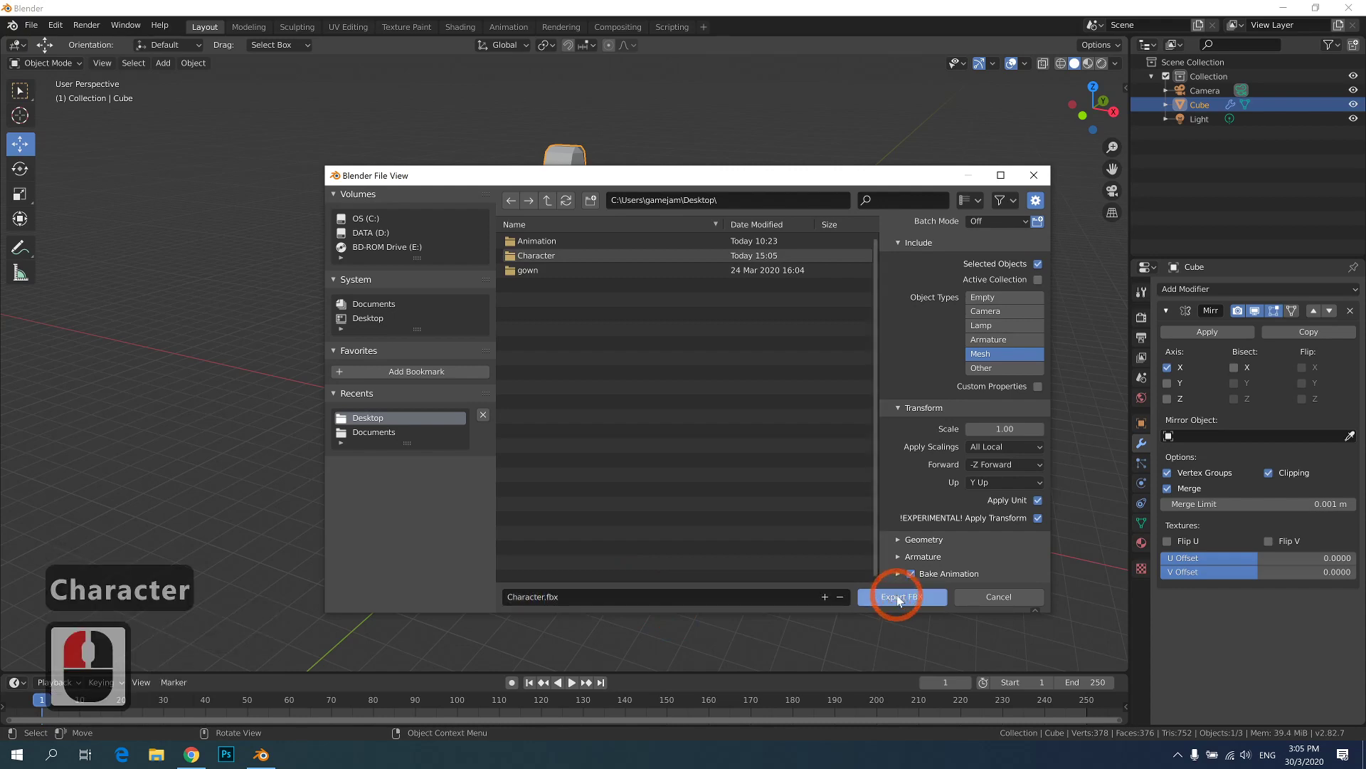
left_click(898, 597)
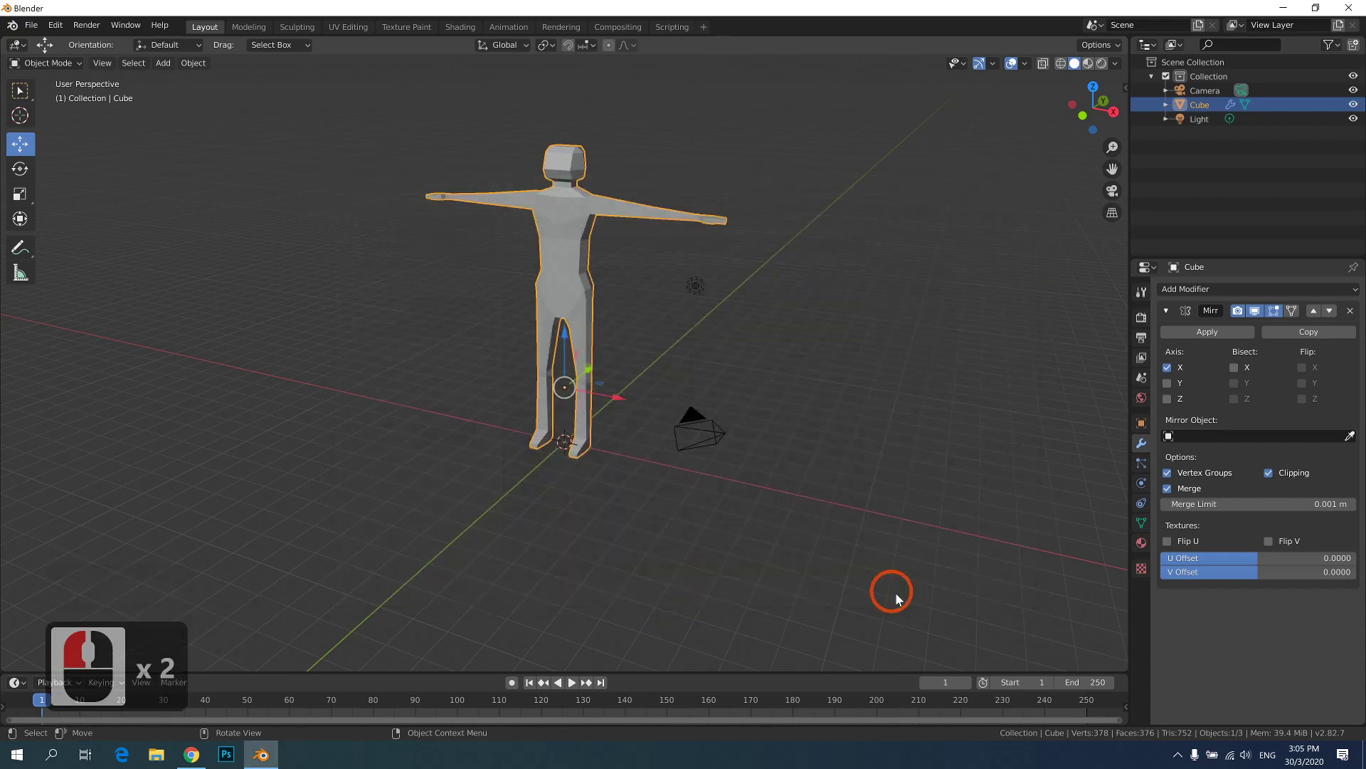
- Minimise Blender and move the exported Character.fbx from the Desktop into the Character folder
left_click(1283, 7)
left_click(27, 314)
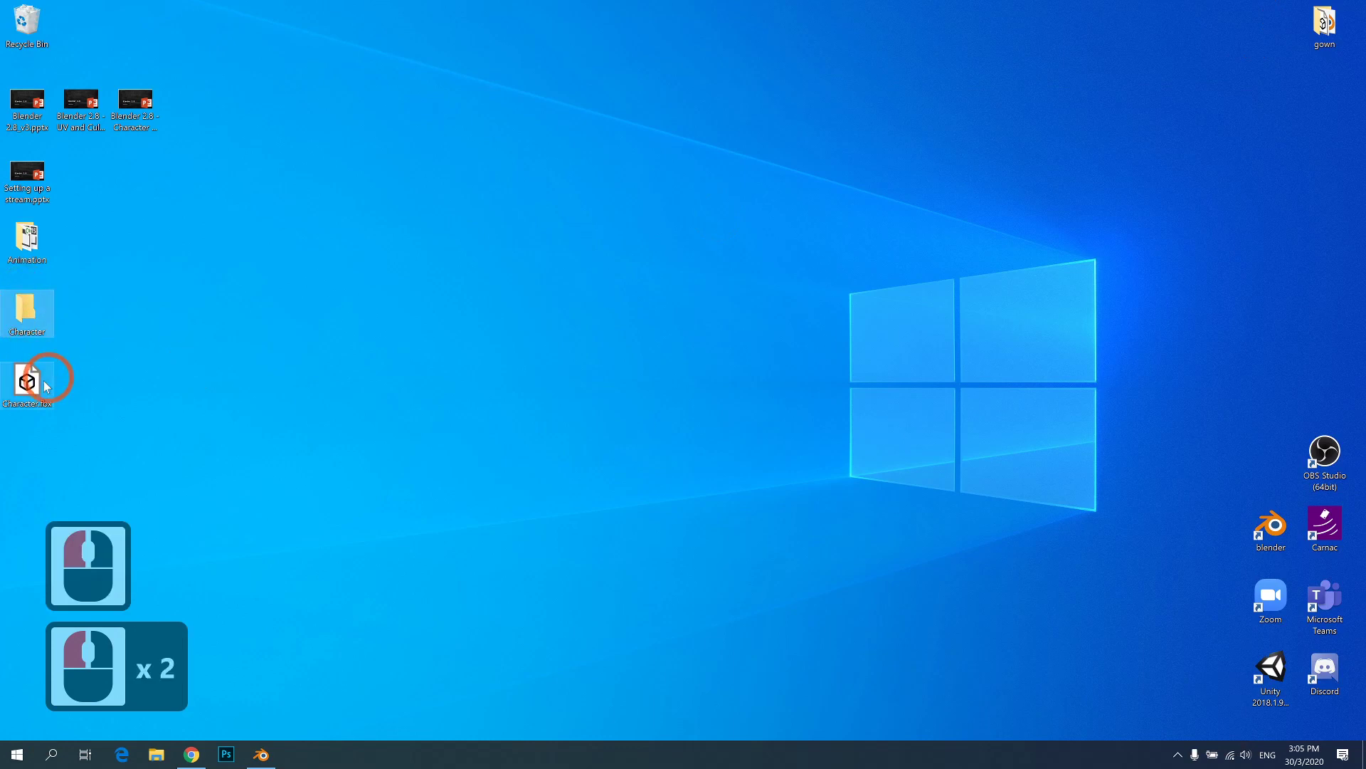
left_click_drag(42, 380, 23, 319)
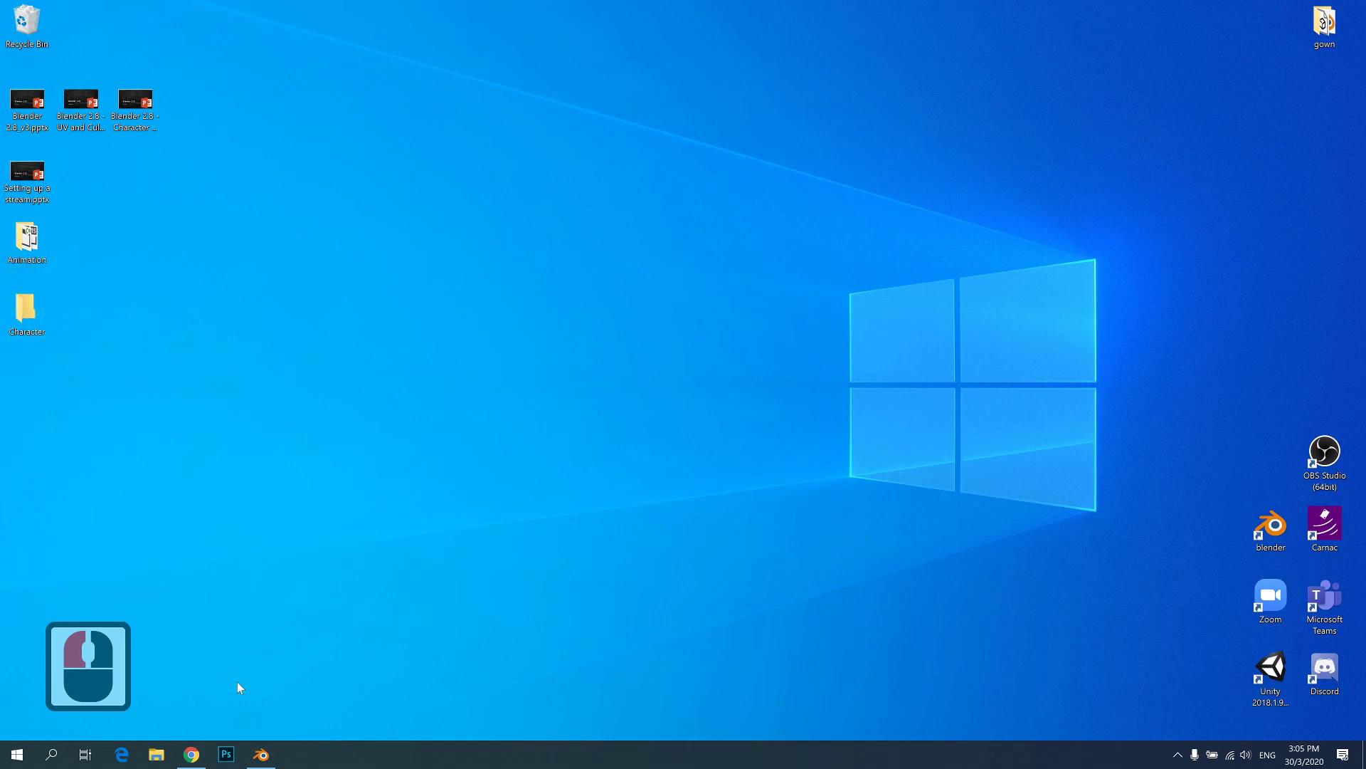
- Save the scene as Character.blend in the Desktop's Character folder and close Blender
right_click(261, 755)
left_click(268, 723)
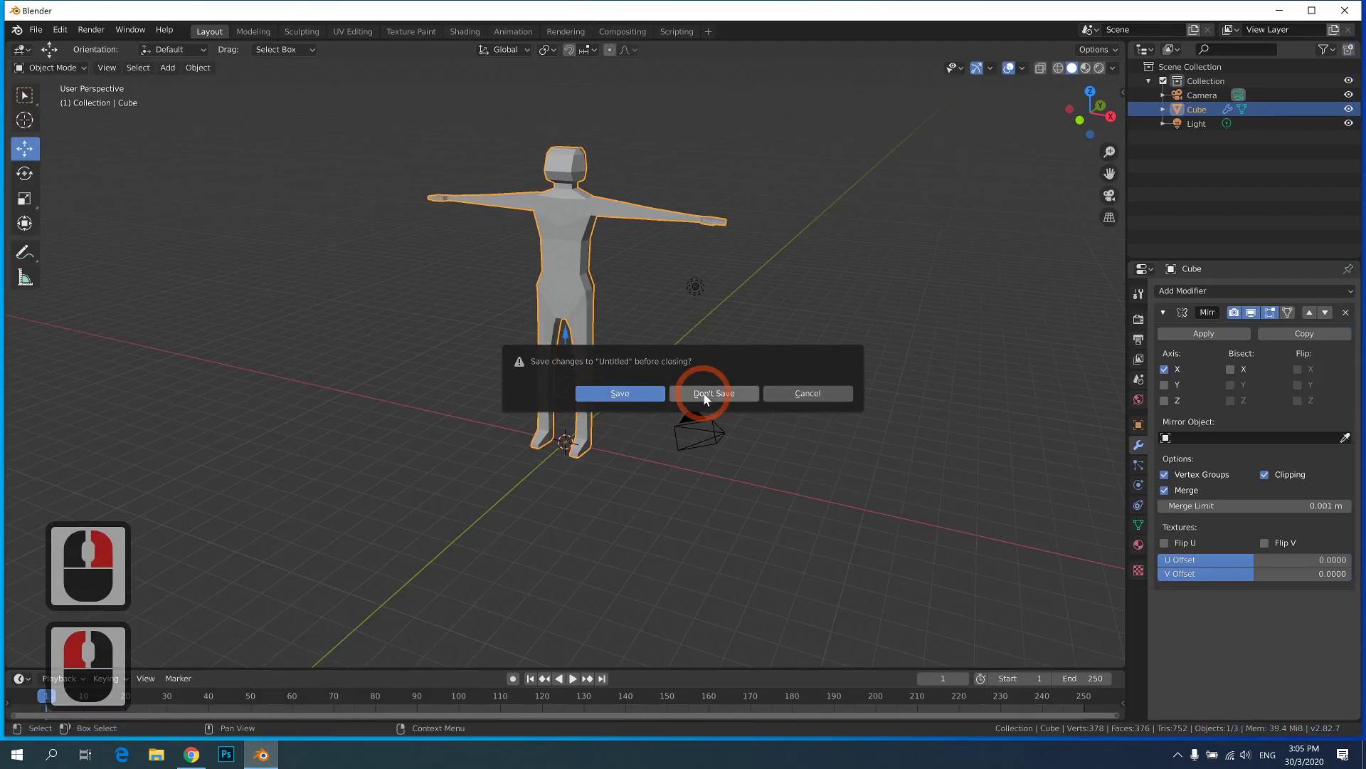
left_click(646, 403)
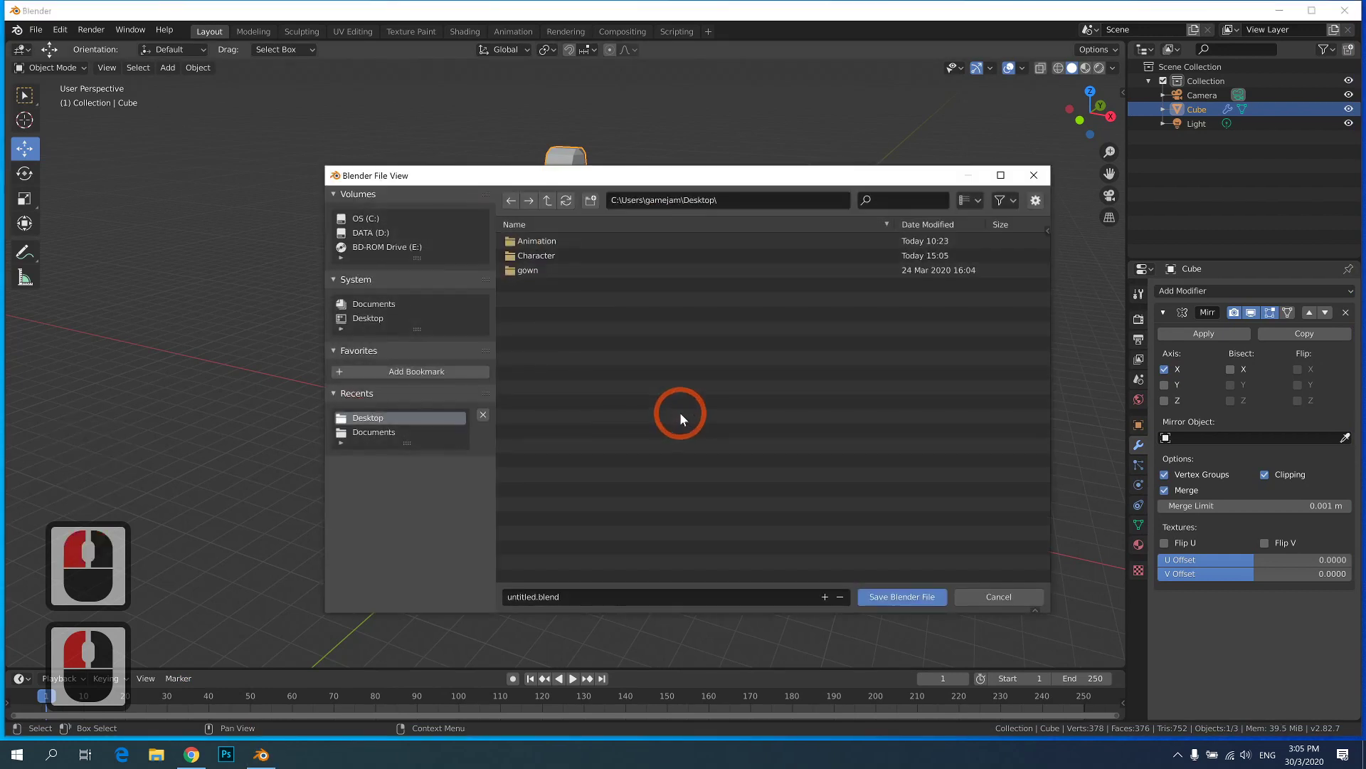
double_click(568, 251)
left_click(549, 595)
double_click(547, 597)
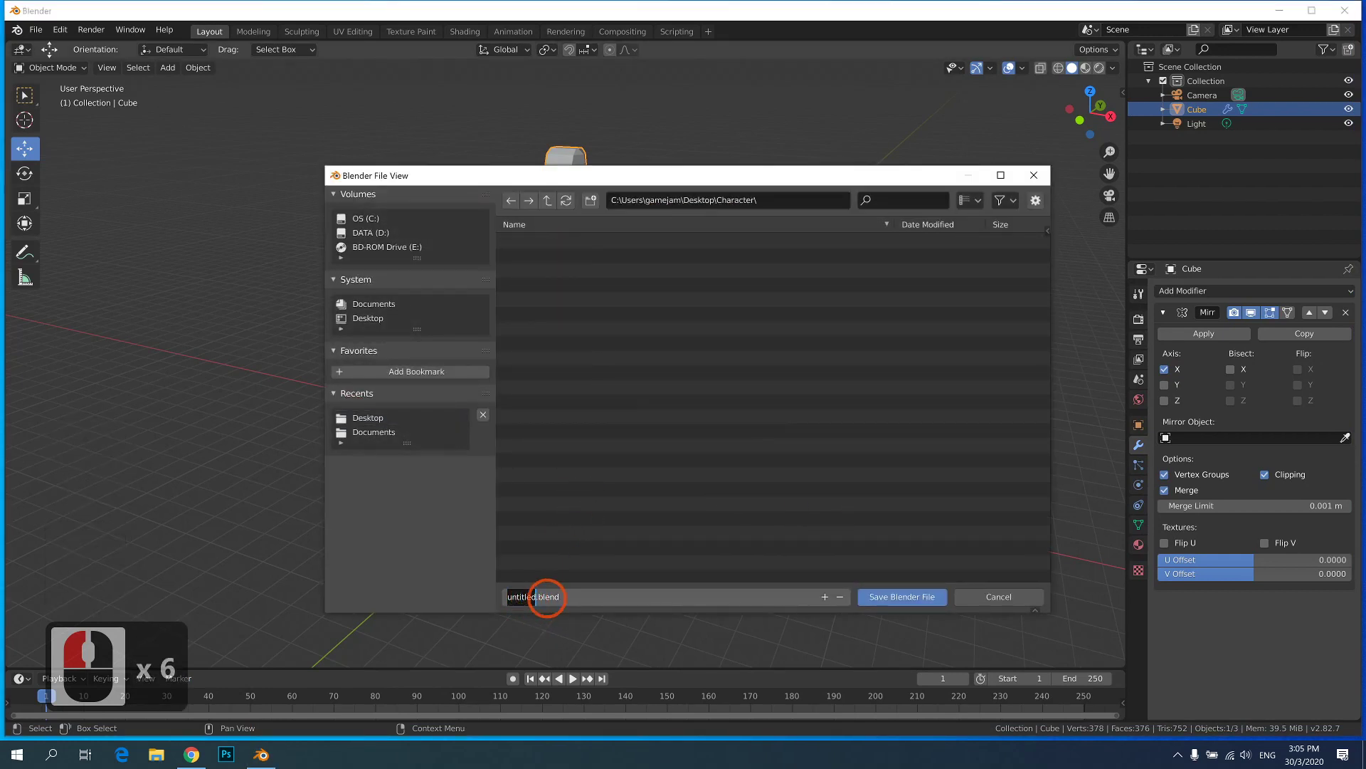
type("Character")
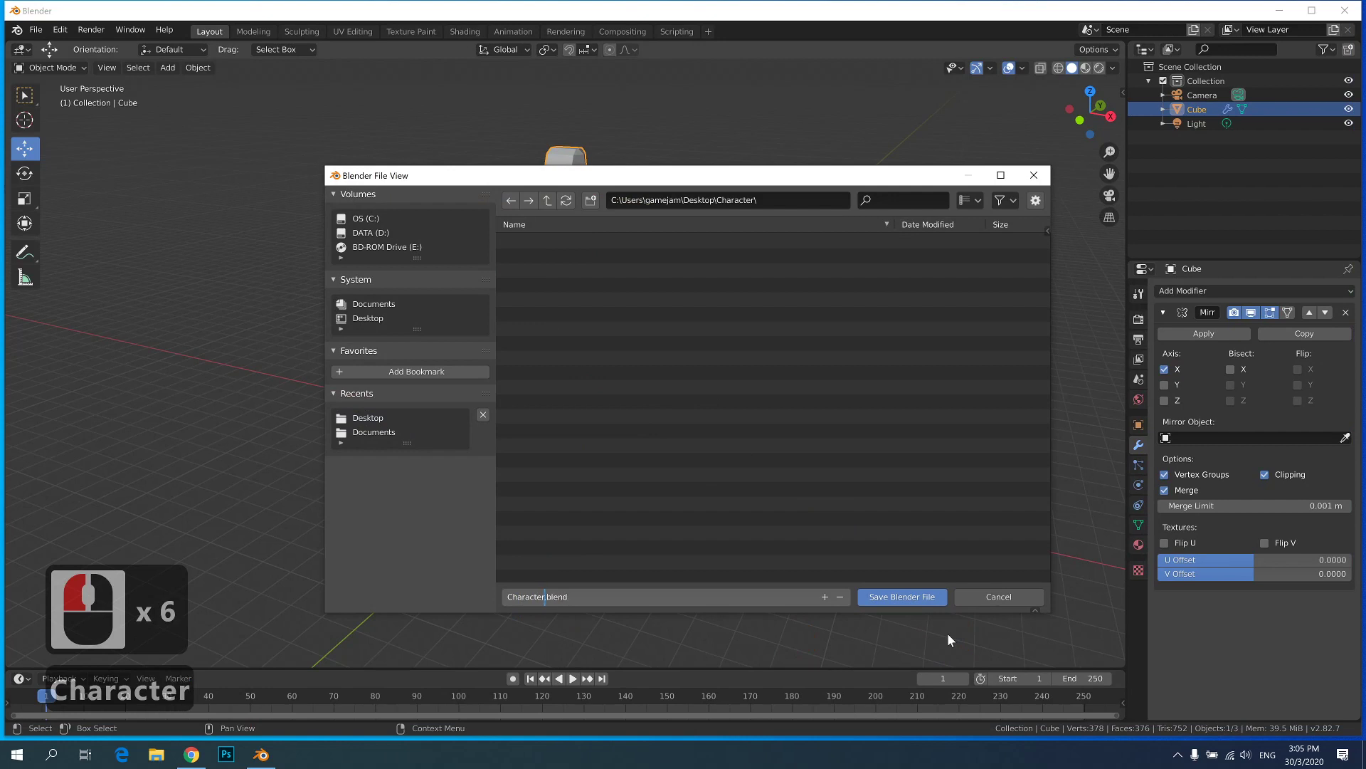
key("Return")
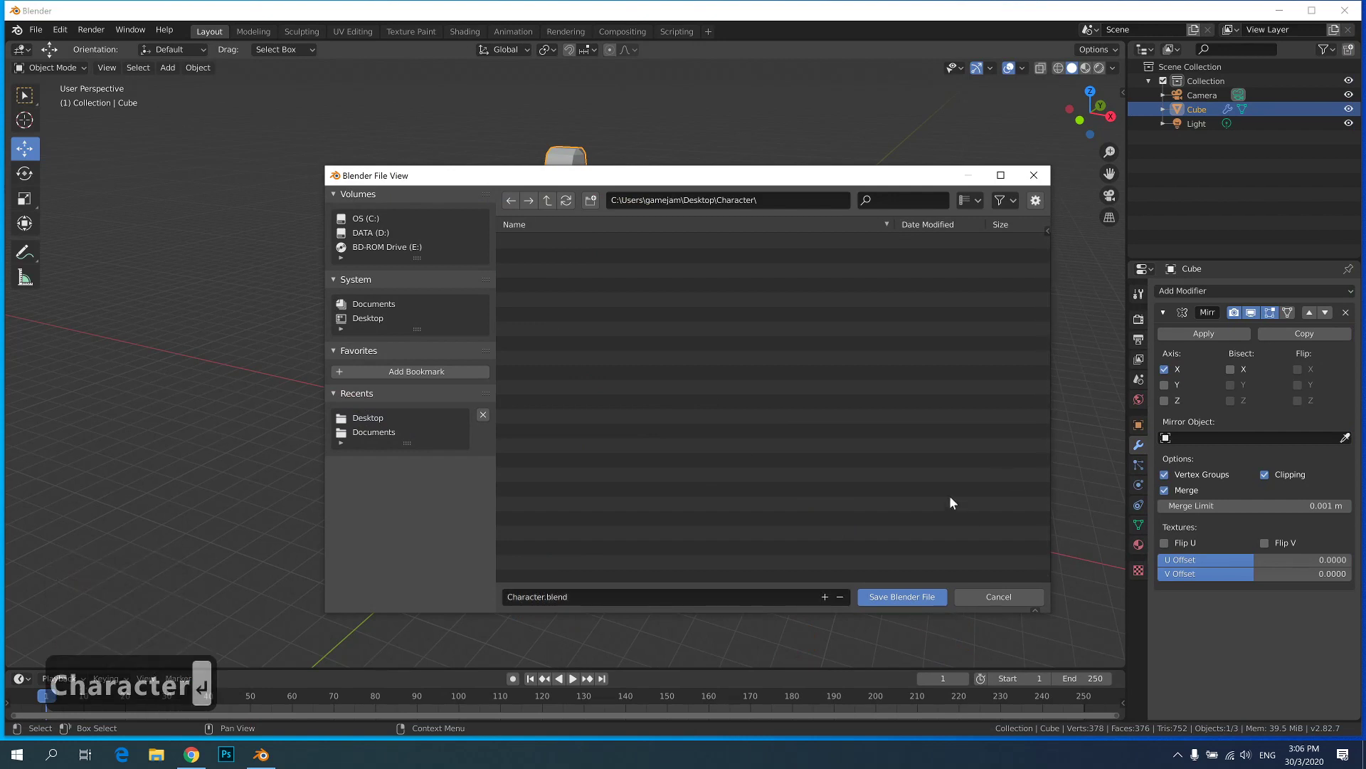
left_click(908, 600)
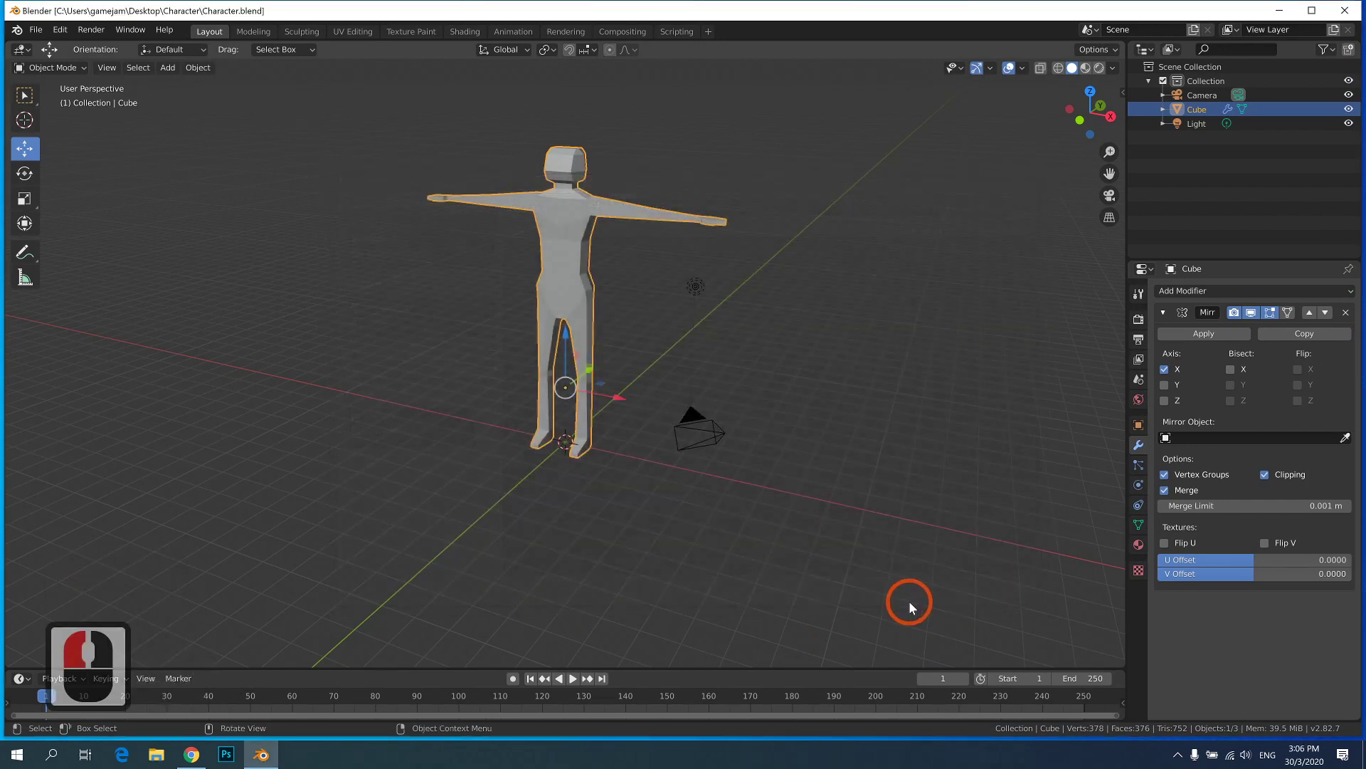
left_click(1352, 11)
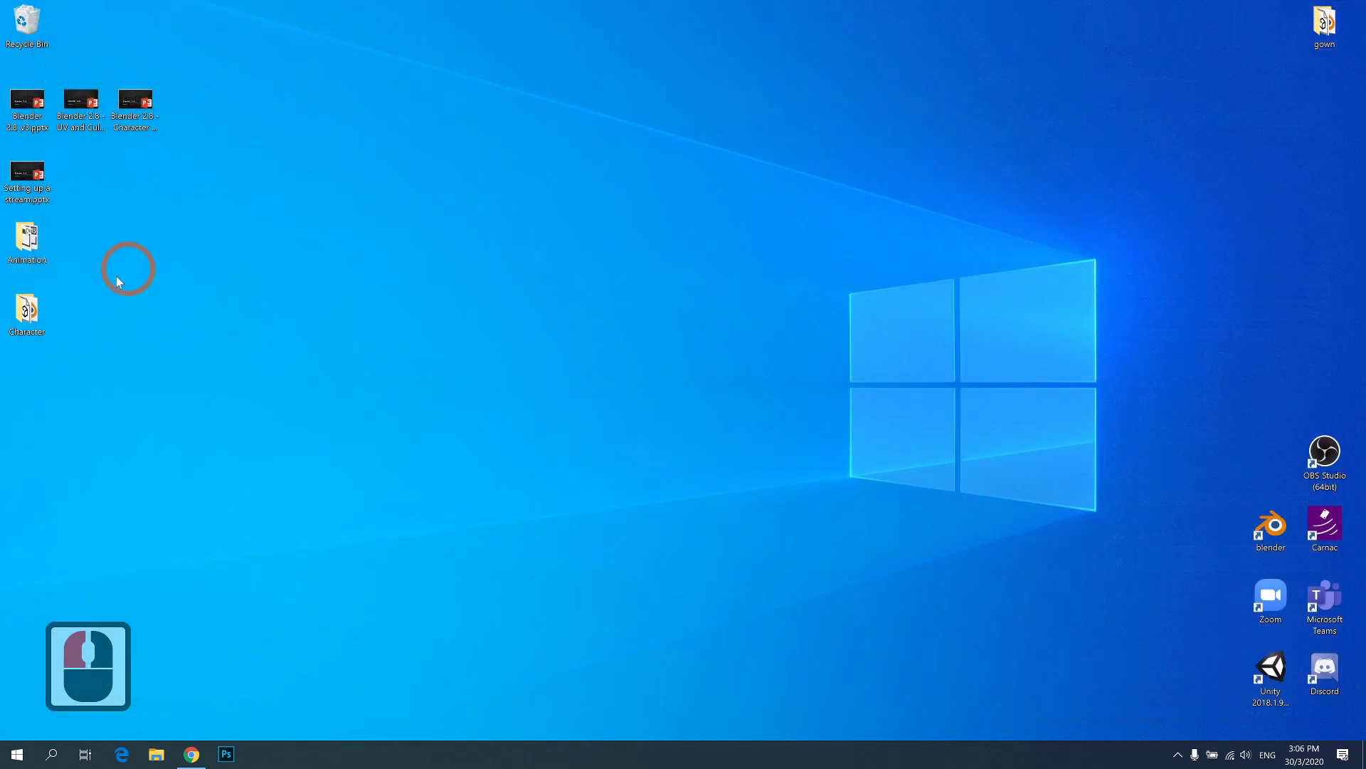
- Open the Character folder on the Desktop and open Character.fbx in 3D Viewer
left_click(23, 302)
double_click(23, 302)
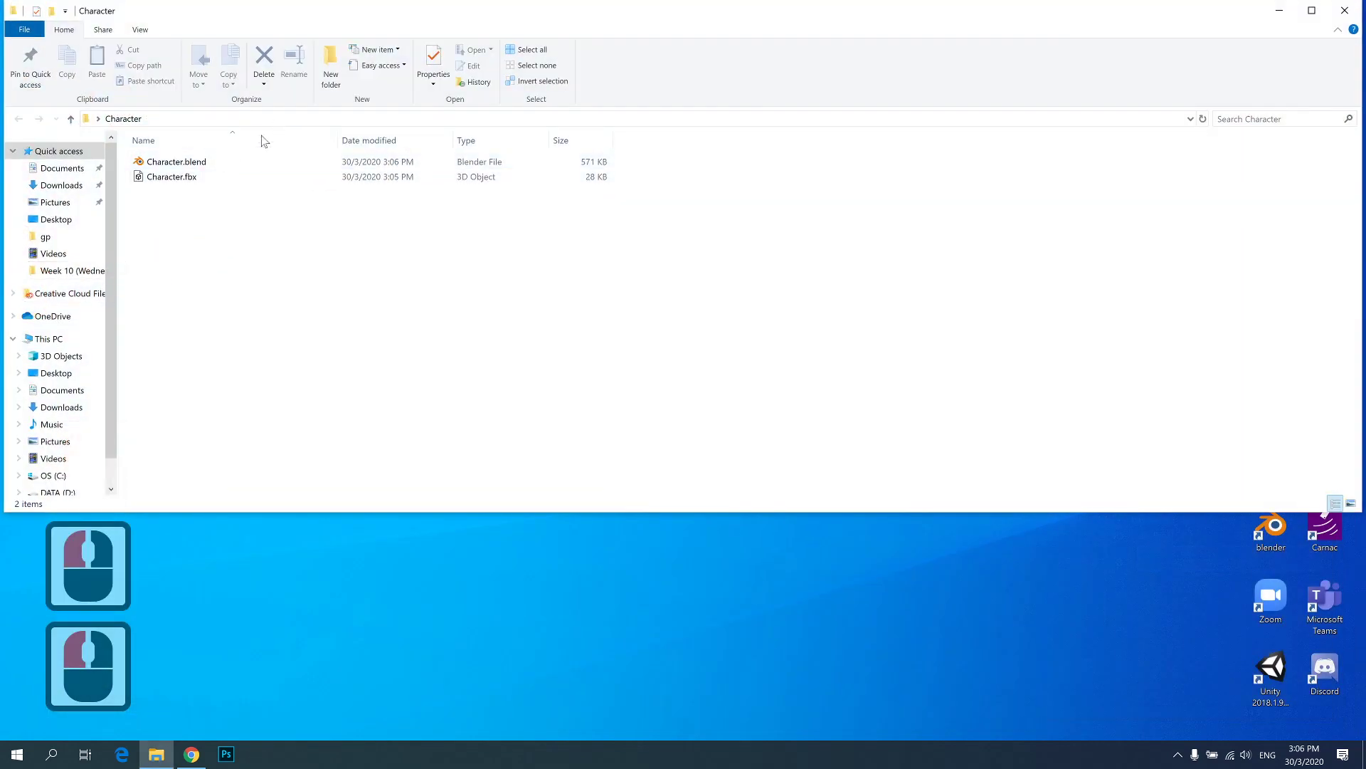
double_click(219, 177)
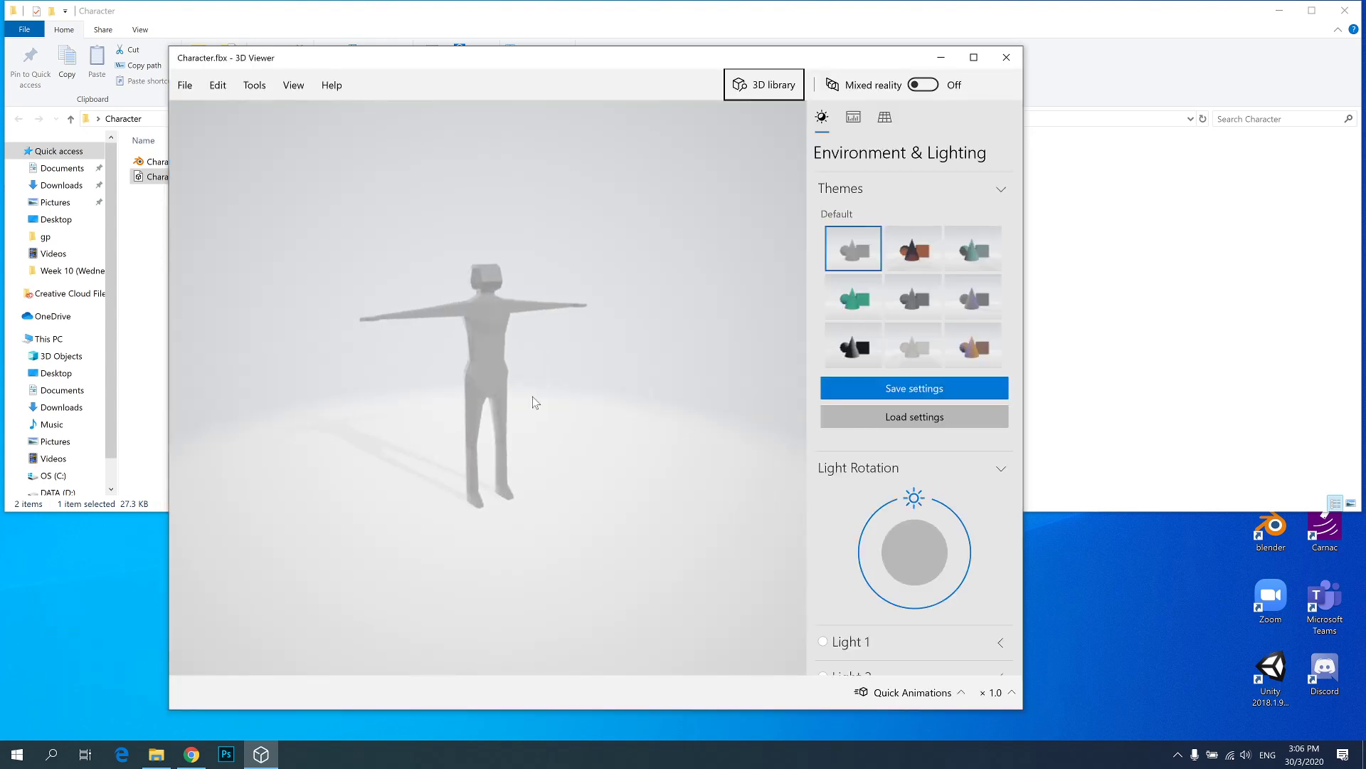
- Examine the exported character model from several angles and distances, and close 3D Viewer
left_click_drag(498, 403, 449, 400)
scroll(542, 383, "up", 4)
middle_click_drag(542, 383, 518, 400)
middle_click_drag(371, 316, 420, 314)
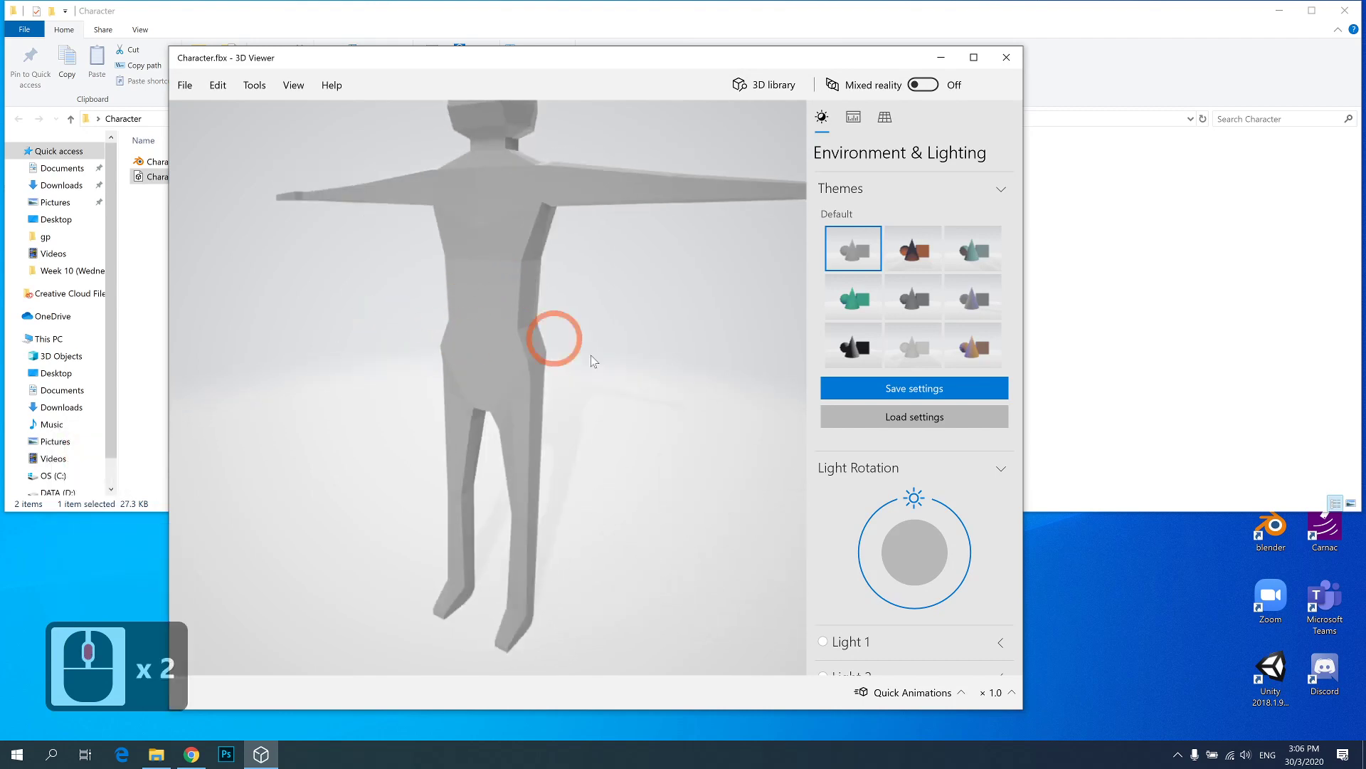
scroll(580, 365, "down", 2)
scroll(571, 366, "up", 2)
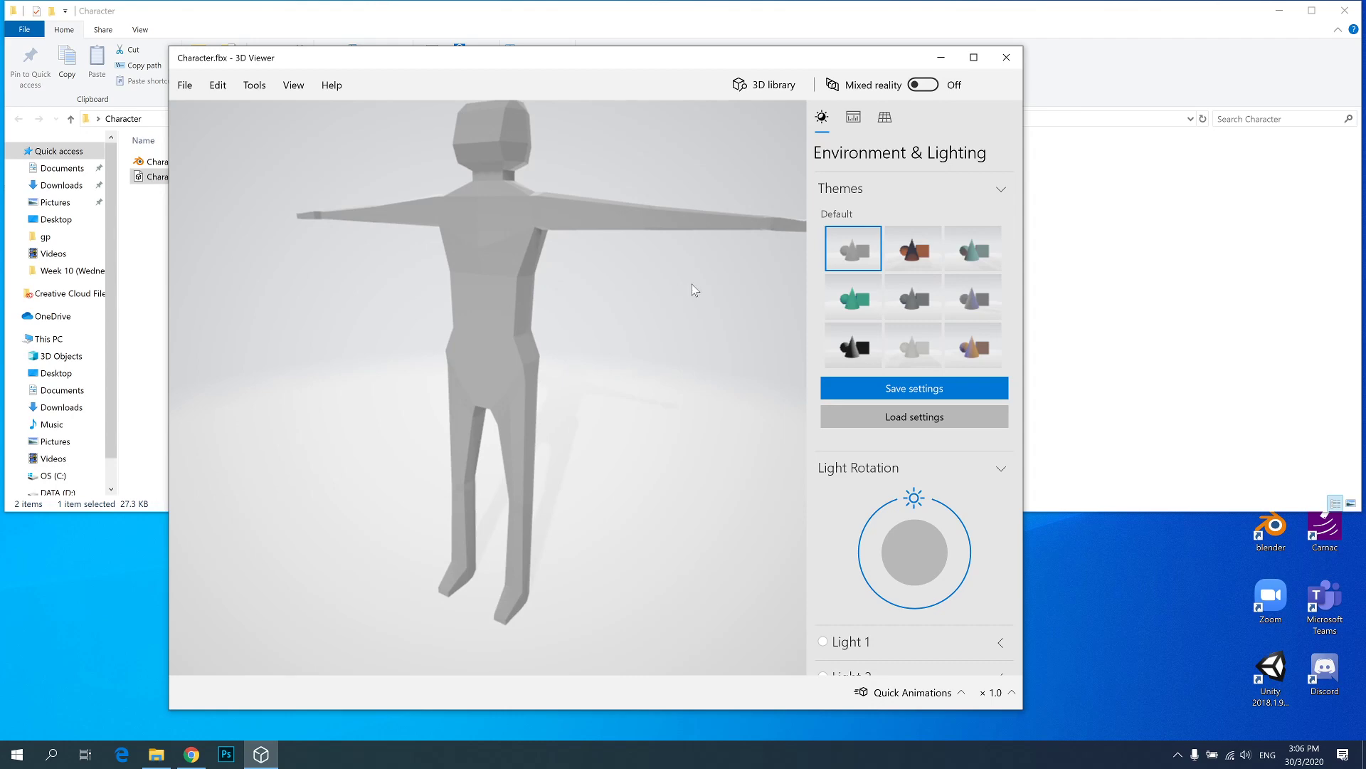
scroll(557, 258, "down", 2)
scroll(726, 189, "down", 1)
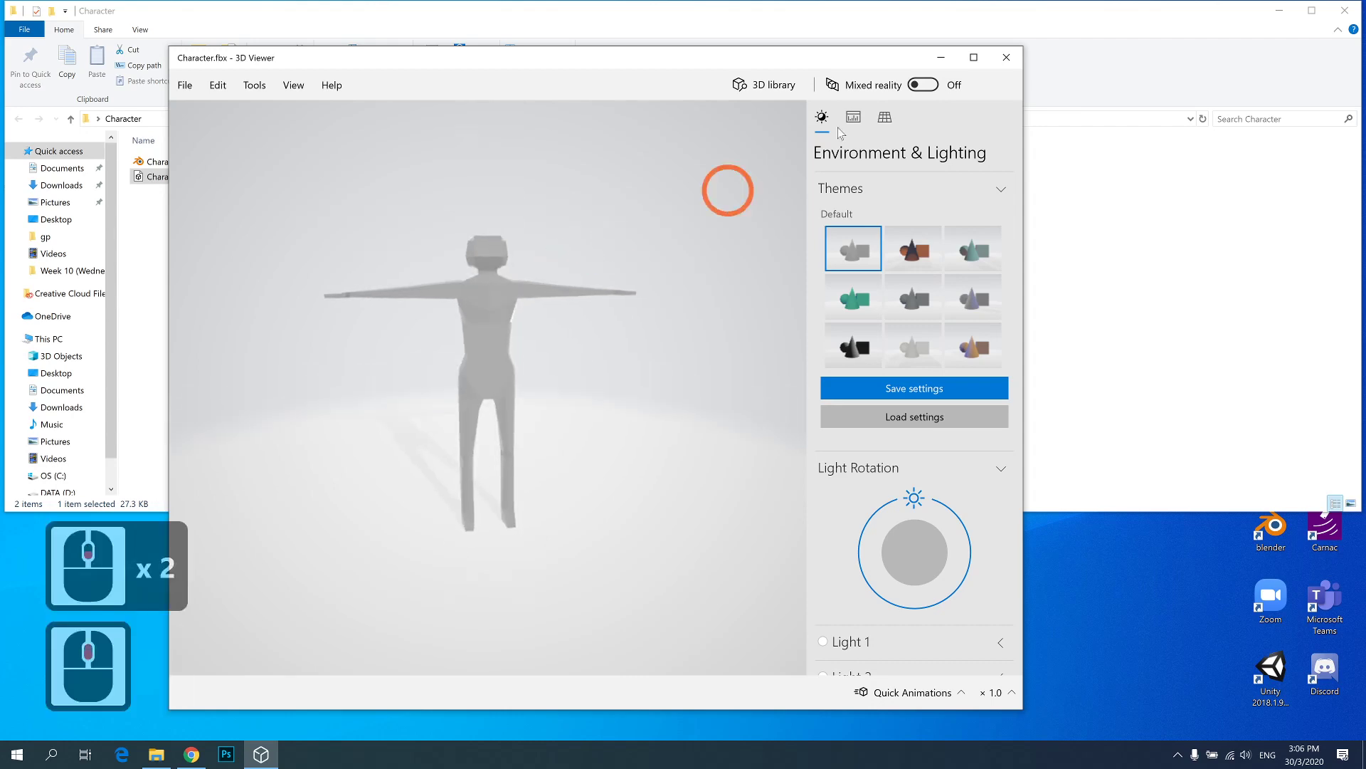
left_click(1006, 61)
left_click(415, 296)
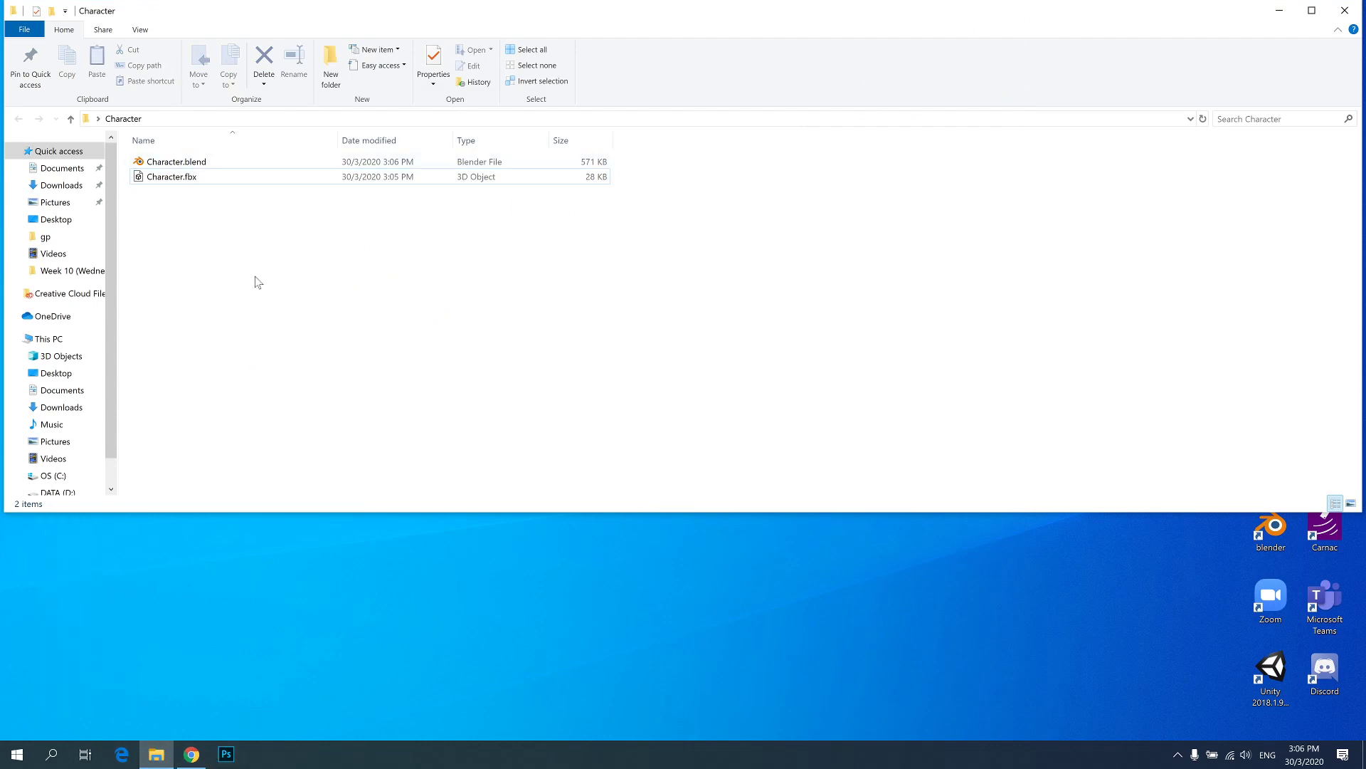
key("super+Tab")
left_click(85, 53)
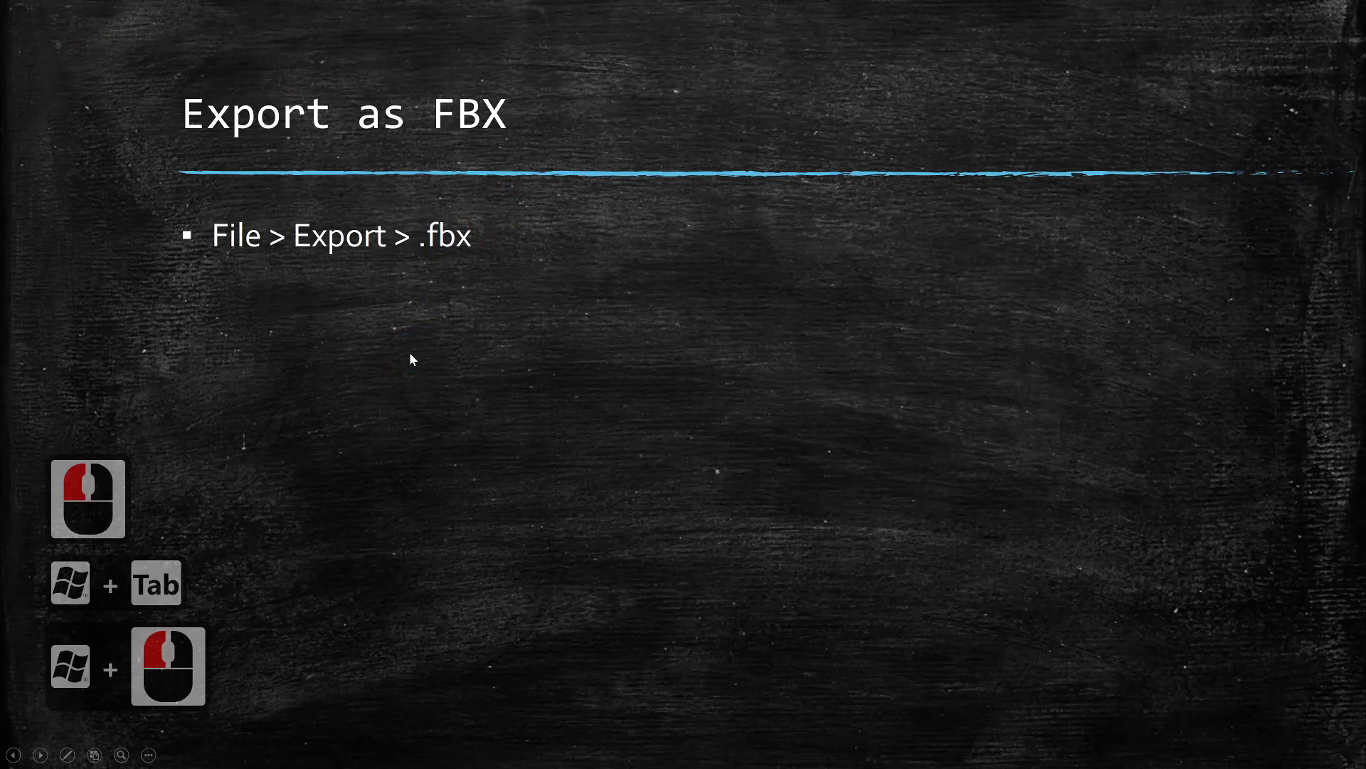
key("Right")
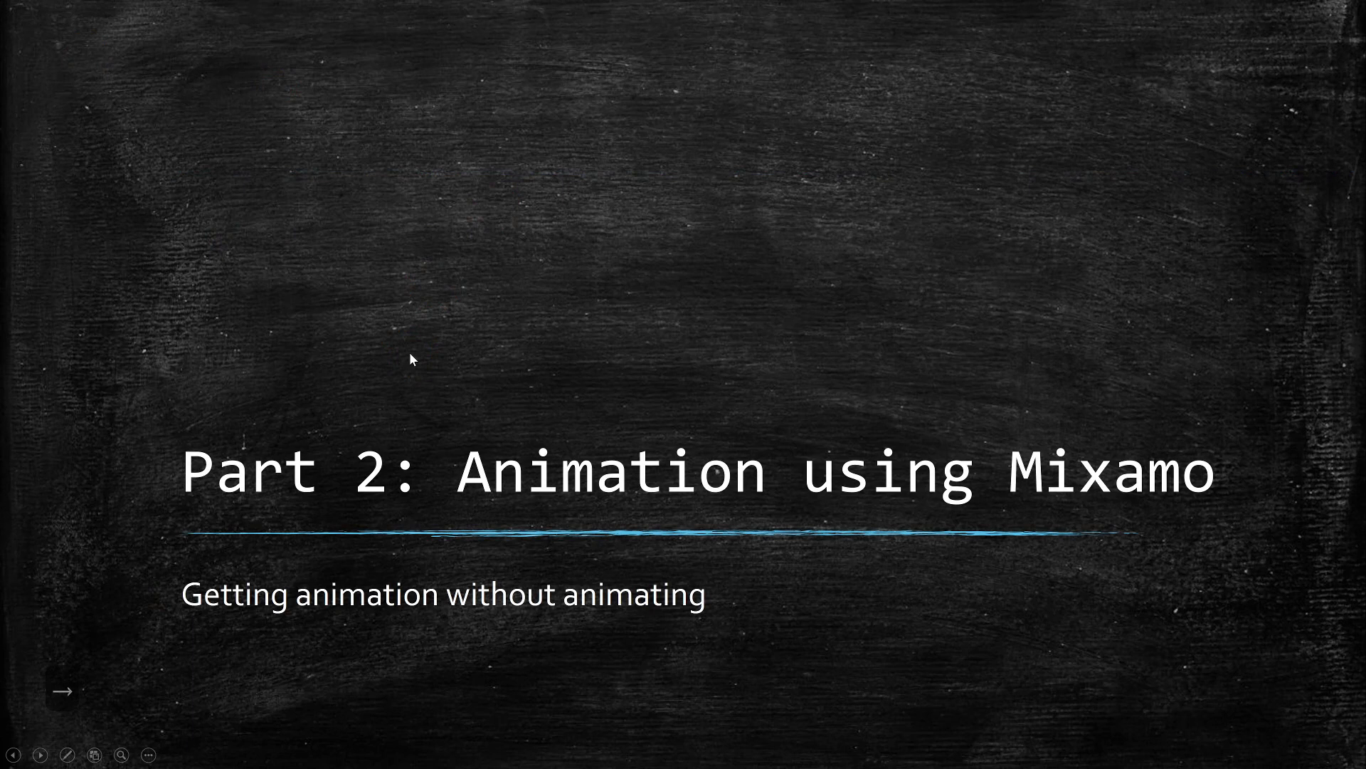